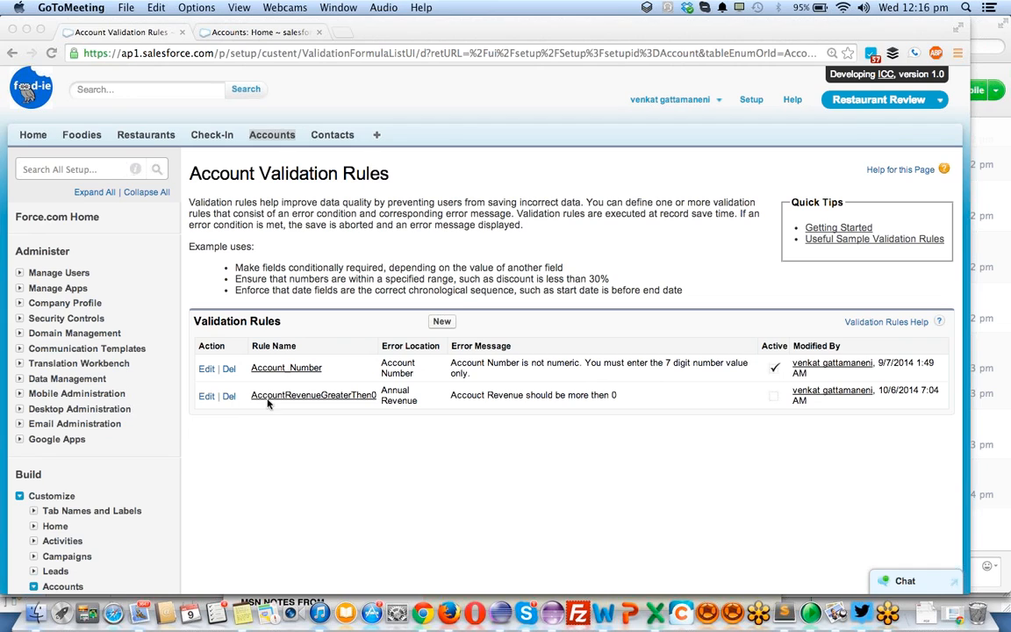
- Open the AccountRevenueGreaterThen0 validation rule for editing and make it active
left_click(205, 399)
left_click(205, 398)
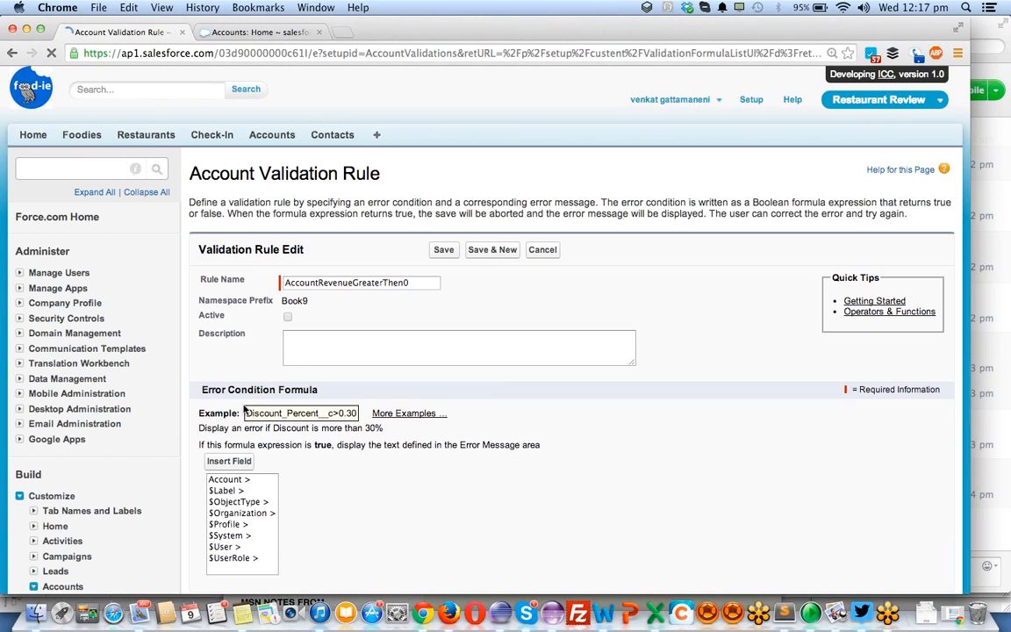
scroll(314, 325, "down", 1)
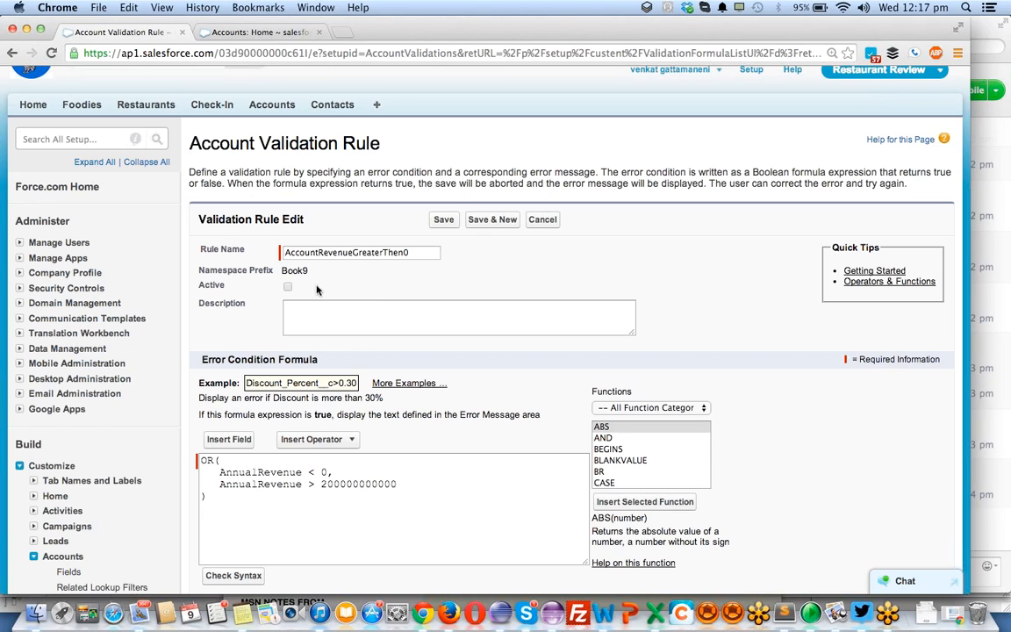
left_click(286, 287)
- Examine the OR function and both AnnualRevenue conditions in the error condition formula, and check its syntax
scroll(394, 437, "down", 2)
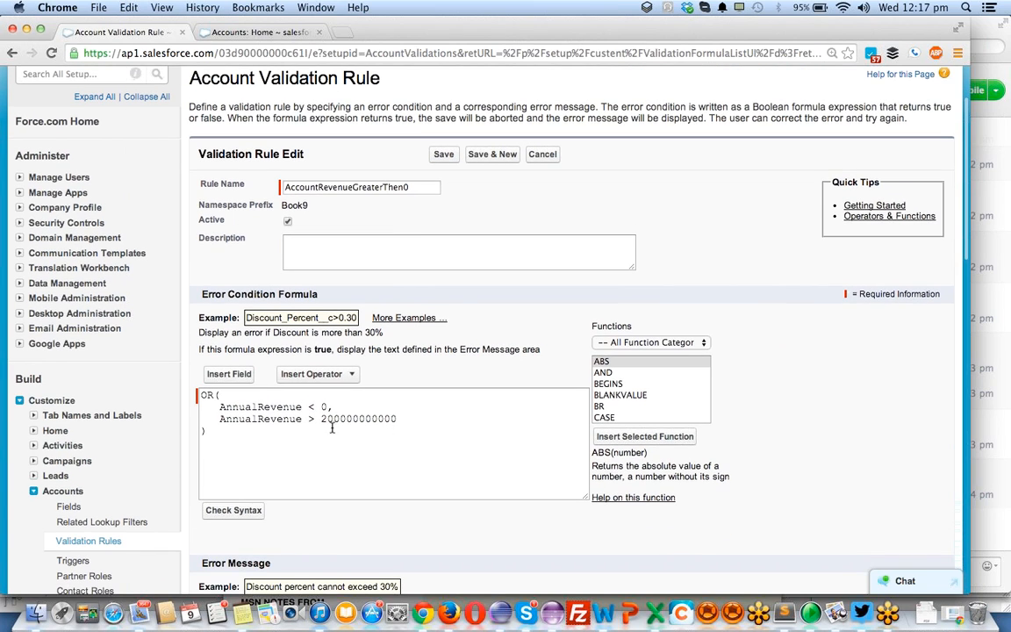
left_click(207, 395)
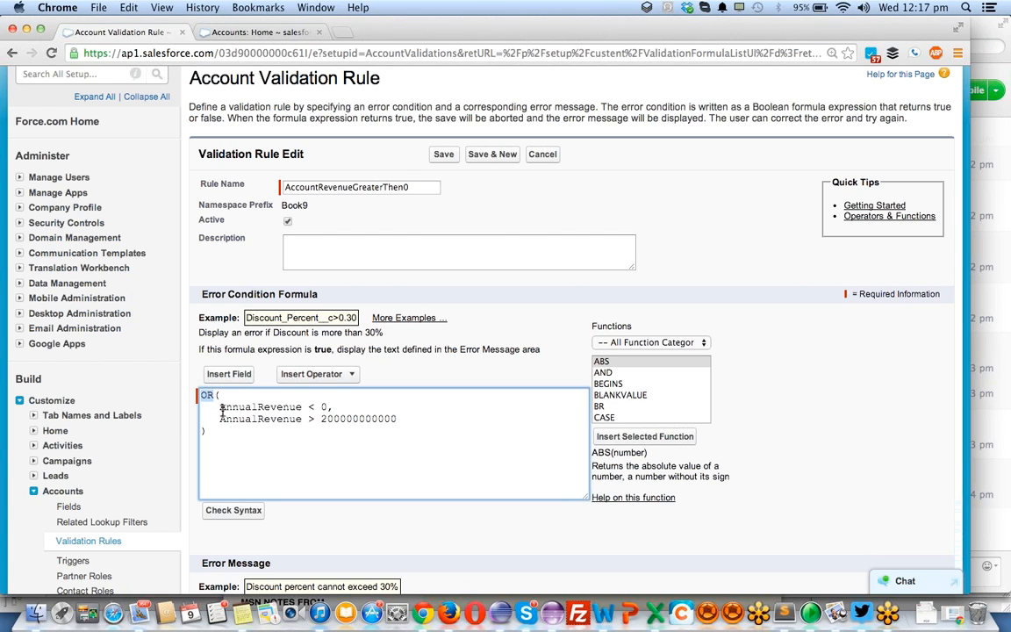
left_click_drag(200, 407, 409, 421)
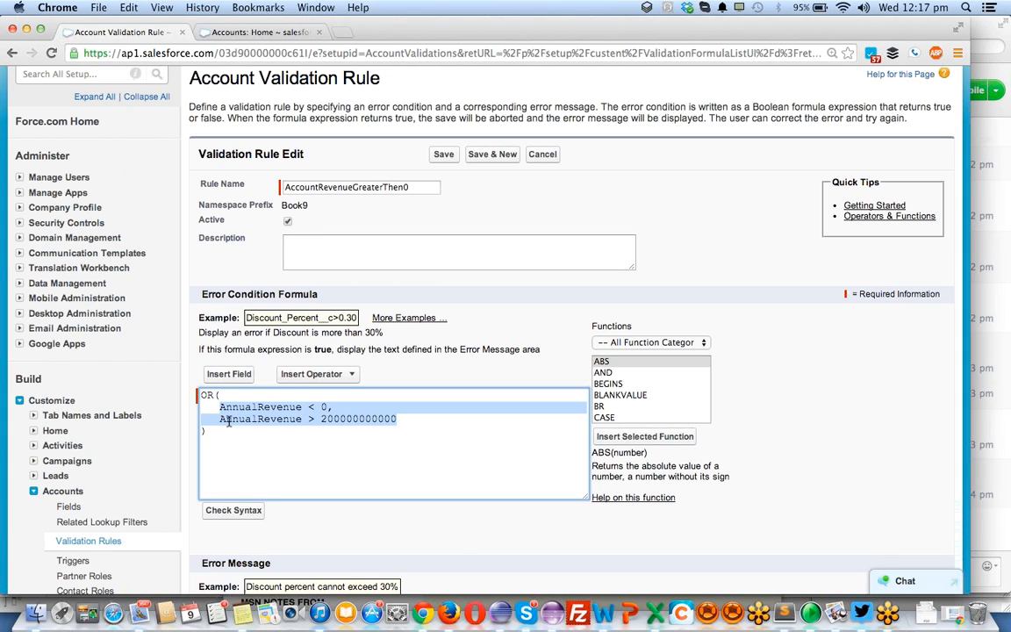
left_click(229, 421)
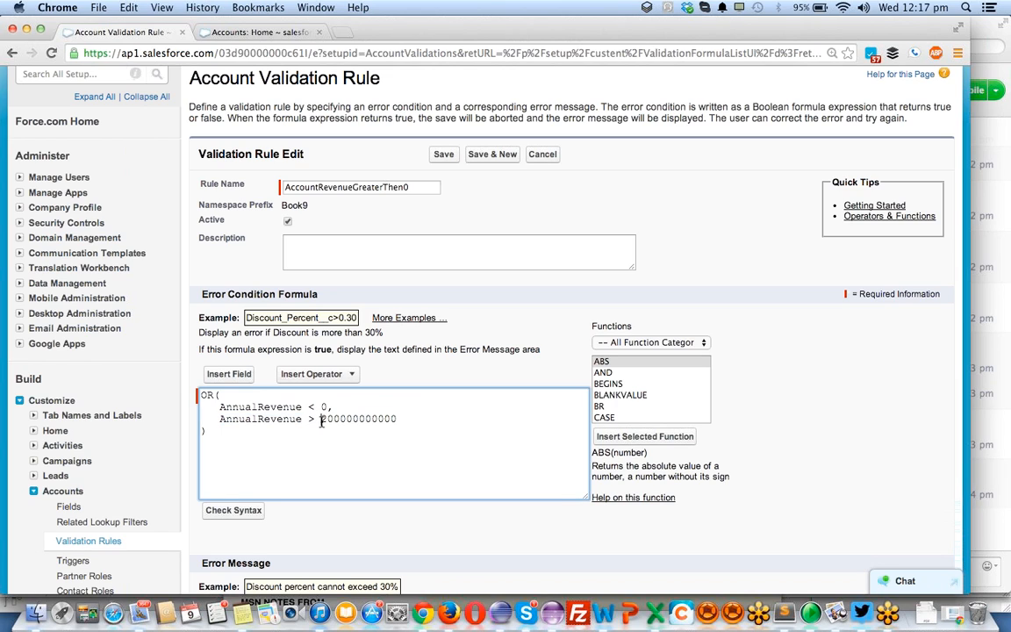
left_click_drag(321, 421, 408, 418)
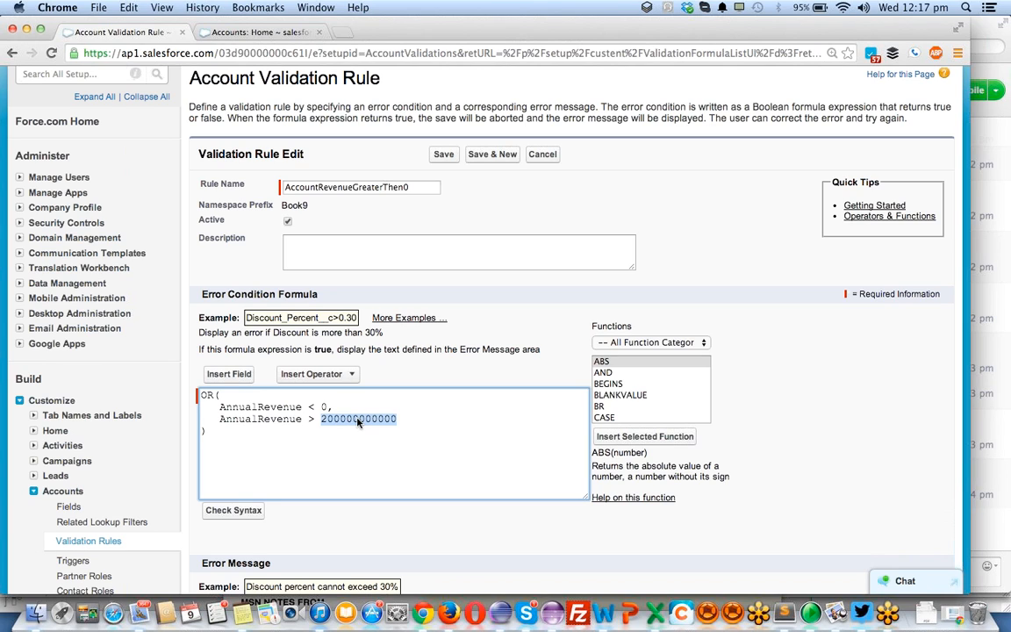
left_click(339, 418)
left_click_drag(338, 418, 379, 418)
left_click_drag(320, 423, 412, 424)
left_click(313, 407)
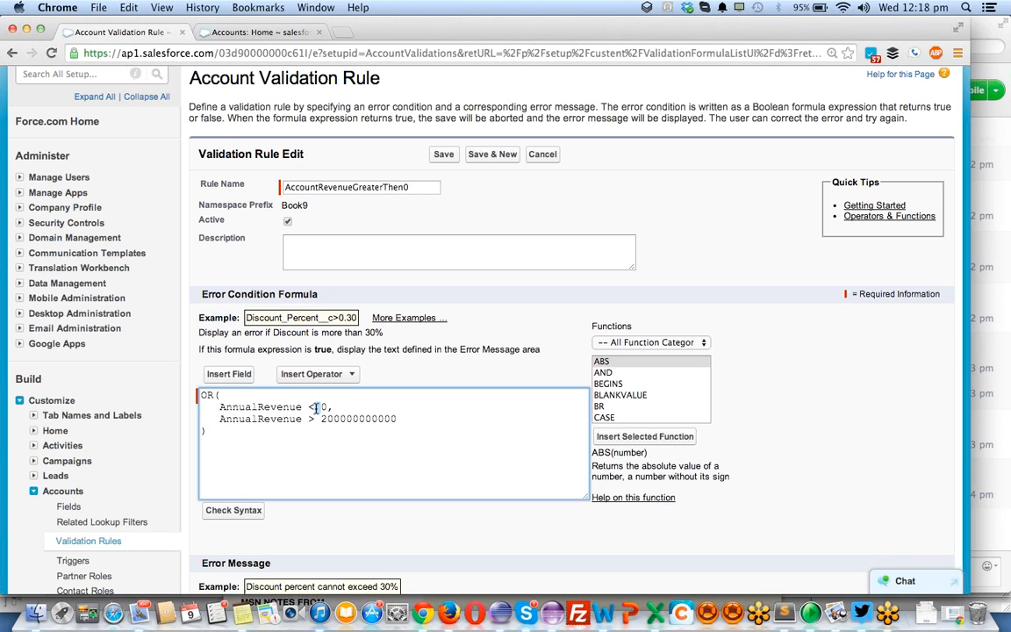
left_click_drag(219, 408, 332, 409)
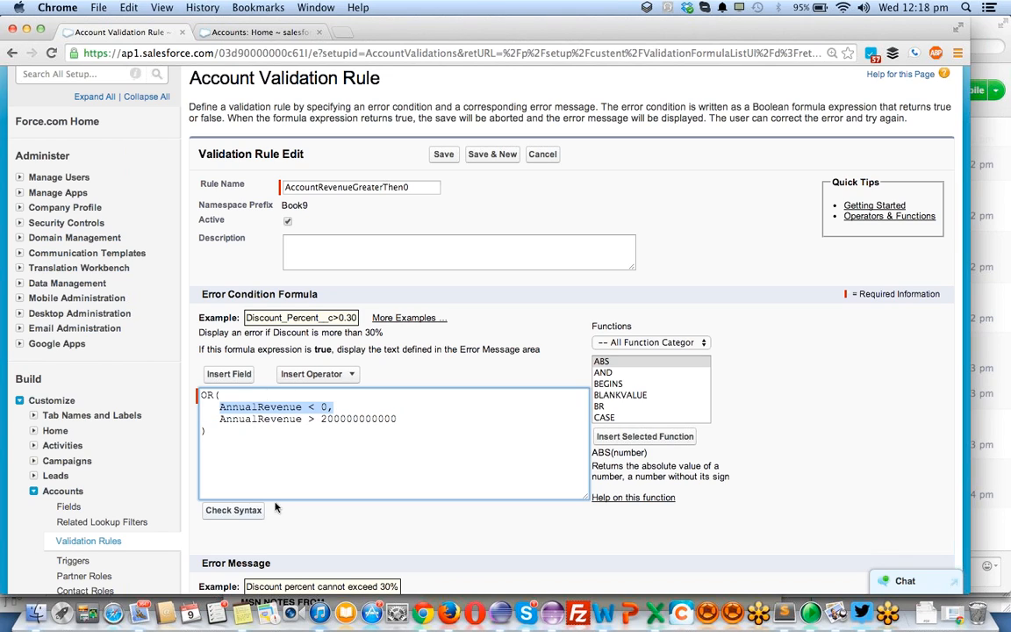
left_click(204, 394)
double_click(205, 395)
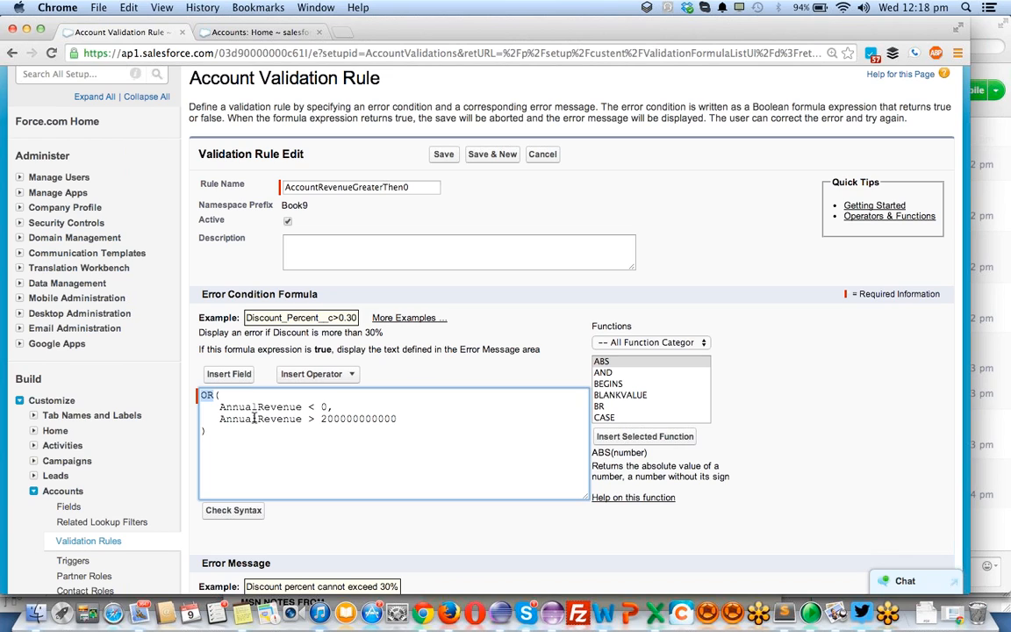
left_click(344, 408)
left_click_drag(210, 407, 346, 409)
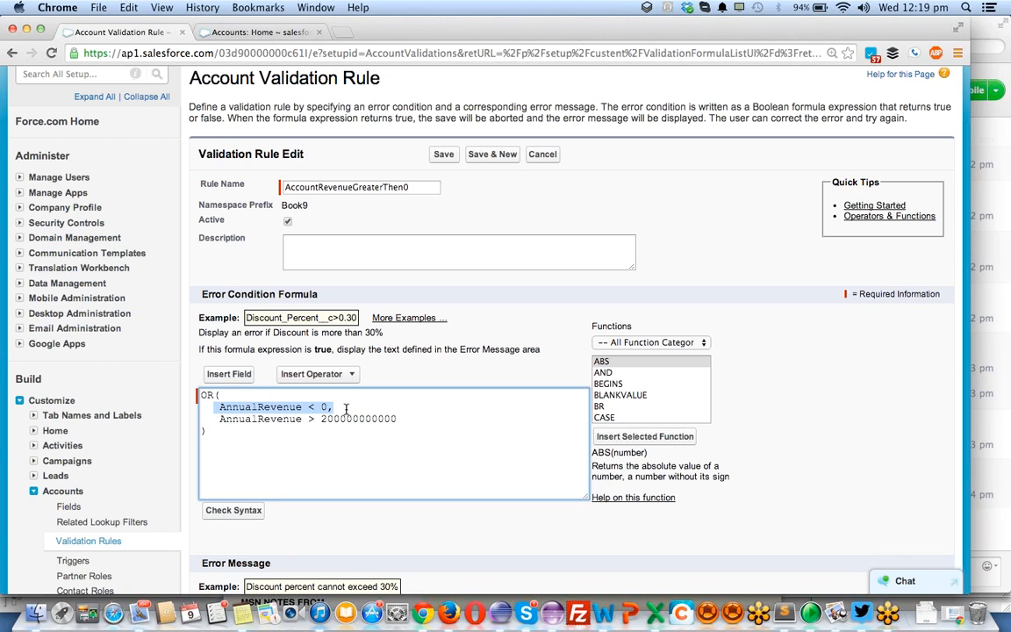
left_click(233, 510)
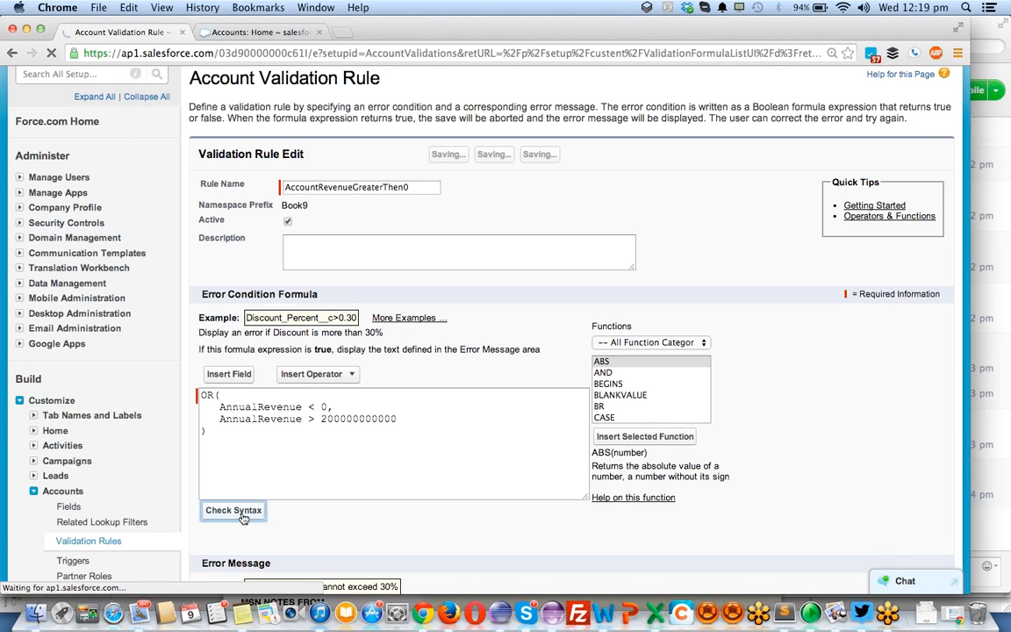
- Misspell the field name in the formula's second condition as AnnualRevenu and check the syntax
left_click(303, 420)
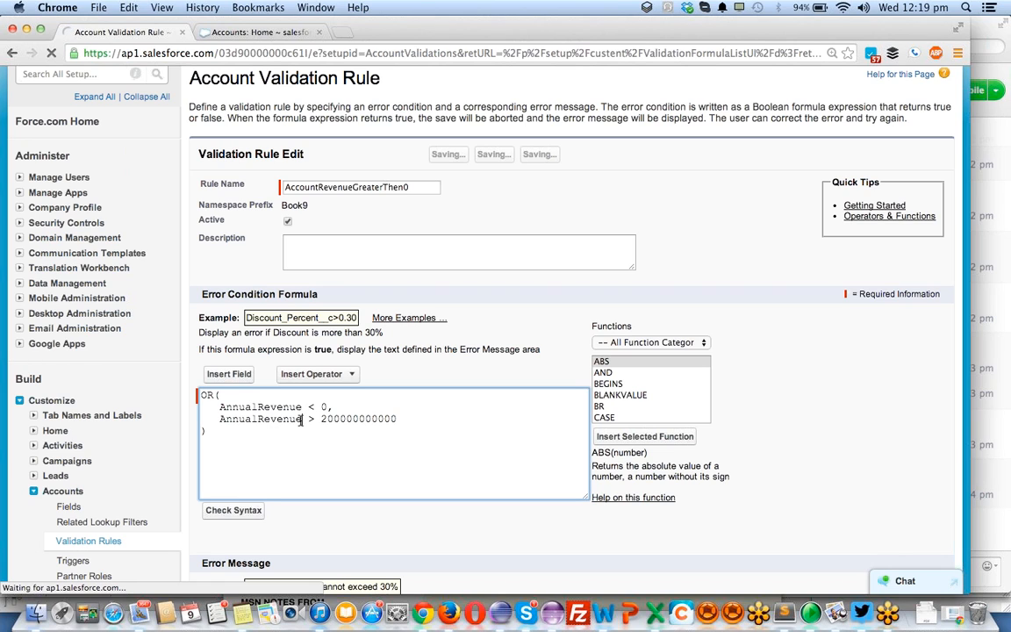
key("BackSpace")
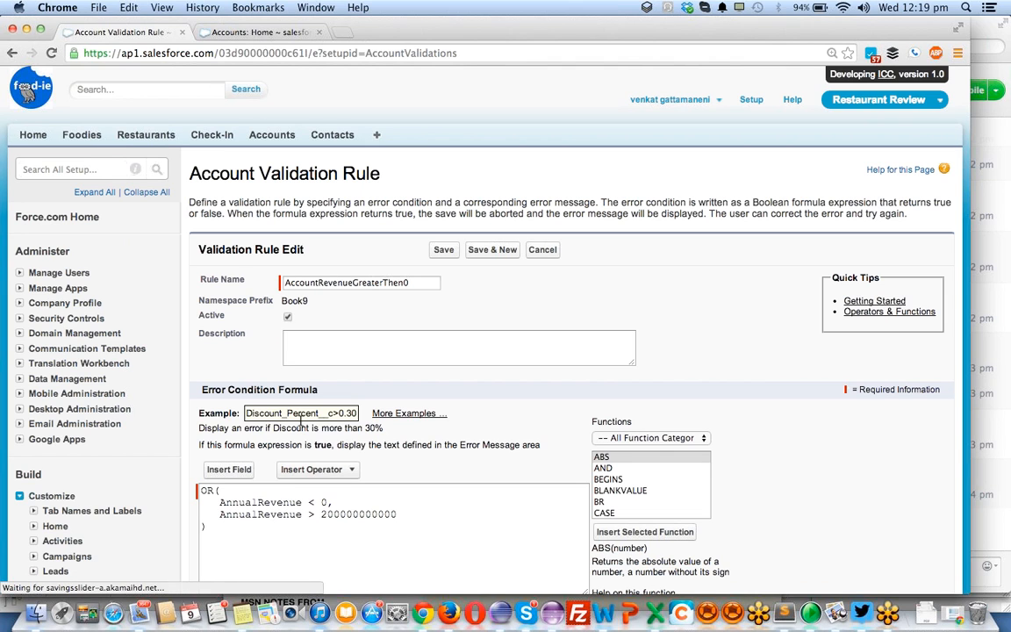
left_click(302, 350)
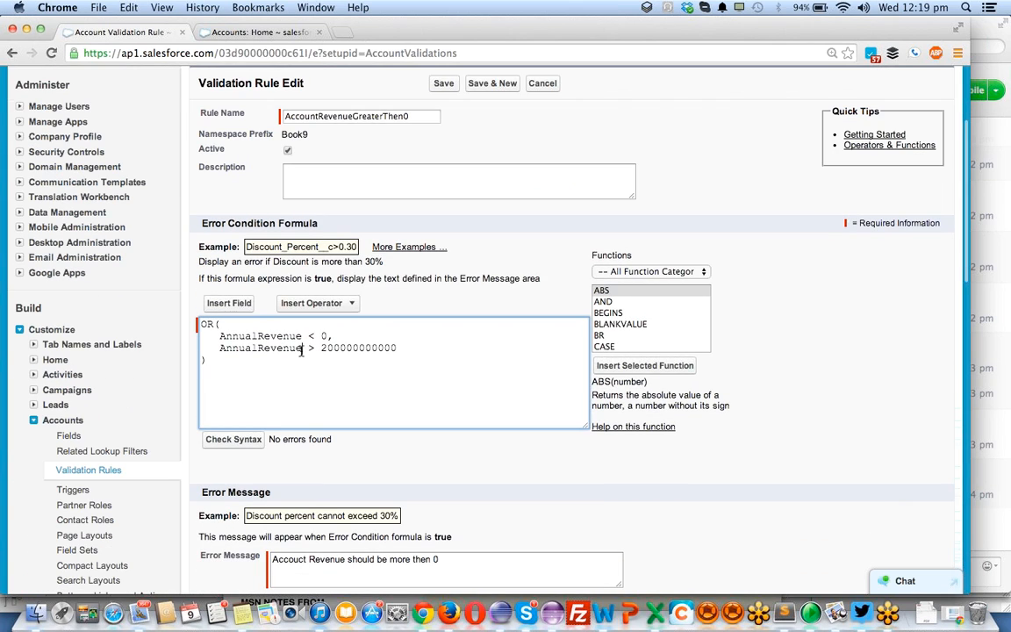
key("BackSpace")
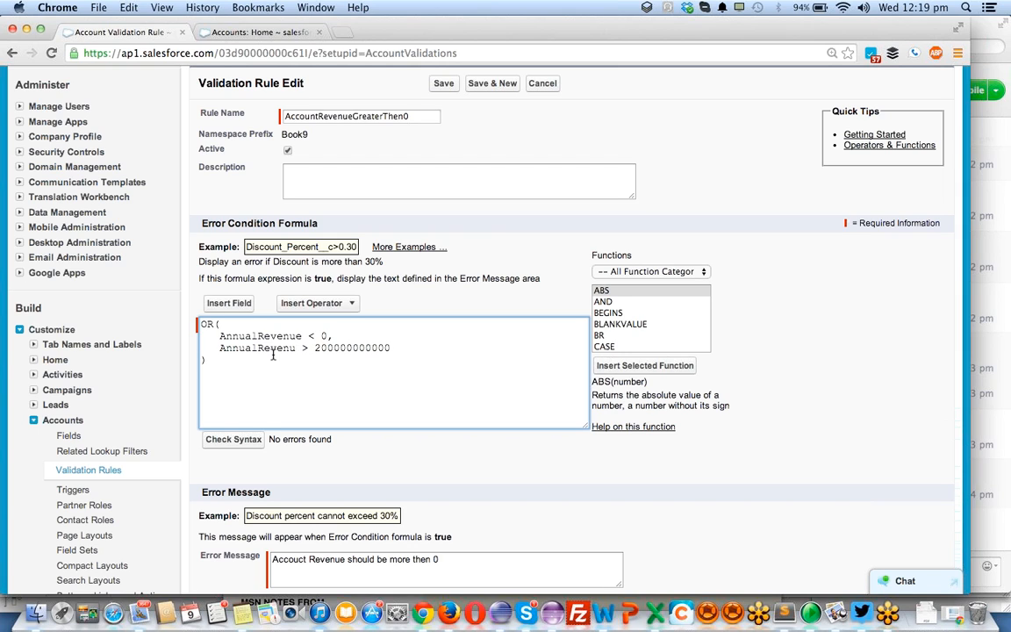
left_click(235, 449)
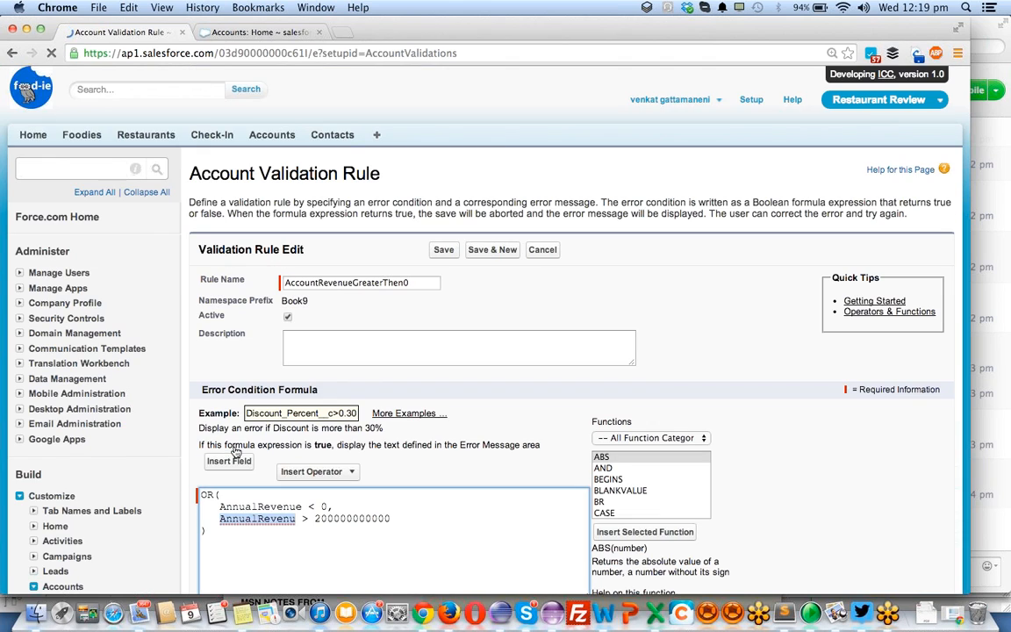
- Restore the field name in the formula's second condition to AnnualRevenue and check the syntax again
scroll(235, 452, "down", 3)
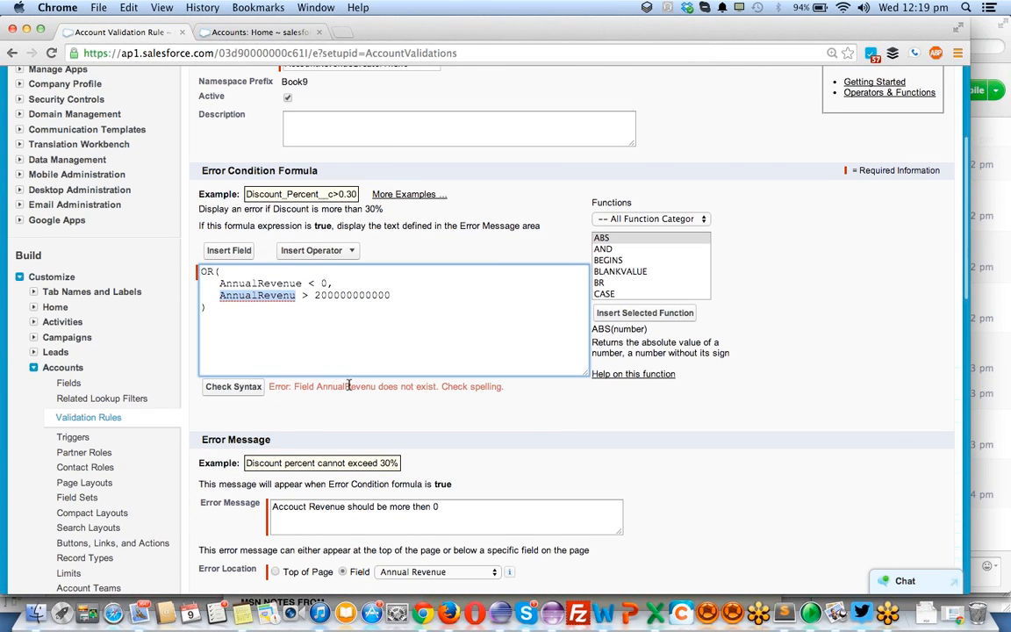
left_click(297, 296)
type("e")
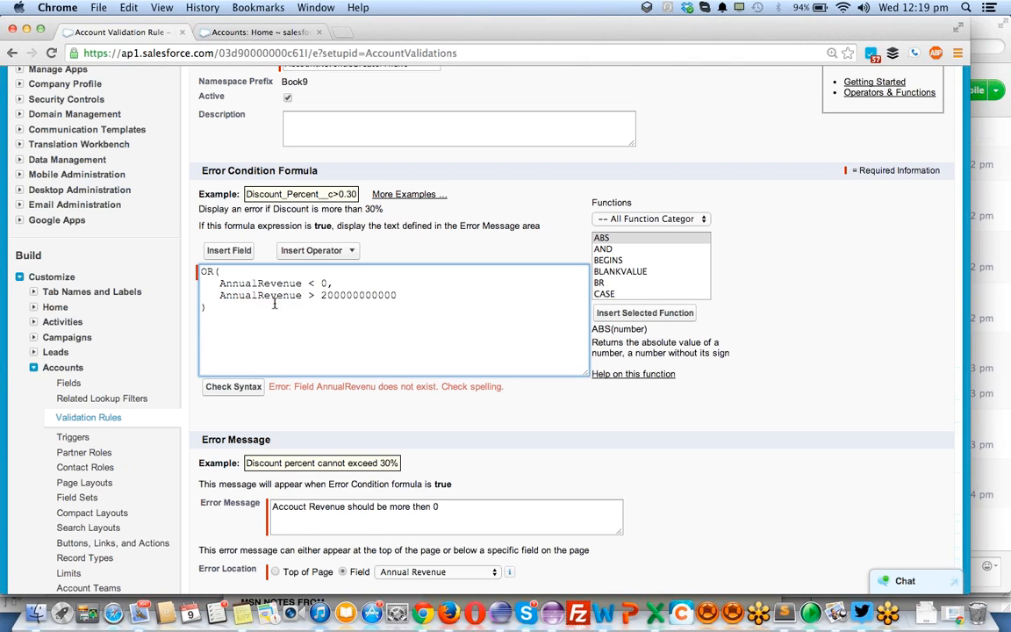
left_click(236, 388)
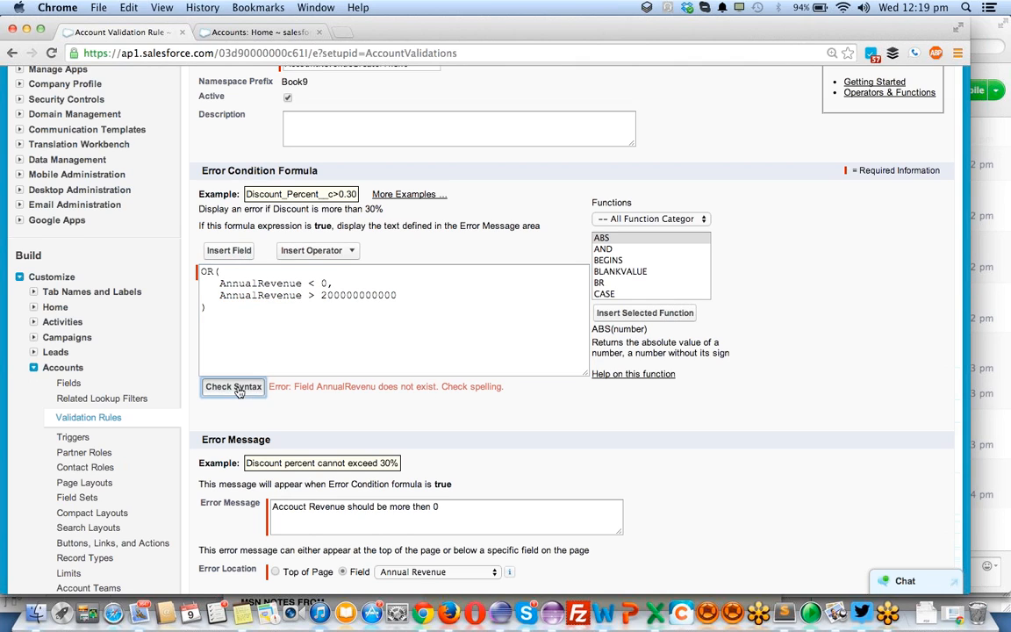
scroll(400, 391, "down", 4)
left_click(393, 378)
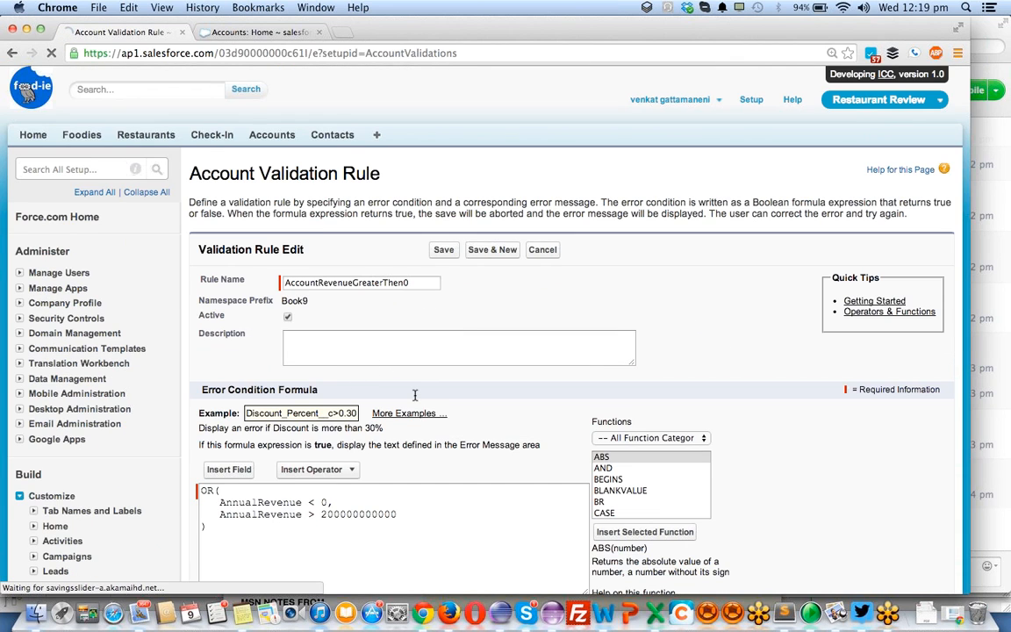
scroll(416, 400, "down", 5)
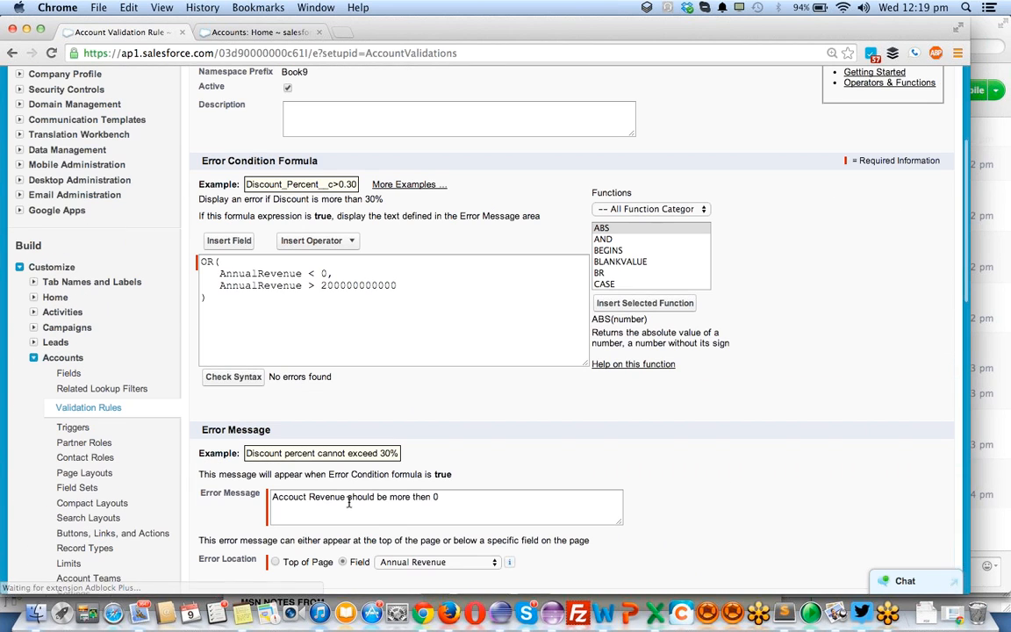
left_click(460, 498)
type("and less then")
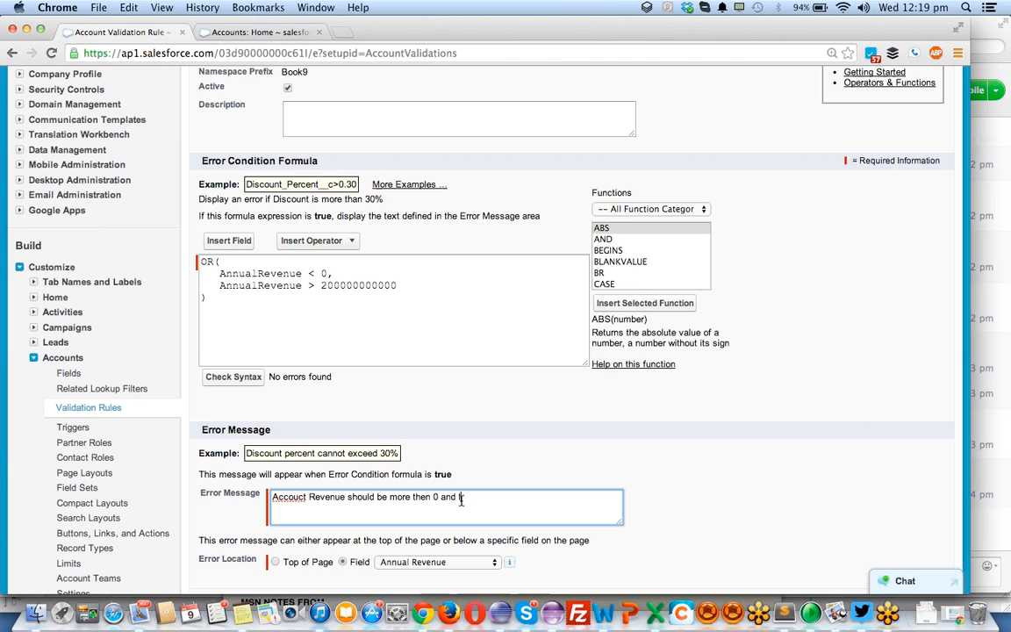
left_click(386, 286)
double_click(386, 286)
key("super+c")
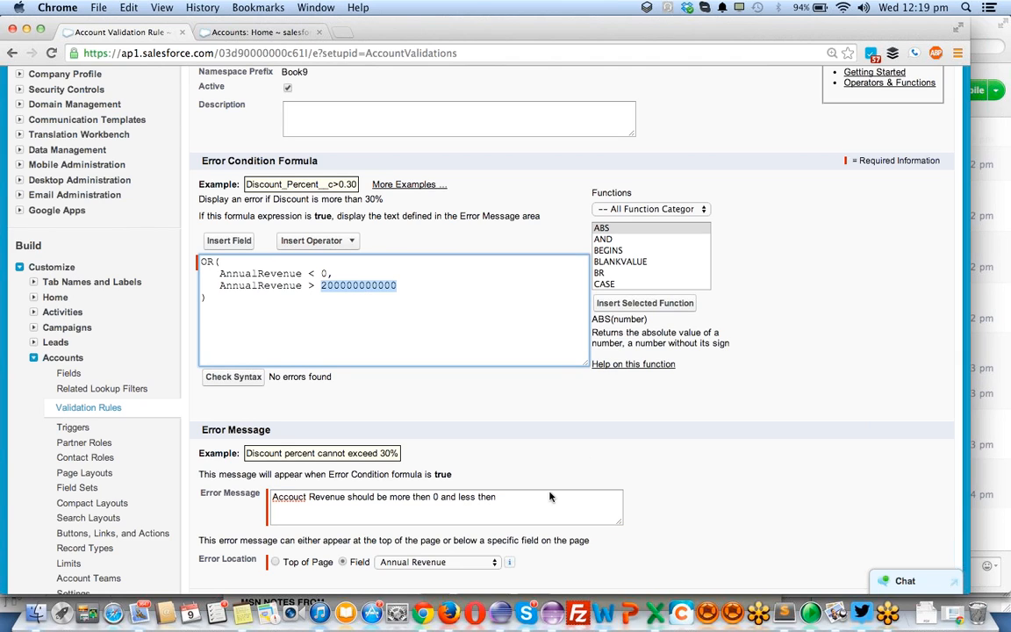
left_click(553, 498)
key("super+v")
scroll(500, 550, "down", 3)
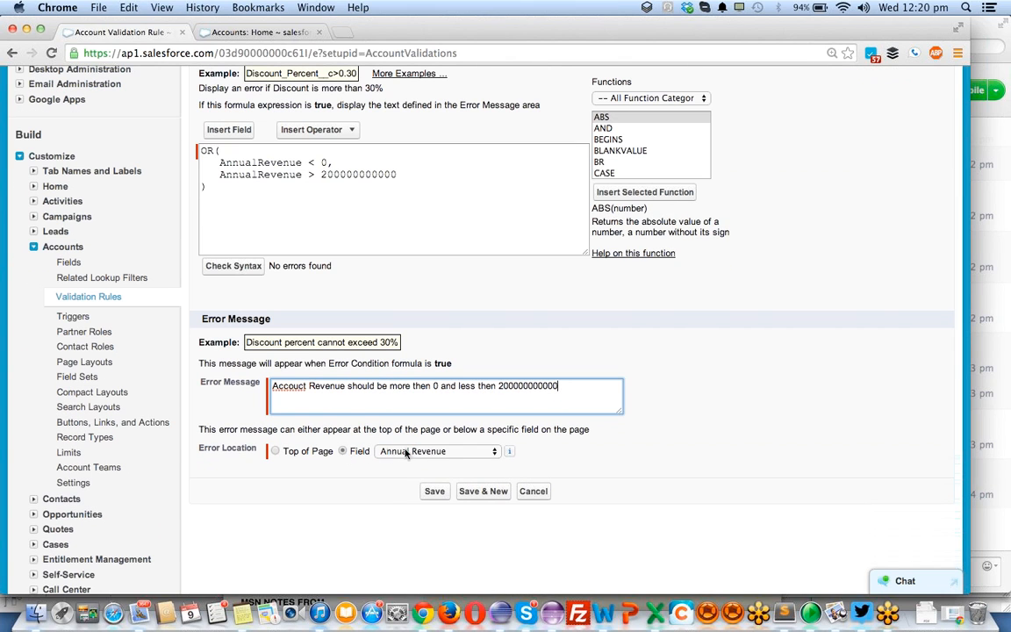
left_click(434, 491)
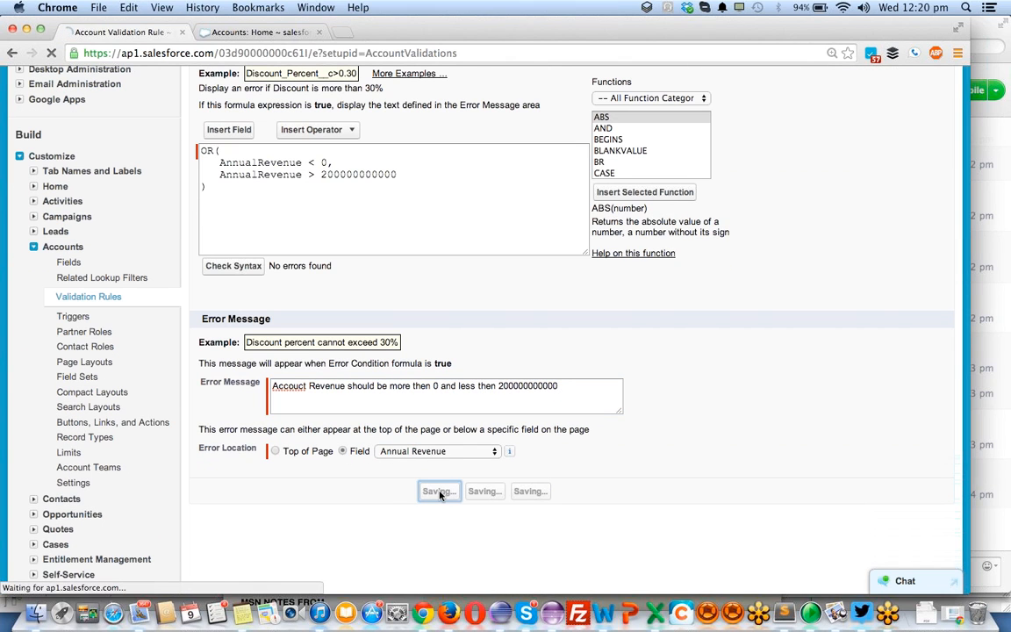
- Start a new account with the Big Account record type from the Accounts home page
left_click(232, 32)
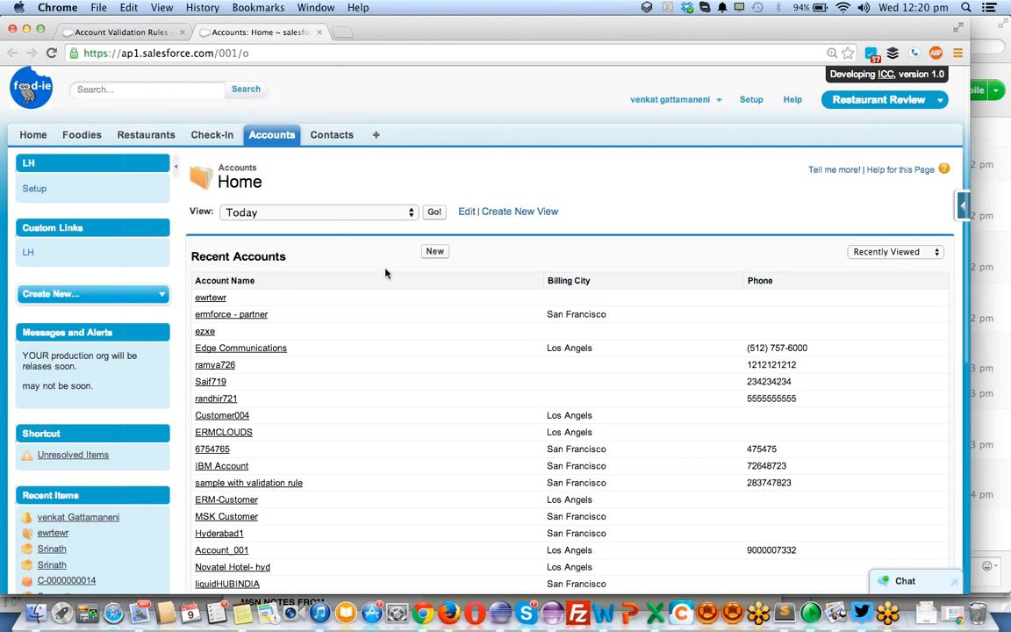
left_click(439, 252)
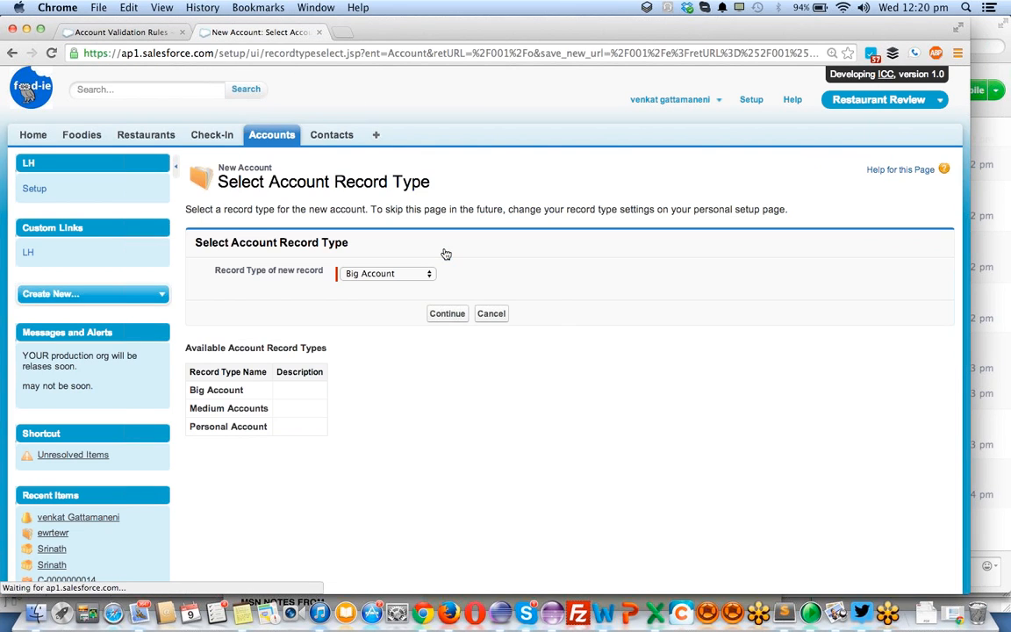
left_click(447, 315)
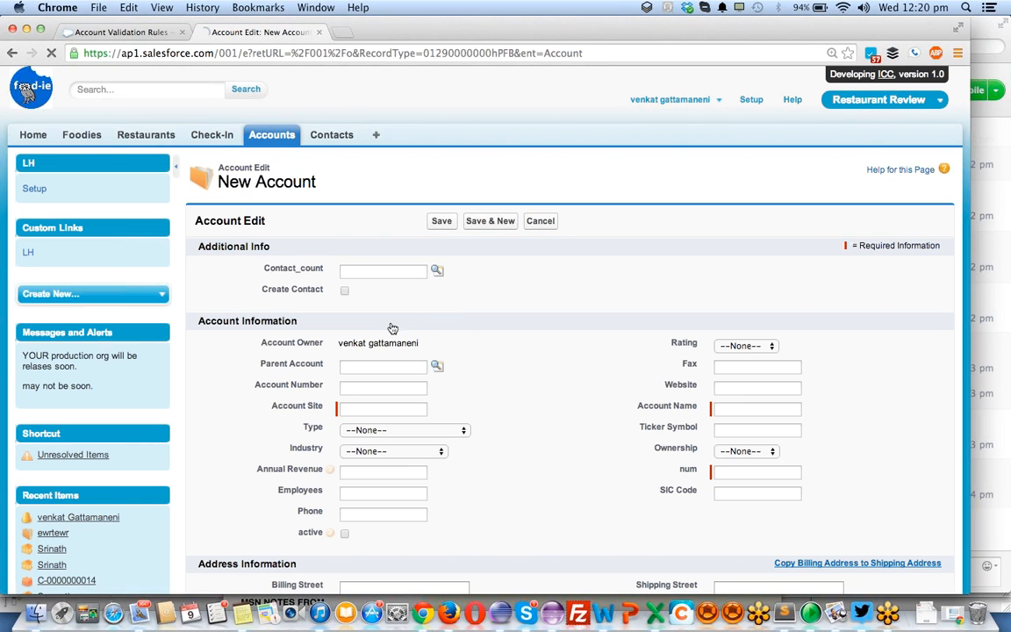
- Enter a six-digit account number and set the account site to ksdjhf
left_click(381, 388)
type("234567")
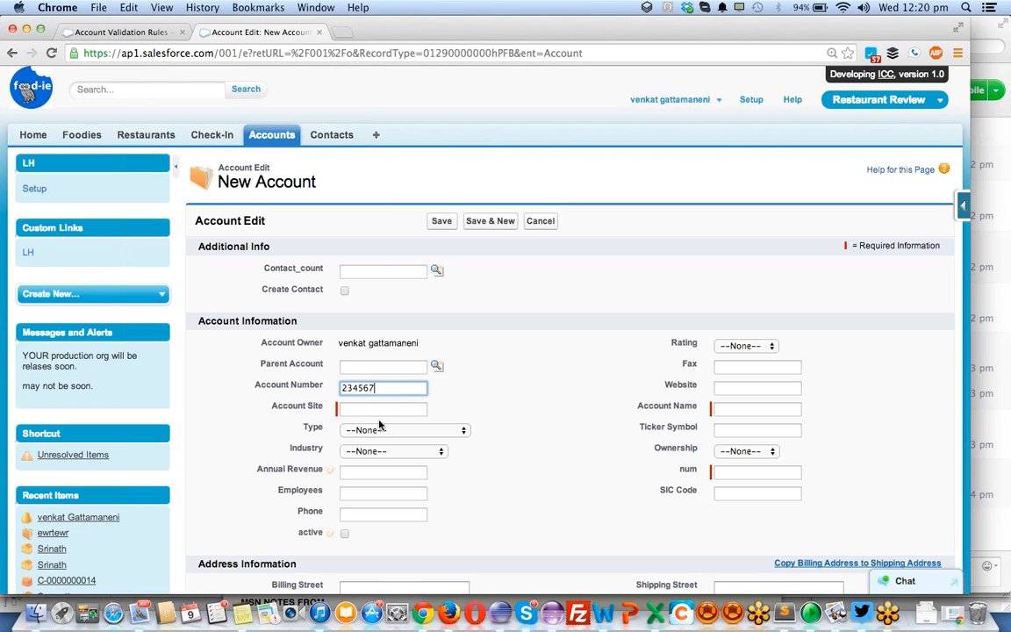
left_click(381, 408)
type("ksdjhf")
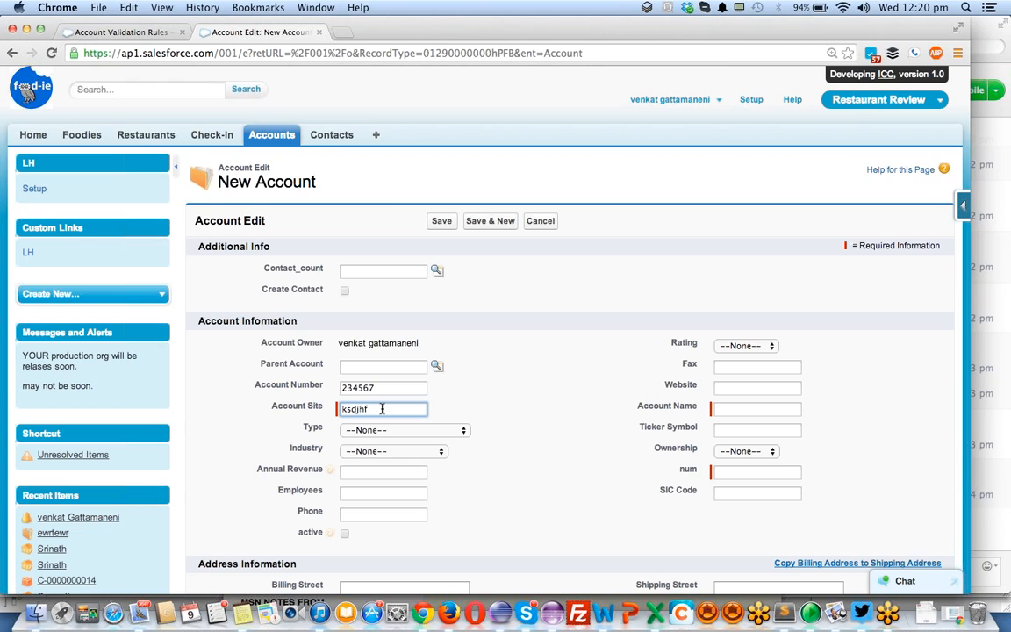
key("Tab")
key("Tab")
key("Tab")
- Set the account name to Reliance and num to 4234234, and try to save the account
left_click(759, 406)
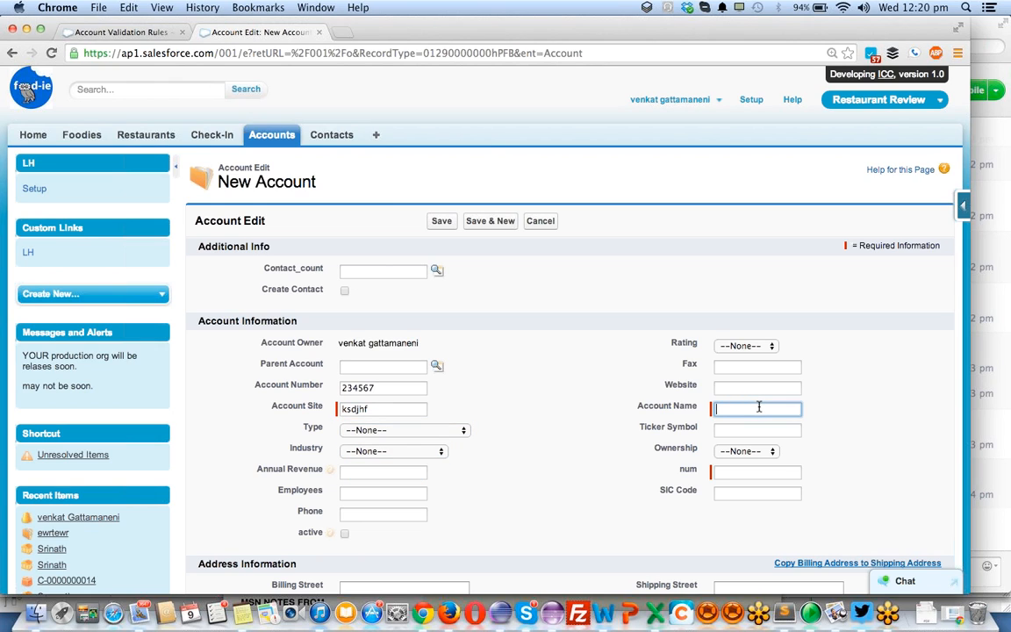
type("Reliance")
key("shift+Tab")
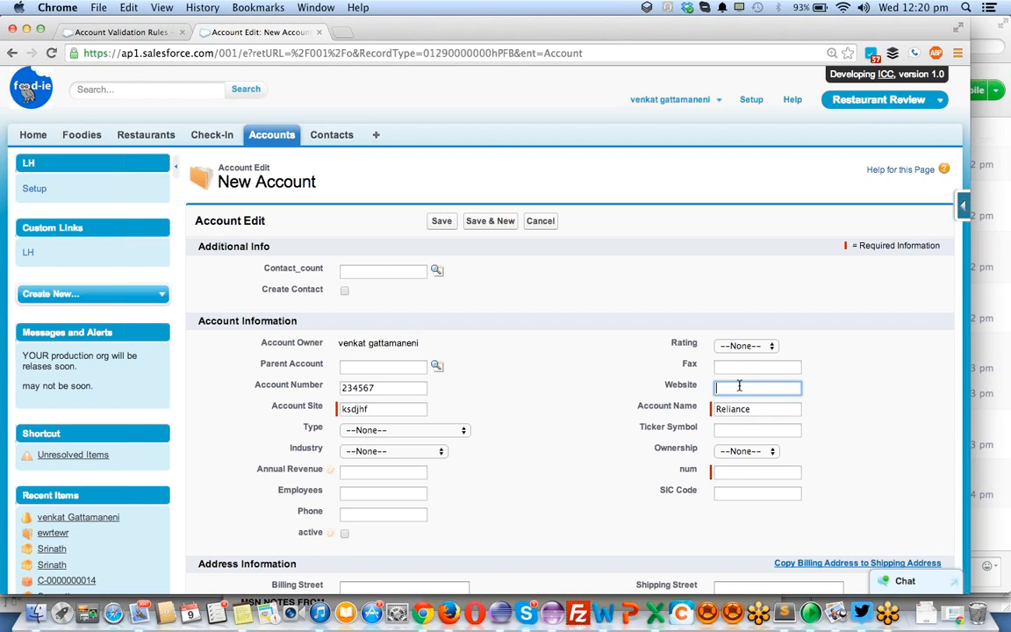
left_click(742, 473)
type("4234234")
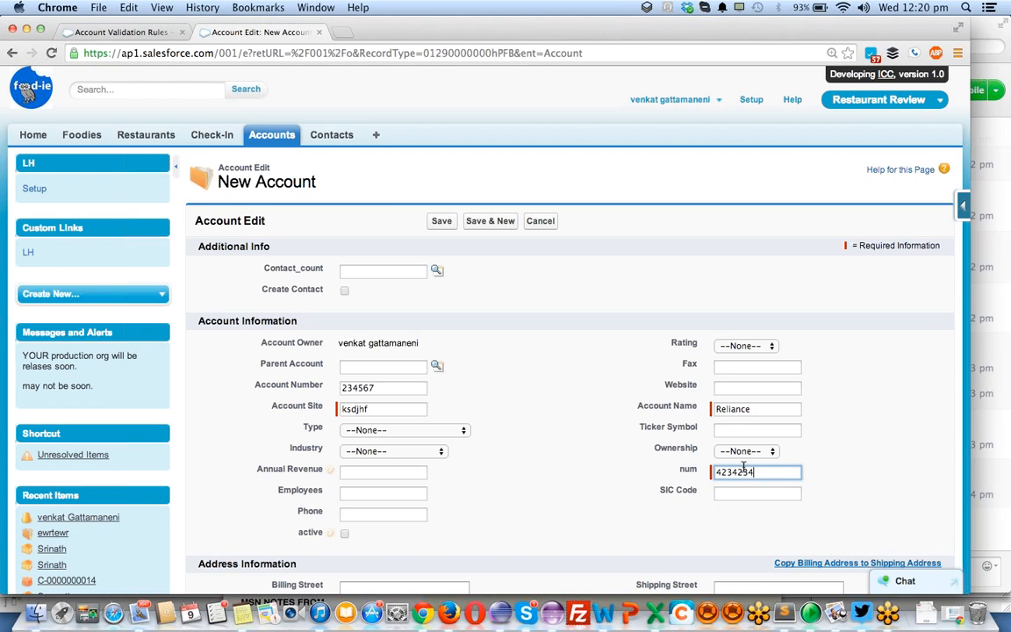
left_click(442, 221)
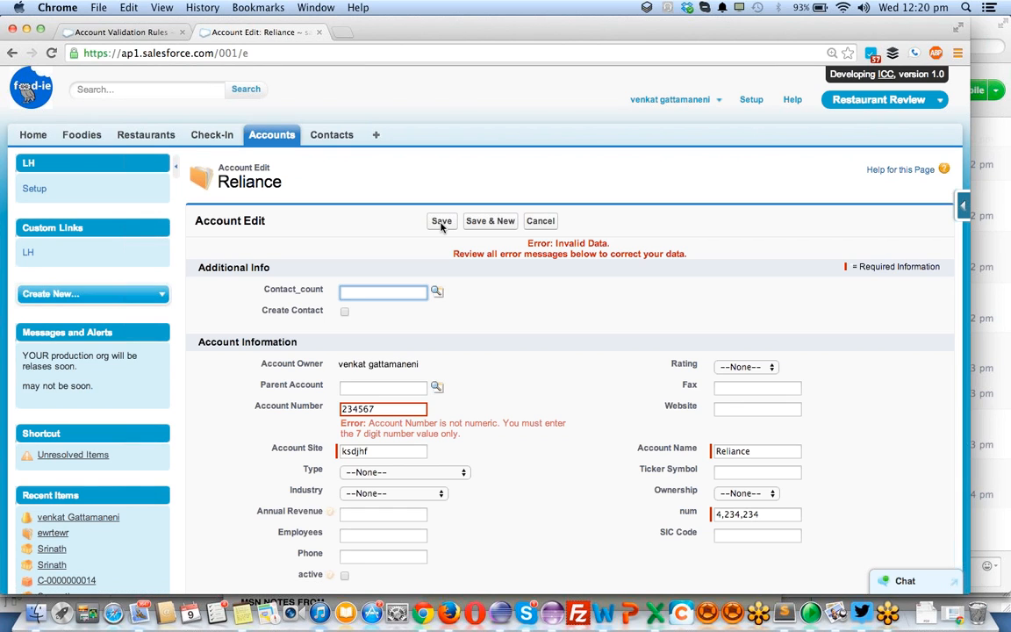
- Set the account's annual revenue to -34 and try to save the account
scroll(442, 227, "down", 3)
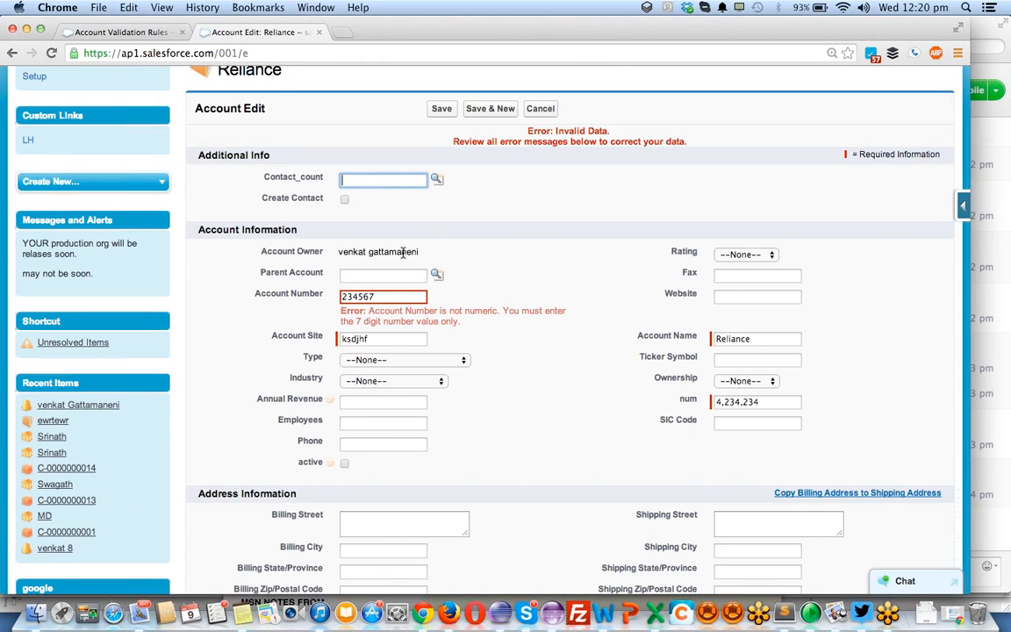
left_click(437, 312)
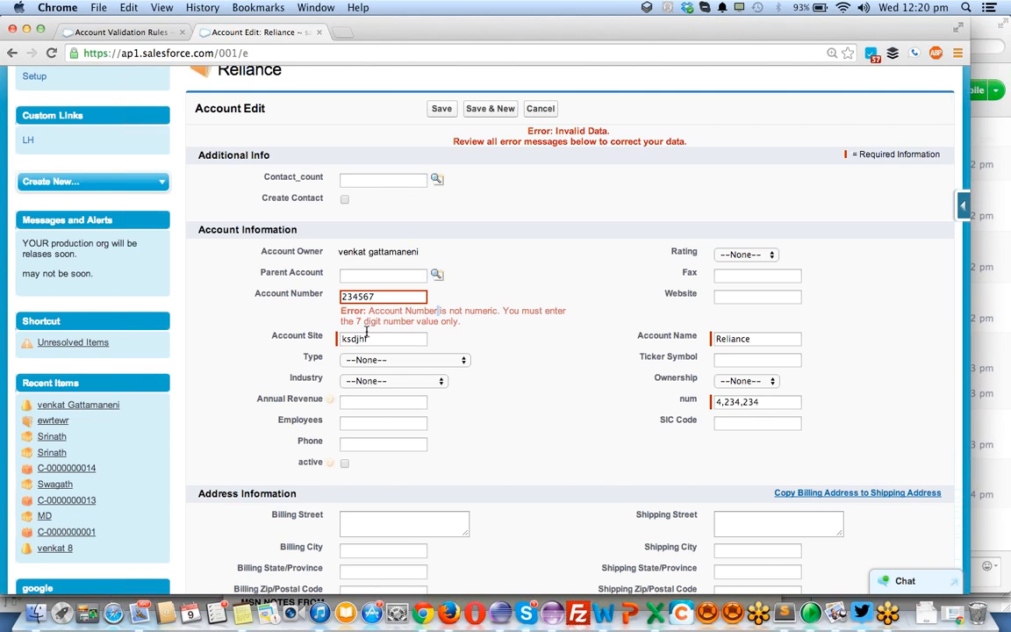
left_click(394, 297)
left_click(360, 402)
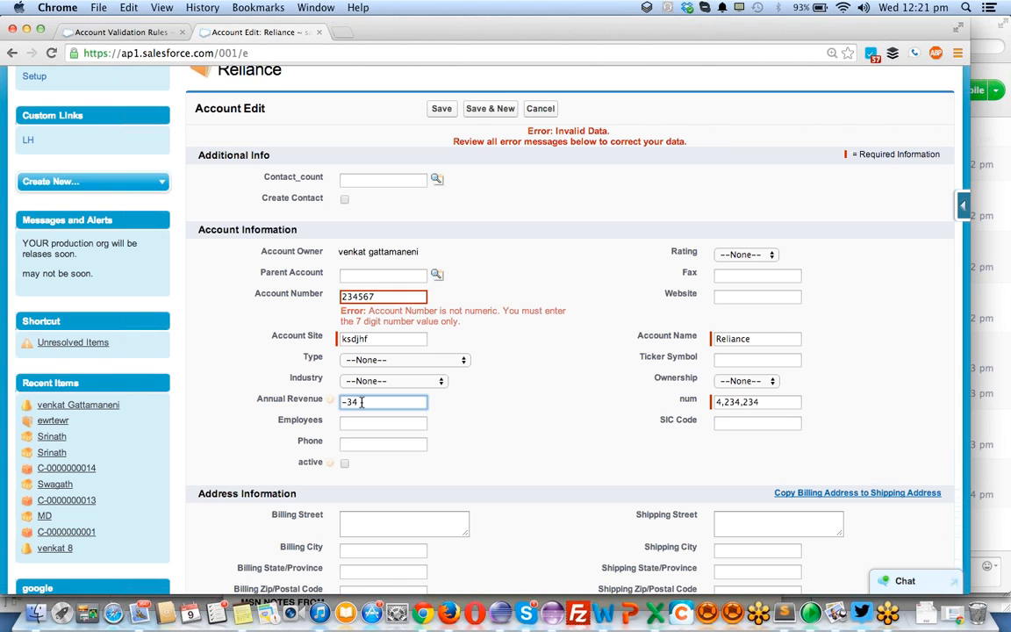
left_click(437, 111)
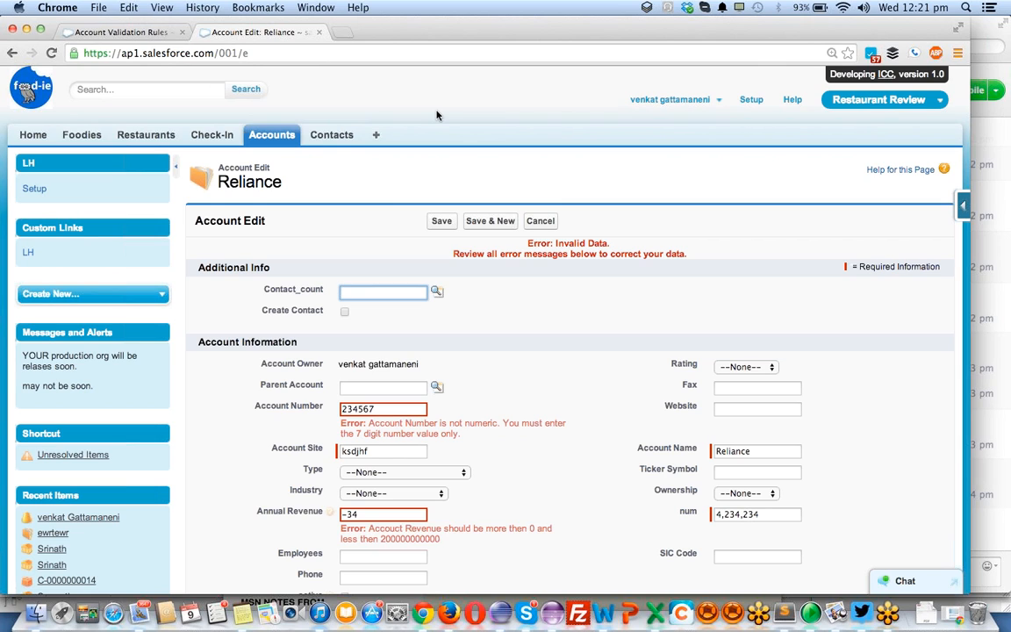
left_click(362, 515)
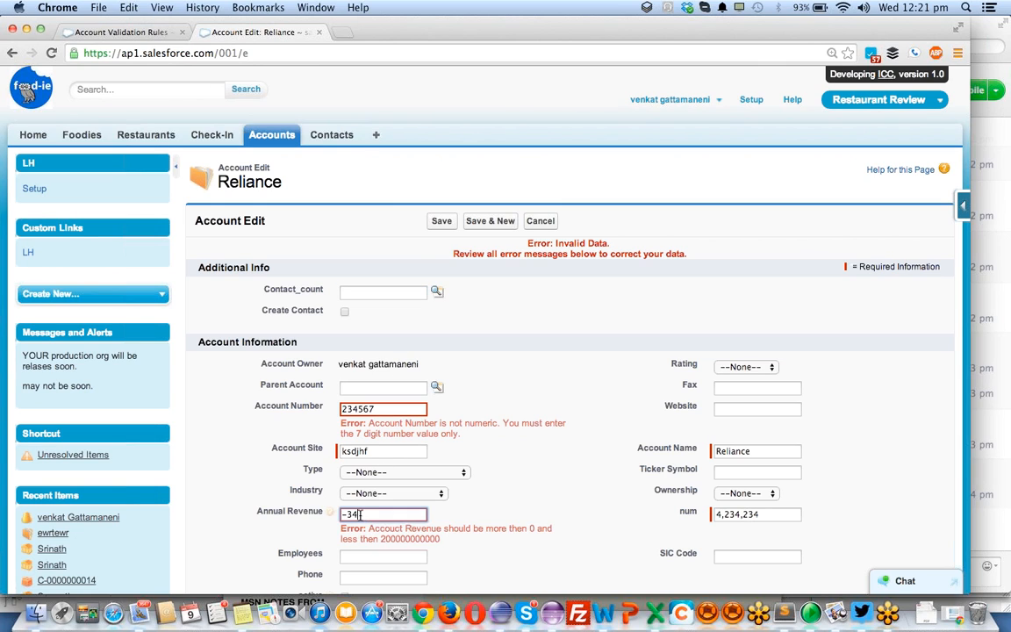
left_click_drag(359, 514, 318, 515)
key("BackSpace")
double_click(411, 538)
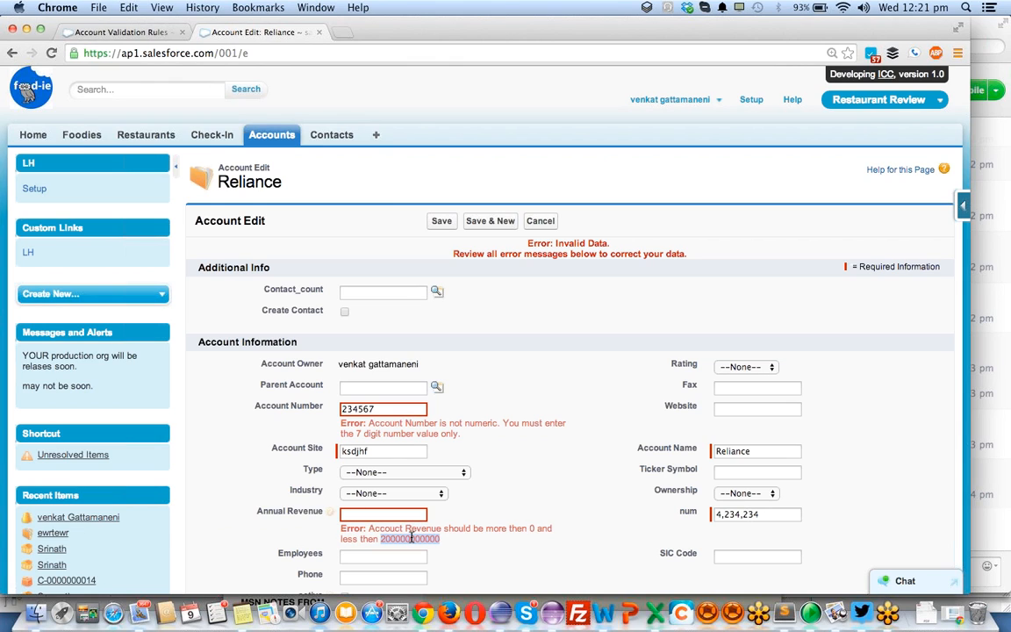
left_click(396, 518)
key("super+v")
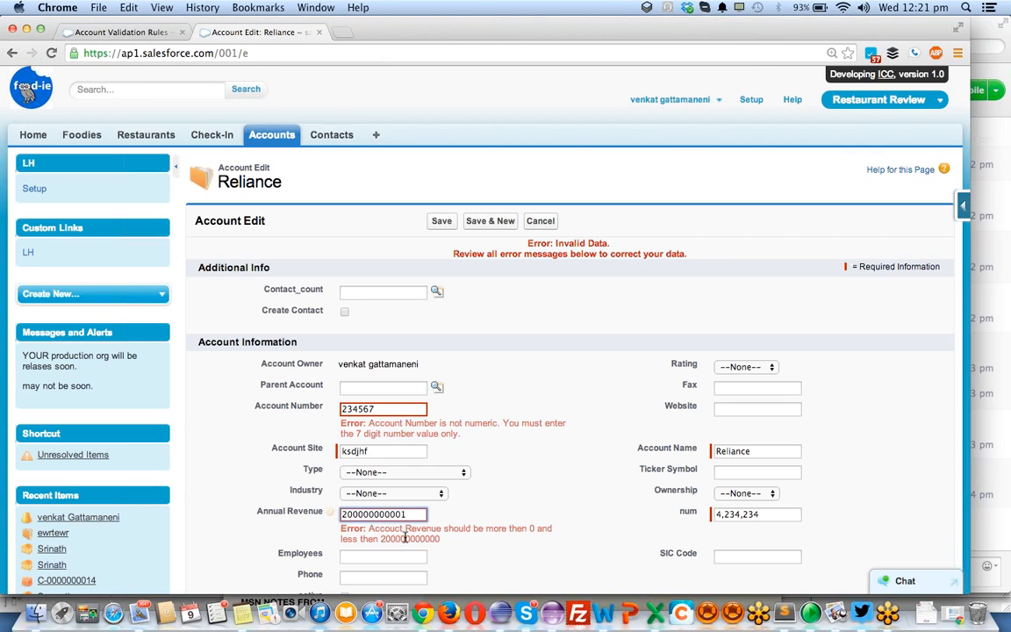
left_click(441, 221)
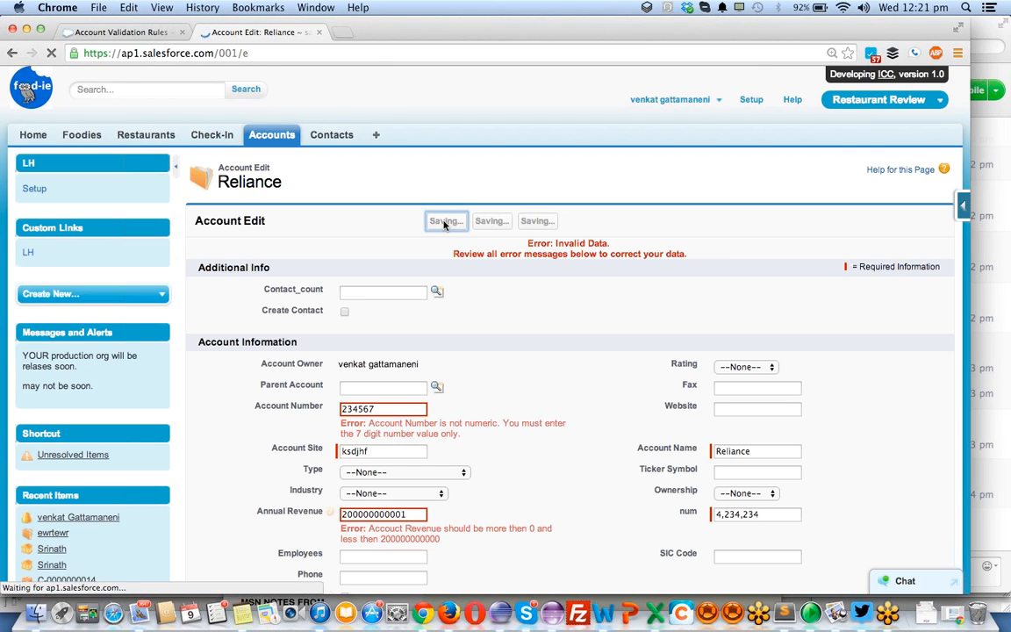
- Extend the account number to seven digits, shorten the annual revenue to 200,000,000,00, and save the account
left_click(394, 410)
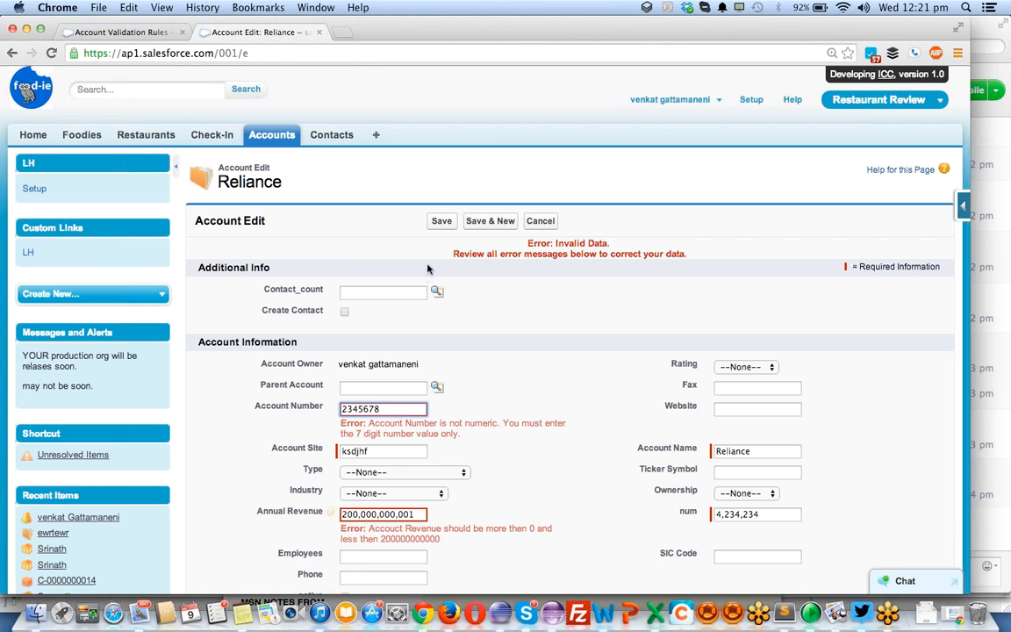
left_click(442, 221)
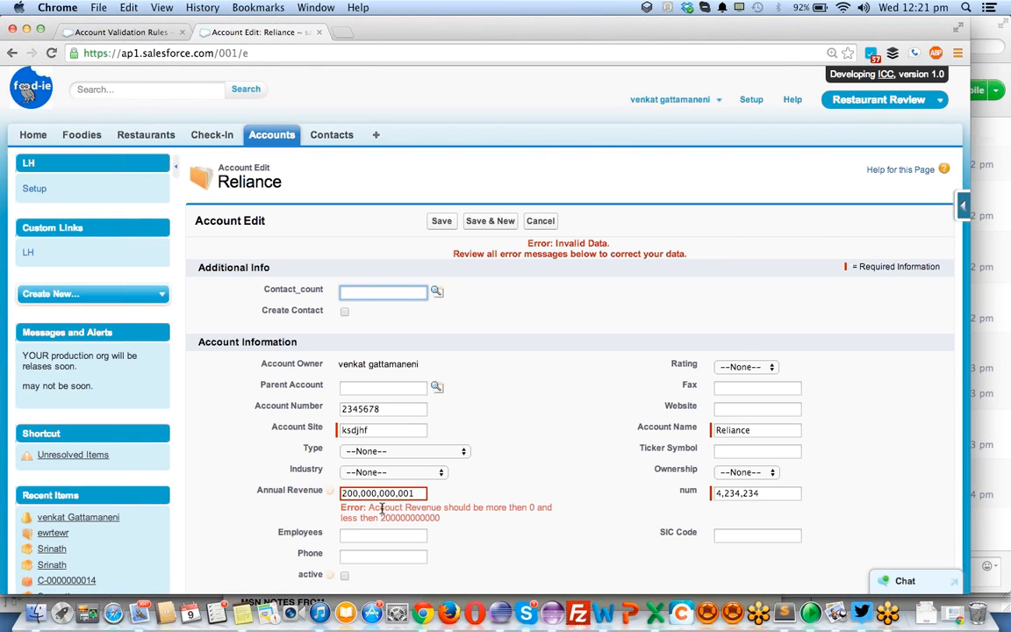
left_click(402, 410)
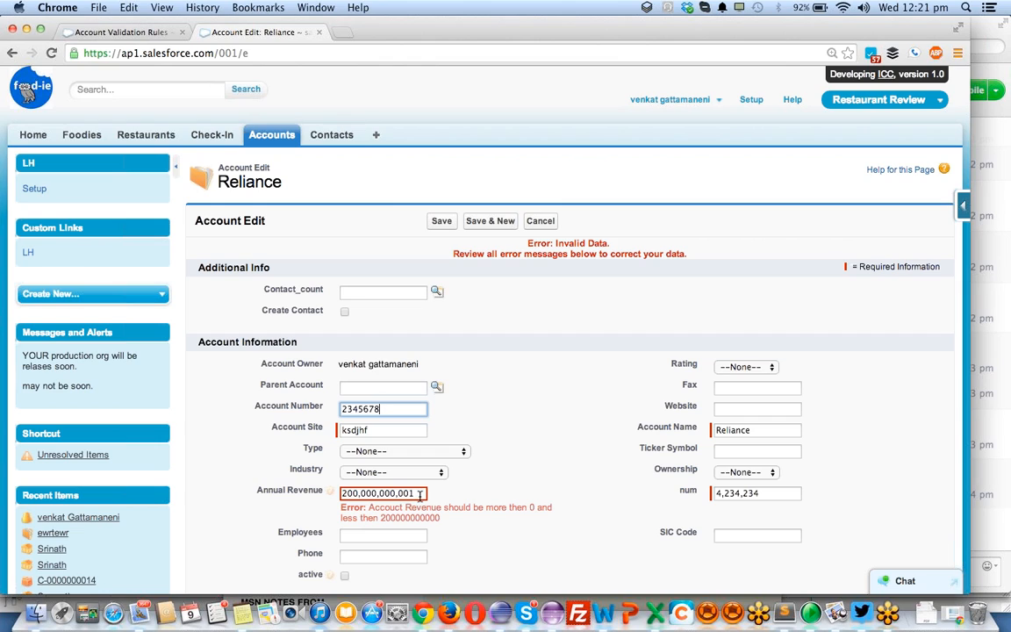
double_click(352, 494)
left_click(425, 494)
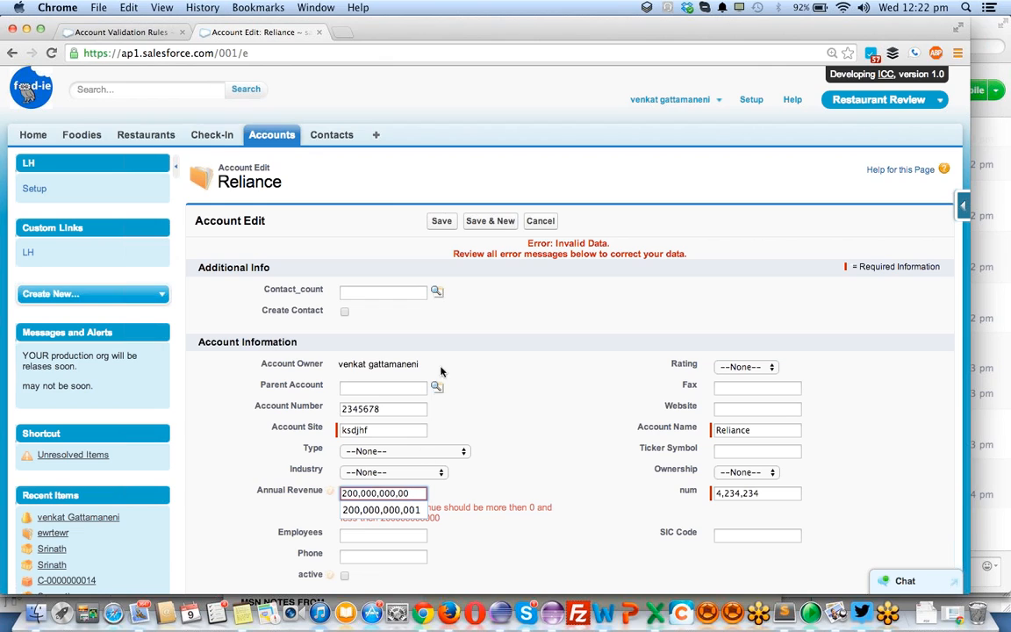
left_click(441, 221)
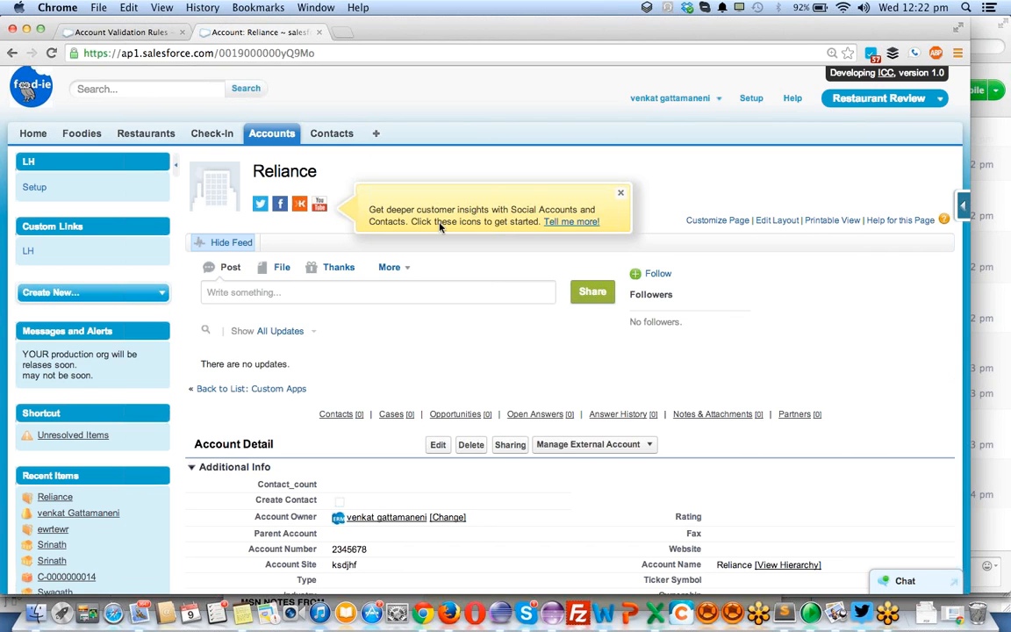
- Check the saved account's annual revenue, and open the AccountRevenueGreaterThen0 validation rule for editing
scroll(441, 227, "down", 3)
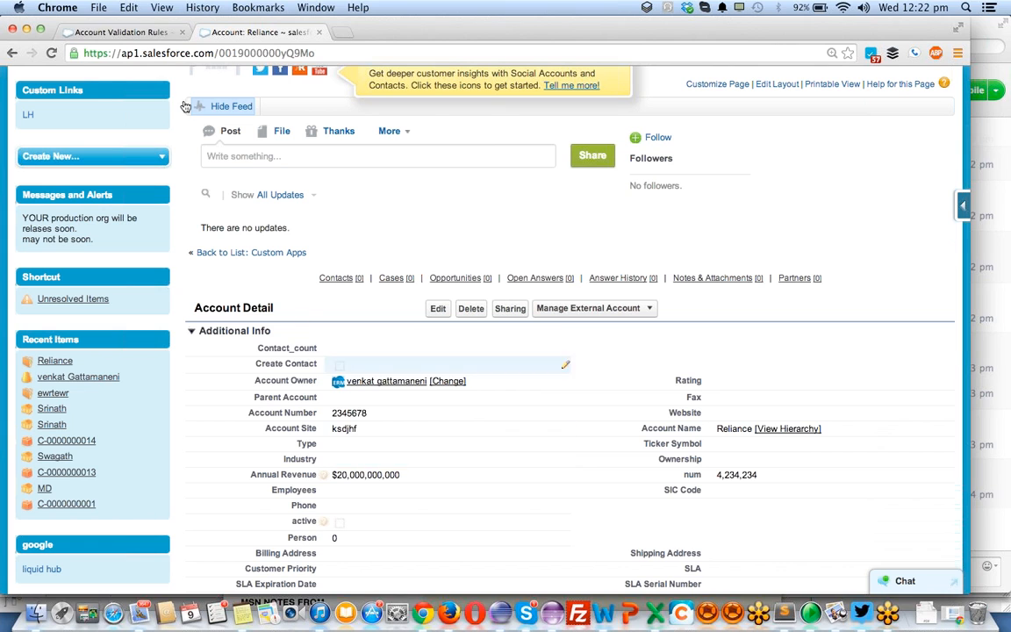
left_click(140, 32)
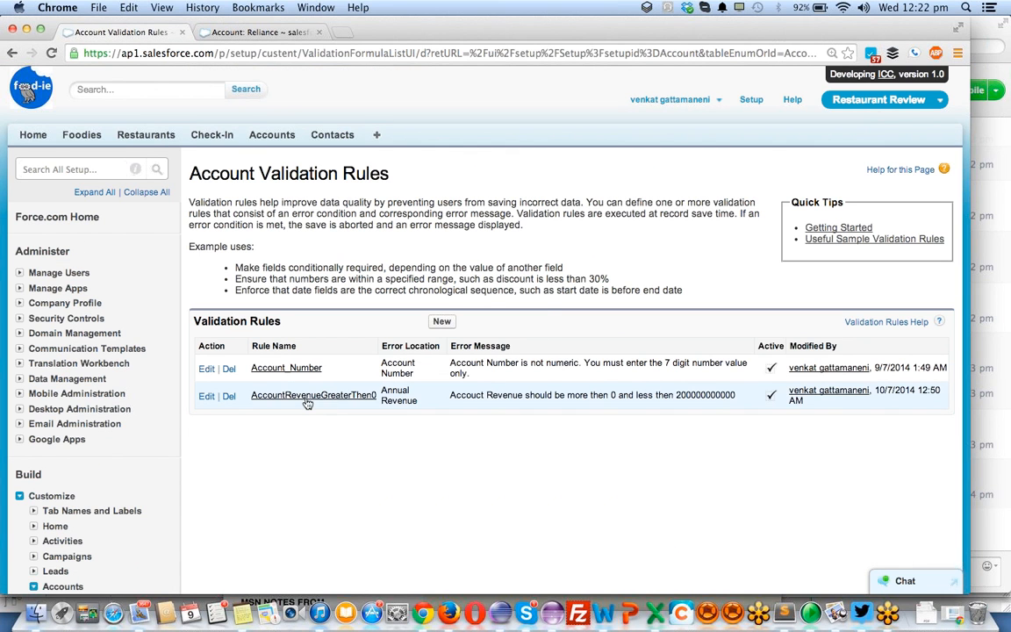
left_click(306, 395)
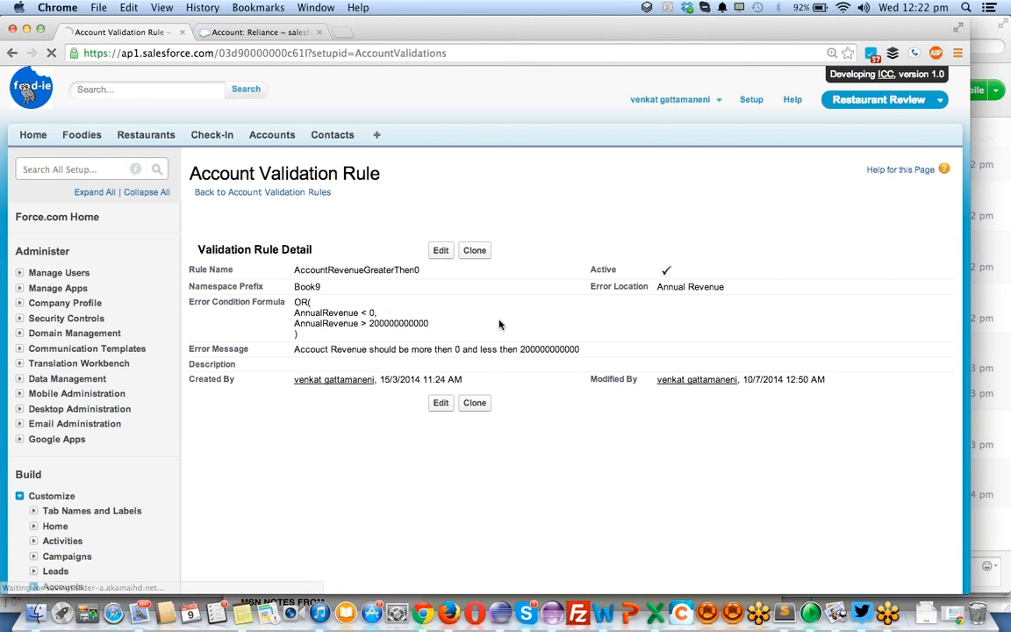
left_click(440, 251)
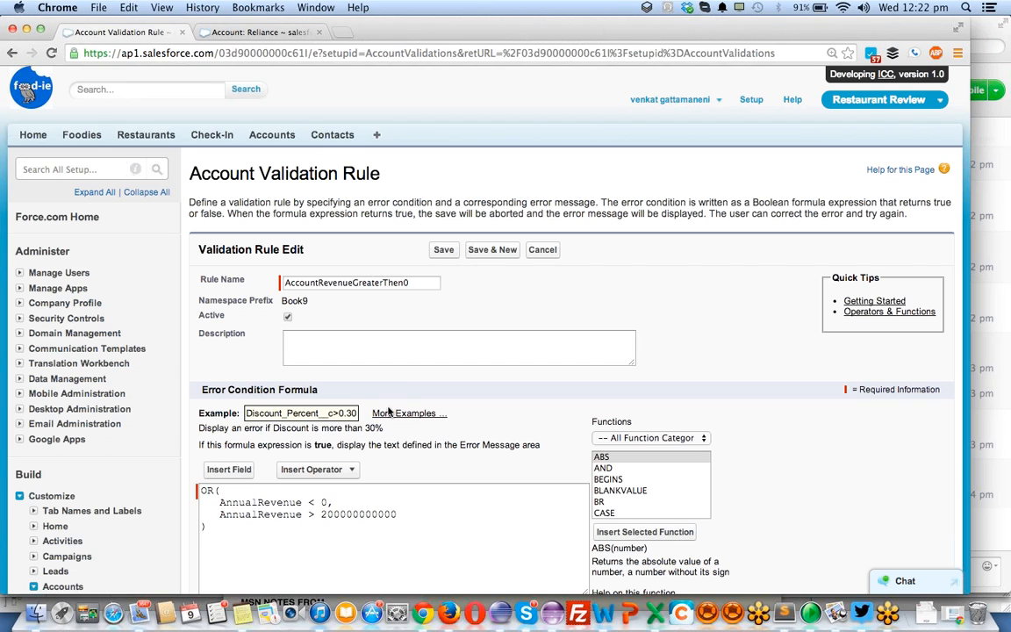
- Try to open the rule editor's More Examples link in a separate browser tab
right_click(439, 413)
left_click(453, 342)
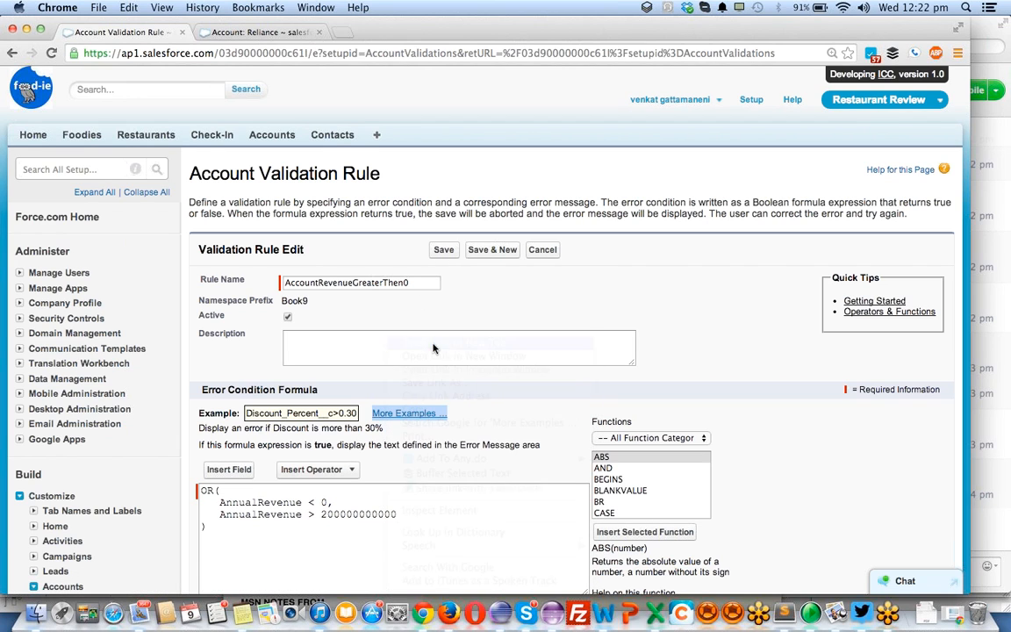
left_click(378, 35)
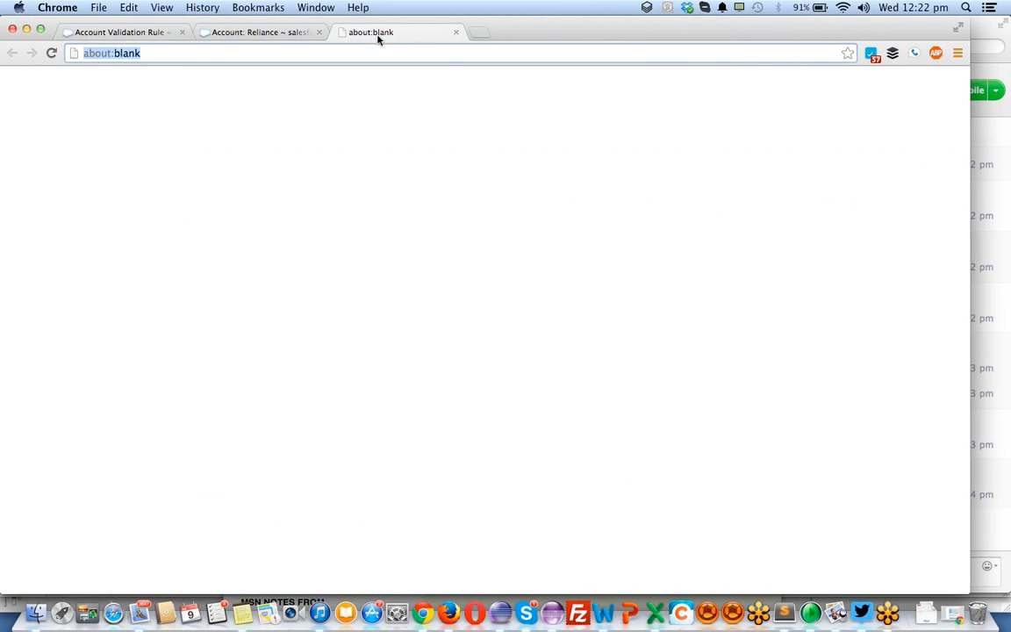
left_click(166, 34)
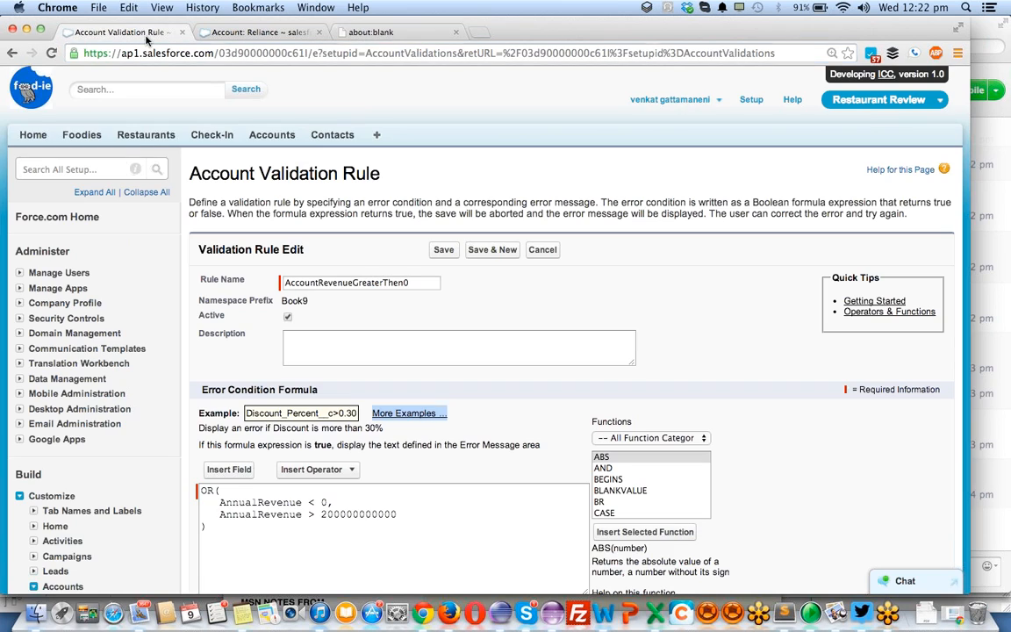
- Open the More Examples help page from the rule editor and close the leftover blank tab
left_click(397, 413)
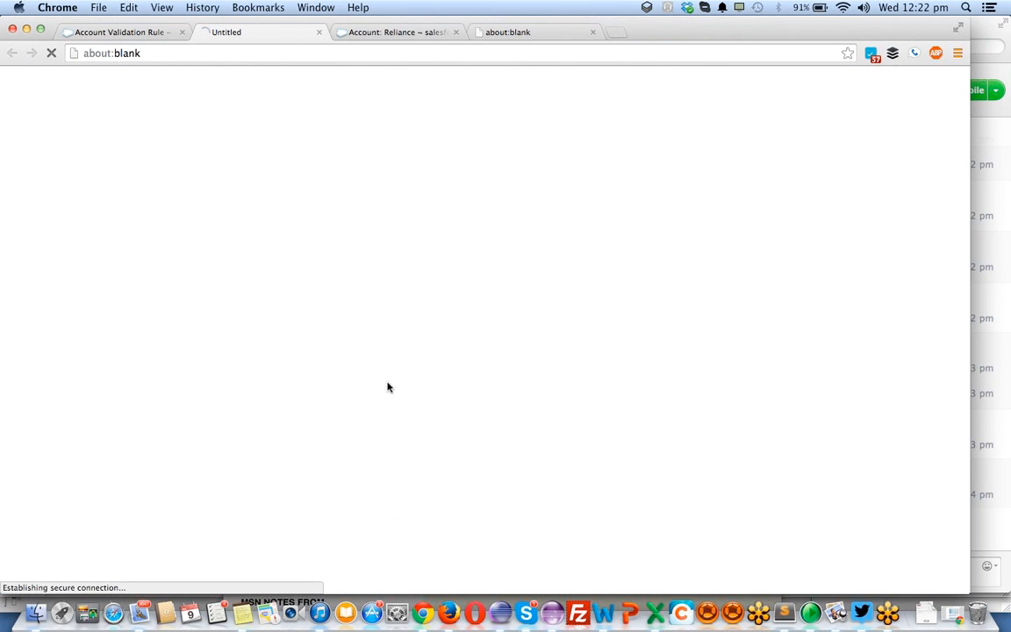
left_click(592, 32)
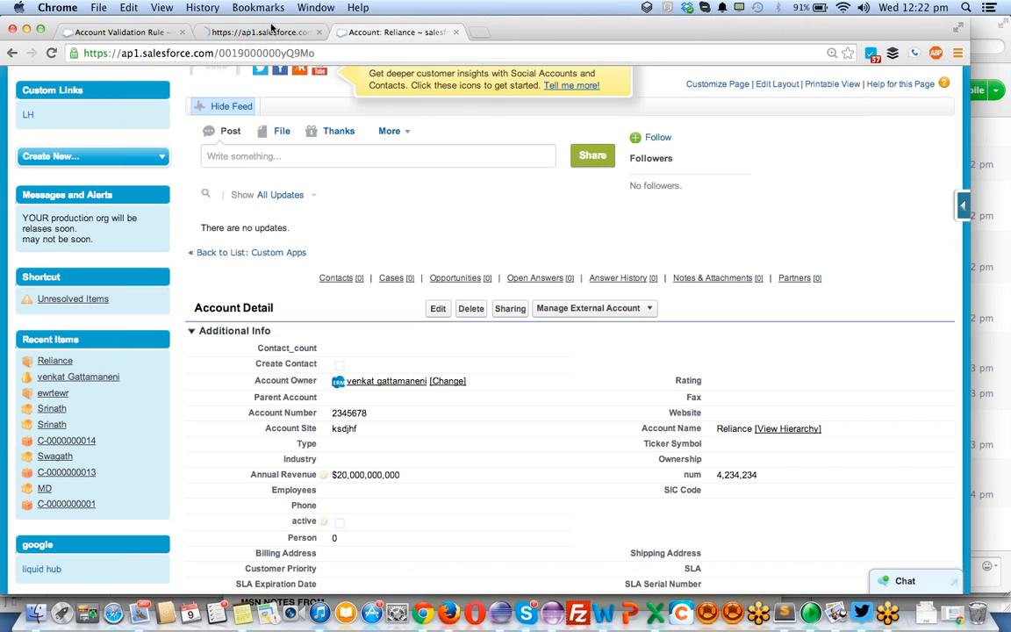
left_click(265, 31)
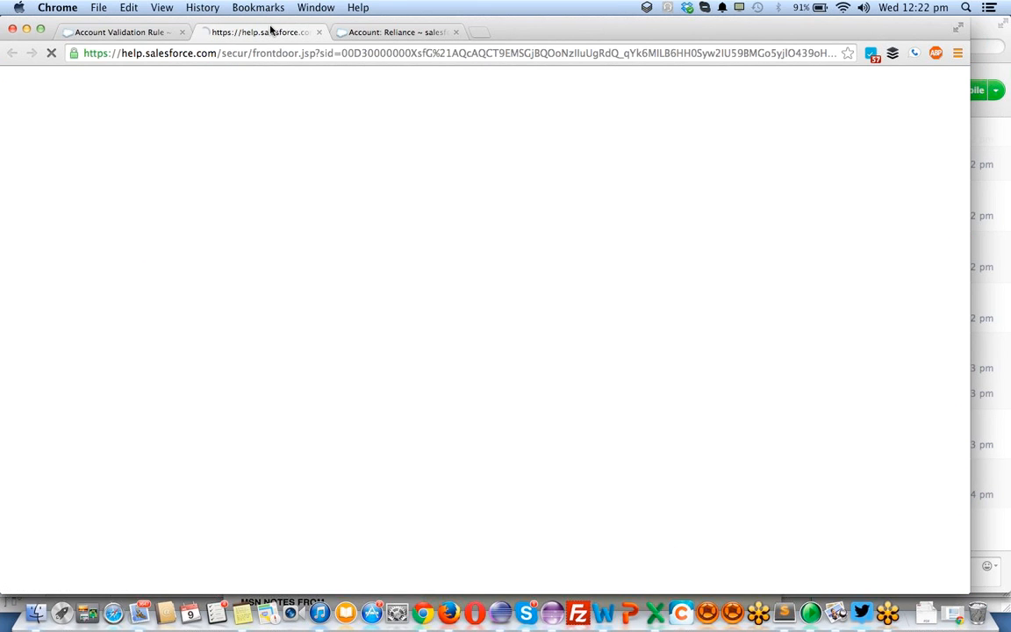
left_click(129, 33)
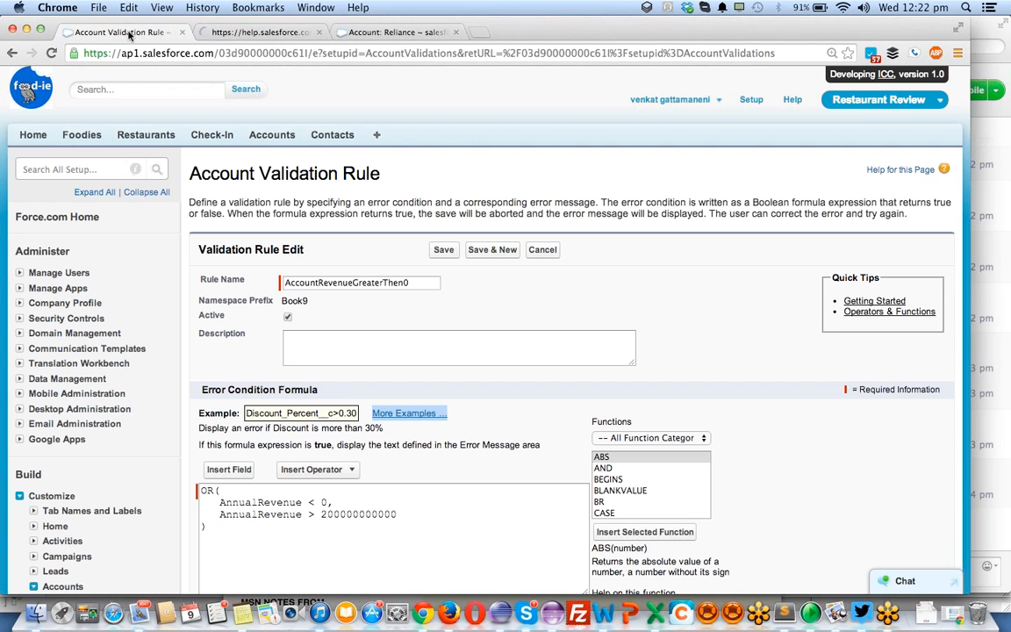
left_click(215, 32)
left_click(269, 53)
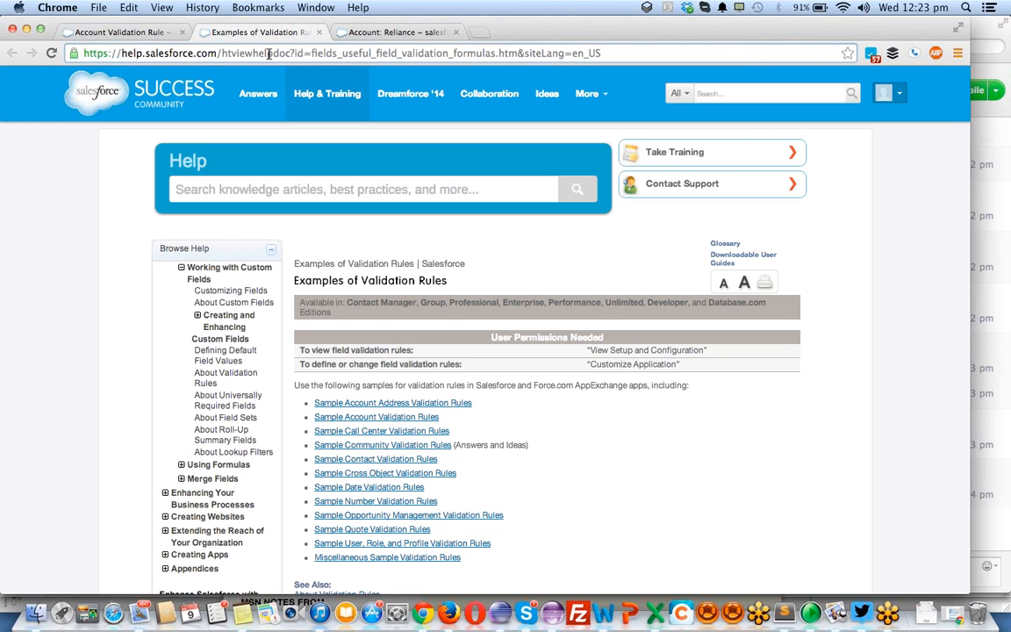
- Open Sample Account Address Validation Rules and examine the postal code formulas, including the VLOOKUP for Billing Zip Code Is in Billing State
scroll(346, 294, "down", 3)
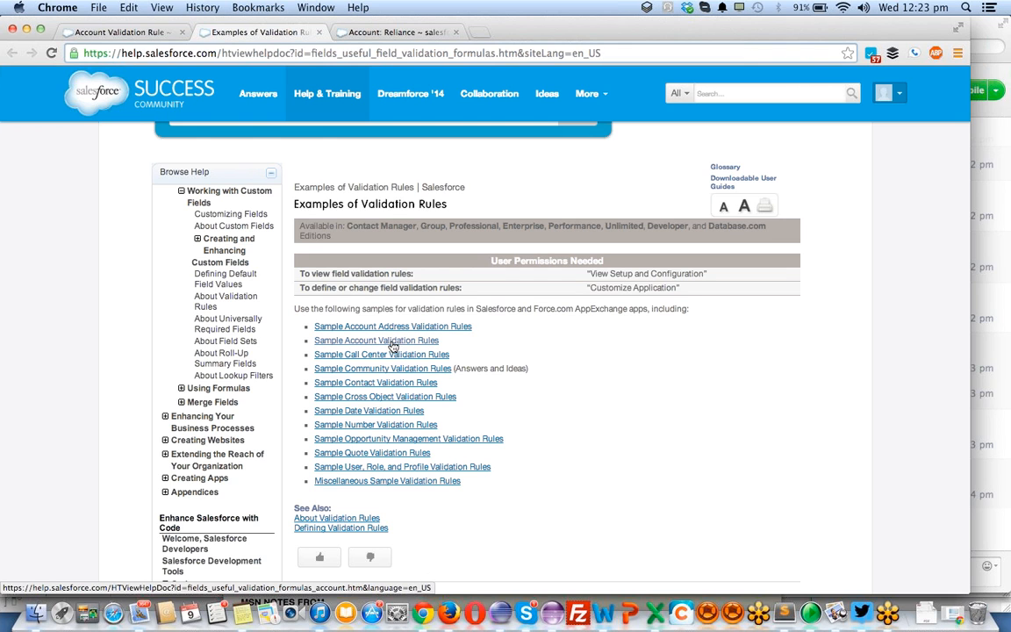
scroll(415, 360, "down", 10)
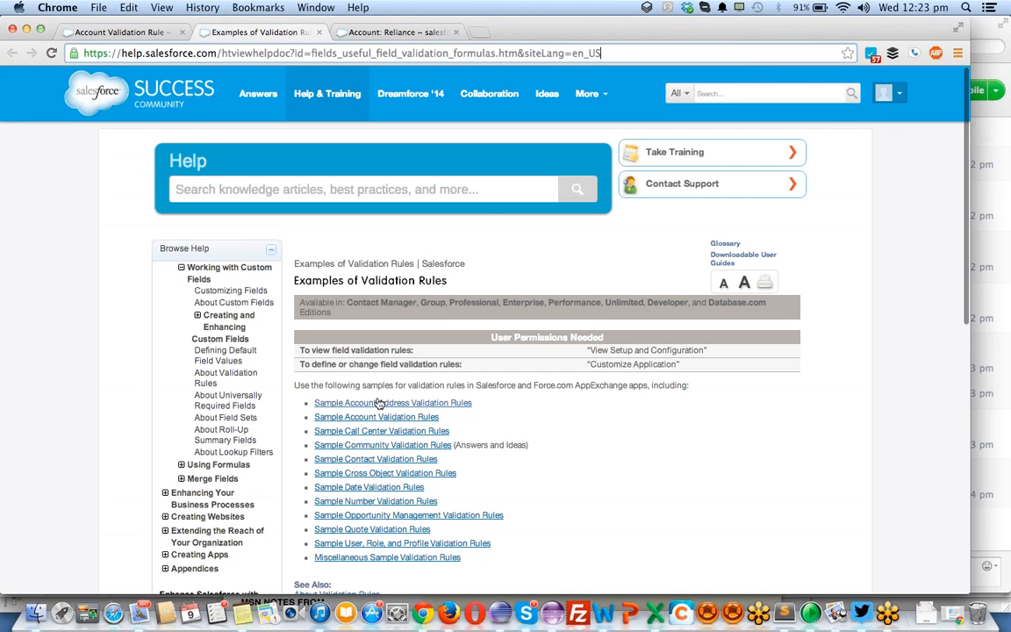
left_click(375, 404)
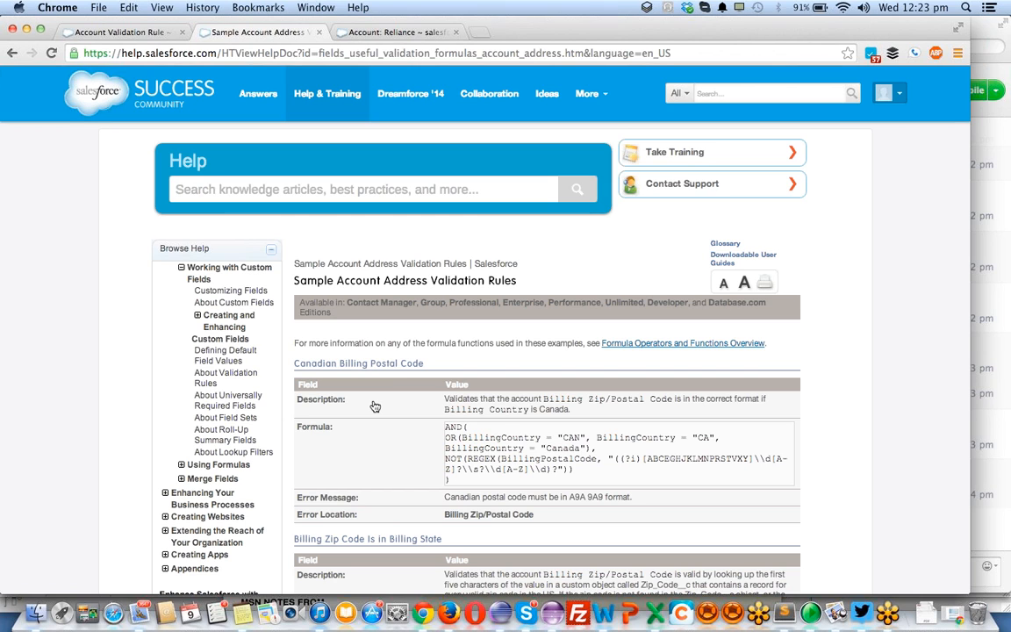
scroll(374, 406, "down", 3)
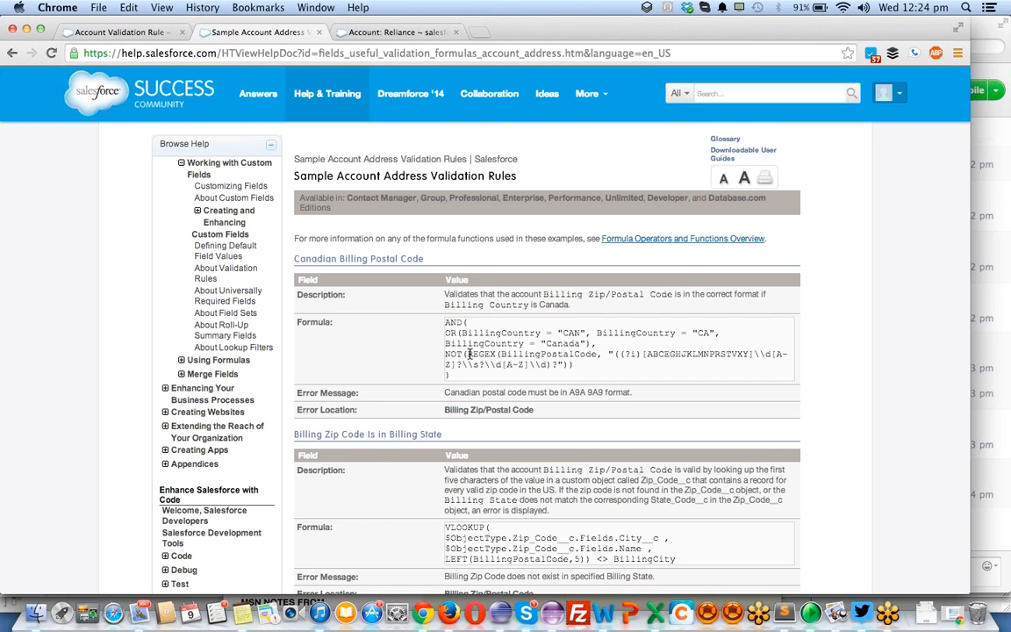
scroll(469, 354, "down", 3)
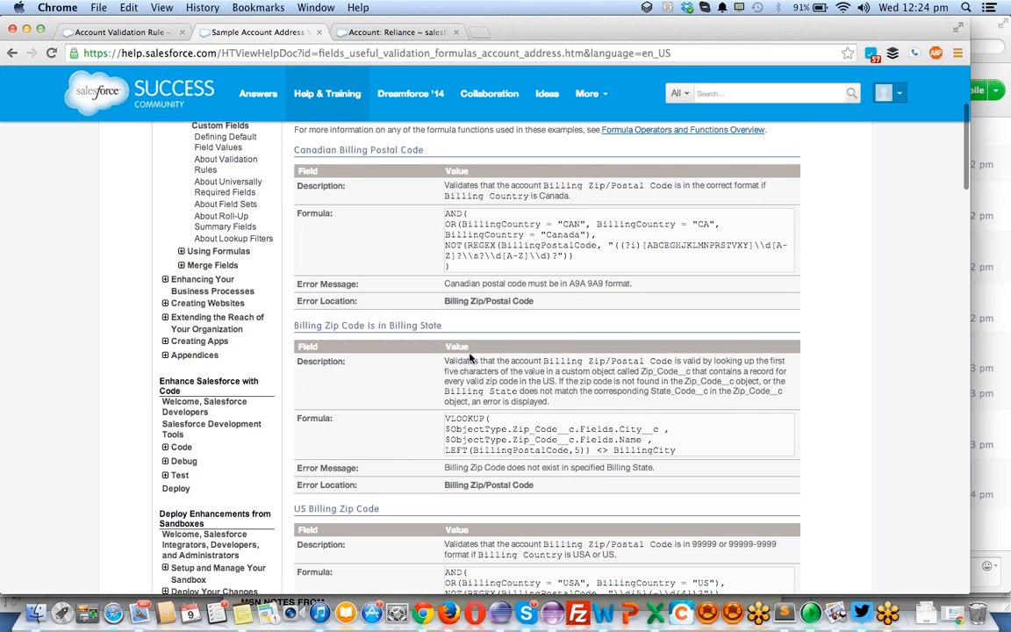
scroll(469, 357, "down", 1)
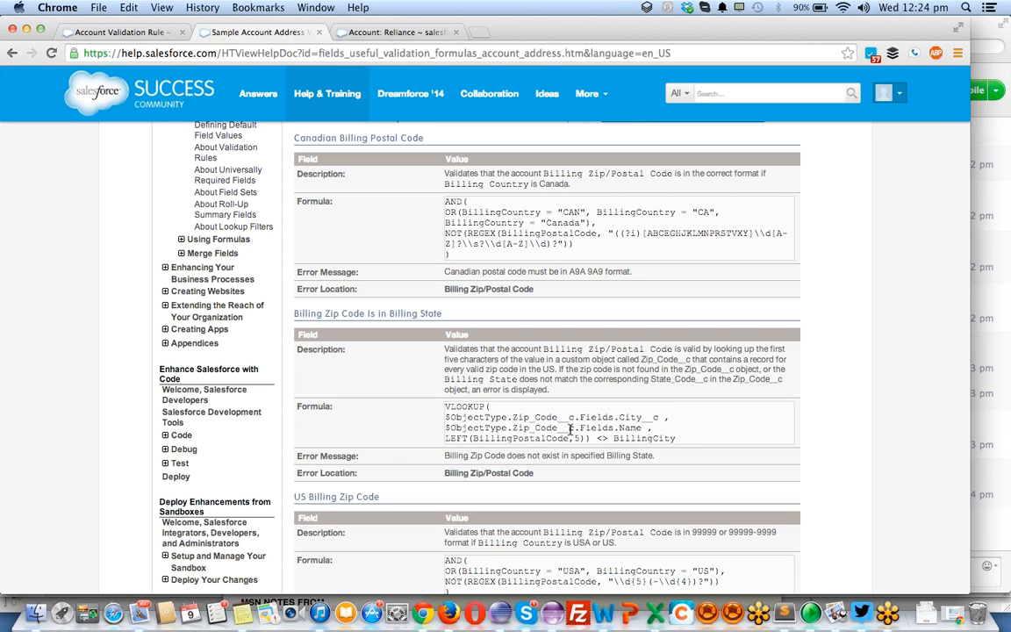
double_click(499, 417)
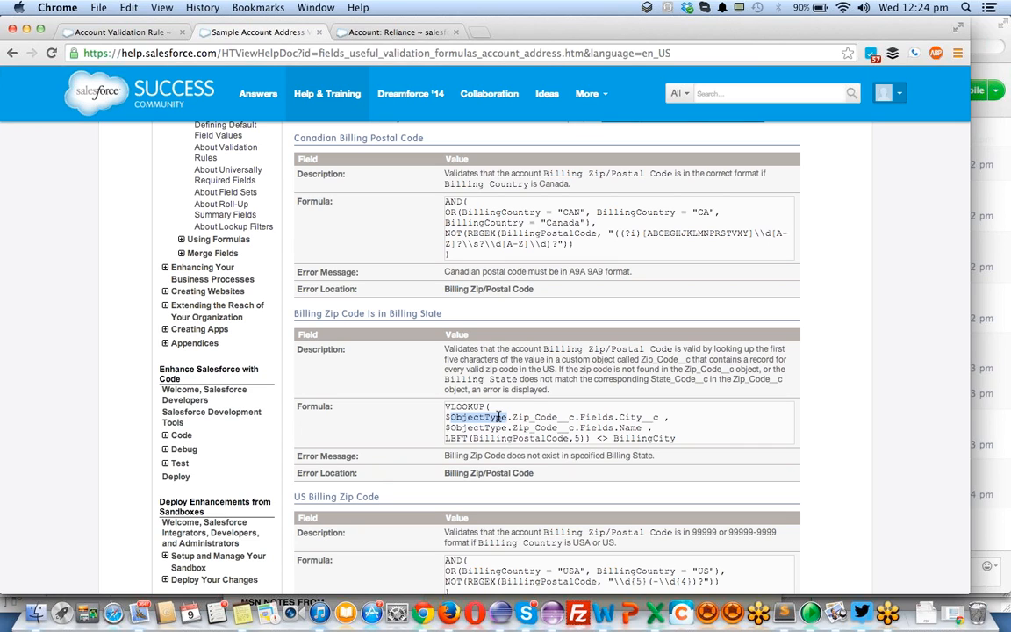
double_click(467, 407)
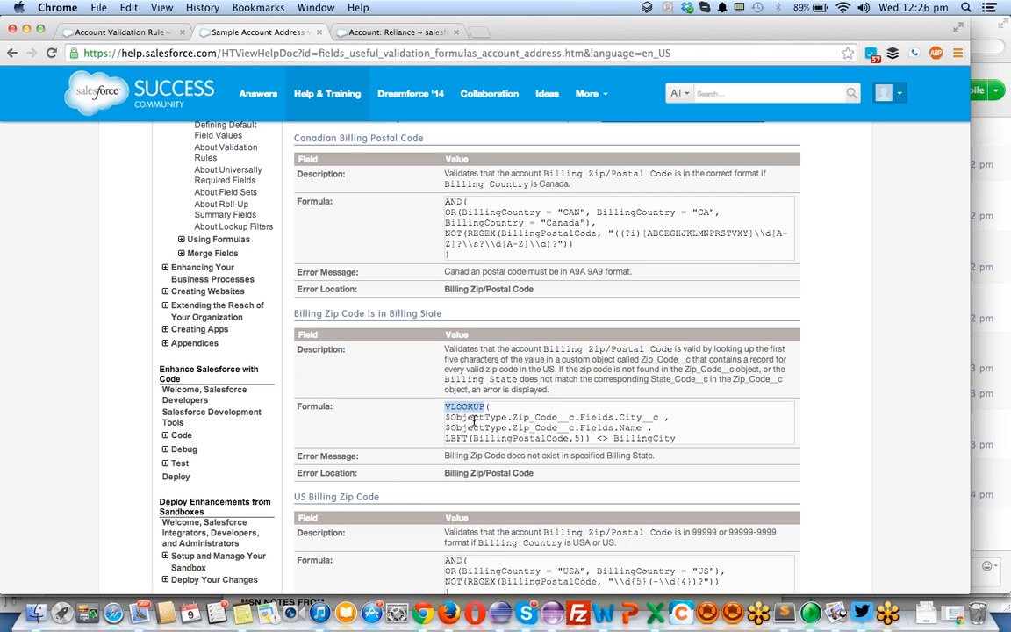
scroll(474, 419, "down", 5)
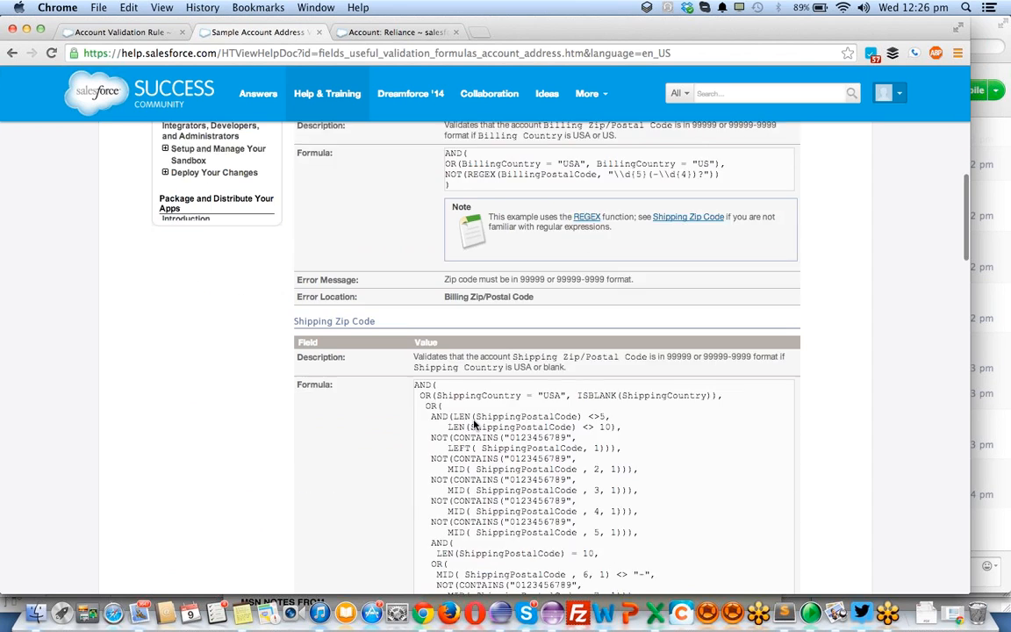
scroll(473, 419, "up", 8)
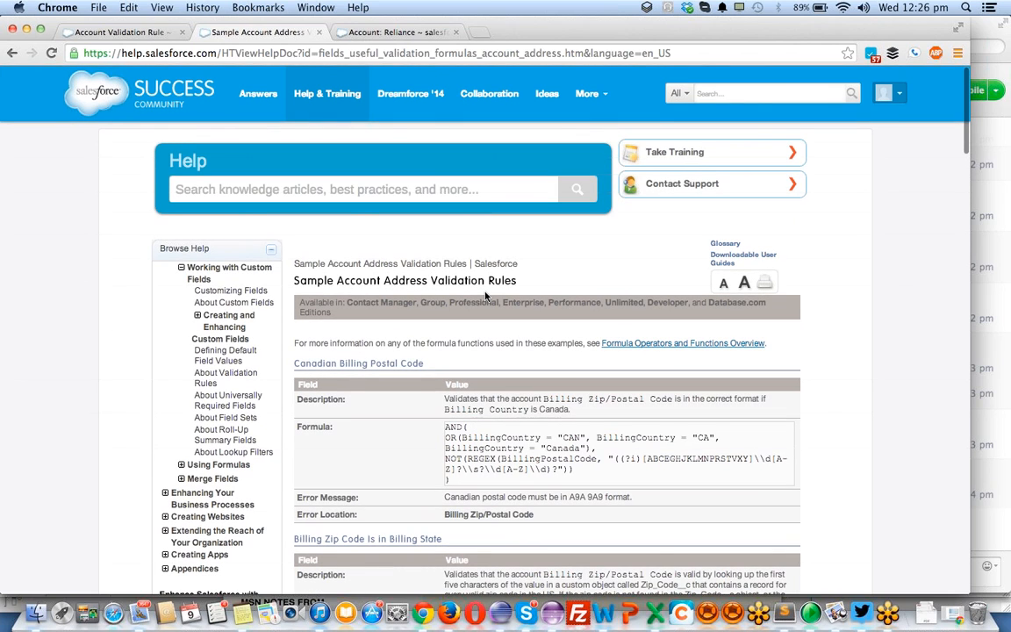
- Return to the Examples of Validation Rules help page, copy its web address, and go back to the validation rule's browser tab
scroll(473, 424, "left", 5)
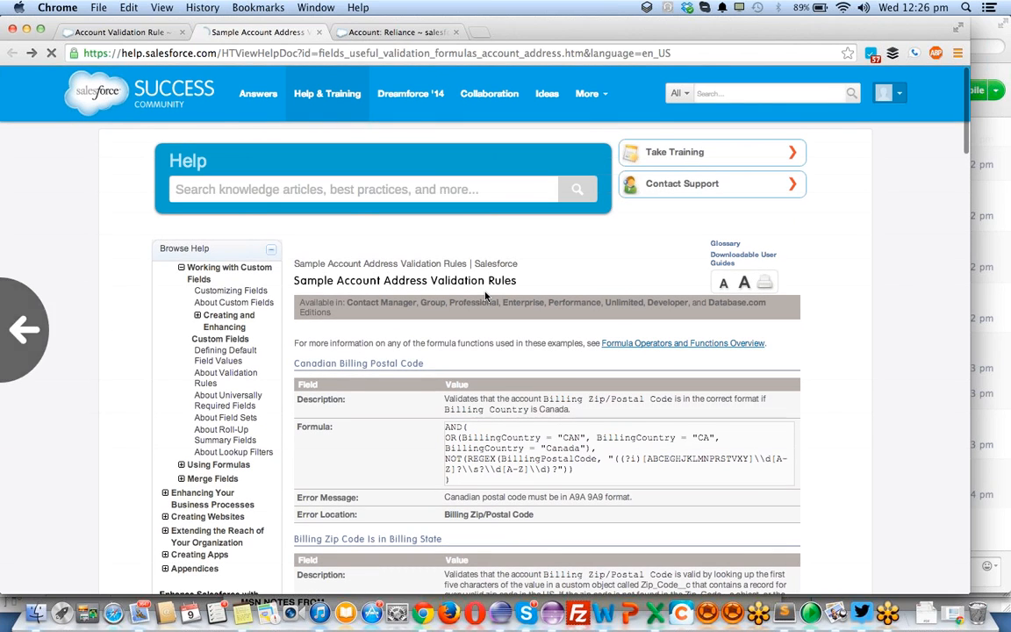
left_click(438, 53)
key("super+c")
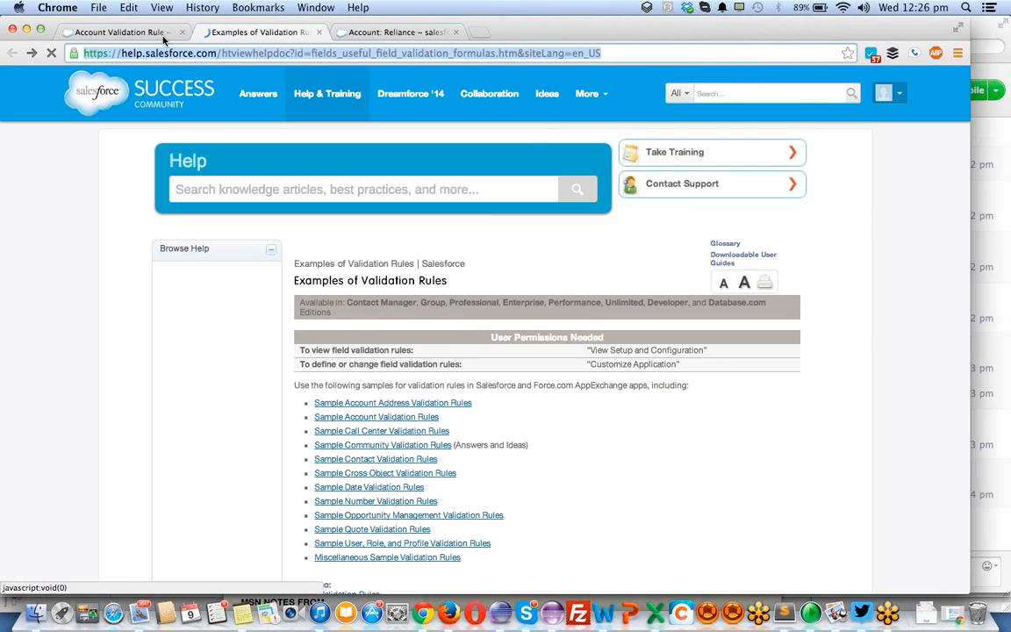
left_click(162, 35)
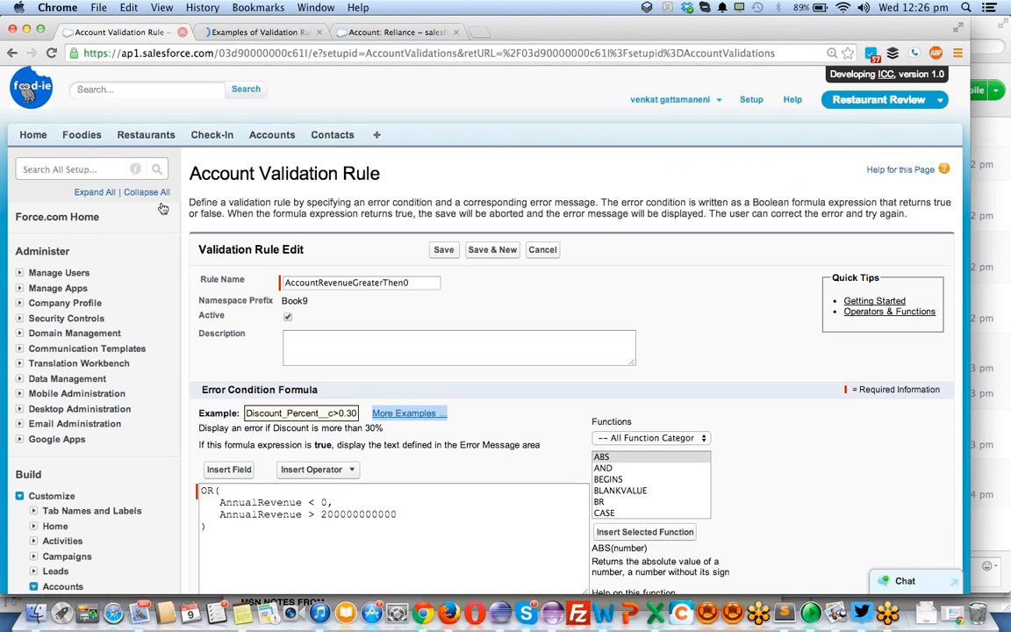
- Add Chatter to the Restaurant Review app's displayed tabs, place it directly after Home, and save the tab customization
left_click(378, 136)
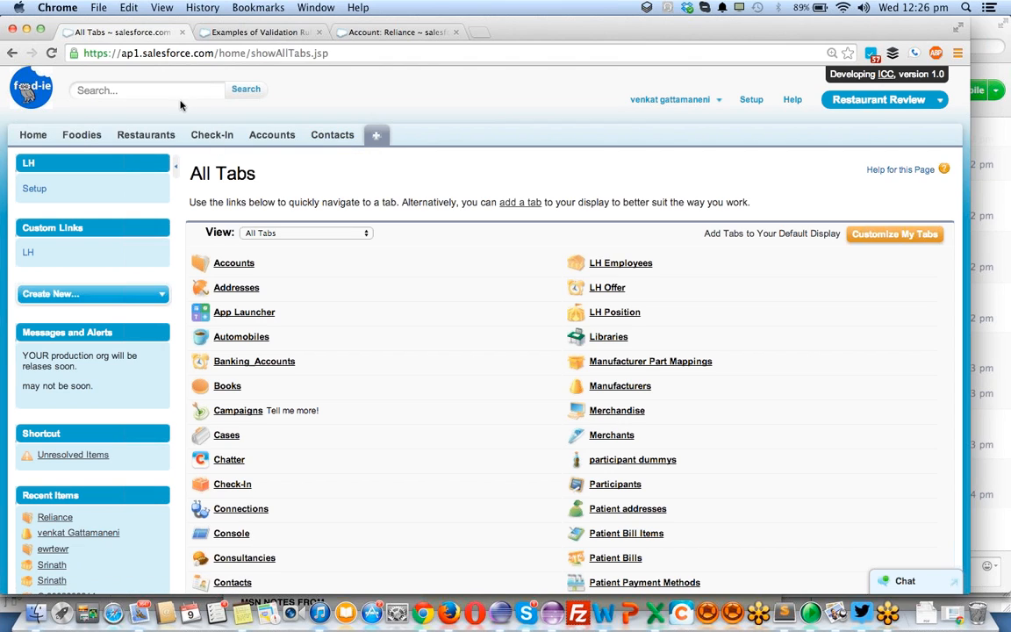
left_click(886, 239)
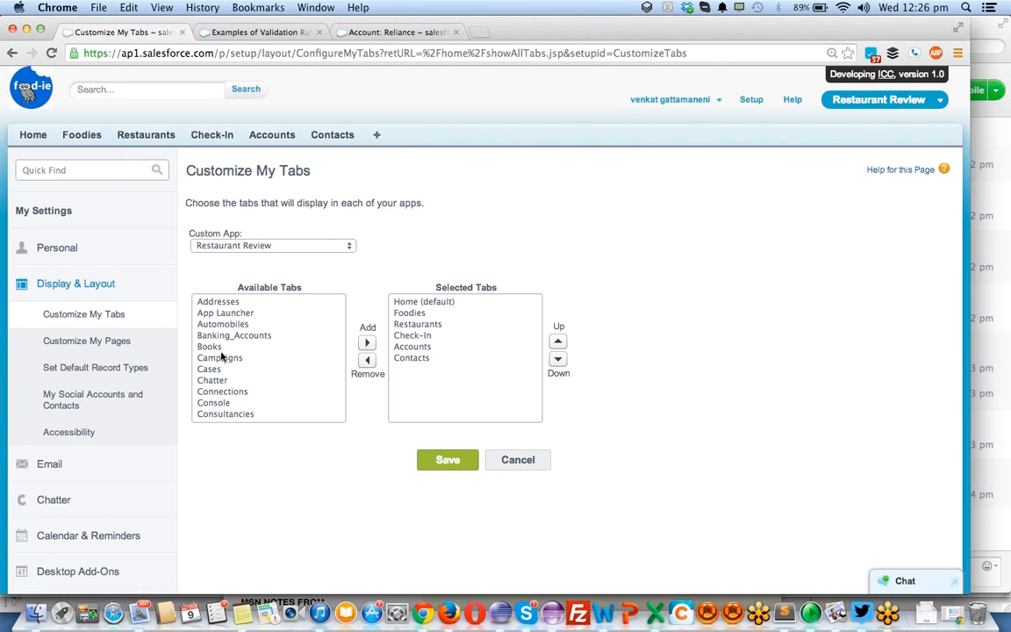
left_click(215, 380)
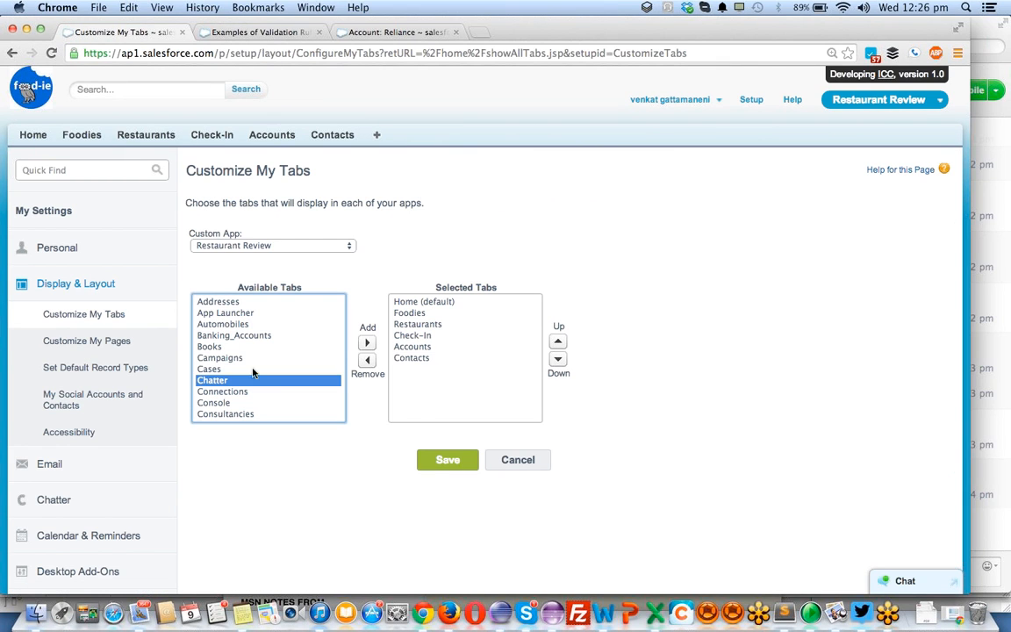
left_click(367, 342)
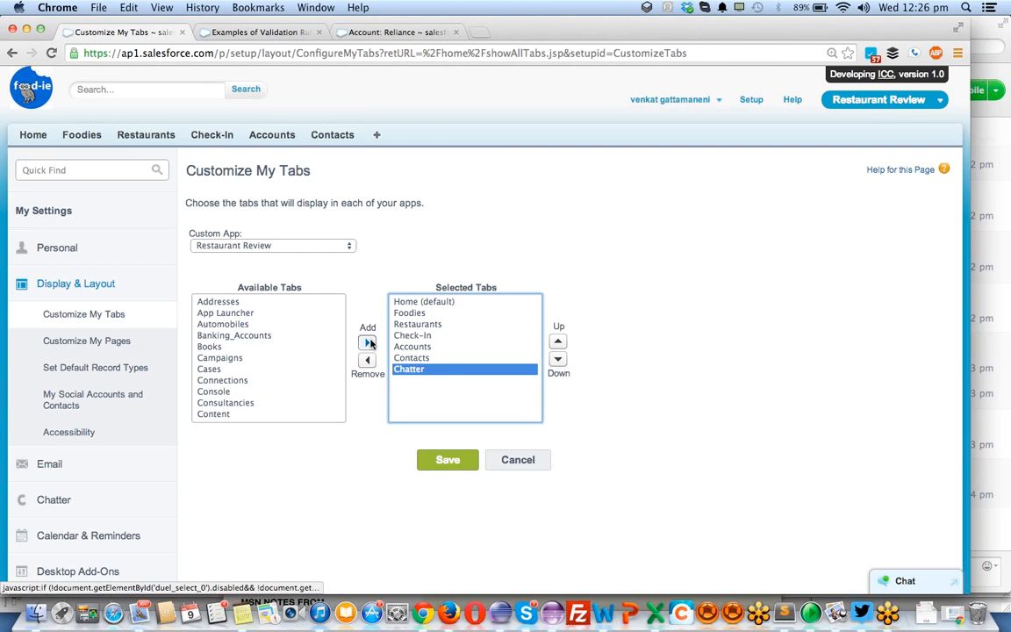
left_click(557, 341)
left_click(557, 341)
left_click(557, 341)
left_click(558, 341)
left_click(557, 341)
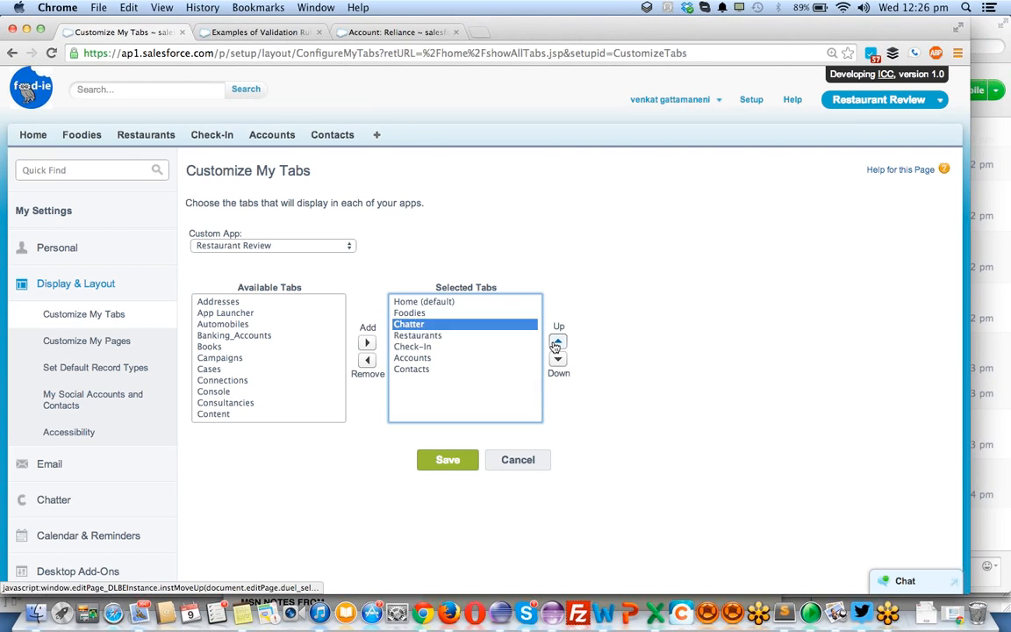
left_click(447, 459)
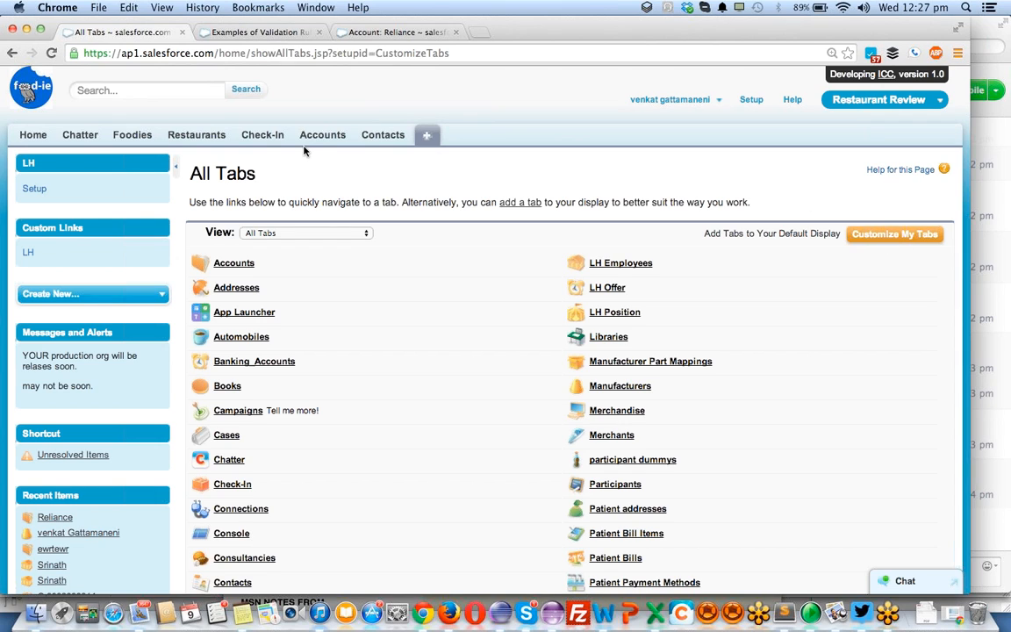
- Open the study docs group from the Chatter groups list
left_click(83, 137)
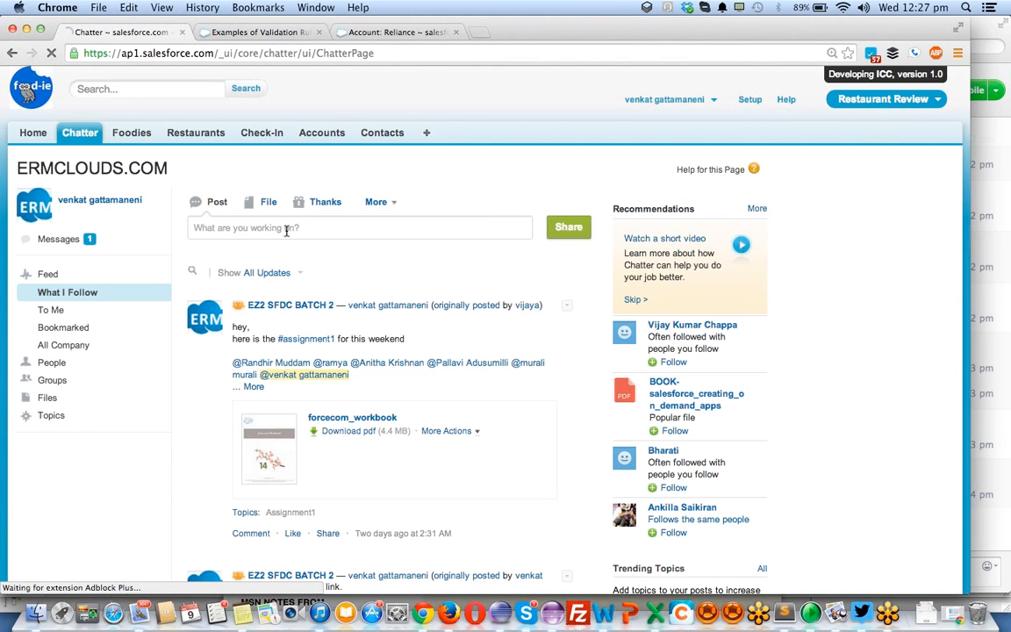
left_click(299, 307)
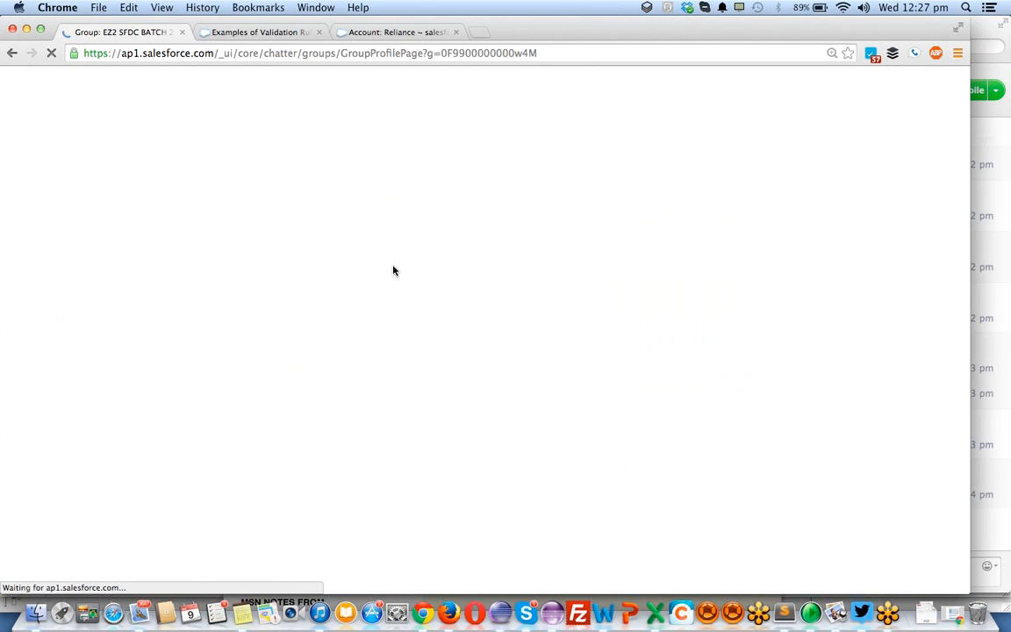
scroll(391, 269, "left", 5)
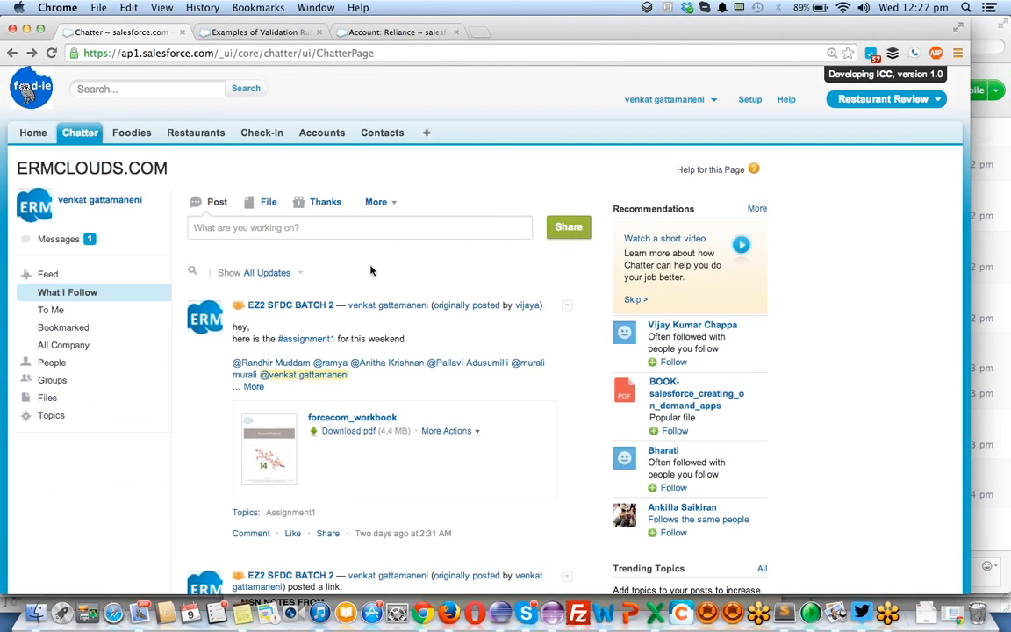
left_click(53, 380)
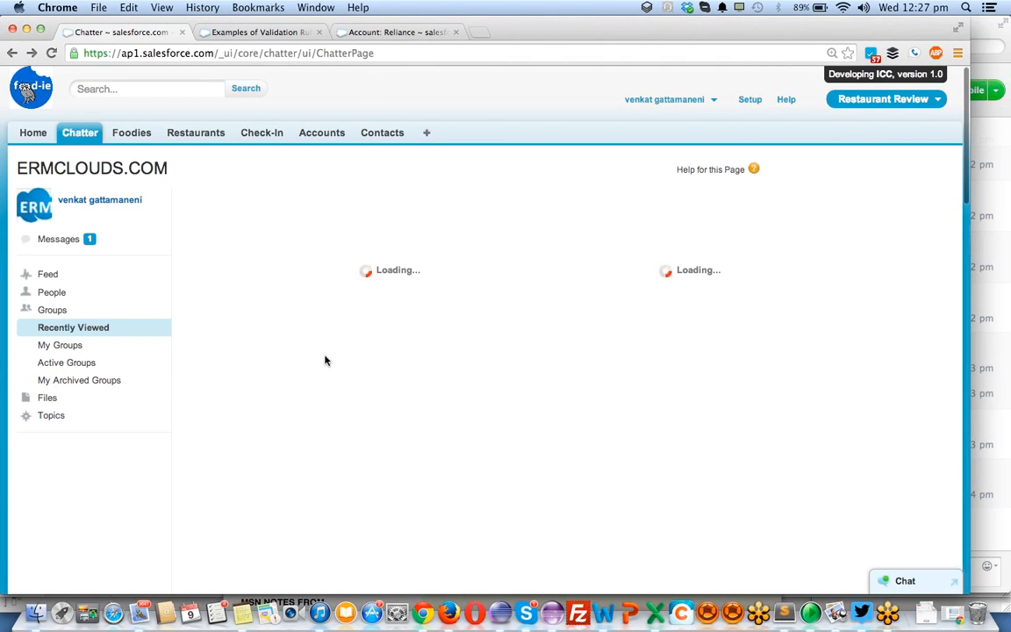
scroll(324, 360, "down", 1)
scroll(325, 360, "down", 2)
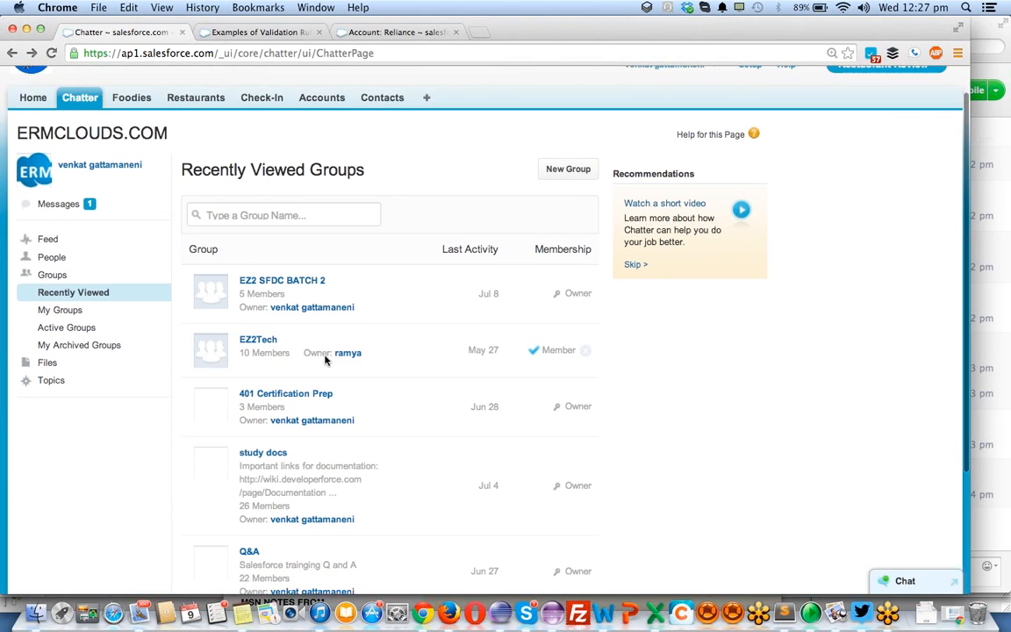
scroll(320, 359, "down", 3)
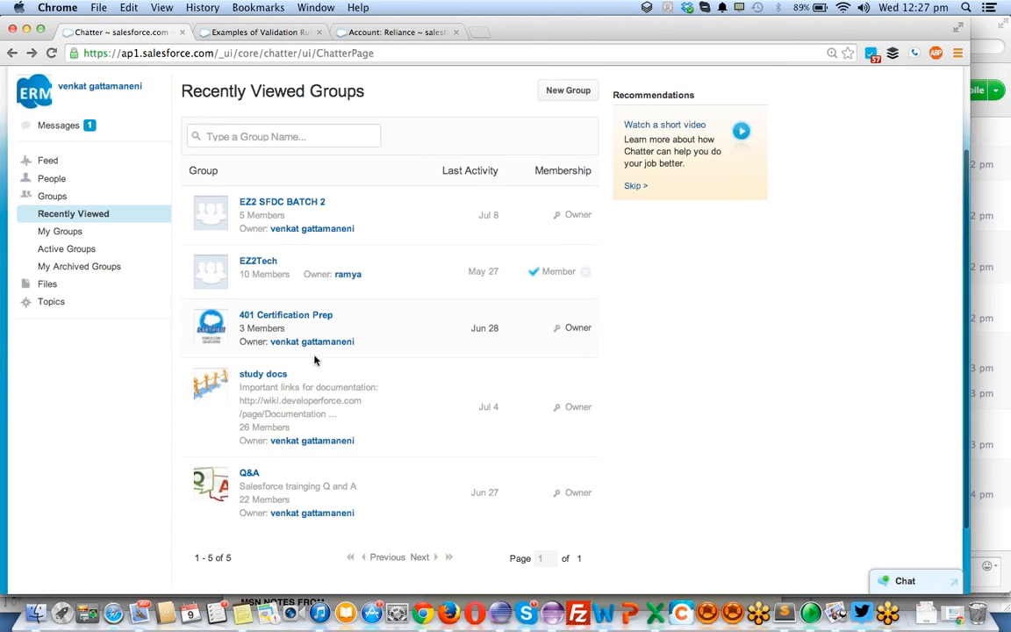
left_click(260, 376)
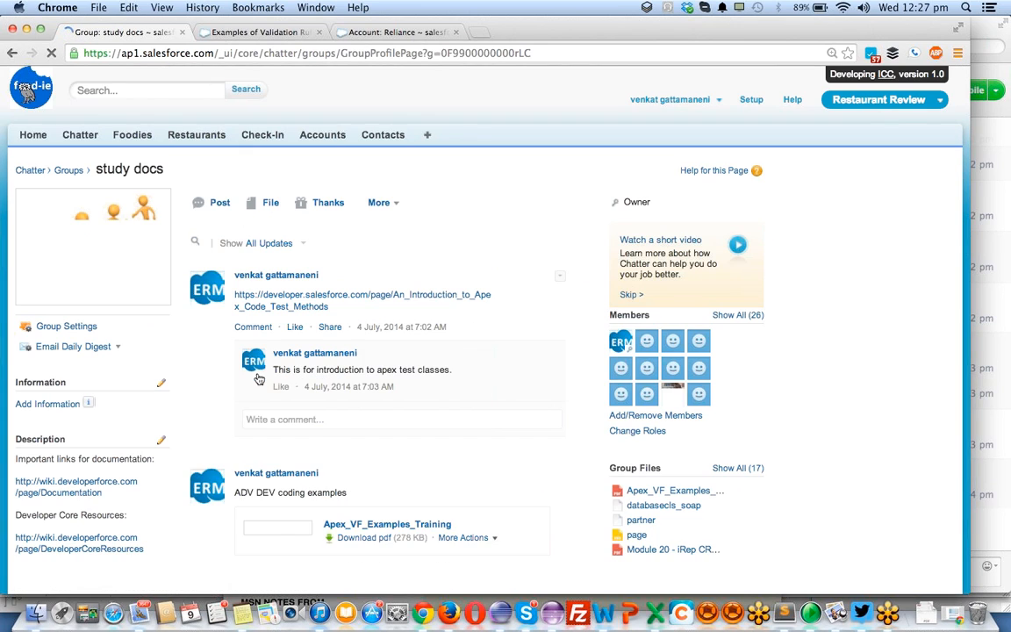
left_click(259, 230)
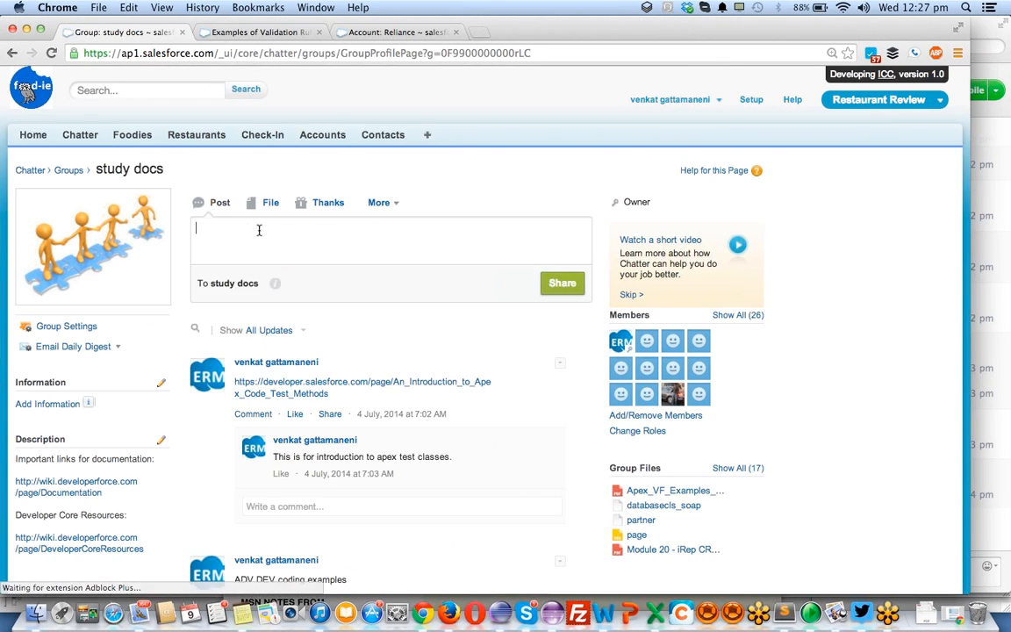
key("super+v")
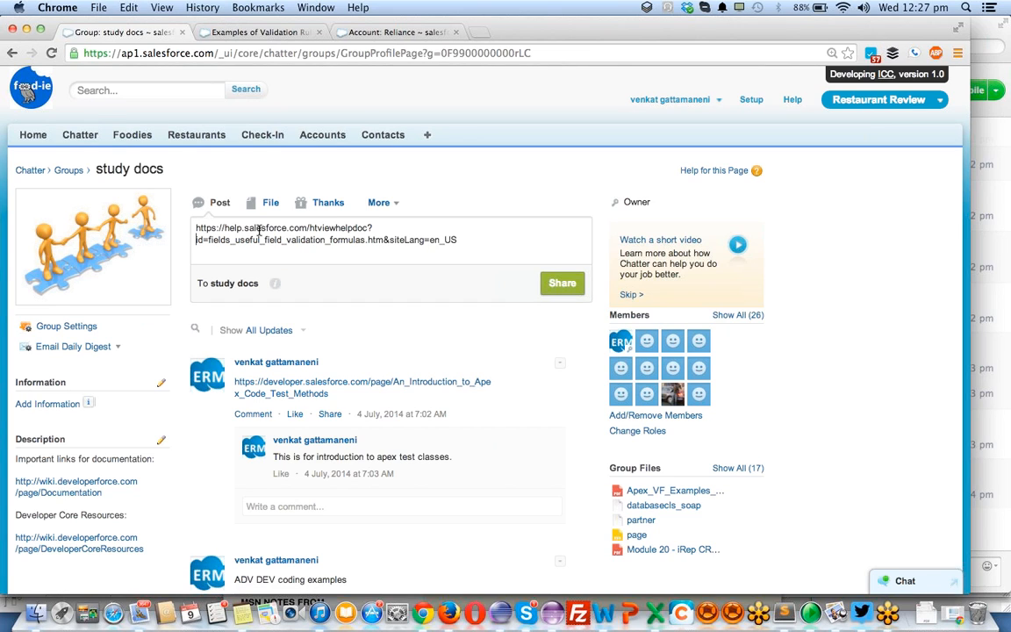
key("Up")
key("super+a")
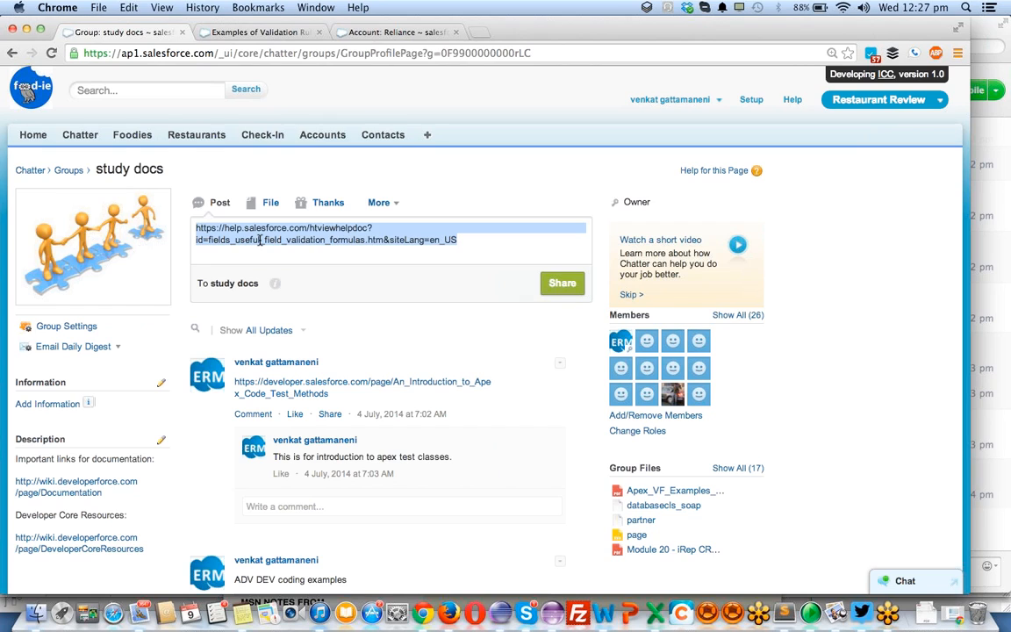
key("super+x")
- Start a link post in the study docs group, using the copied validation formulas help address as the link URL
left_click(390, 205)
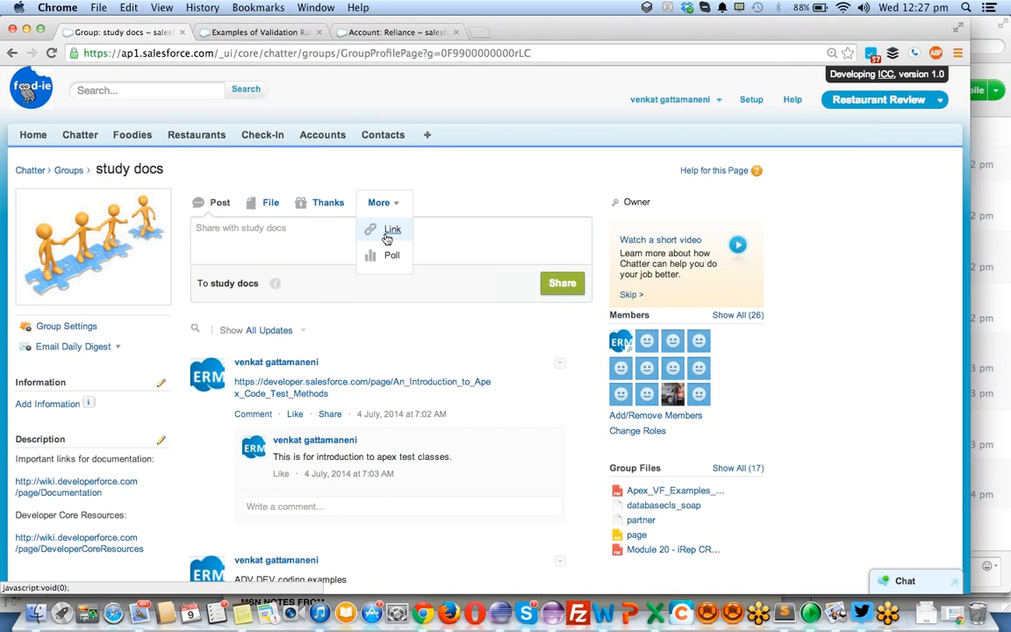
left_click(389, 231)
left_click(334, 241)
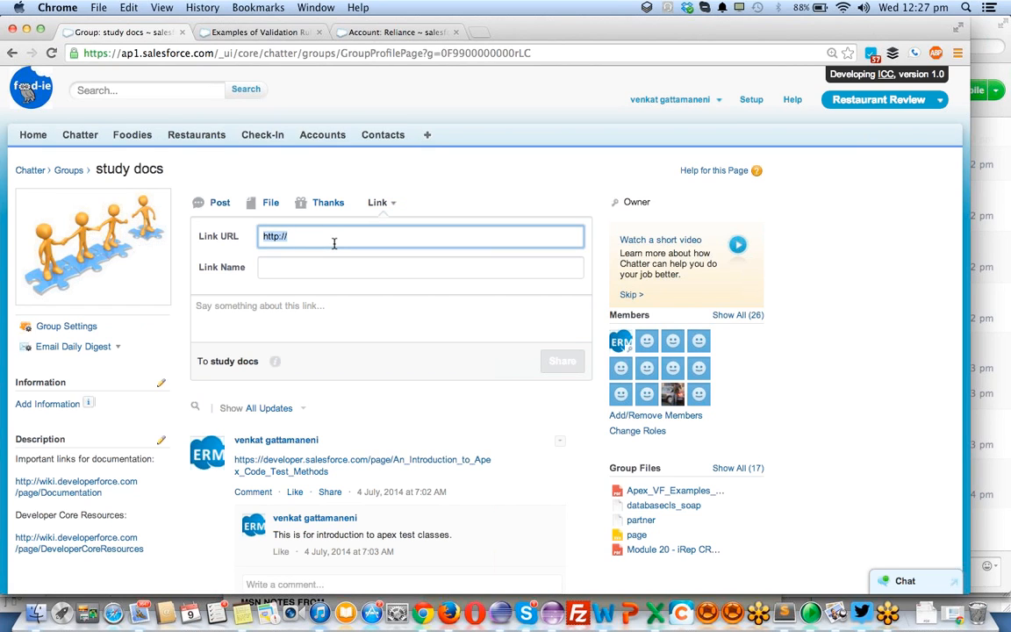
key("super+v")
- Name the link "Salesforce validation rules"
left_click(326, 266)
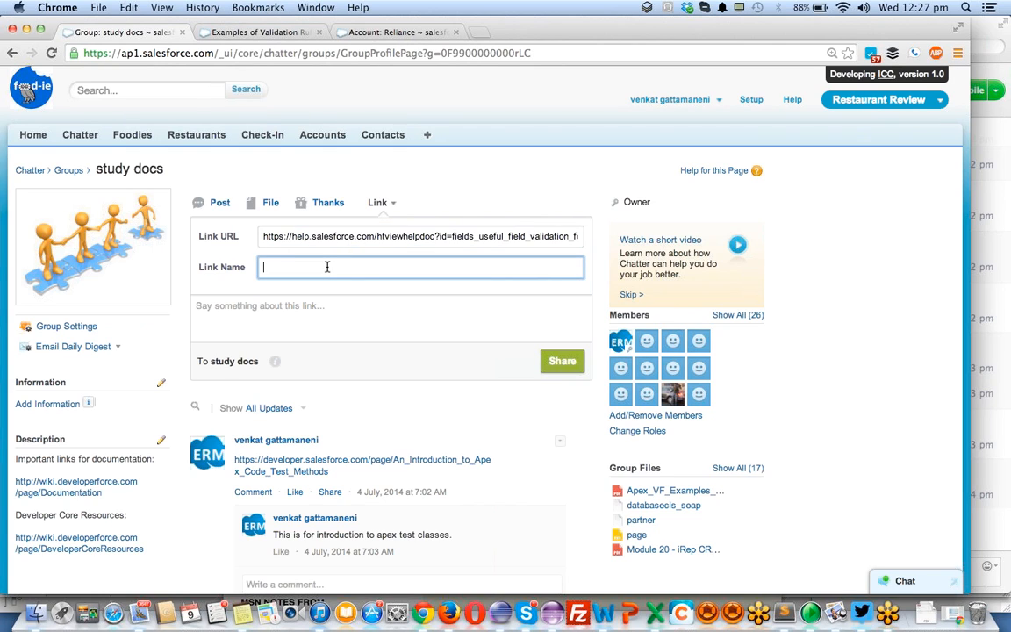
type("Salesforce validation rules")
left_click(992, 50)
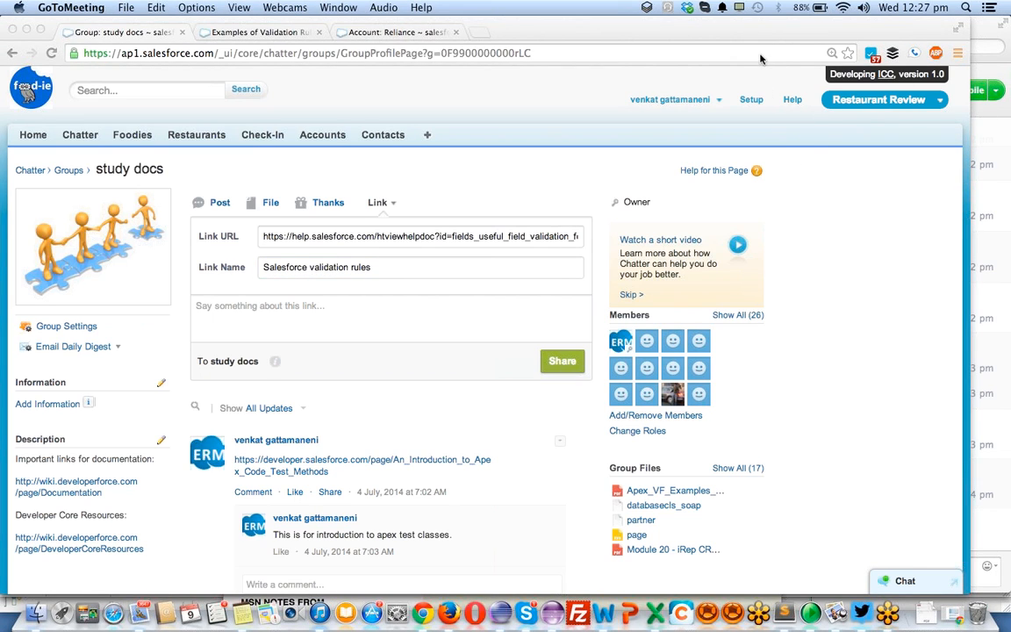
- Capitalize the words Validation and Rules in the link name
left_click(386, 270)
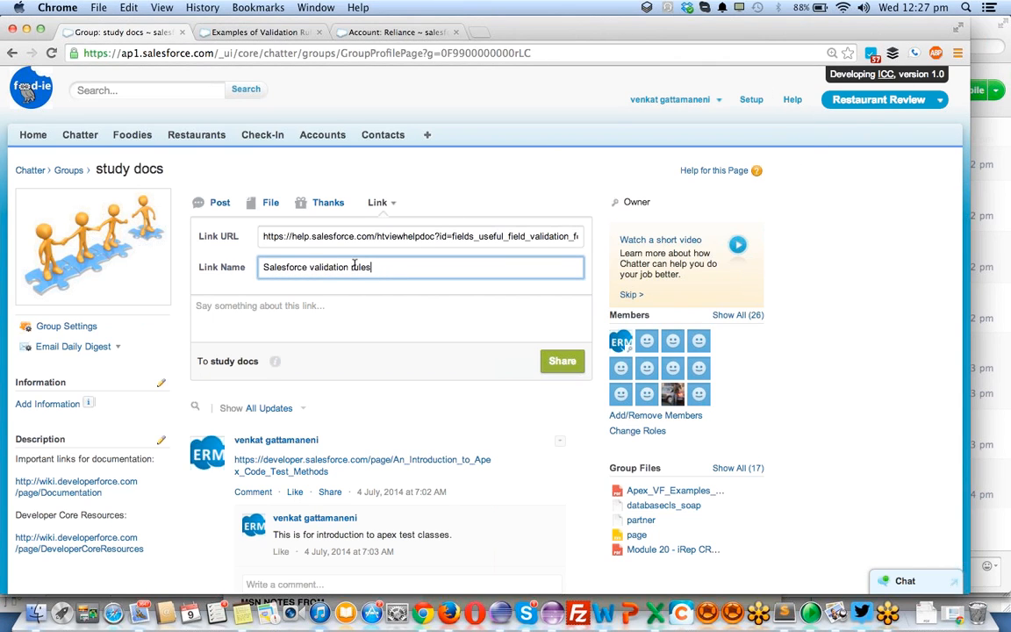
left_click(316, 267)
key("BackSpace")
type("V")
left_click(356, 267)
key("BackSpace")
type("R")
- Extend the link name so it reads "Salesforce Validation Rules for Standard Objects"
left_click(402, 270)
type("for ")
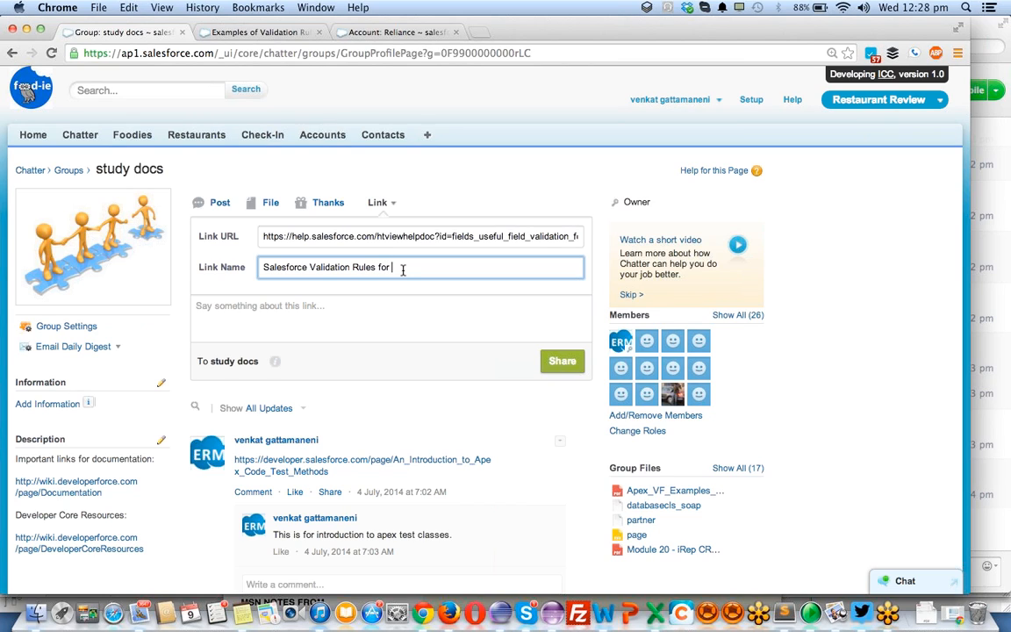
type("Standar")
key("BackSpace")
key("BackSpace")
type("rd Ob")
key("BackSpace")
type("bjects")
- Begin the link post's message with "This is your assignment for this week"
left_click(327, 309)
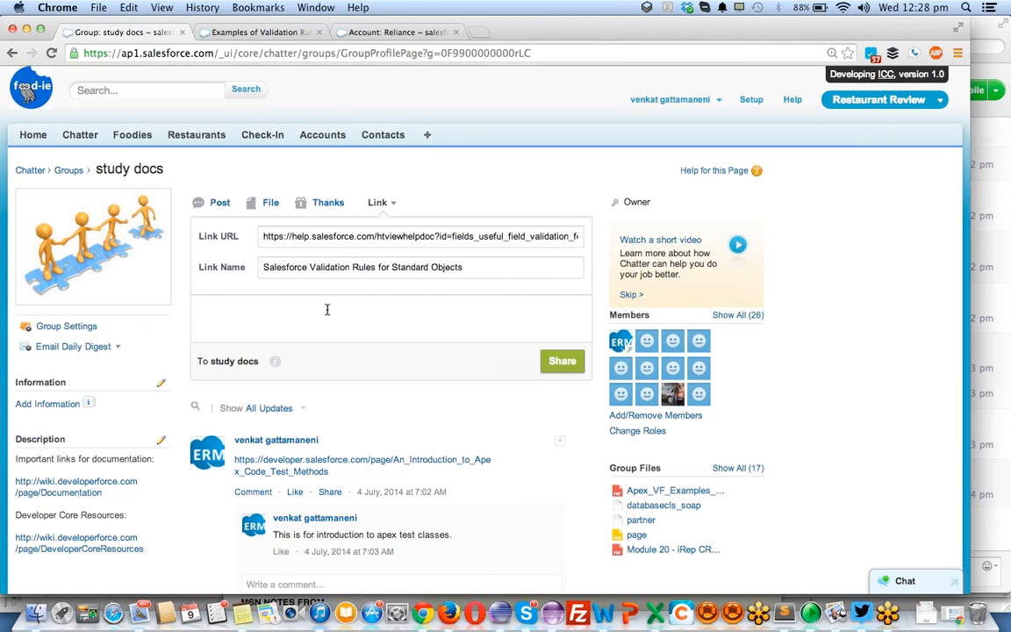
type("This is your assignment for")
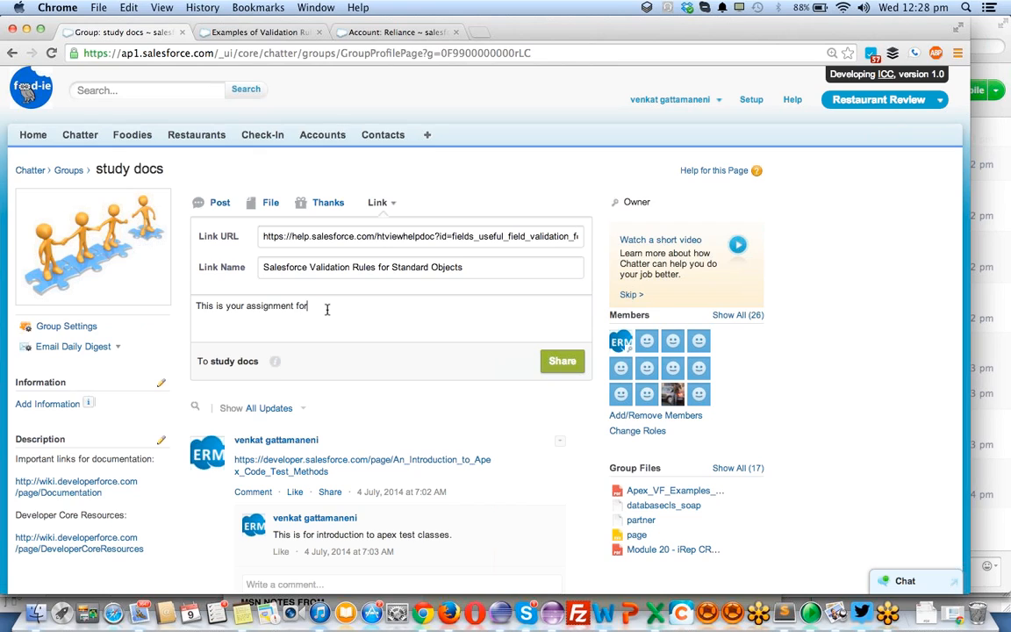
type(" this week and ")
type("try do fini")
- Complete the message's sentence with "and try to work on this in your personal Org."
key("BackSpace")
key("BackSpace")
key("BackSpace")
key("BackSpace")
key("BackSpace")
key("BackSpace")
type("to work on thi")
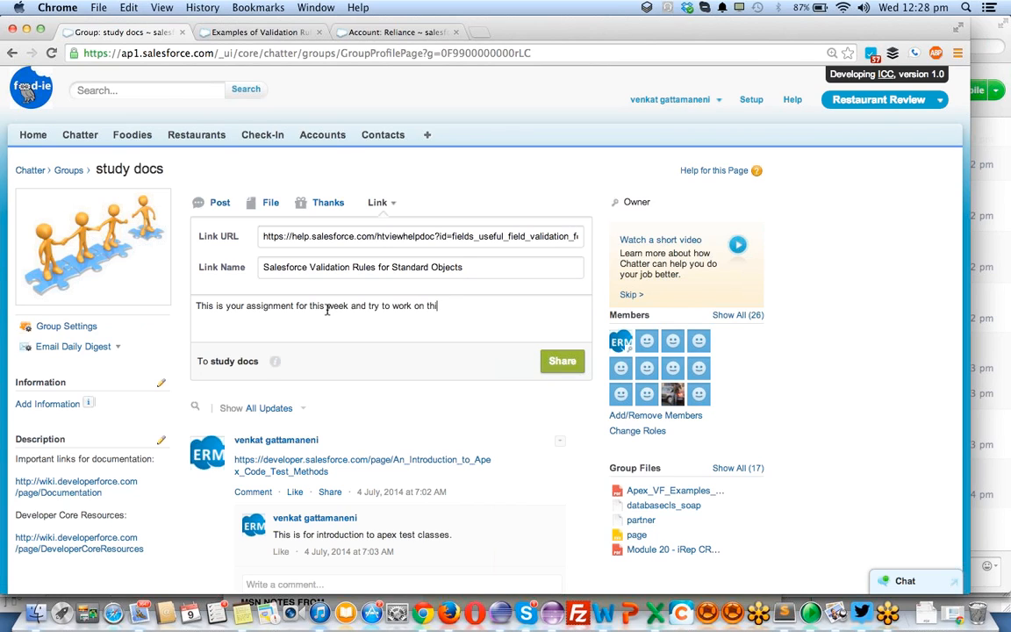
type("s in your personal Org.")
- Leave a blank line below the assignment message and mention the first two group members there
key("Return")
key("Return")
type("@")
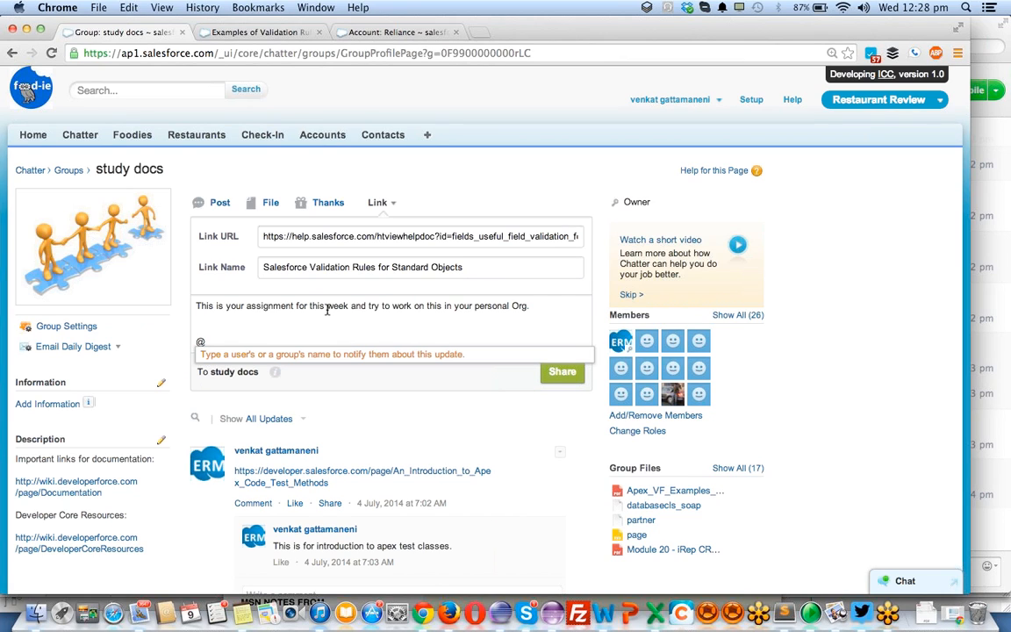
type("e")
type("ao")
key("Return")
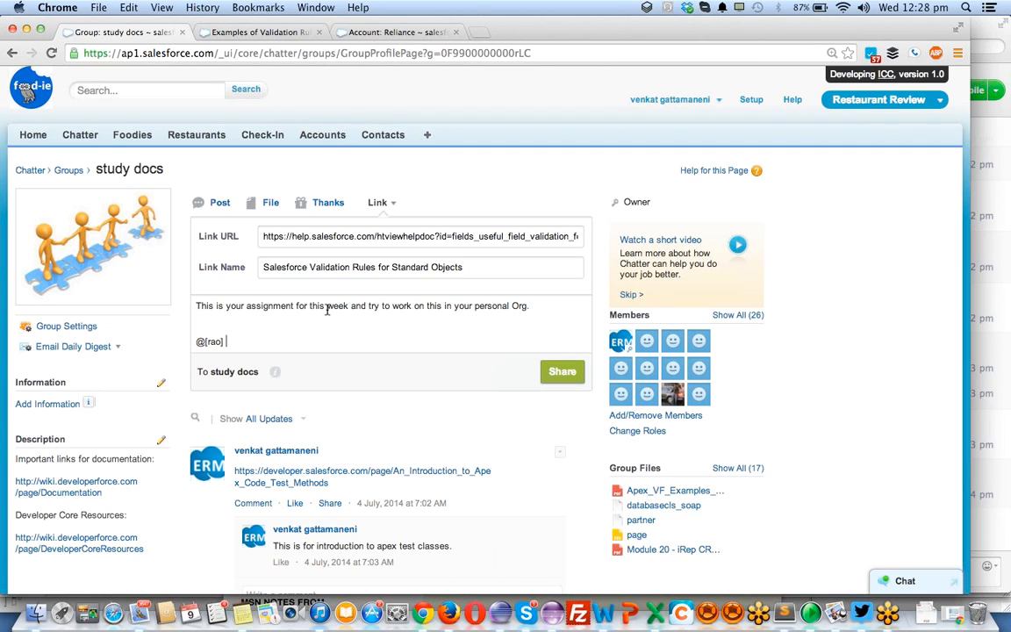
type("@")
type("mana")
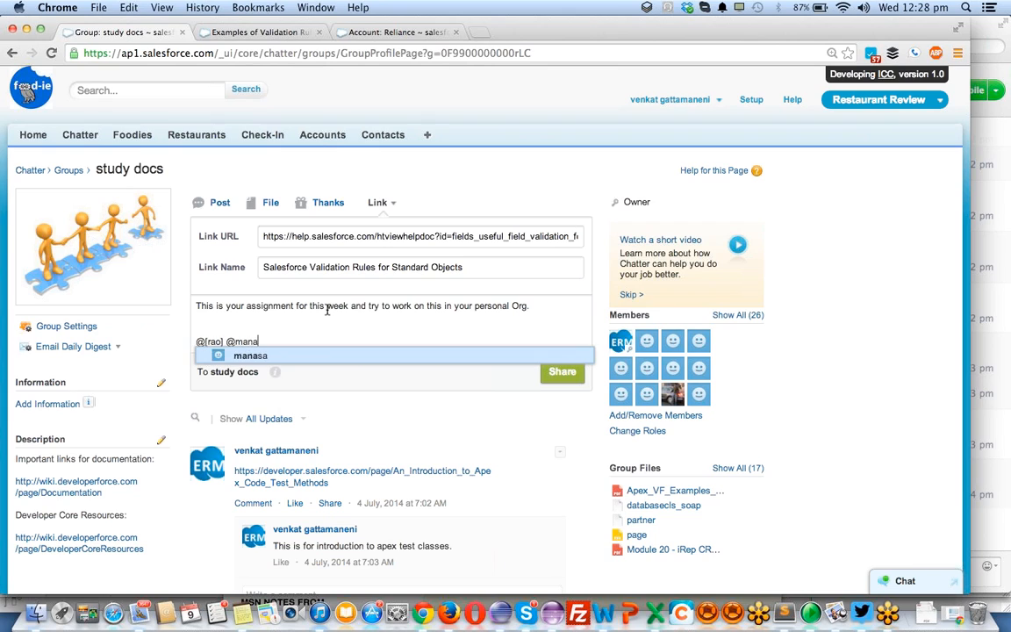
key("Return")
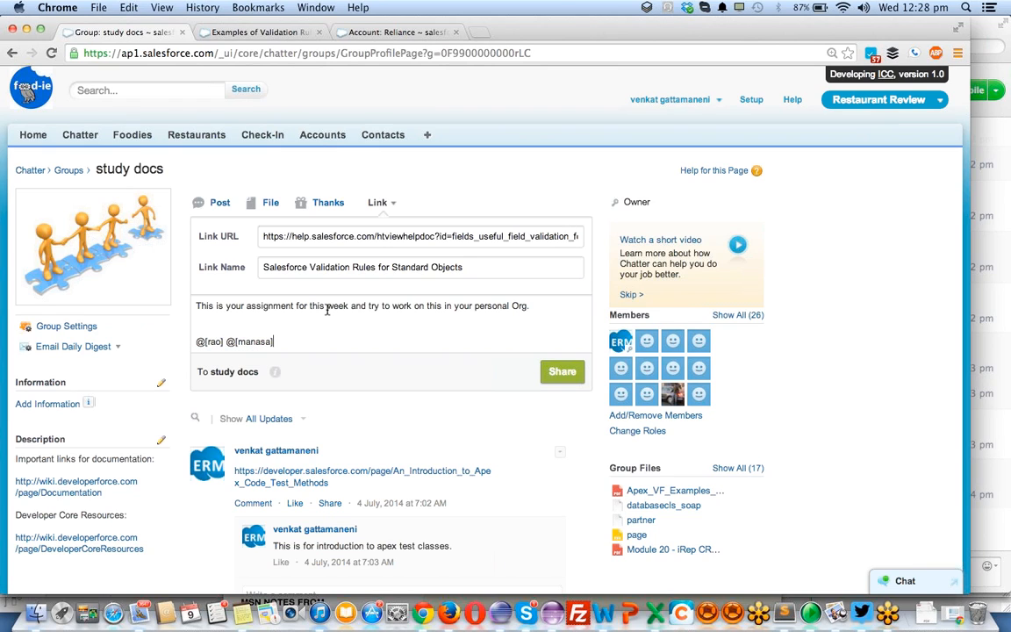
- Add mentions of two more group members after the existing two mentions
type("@sai")
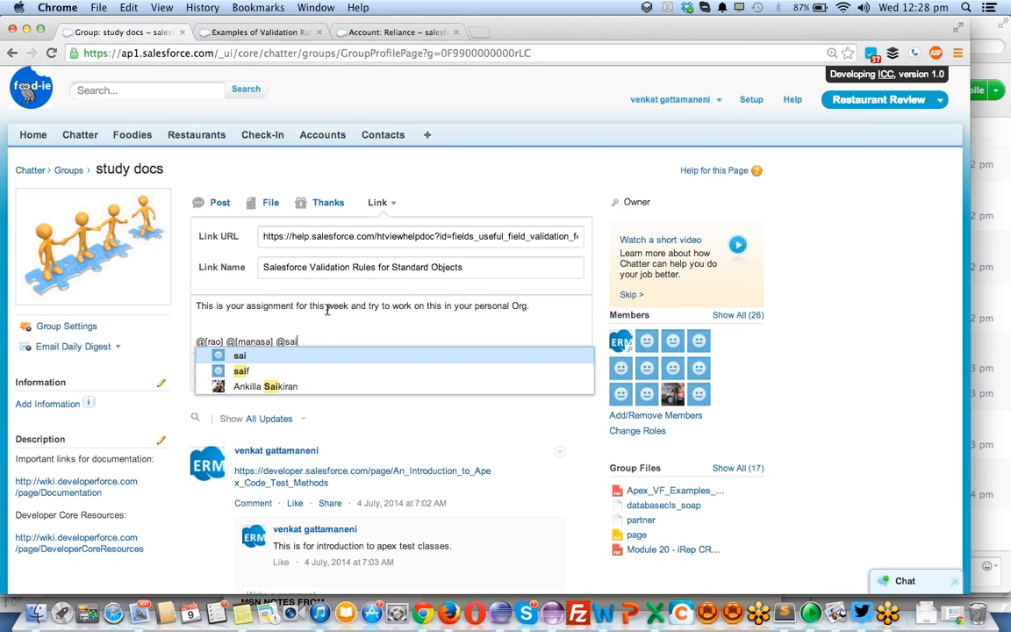
key("Return")
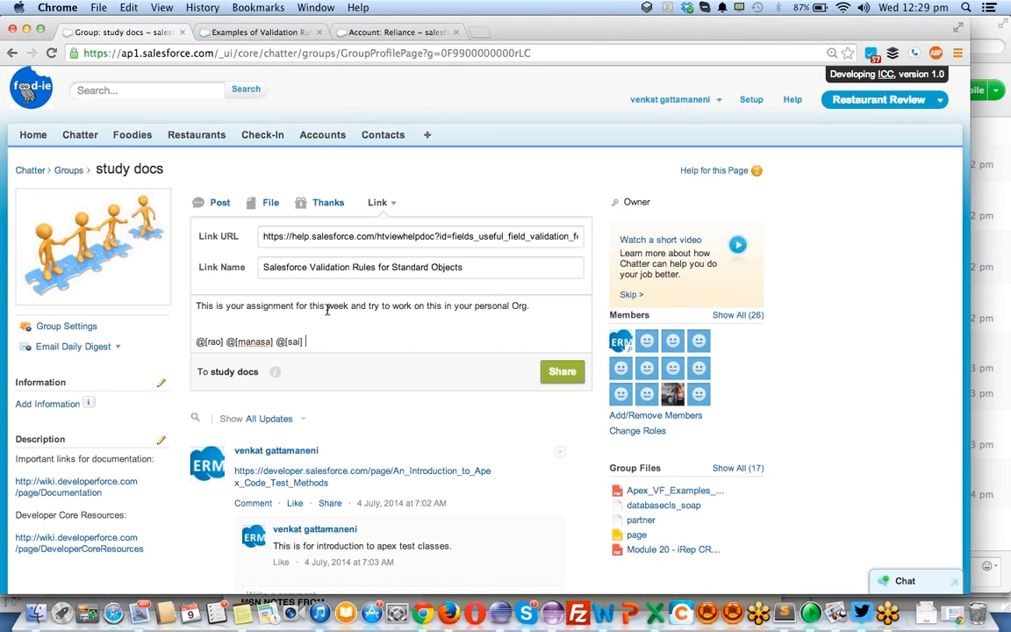
type("@")
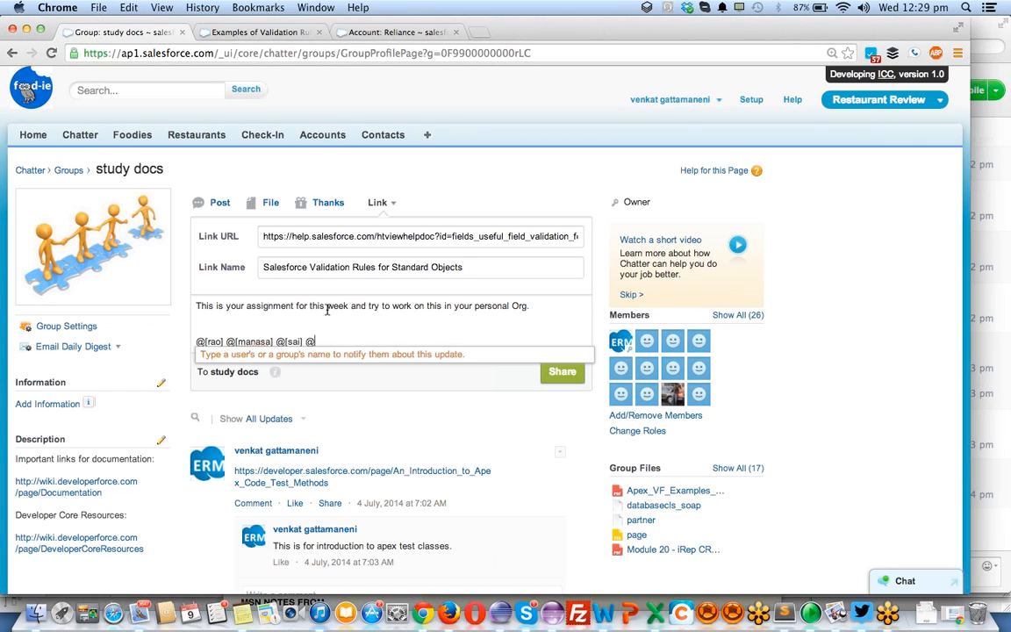
type("ram")
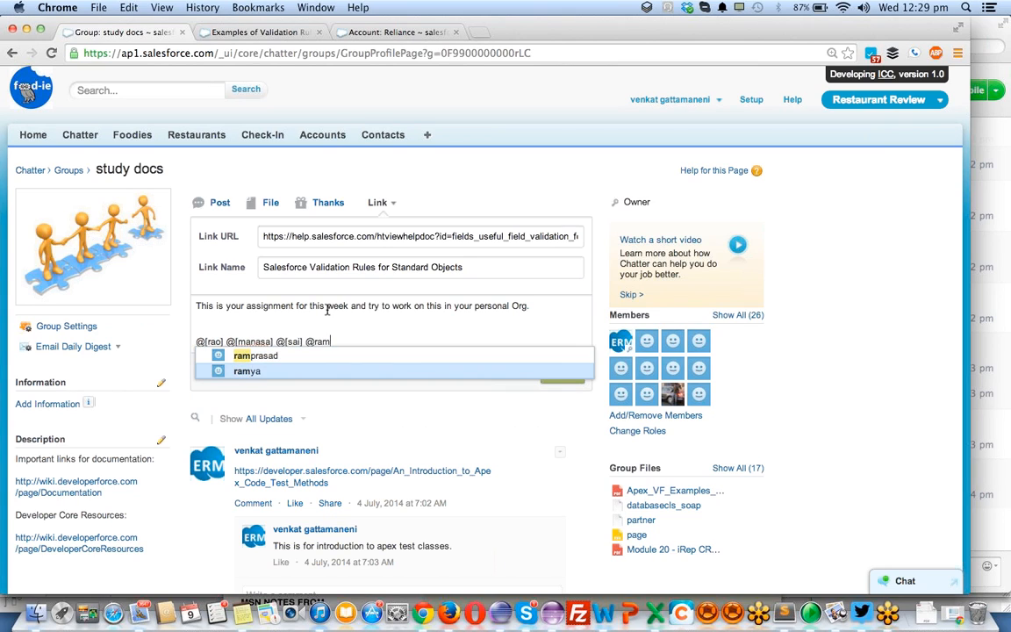
key("Return")
type("@")
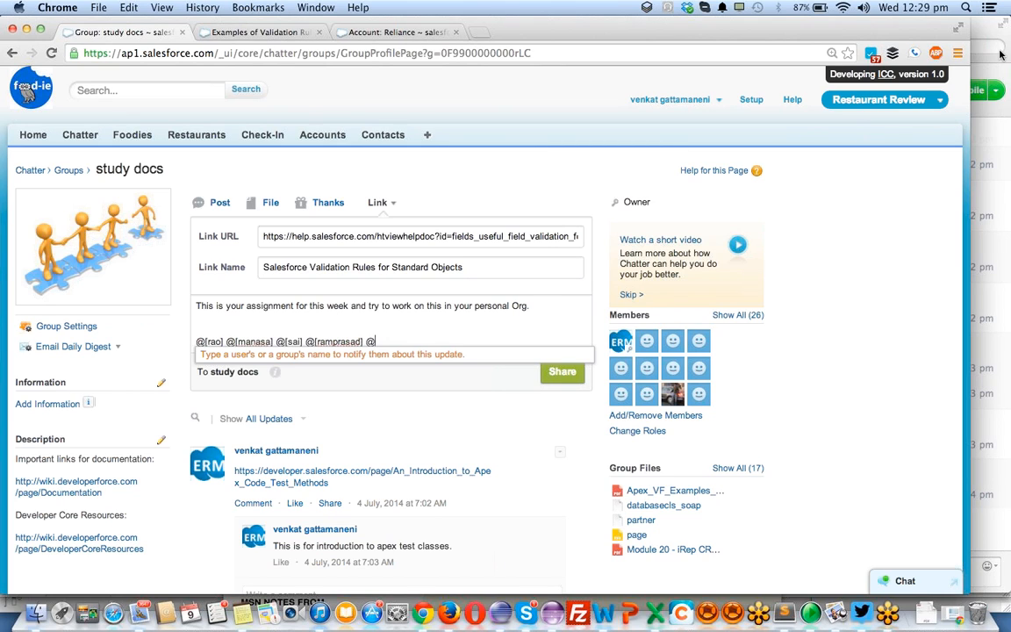
type("sh")
key("BackSpace")
key("BackSpace")
type("she")
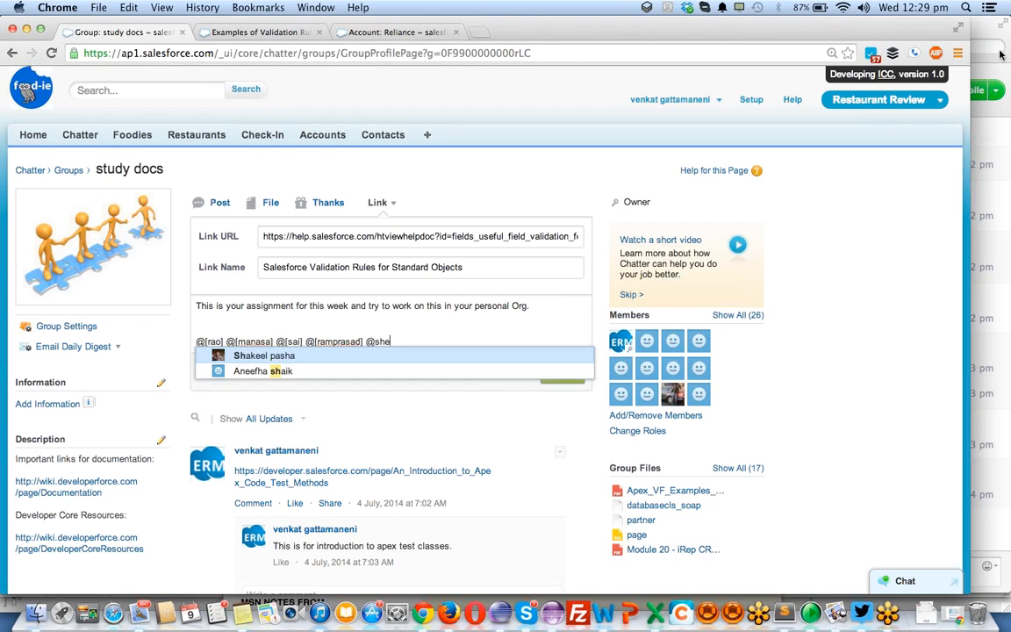
key("BackSpace")
key("BackSpace")
key("BackSpace")
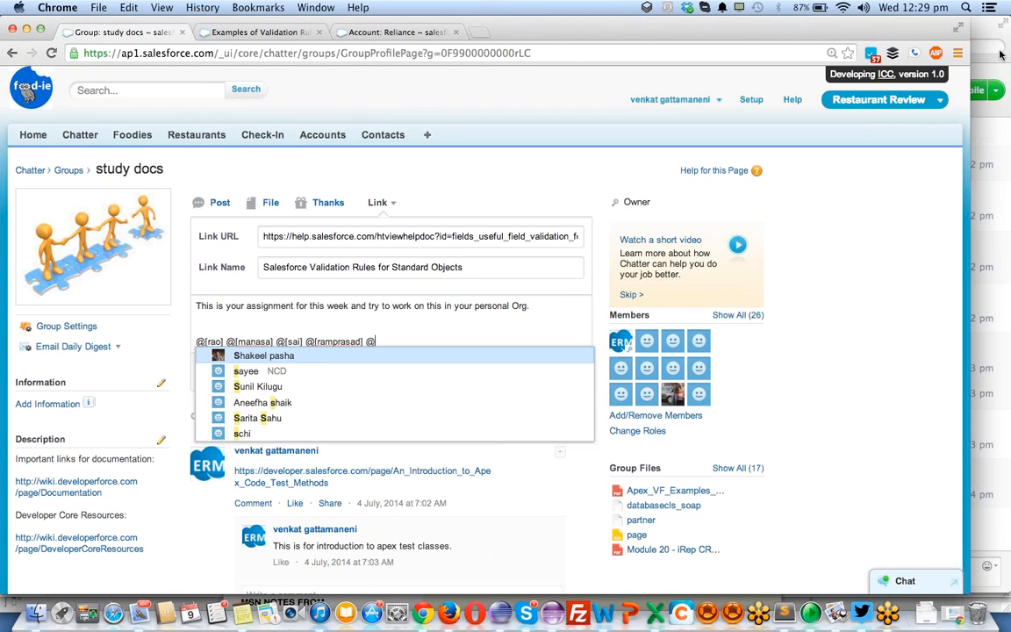
type("sha")
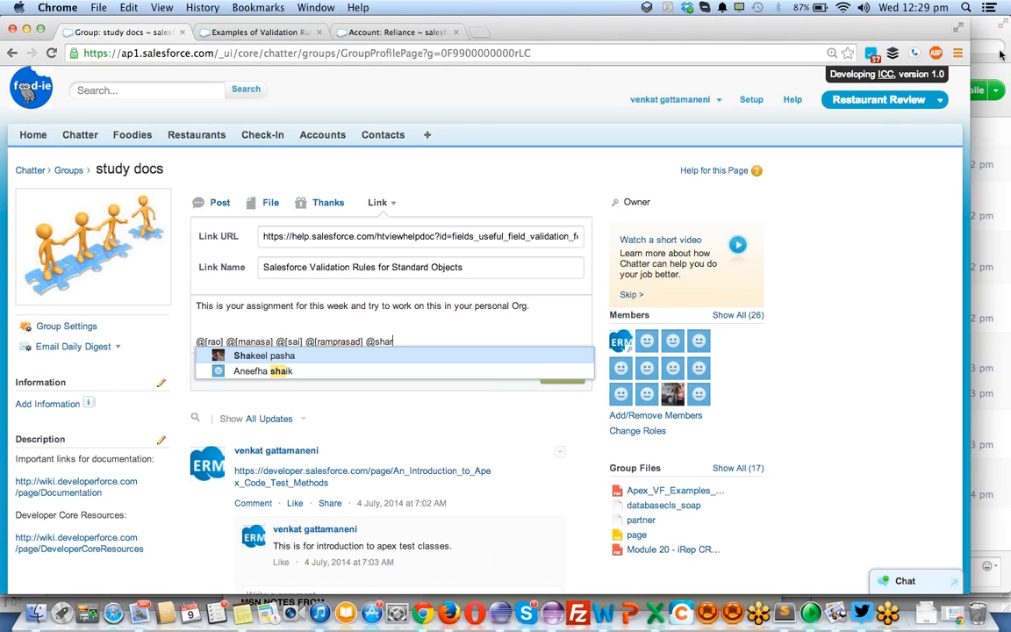
key("BackSpace")
key("BackSpace")
key("BackSpace")
key("BackSpace")
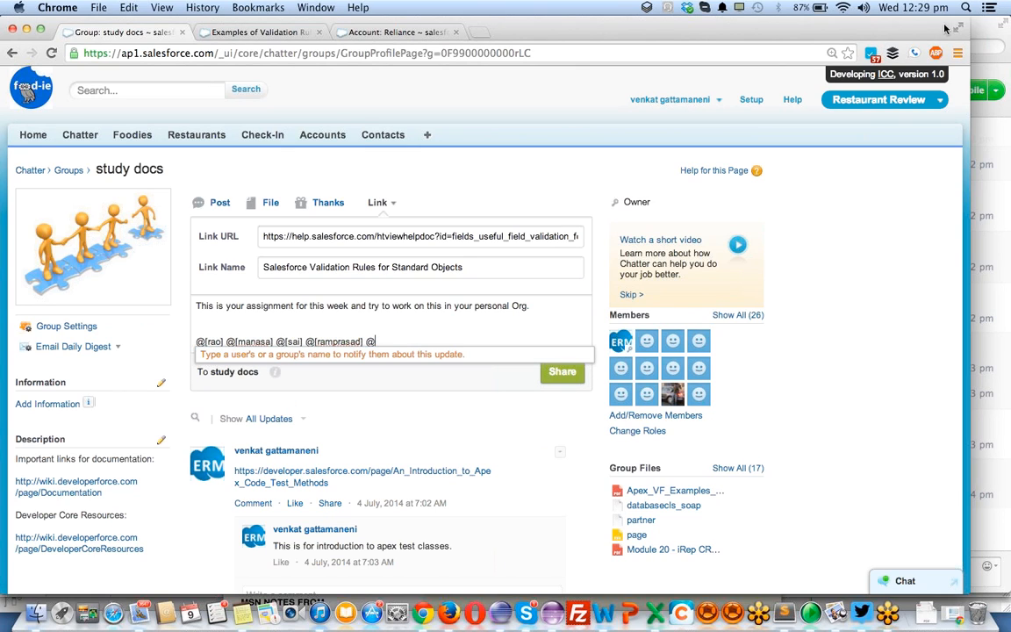
left_click(996, 50)
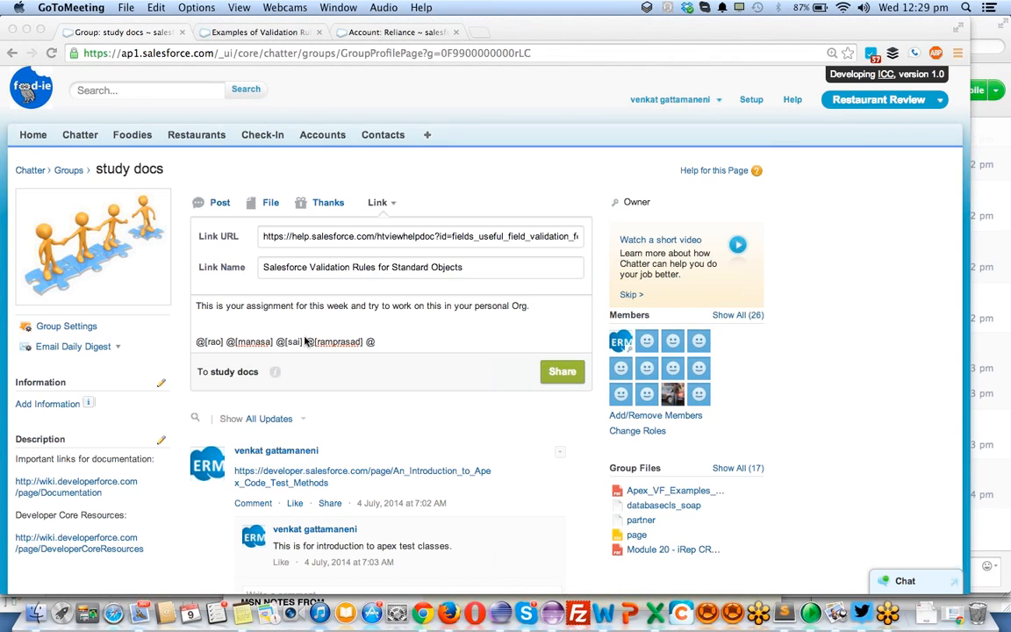
left_click(376, 342)
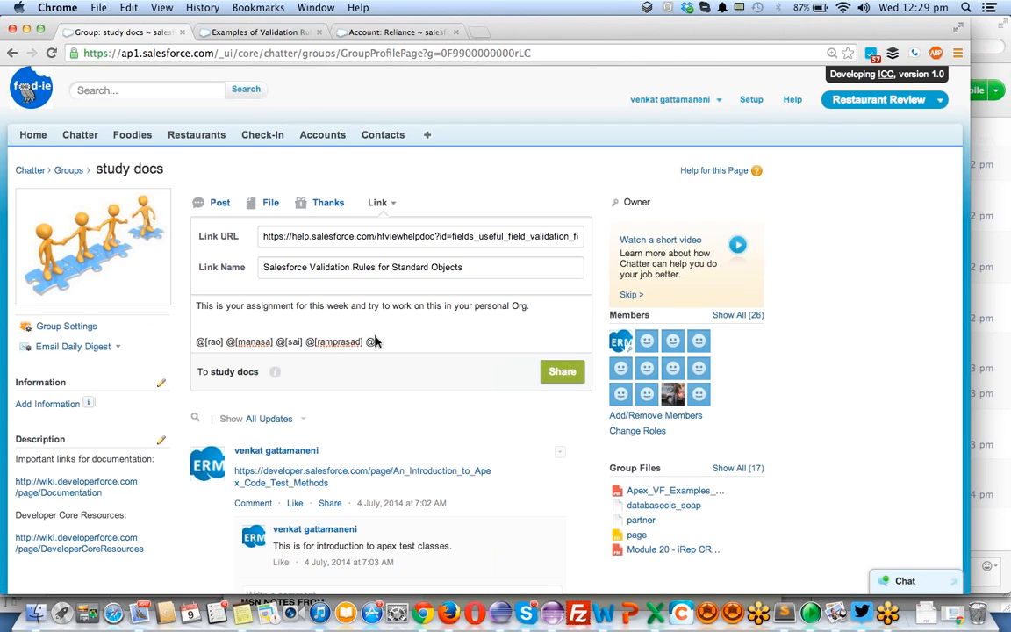
type("sh")
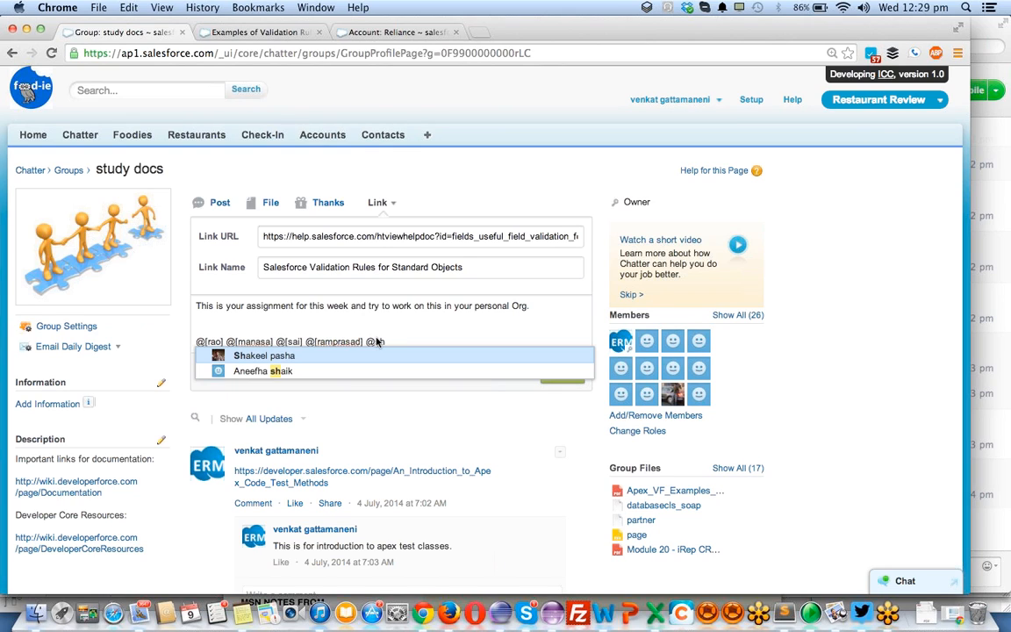
key("BackSpace")
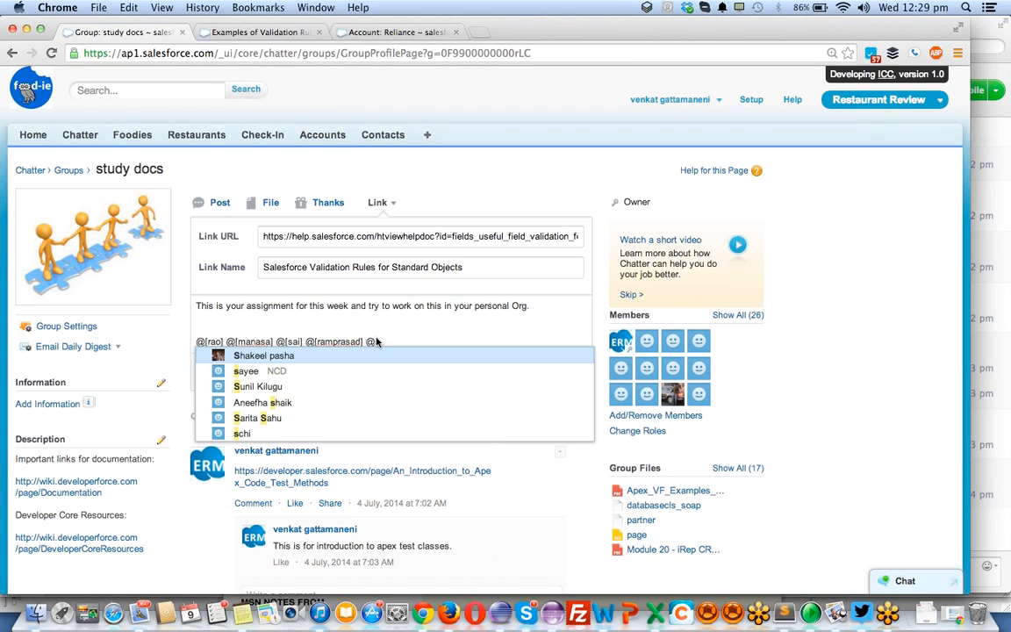
key("BackSpace")
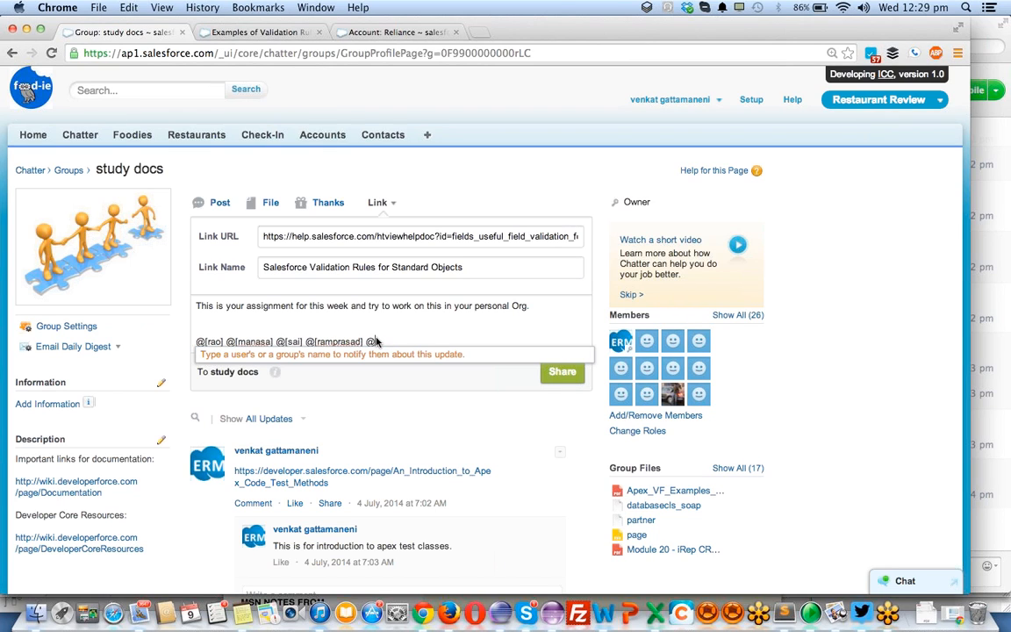
key("BackSpace")
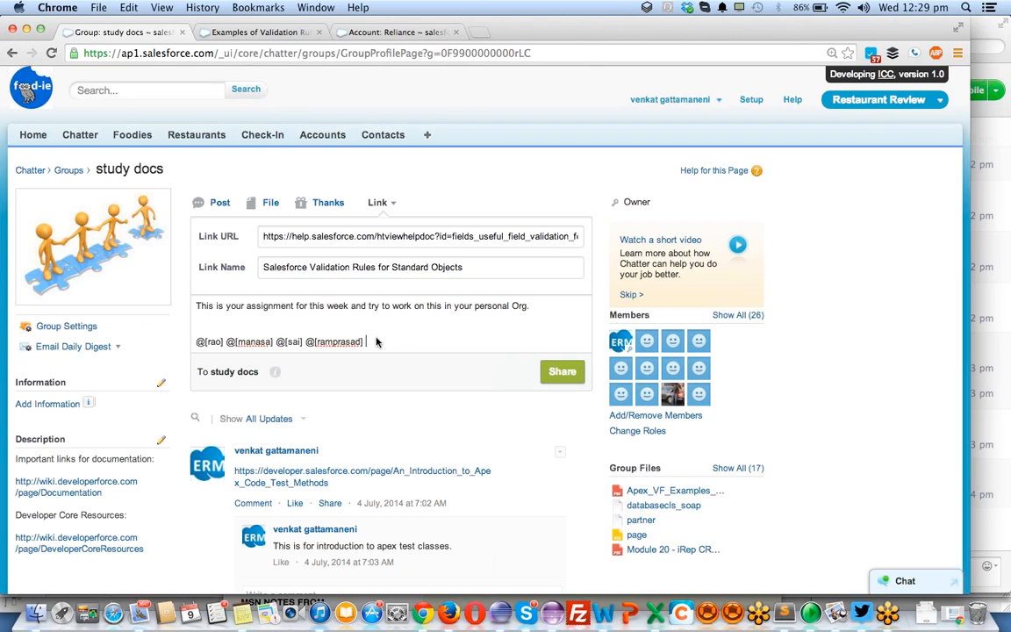
type("@k")
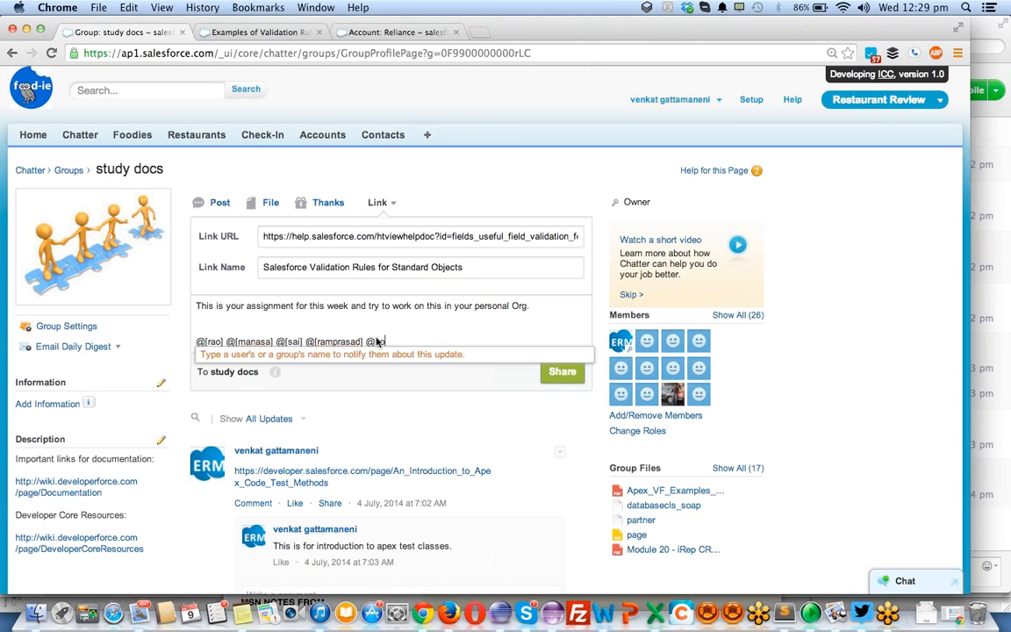
type("oth")
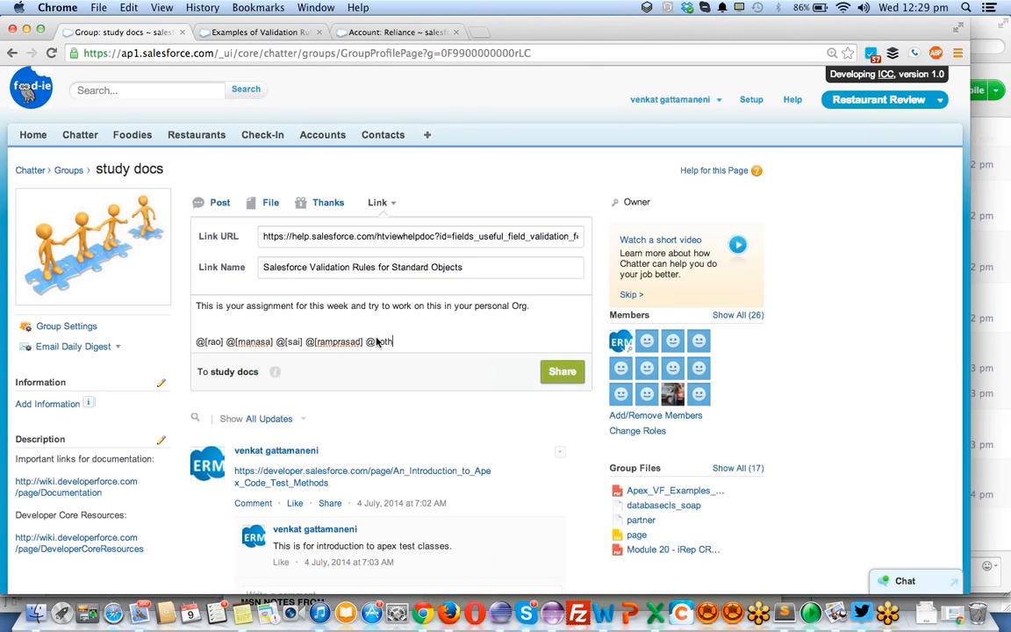
key("BackSpace")
key("BackSpace")
key("BackSpace")
key("BackSpace")
key("BackSpace")
type("@")
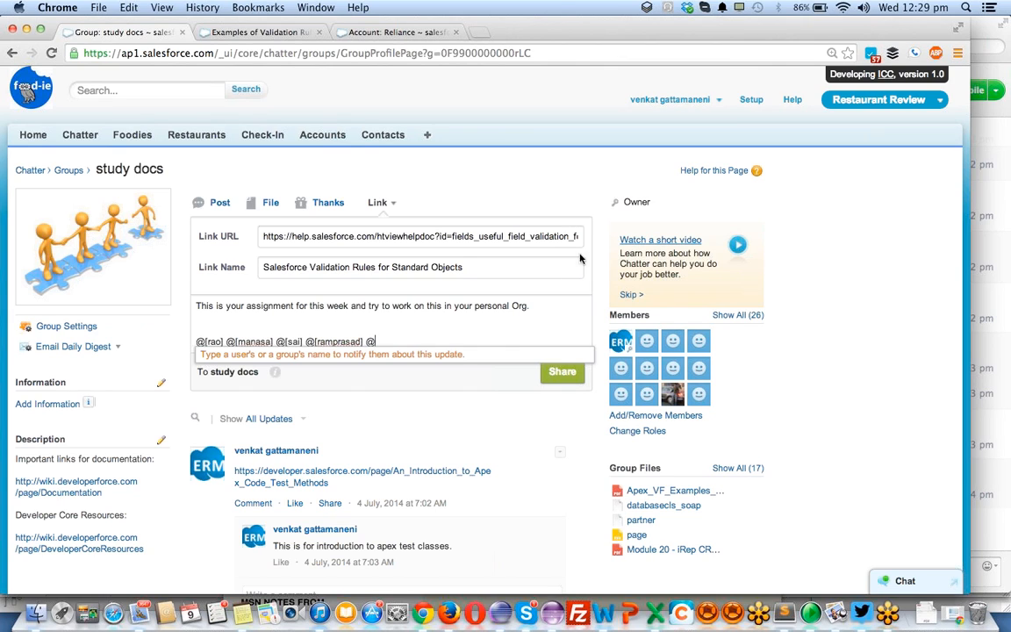
key("BackSpace")
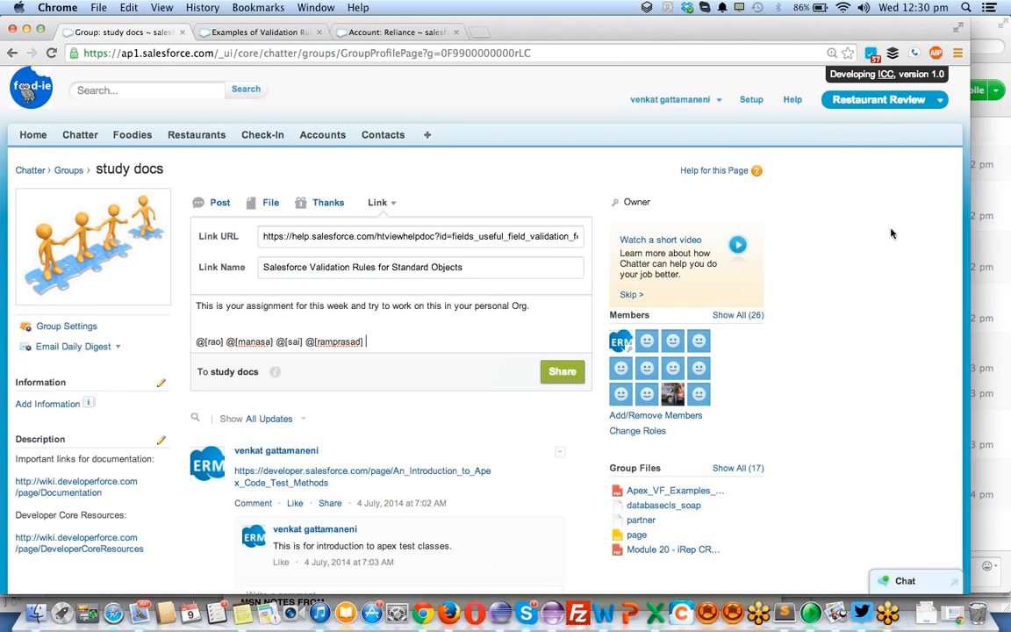
- Share the assignment link post with the study docs group, then like it and open its comment box
left_click(562, 372)
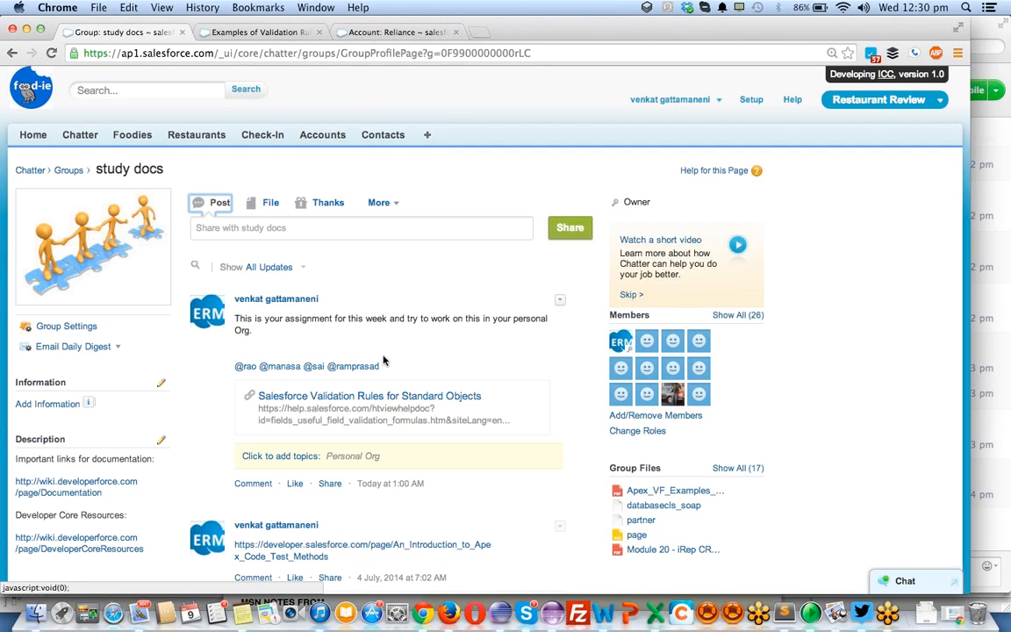
left_click(294, 482)
left_click(254, 484)
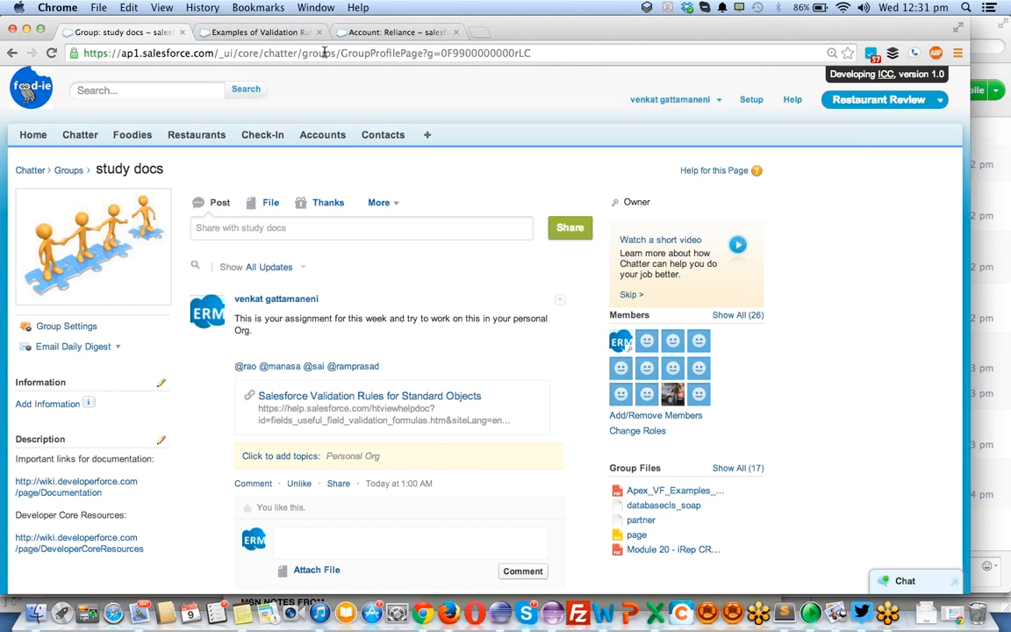
- Review the list of sample rule categories on the Examples of Validation Rules help page
left_click(264, 31)
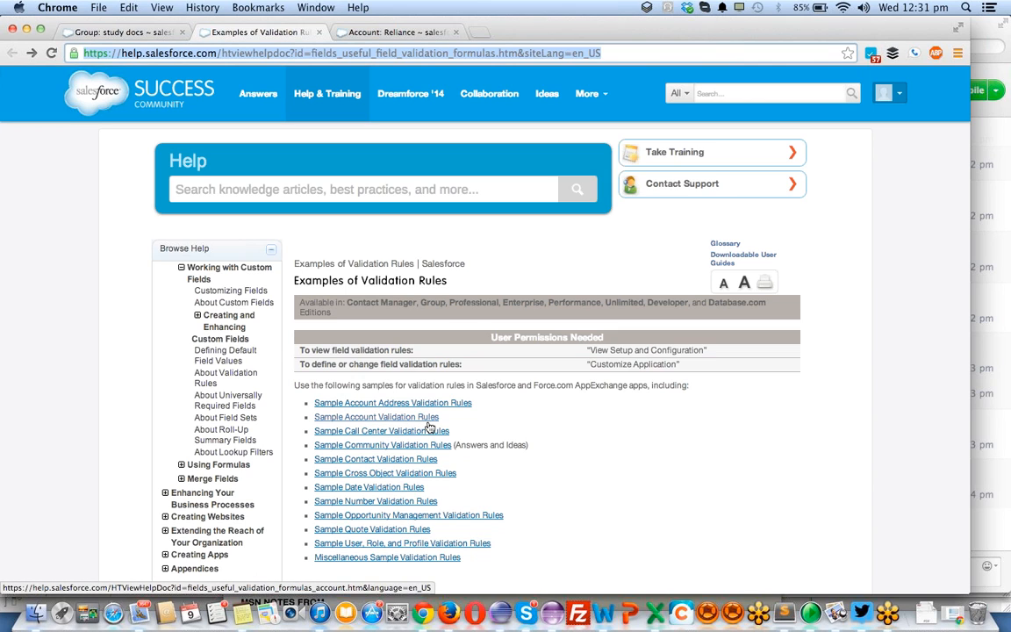
scroll(429, 427, "down", 3)
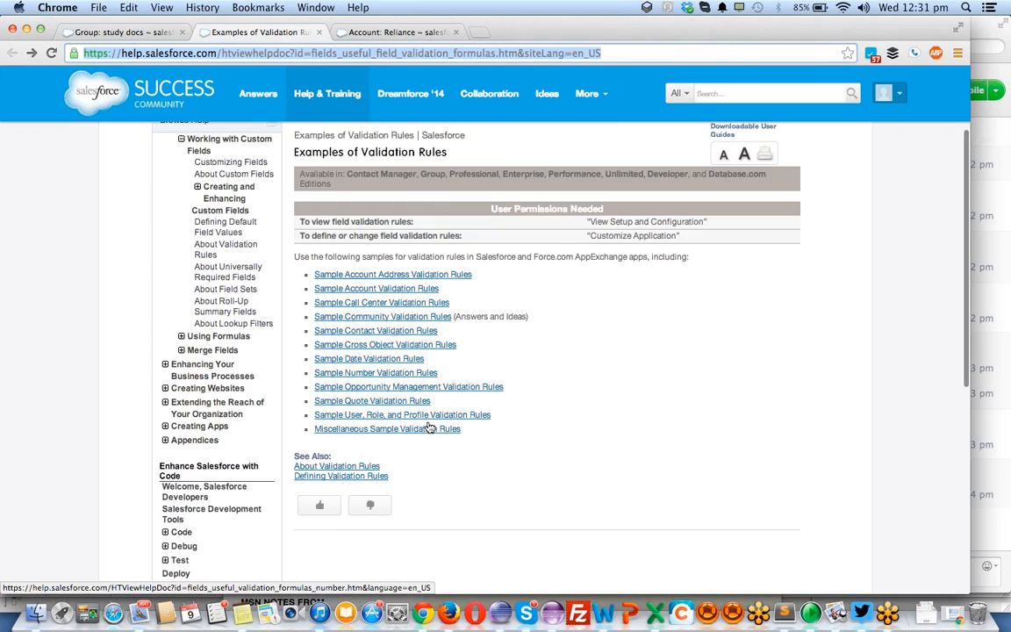
scroll(429, 421, "up", 3)
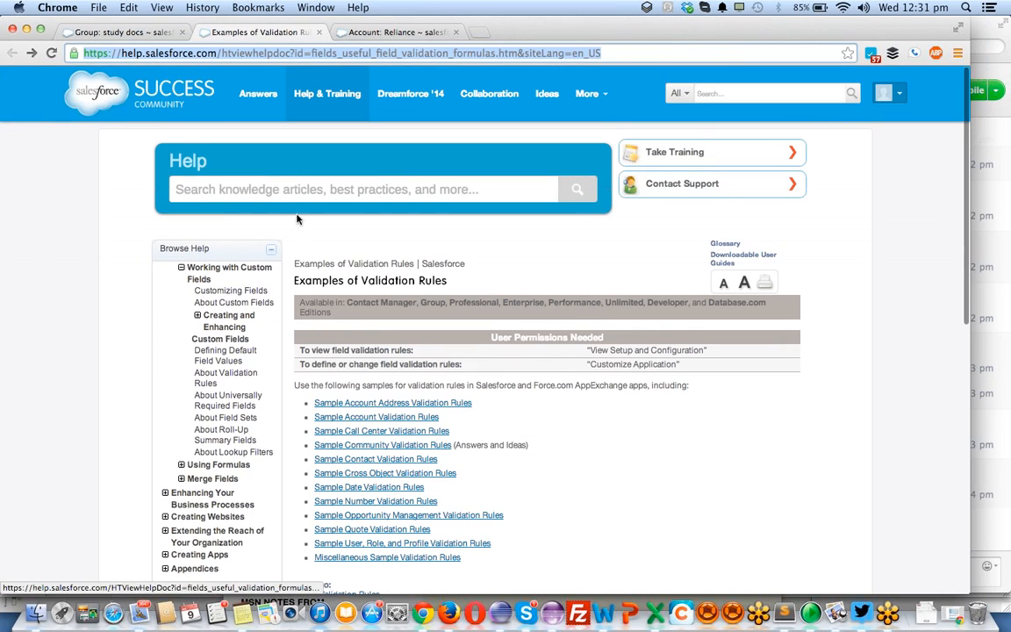
- Return to the study docs group and open the Custom Objects list in Setup
left_click(132, 32)
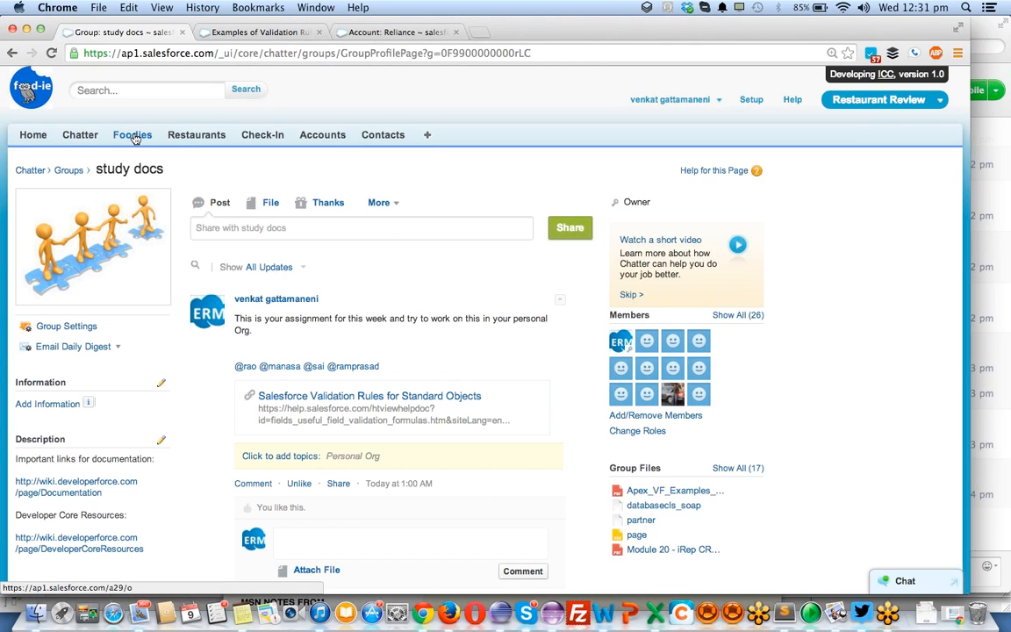
left_click(752, 101)
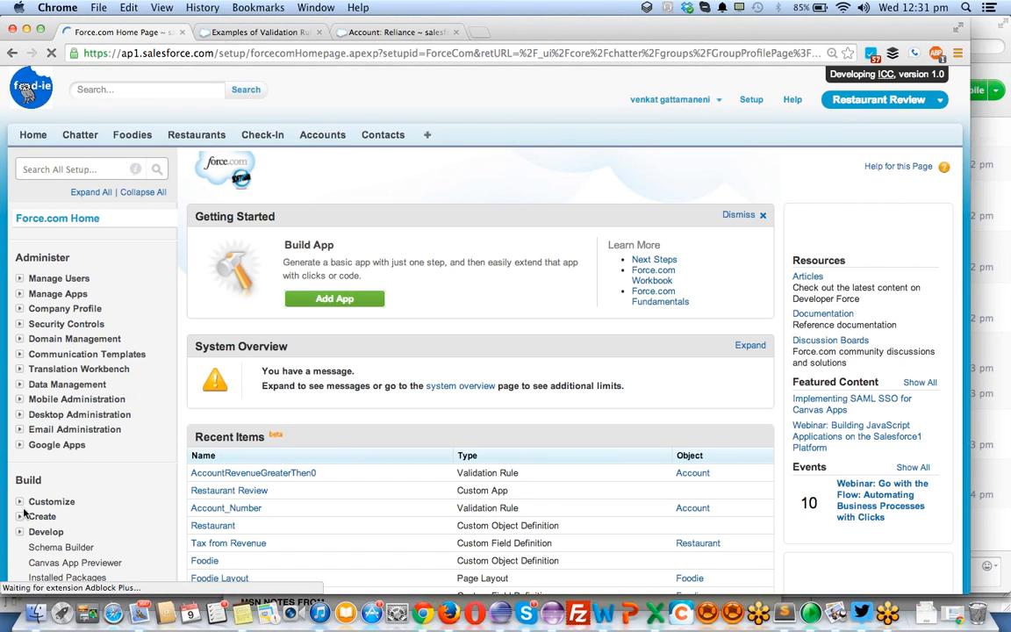
left_click(22, 518)
scroll(68, 534, "down", 1)
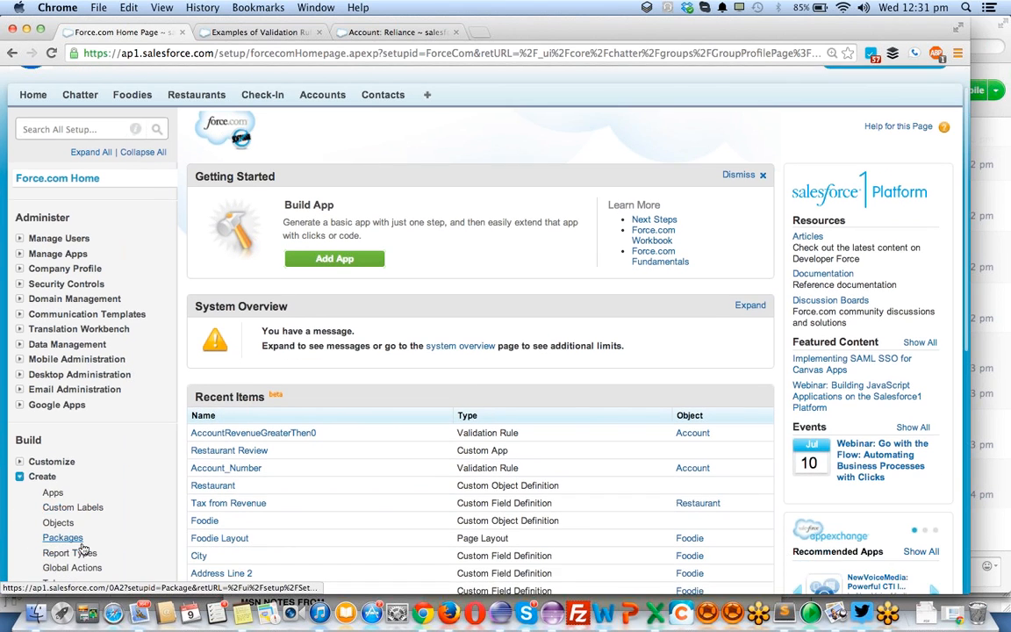
left_click(66, 513)
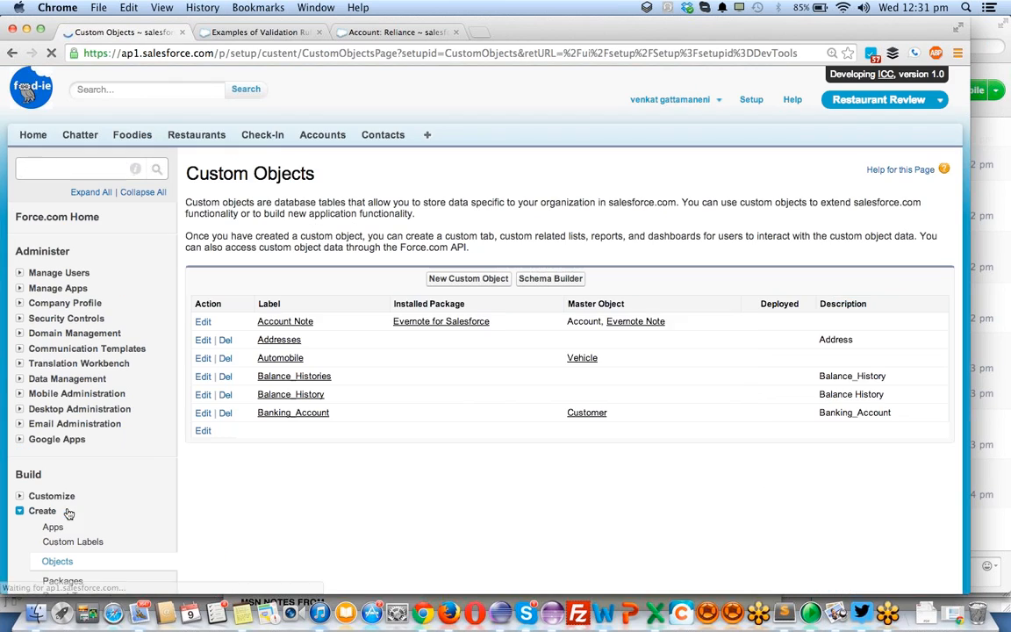
- Search the Custom Objects page for "foodie", open the Foodie object's definition and look over its fields
scroll(421, 404, "down", 3)
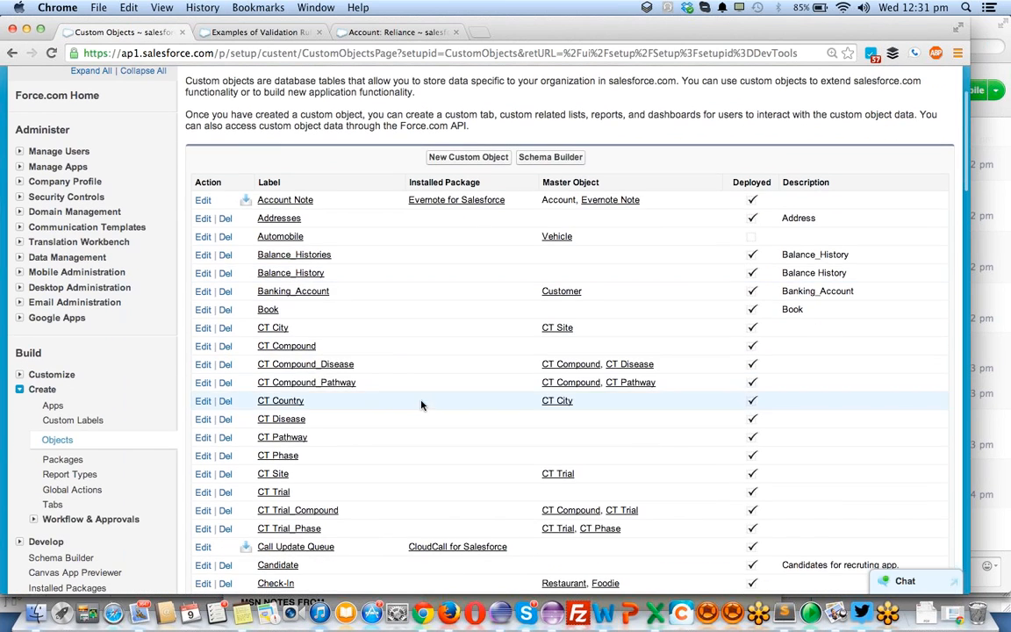
scroll(339, 396, "down", 10)
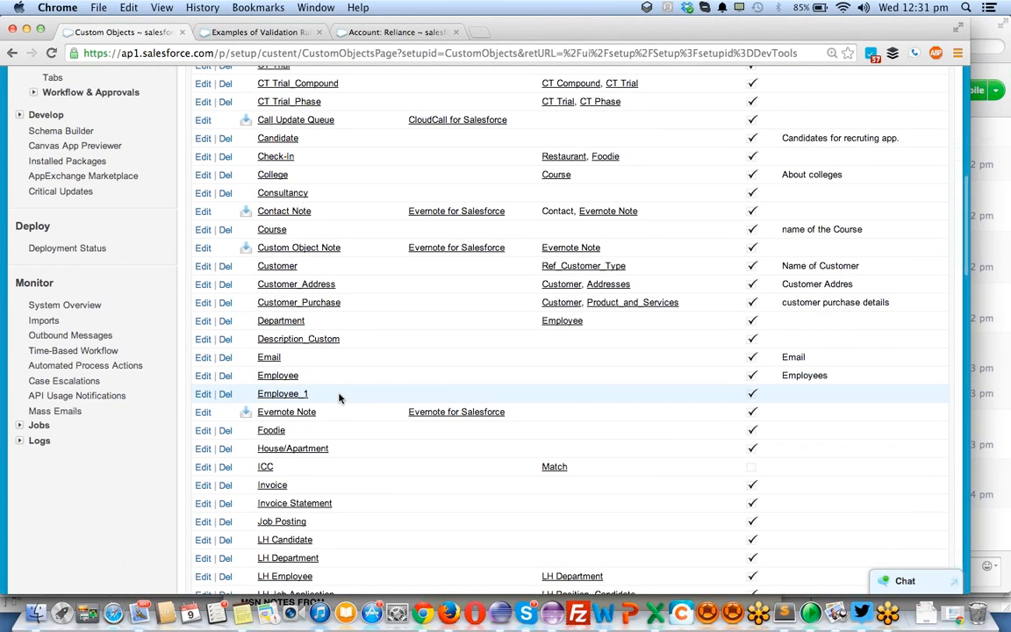
key("super+f")
type("fod")
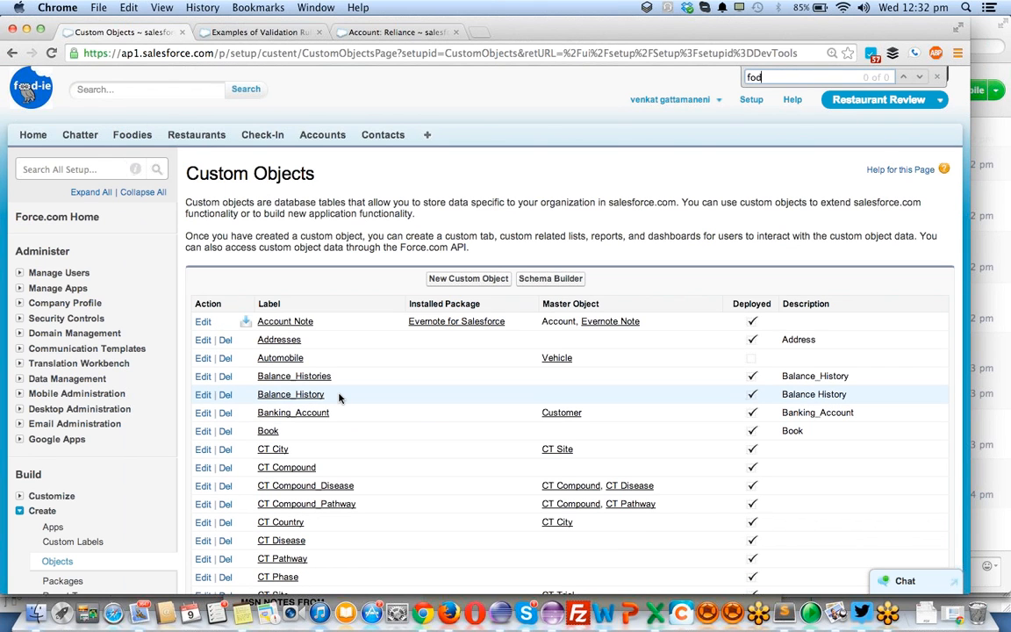
key("BackSpace")
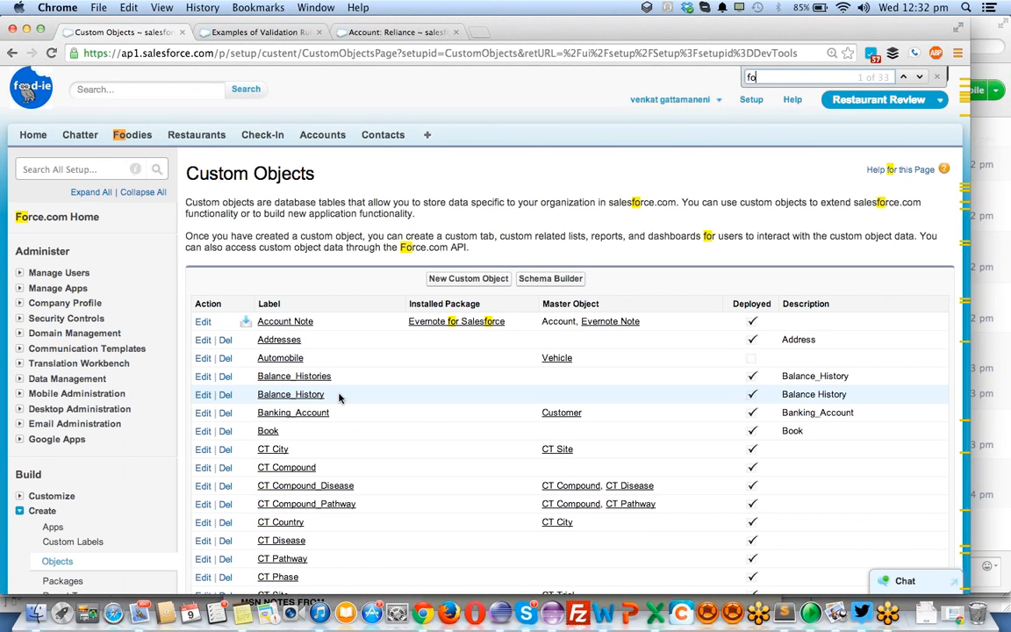
type("odie")
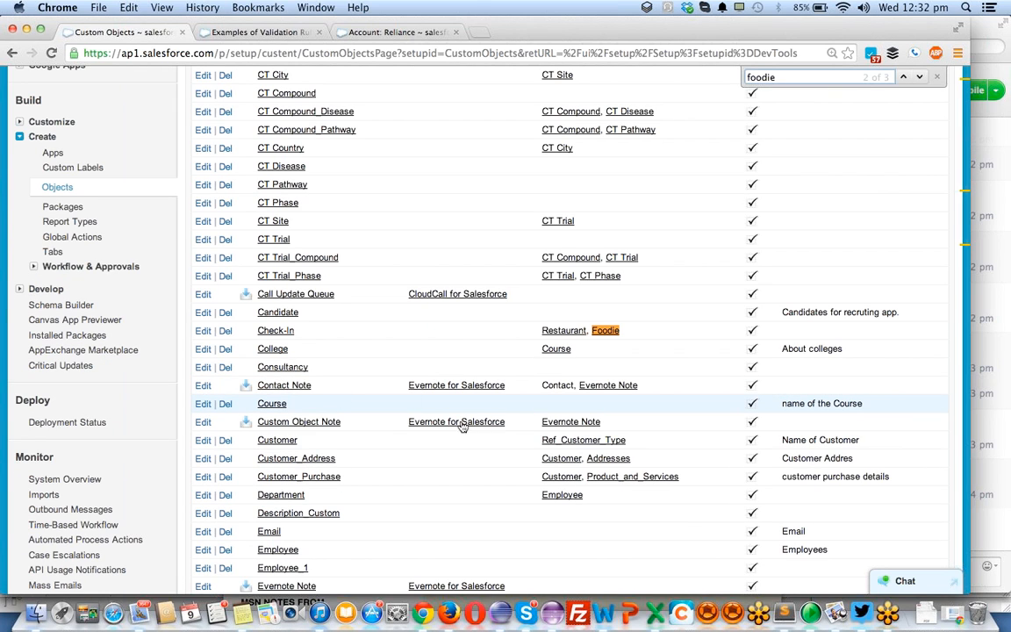
left_click(608, 331)
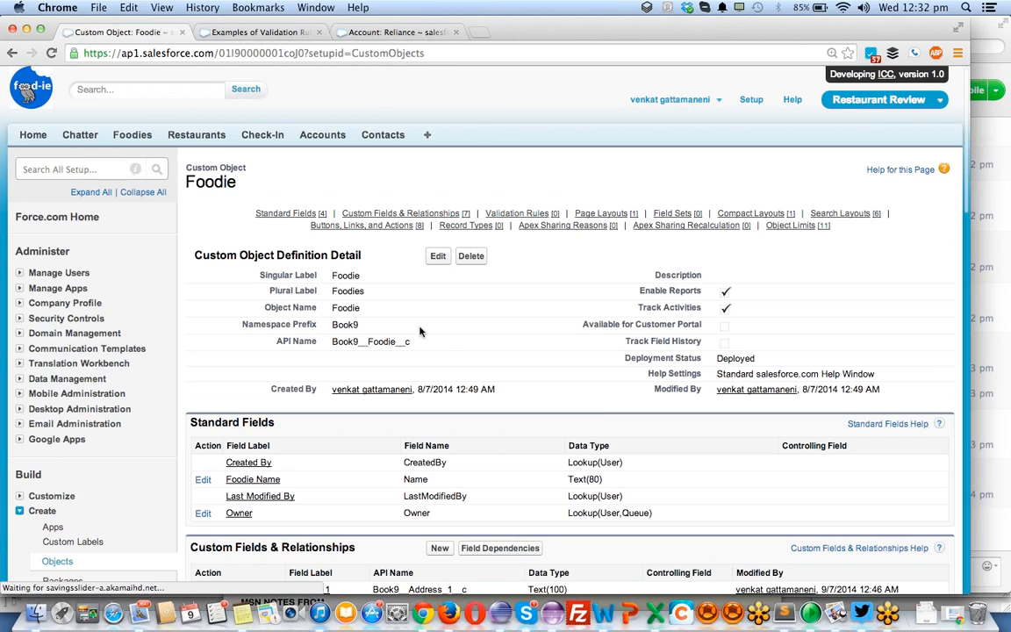
scroll(368, 368, "down", 2)
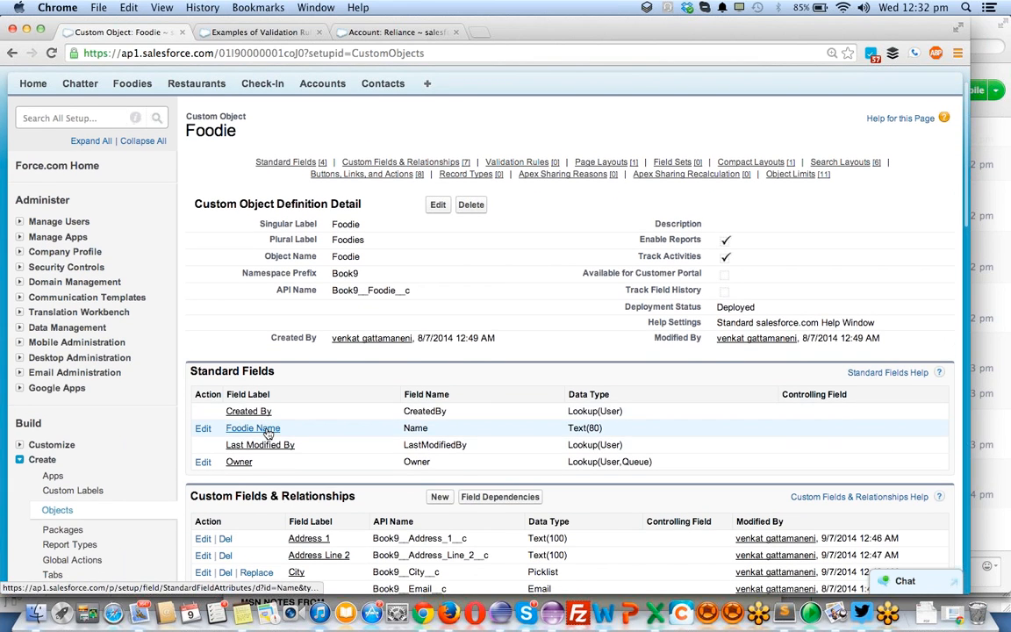
scroll(272, 428, "down", 1)
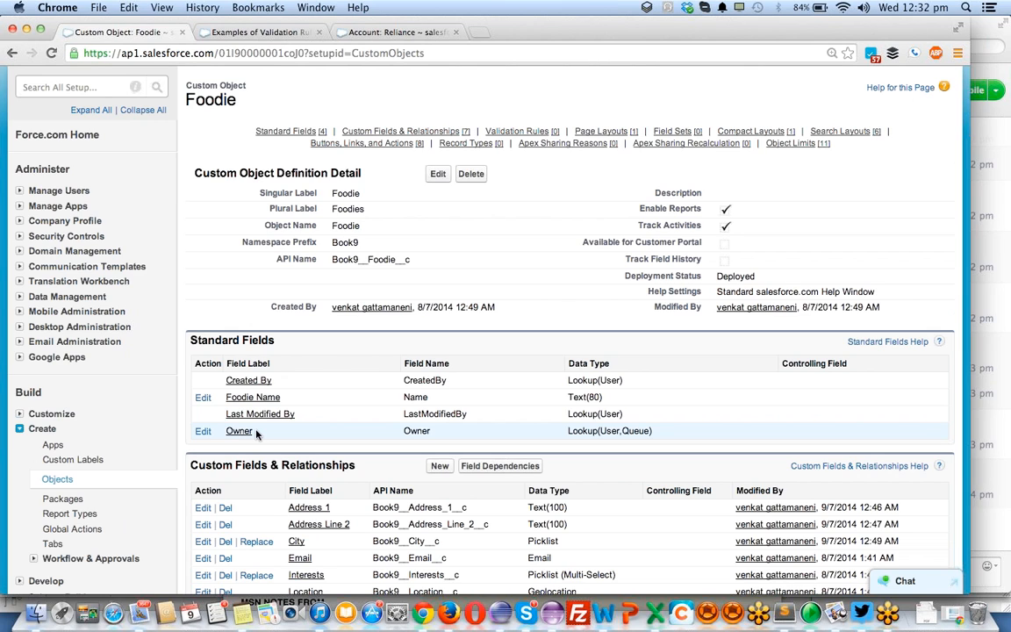
scroll(256, 433, "up", 3)
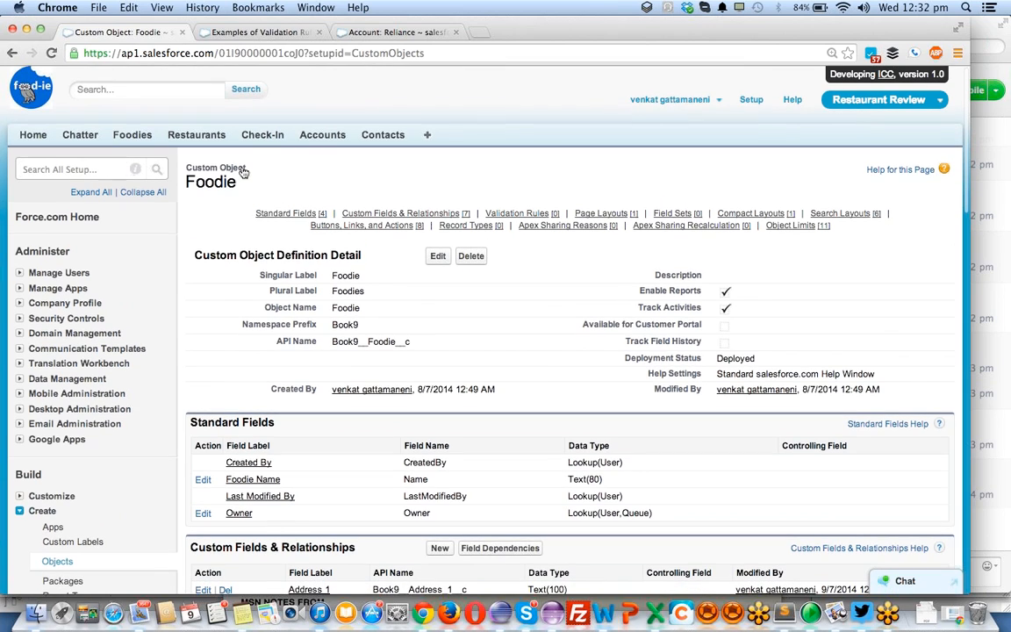
- Open workbench.developerforce.com in a new browser tab, log in with Salesforce and allow Workbench's access request
left_click(481, 33)
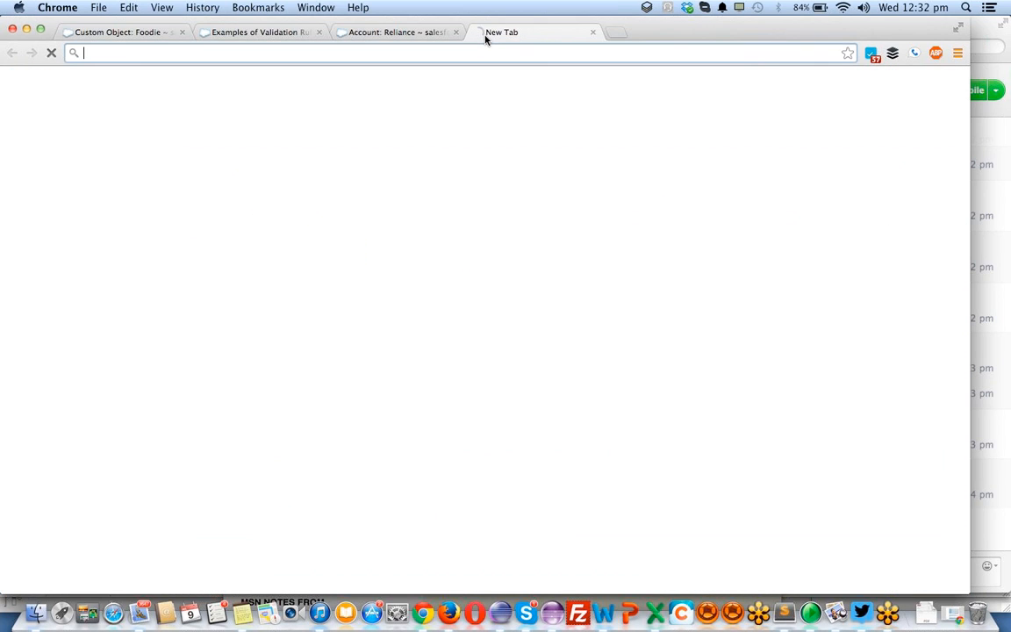
type("wor")
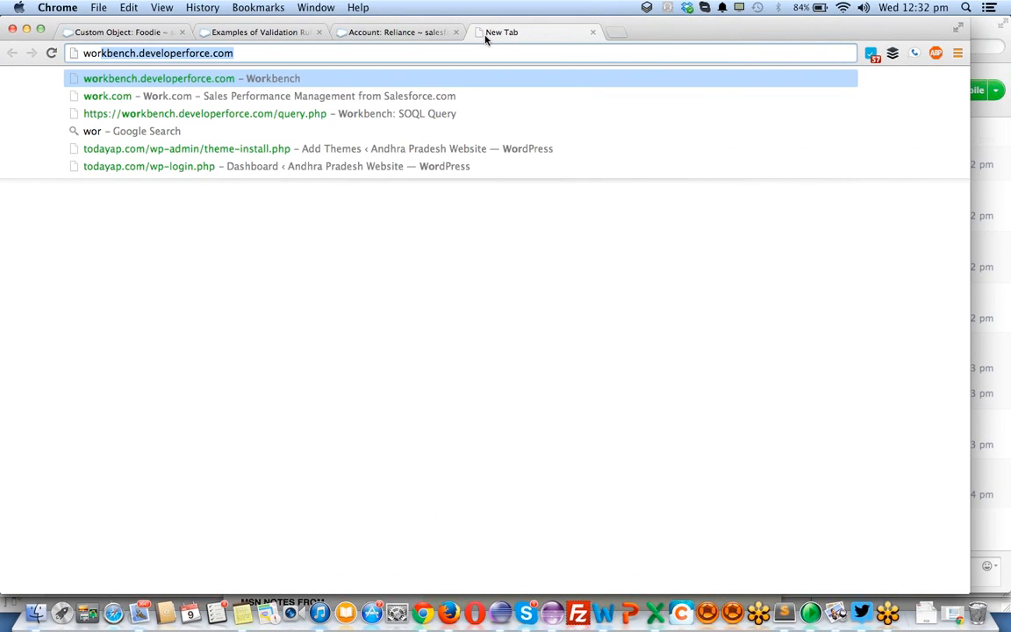
type("k")
key("Return")
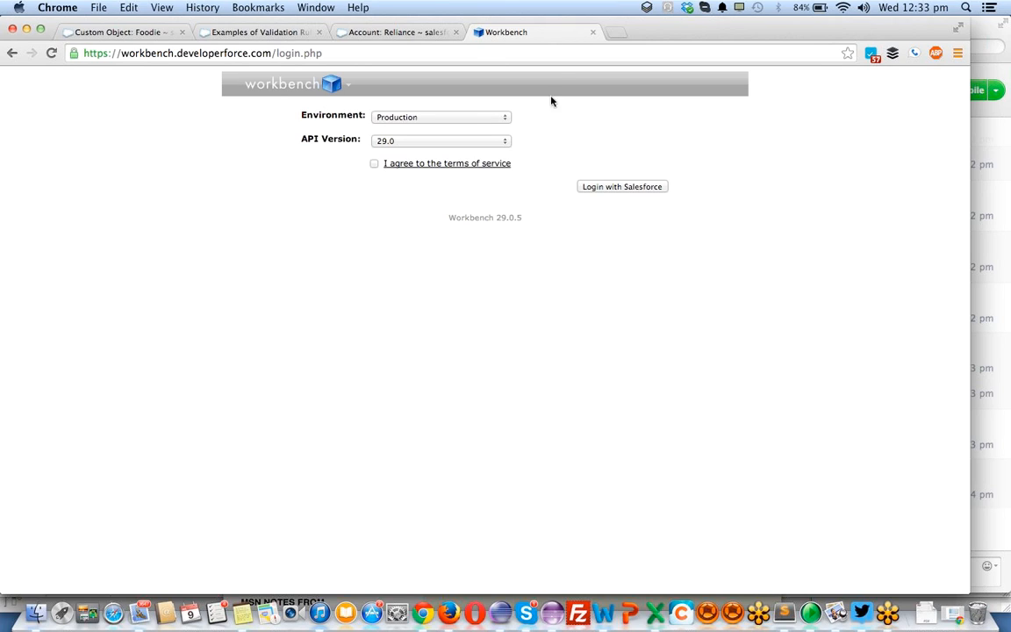
left_click(628, 190)
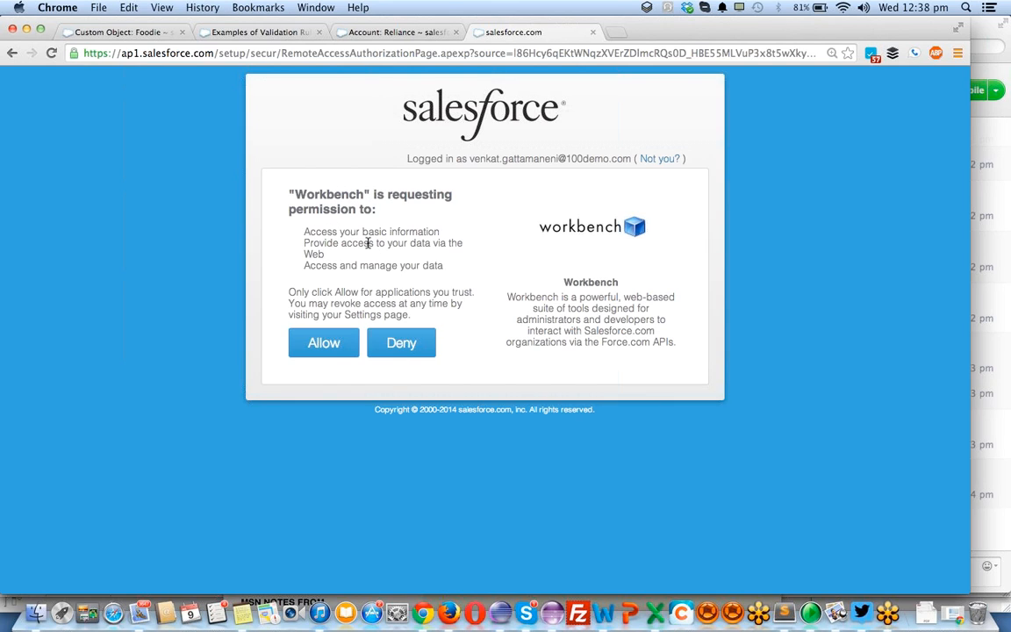
left_click(325, 344)
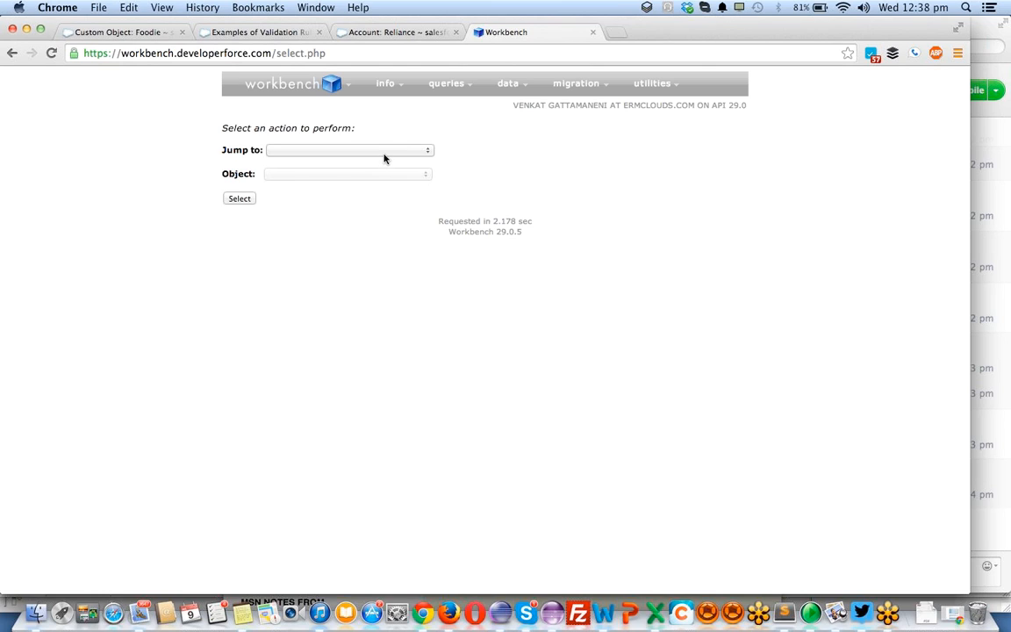
- Choose SOQL Query as the Workbench action to perform
mouse_move(249, 88)
left_click(346, 151)
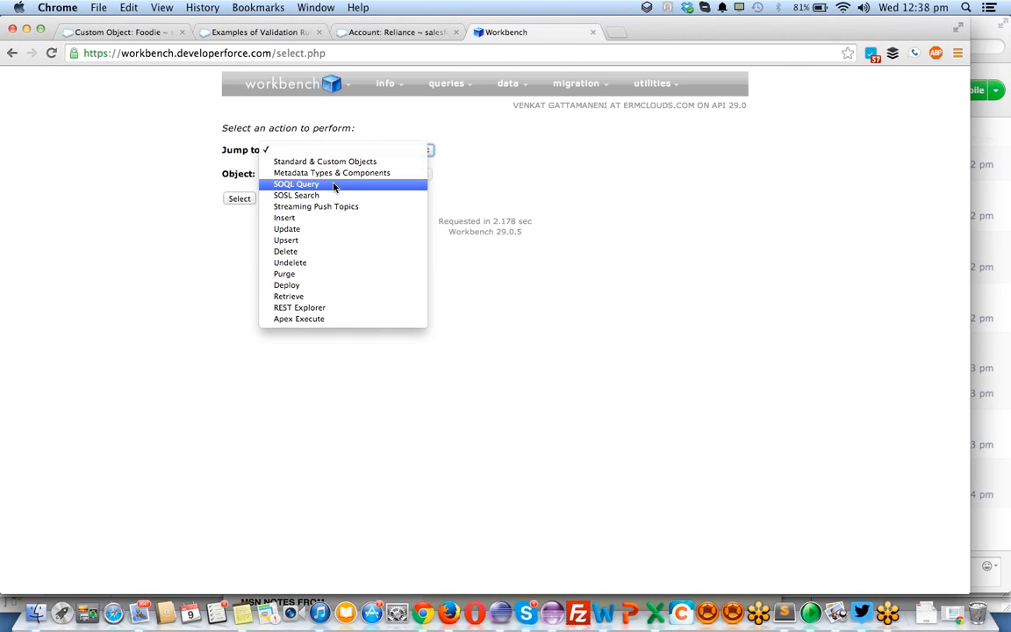
left_click(334, 186)
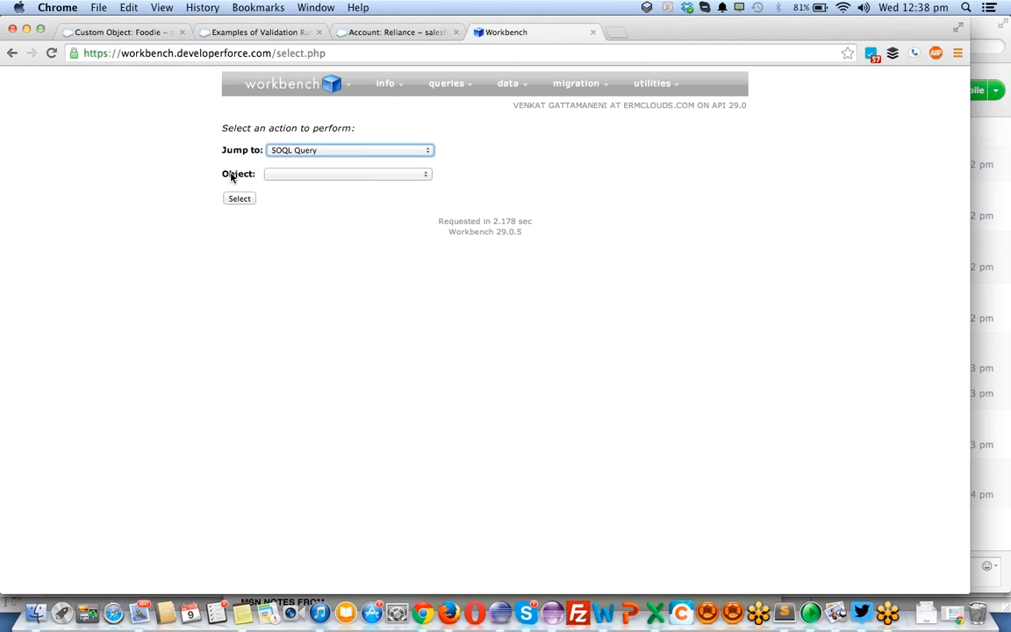
- Choose the Book9__Foodie__c object for the query and open its SOQL query builder
left_click(284, 176)
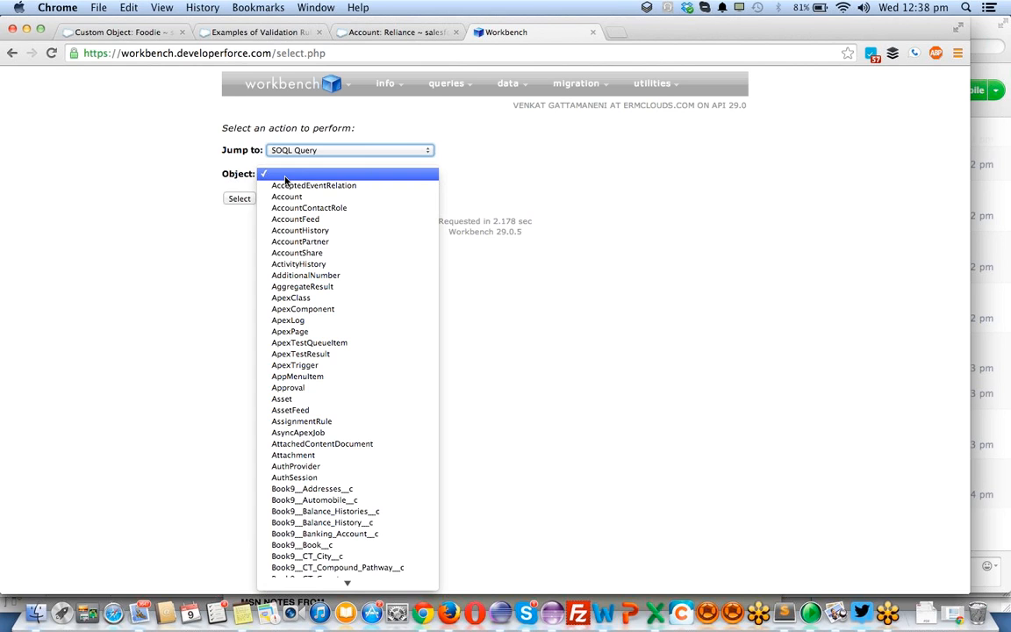
key("f")
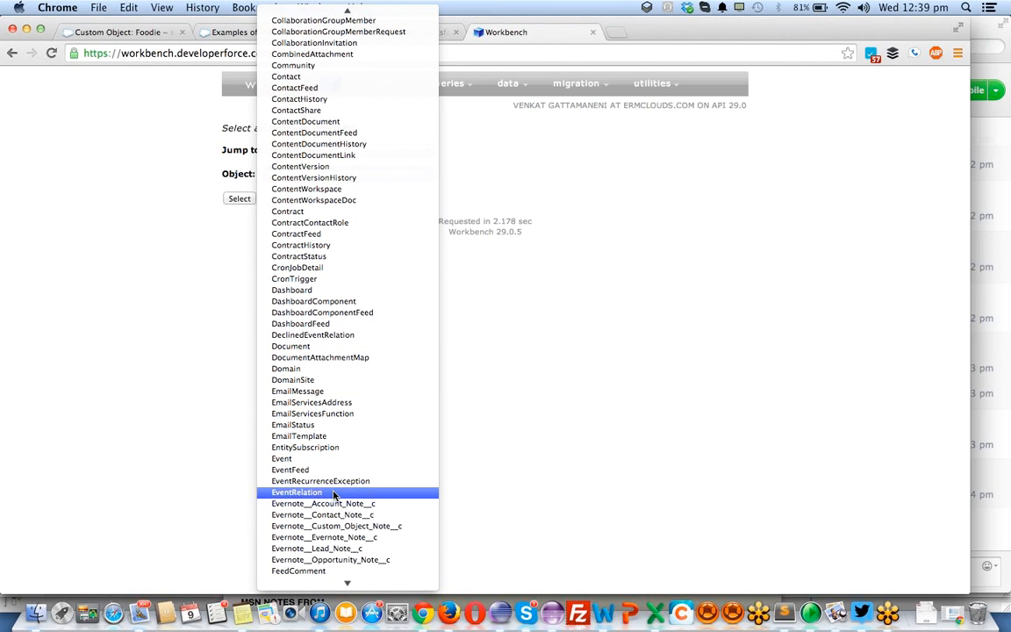
scroll(334, 501, "down", 5)
scroll(341, 449, "down", 15)
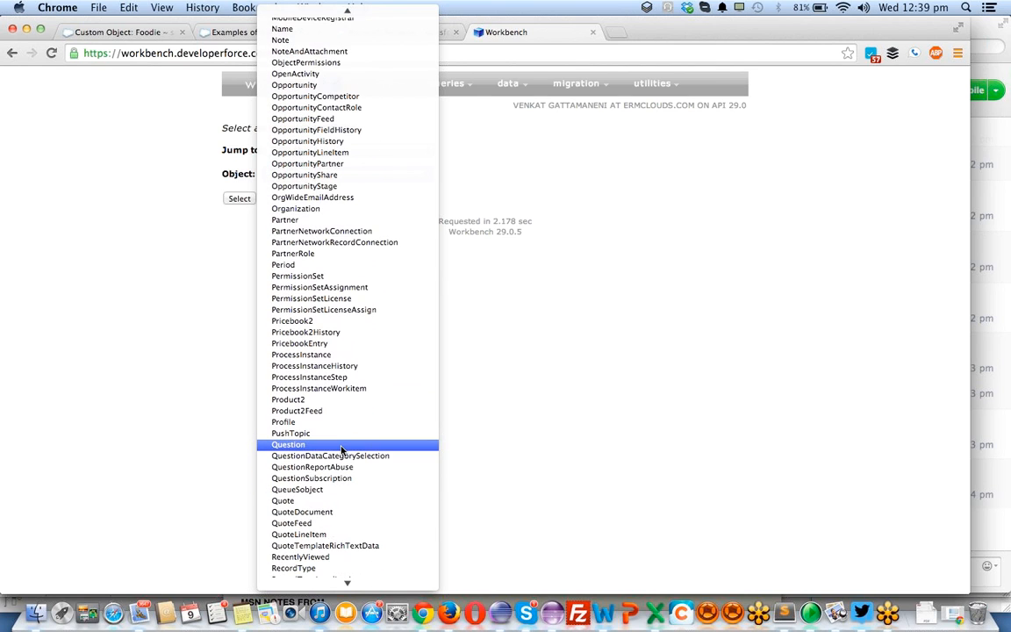
scroll(341, 449, "down", 4)
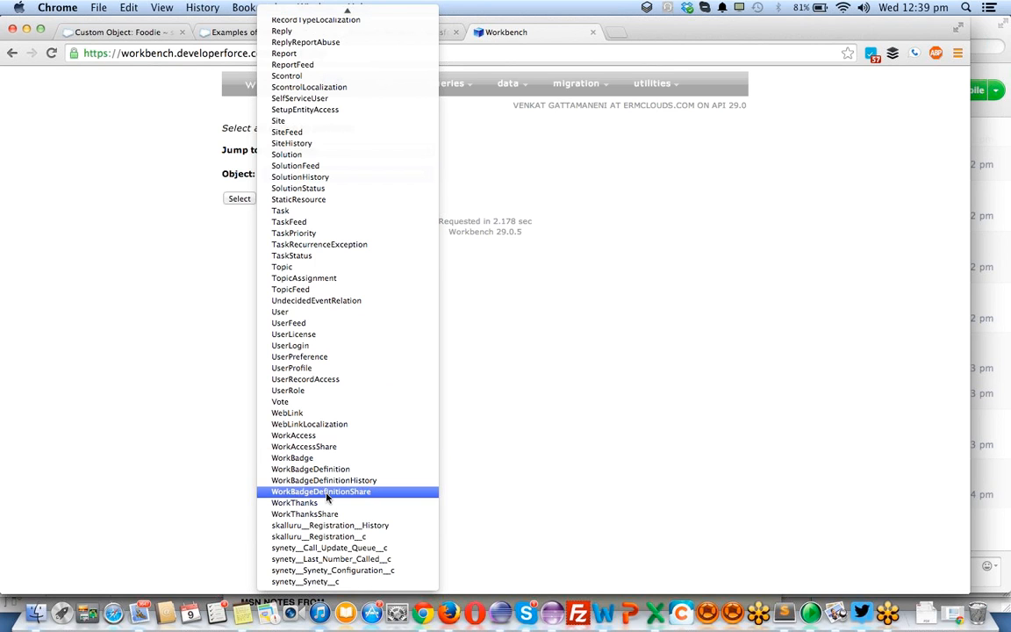
scroll(328, 491, "up", 18)
scroll(327, 498, "up", 1)
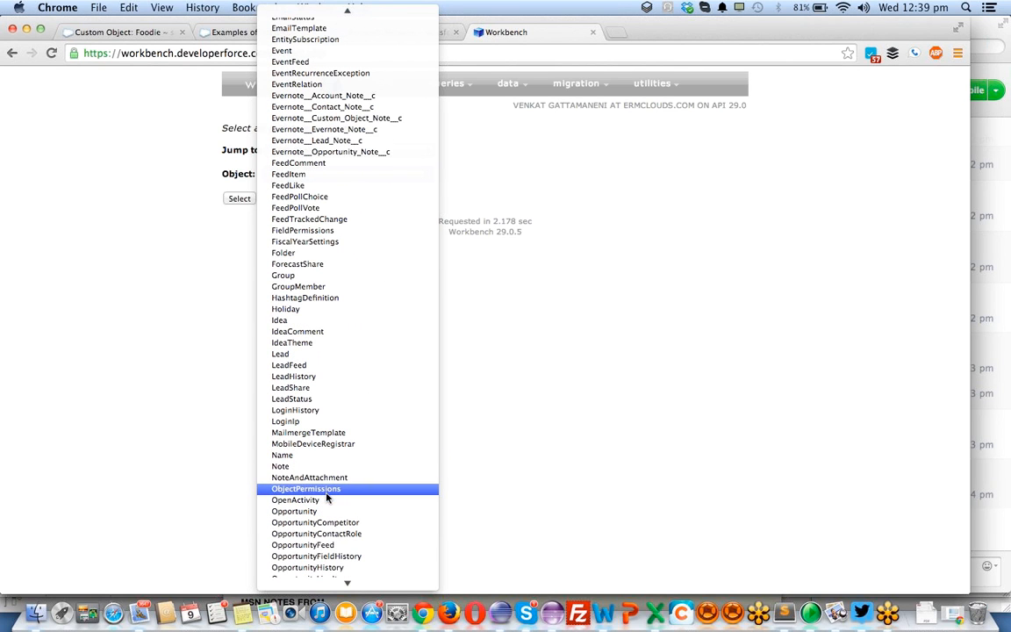
mouse_move(301, 12)
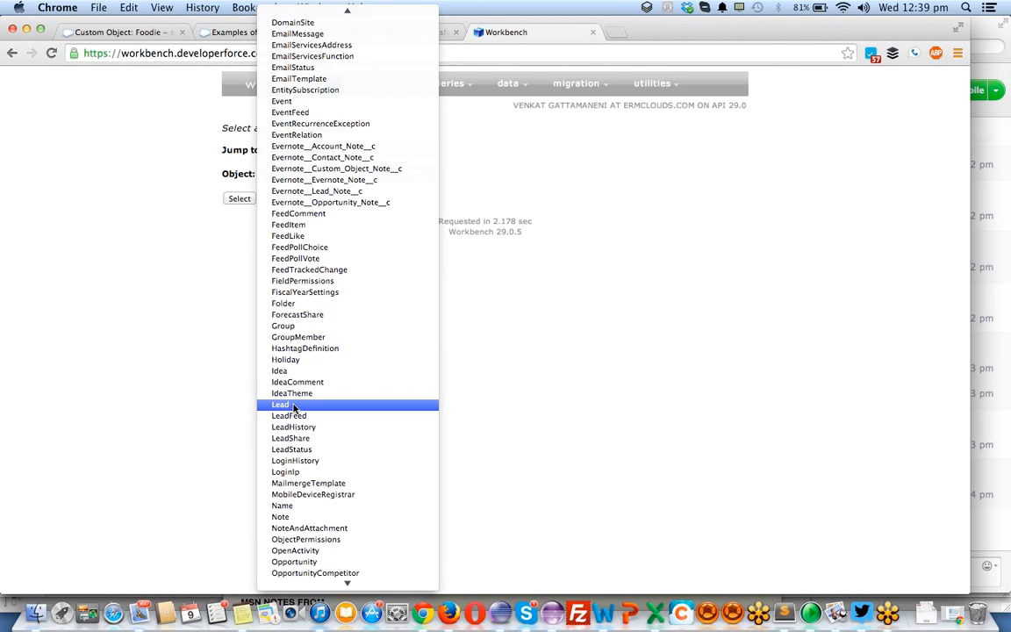
scroll(294, 407, "up", 3)
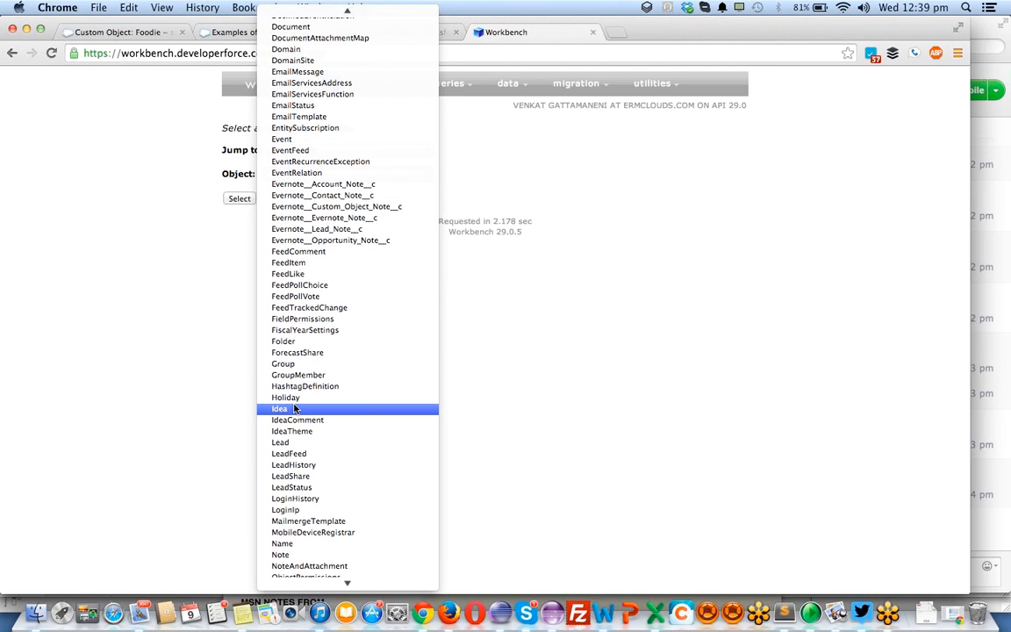
scroll(294, 407, "up", 5)
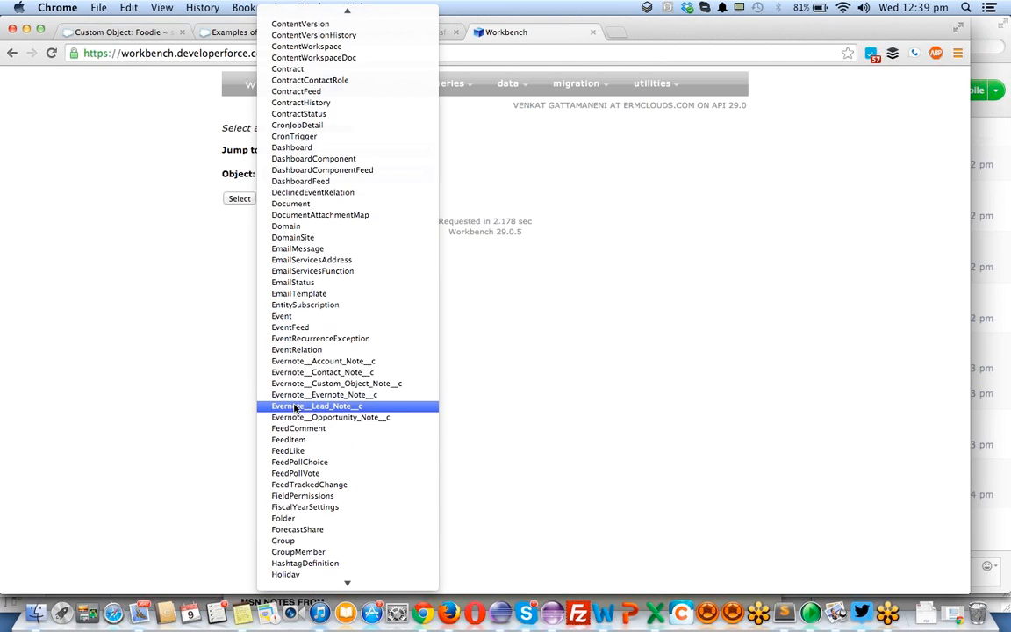
scroll(294, 407, "down", 15)
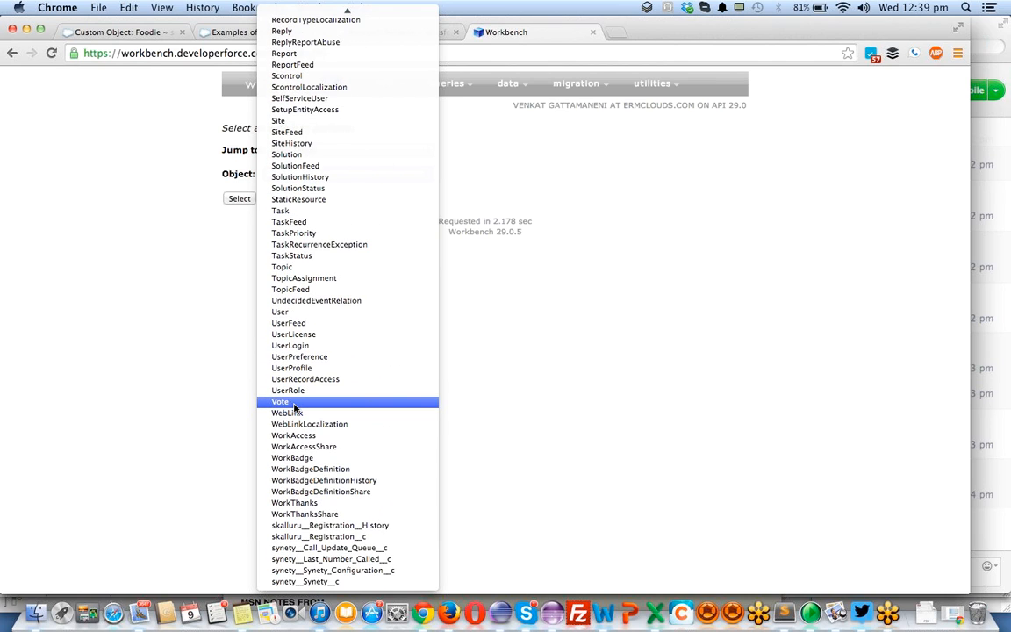
scroll(293, 407, "up", 20)
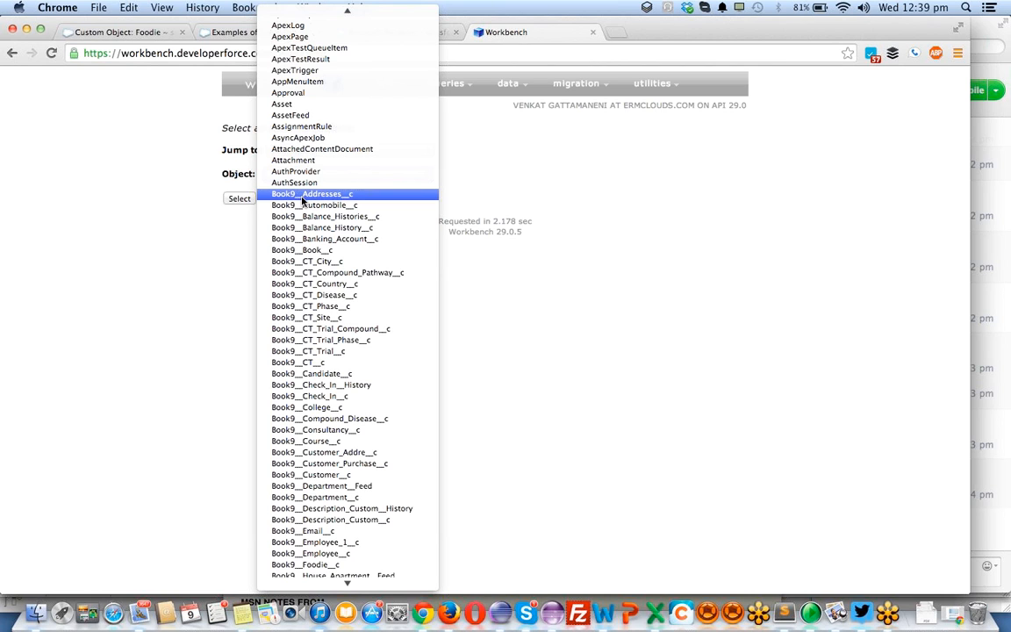
scroll(302, 202, "down", 6)
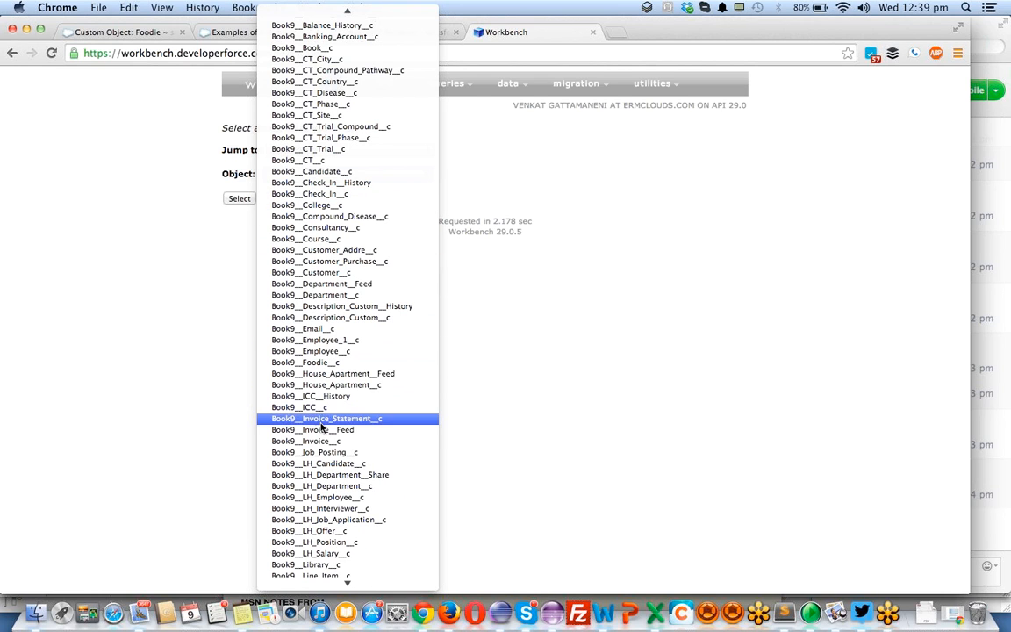
scroll(323, 428, "down", 4)
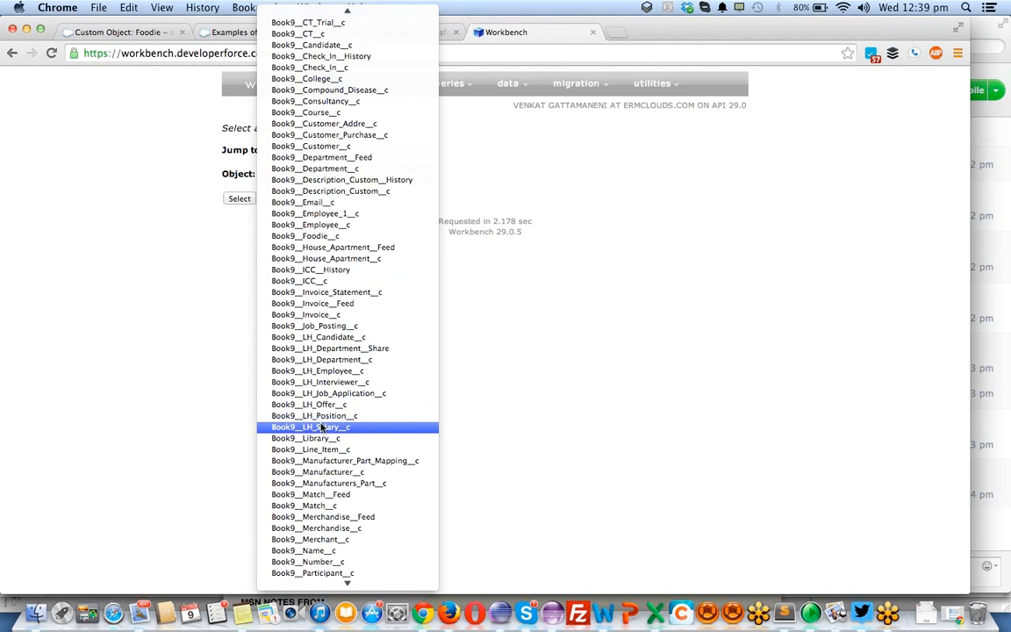
left_click(338, 238)
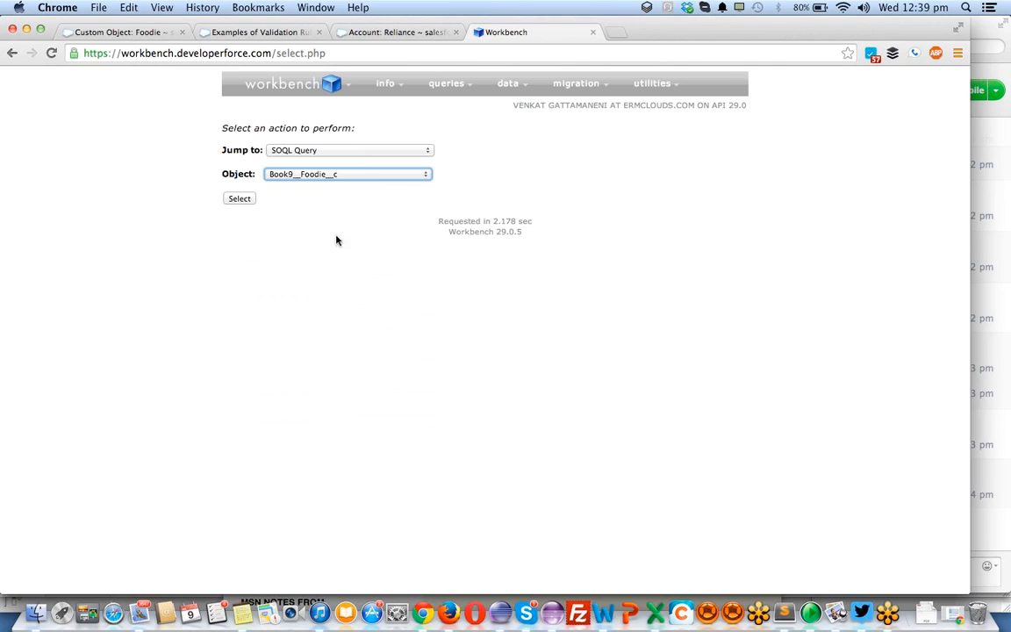
left_click(238, 200)
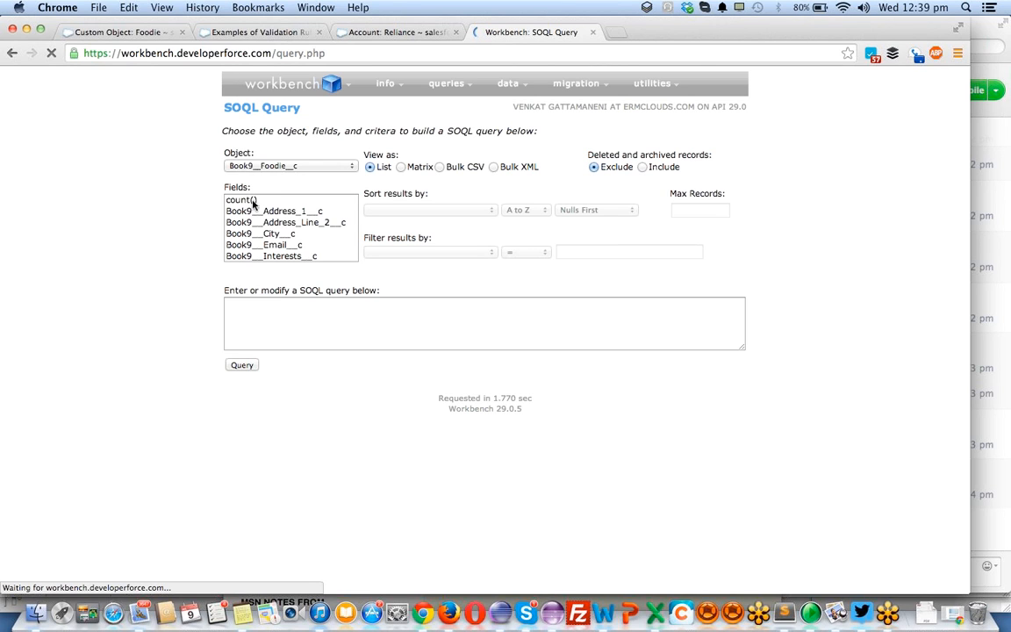
- Add all Foodie fields from Book9__Address_1__c through SystemModstamp to the SOQL query and place the cursor in the query text
left_click(254, 211)
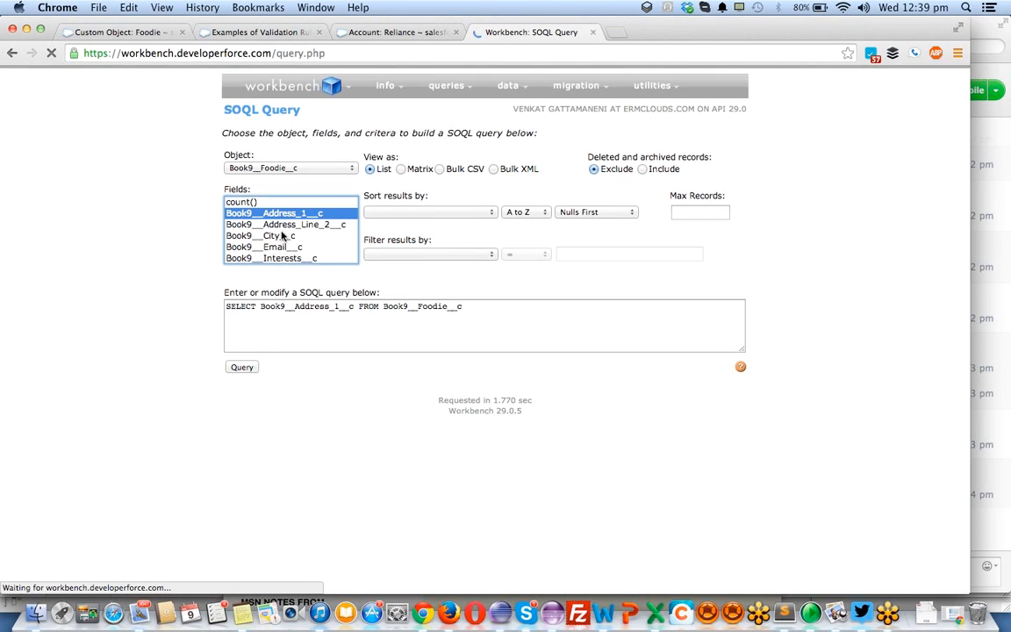
scroll(279, 224, "down", 5)
scroll(278, 220, "up", 5)
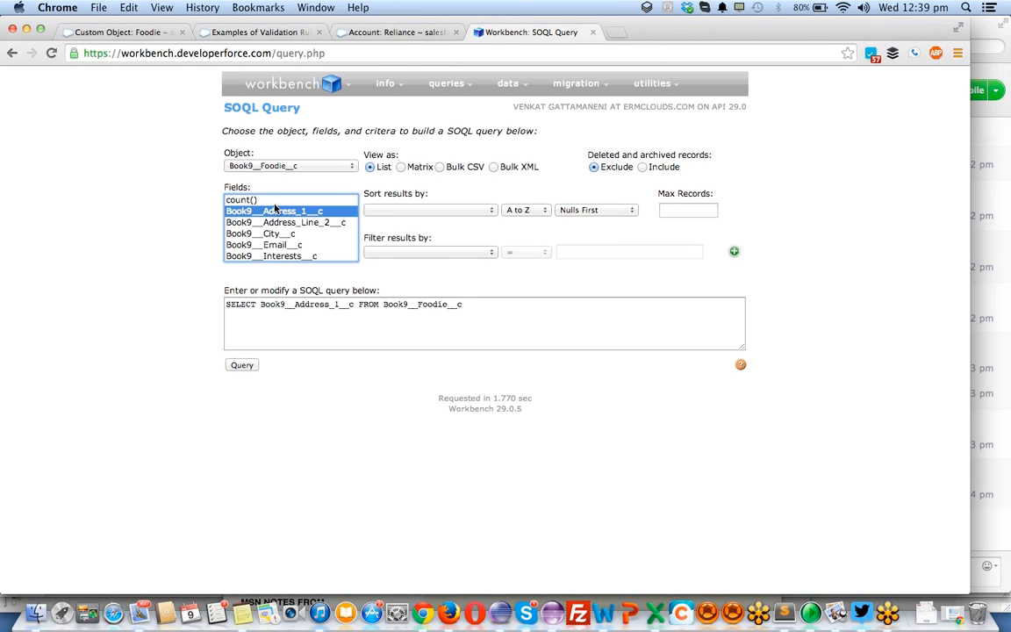
key("shift+Down")
key("shift+Down")
key("shift+Down")
key("shift+Down")
key("shift+Down")
key("shift+Down")
key("shift+Down")
key("shift+Down")
key("shift+Down")
key("shift+Down")
key("shift+Down")
key("shift+Down")
key("shift+Down")
key("shift+Down")
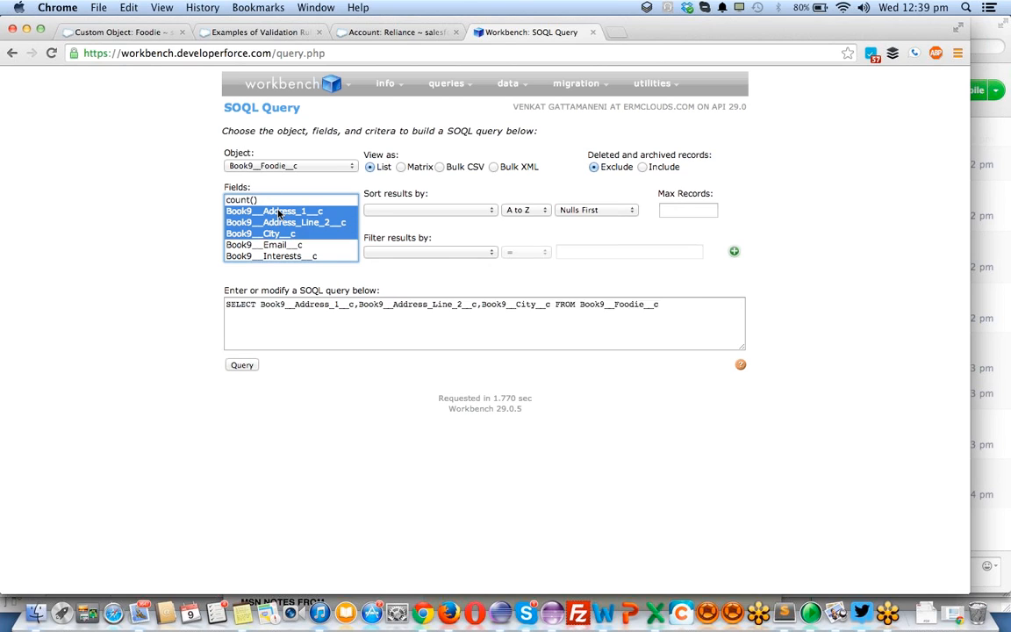
key("shift+Down")
key("shift+Down")
key("shift+Down")
key("shift+Down")
key("shift+Down")
key("shift+Down")
key("shift+Down")
key("shift+Down")
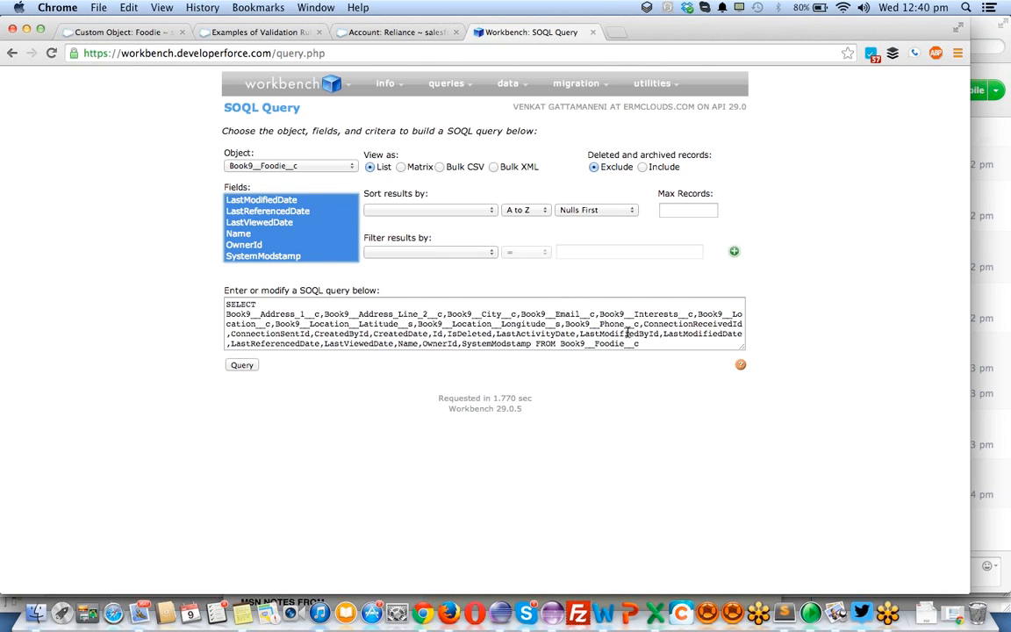
left_click(579, 305)
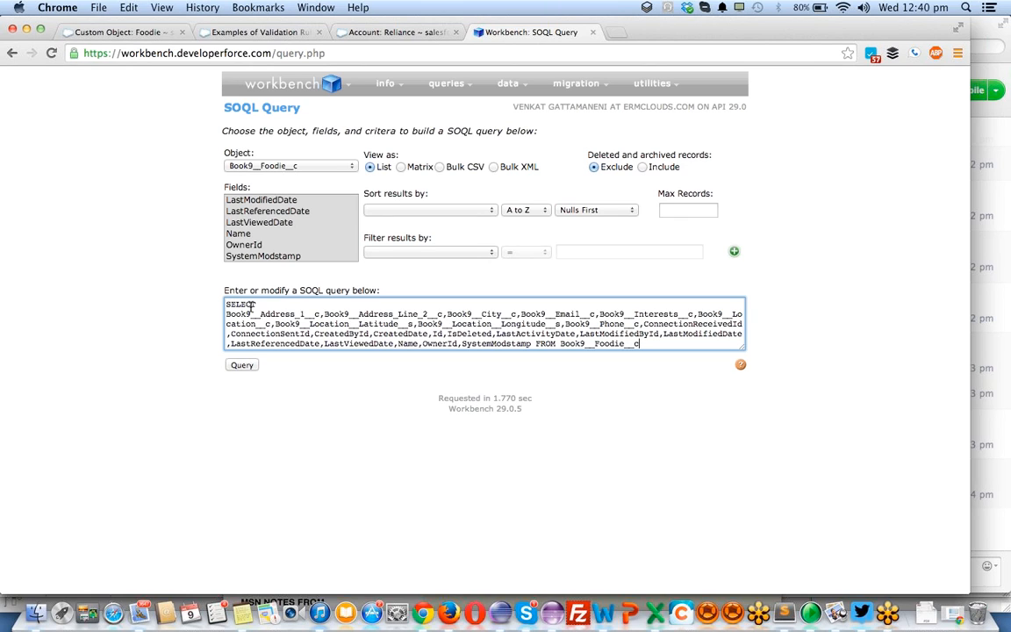
- Insert a blank line in the SOQL query after Book9__Phone__c to separate the custom fields from the standard fields
left_click_drag(225, 313, 577, 323)
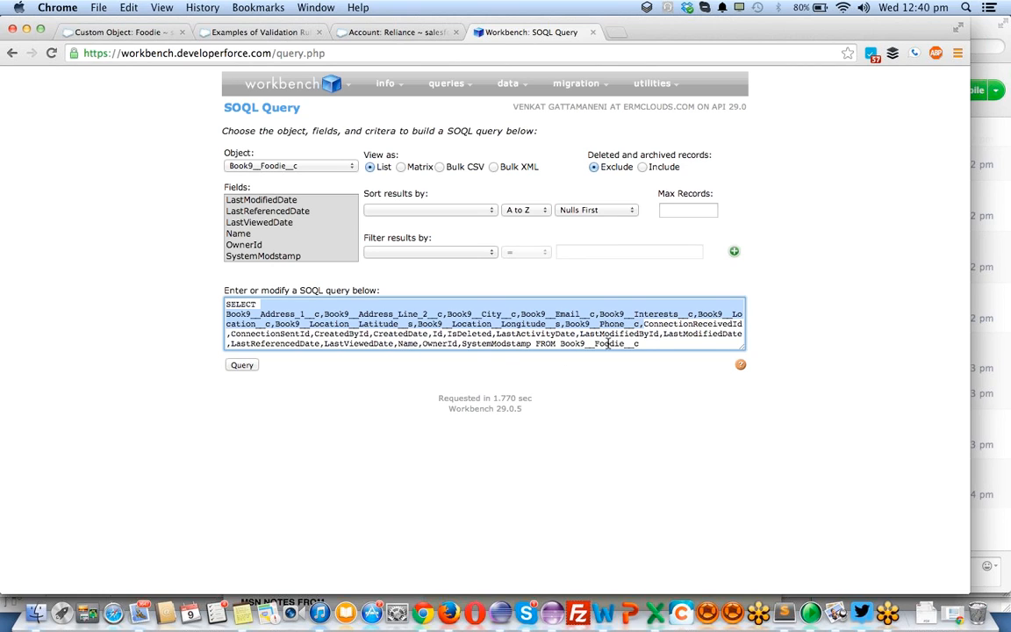
left_click(643, 325)
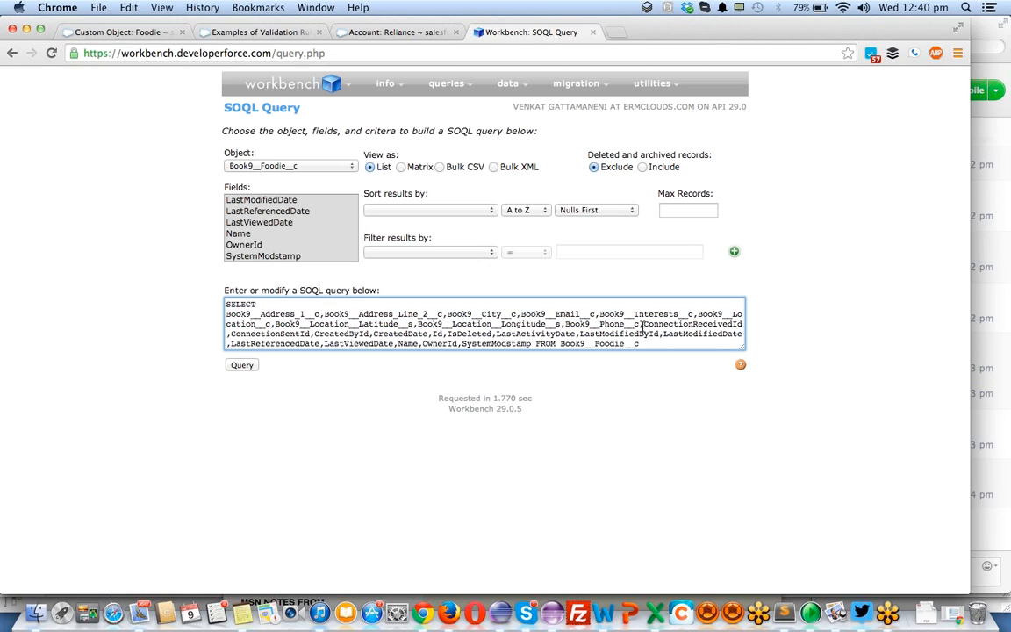
key("Return")
key("Return")
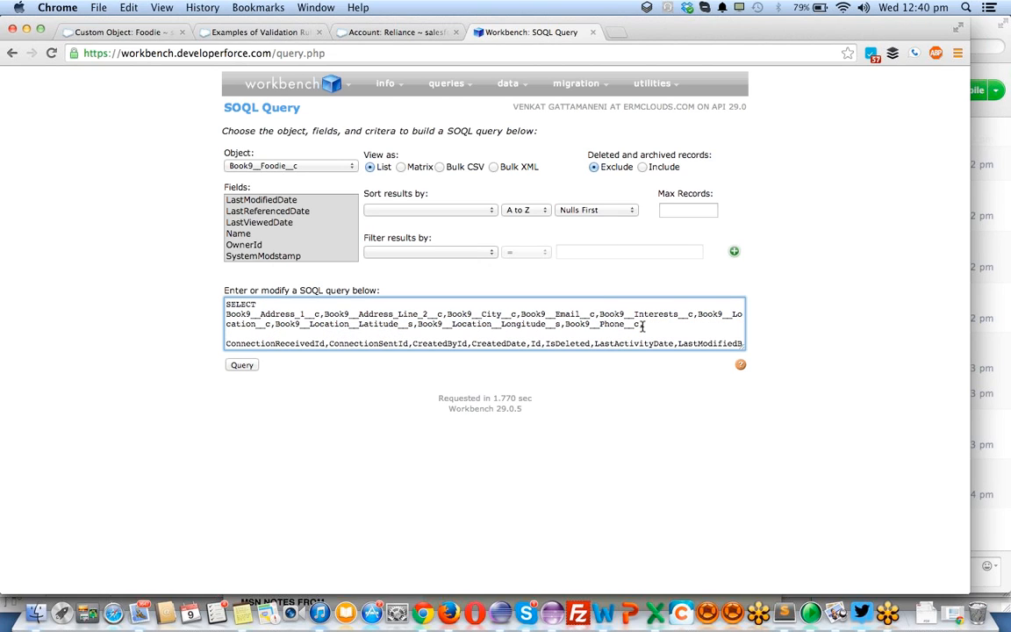
- Copy the entire SOQL query and paste it into Sublime Text
key("super+a")
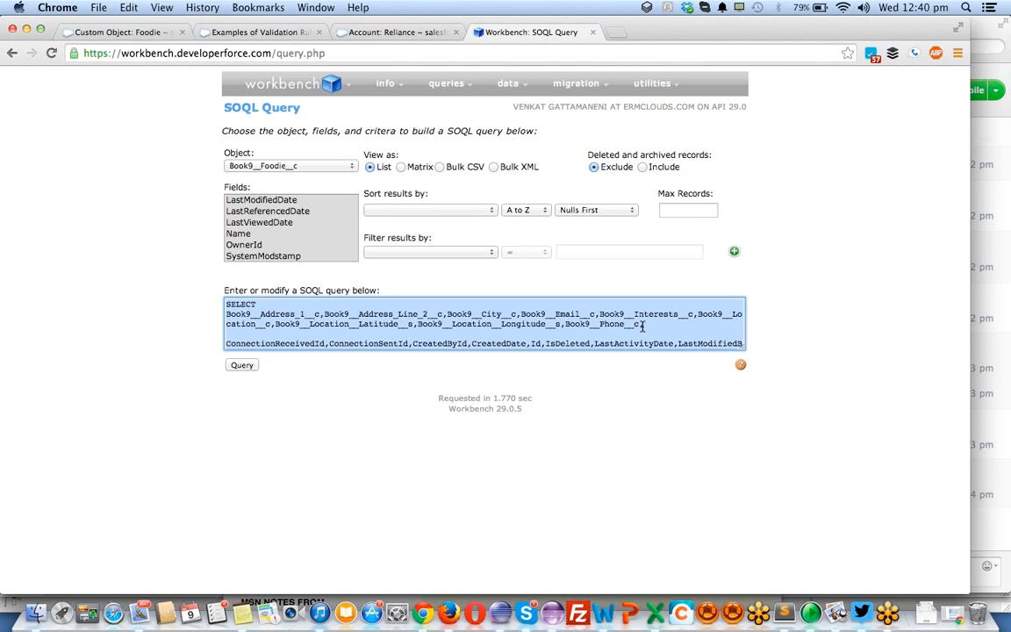
left_click(786, 602)
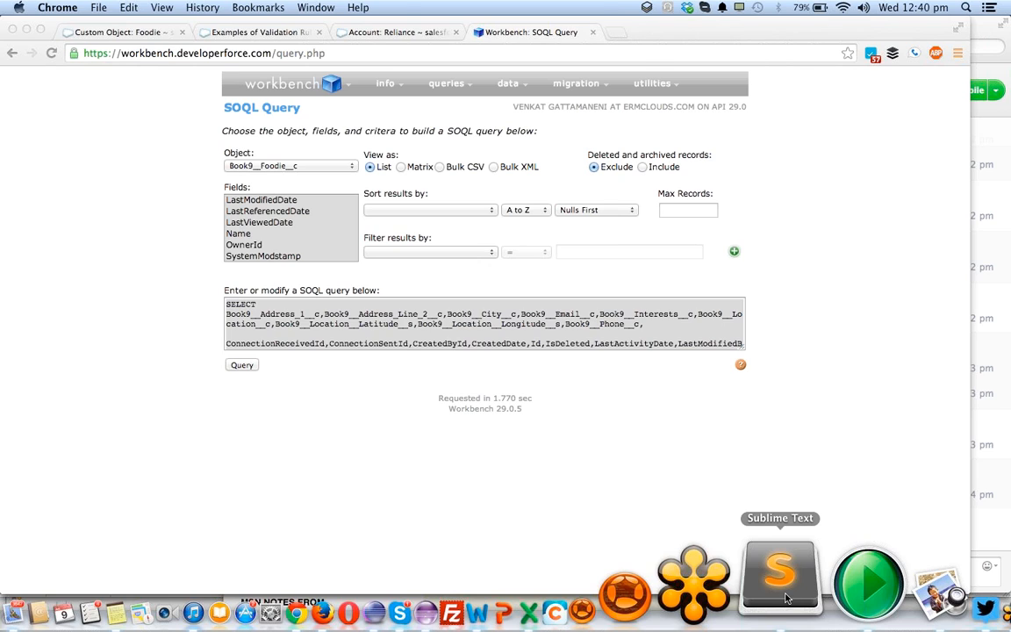
type("SELECT Book9__Address_1__c,Book9__Address_Line_2__c,Book9__City__c,Book9__Email__c,Book9__Interests__c,Book9__Location__c,Book9__Location__Latitude__s,Book9__Location__Longitude__s,Book9__Phone__c,  ConnectionReceivedId,ConnectionSentId,CreatedById,CreatedDate,Id,IsDeleted,LastActivityDate,LastModifiedById,LastModifiedDate,LastReferencedDate,LastViewedDate,Name,OwnerId,SystemModstamp FROM Book9__Foodie__c")
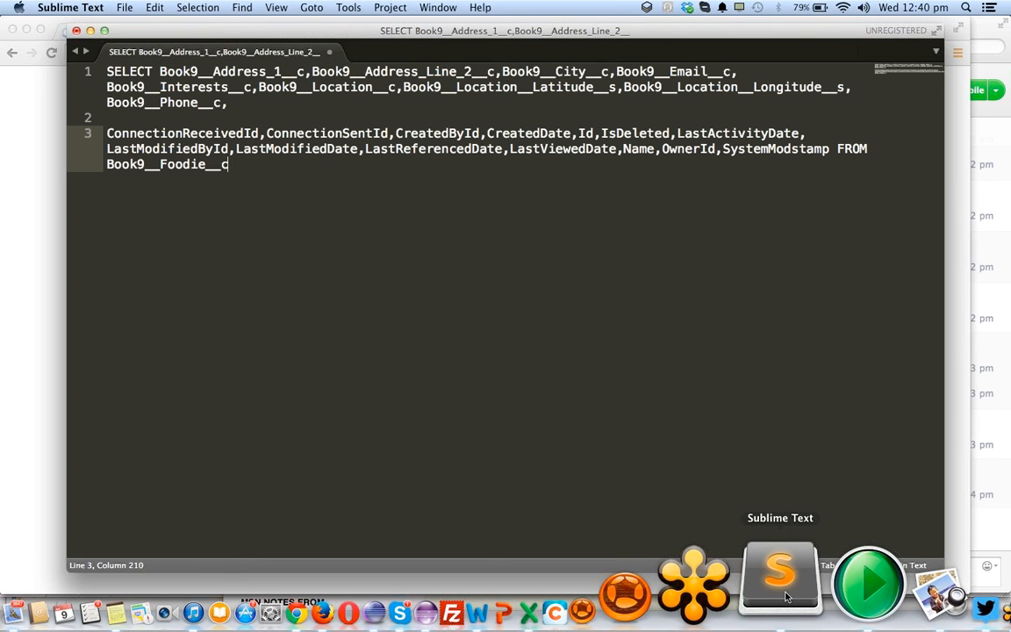
- Add two more blank lines between the custom and standard fields, and move the FROM clause below the fields, after two blank lines
left_click(282, 111)
key("Return")
key("Return")
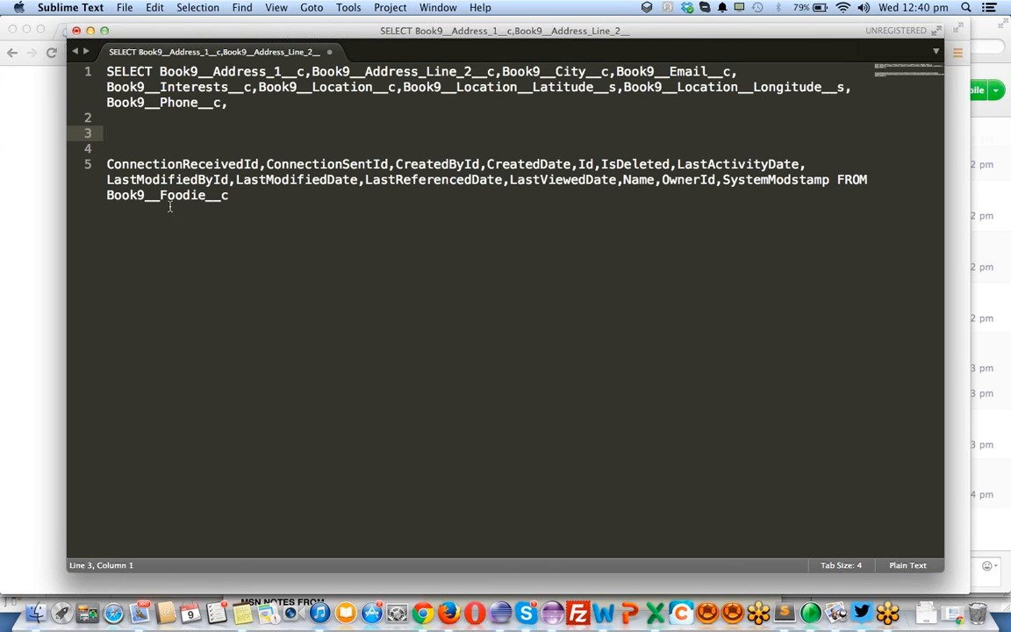
left_click(873, 179)
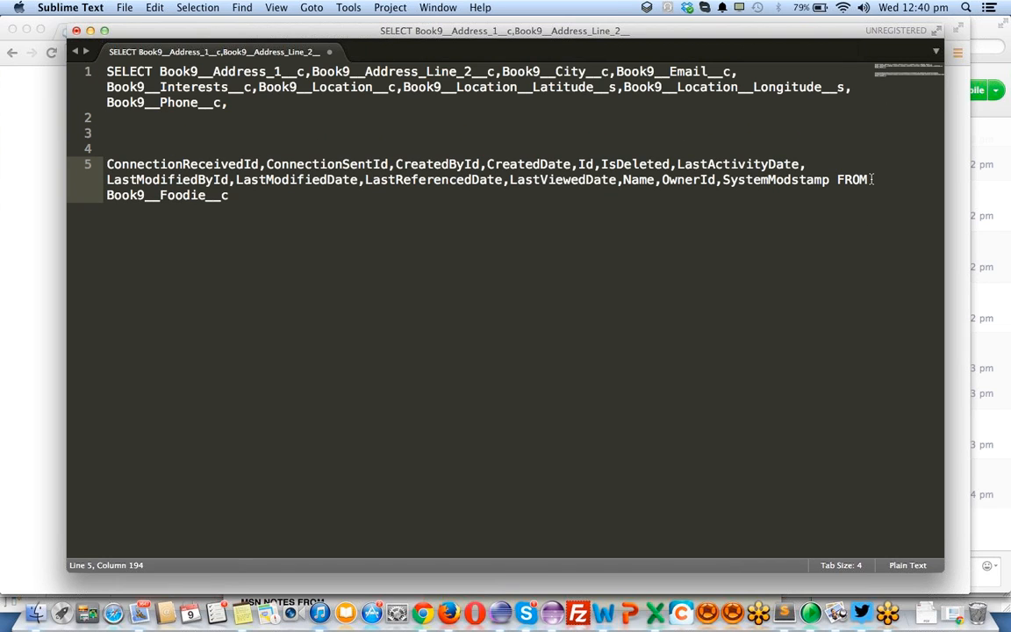
left_click(838, 179)
key("Return")
key("Return")
key("Return")
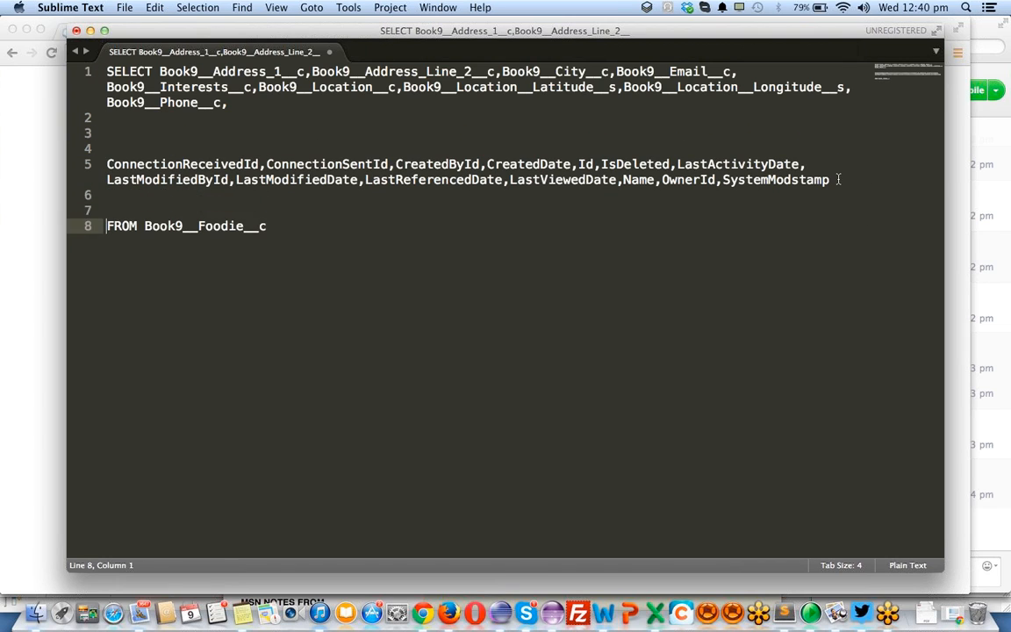
- Move Book9__Foodie__c onto its own line several lines below FROM and select the object name
key("super+Right")
key("alt+Left")
key("Return")
key("Return")
key("Return")
key("Return")
key("Return")
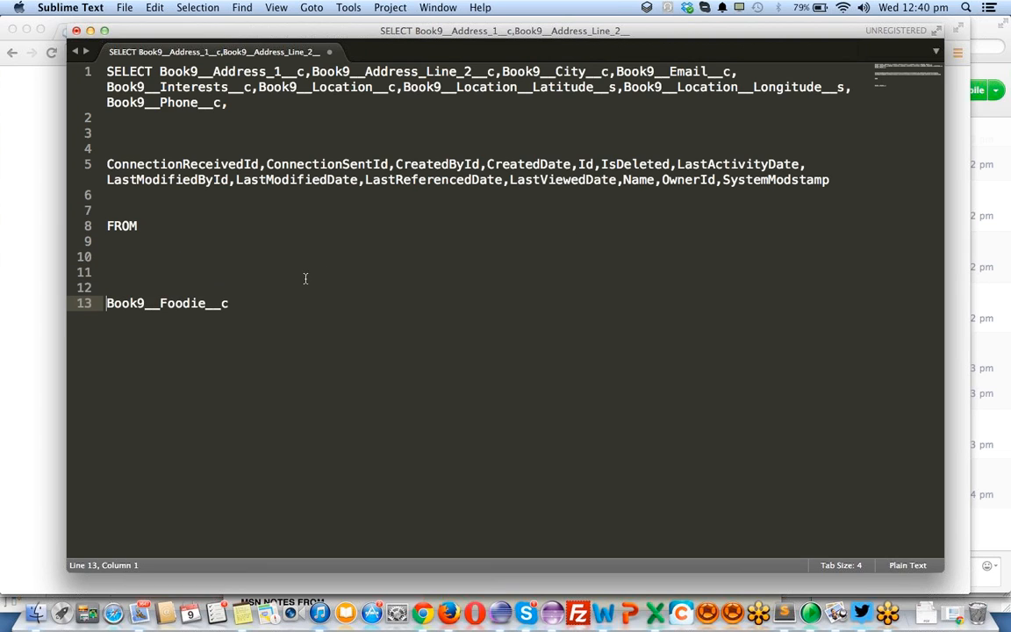
key("super+Right")
key("shift+super+Left")
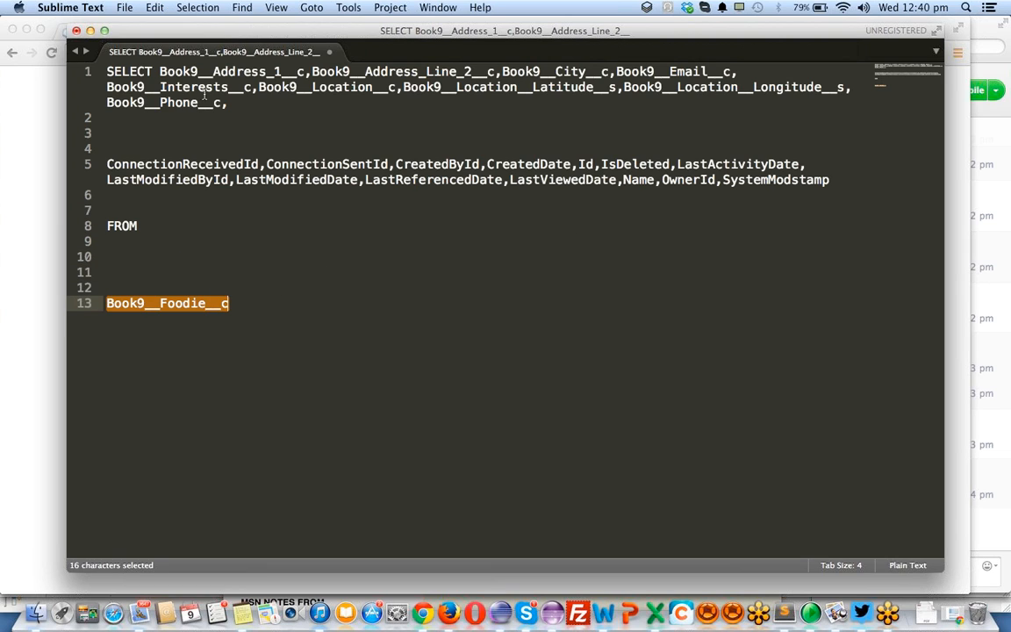
- Leave SELECT alone on the first line, with two blank lines before the custom fields
left_click(156, 70)
key("Return")
key("Return")
key("Return")
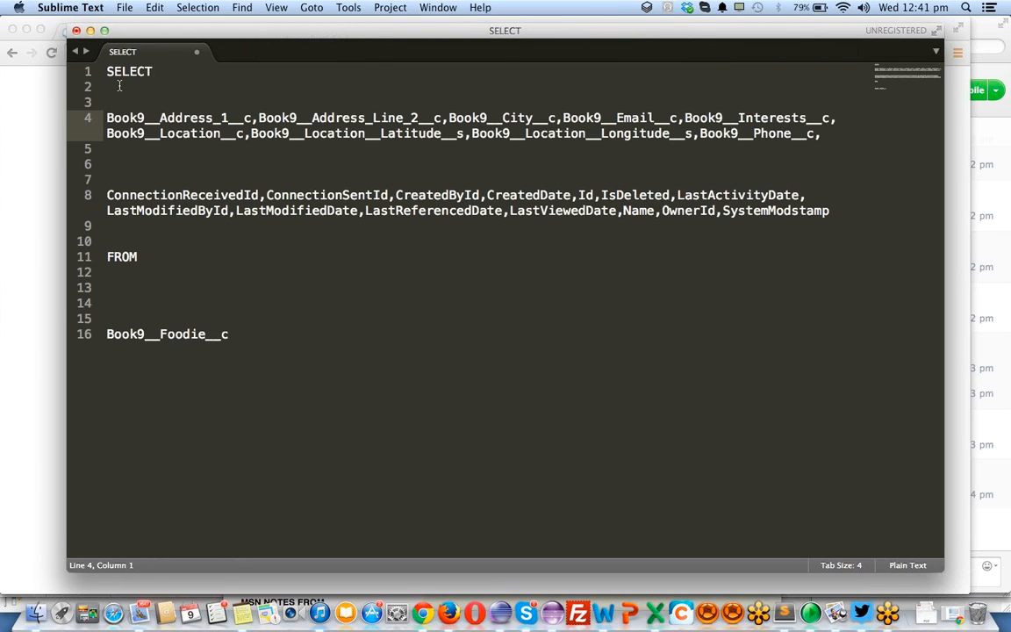
- Add the label ":: Custom fields ::" on the line directly above the custom field list
left_click(128, 102)
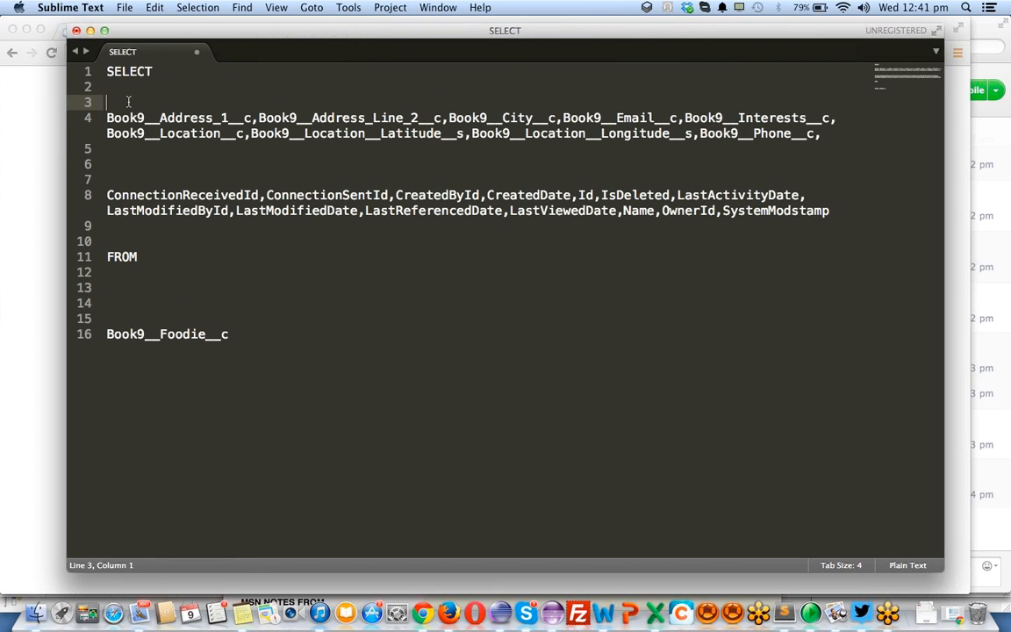
type(":: Custom fie")
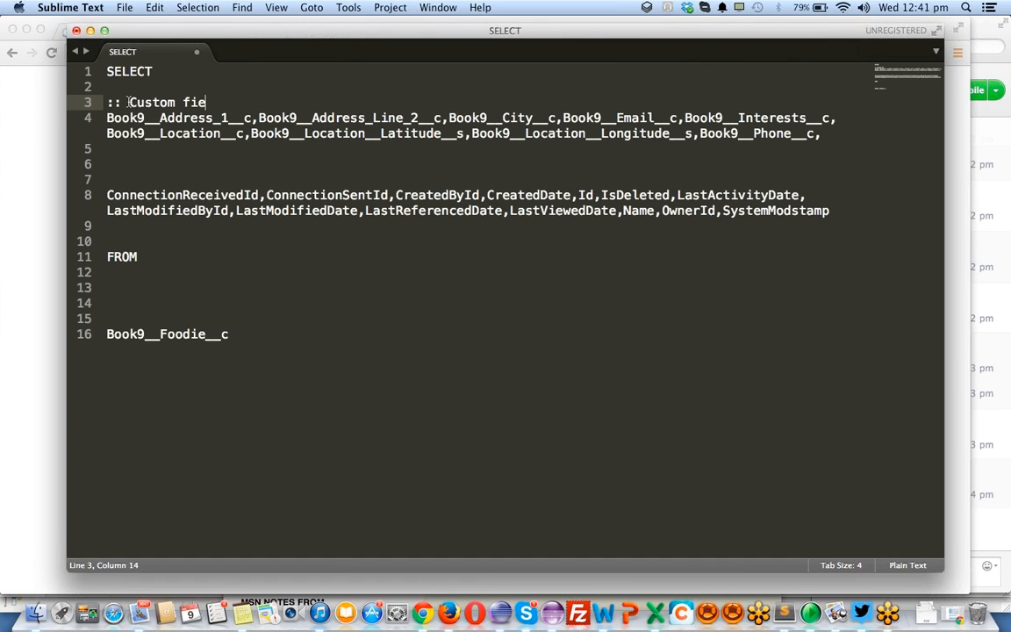
type("lds ::")
key("Left")
key("Left")
key("Return")
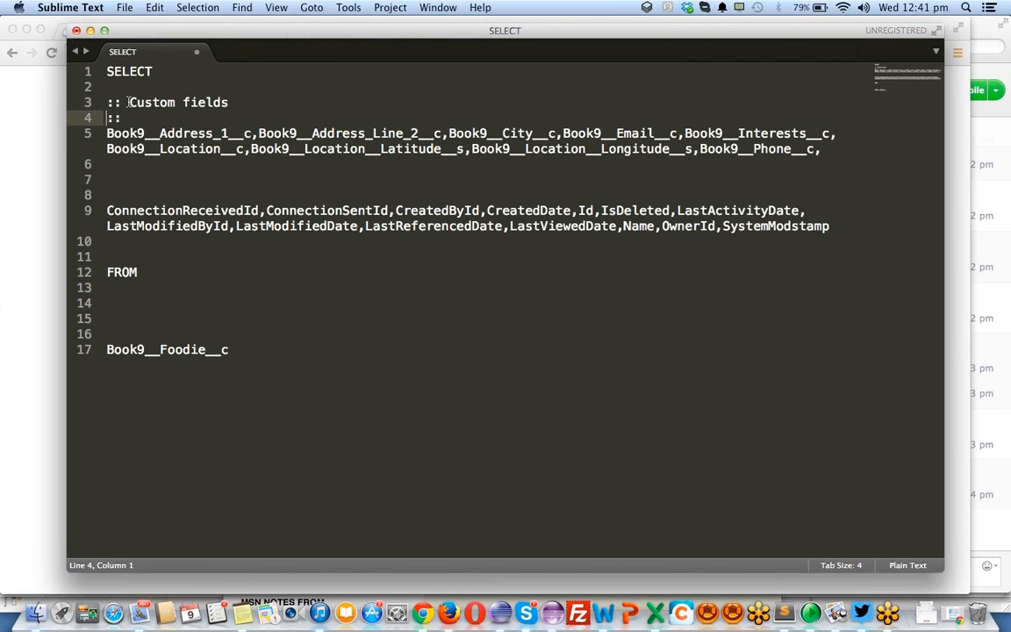
key("BackSpace")
key("Right")
key("Right")
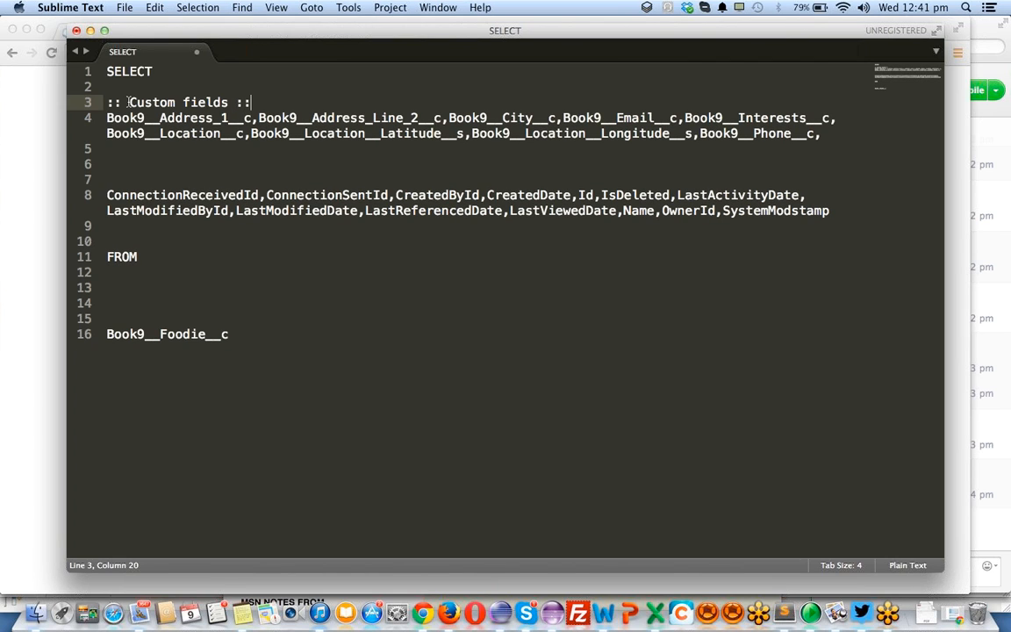
- Copy the custom fields label above the standard field list, change it to ":: Standard fields ::" and add a blank line beneath it
key("super+shift+Left")
key("super+c")
left_click(128, 165)
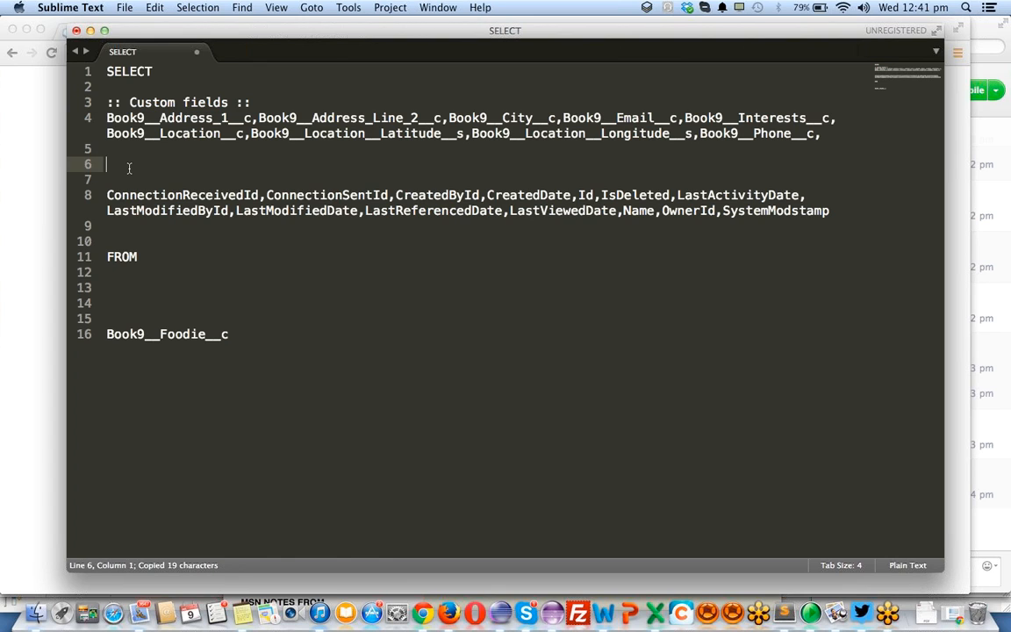
key("Down")
key("super+v")
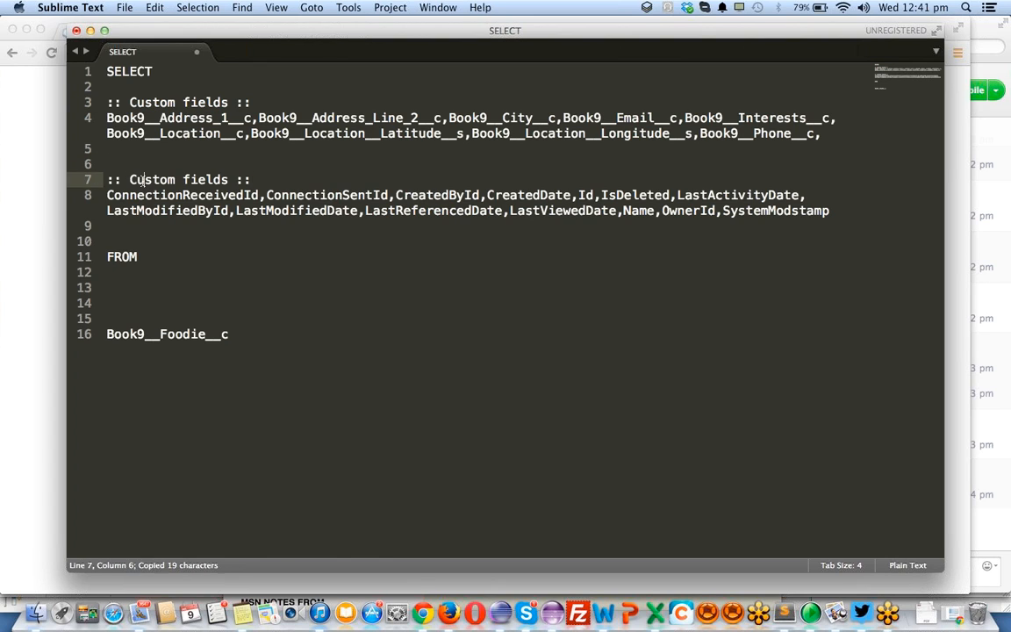
double_click(142, 181)
type("Standard")
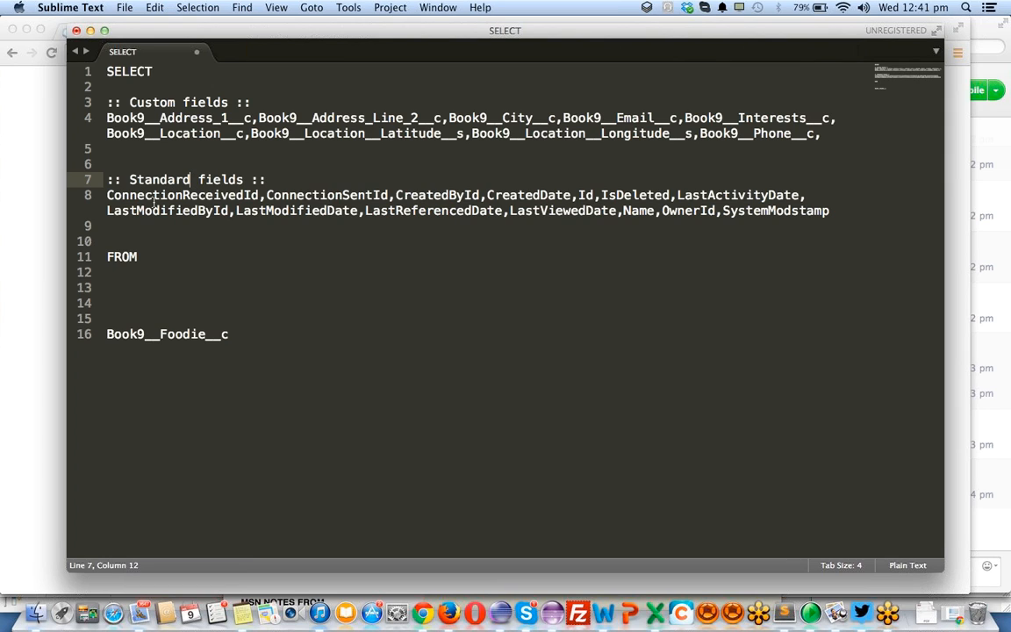
left_click(306, 183)
key("Return")
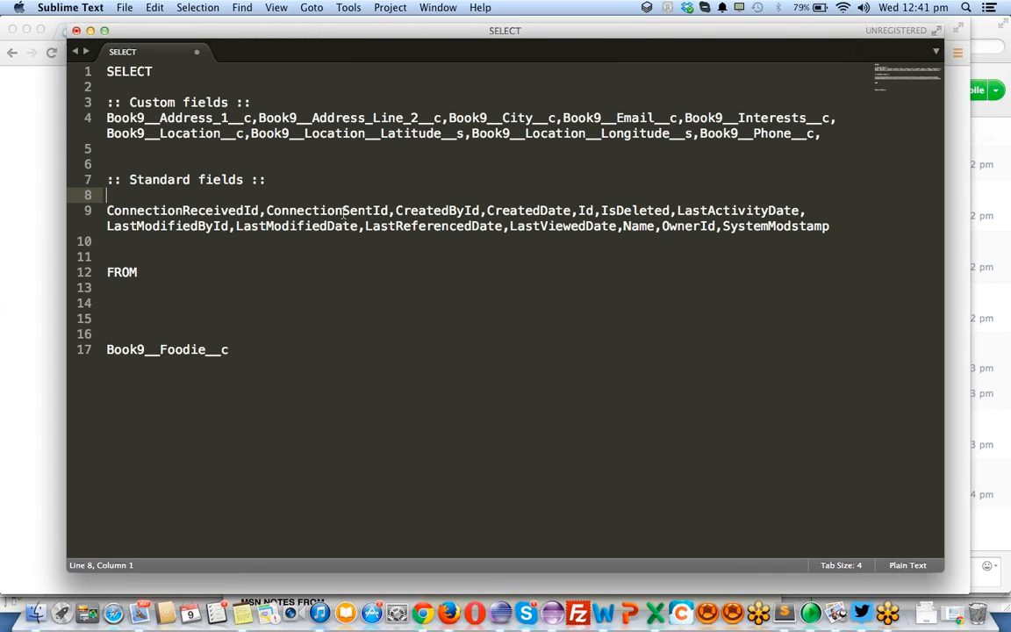
- Highlight CreatedById, and add the note "id:: 15=~18" three lines below Book9__Foodie__c
double_click(433, 209)
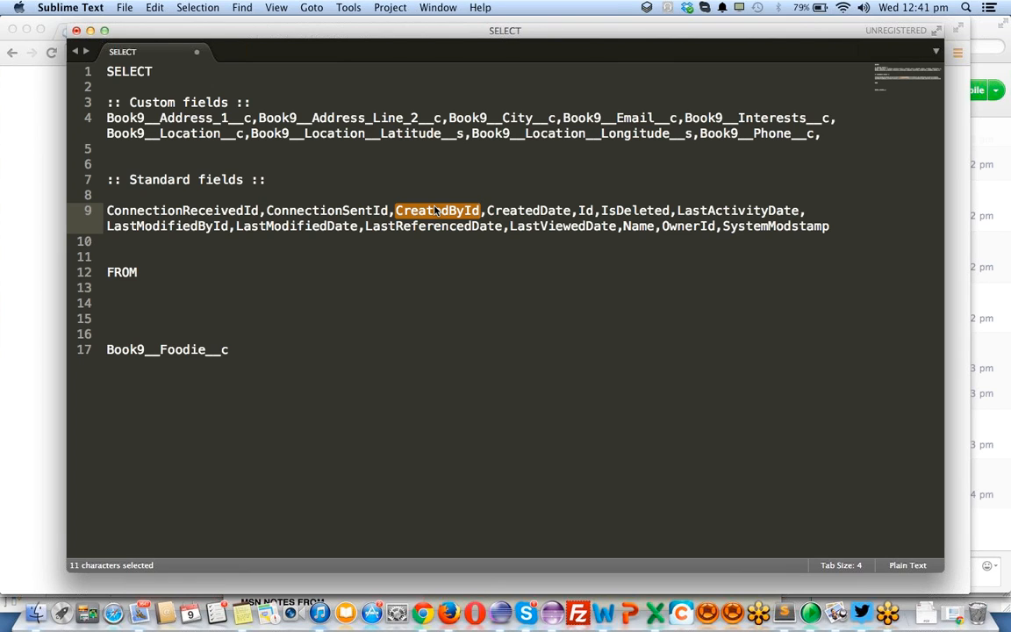
left_click(231, 447)
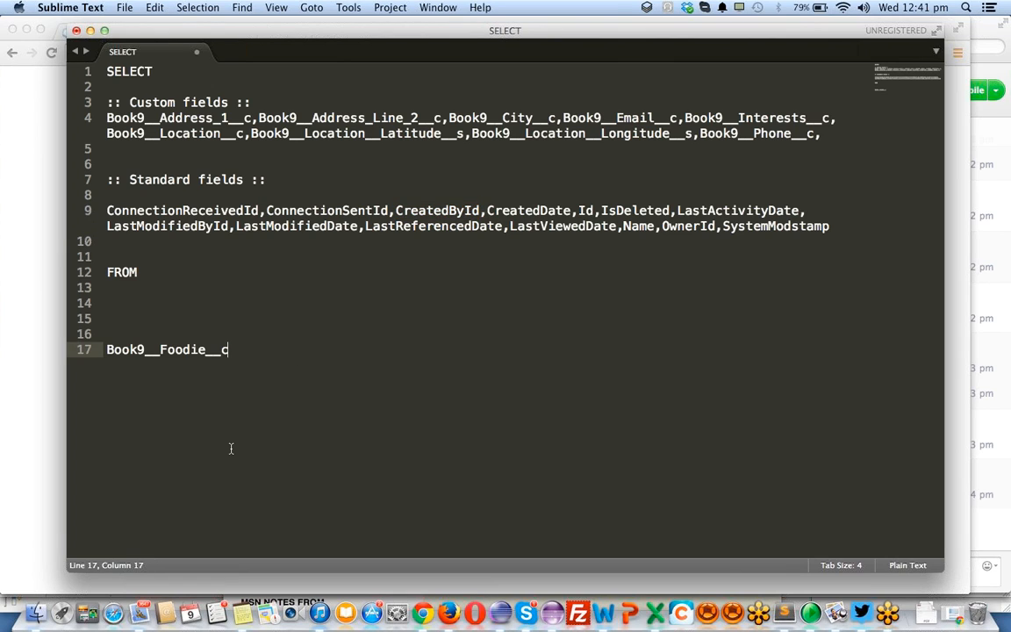
key("Return")
key("Return")
key("Return")
type("id")
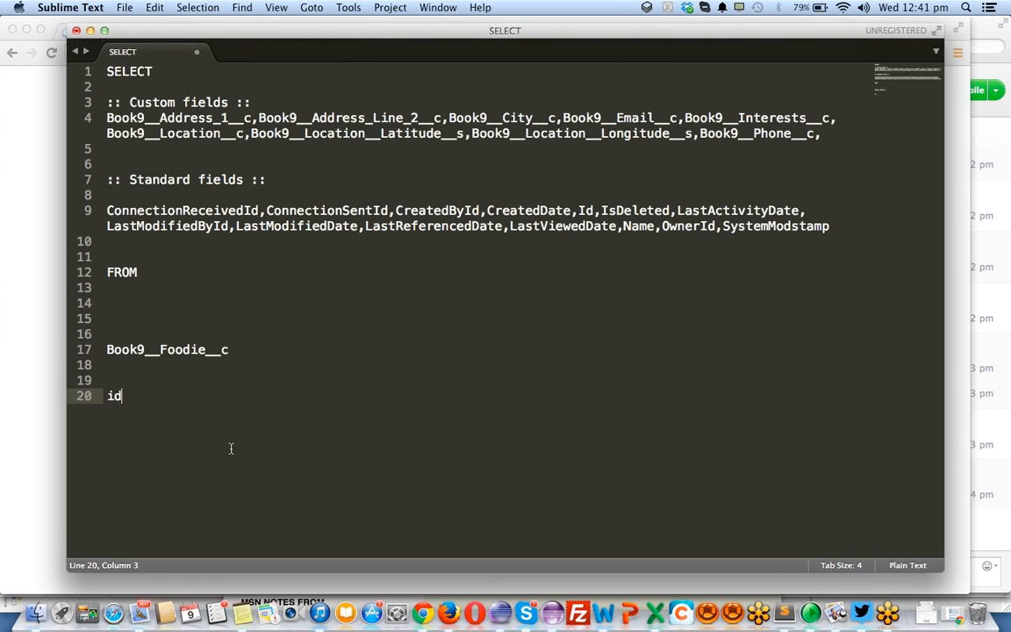
type(":: 15=~18")
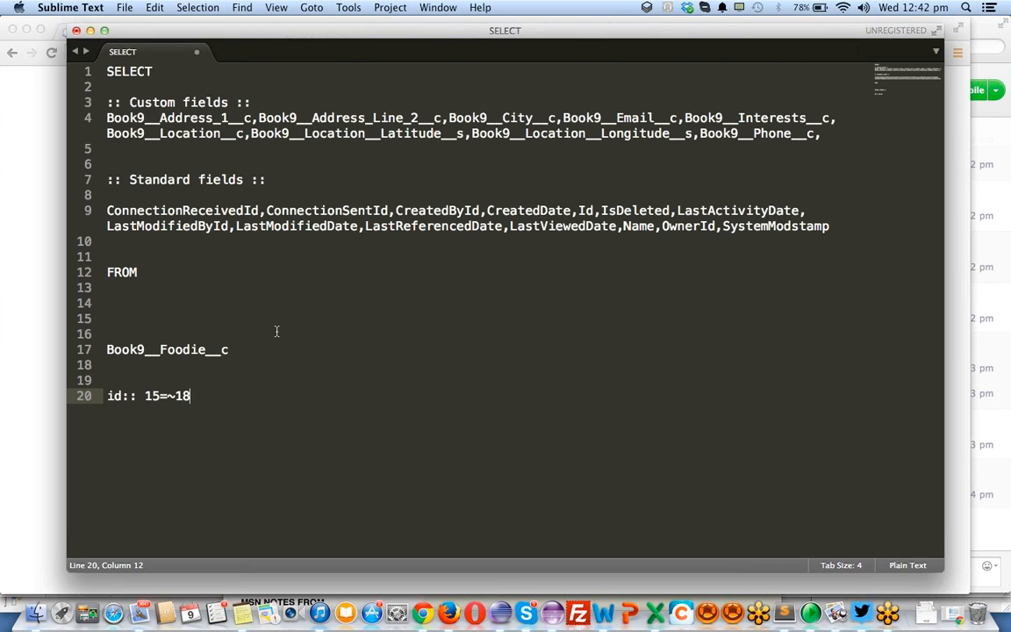
- Highlight the standard fields CreatedById, CreatedDate, Id and IsDeleted one after another, copying IsDeleted
double_click(433, 211)
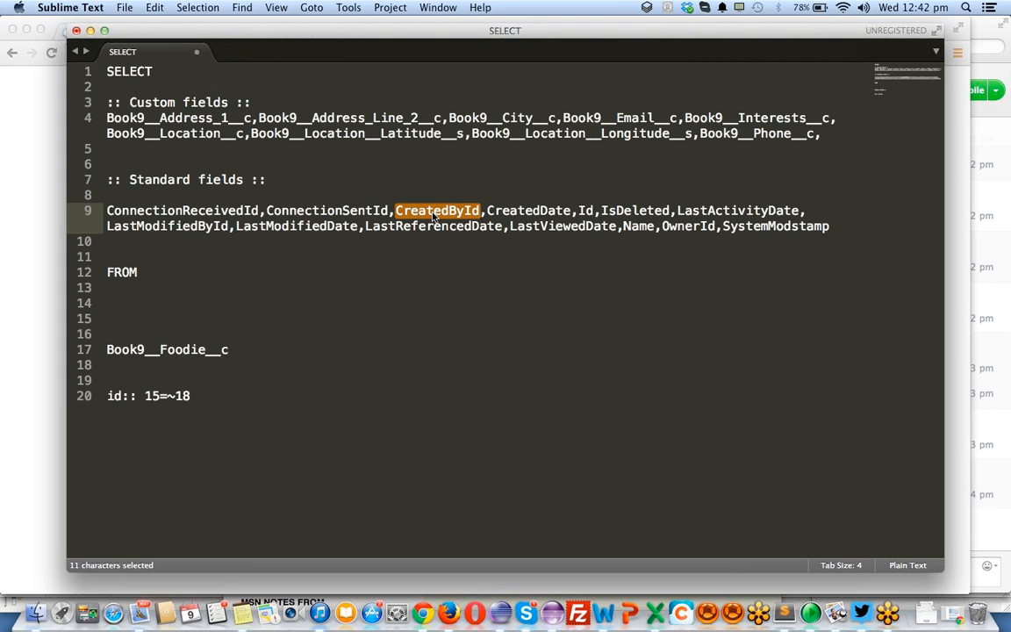
double_click(544, 213)
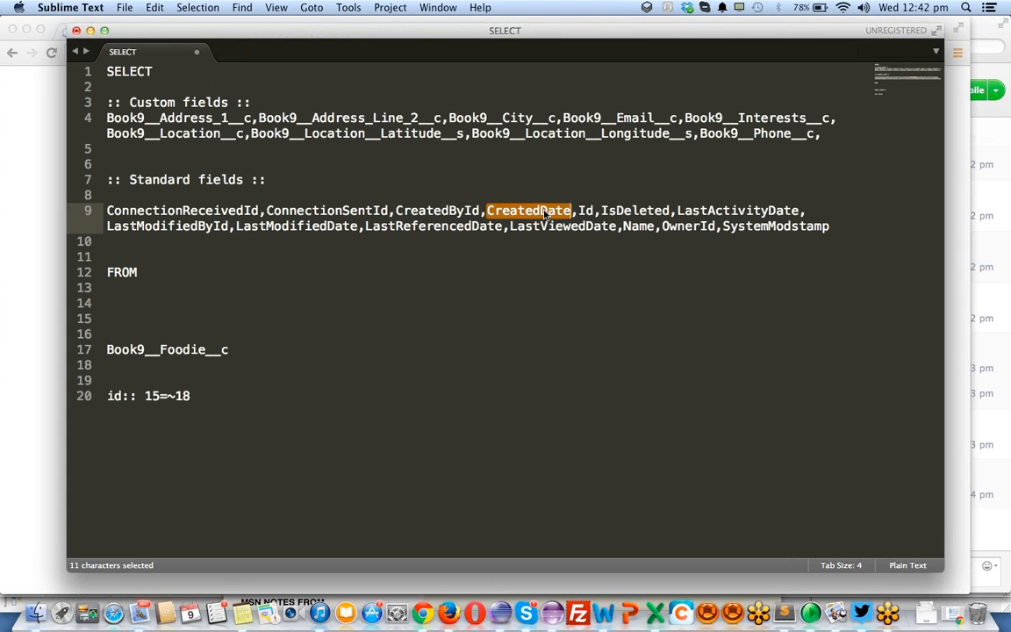
double_click(584, 210)
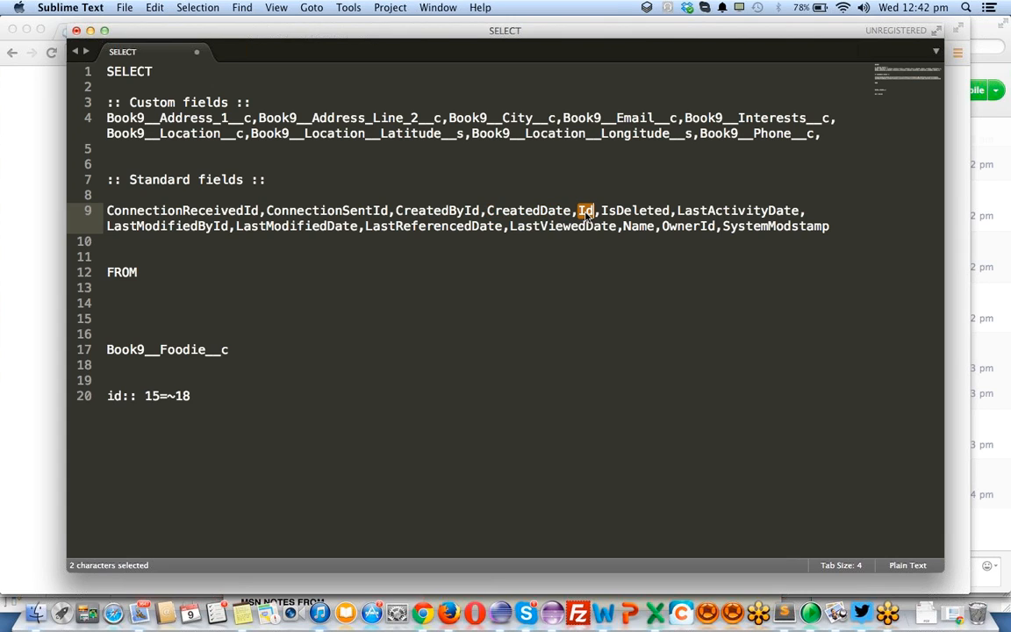
double_click(639, 214)
key("super+c")
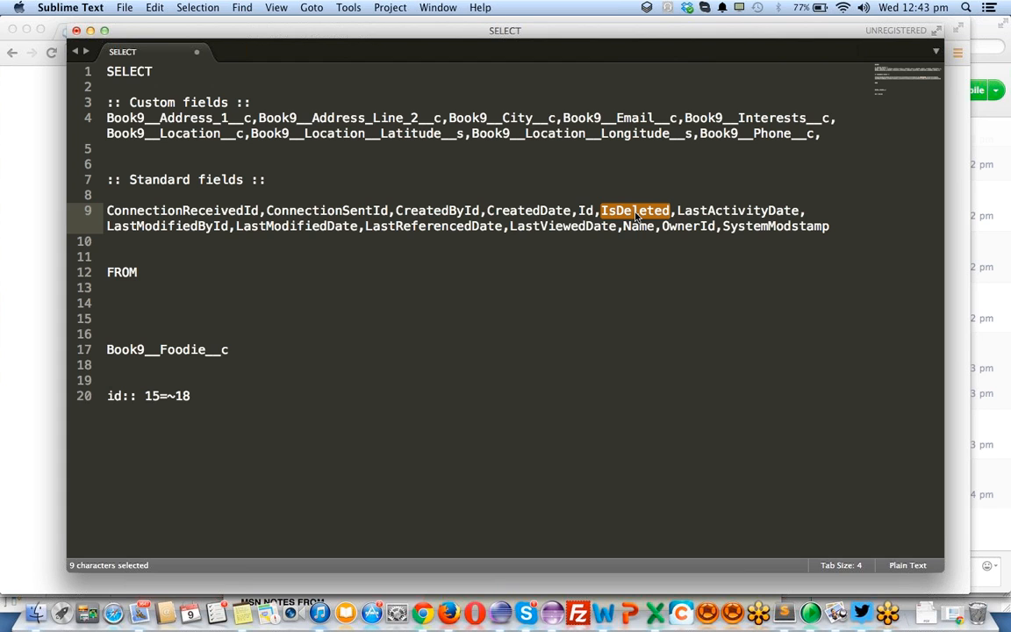
- Switch to Chrome, open the Salesforce Home page in a separate browser tab from the Foodie object page, and look through it
key("super+Tab")
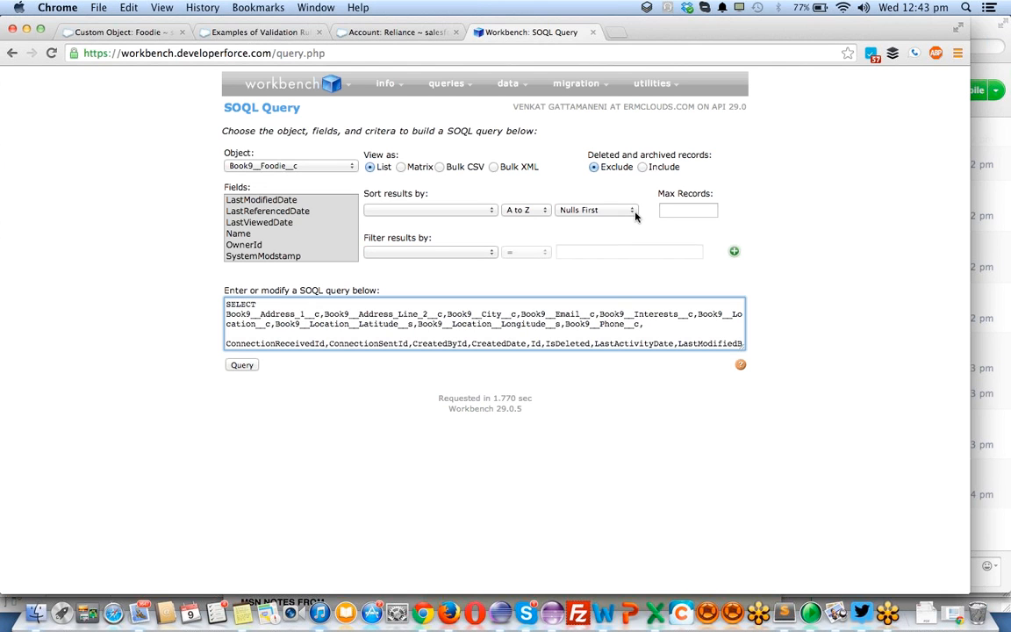
left_click(151, 32)
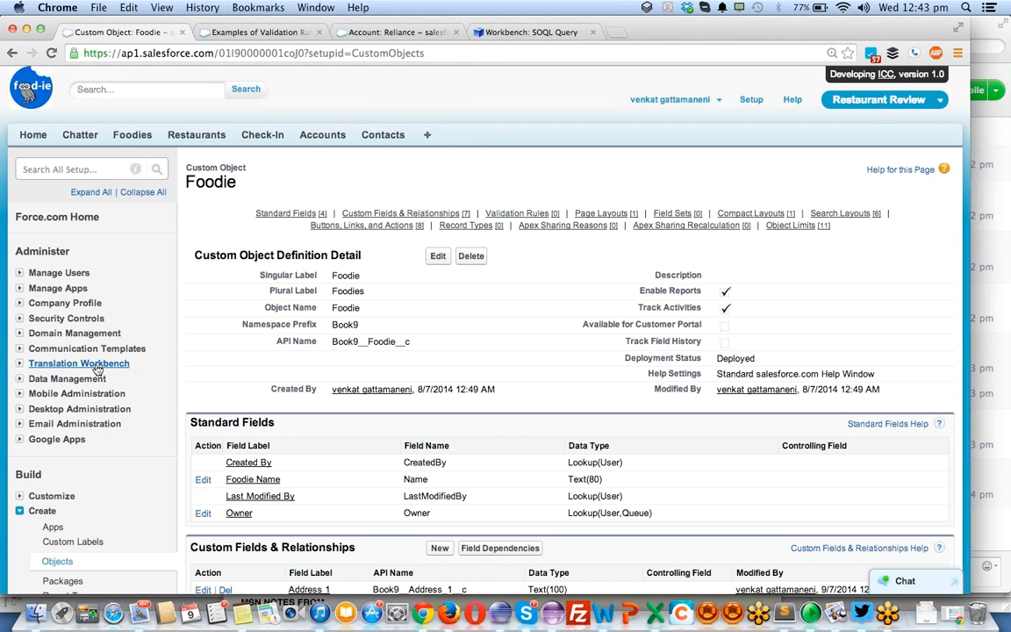
scroll(97, 369, "down", 15)
scroll(97, 369, "up", 15)
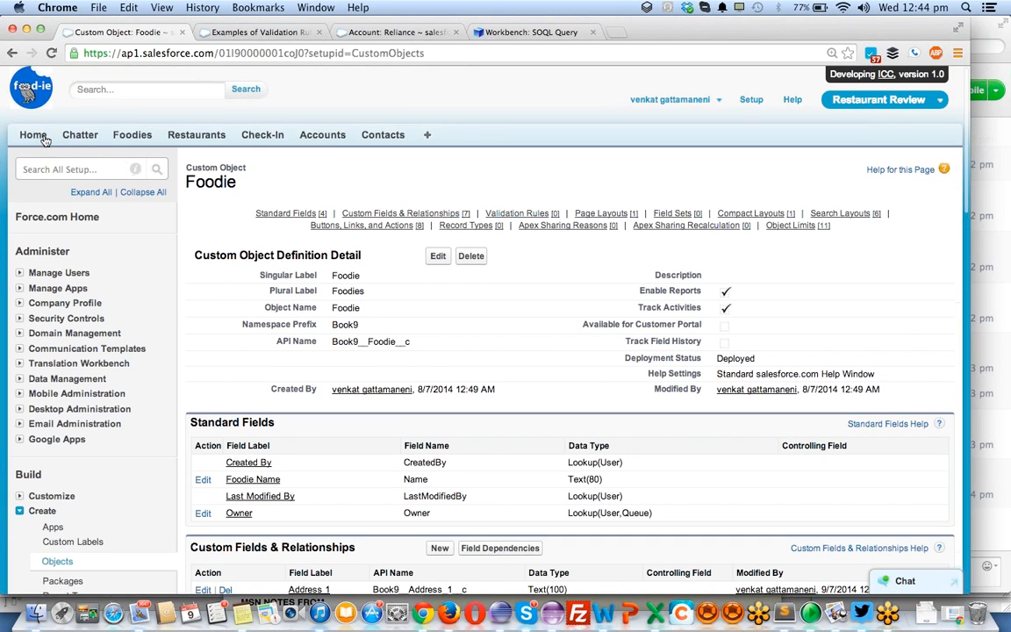
left_click(32, 135, "super")
left_click(250, 33)
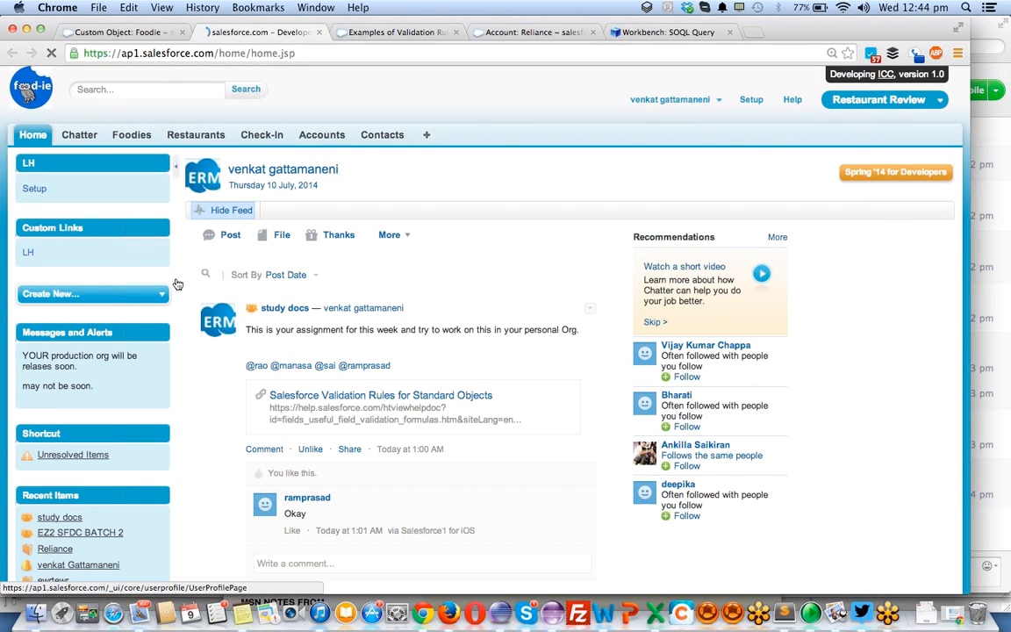
scroll(173, 283, "down", 10)
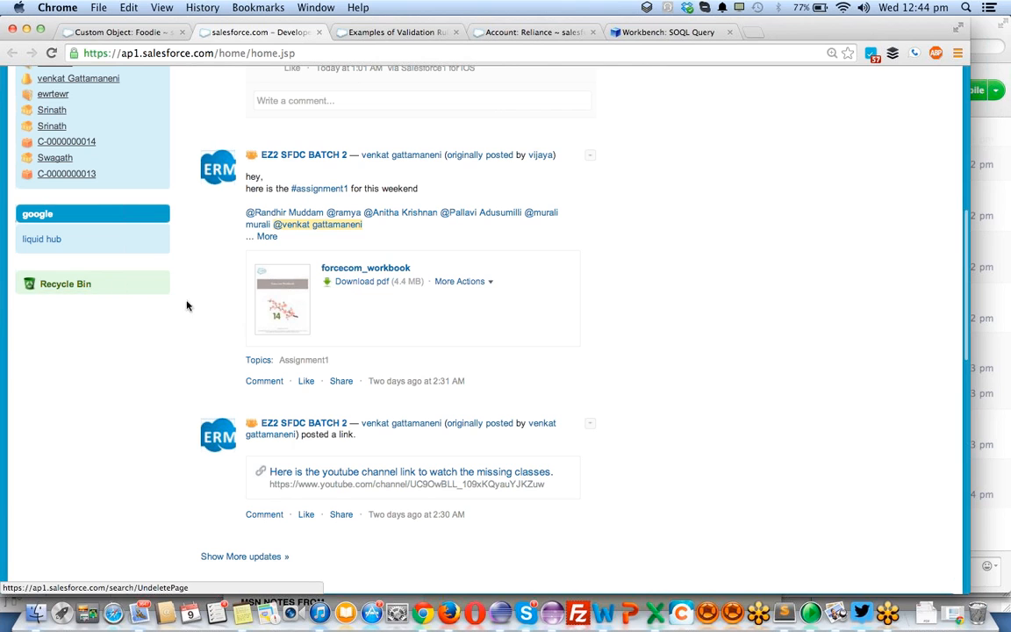
scroll(212, 327, "up", 1)
scroll(211, 328, "up", 10)
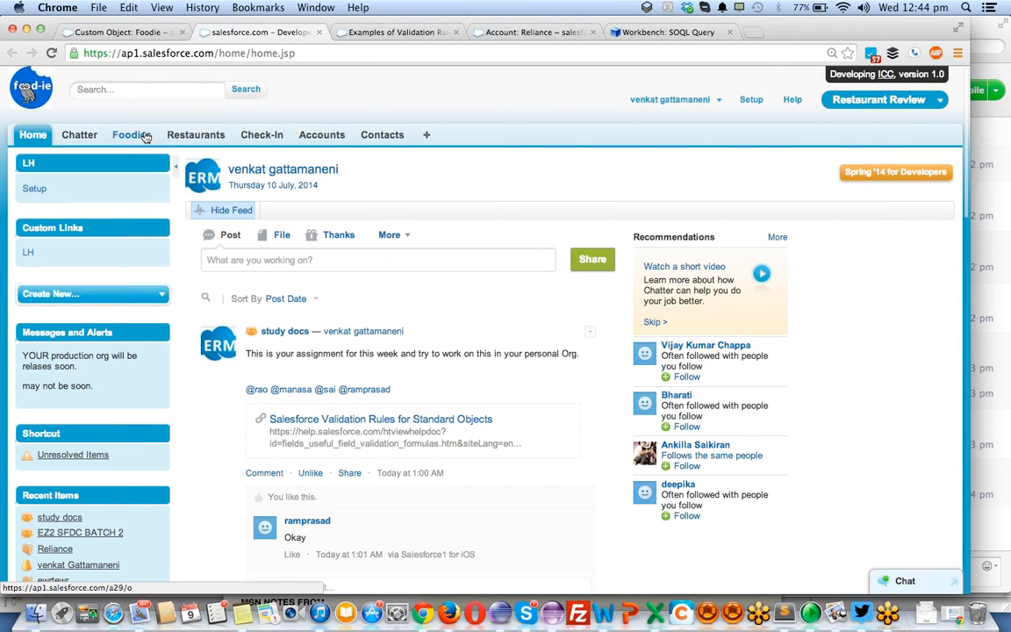
- Open the Check-In and Foodies home pages in separate browser tabs and bring the Foodies home page into view
left_click(273, 137, "super")
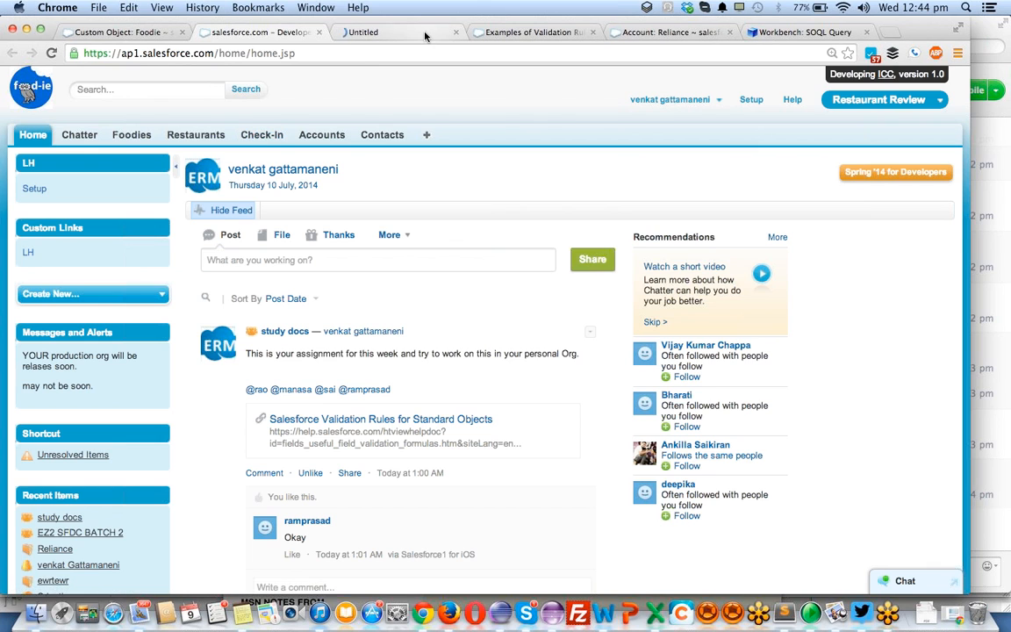
left_click(425, 36)
left_click(248, 37)
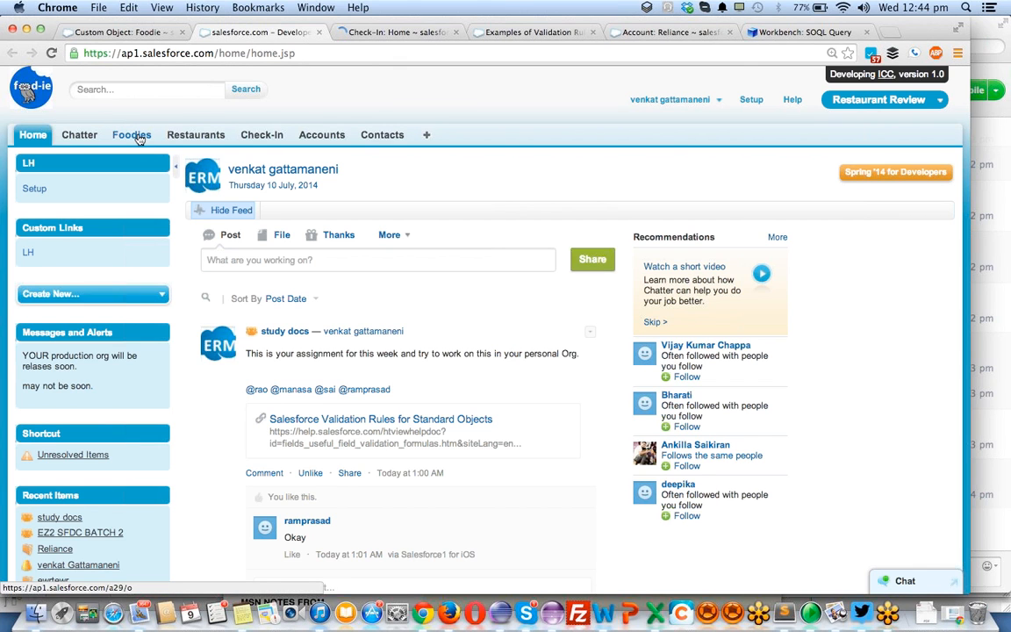
left_click(366, 33)
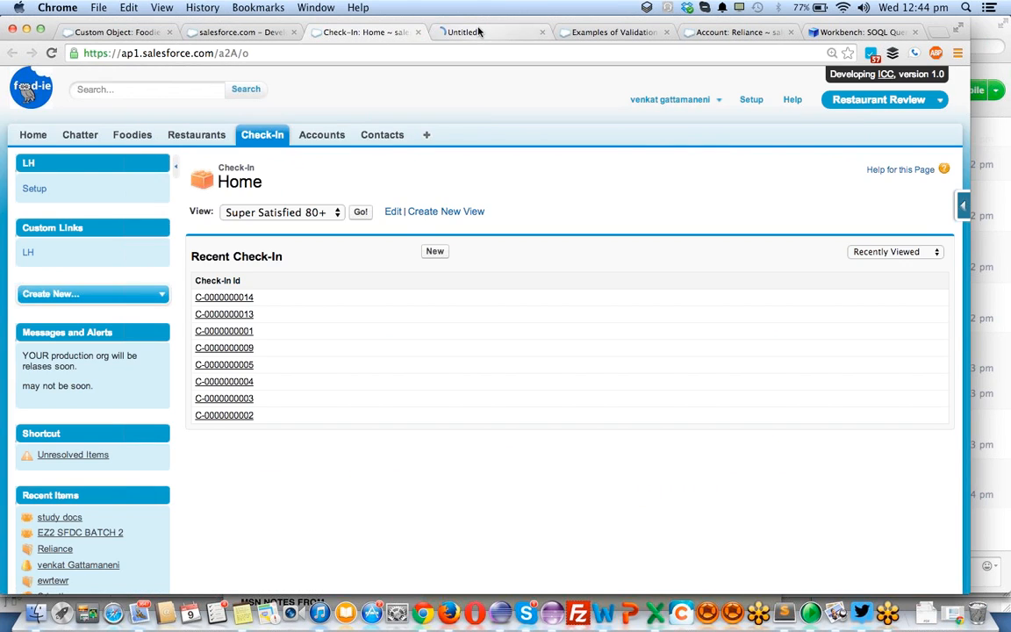
left_click(479, 33)
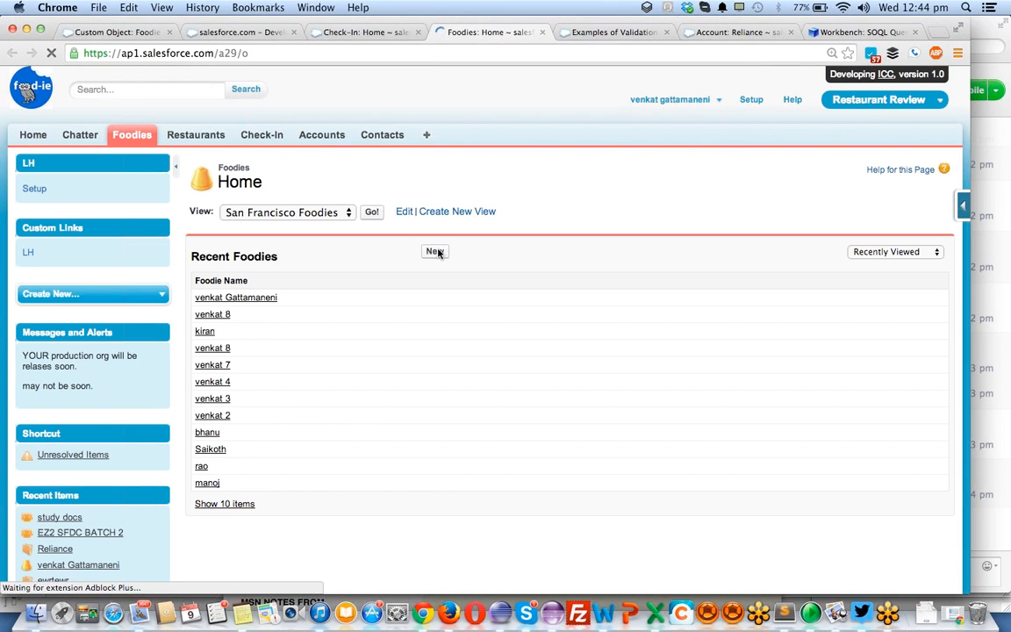
- Create a new Foodie record with only the foodie's name filled in and save it
left_click(435, 252)
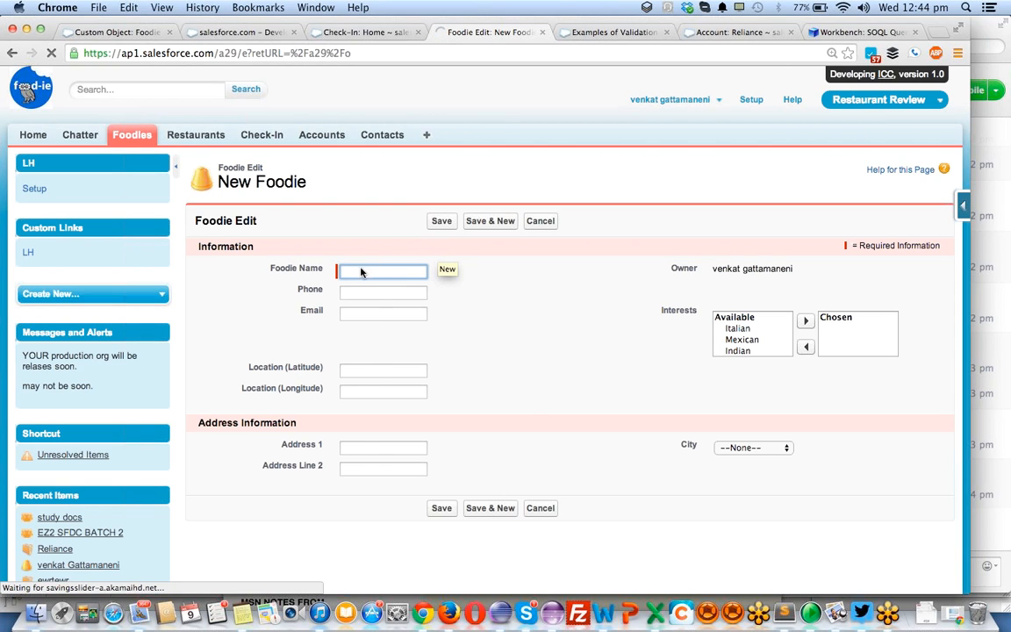
left_click(360, 271)
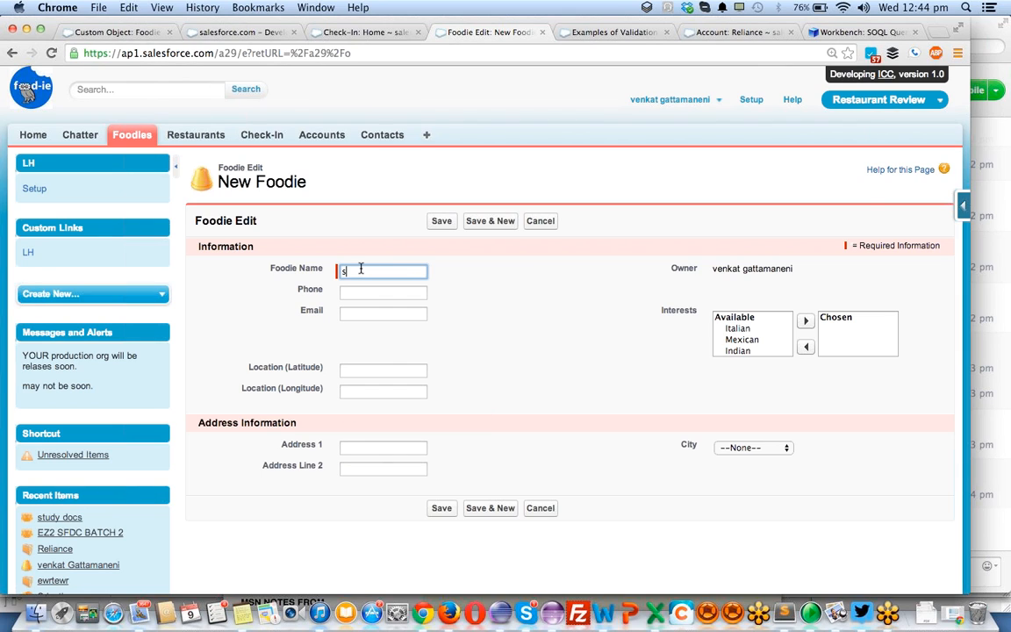
type("sundhu")
left_click(441, 222)
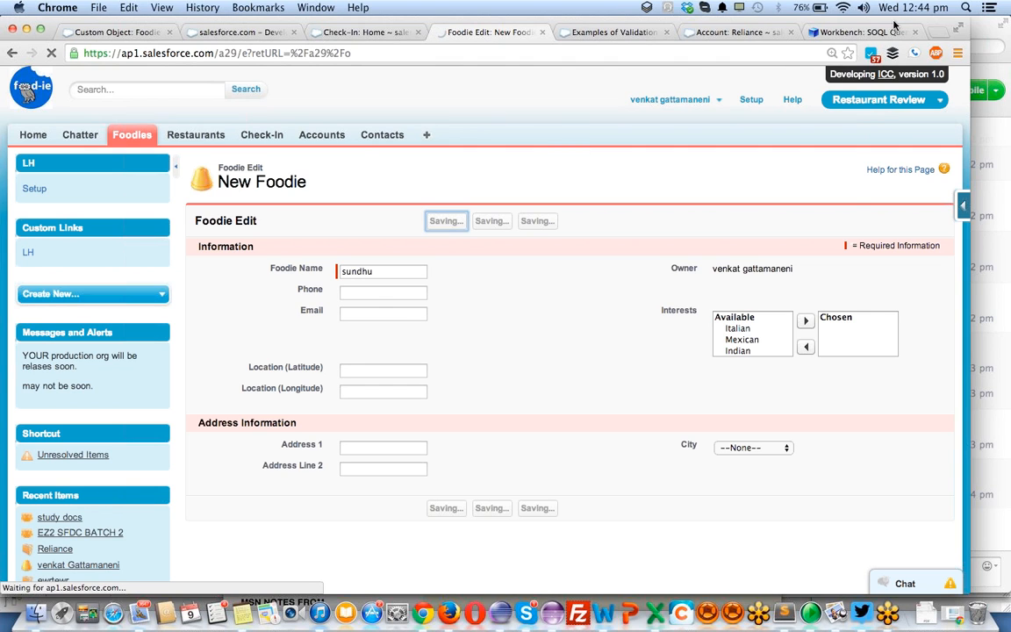
- Run the Book9__Foodie__c query in Workbench, review the new Foodie record's detail page, and return to the query page
left_click(864, 33)
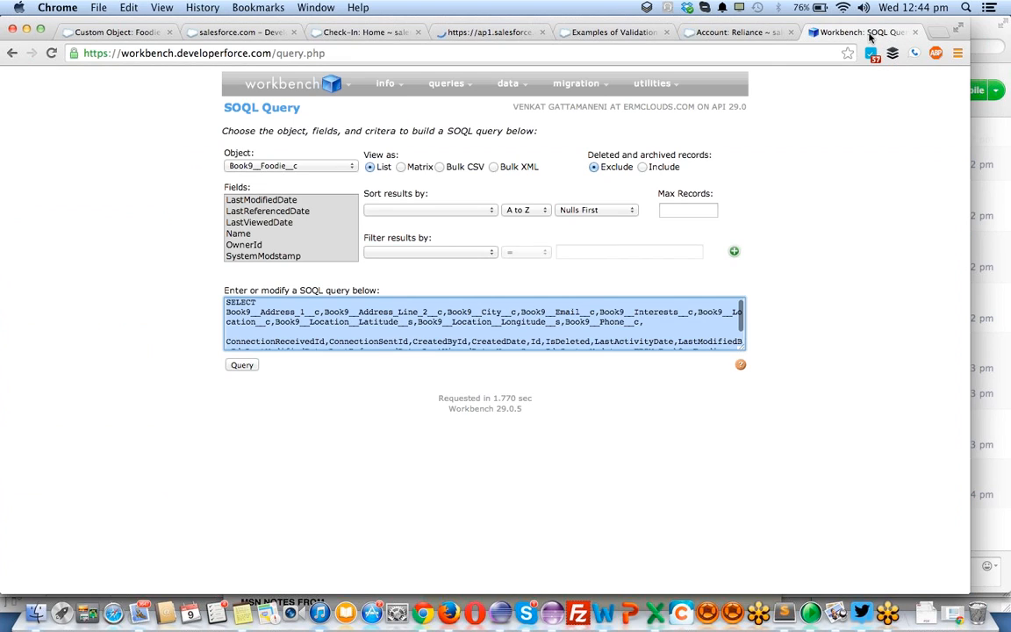
left_click(242, 365)
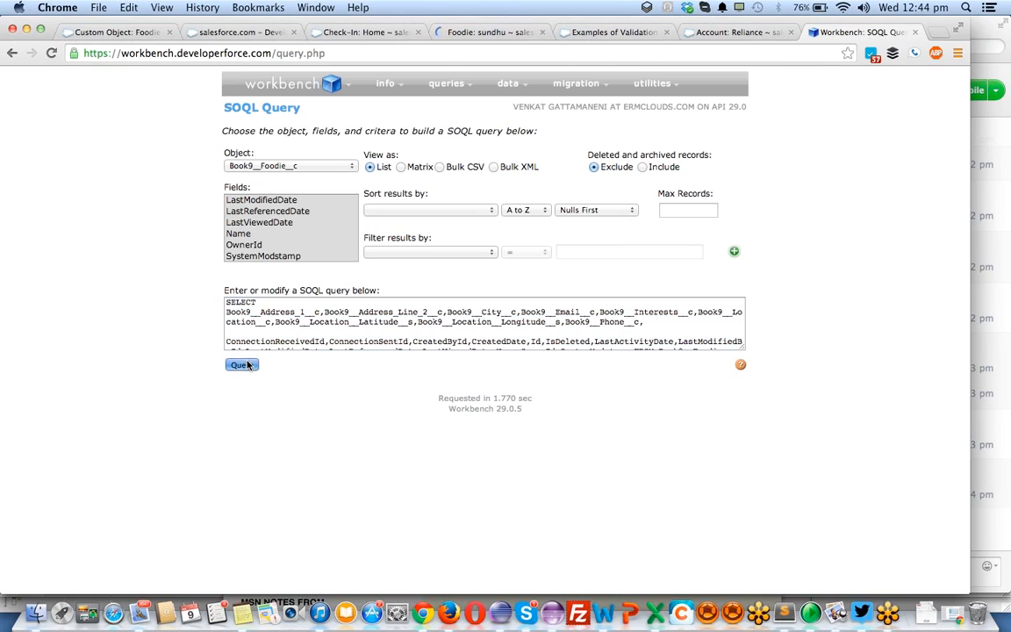
left_click(230, 303)
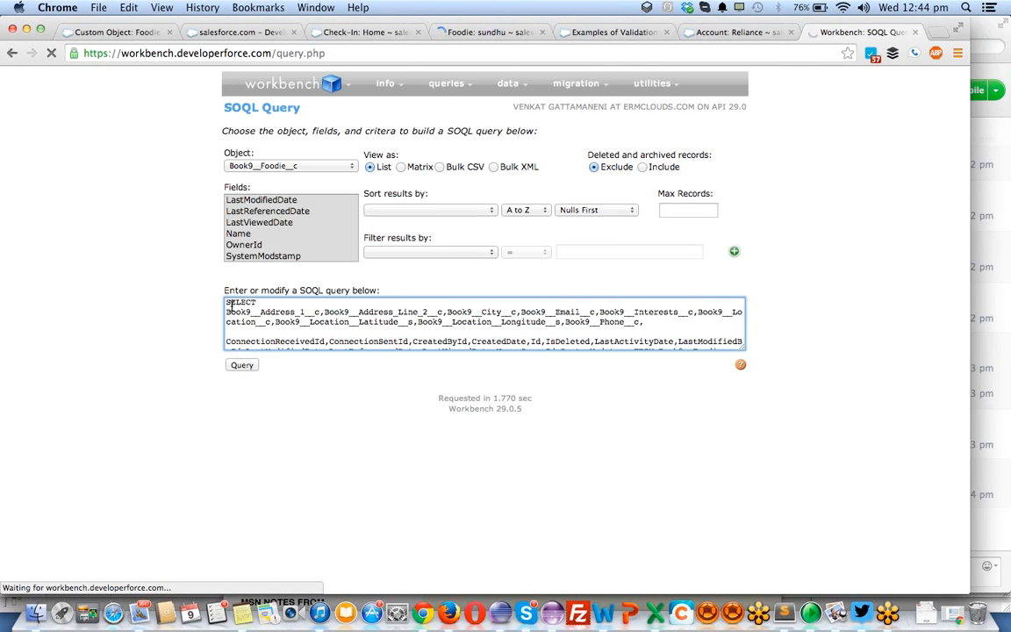
left_click(483, 30)
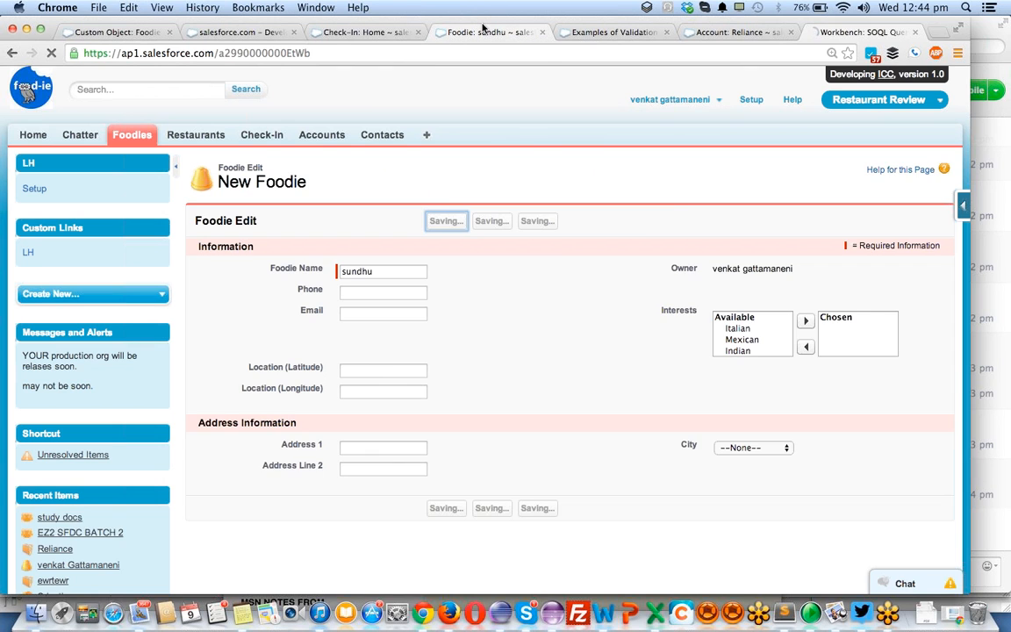
scroll(521, 366, "down", 1)
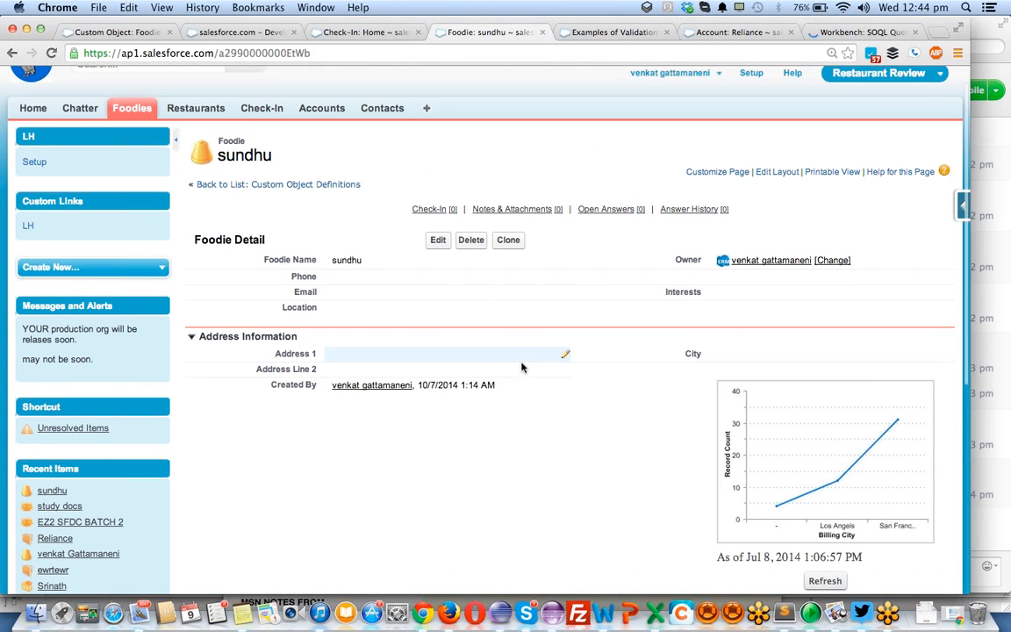
left_click(888, 35)
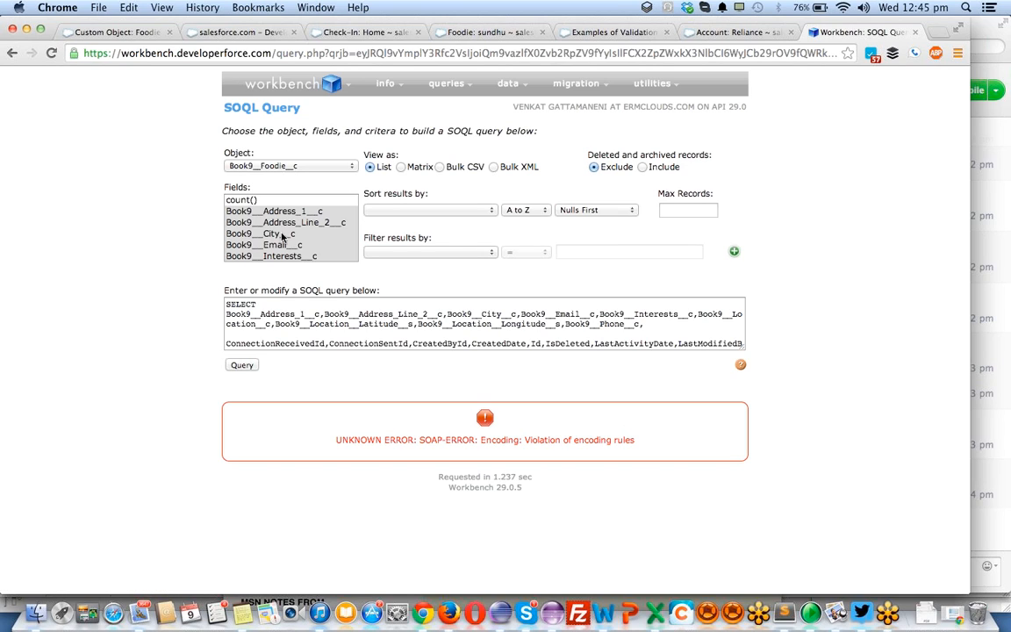
- Remove ConnectionReceivedId and ConnectionSentId from the SOQL query and run it again
left_click(347, 341)
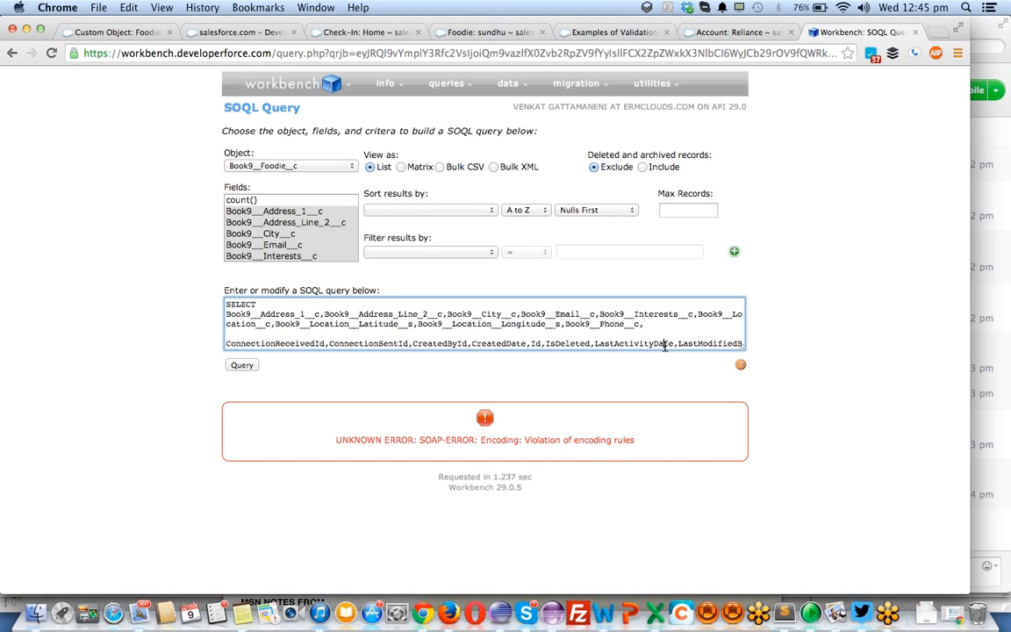
left_click_drag(665, 328, 410, 333)
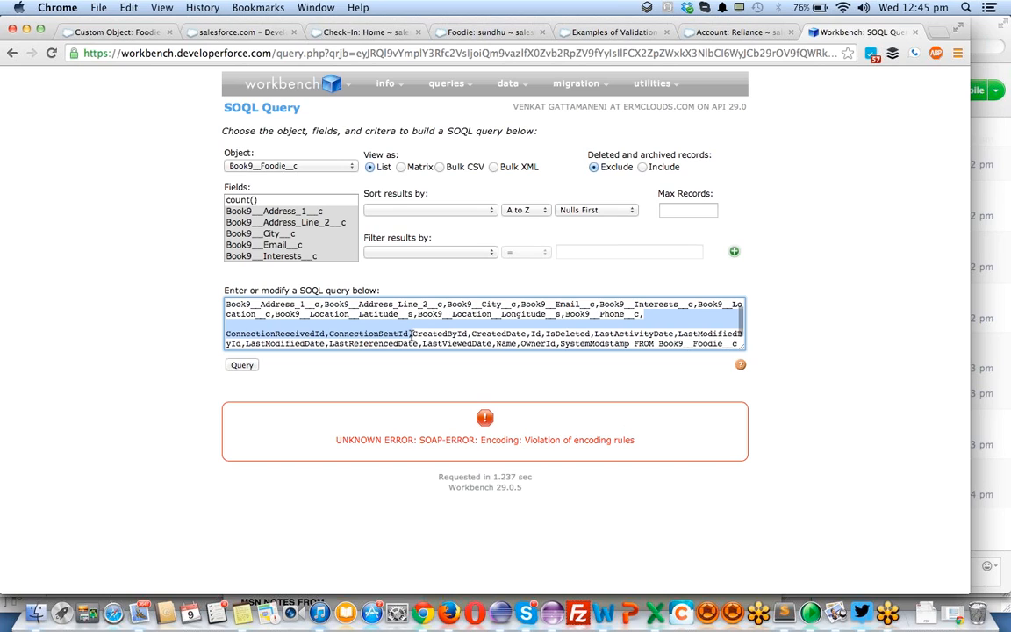
key("BackSpace")
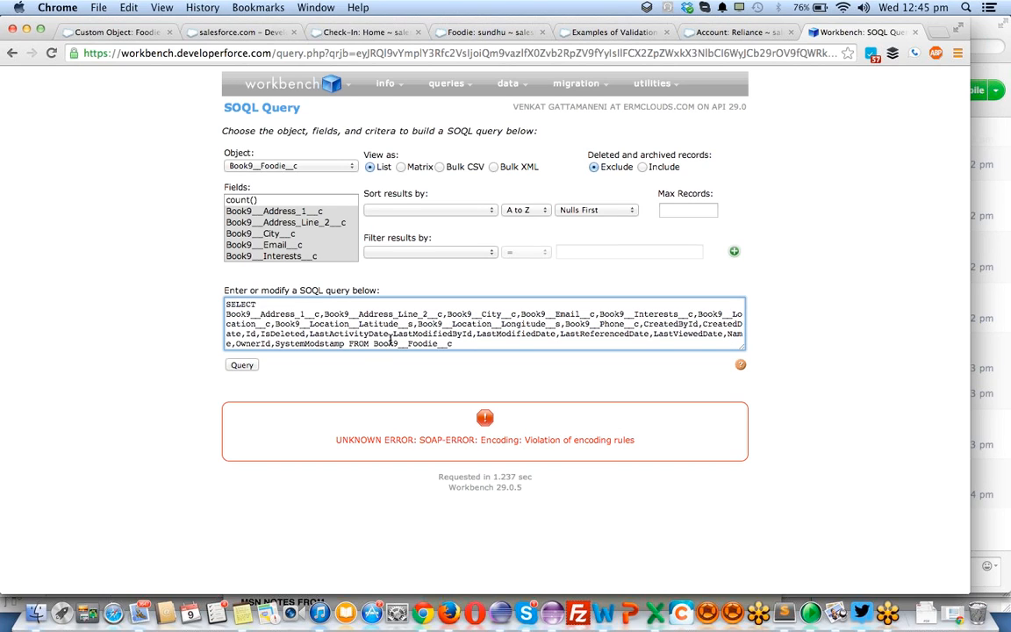
left_click(244, 363)
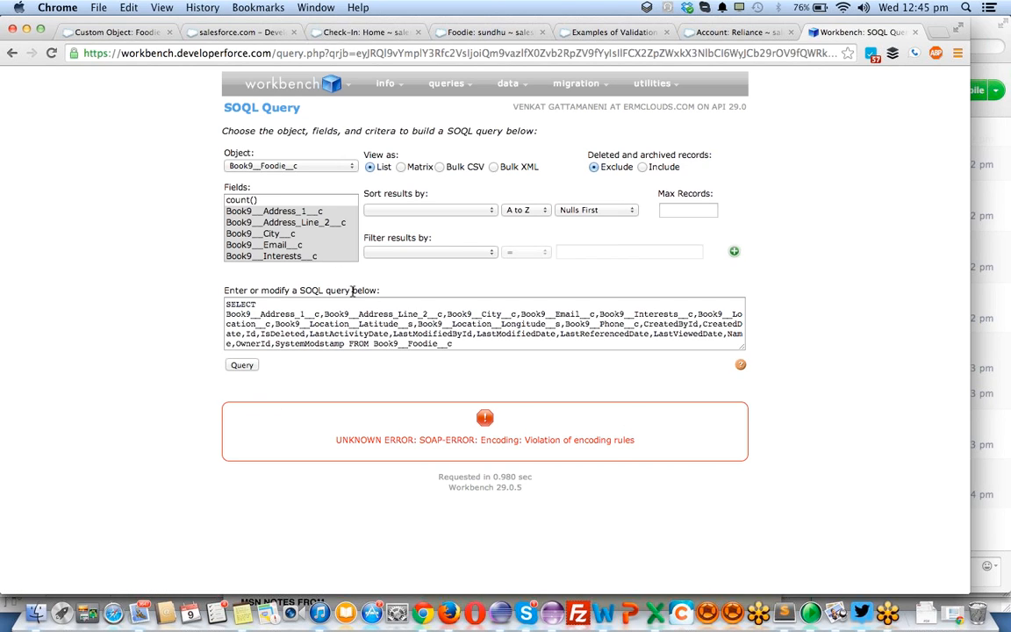
- Reselect only the custom fields from Book9__Address_1__c through Book9__Phone__c for the query
left_click(299, 212)
key("shift+Down")
key("shift+Down")
key("shift+Down")
key("shift+Down")
key("shift+Down")
key("shift+Down")
key("shift+Down")
key("shift+Down")
key("shift+Down")
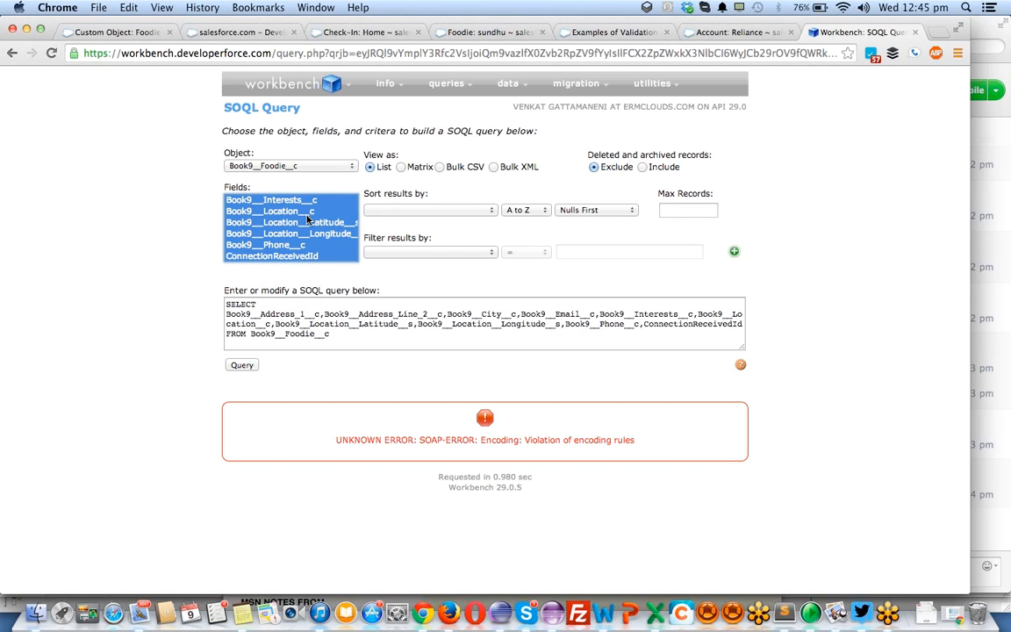
key("shift+Down")
key("shift+Down")
key("shift+Down")
key("shift+Up")
key("shift+Up")
key("shift+Up")
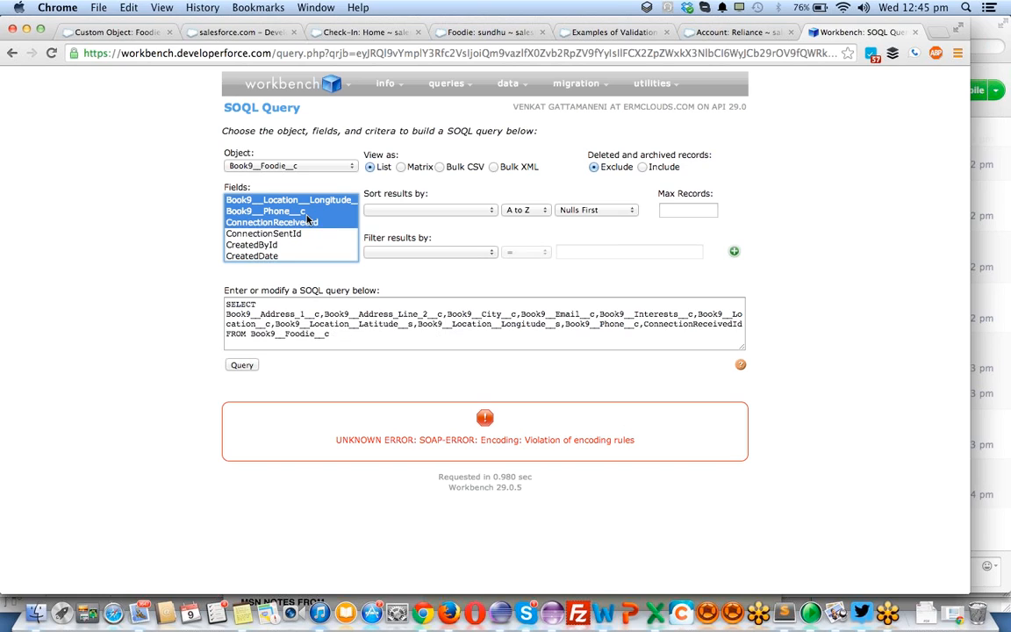
key("shift+Up")
- Extend the field selection from the custom fields through the standard field Name and run the query
scroll(312, 221, "down", 2)
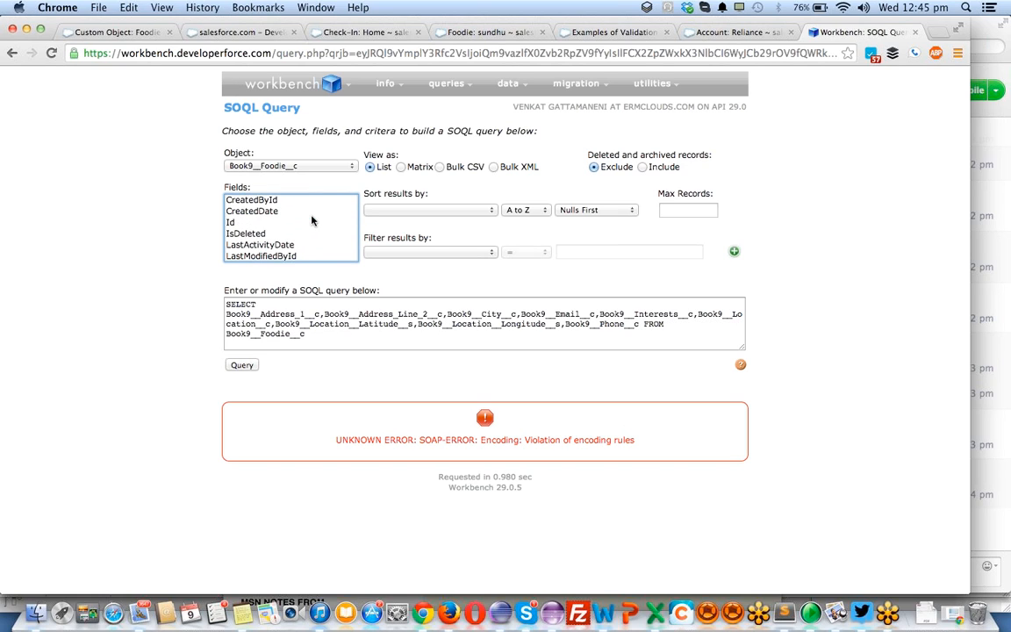
scroll(312, 221, "down", 1)
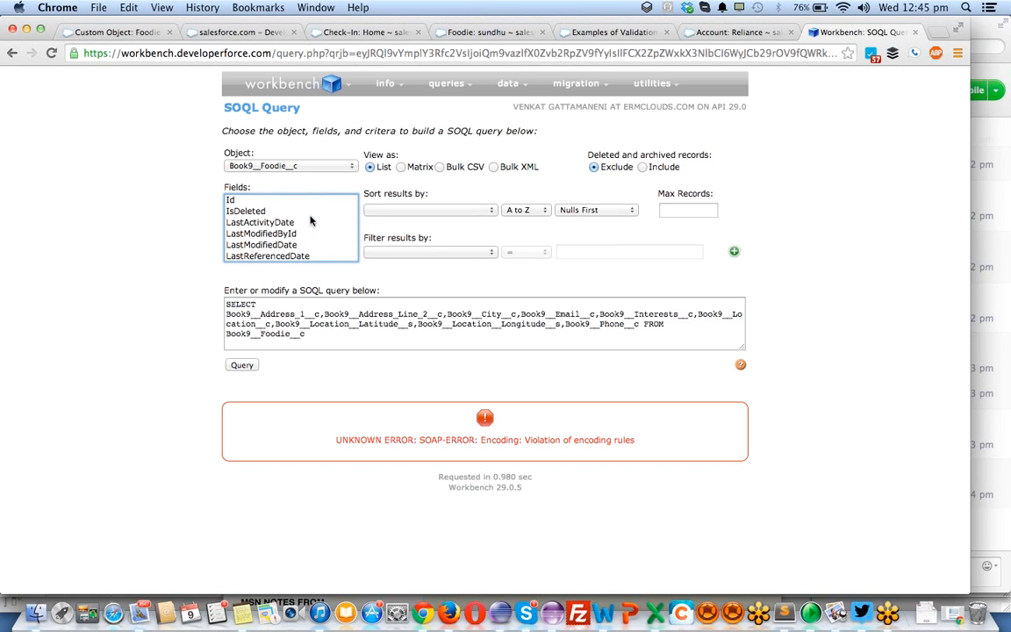
left_click(288, 200, "shift")
left_click(288, 210, "shift")
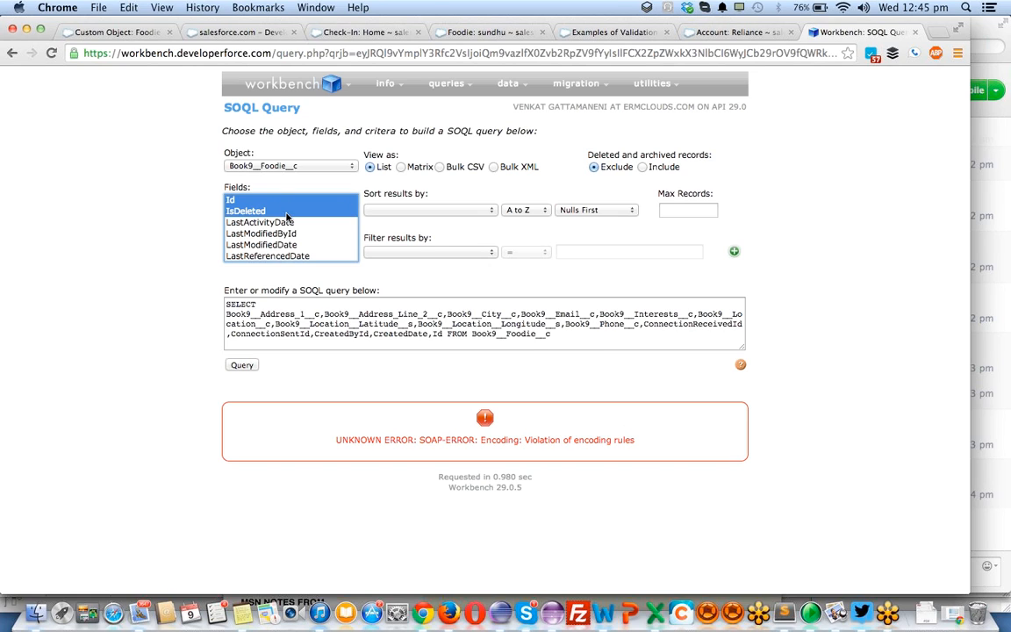
scroll(295, 228, "down", 2)
left_click(282, 234, "shift")
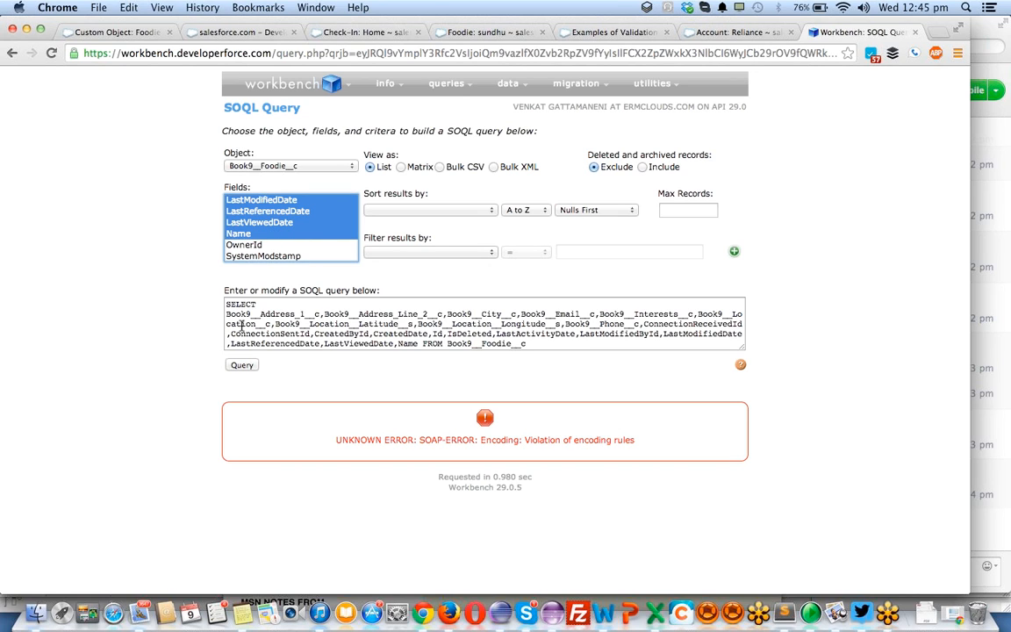
left_click(243, 365)
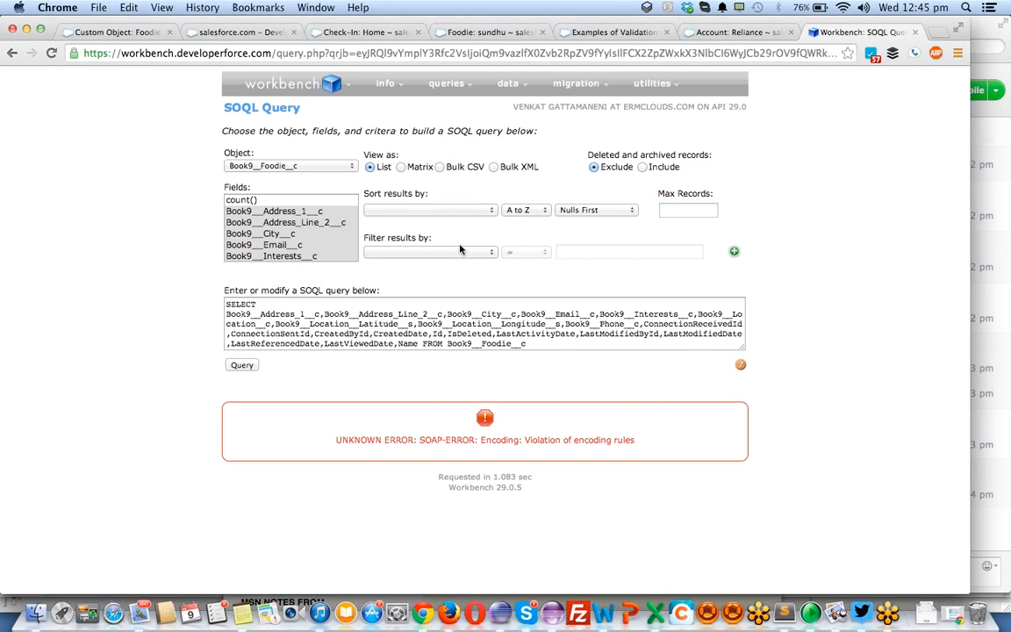
- Reduce the query to the Id field of Book9__Foodie__c and add ", name" after Id in the query text
left_click(354, 305)
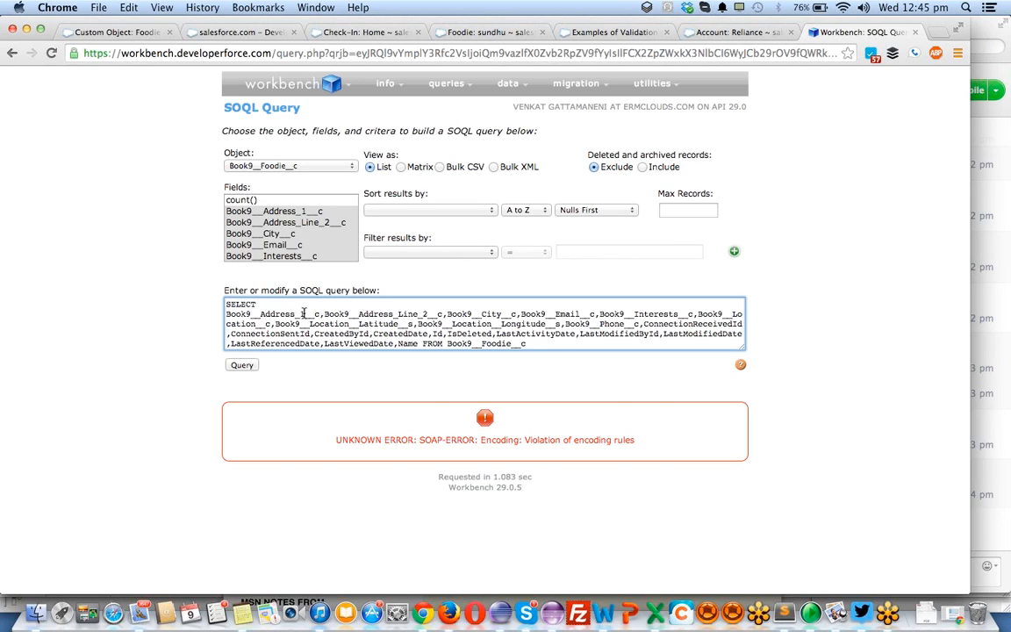
left_click(279, 245)
scroll(304, 245, "down", 2)
scroll(304, 246, "down", 4)
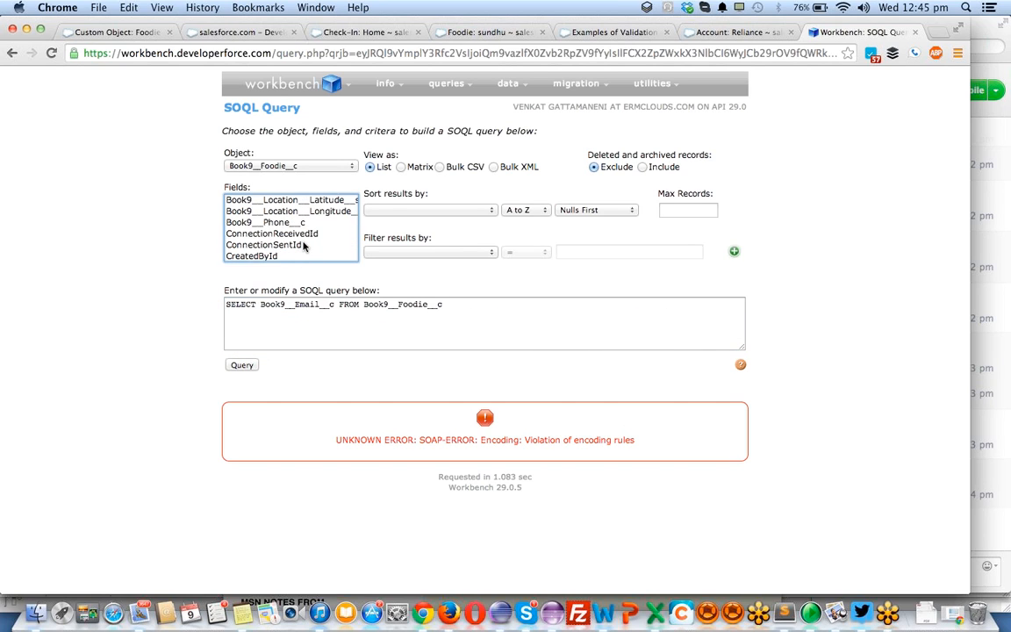
left_click(305, 211)
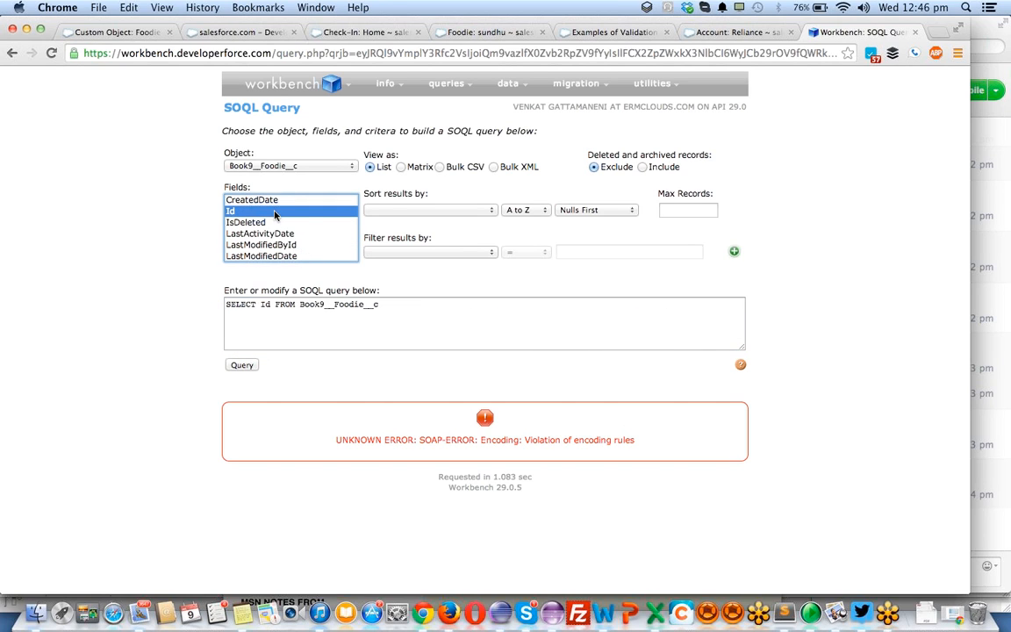
scroll(306, 215, "down", 2)
scroll(306, 216, "down", 1)
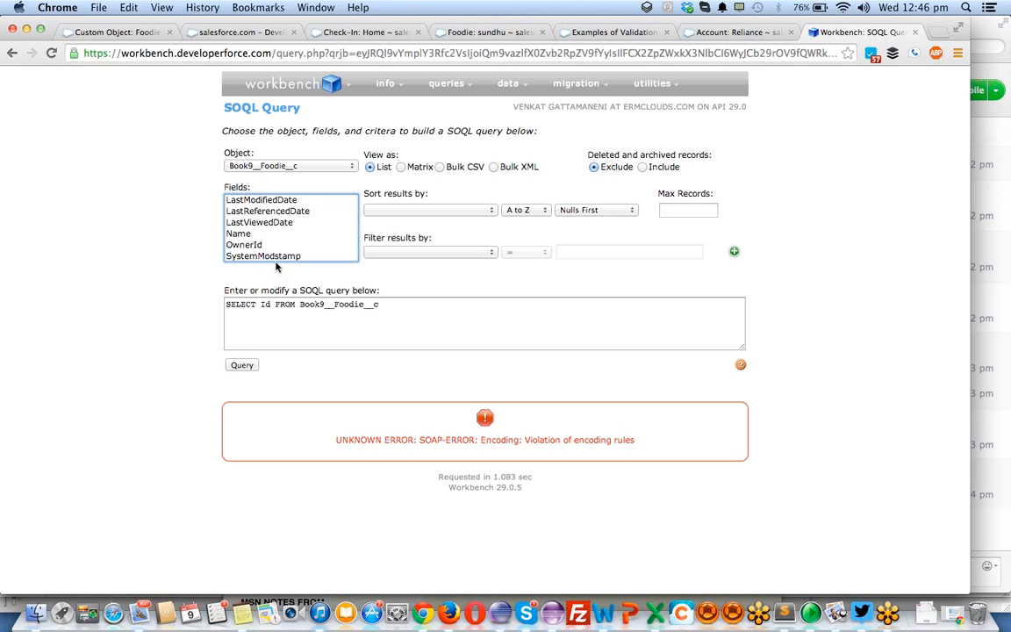
left_click(272, 303)
type(", name")
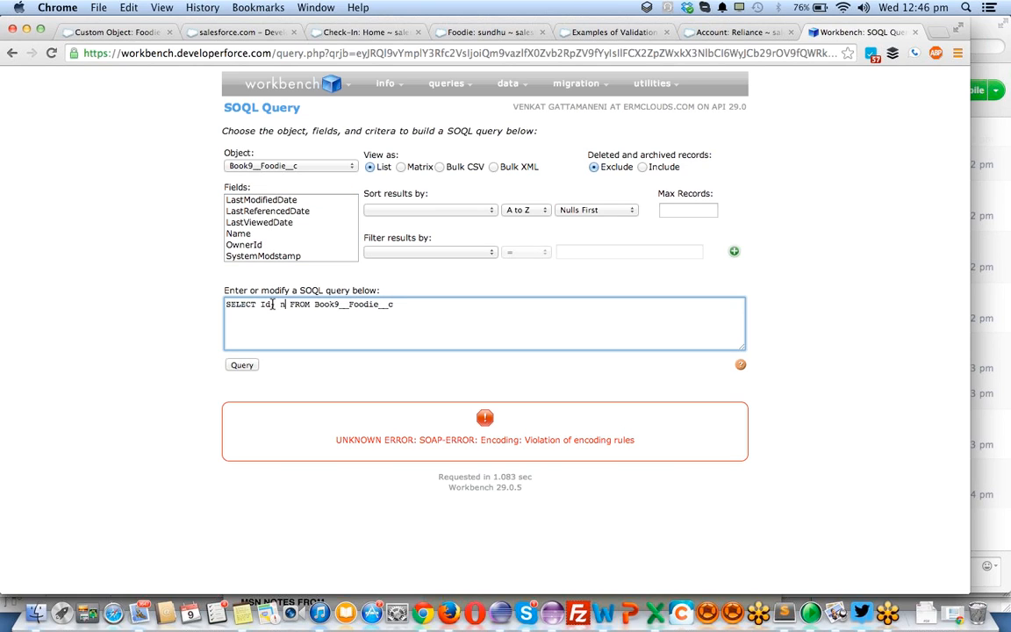
type(", owner")
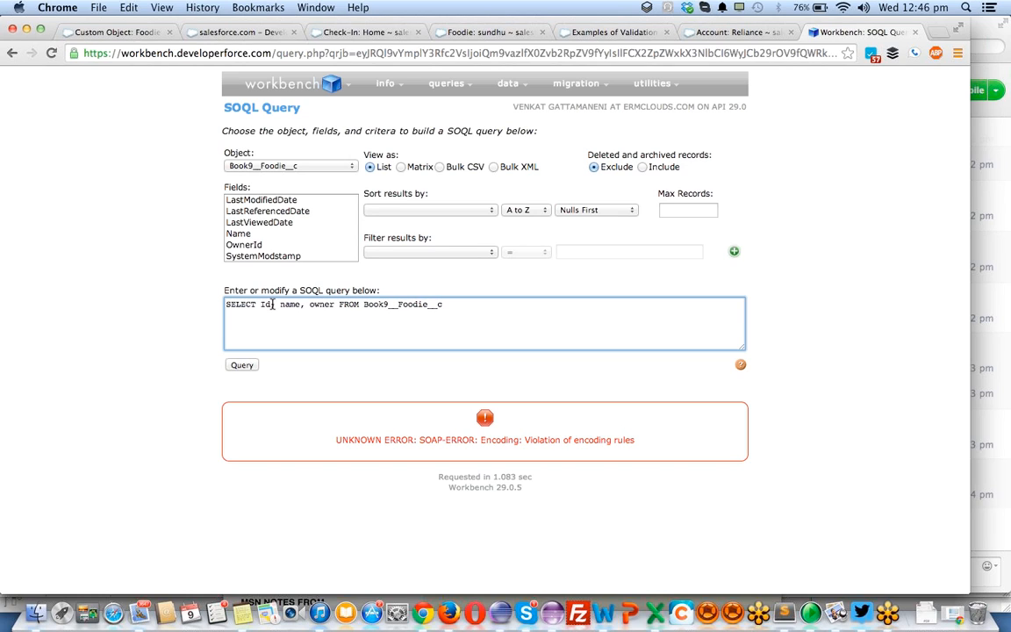
type("id")
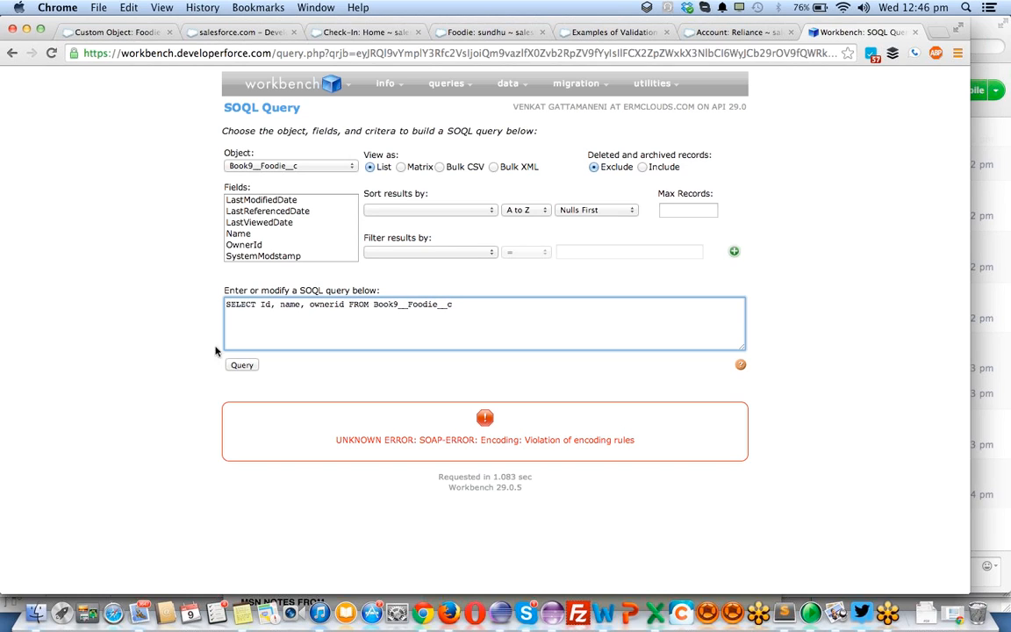
- Complete the SOQL query as SELECT Id, name, ownerid FROM Book9__Foodie__c and run it
left_click(240, 366)
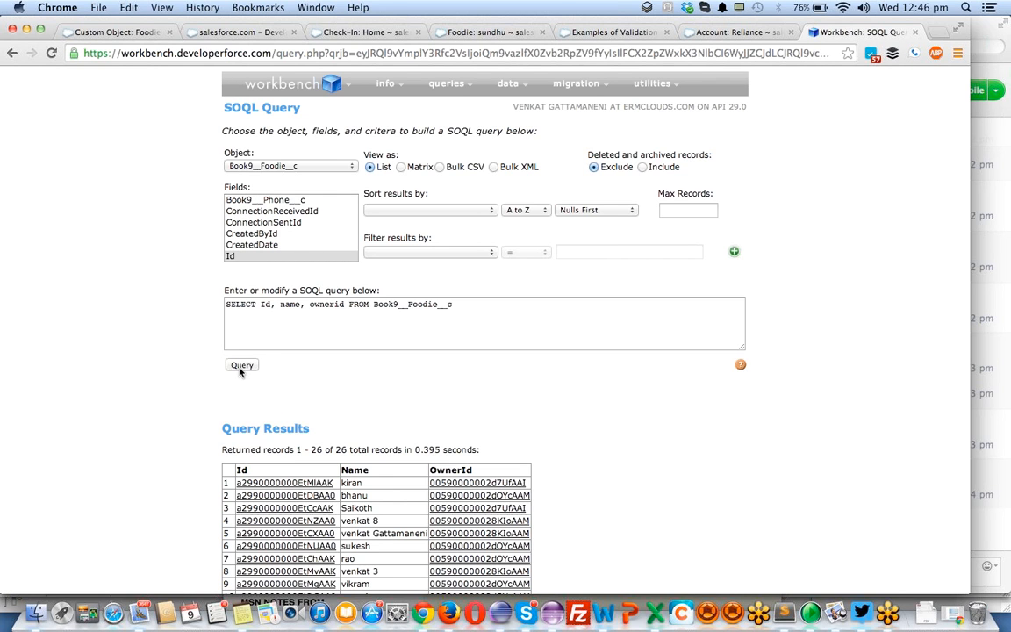
scroll(239, 370, "down", 5)
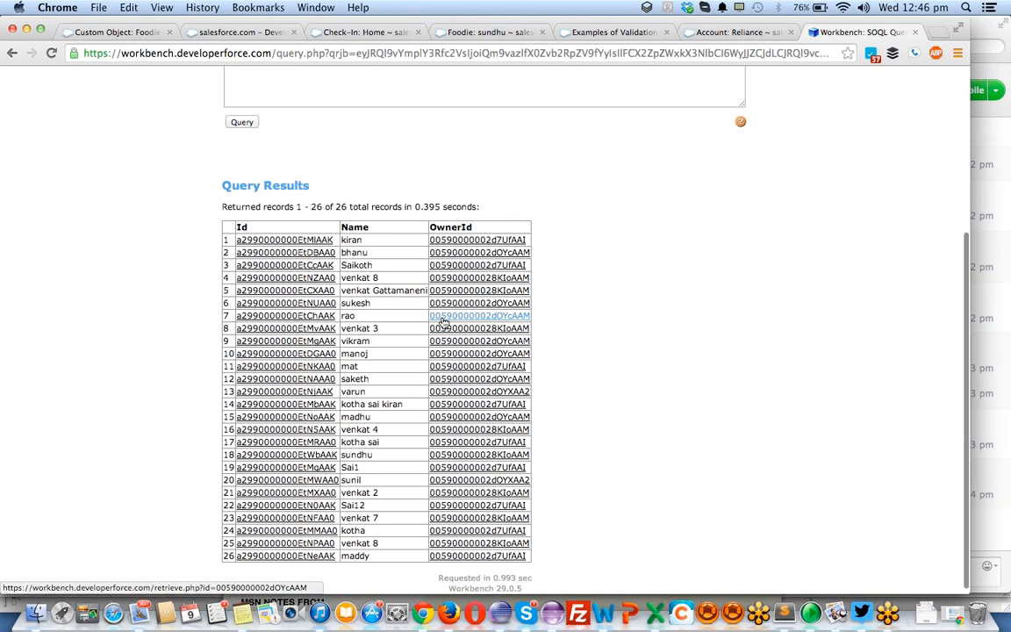
right_click(303, 244)
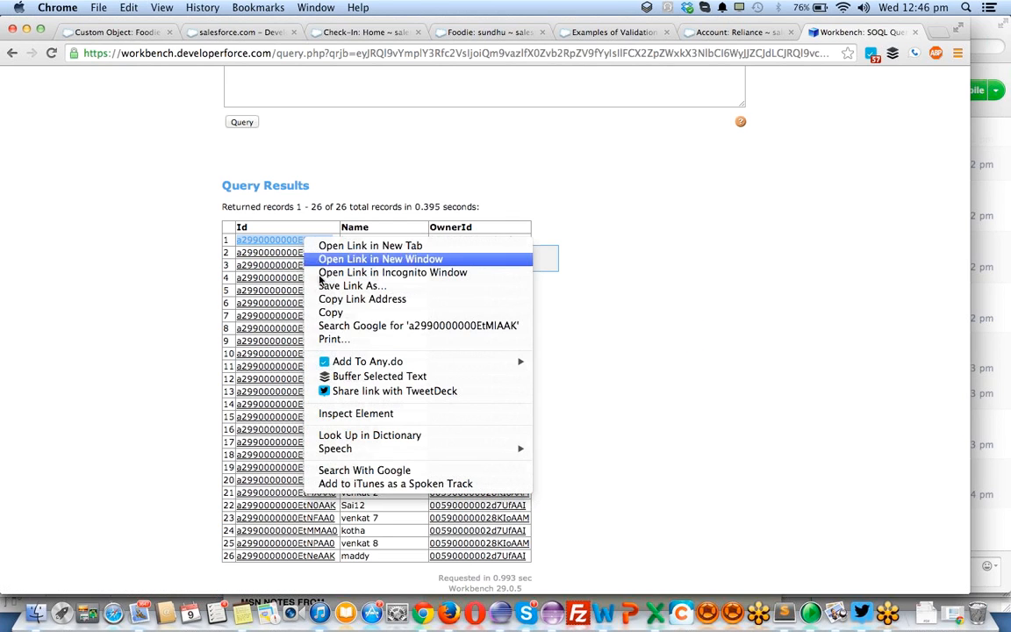
left_click(333, 312)
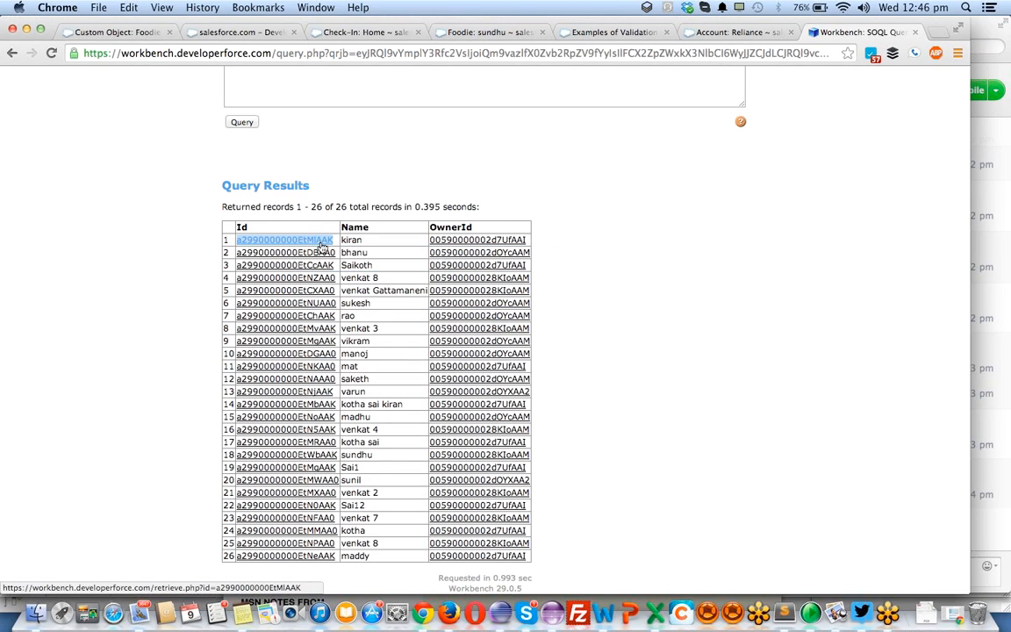
left_click(235, 32)
left_click_drag(218, 53, 360, 57)
key("BackSpace")
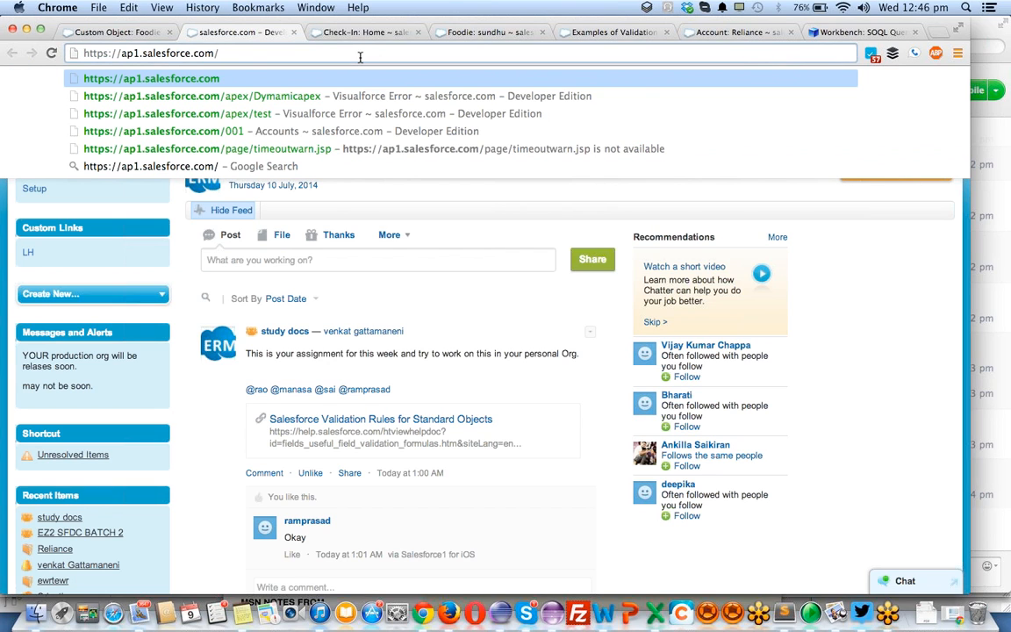
key("super+v")
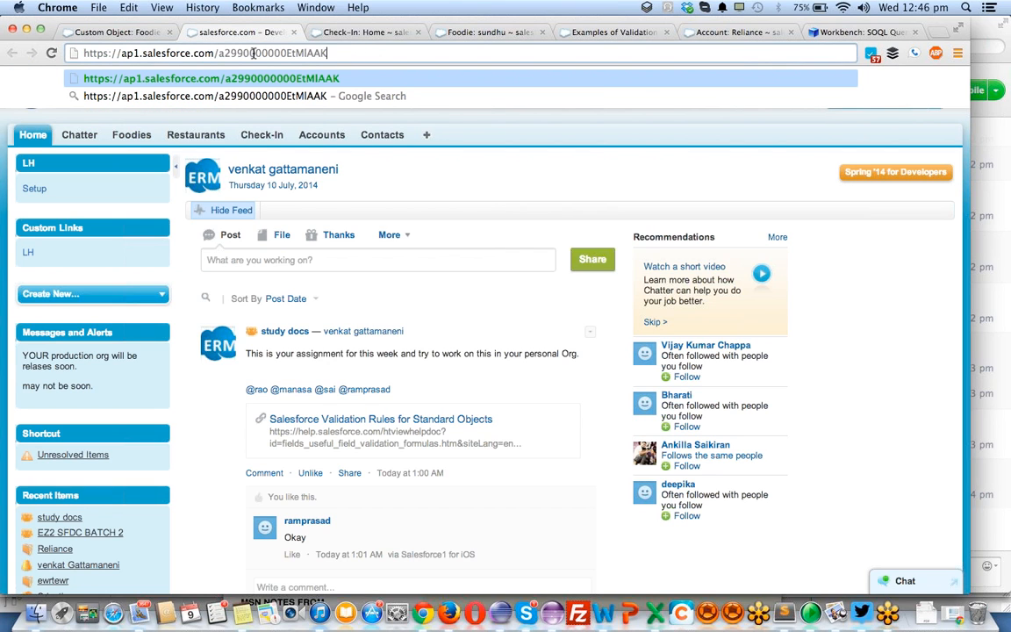
left_click_drag(236, 53, 265, 54)
left_click(342, 54)
key("Return")
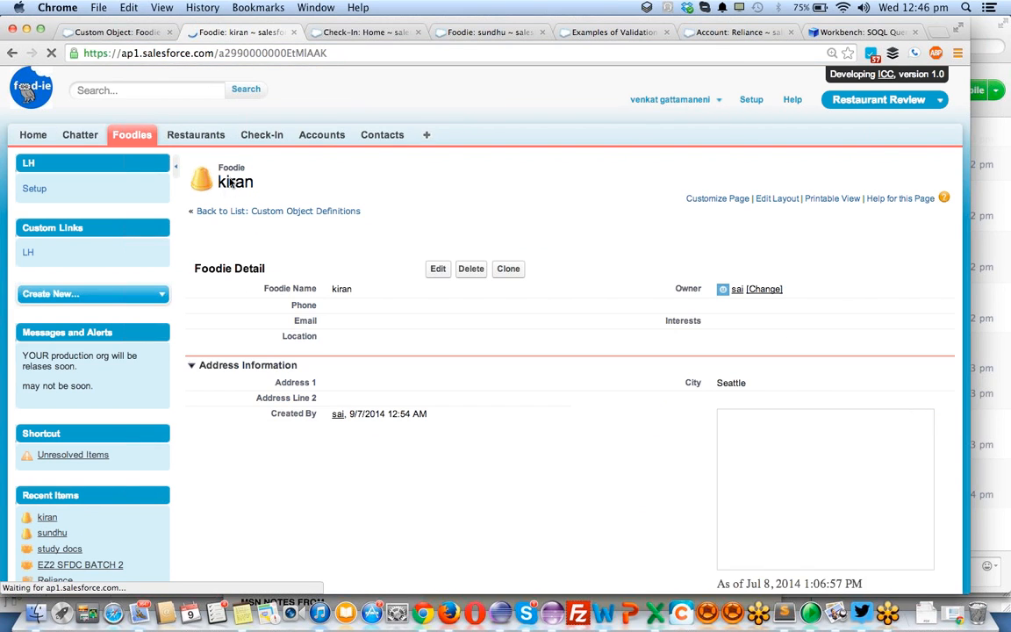
- Return to the Workbench query results and copy the OwnerId of the first record
left_click(849, 33)
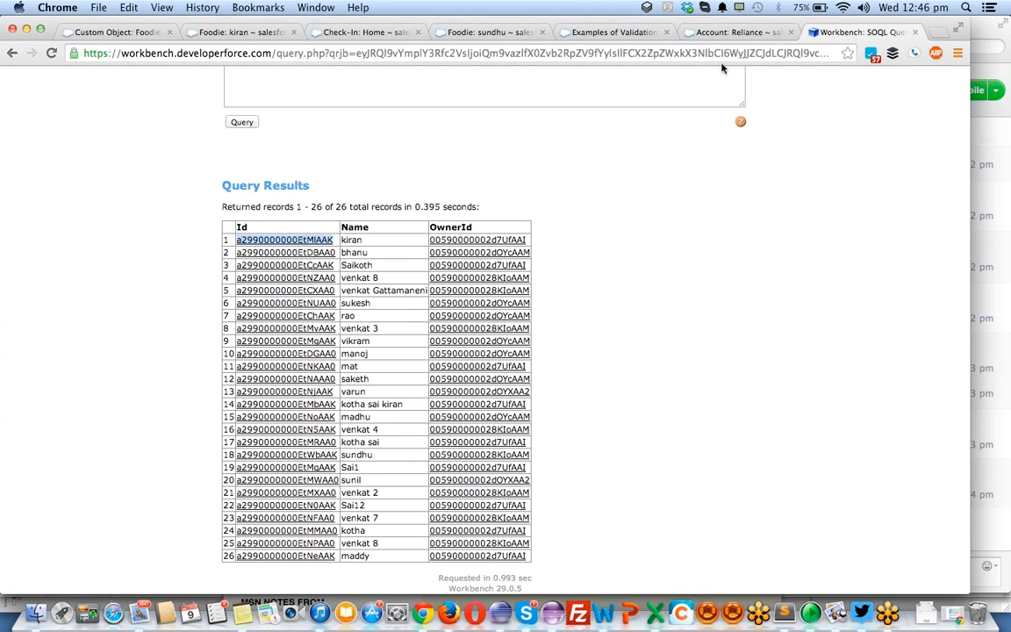
double_click(329, 240)
mouse_move(300, 240)
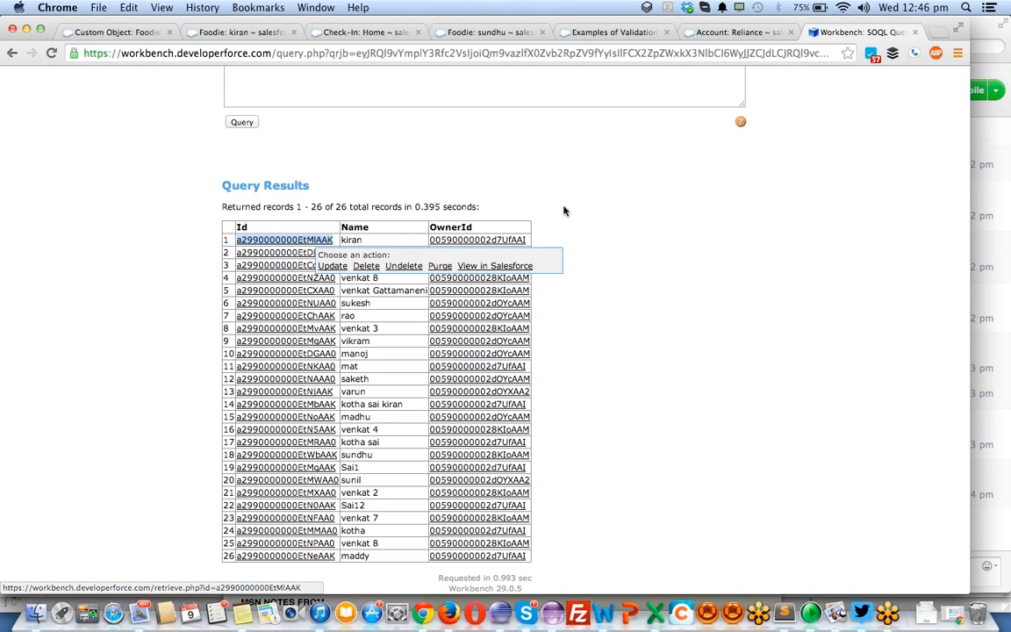
mouse_move(524, 240)
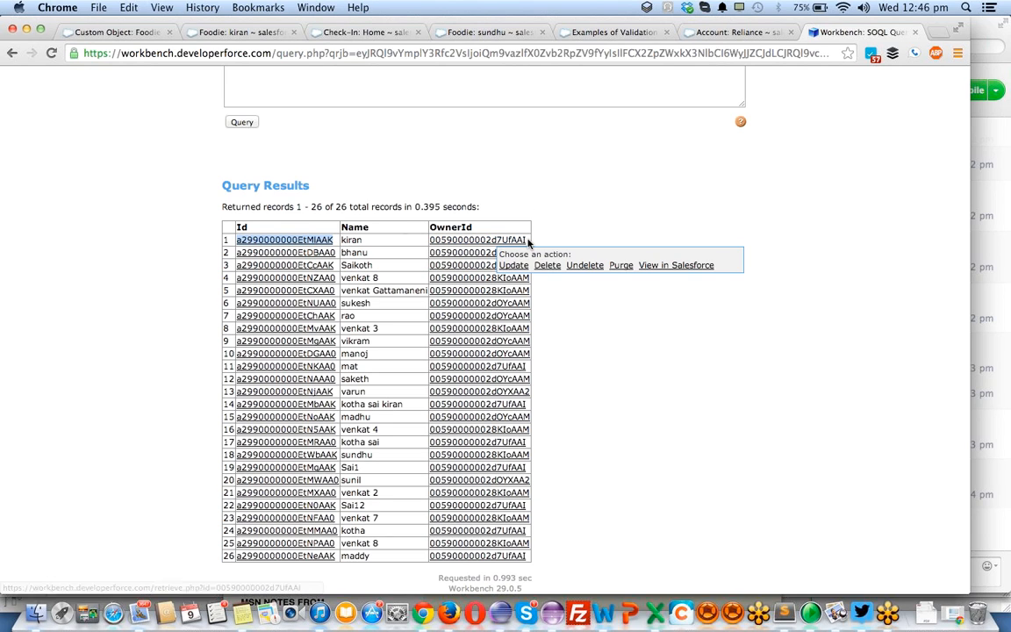
left_click_drag(527, 240, 433, 244)
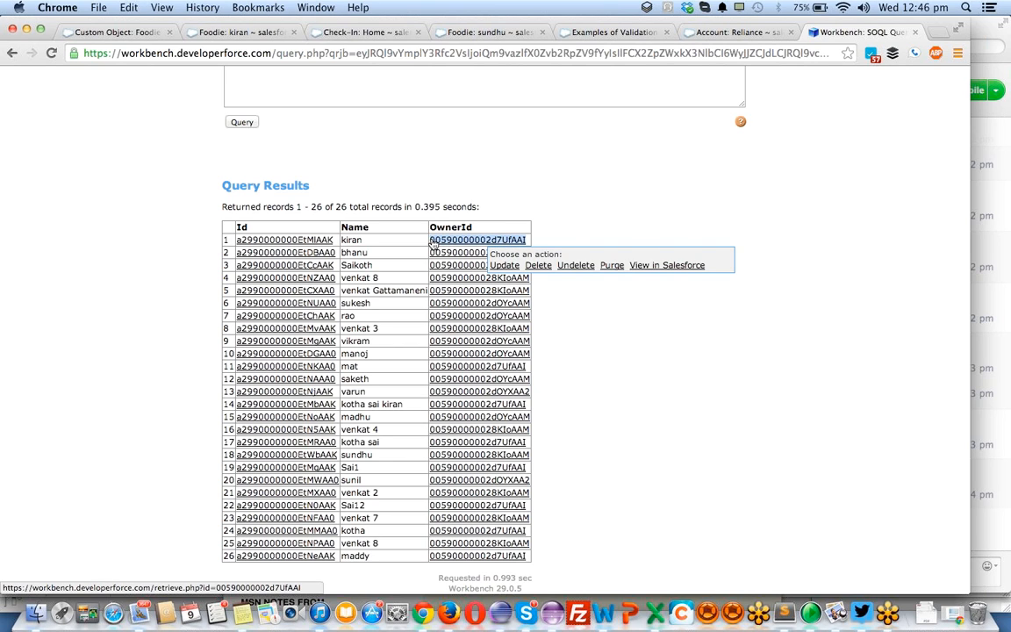
- Examine the record Id in the address of the Foodie record opened from the query results
left_click(233, 33)
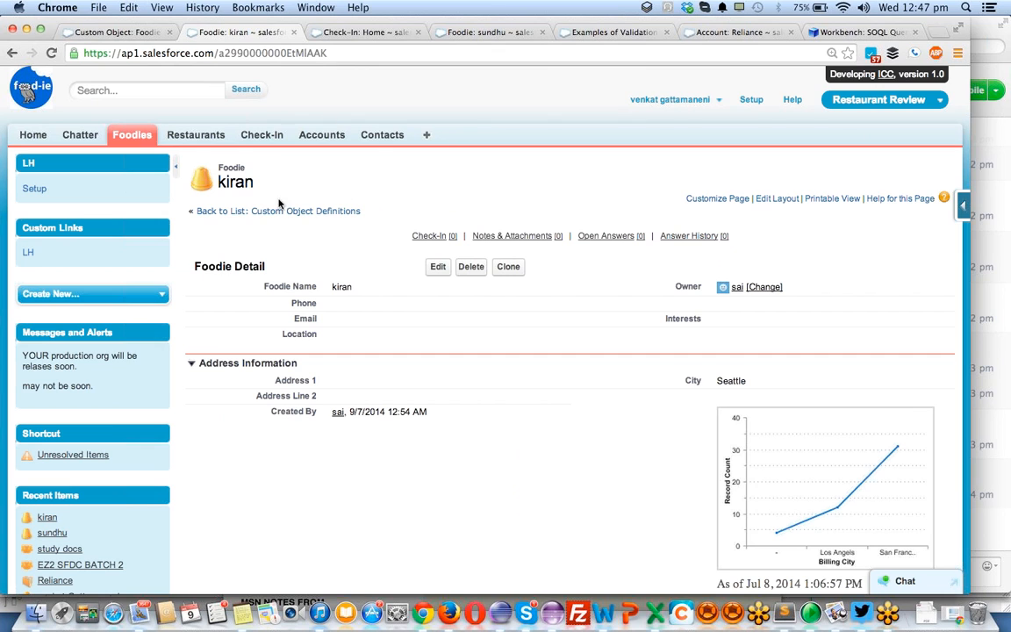
left_click(254, 53)
double_click(254, 53)
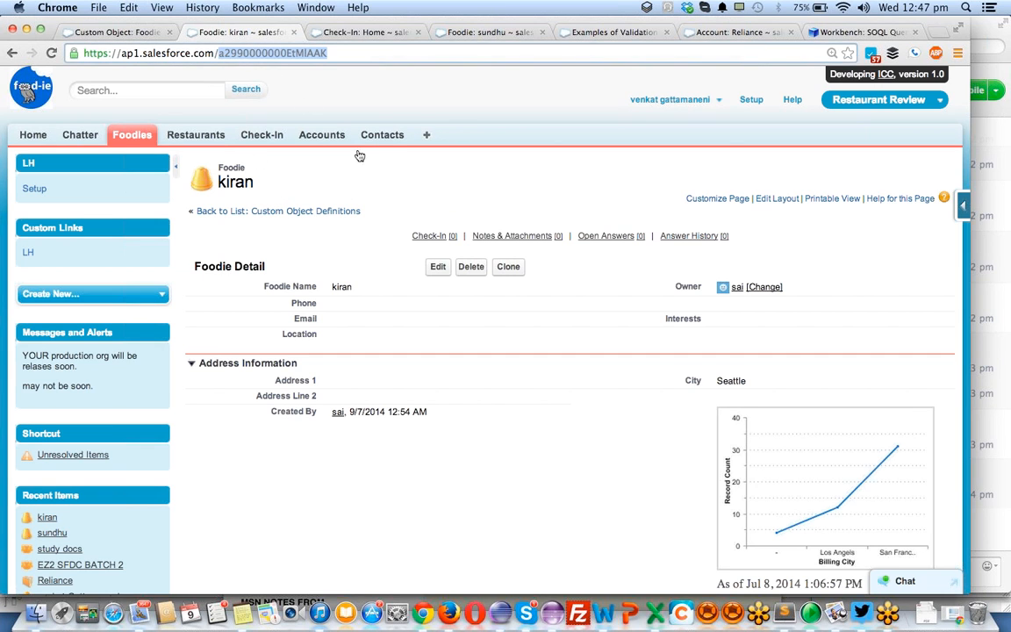
scroll(410, 225, "down", 3)
scroll(410, 225, "up", 3)
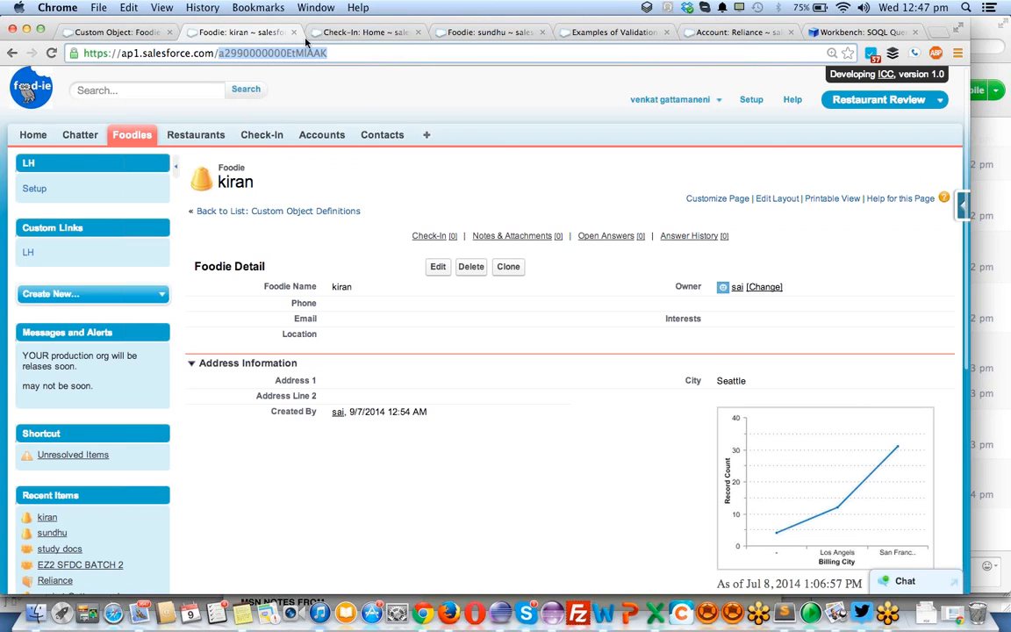
- Open Foodies in a separate browser tab and replace a29/o in its address with the copied OwnerId to load the owner's profile
left_click(117, 131, "super")
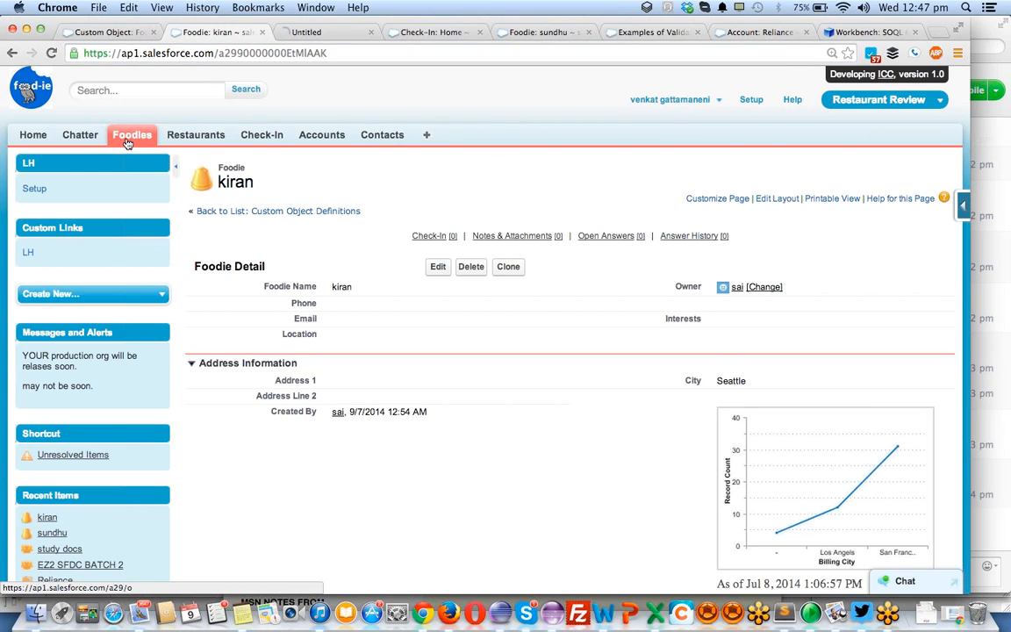
left_click(308, 33)
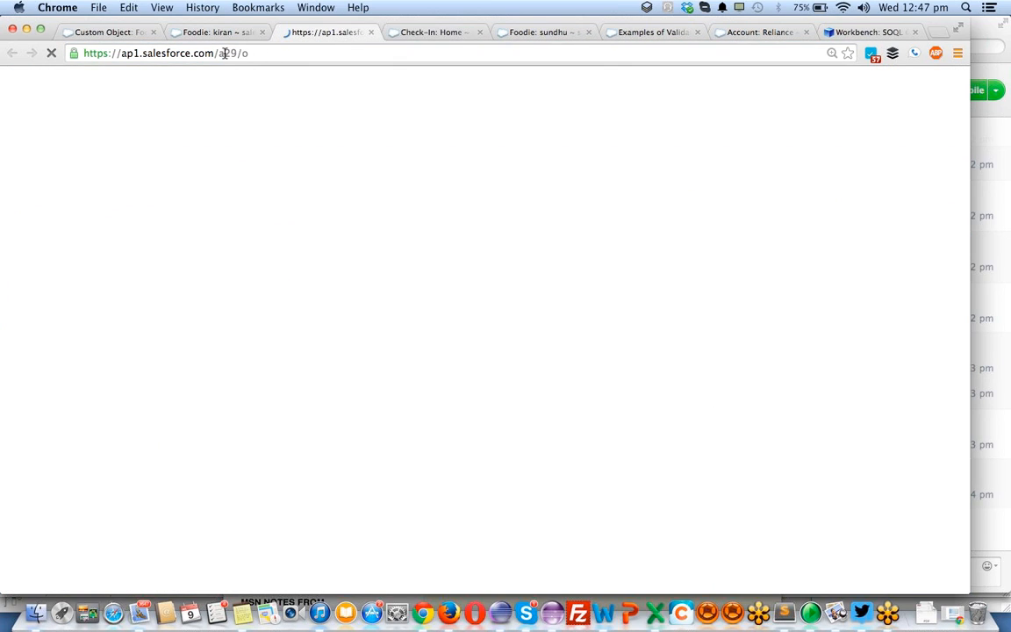
left_click_drag(216, 54, 264, 63)
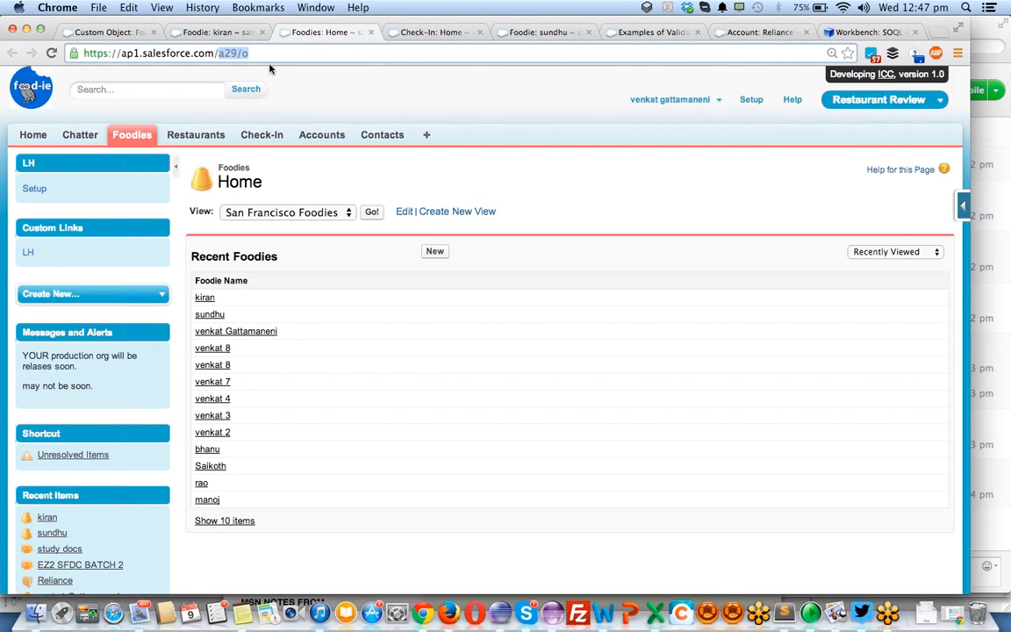
key("super+v")
key("Return")
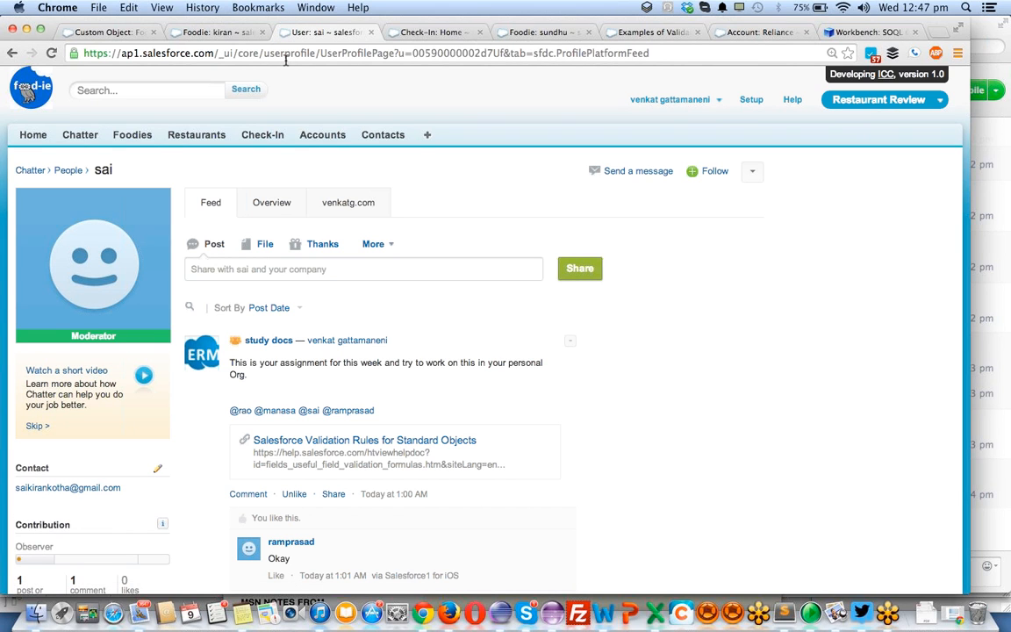
- Compare the Foodie record's Created By and Last Modified By details with the owner's user profile page
left_click(225, 33)
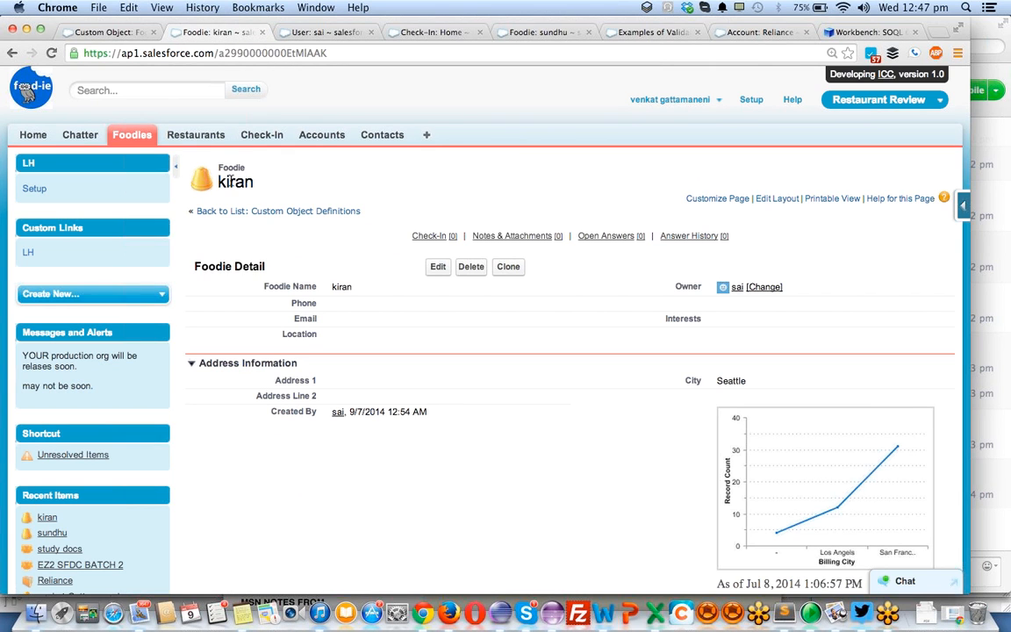
scroll(343, 212, "down", 5)
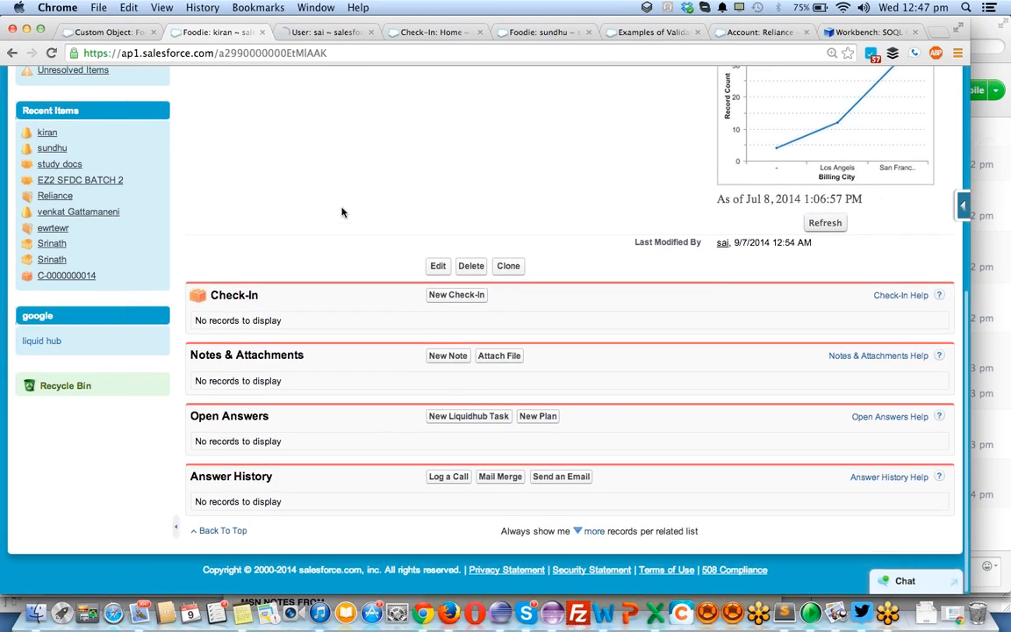
scroll(591, 270, "up", 1)
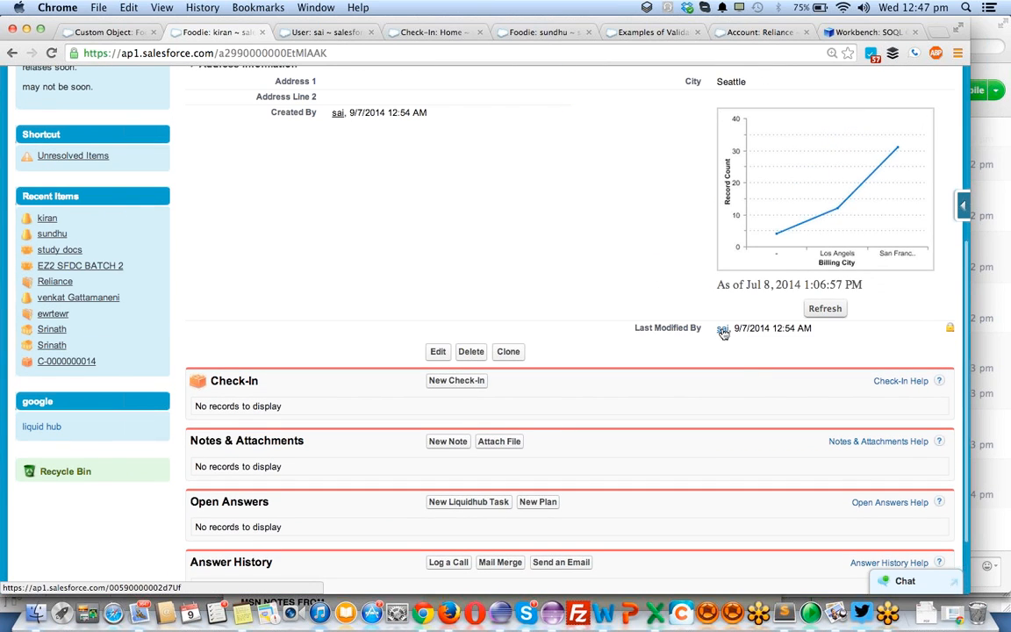
left_click(343, 34)
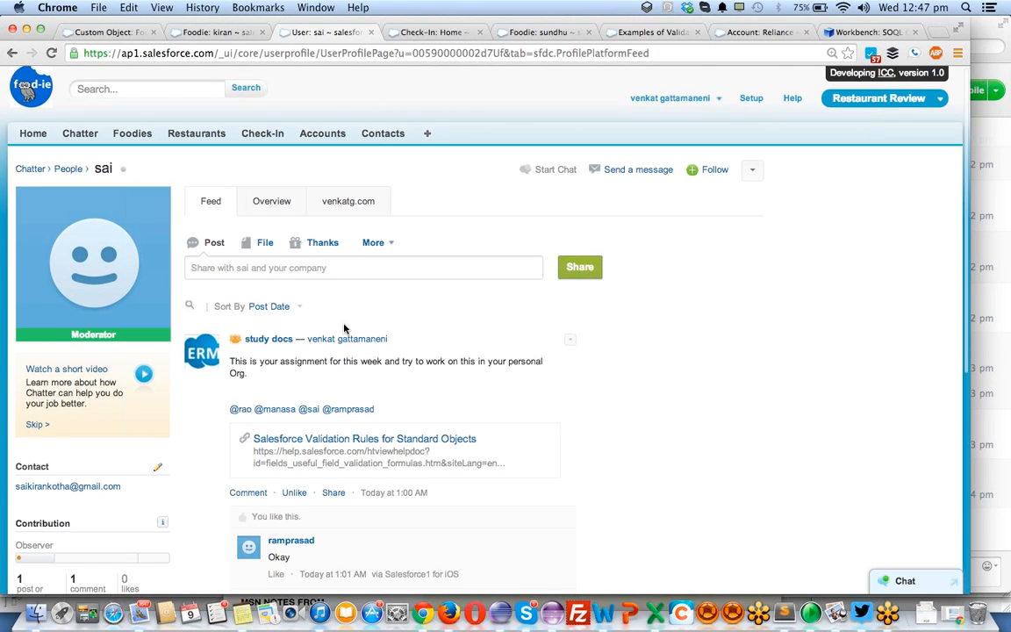
scroll(45, 406, "down", 3)
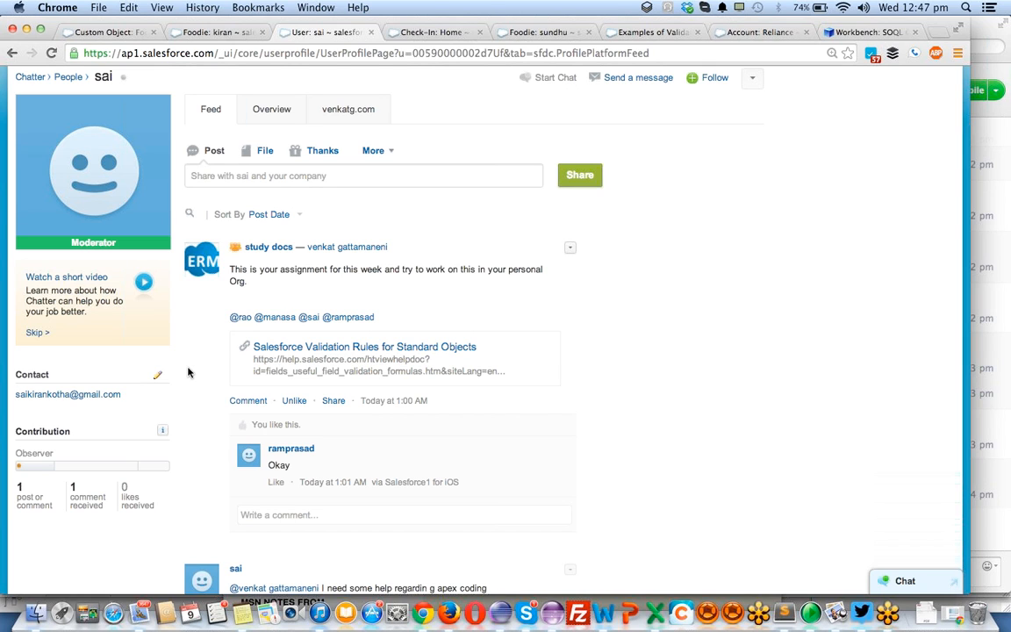
- Switch to Sublime Text and highlight the standard fields LastModifiedDate, LastModifiedById, CreatedById, CreatedDate and IsDeleted one after another
key("super+Tab")
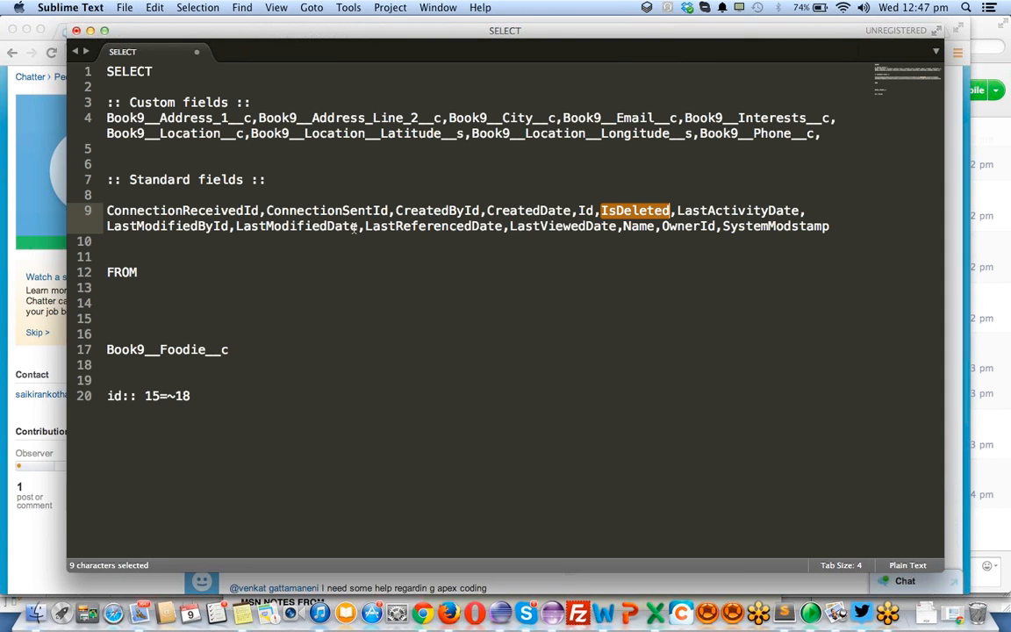
left_click(391, 227)
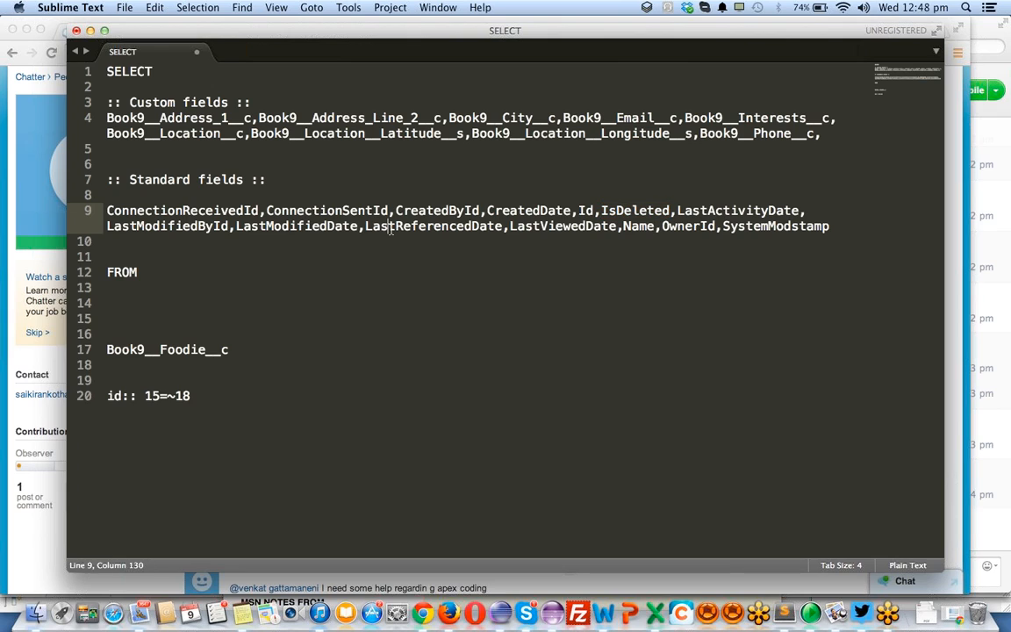
double_click(268, 226)
double_click(197, 227)
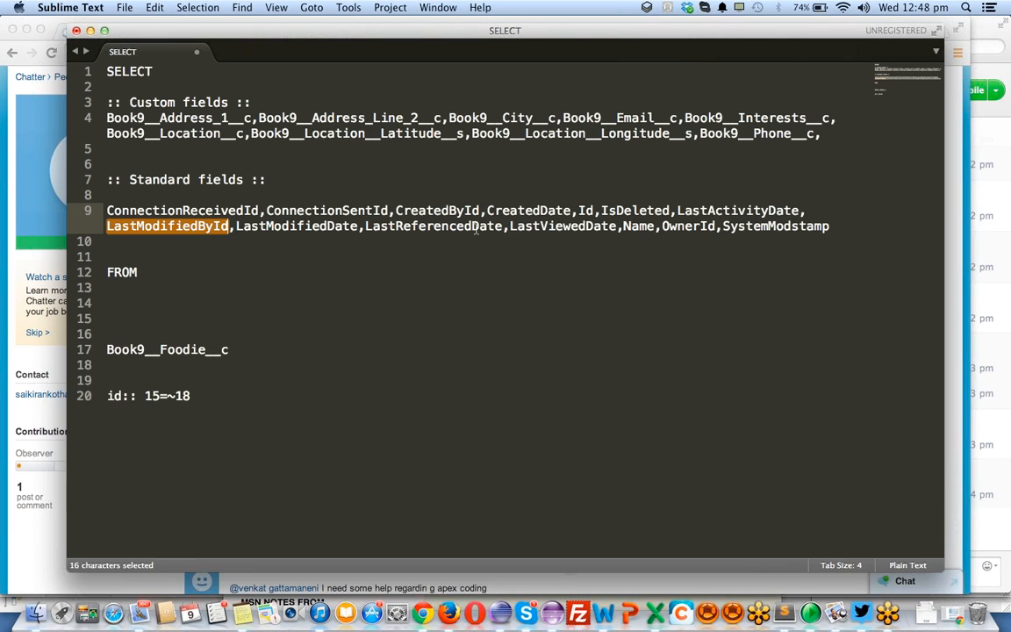
double_click(464, 211)
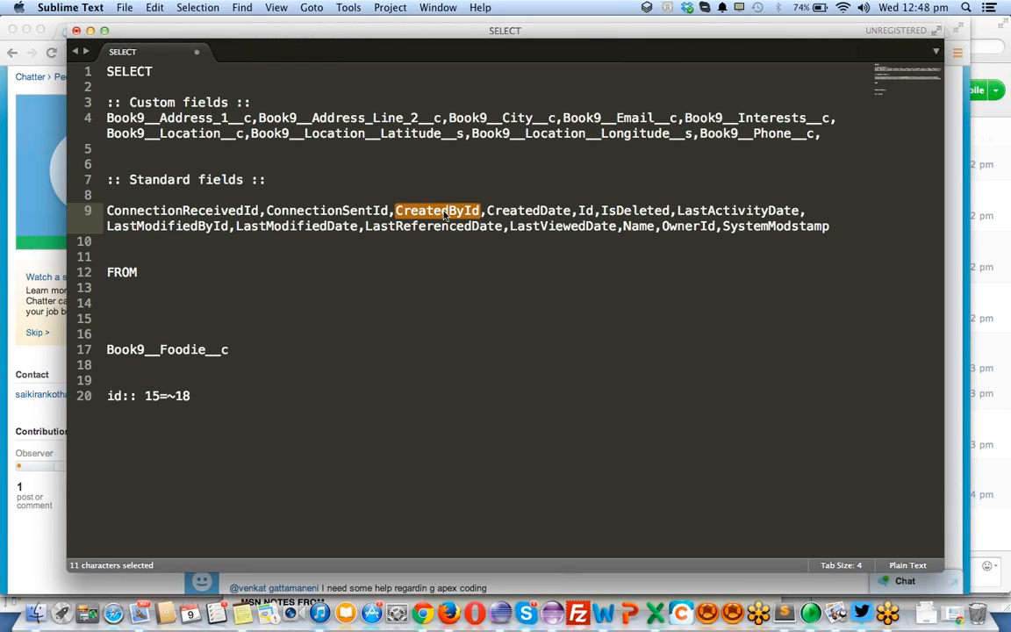
double_click(527, 211)
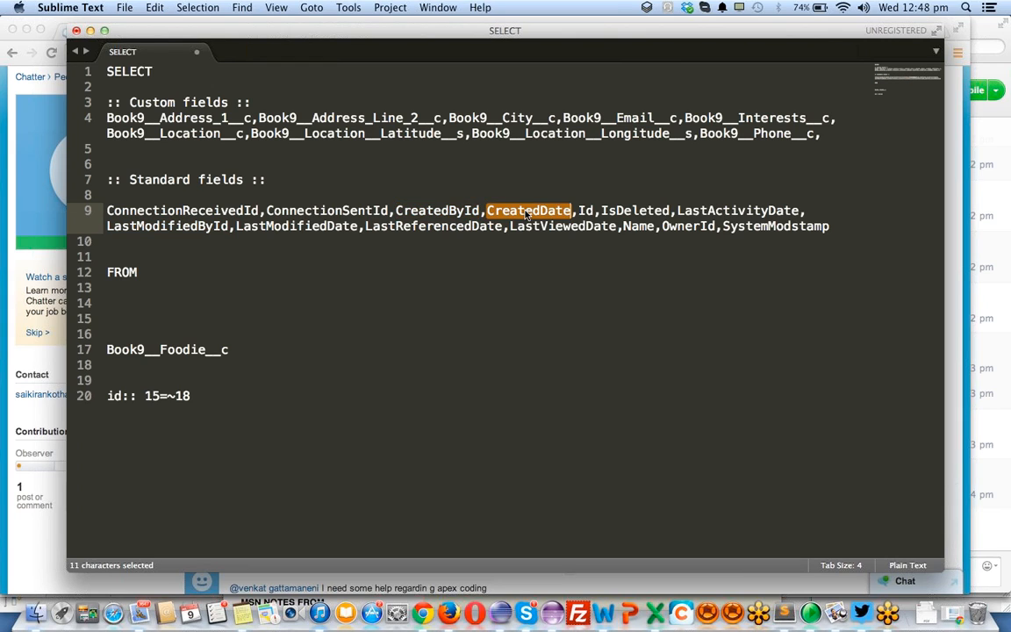
double_click(628, 211)
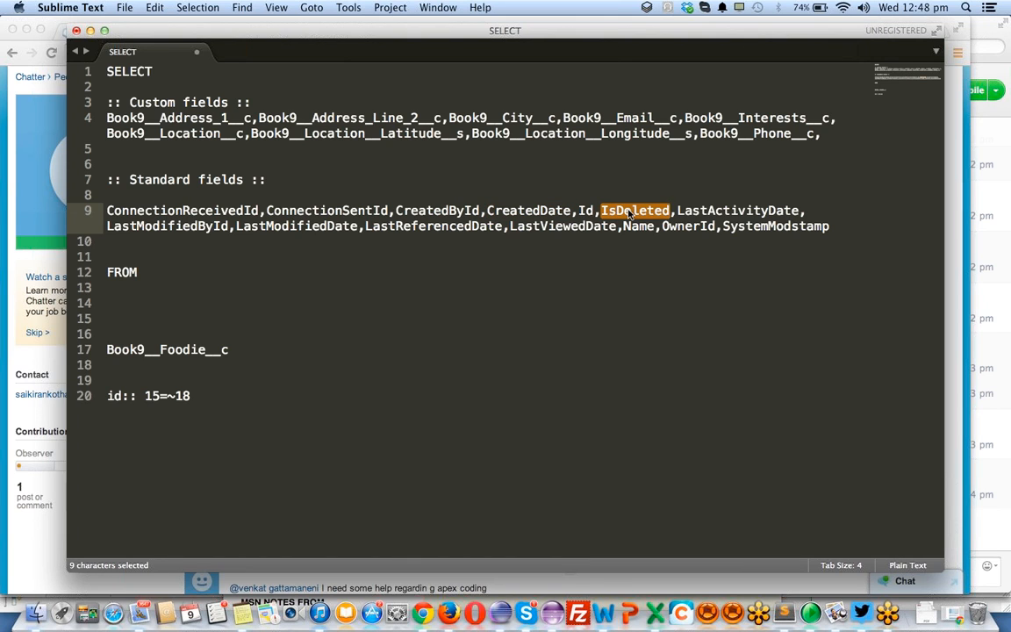
- Switch back to Chrome and bring up the detail page of the newly created Foodie record
key("super+Tab")
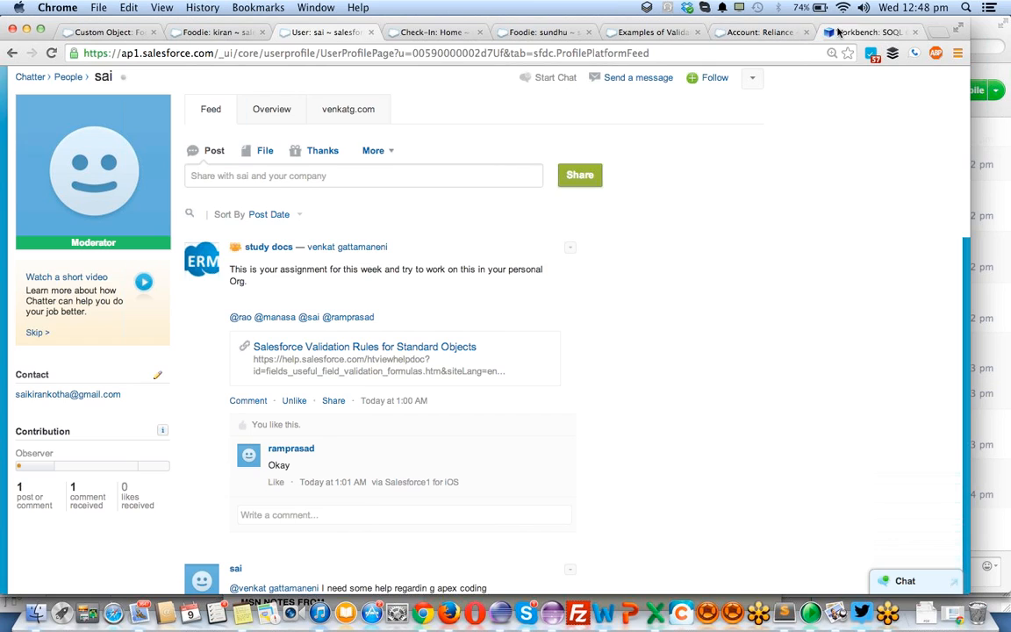
left_click(838, 32)
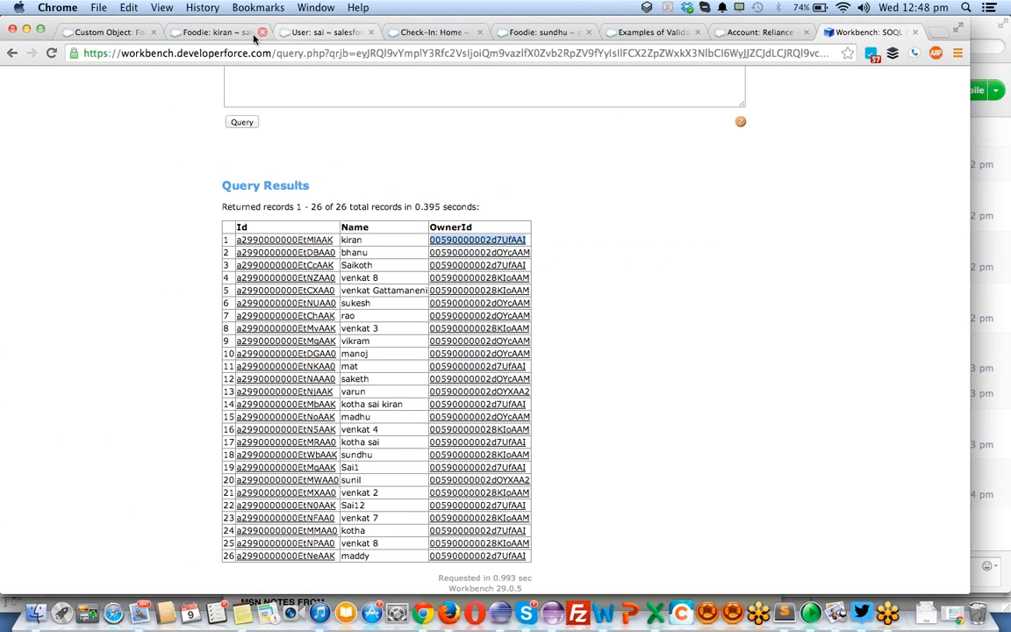
left_click(204, 33)
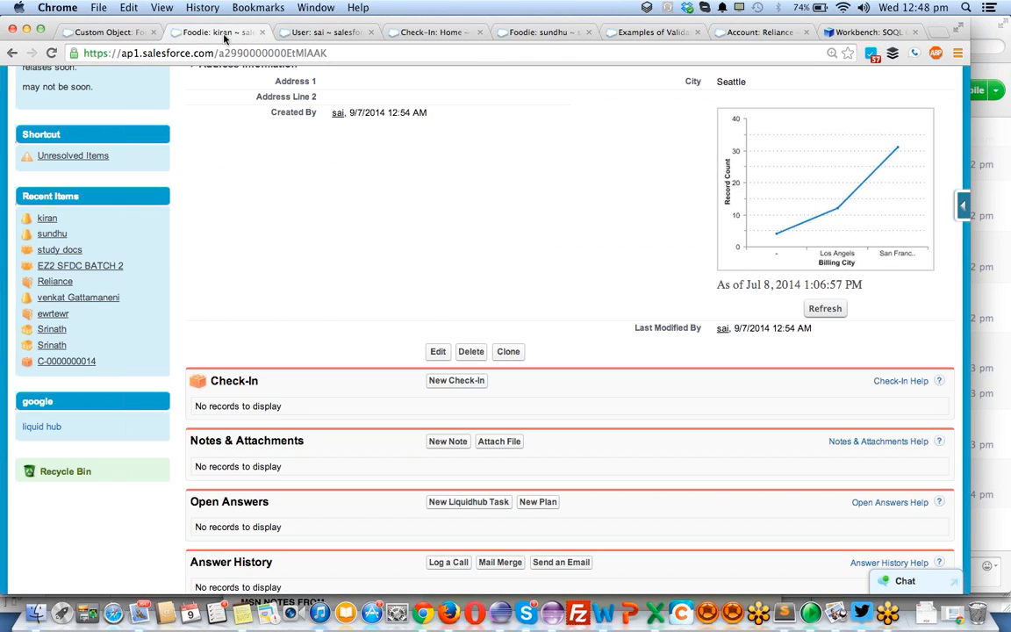
left_click(544, 35)
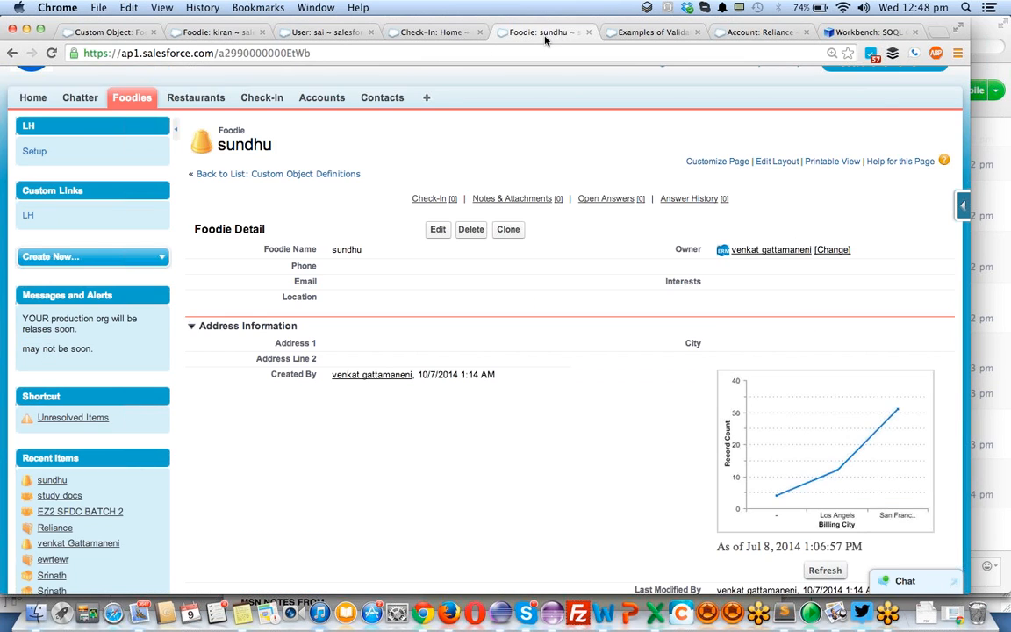
- Delete the open Foodie record and locate its row in the existing Workbench query results
left_click(472, 230)
left_click(604, 220)
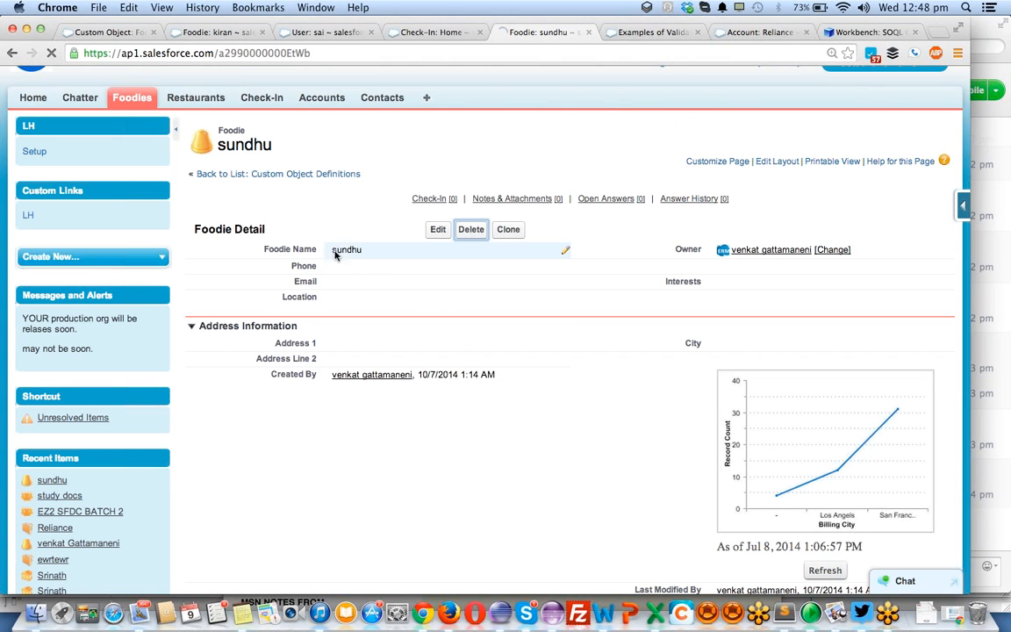
left_click(864, 32)
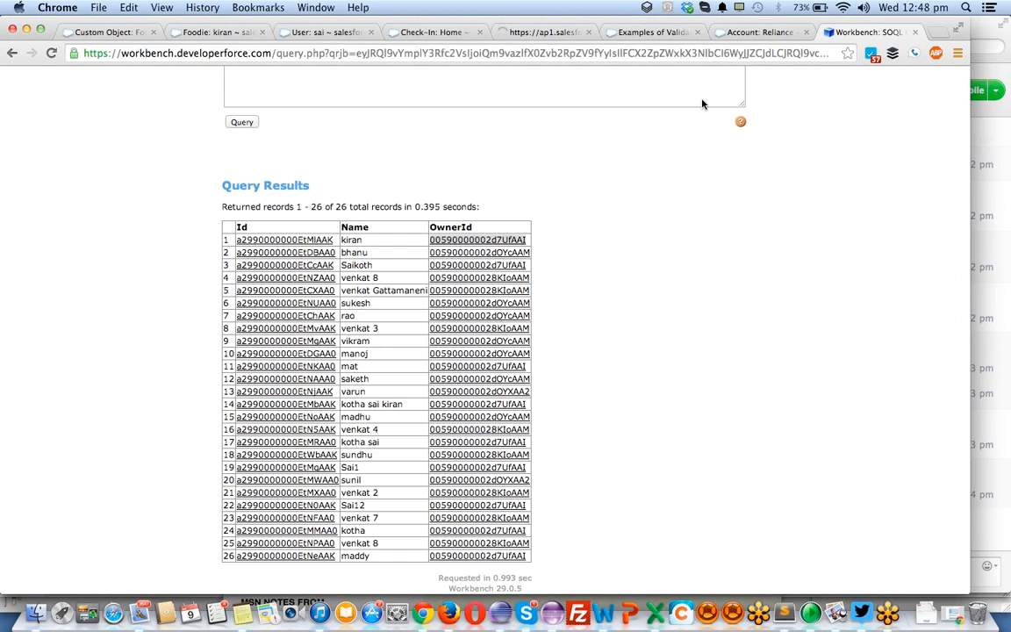
scroll(347, 404, "down", 1)
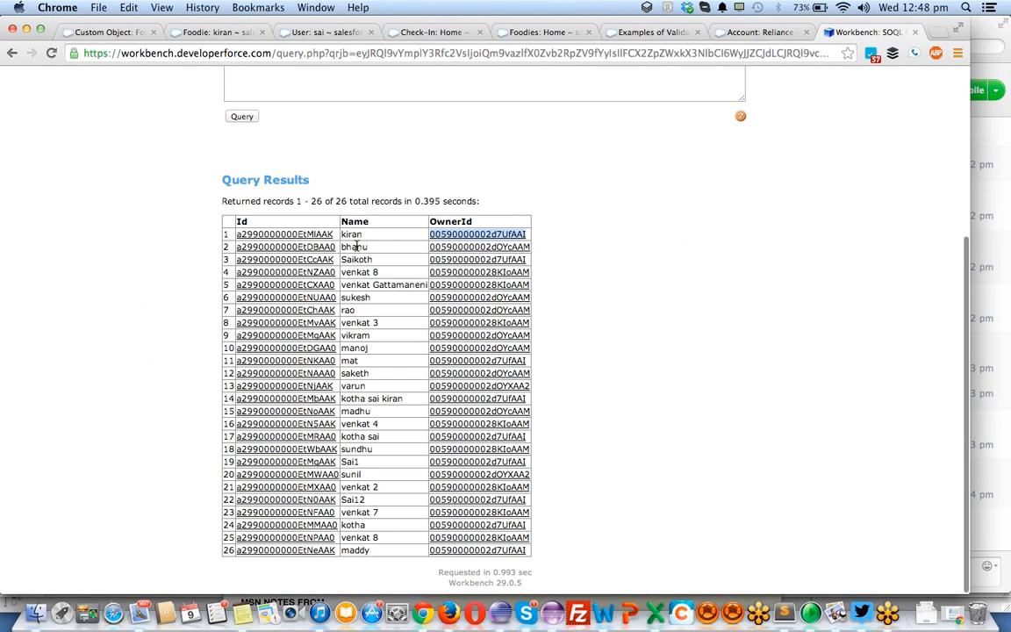
double_click(353, 449)
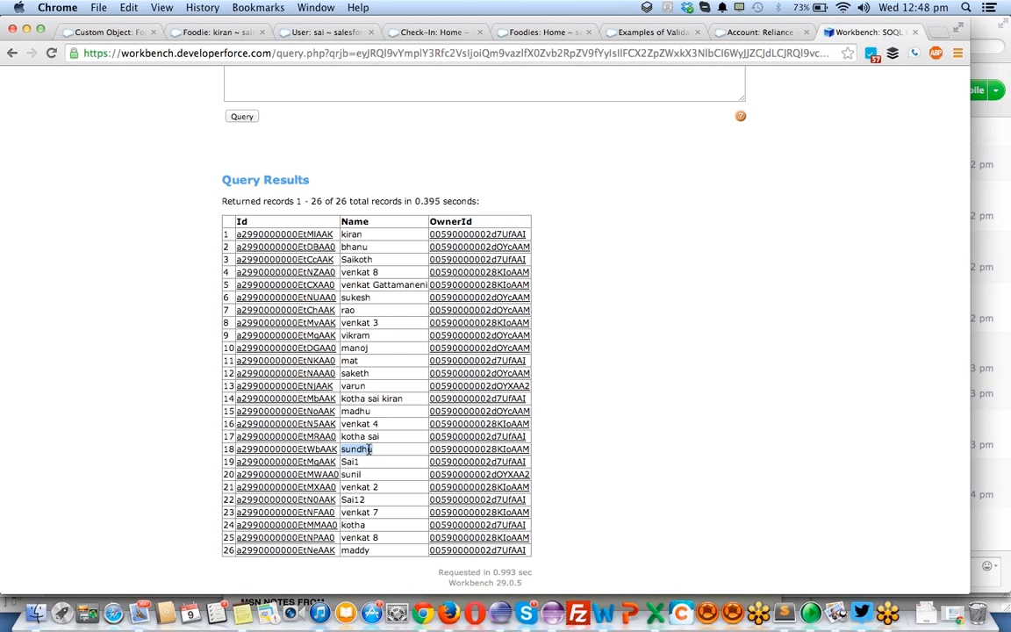
- Rerun the Foodie query in Workbench and look through the refreshed list for the deleted record
left_click(241, 117)
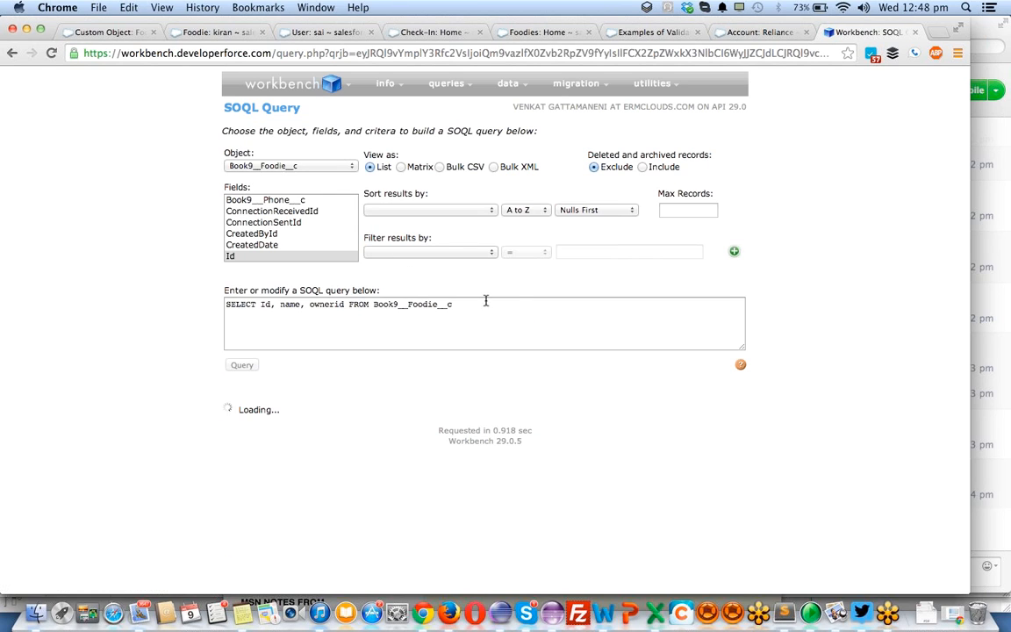
scroll(523, 298, "down", 5)
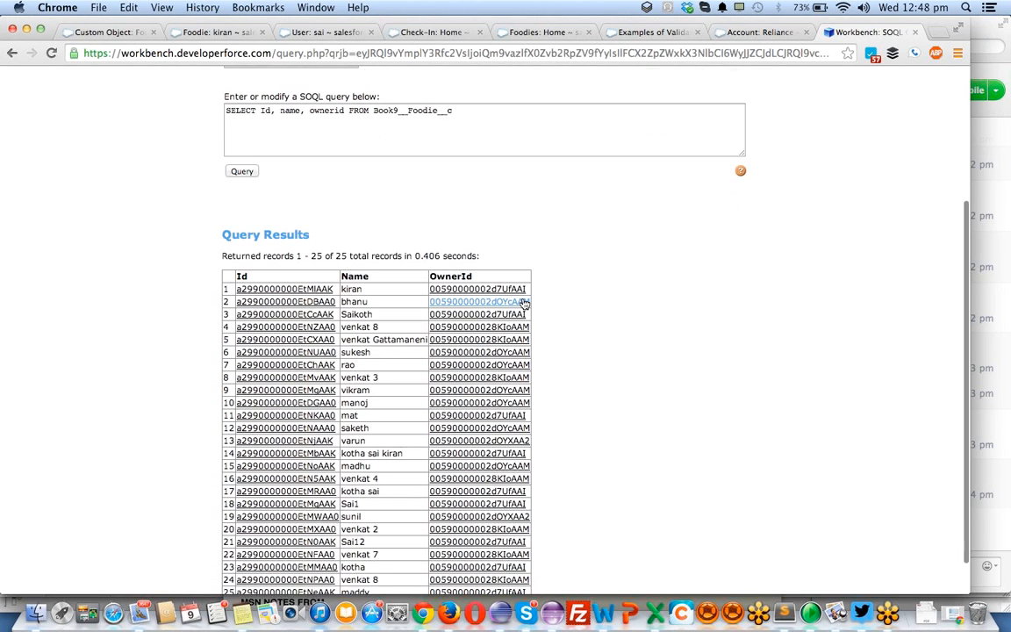
scroll(523, 302, "down", 2)
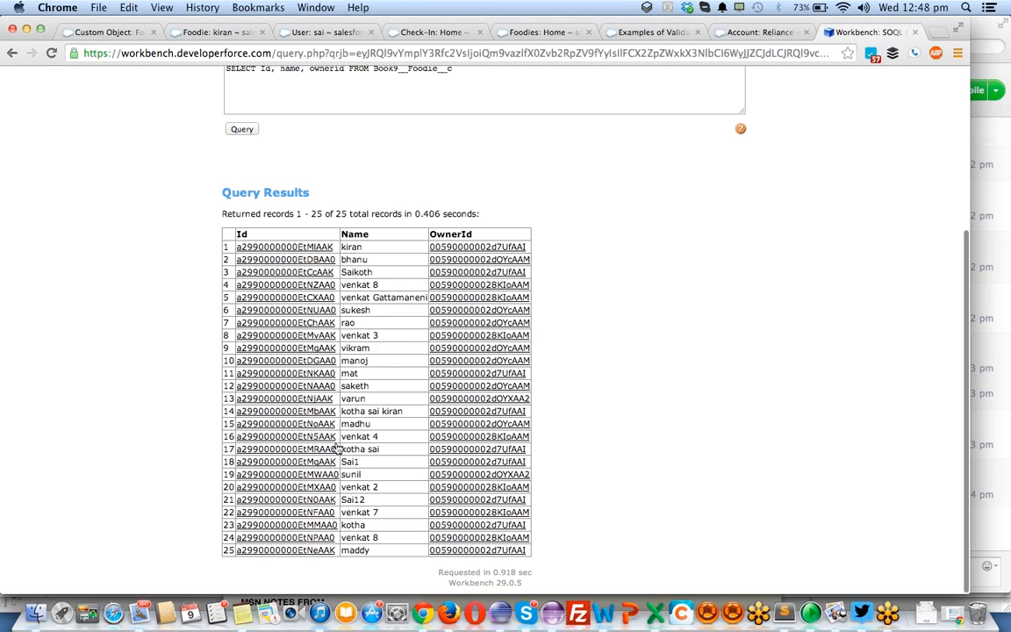
- Append the condition where isDeleted = 'true' to the Foodie query and run it
left_click(504, 77)
type("wh")
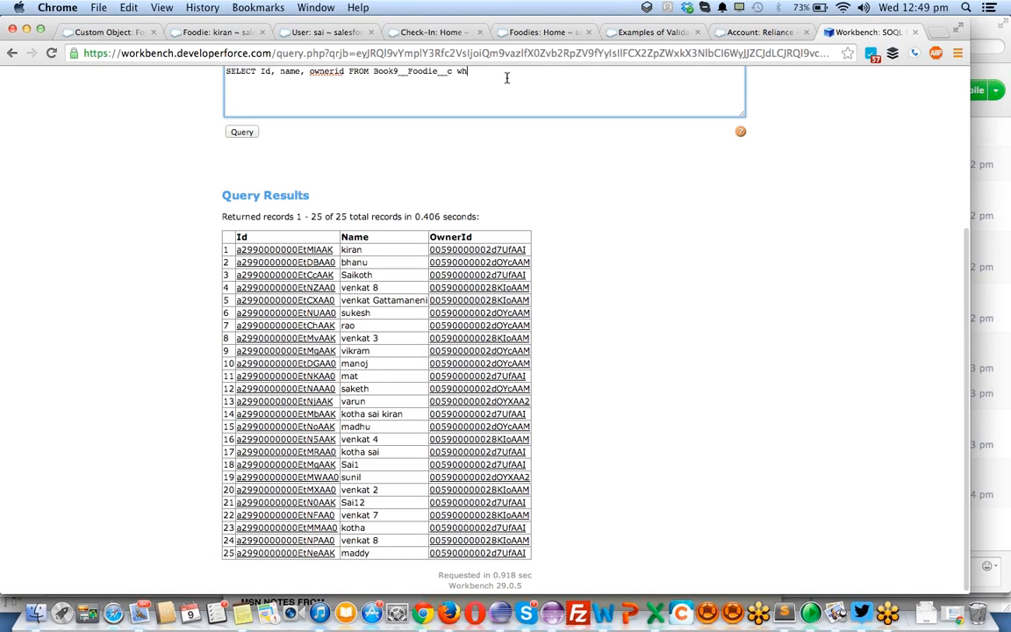
type("ere")
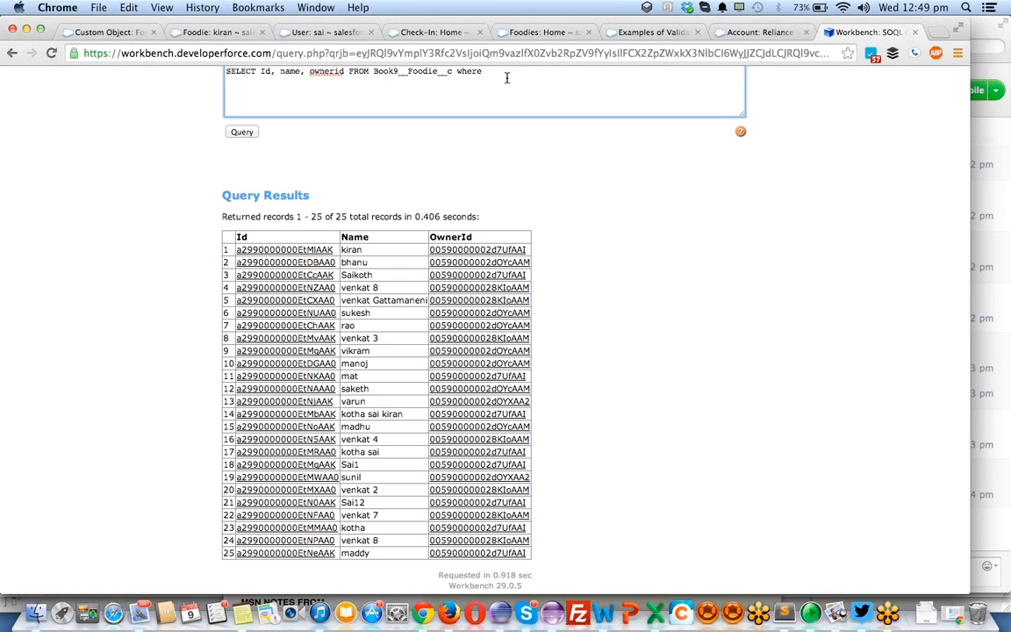
type(" isDeleted = 'true'")
left_click(242, 133)
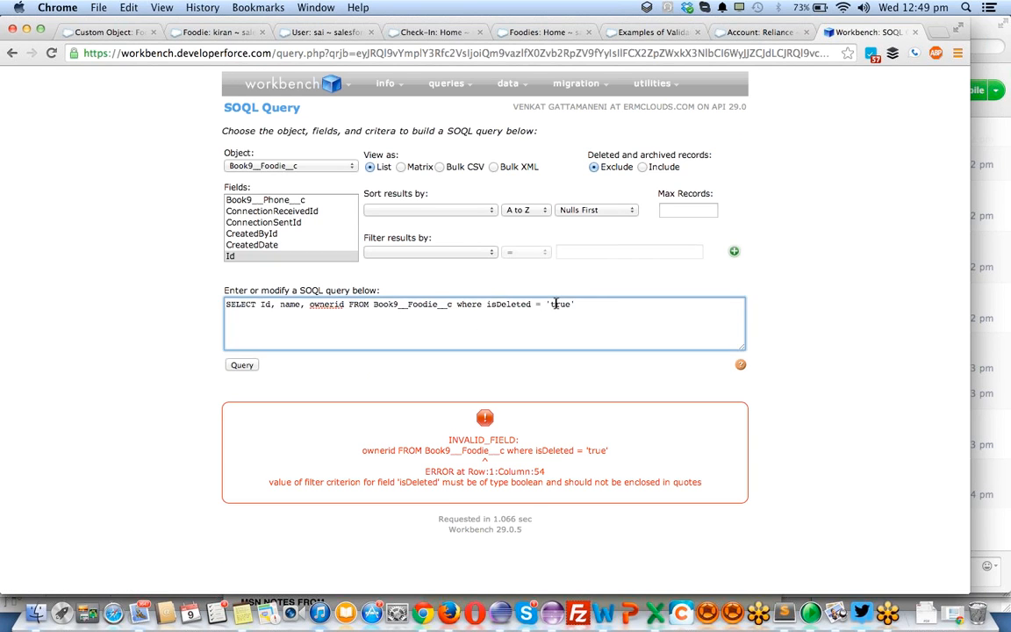
- Remove the quotes so the condition reads isDeleted = true, and run the query again
triple_click(555, 303)
double_click(556, 303)
key("Right")
key("BackSpace")
key("BackSpace")
key("BackSpace")
key("BackSpace")
type("true")
left_click(240, 367)
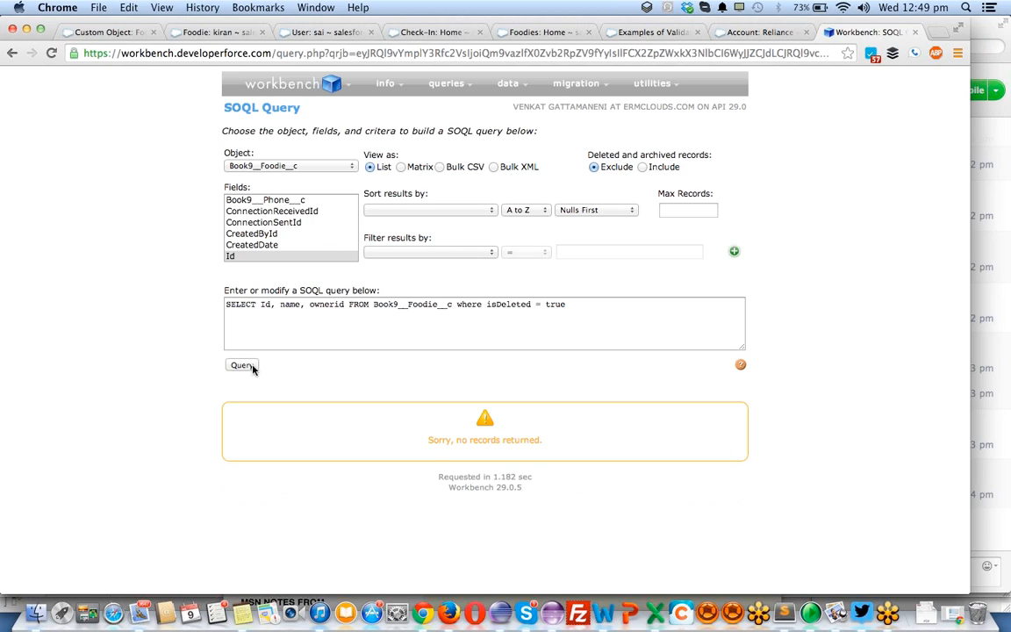
- Try the query with the comparison written as isDeleted =: true
double_click(501, 305)
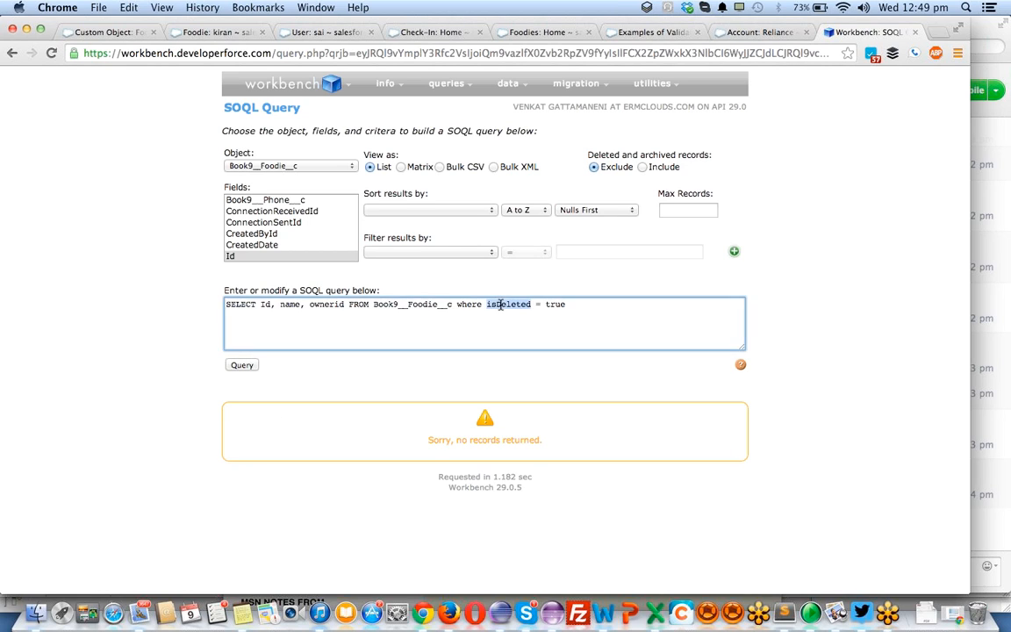
left_click(536, 305)
type(":")
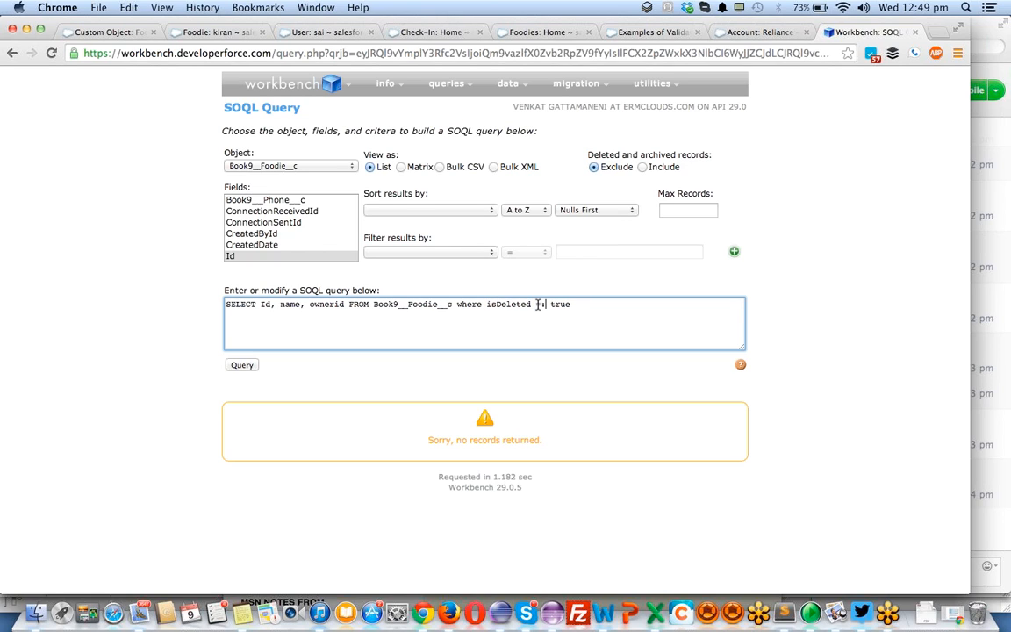
left_click(242, 366)
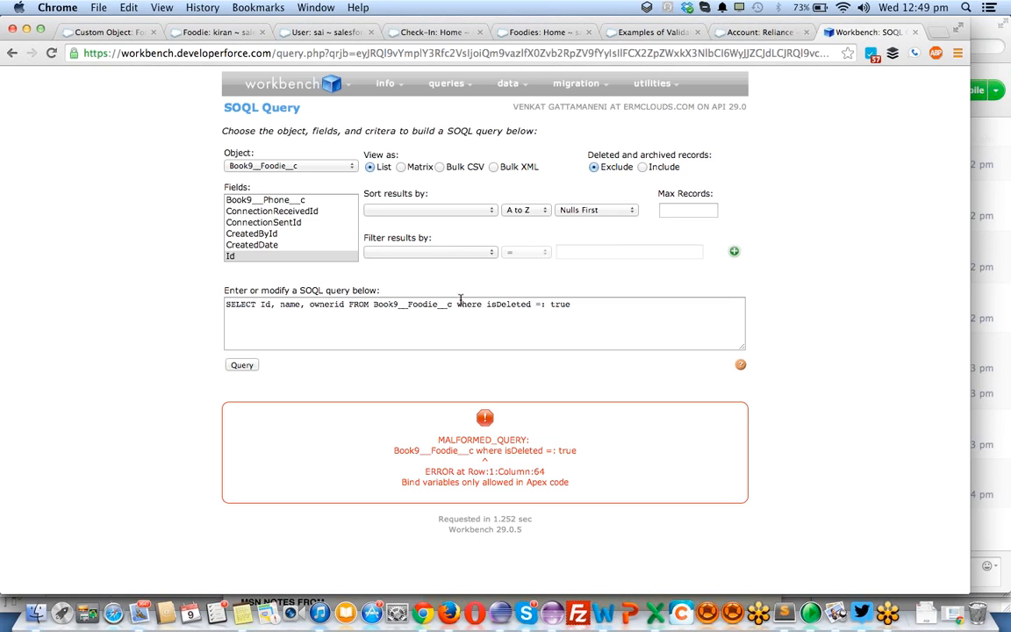
- Remove the where clause from the query and sort the results by IsDeleted, A to Z
left_click_drag(457, 304, 624, 317)
key("BackSpace")
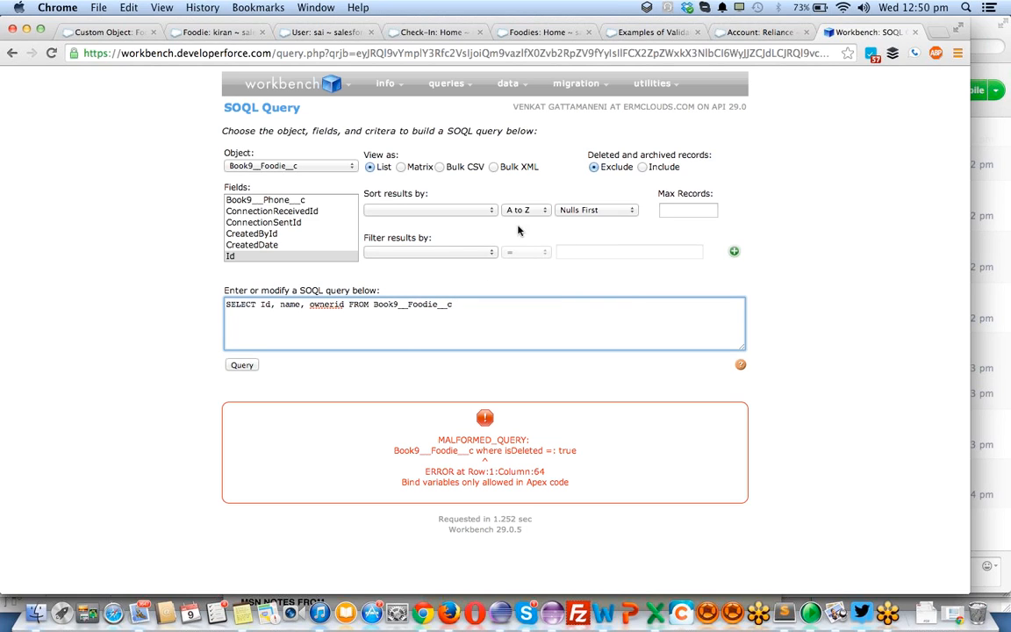
left_click(469, 217)
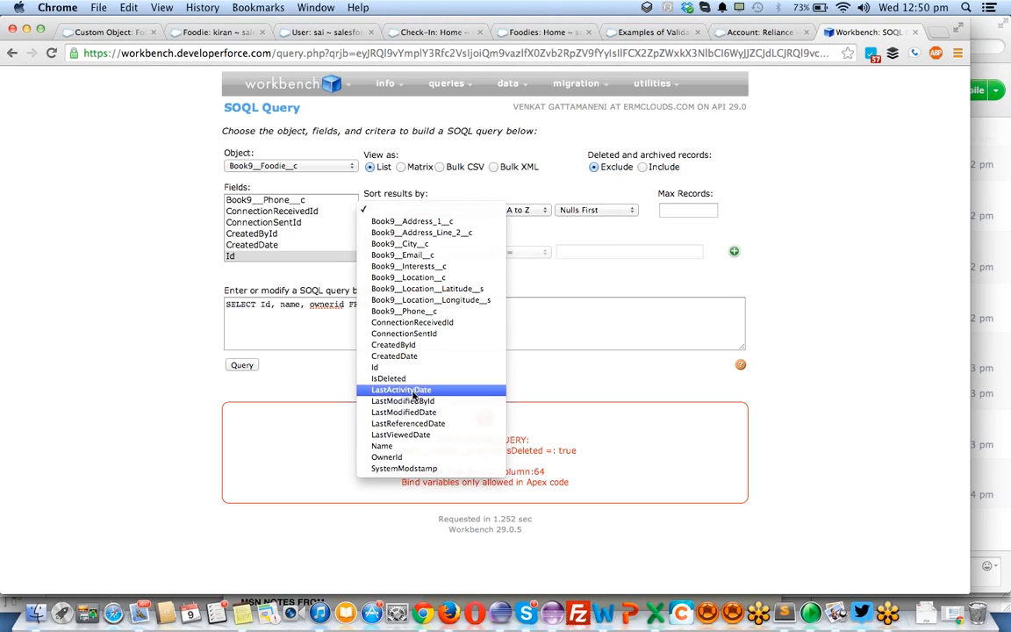
left_click(386, 379)
left_click(525, 210)
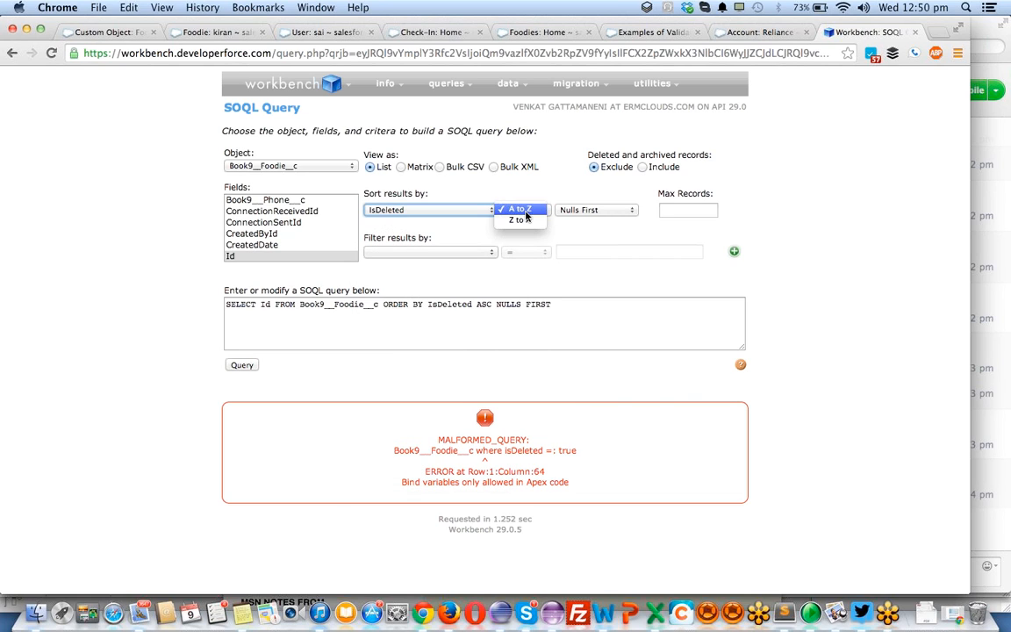
left_click(519, 208)
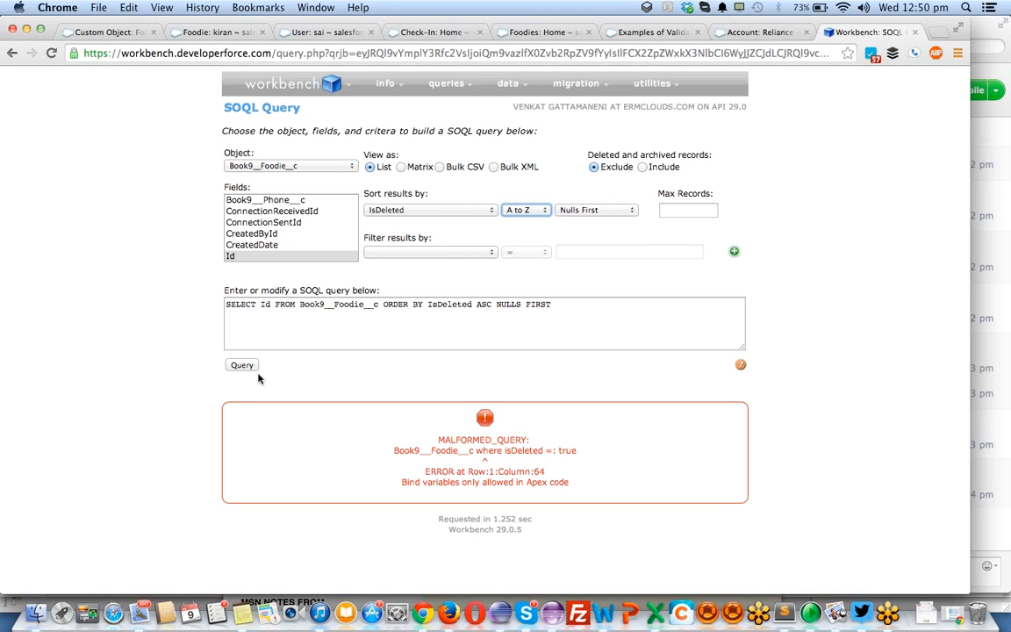
- Filter the Foodie query results by IsDeleted = true and run the generated query
left_click(446, 253)
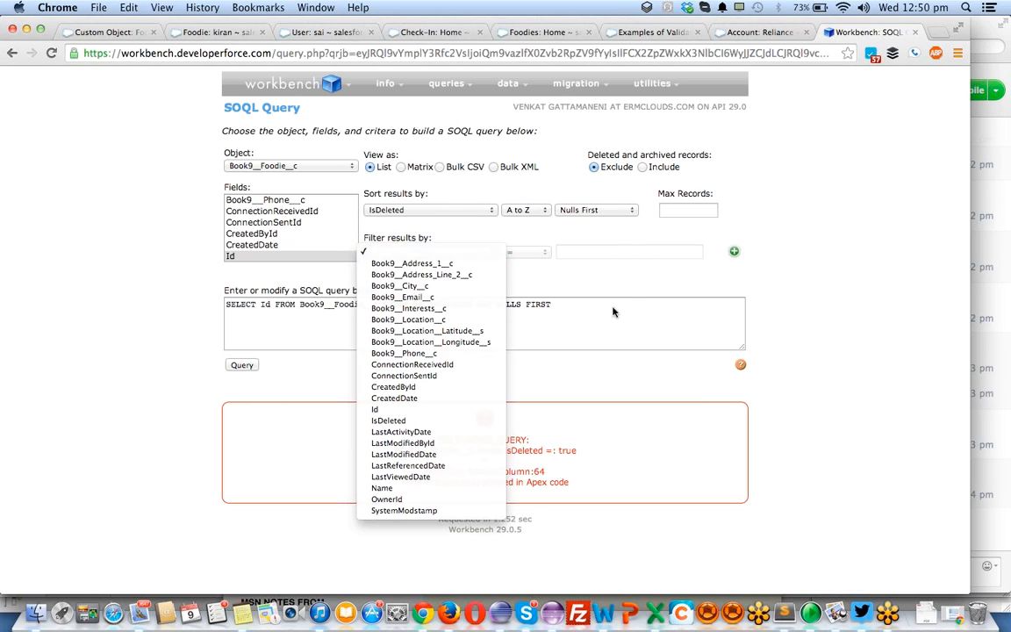
left_click(634, 322)
left_click(444, 254)
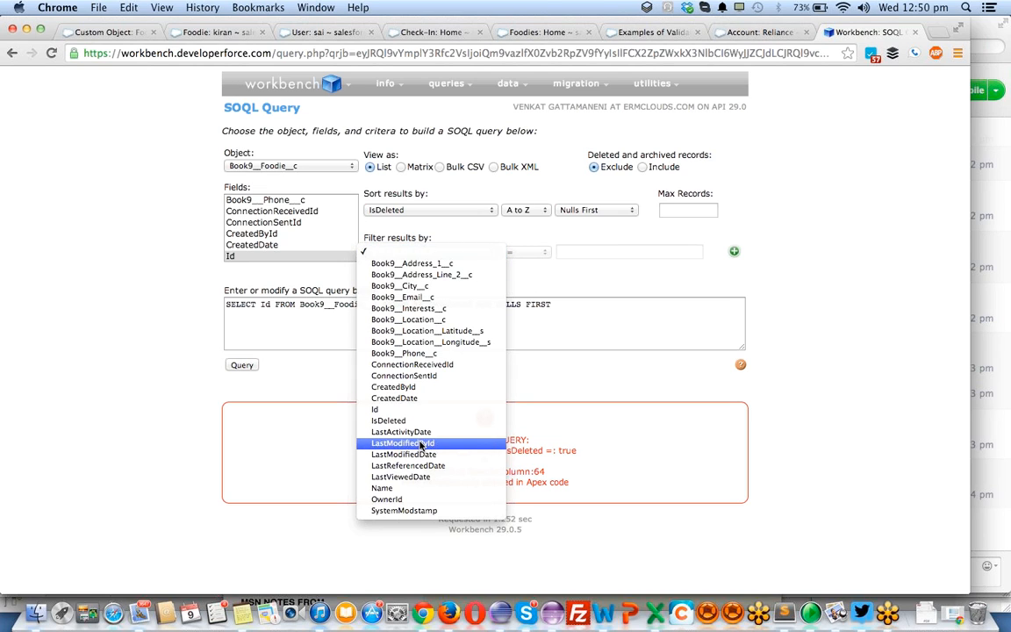
key("Up")
key("Up")
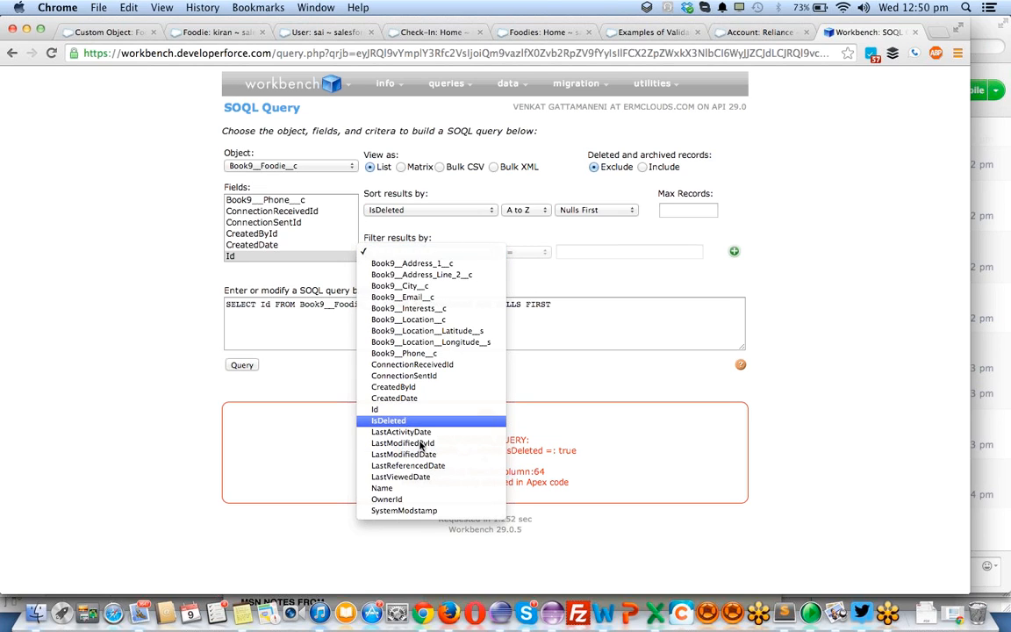
key("Return")
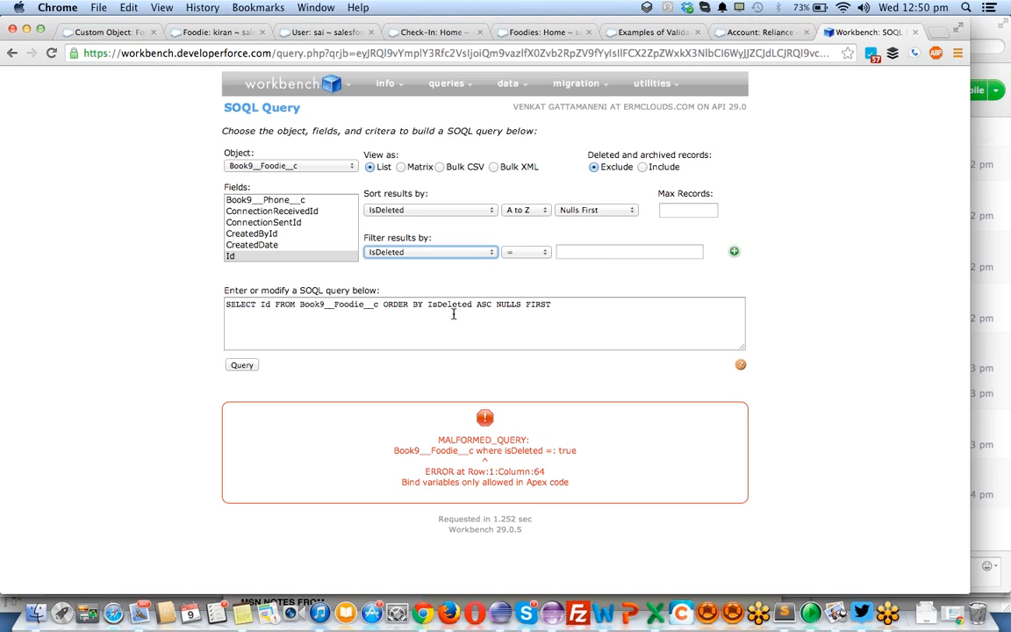
left_click(593, 252)
type("t")
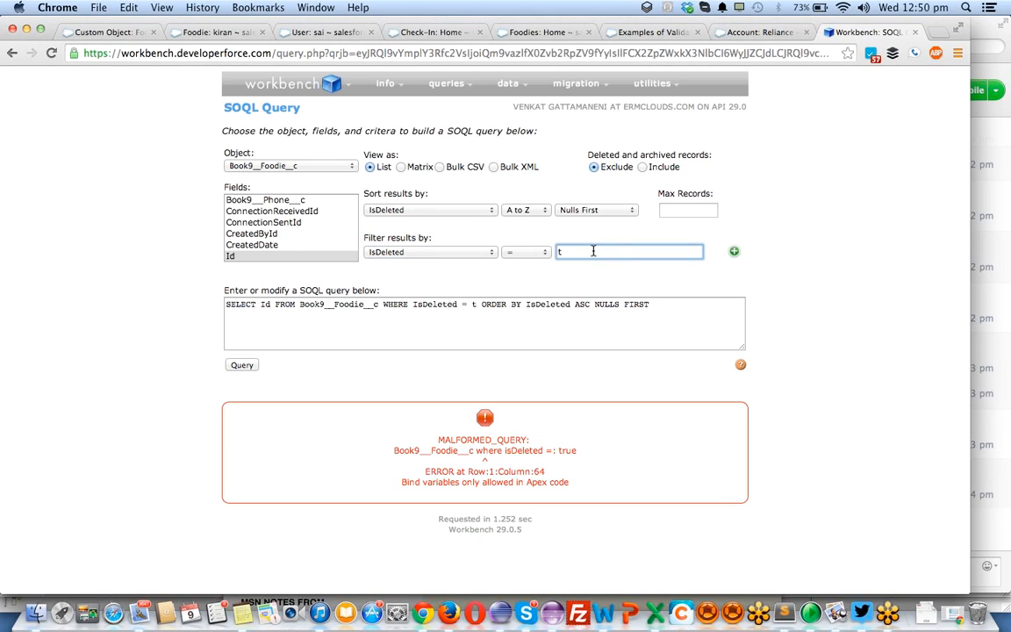
type("rue")
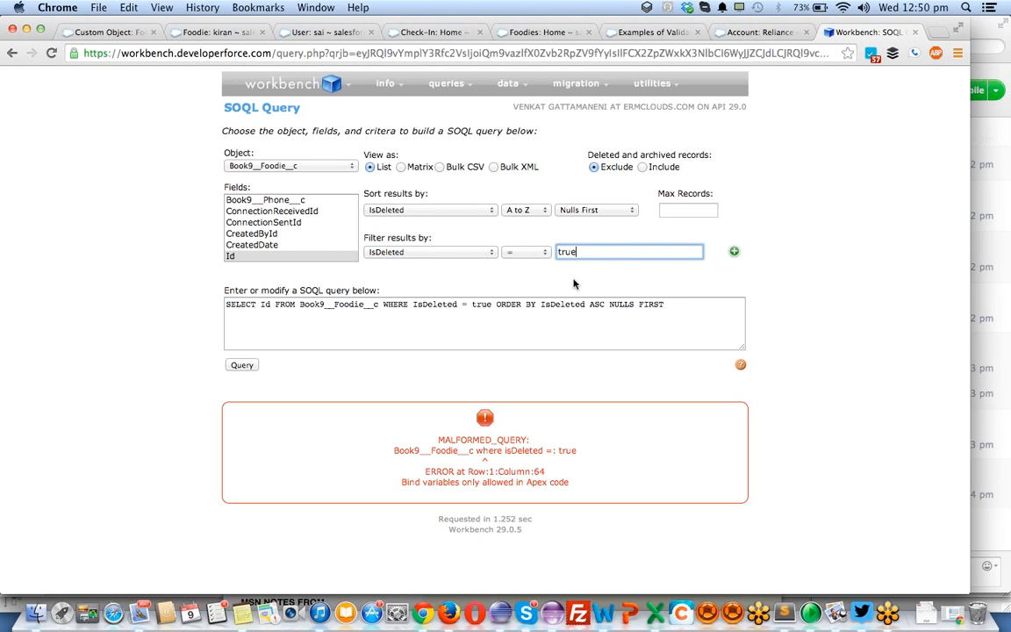
left_click(247, 366)
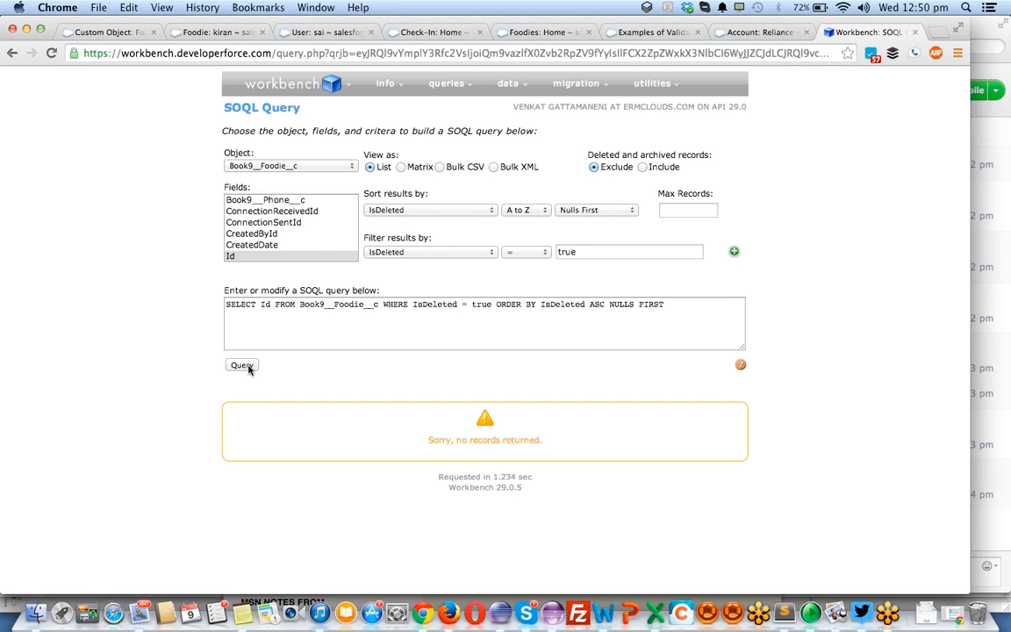
- Return to Salesforce, go from the user profile to the home page and open the Recycle Bin
left_click(319, 32)
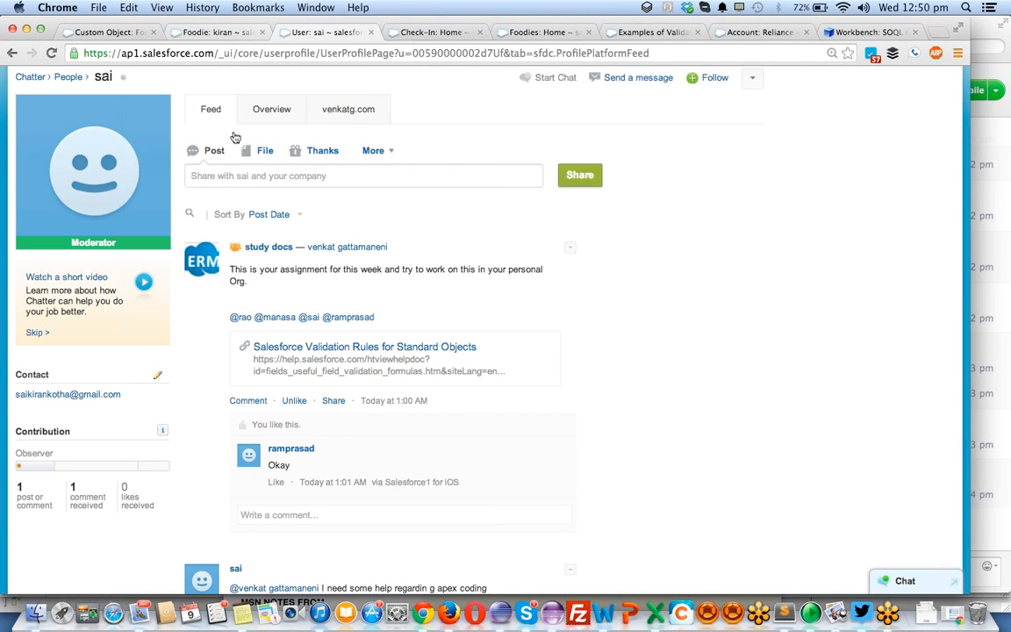
scroll(142, 345, "down", 6)
scroll(142, 345, "up", 4)
scroll(141, 347, "up", 5)
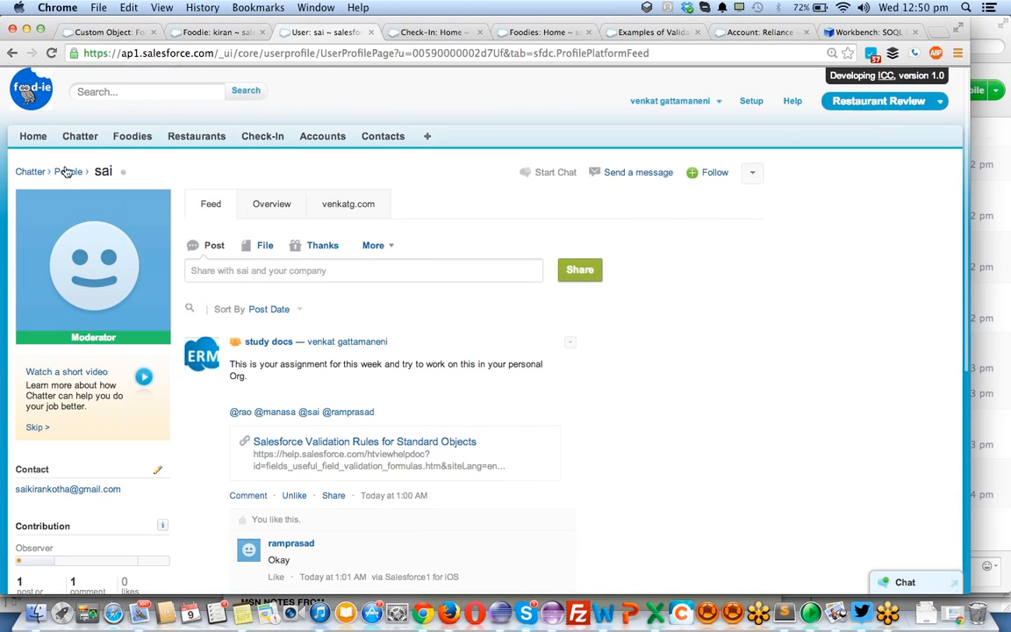
left_click(37, 136)
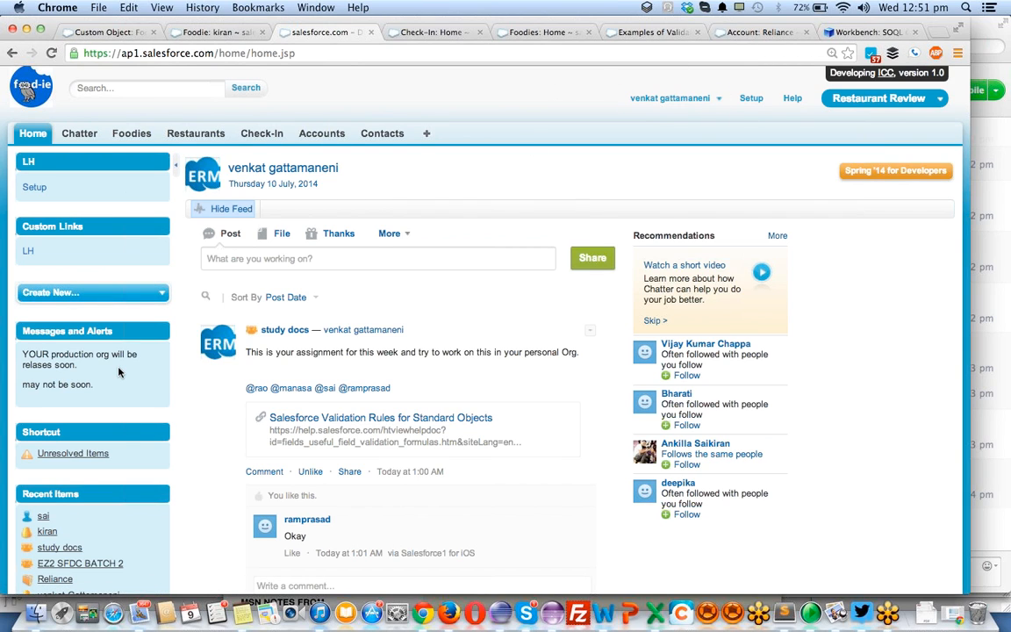
scroll(106, 329, "down", 3)
scroll(118, 372, "down", 10)
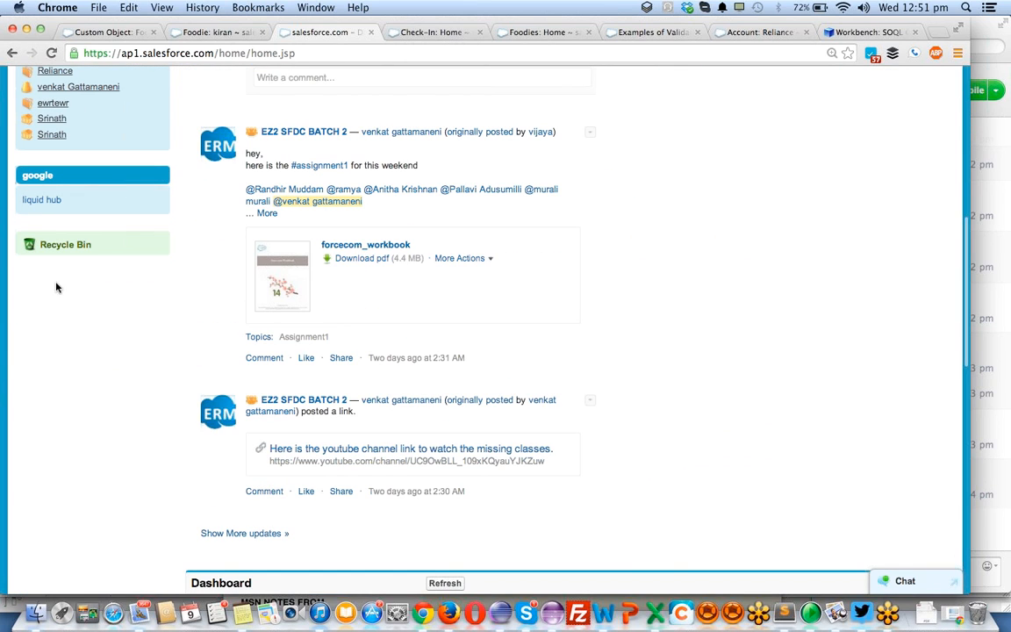
left_click(51, 250)
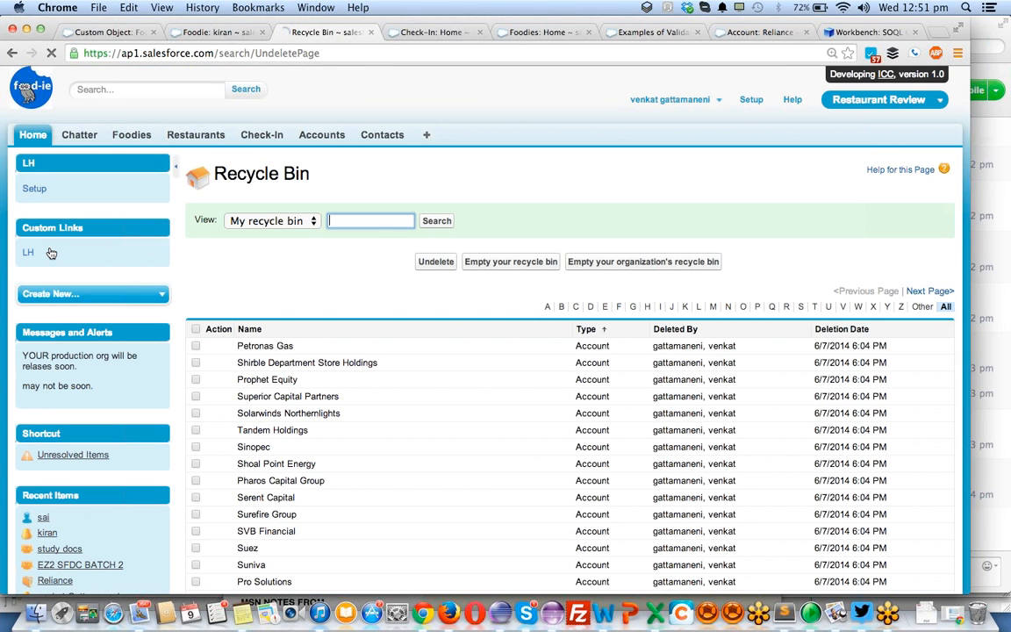
- Sort the Recycle Bin by record type in descending order and undelete the deleted Foodie record
scroll(52, 253, "down", 15)
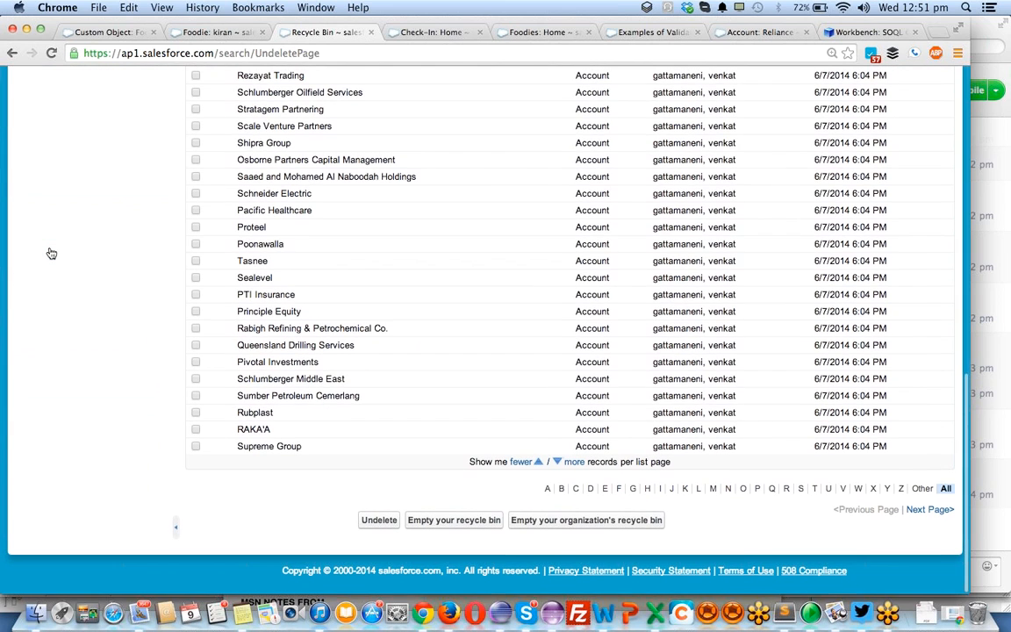
scroll(52, 253, "up", 15)
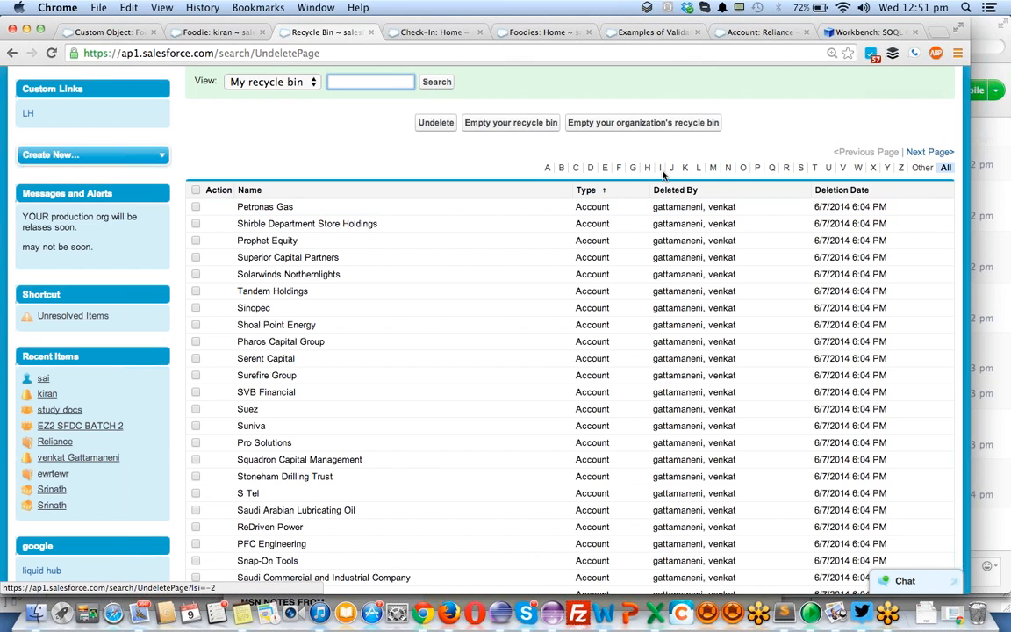
left_click(587, 191)
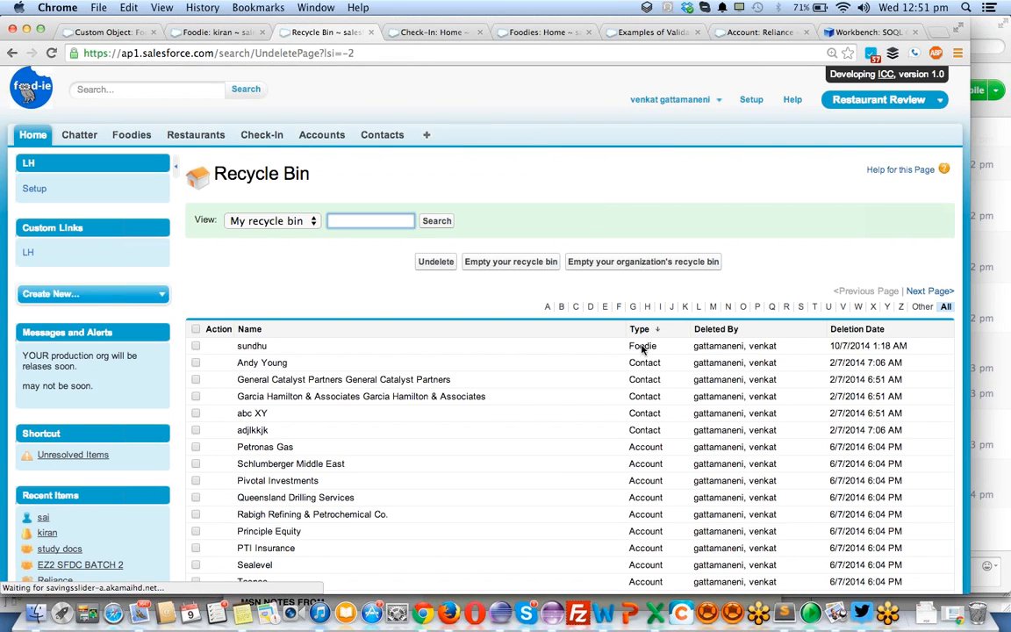
double_click(249, 345)
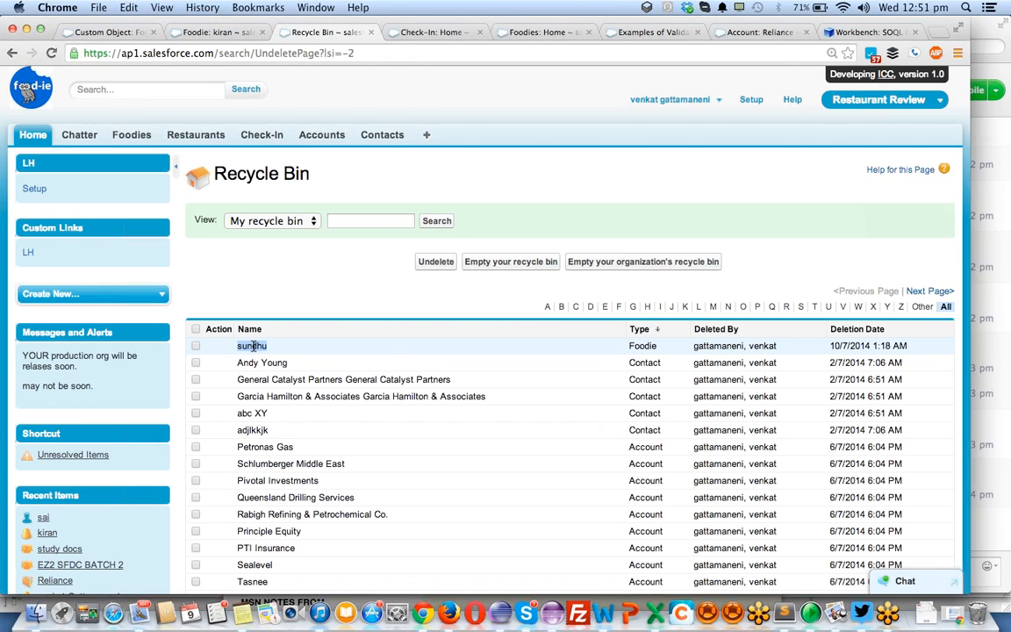
left_click(195, 346)
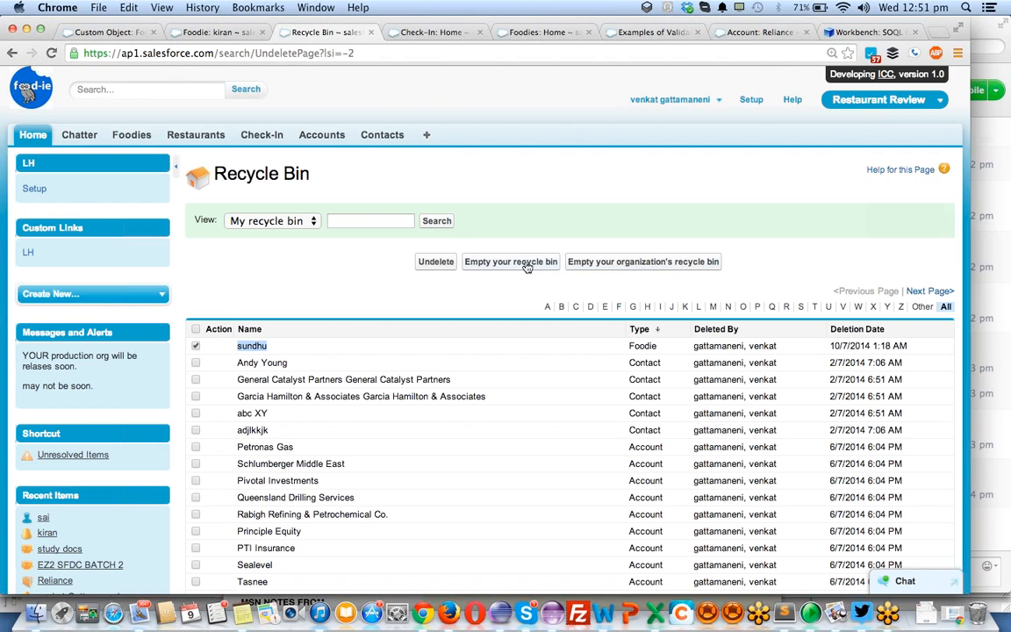
left_click(439, 260)
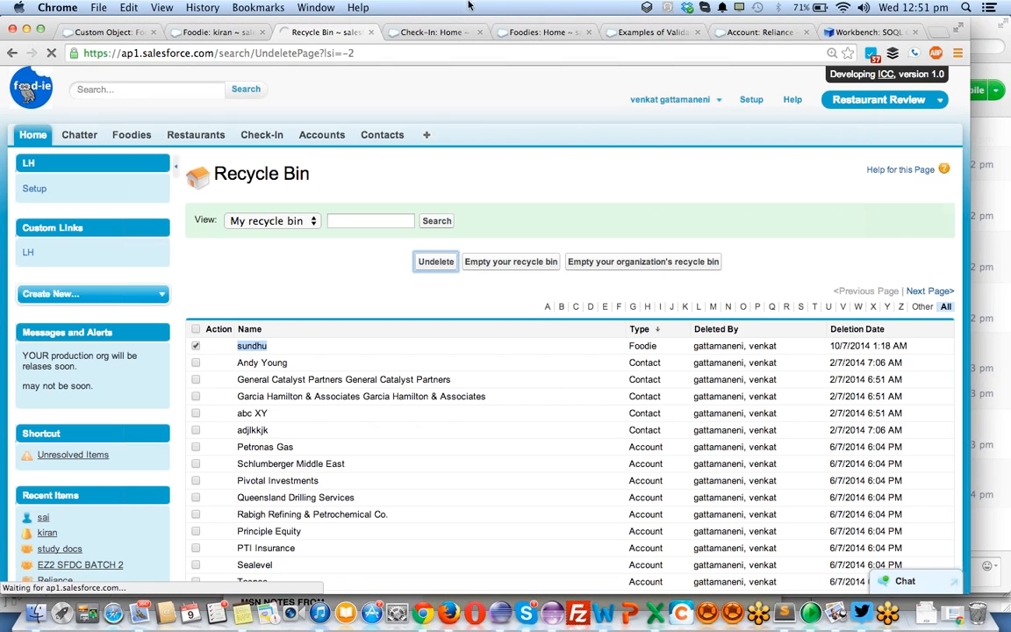
- Switch back to Workbench and remove the WHERE and ORDER BY clauses from the Foodie query
left_click(847, 31)
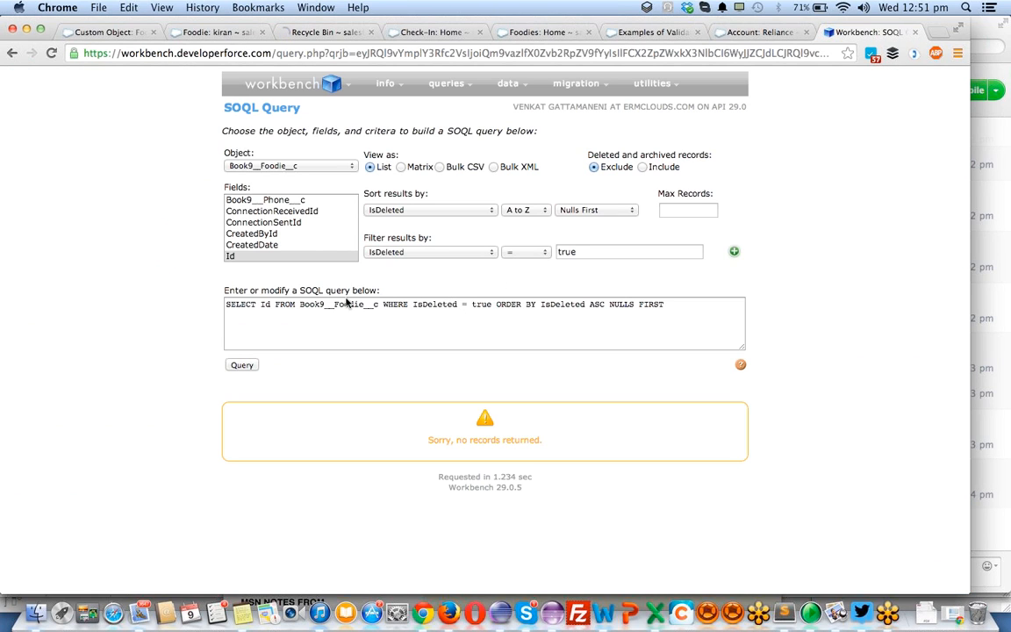
left_click_drag(382, 303, 492, 323)
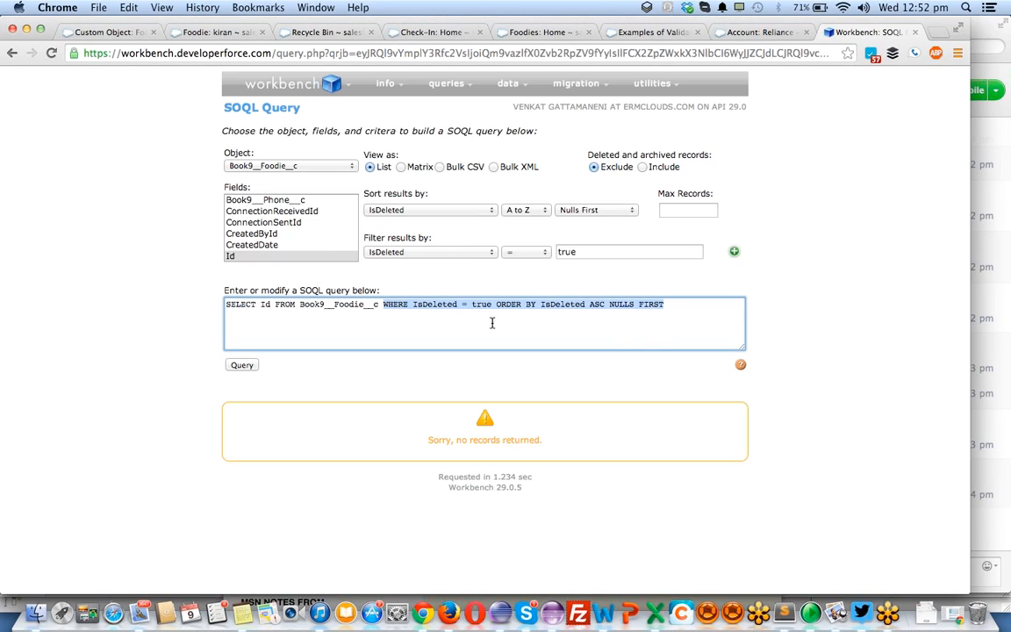
key("BackSpace")
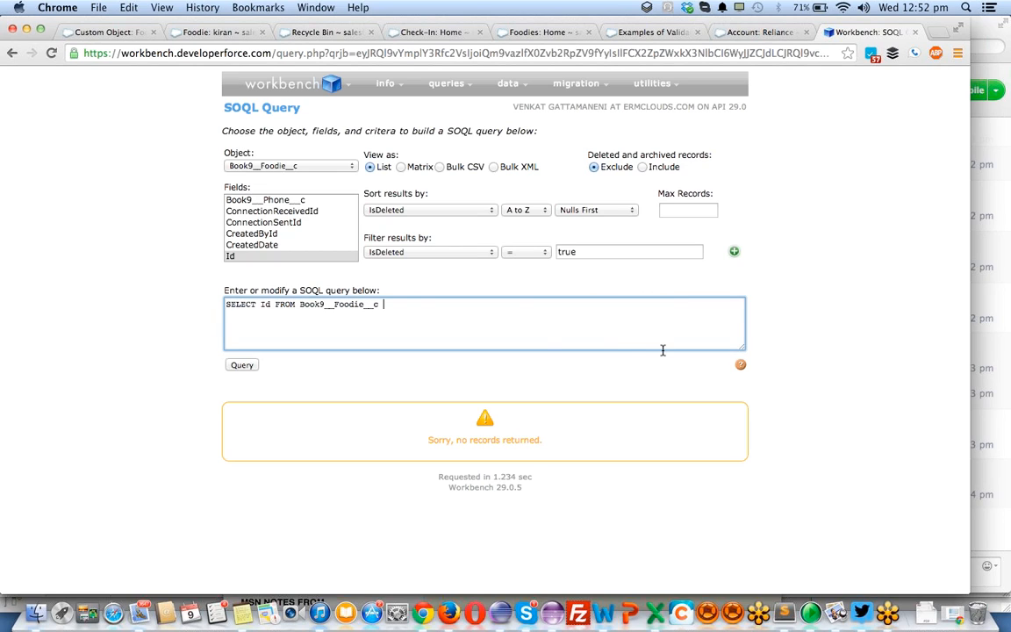
- Add name and isdeleted to the selected fields, run the query on Book9__Foodie__c, and locate the undeleted record in the results
left_click(271, 308)
type(", name")
type(", is delete")
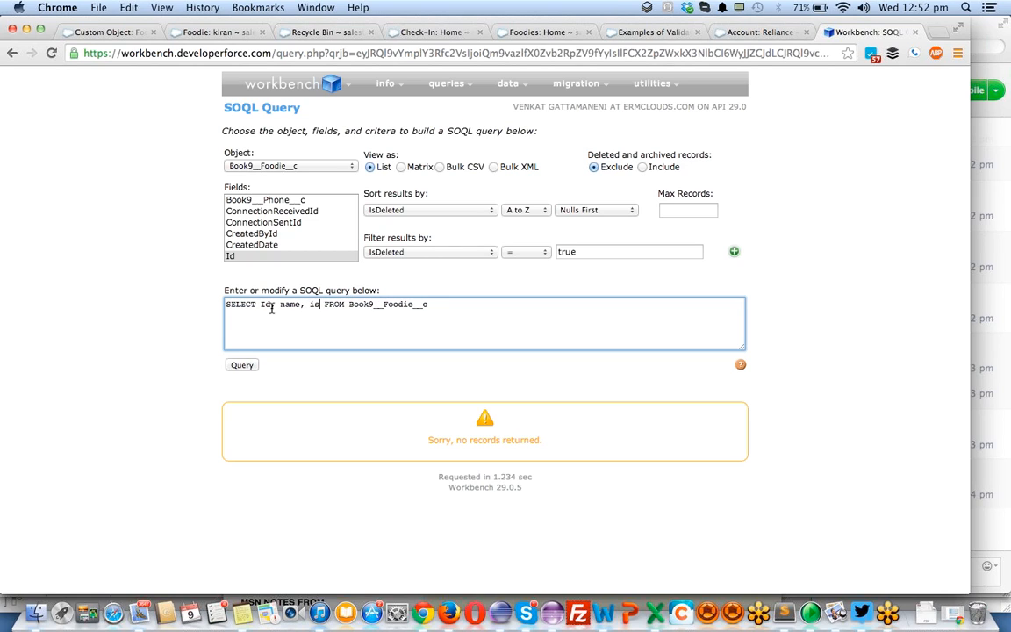
type("d")
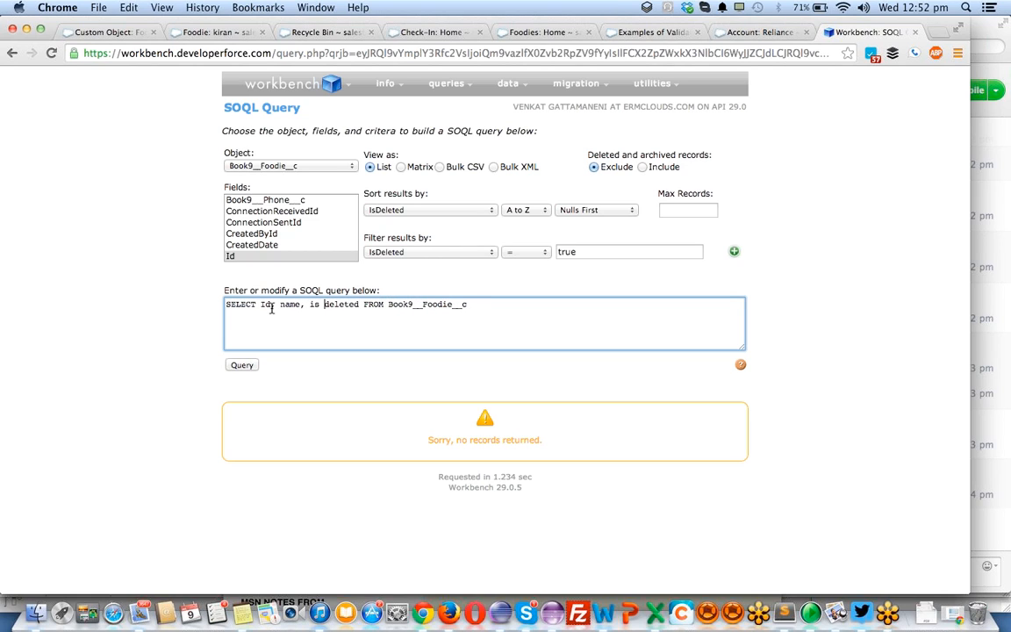
key("BackSpace")
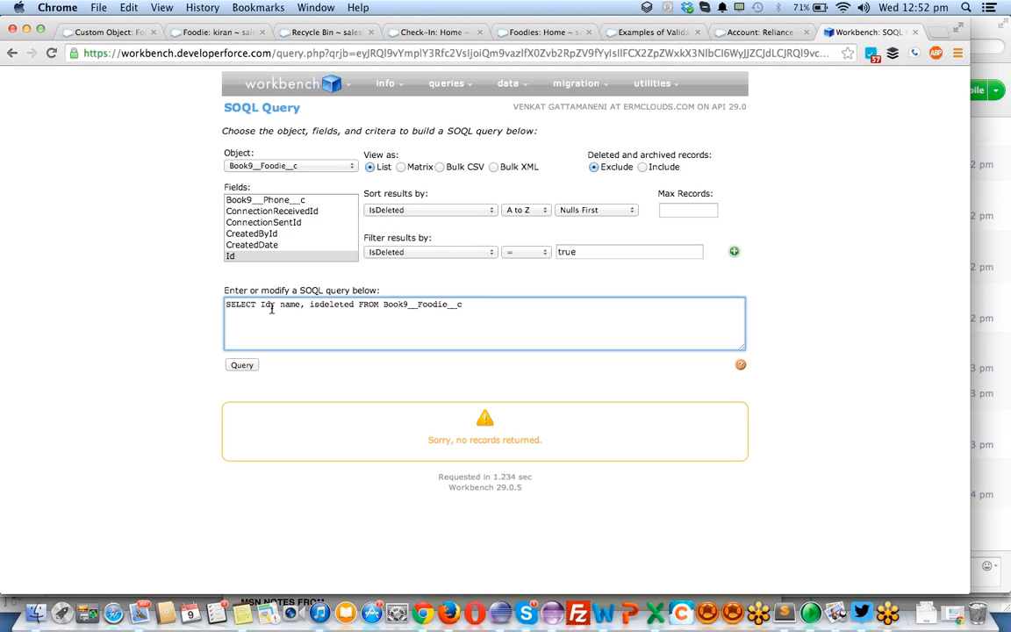
left_click(485, 303)
left_click(242, 365)
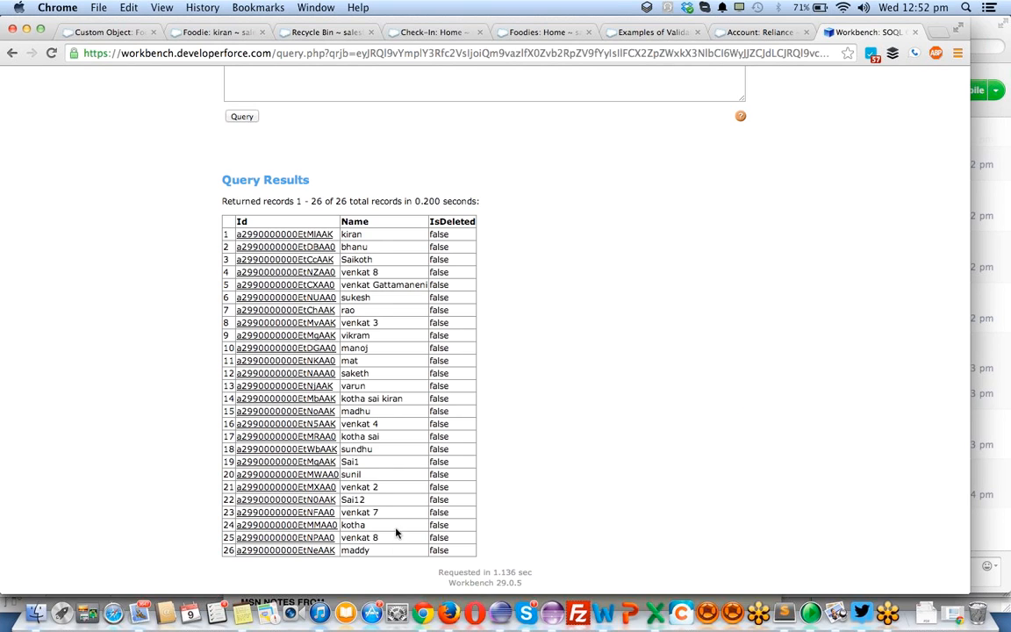
double_click(357, 449)
scroll(424, 451, "up", 5)
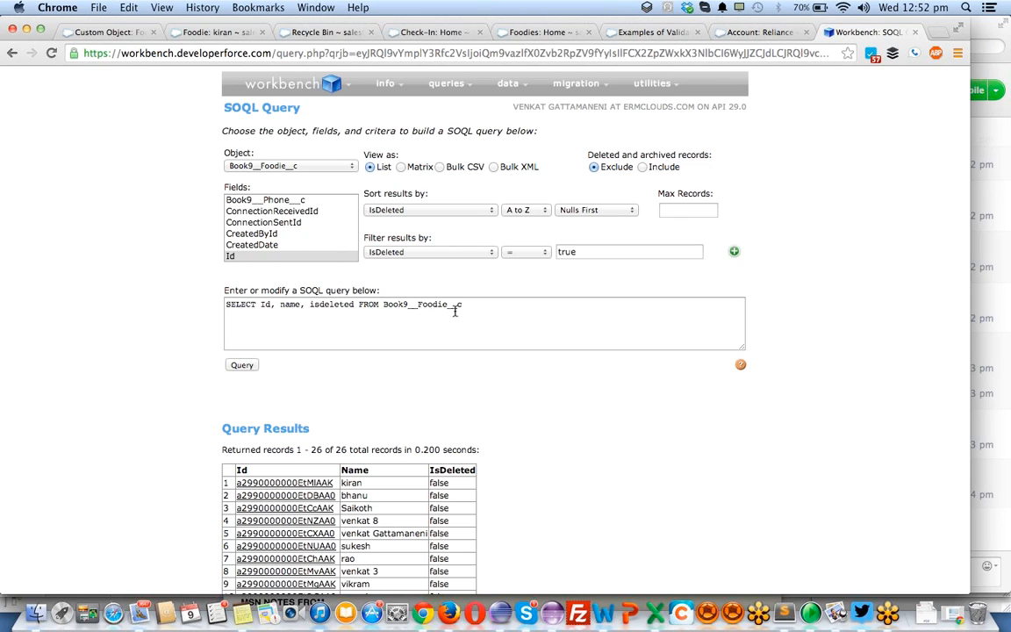
left_click(270, 51)
double_click(261, 51)
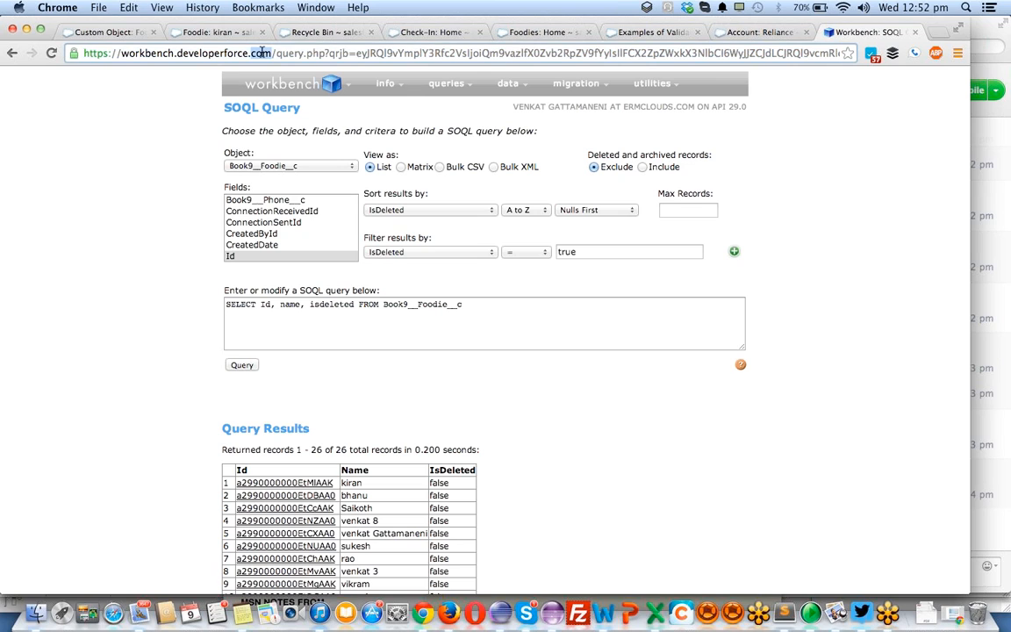
left_click_drag(260, 52, 64, 49)
key("super+c")
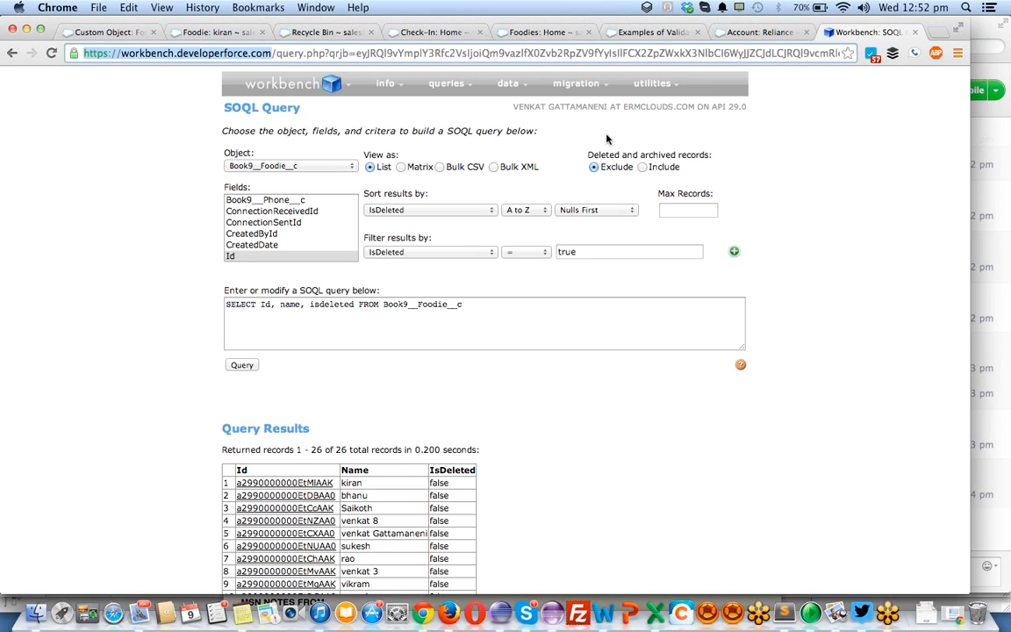
- Return to the Salesforce Foodie record page, go to Chatter and start a new link post
left_click(129, 34)
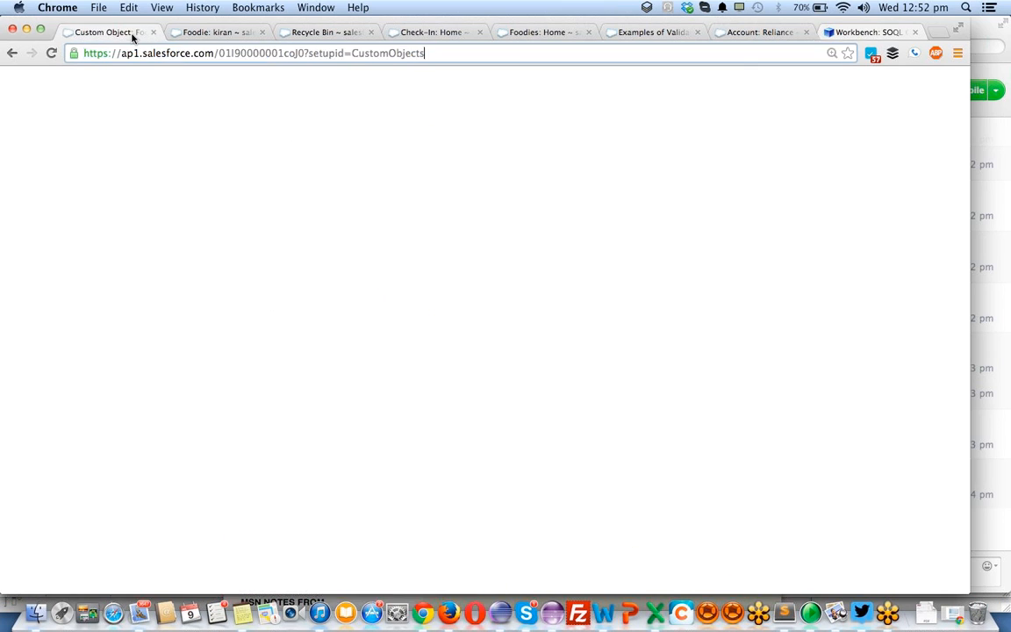
left_click(214, 33)
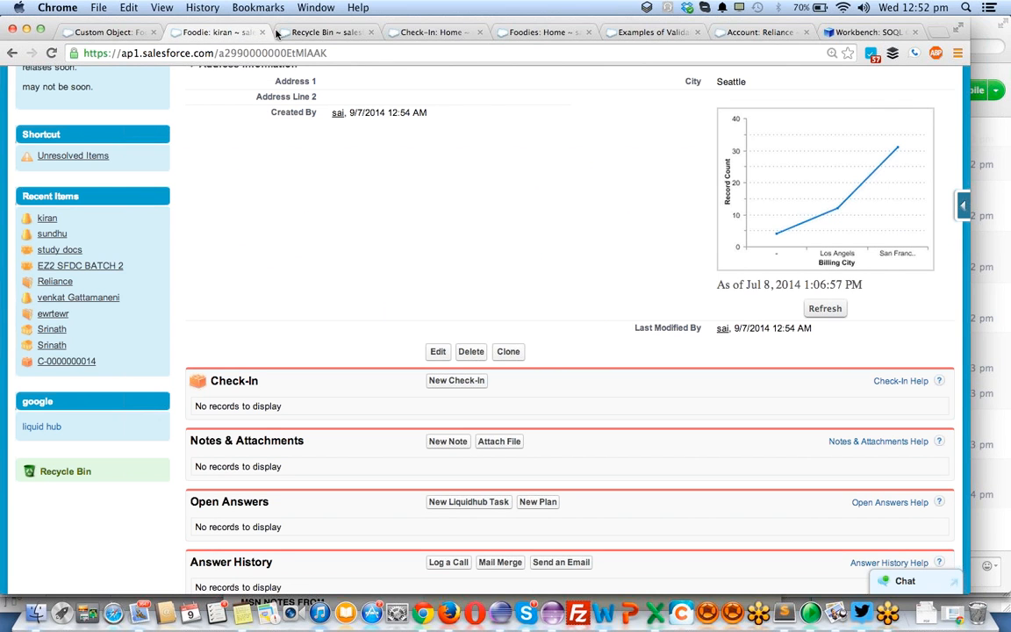
scroll(399, 299, "up", 3)
scroll(399, 299, "up", 2)
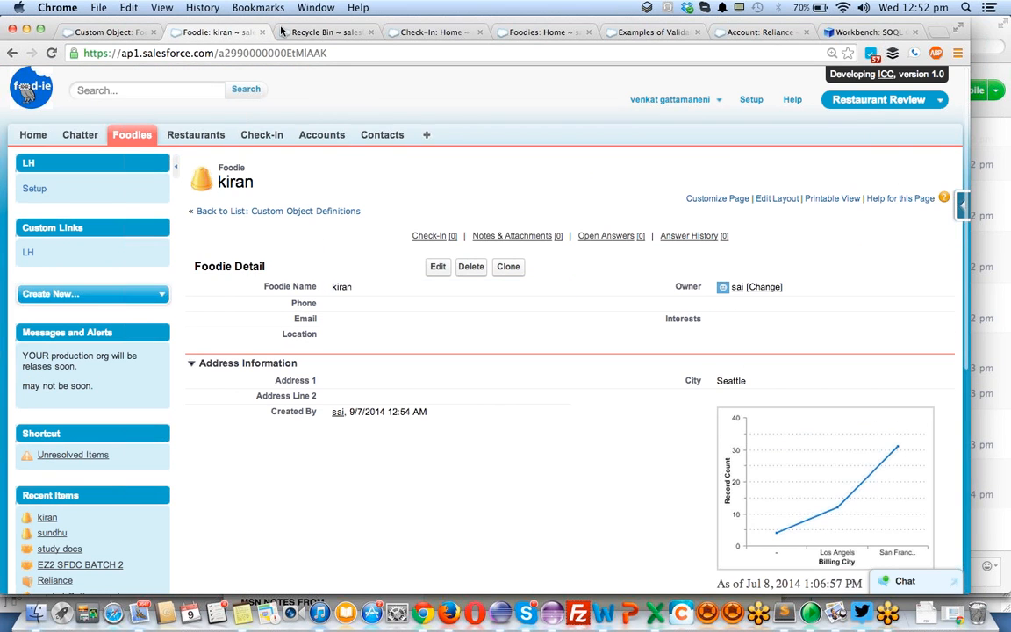
left_click(81, 137)
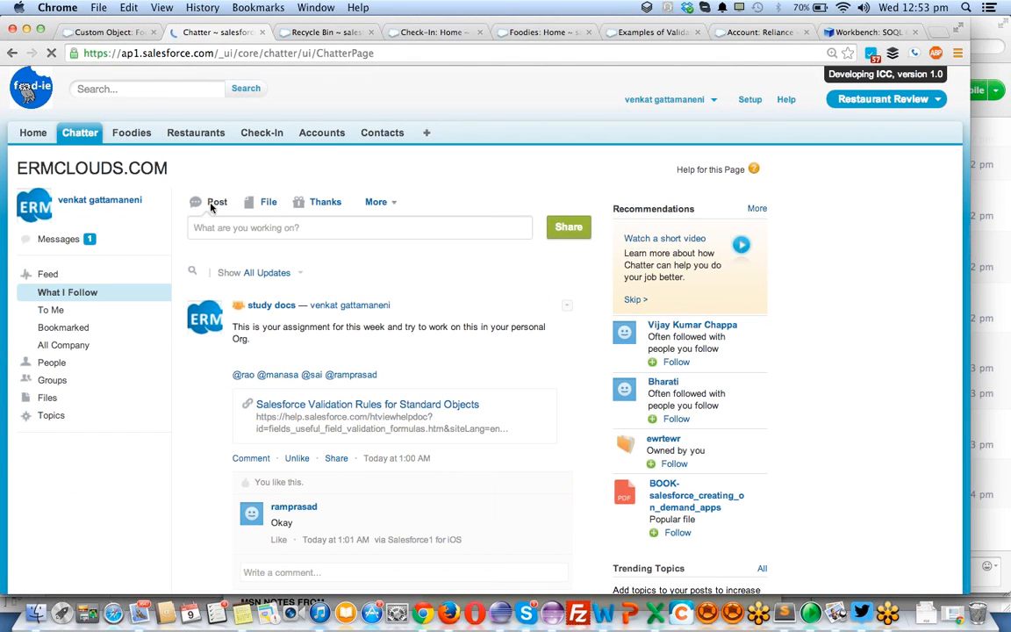
left_click(394, 204)
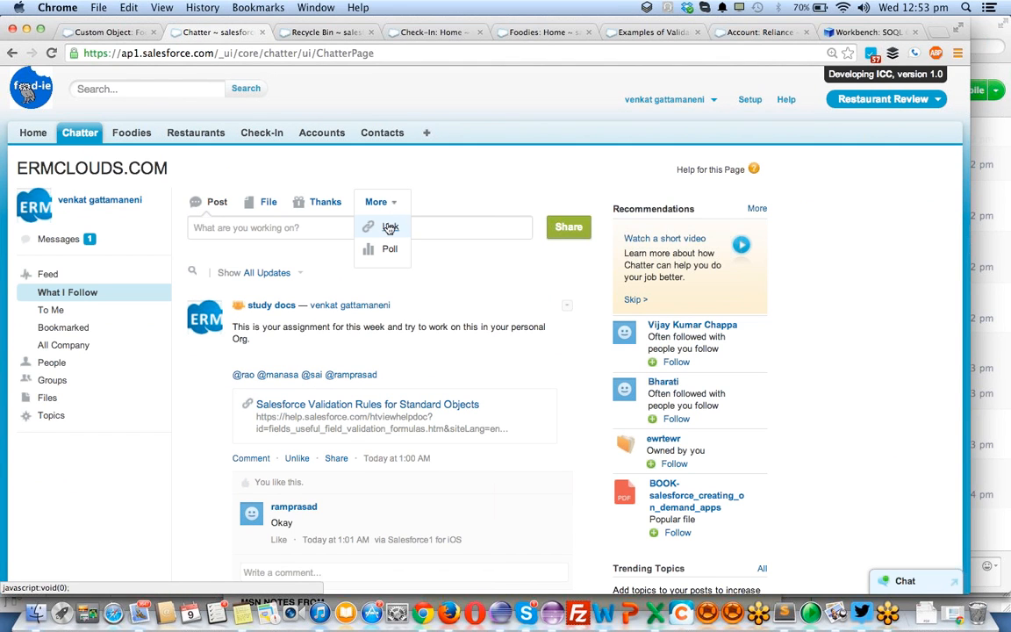
left_click(389, 226)
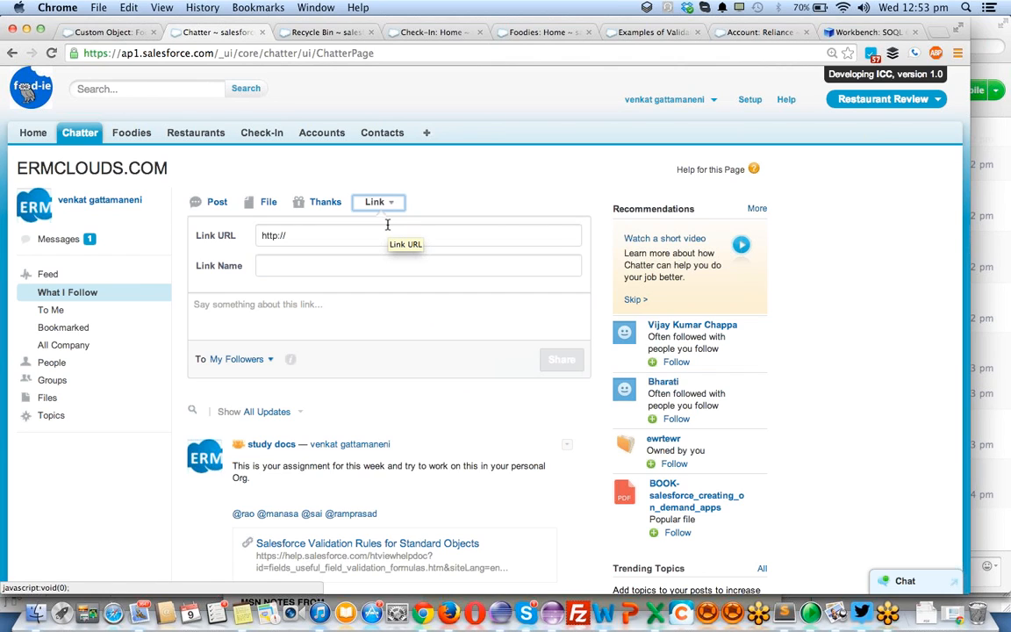
left_click(350, 236)
key("super+a")
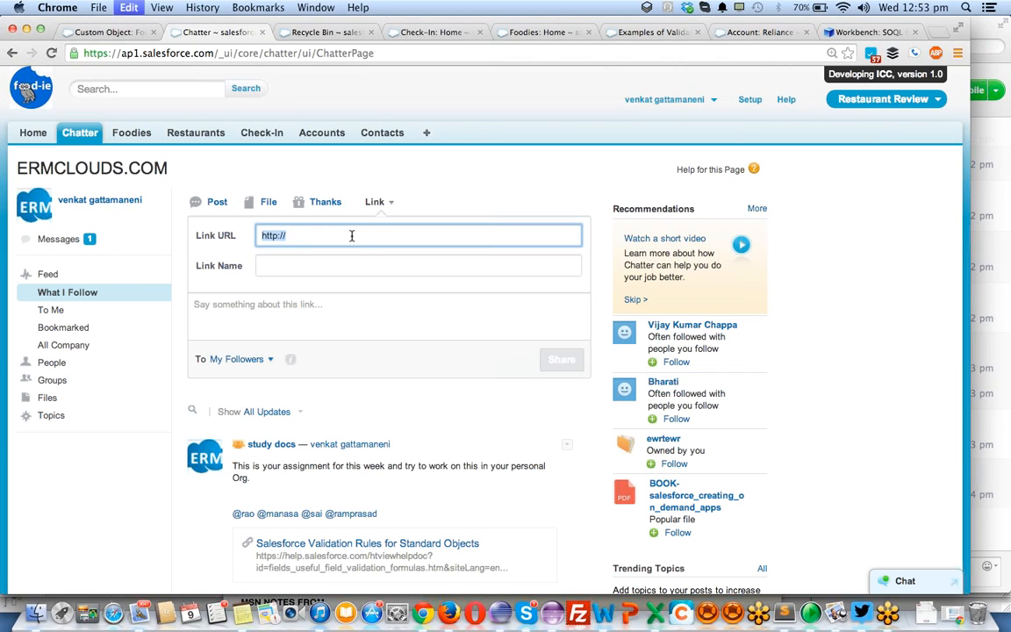
key("super+v")
key("Tab")
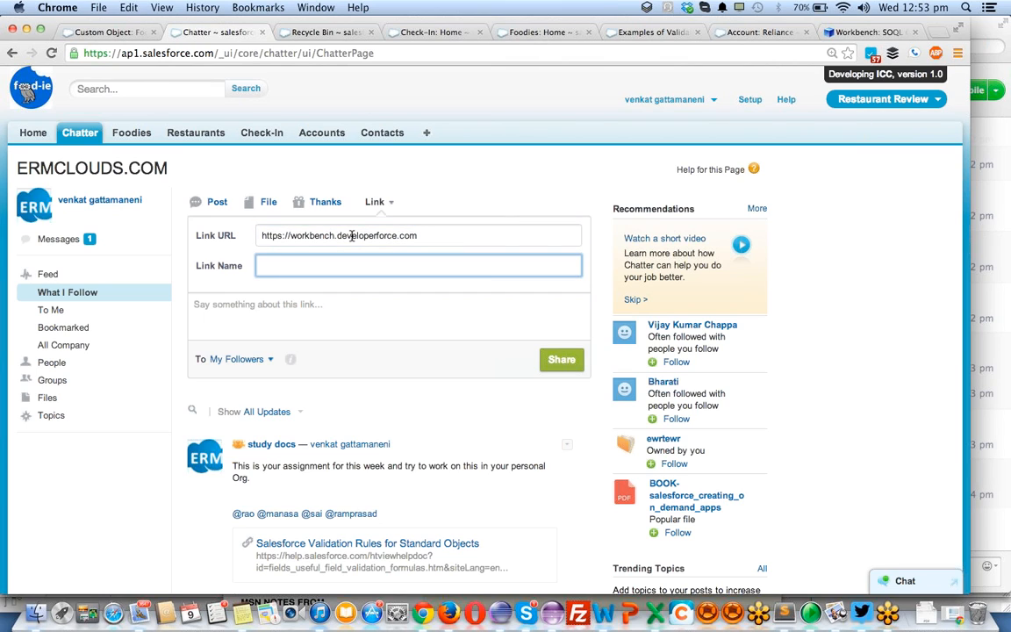
type("Workbench tool for developers")
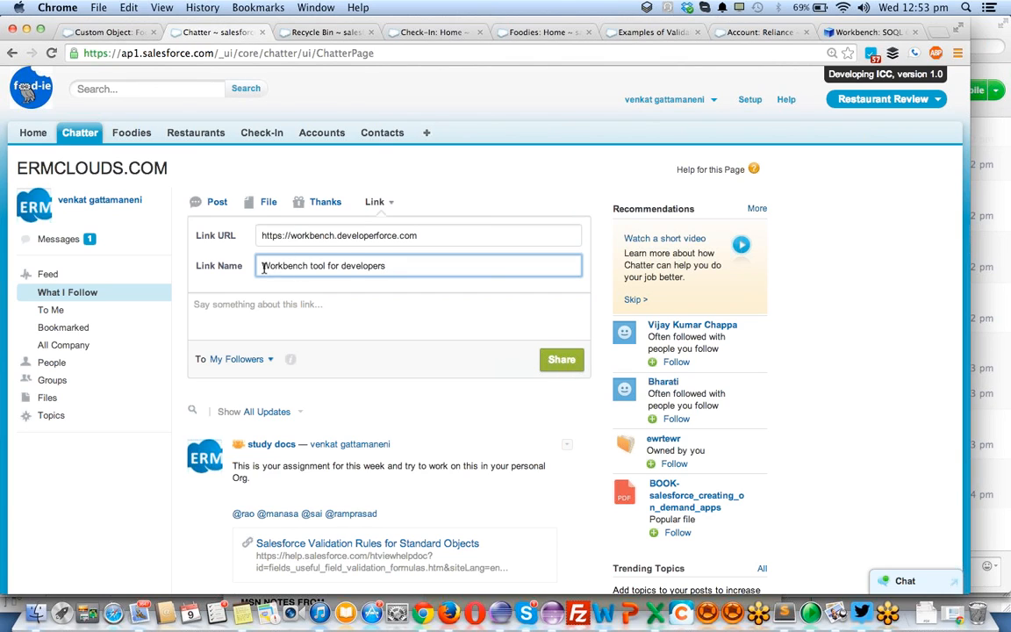
left_click(574, 357)
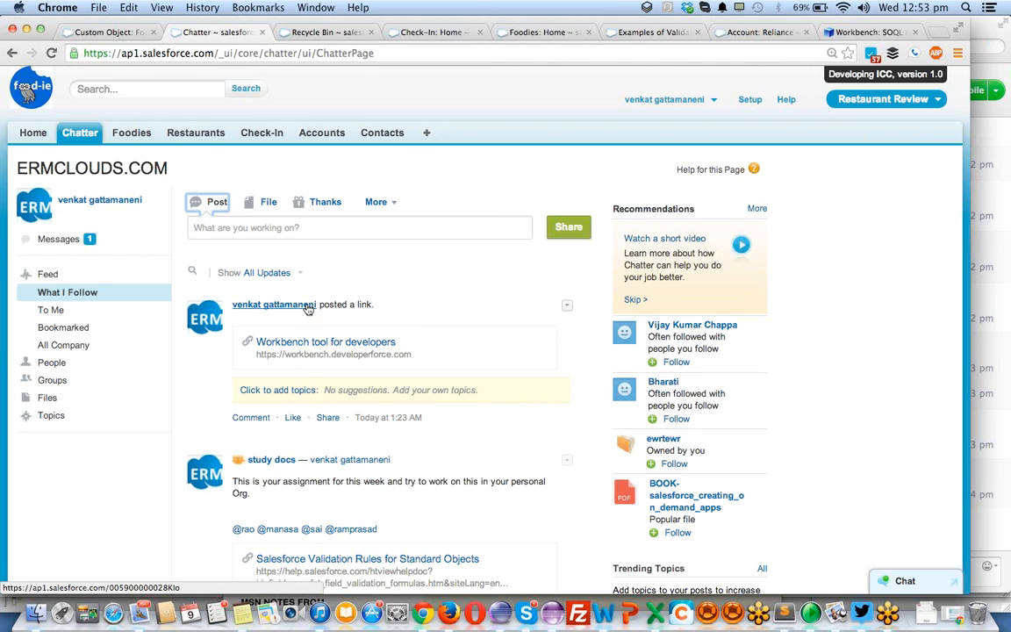
- Share the Workbench link post with the study docs group and close the sharing dialog
mouse_move(308, 306)
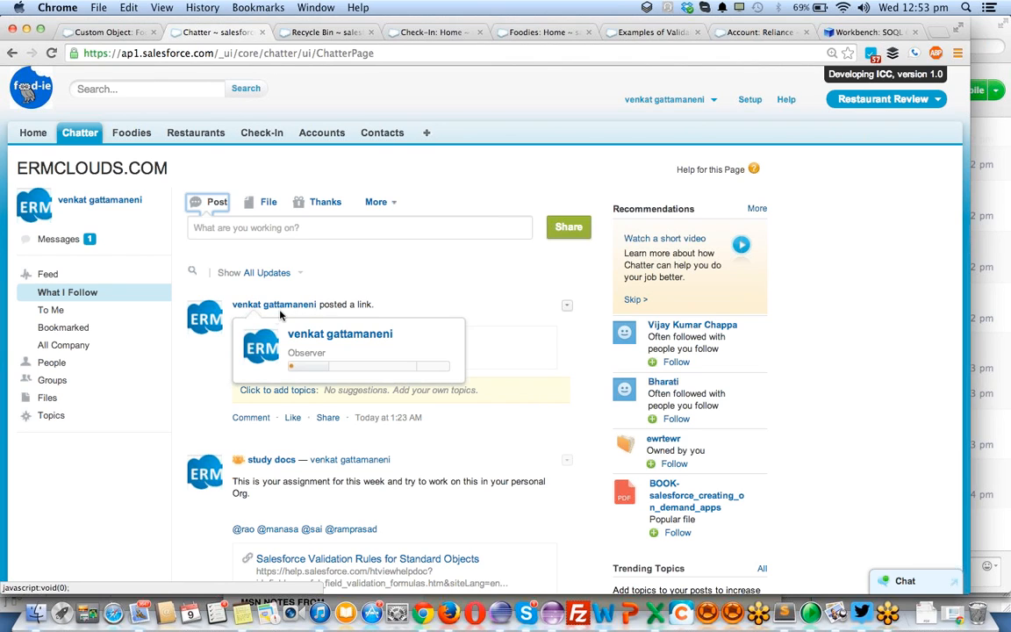
left_click(327, 417)
left_click(349, 421)
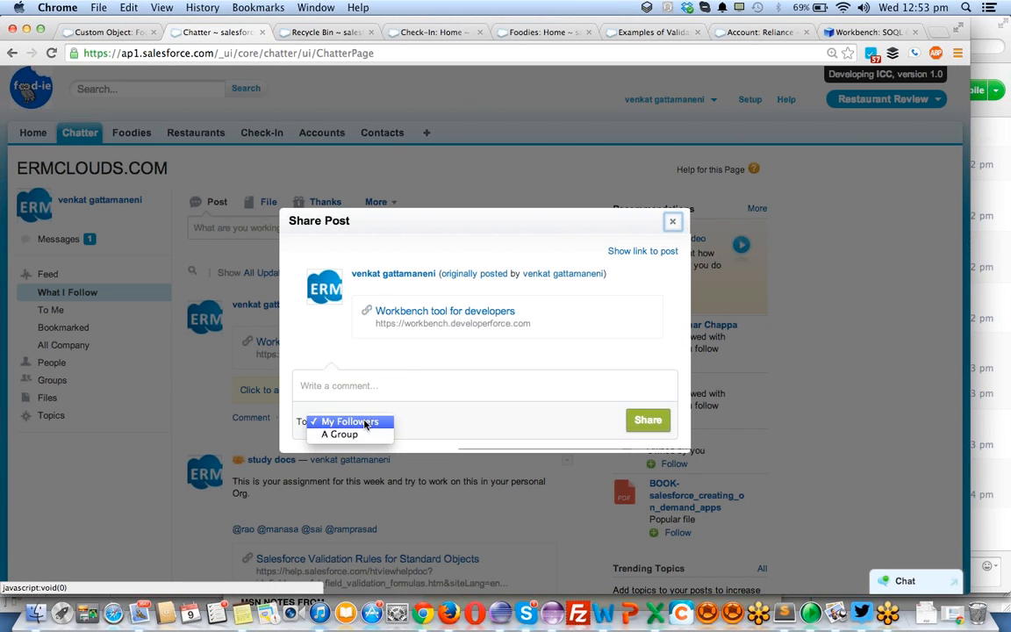
left_click(349, 433)
left_click(423, 424)
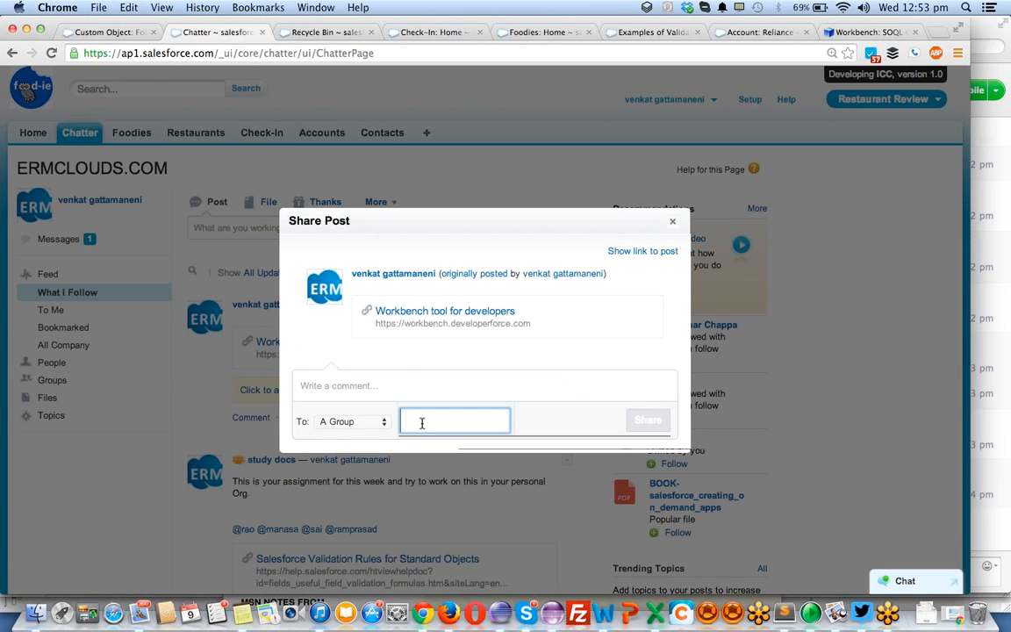
type("stud")
key("BackSpace")
key("BackSpace")
key("BackSpace")
key("BackSpace")
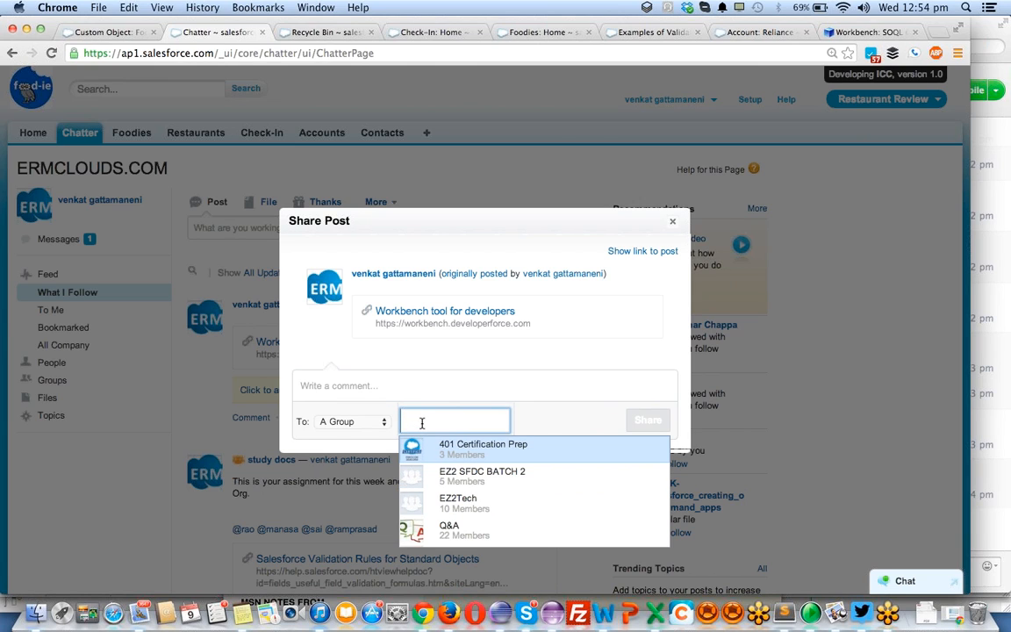
type("stud")
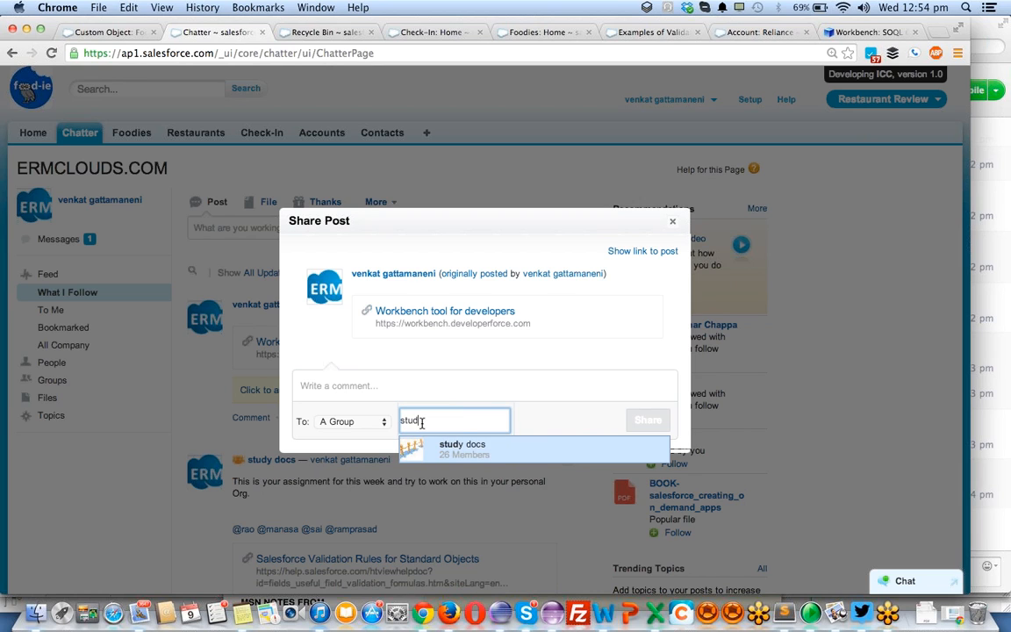
key("Return")
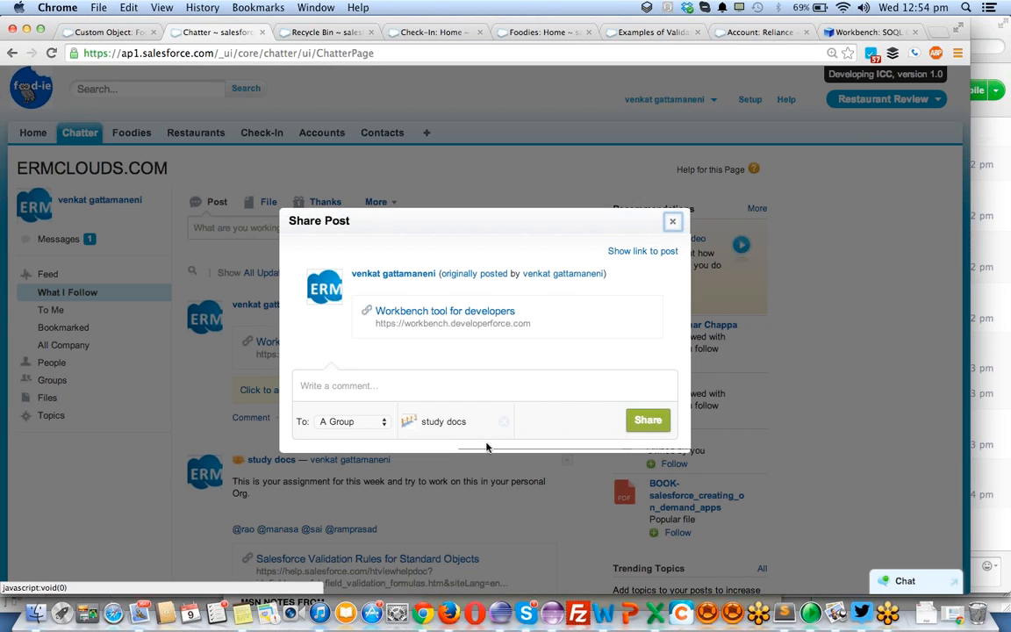
left_click(650, 425)
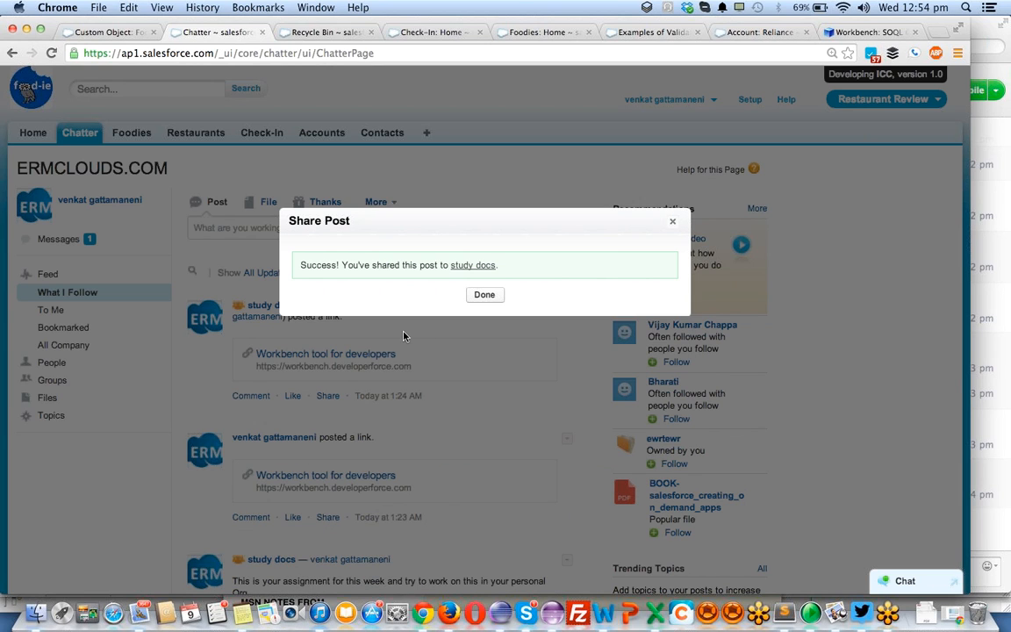
left_click(499, 296)
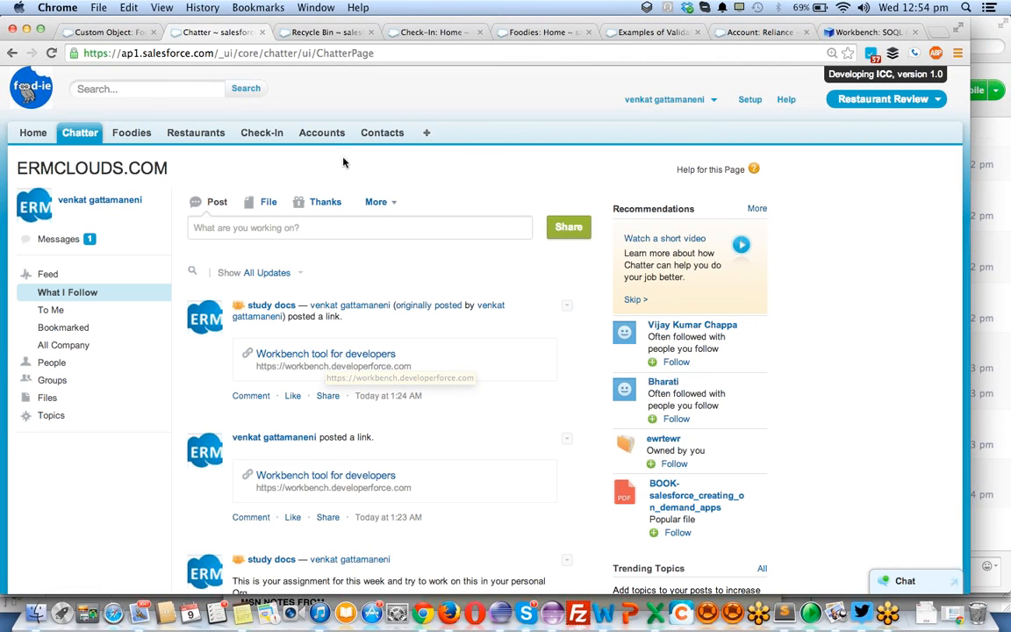
left_click(123, 33)
left_click(224, 32)
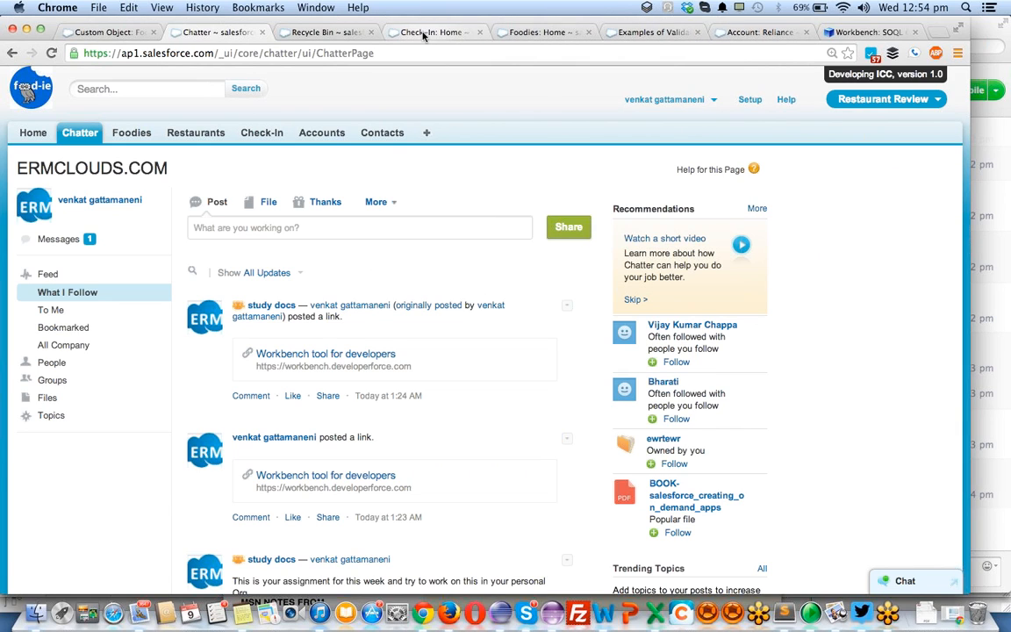
- Find the Foodies home page among the open Salesforce pages and open the Foodie custom object's definition
left_click(333, 33)
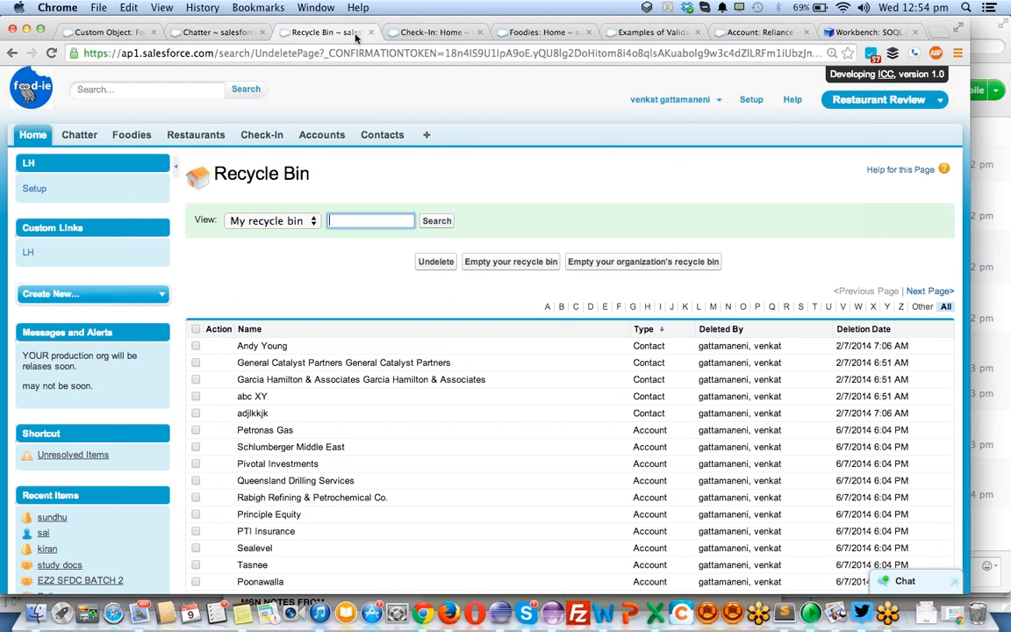
left_click(436, 33)
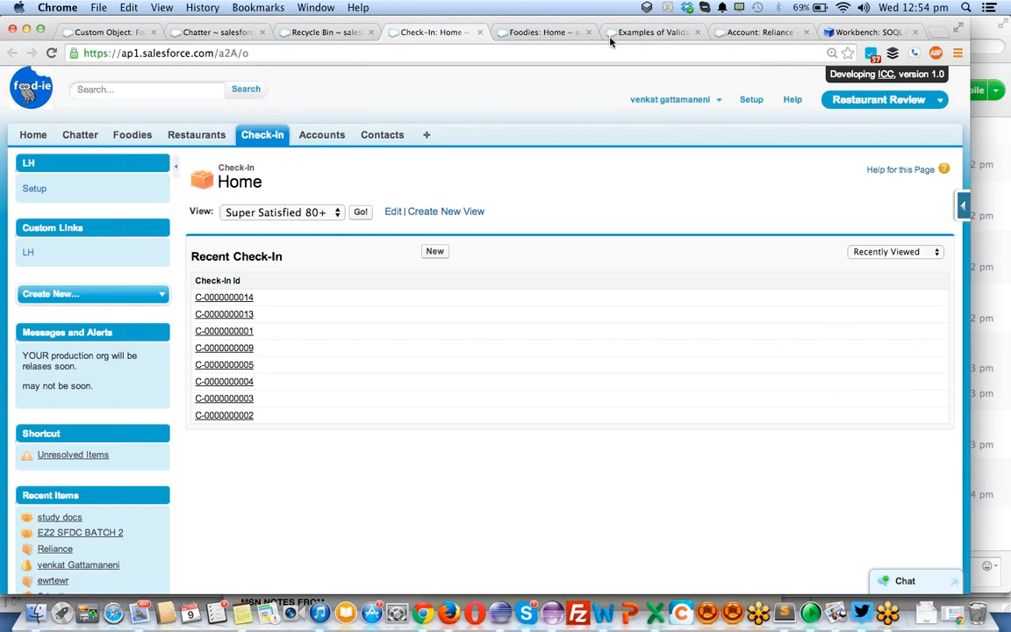
left_click(764, 32)
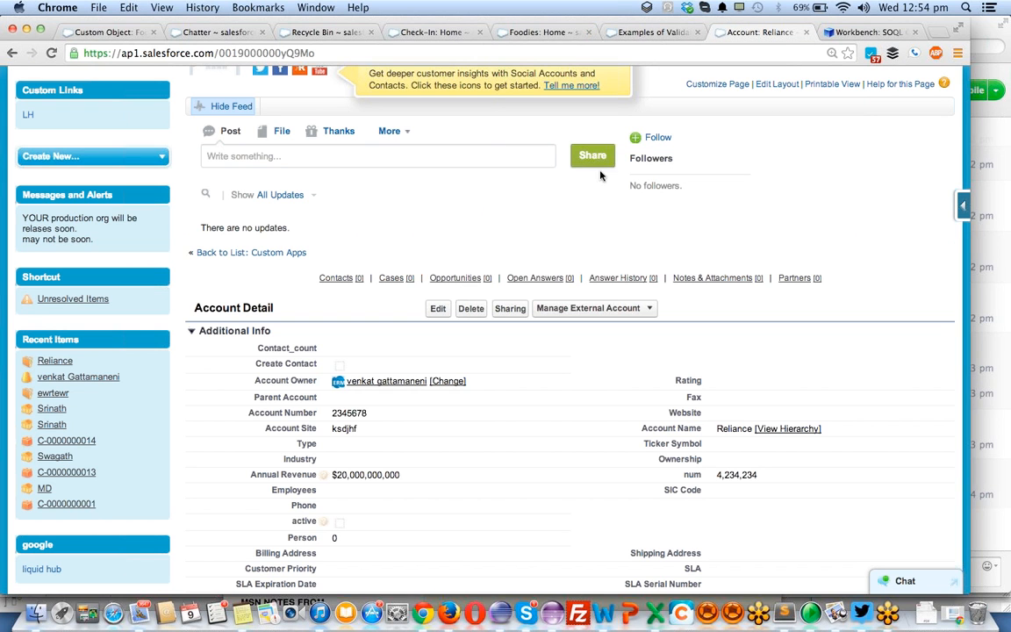
left_click(504, 35)
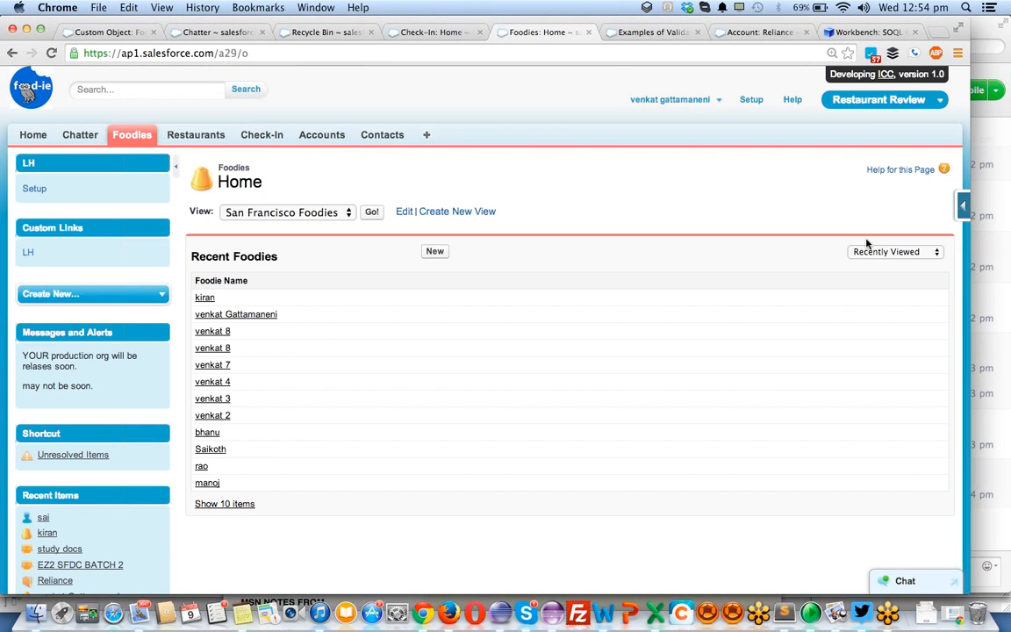
left_click(962, 206)
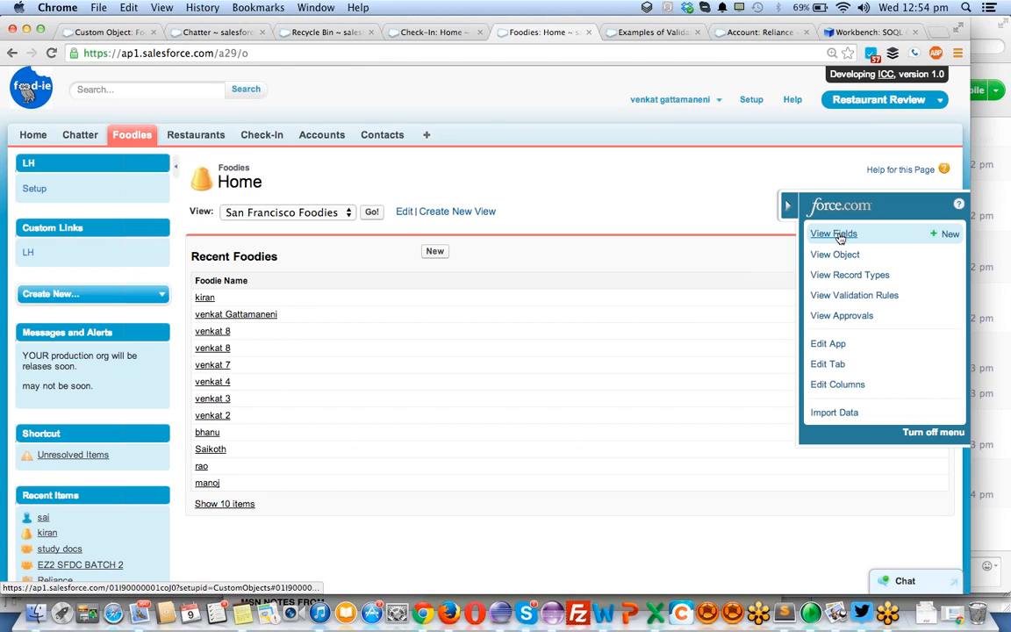
left_click(838, 254)
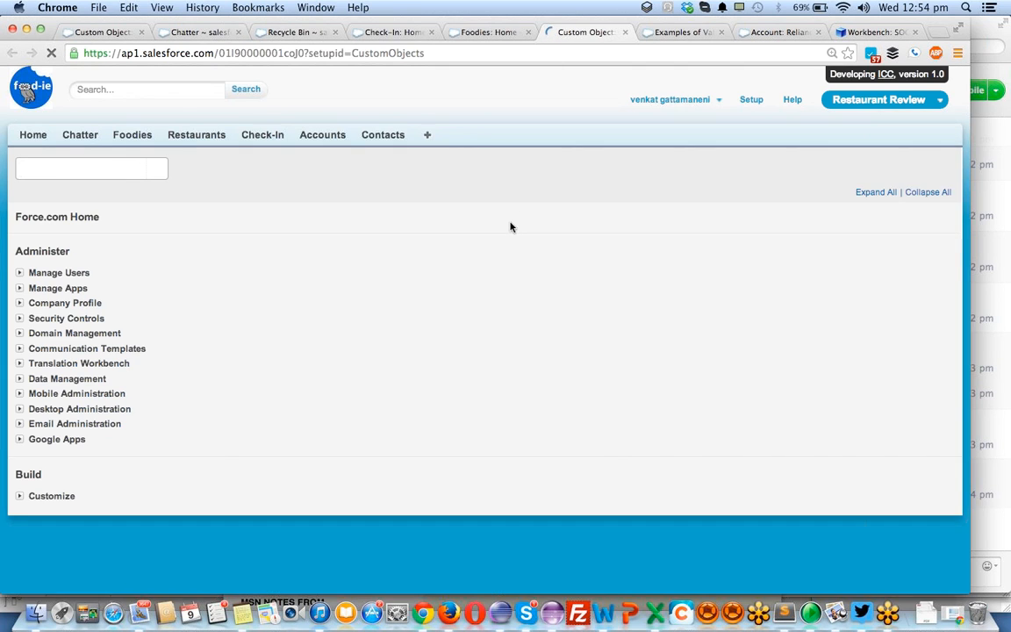
- Examine the Foodie object's standard fields, custom fields and relationships, validation rules, triggers and page layouts
scroll(302, 281, "down", 3)
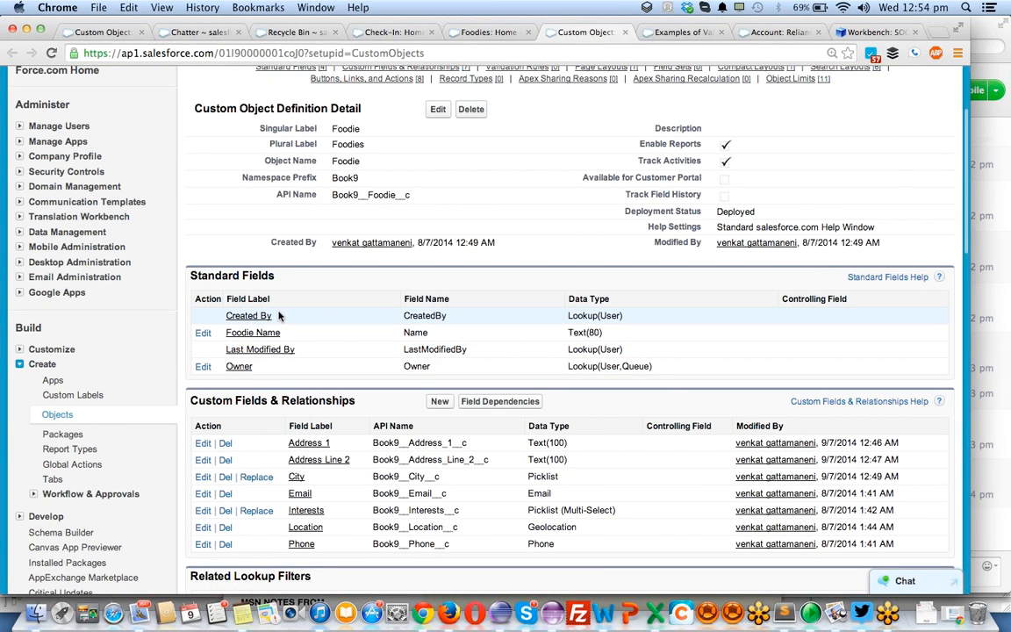
left_click(238, 317)
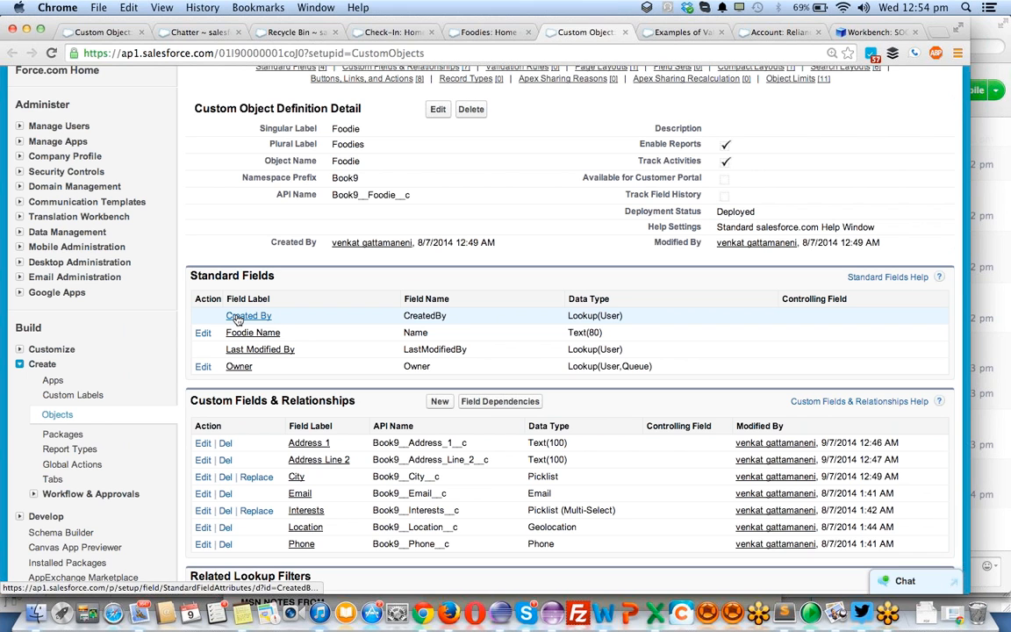
scroll(329, 318, "down", 2)
scroll(329, 317, "down", 4)
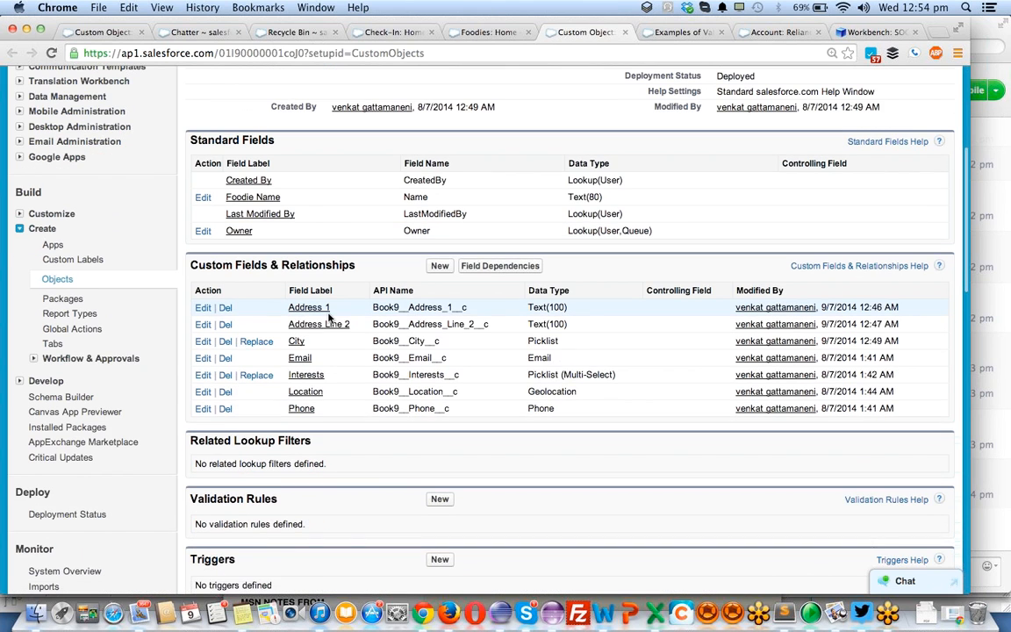
scroll(329, 317, "up", 3)
scroll(329, 318, "up", 1)
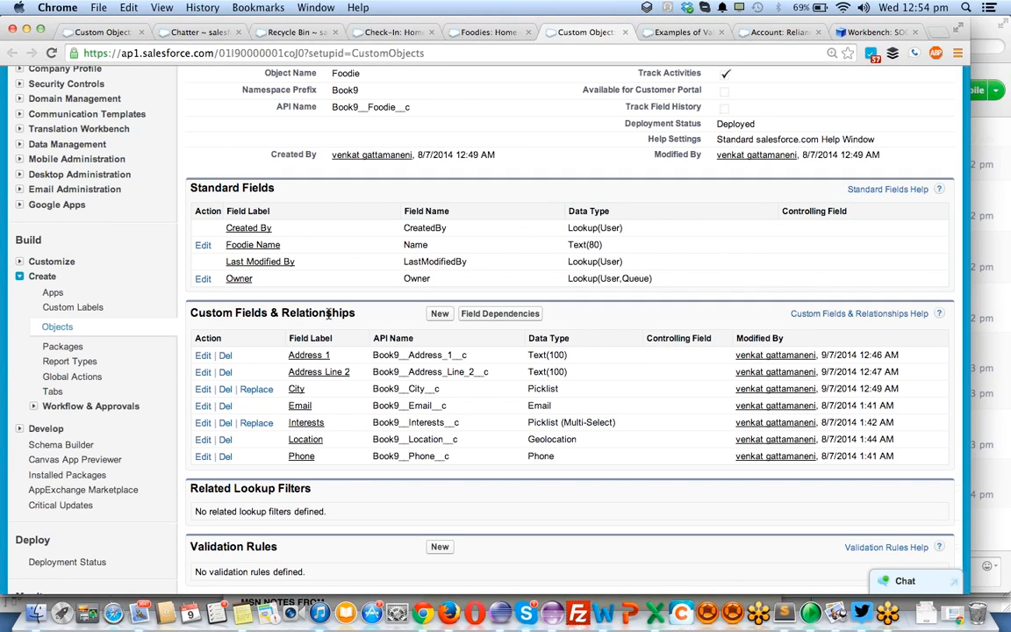
scroll(329, 314, "down", 1)
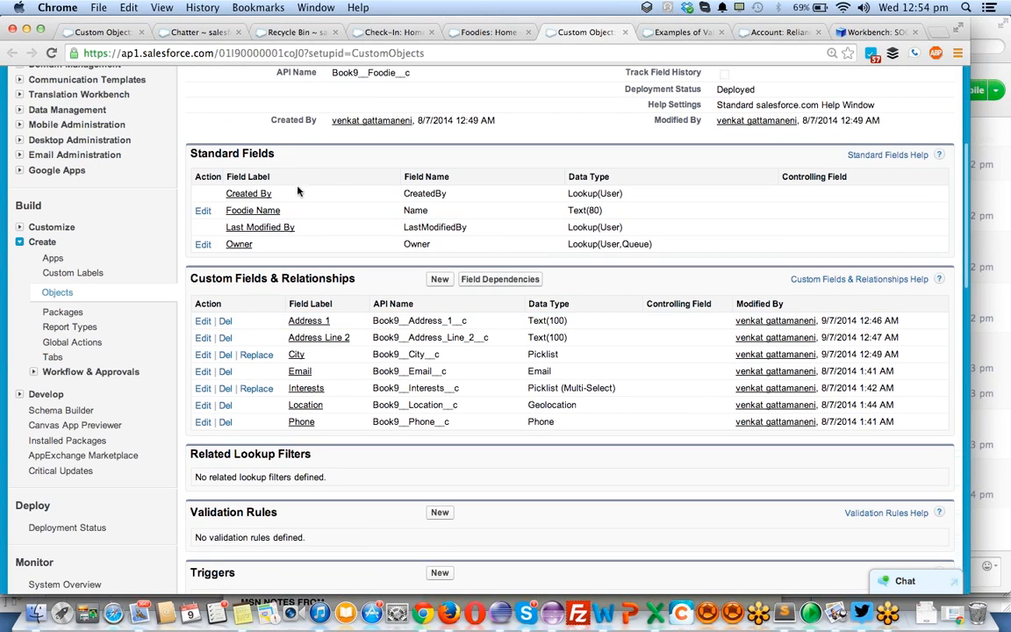
scroll(322, 228, "down", 4)
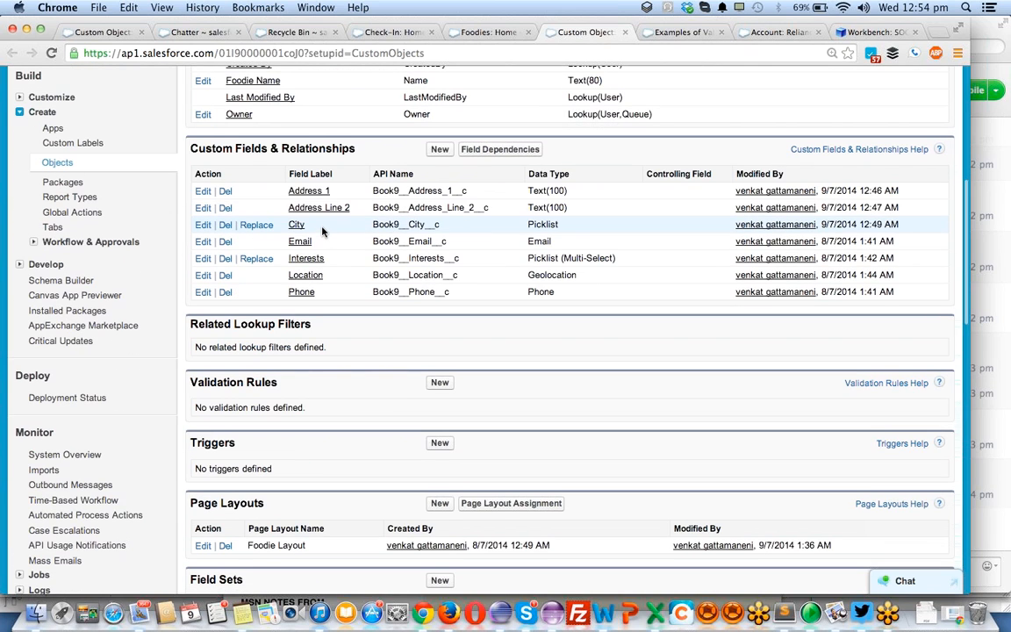
scroll(322, 230, "down", 3)
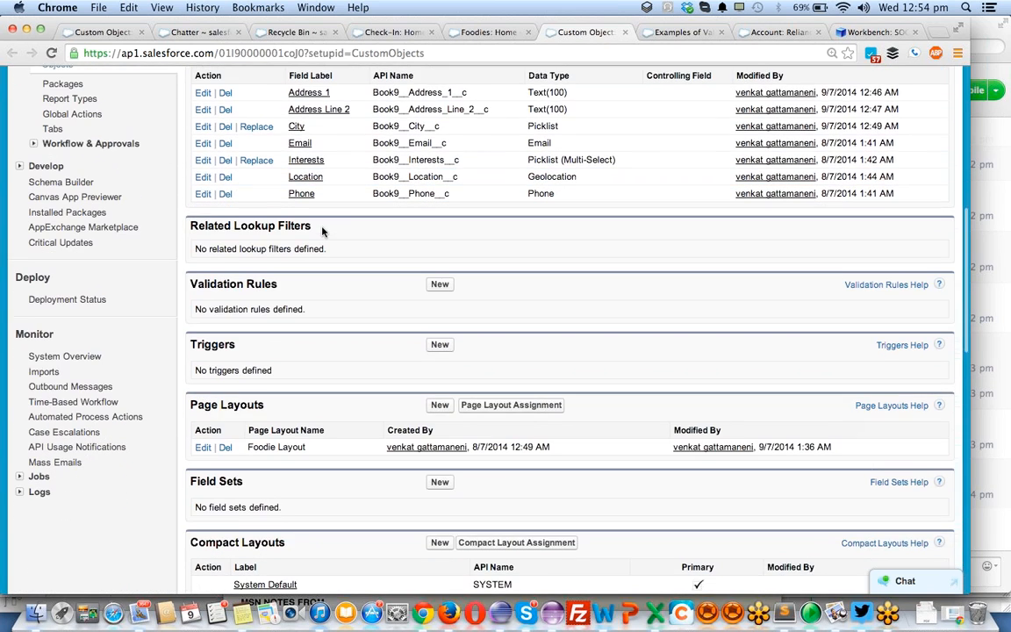
scroll(322, 231, "down", 1)
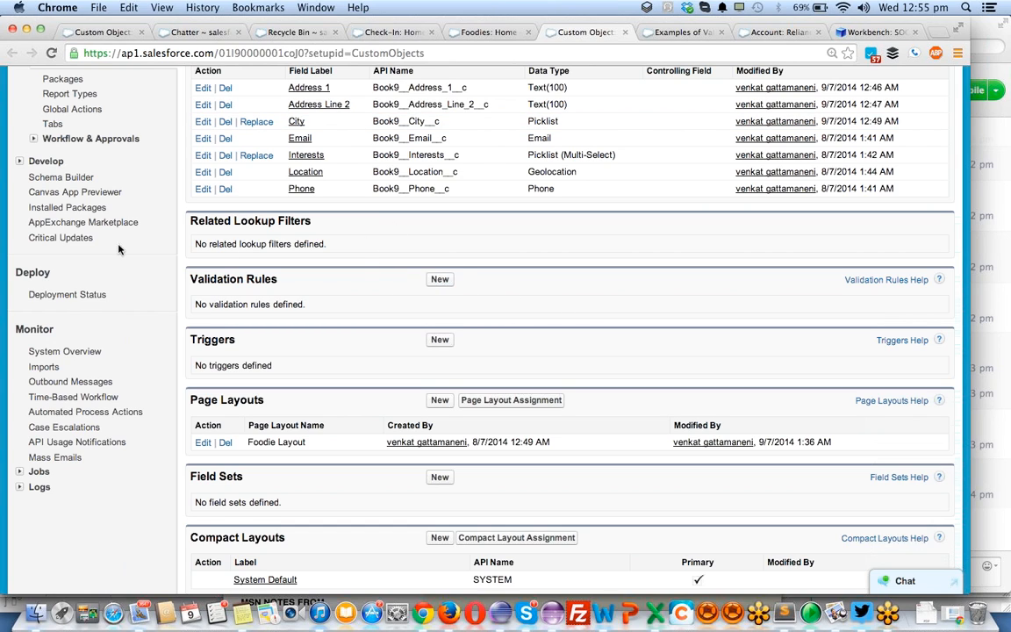
scroll(53, 220, "up", 4)
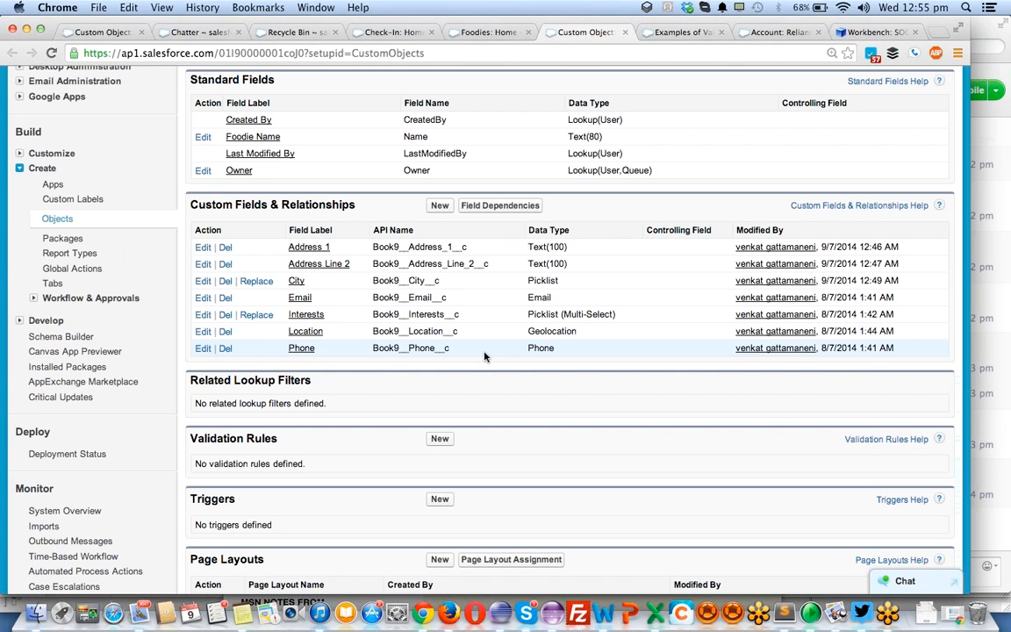
scroll(286, 256, "up", 8)
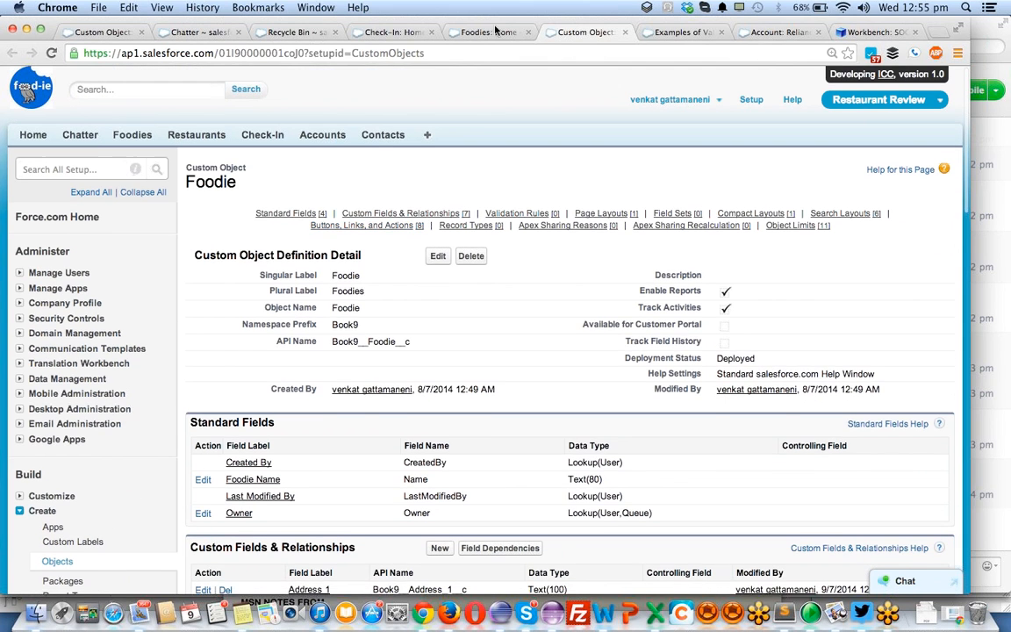
- Go to Accounts from the Foodies home page and start a new account with the Big Account record type
left_click(496, 30)
left_click(324, 136)
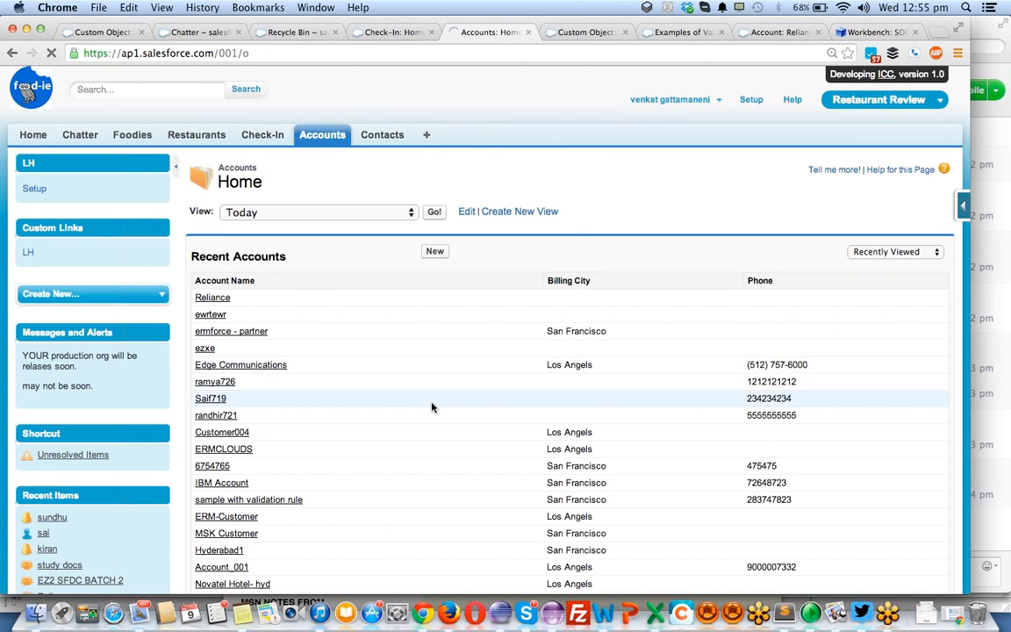
scroll(431, 406, "down", 2)
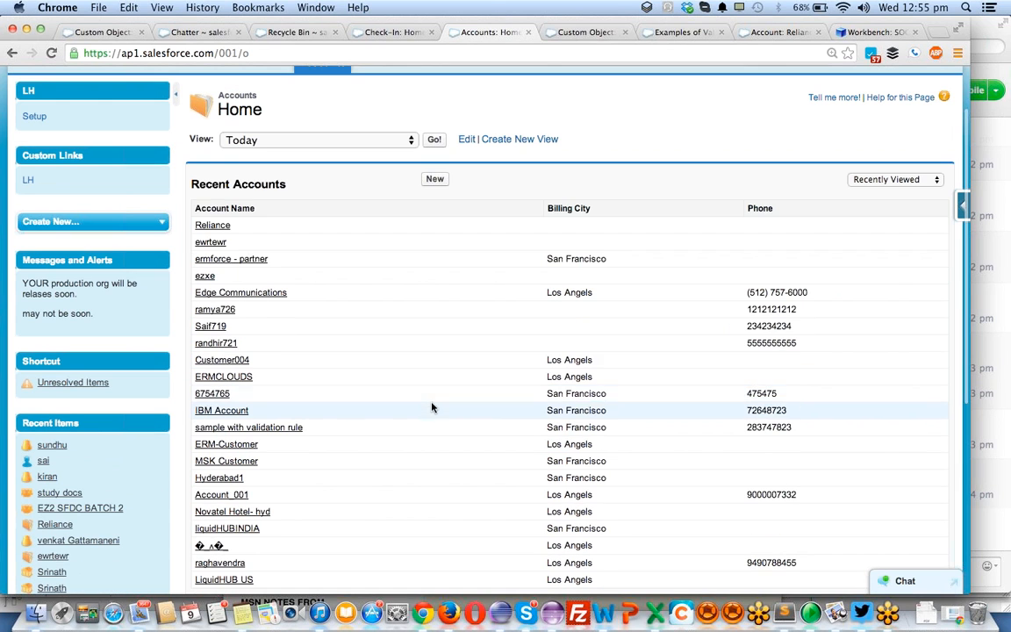
left_click(427, 182)
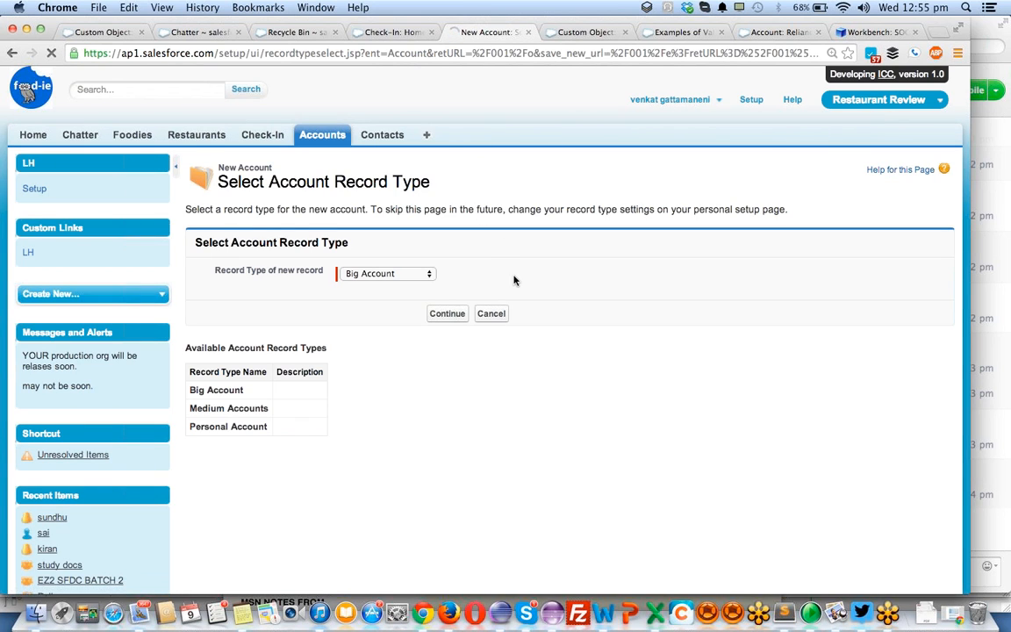
left_click(441, 316)
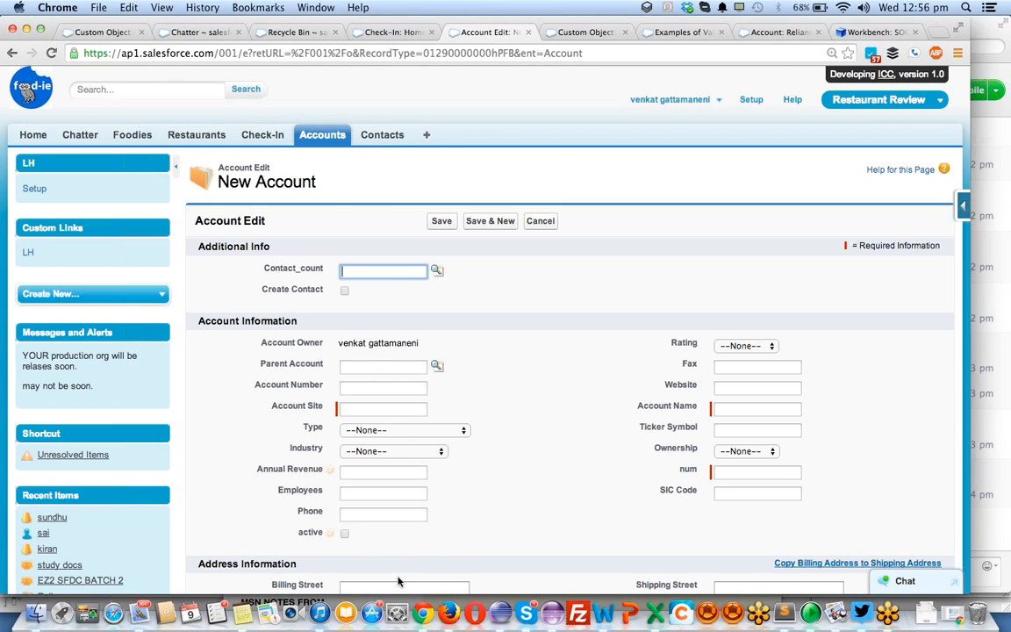
- Examine the new account form's required fields, including num, and close the session timeout window
left_click(730, 472)
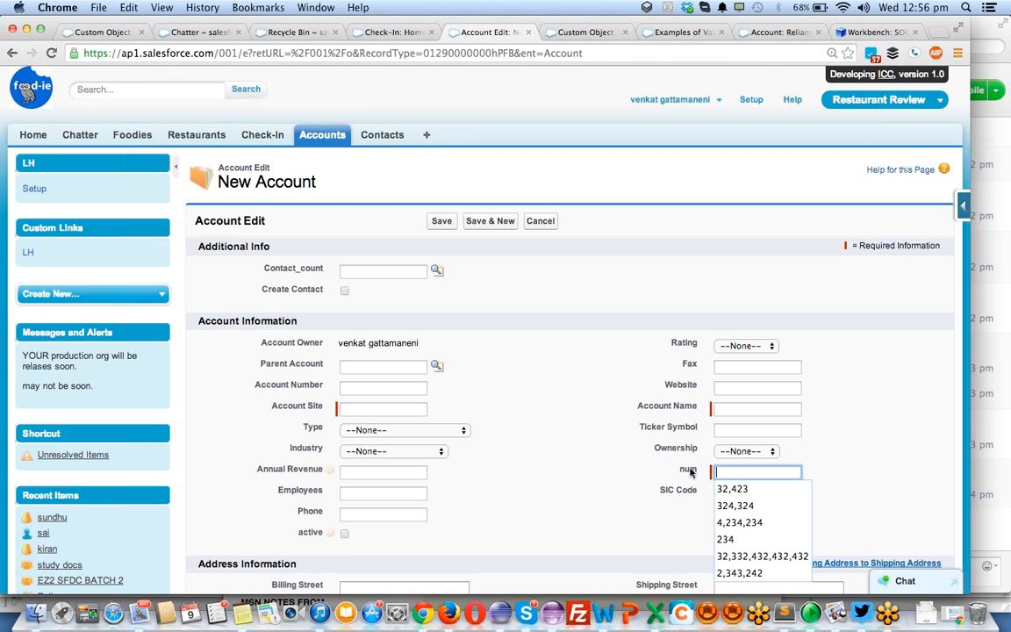
left_click(691, 472)
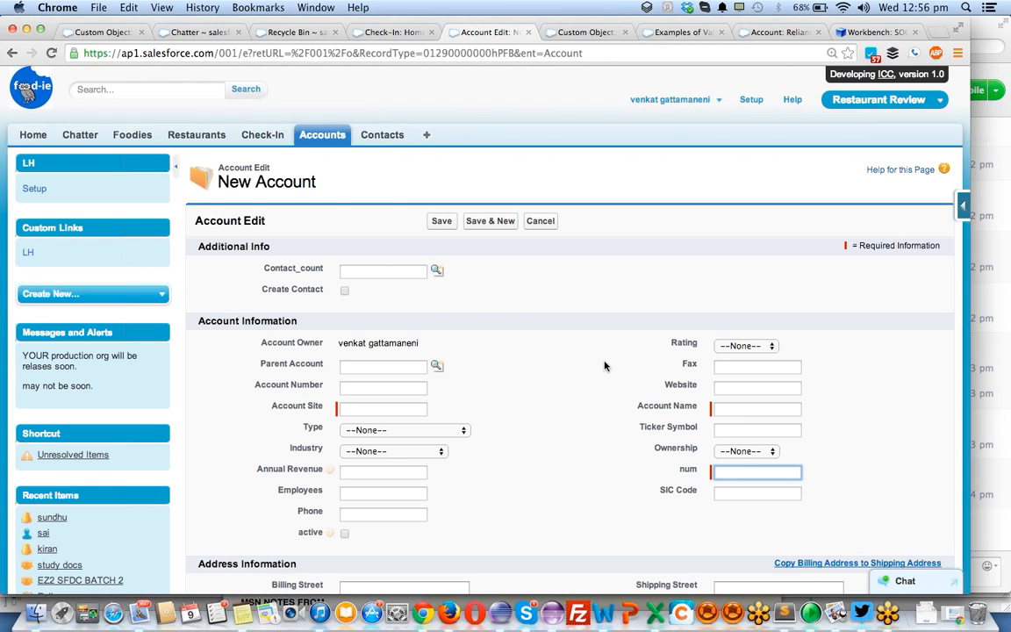
scroll(604, 366, "down", 3)
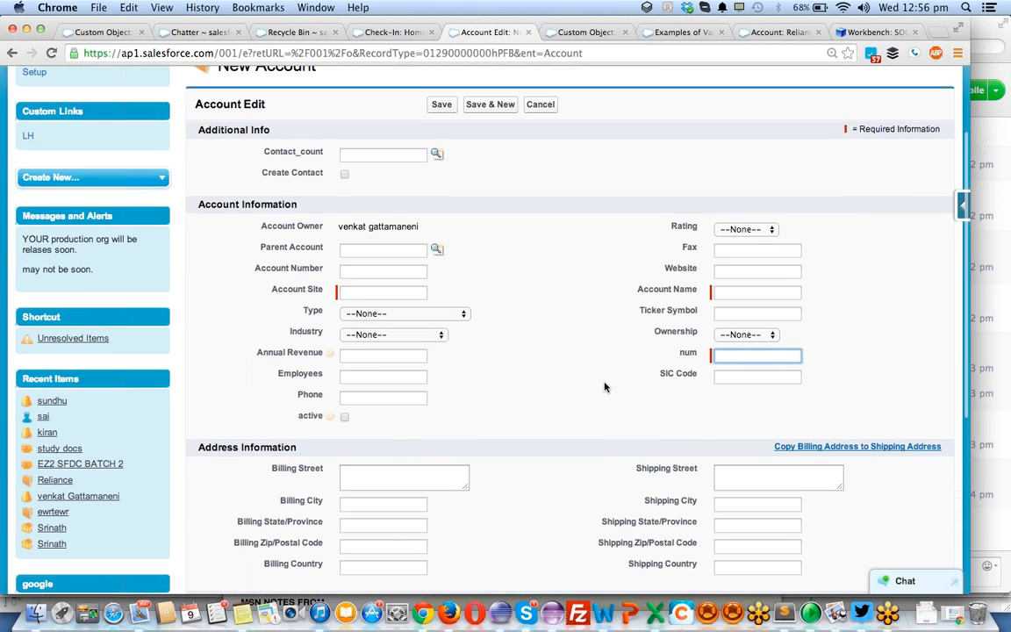
scroll(603, 387, "up", 3)
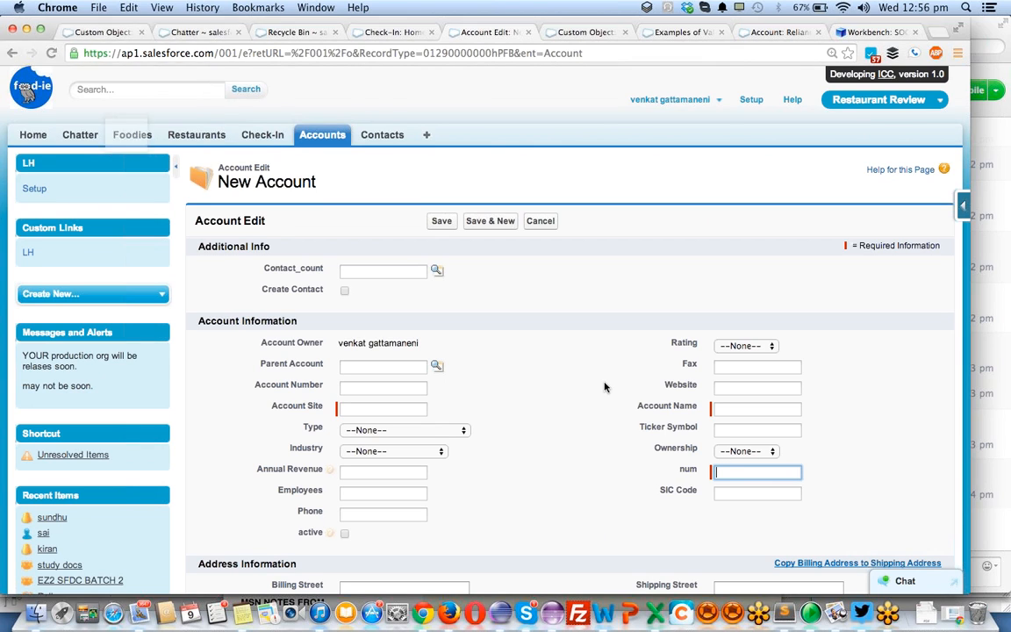
left_click(10, 24)
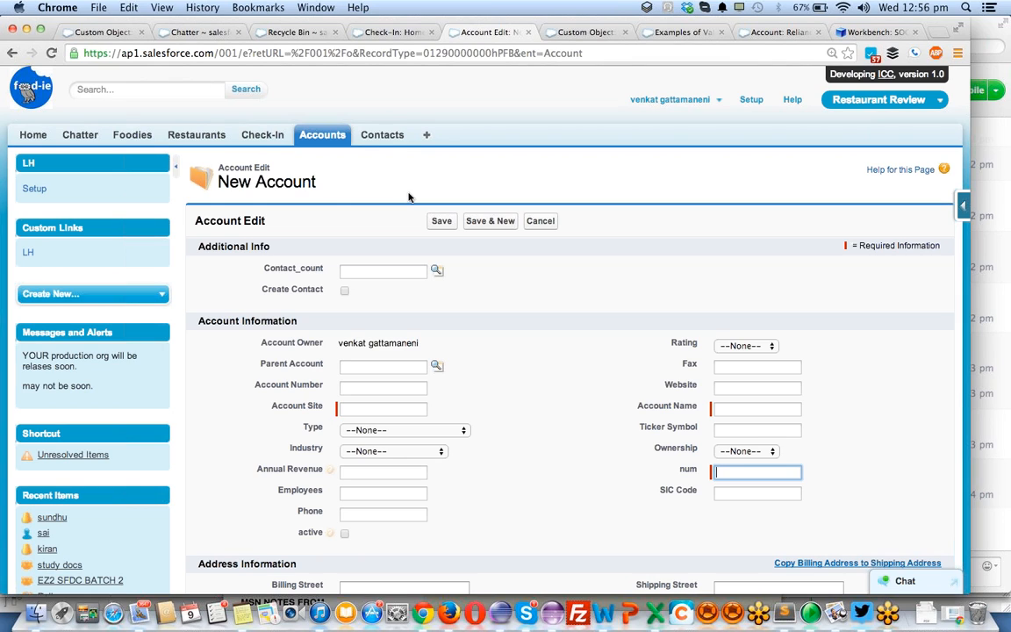
- Leave the new account form for Setup and open Schema Builder
left_click(748, 100)
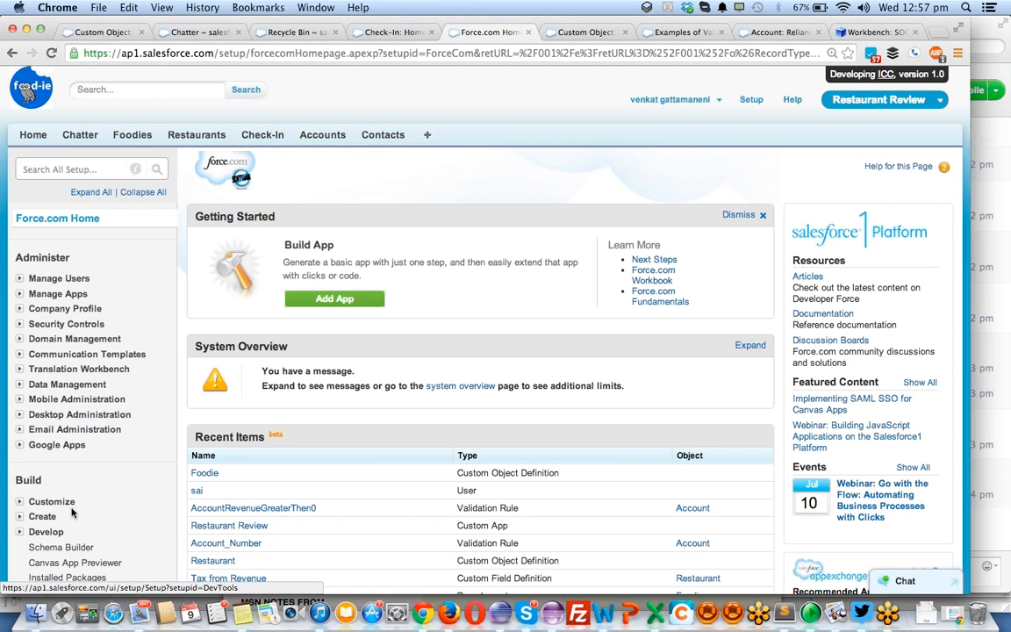
scroll(72, 513, "down", 2)
left_click(61, 483)
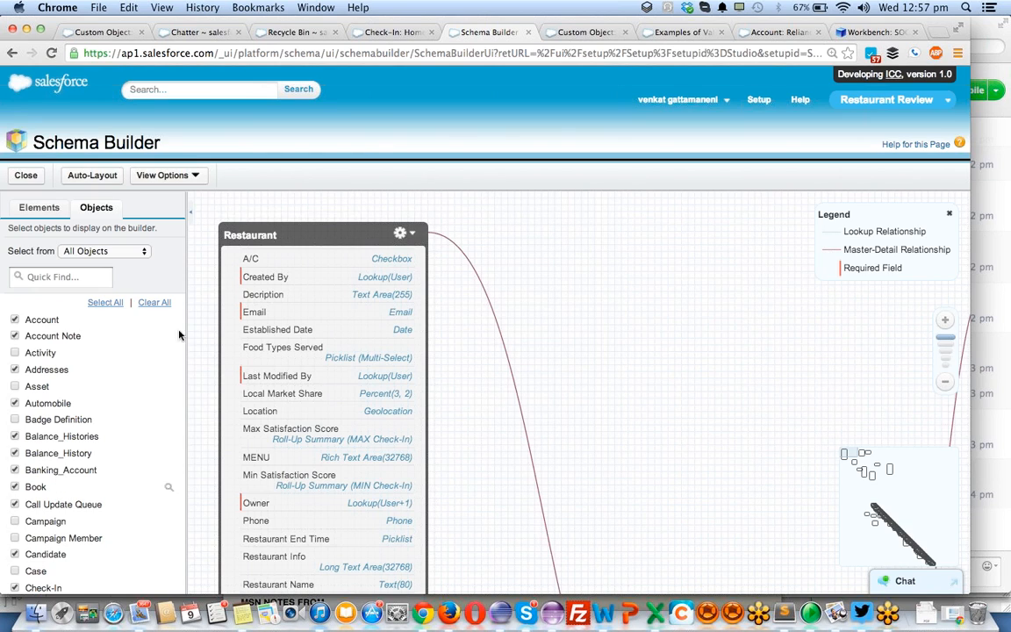
- Shift the Restaurant object slightly on the schema canvas and locate the Foodie object beyond Check-In
left_click_drag(331, 230, 349, 227)
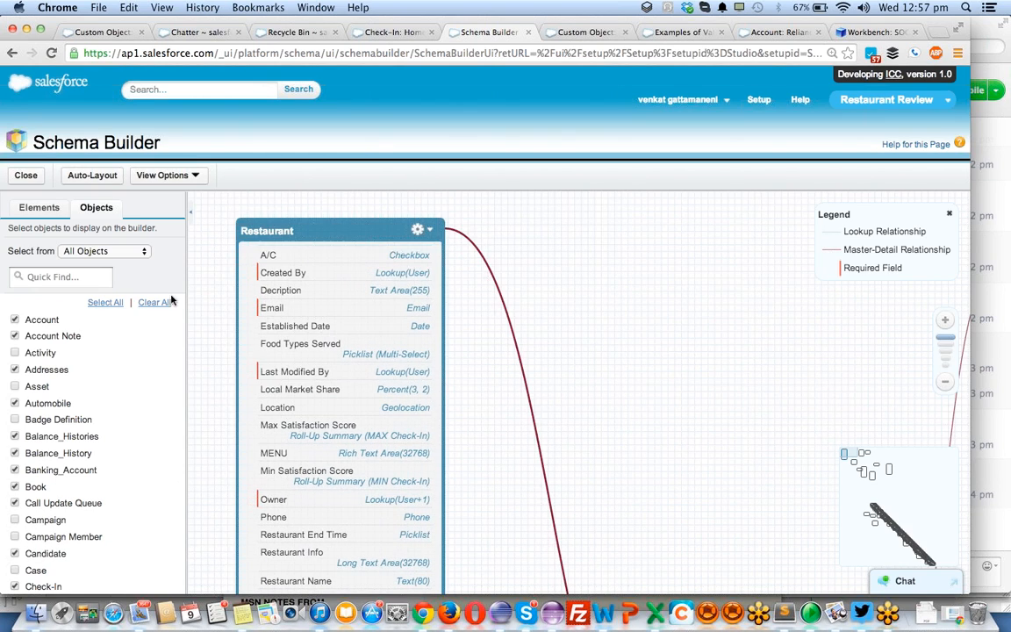
scroll(90, 427, "down", 1)
scroll(88, 412, "down", 3)
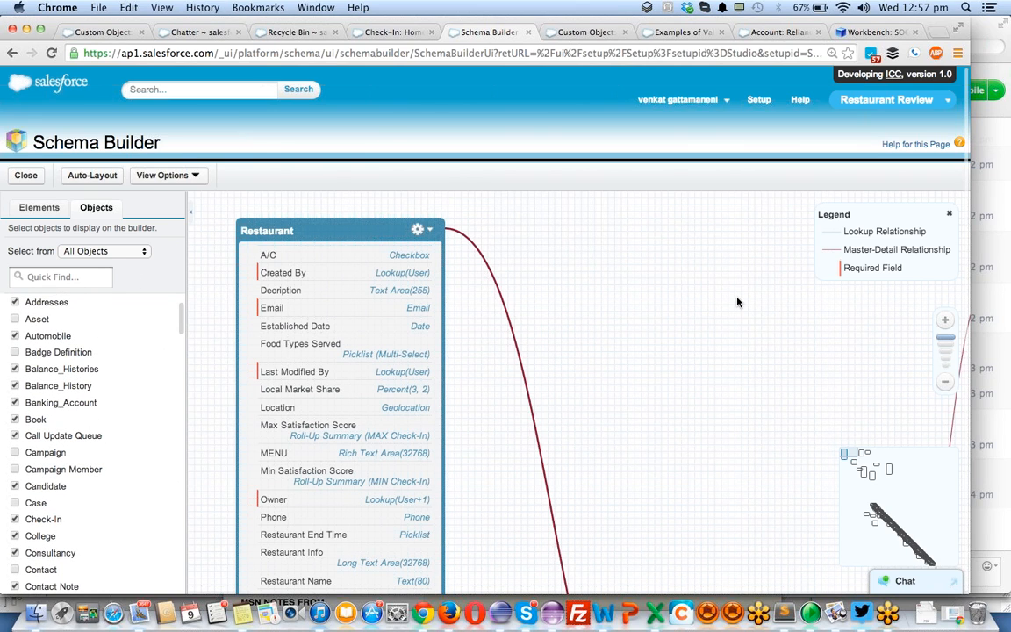
scroll(736, 300, "down", 1)
scroll(646, 407, "down", 2)
left_click_drag(647, 407, 470, 145)
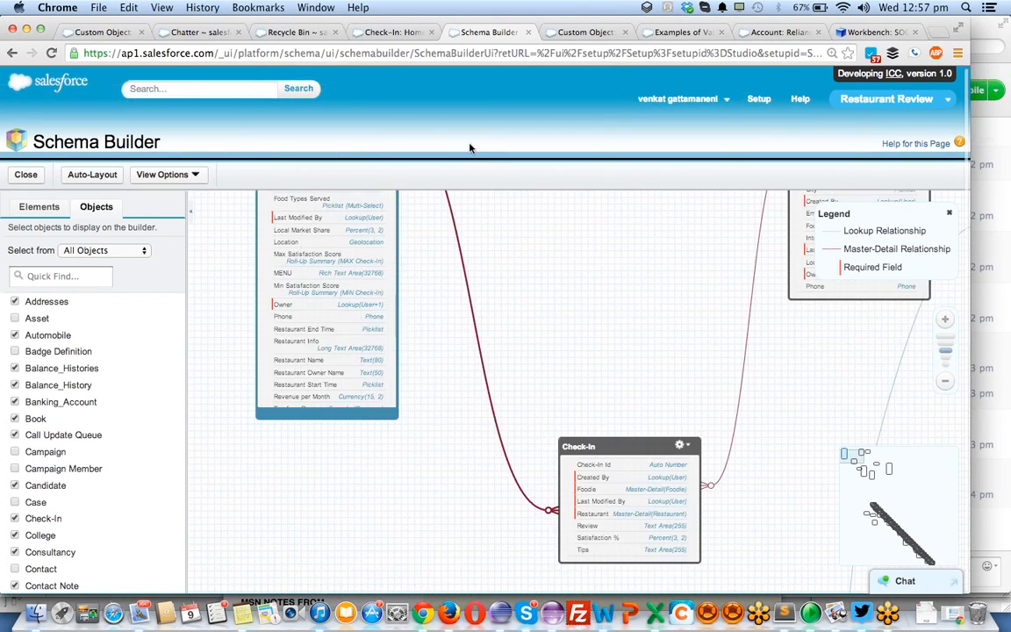
left_click_drag(565, 295, 410, 529)
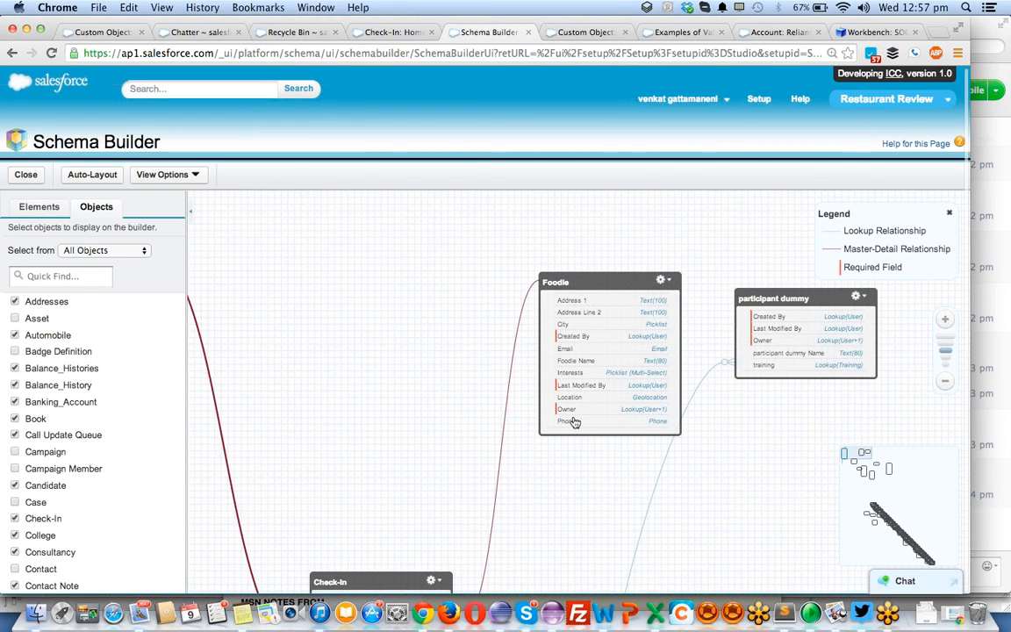
- Open the Foodie object's Email field for editing, turn its Required option on and off again, and save the field
left_click(579, 353)
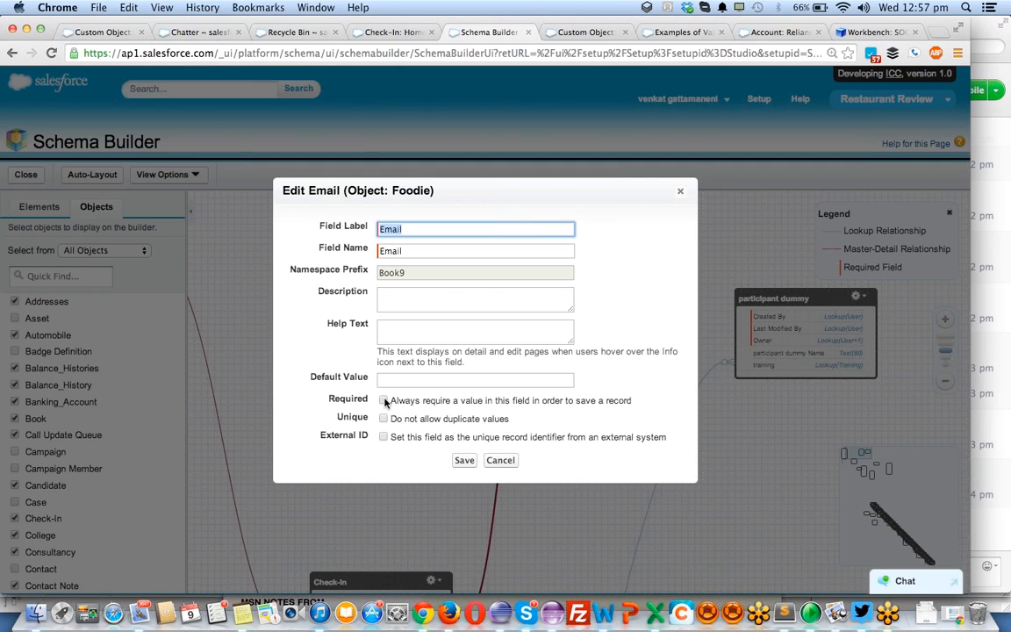
left_click(384, 400)
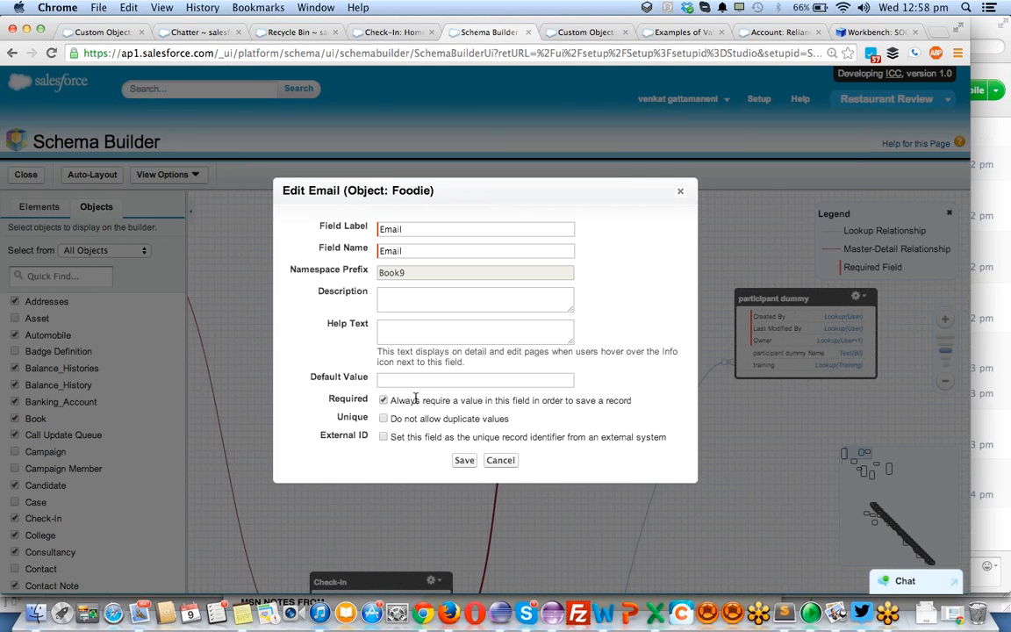
left_click(382, 401)
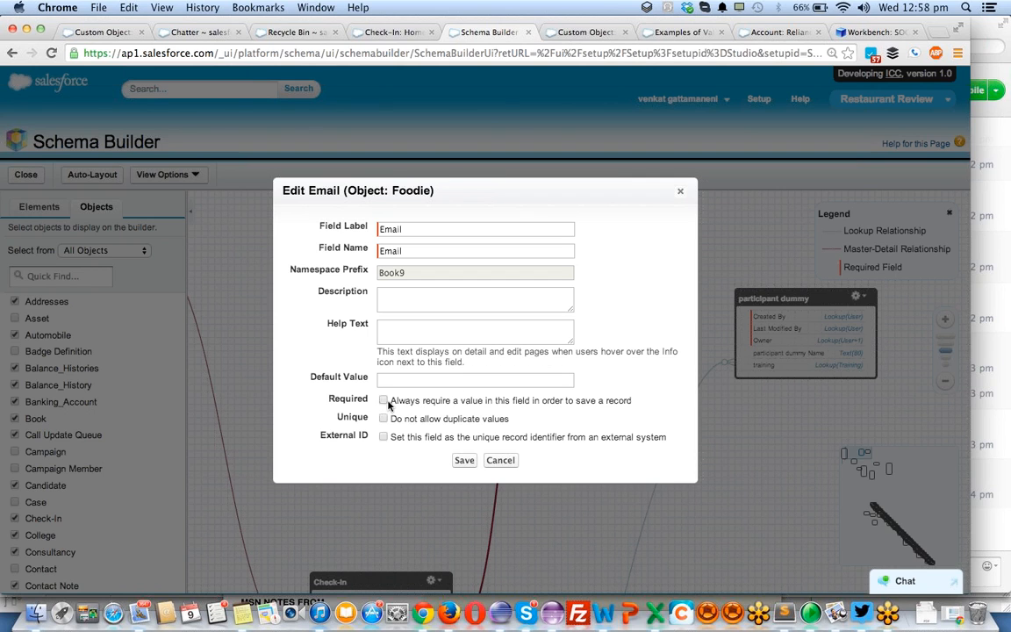
left_click(463, 460)
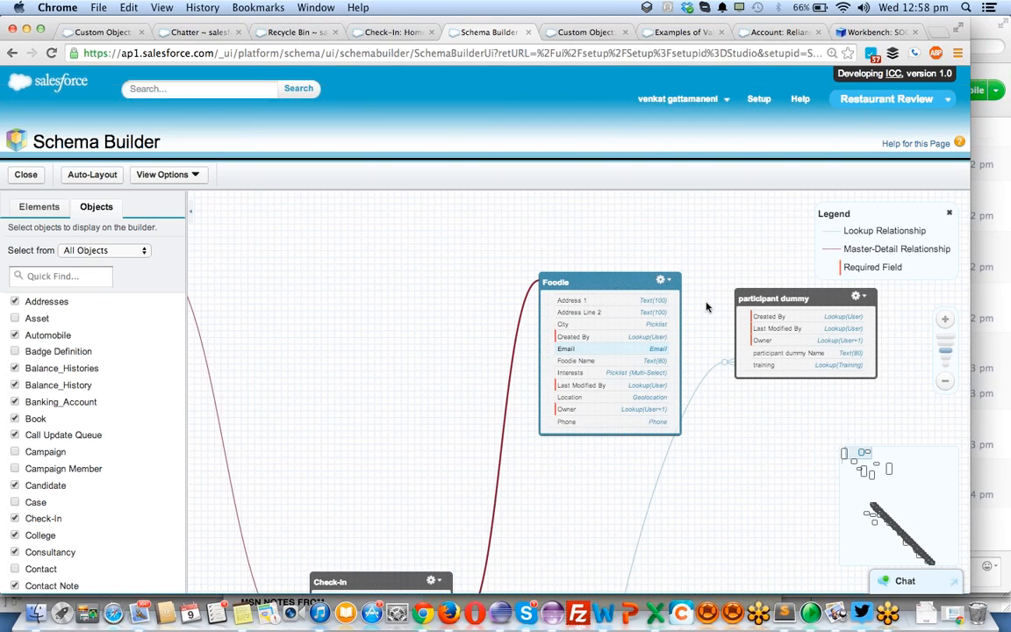
- Go to the Foodie object's page layouts from its schema box and open Foodie Layout for editing
left_click(662, 281)
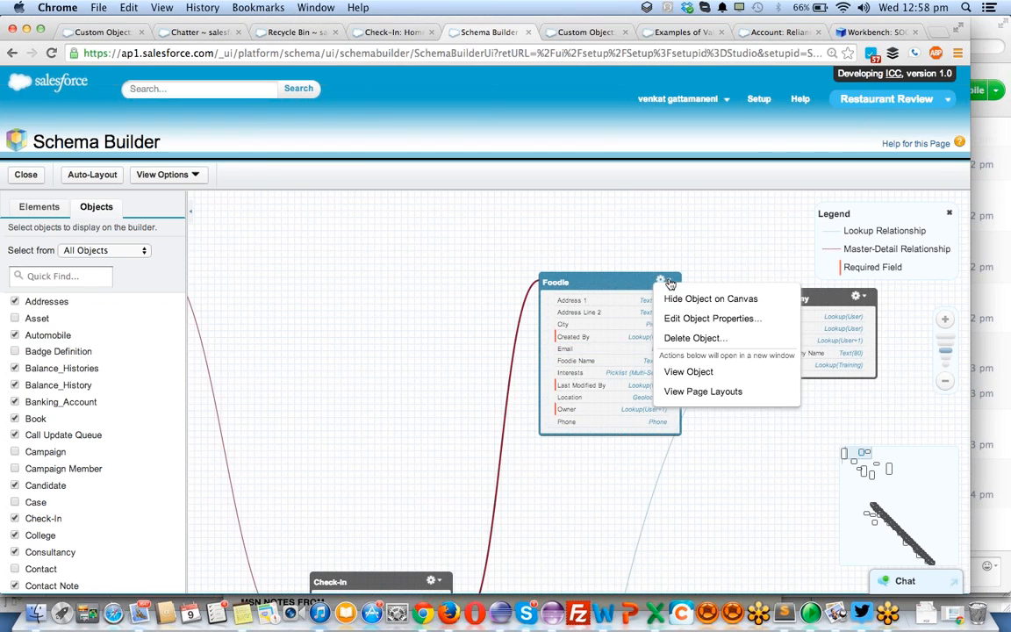
left_click(688, 392)
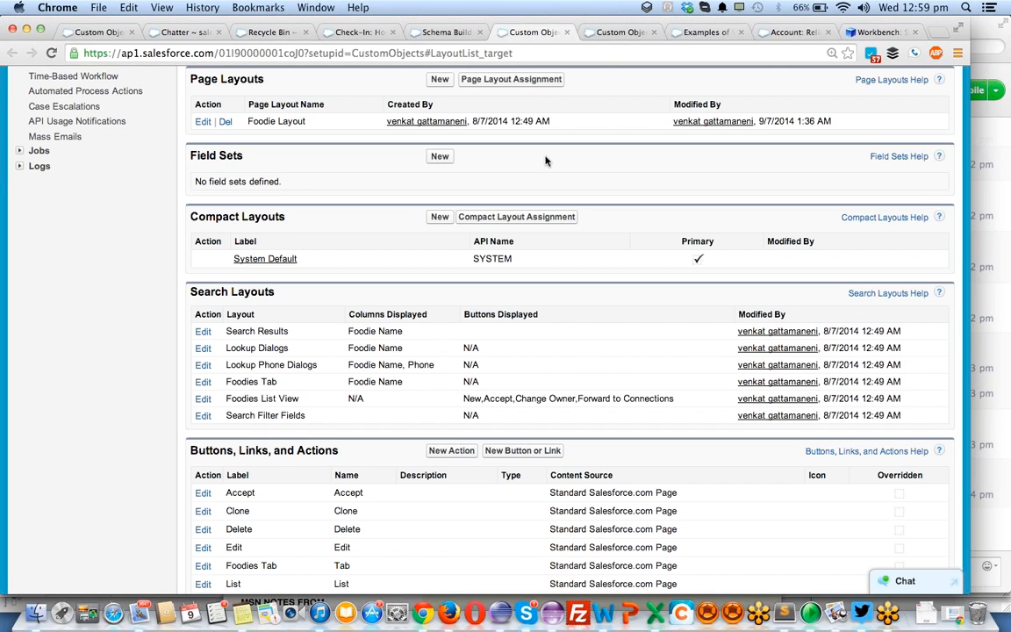
scroll(265, 294, "up", 3)
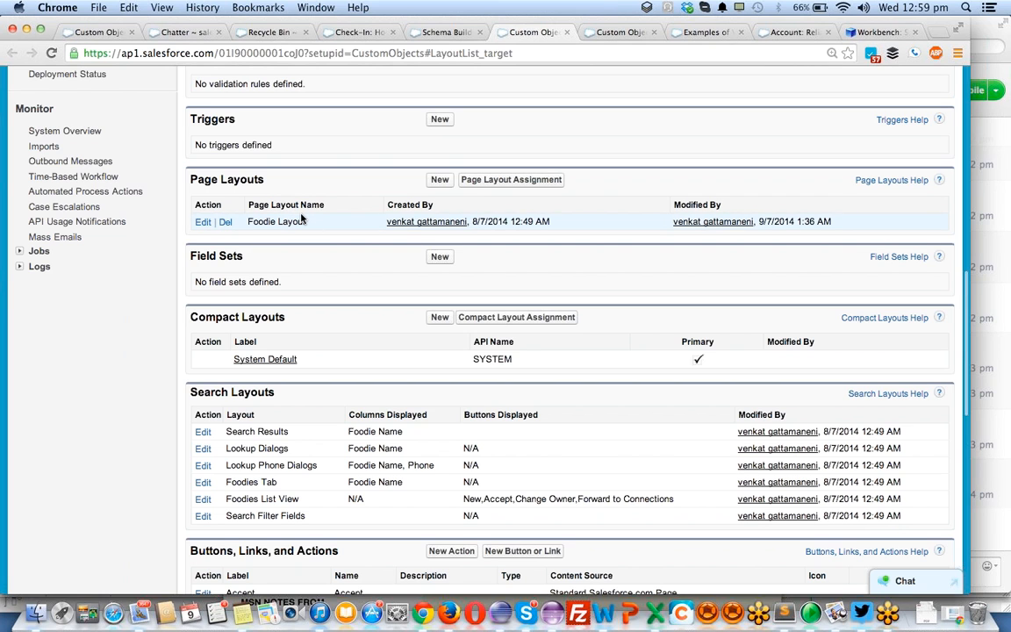
scroll(298, 222, "up", 3)
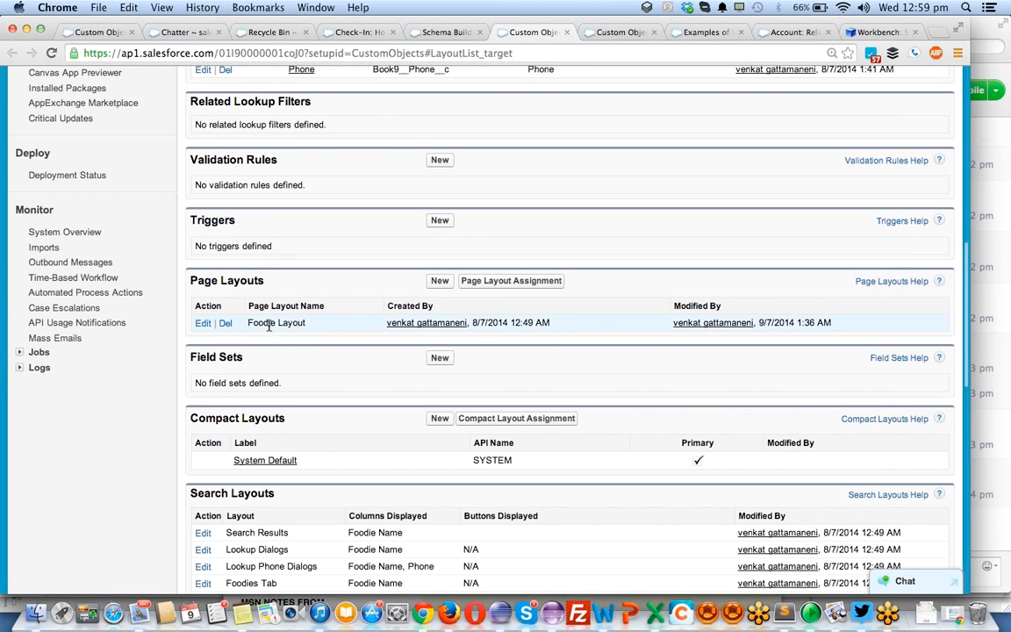
scroll(261, 322, "up", 3)
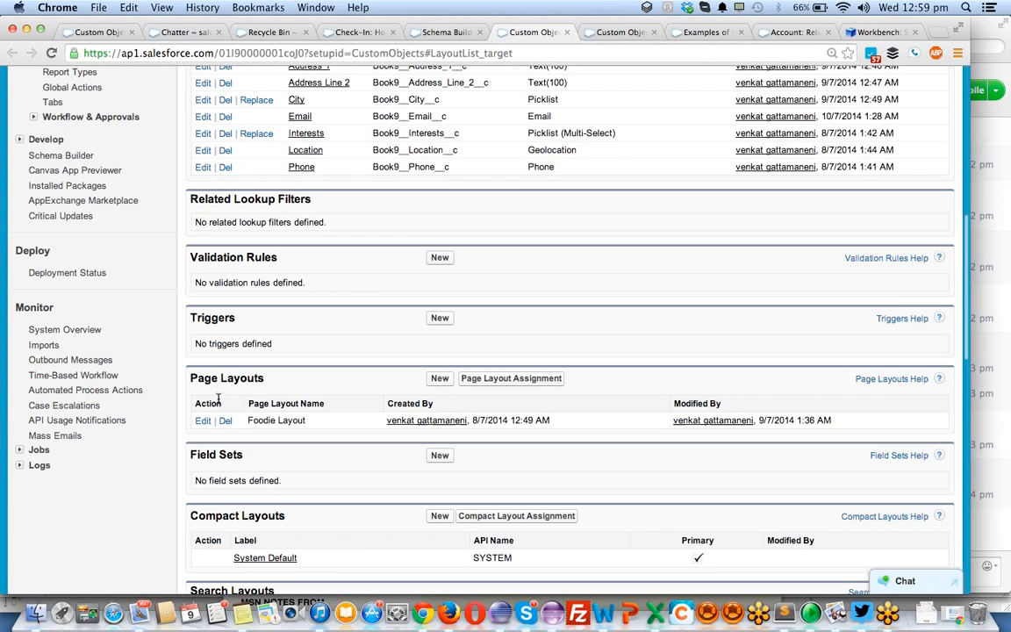
left_click(203, 422)
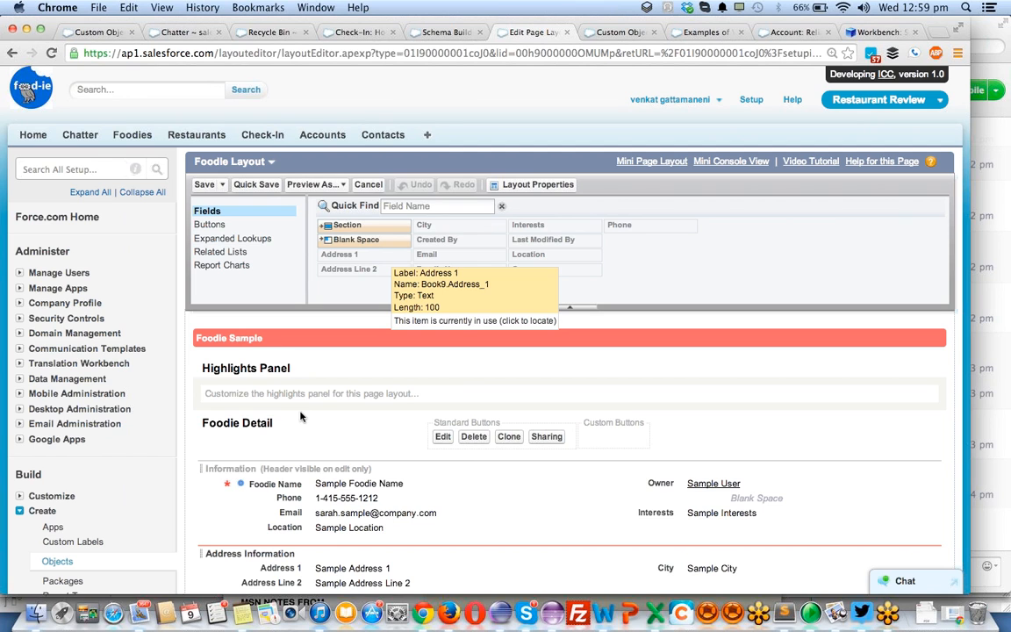
- Make the Email field required in Foodie Layout's field properties and save the page layout
scroll(300, 416, "down", 4)
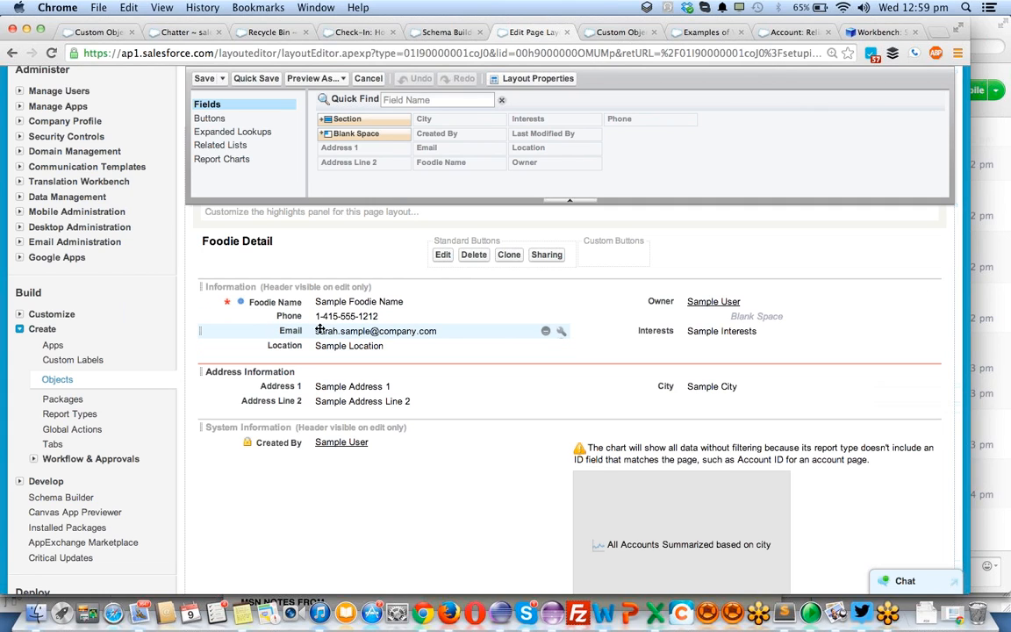
left_click(560, 334)
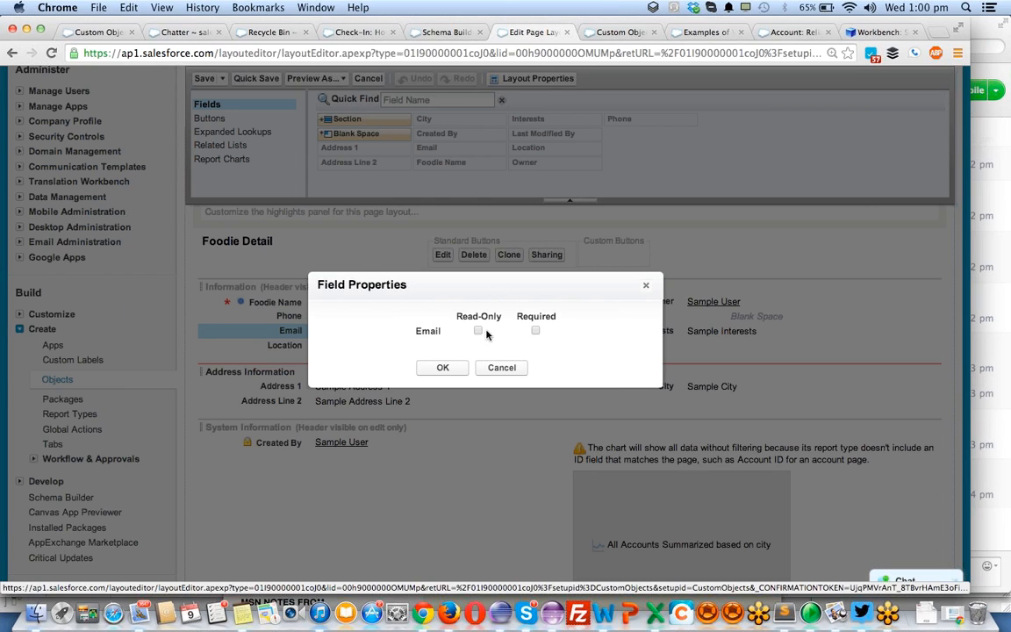
left_click(535, 331)
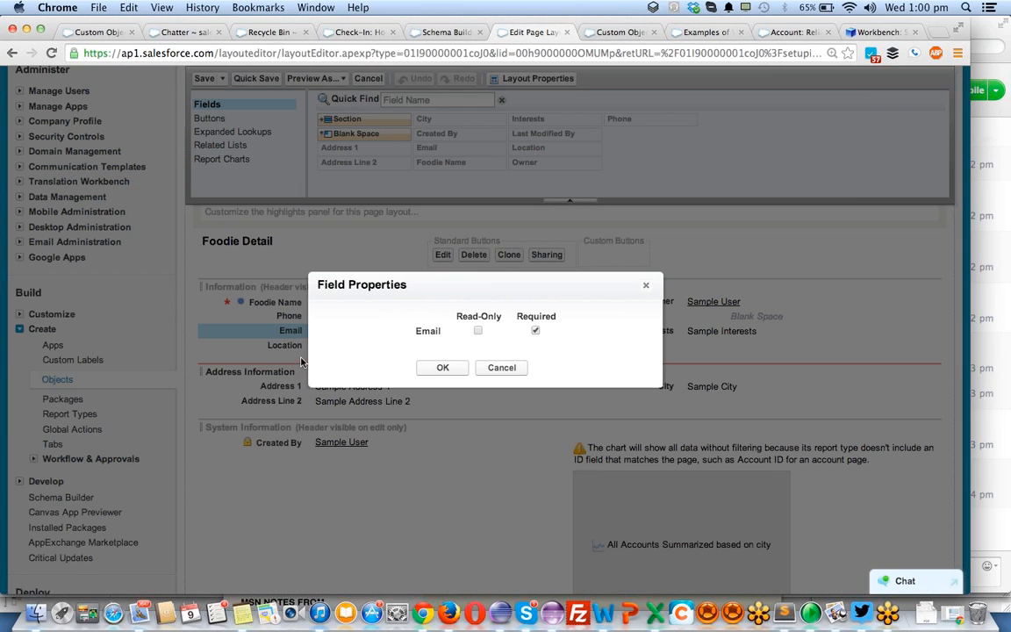
left_click(426, 367)
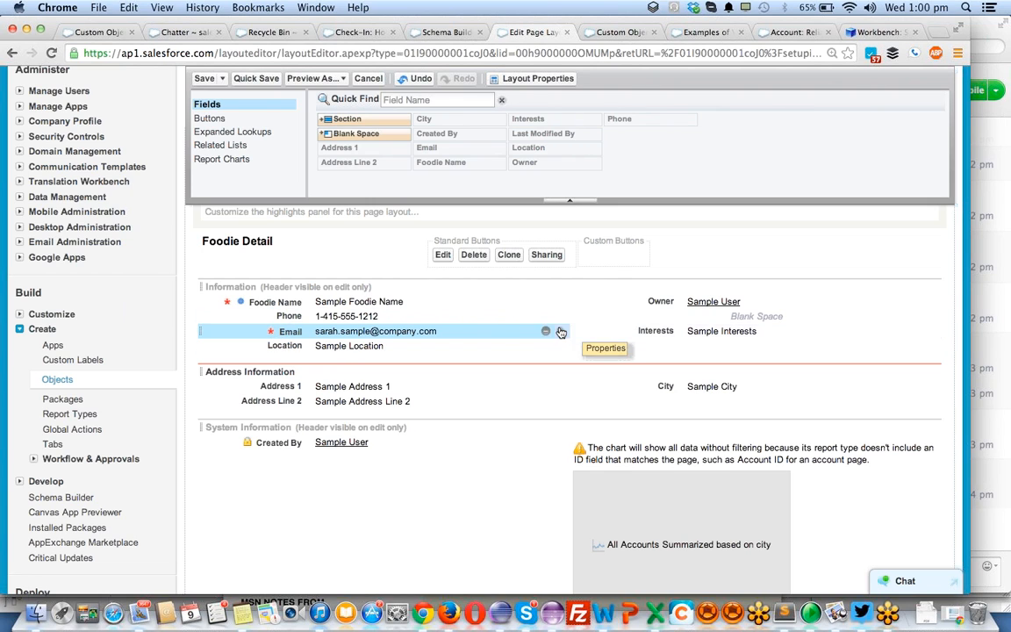
left_click(206, 79)
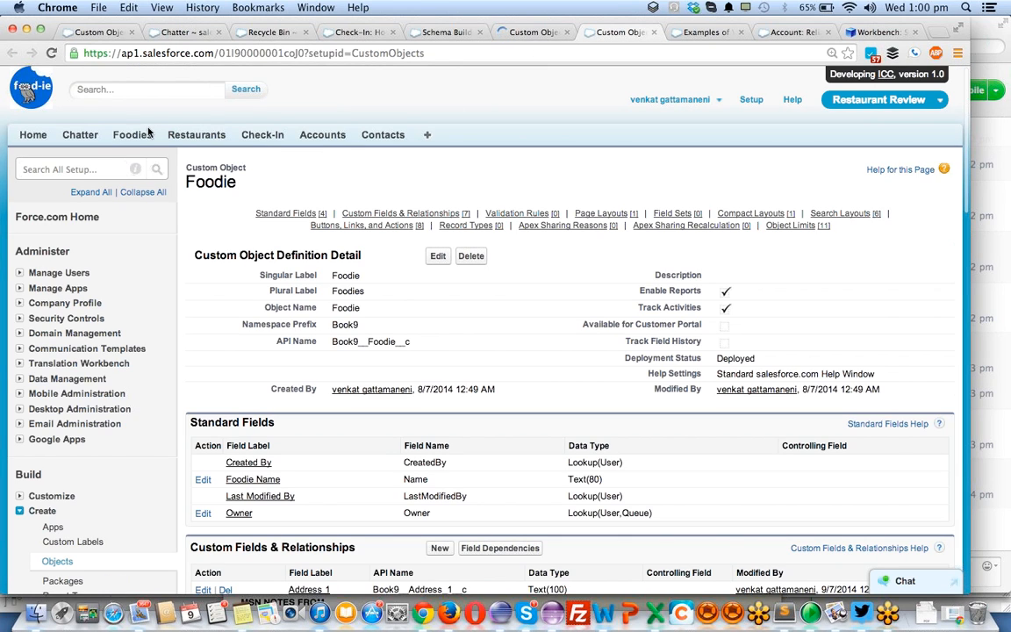
- Start a new foodie, fill in the Foodie Name, try to save with Email blank, inspect the Email error and go back
left_click(133, 136)
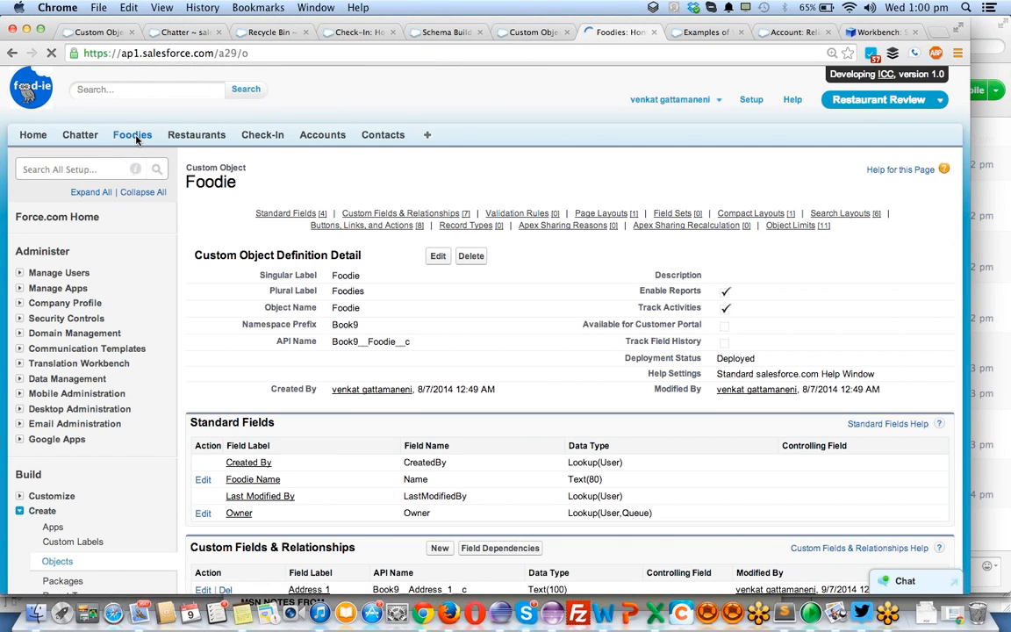
left_click(433, 252)
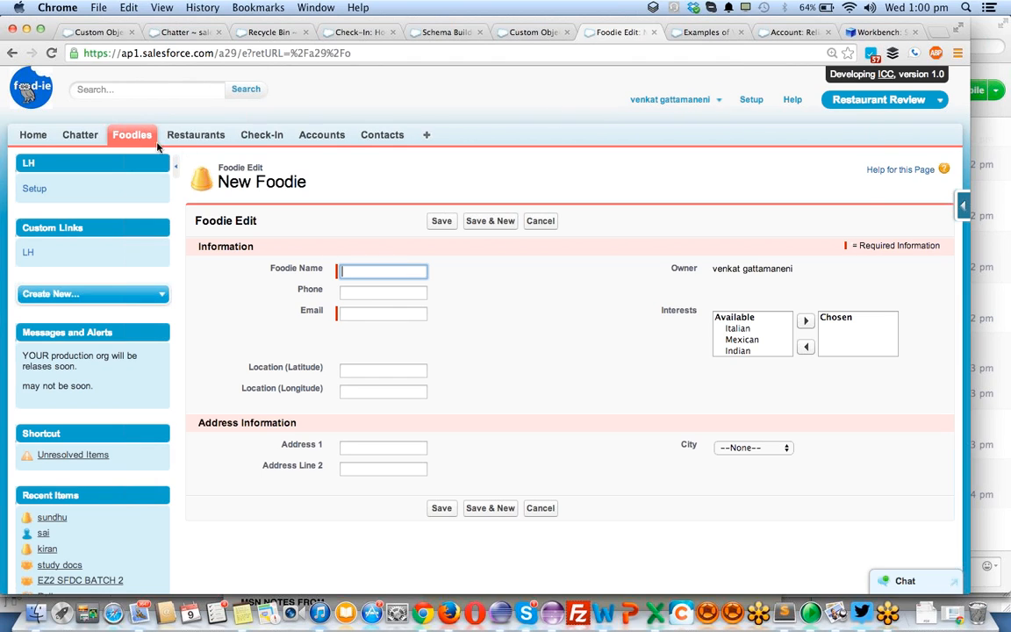
left_click(356, 313)
left_click(356, 272)
type("ve")
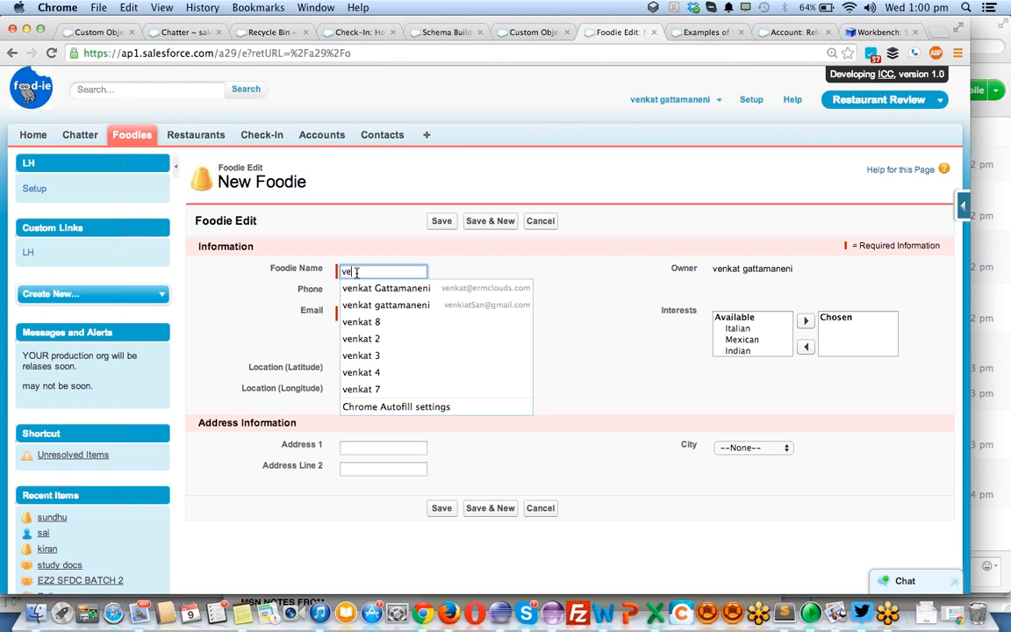
type("nkat567")
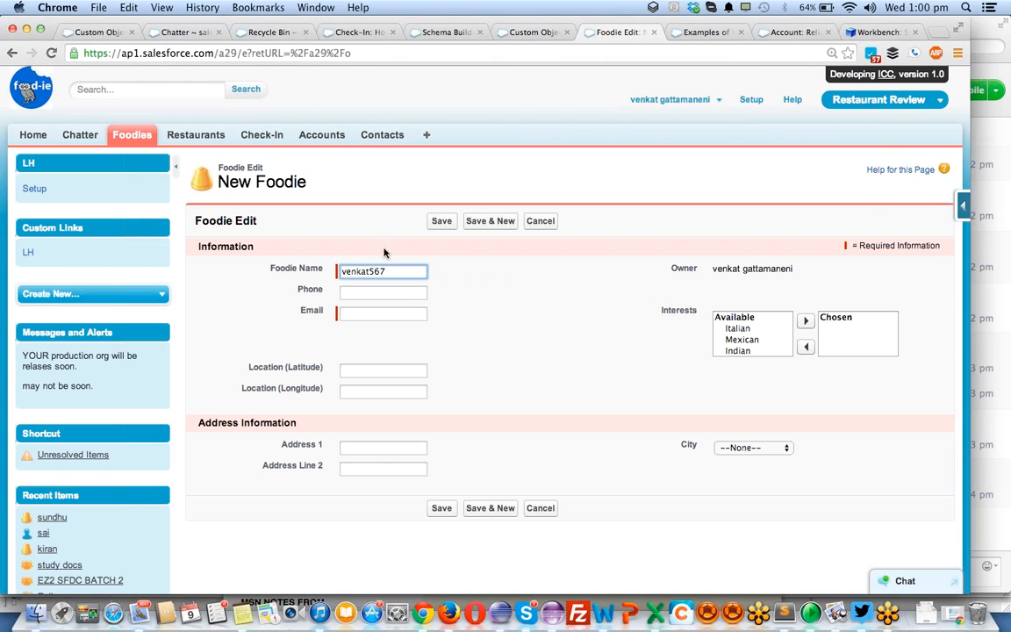
left_click(444, 221)
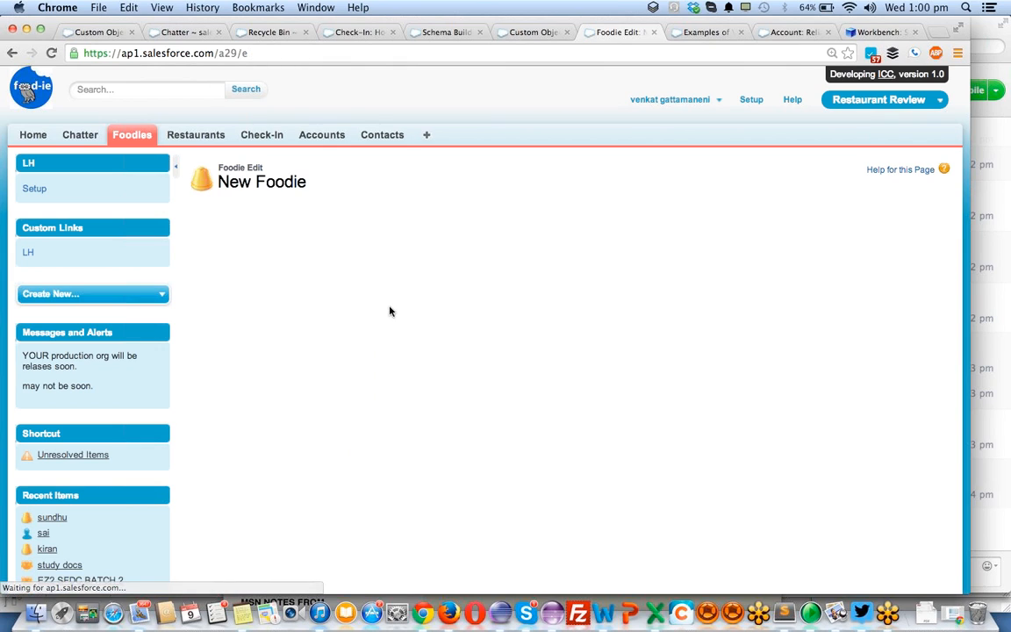
left_click_drag(339, 348, 479, 348)
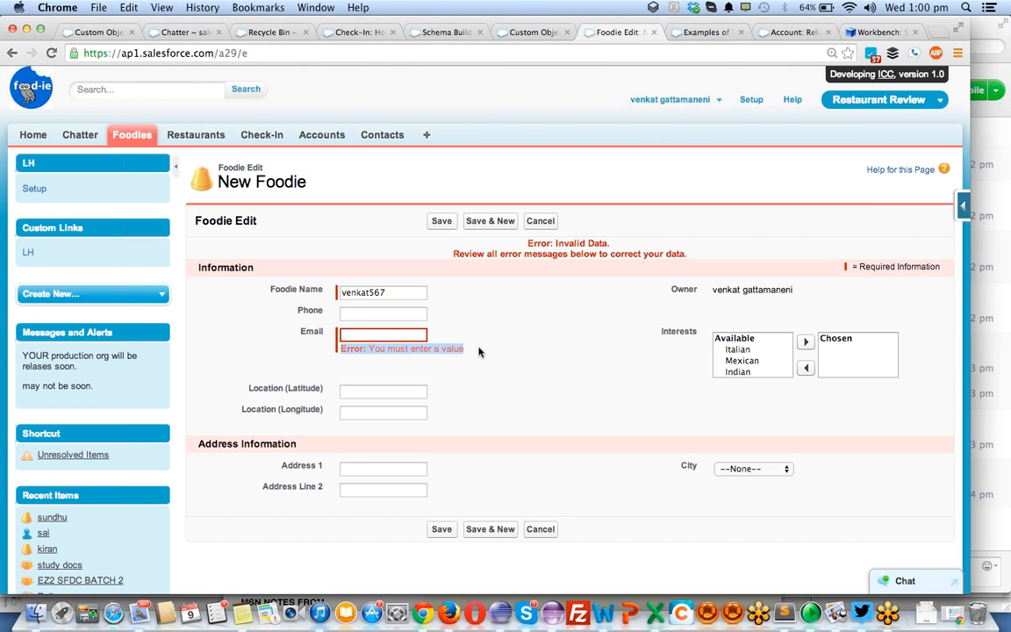
double_click(479, 350)
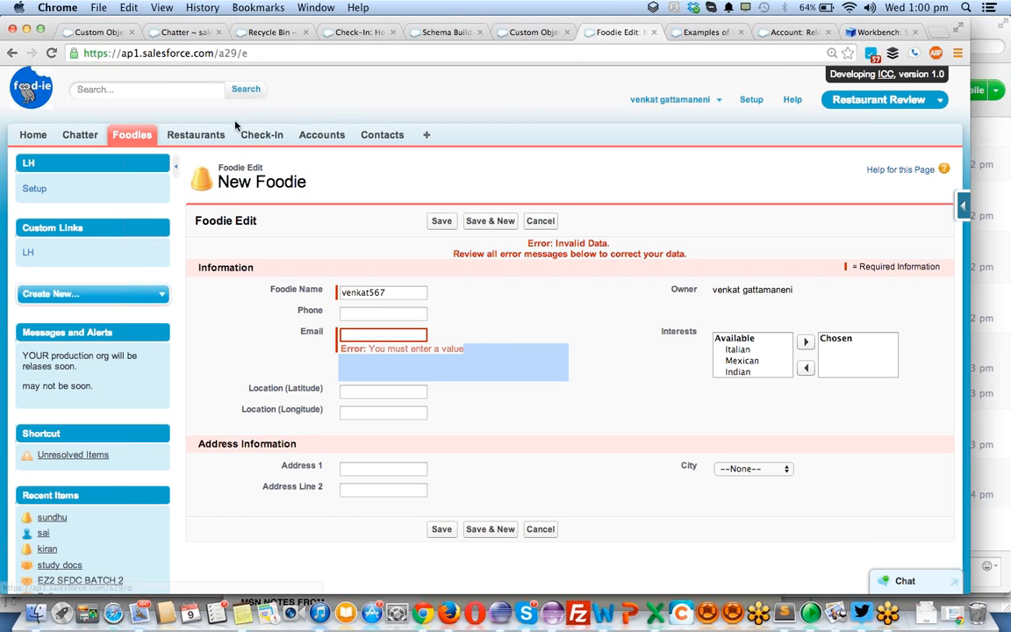
scroll(665, 367, "left", 5)
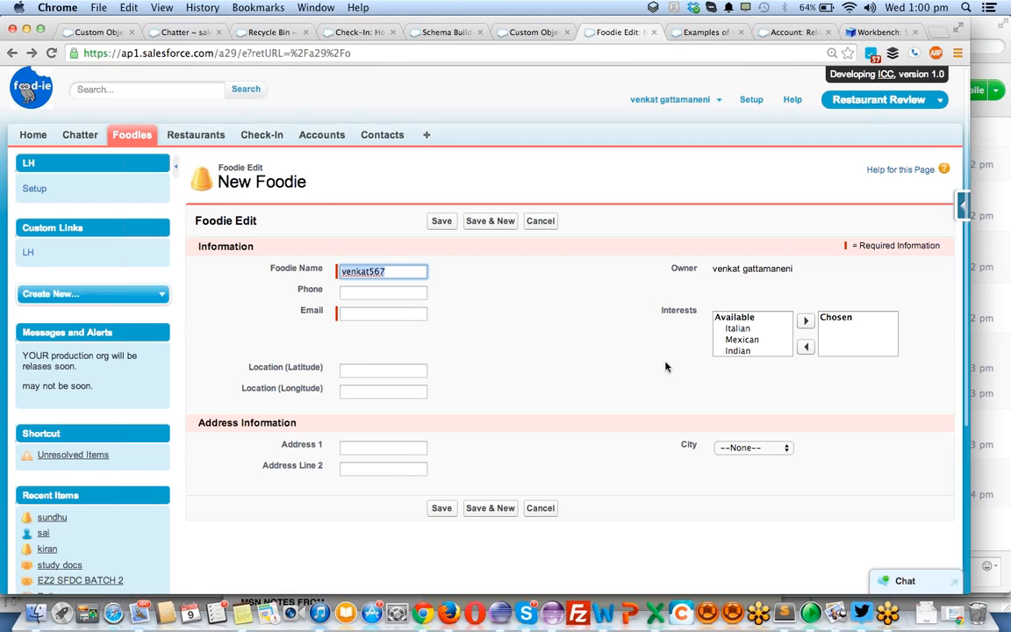
- Open the first foodie in the recent list, try to save it with Email blank, and leave the record for Restaurants
left_click(134, 136)
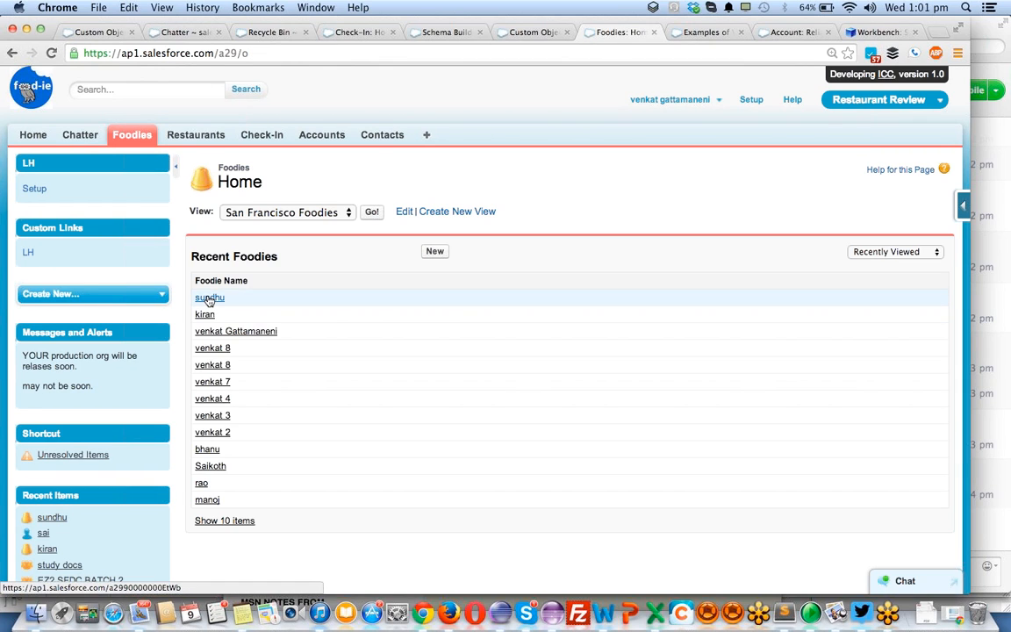
left_click(209, 298)
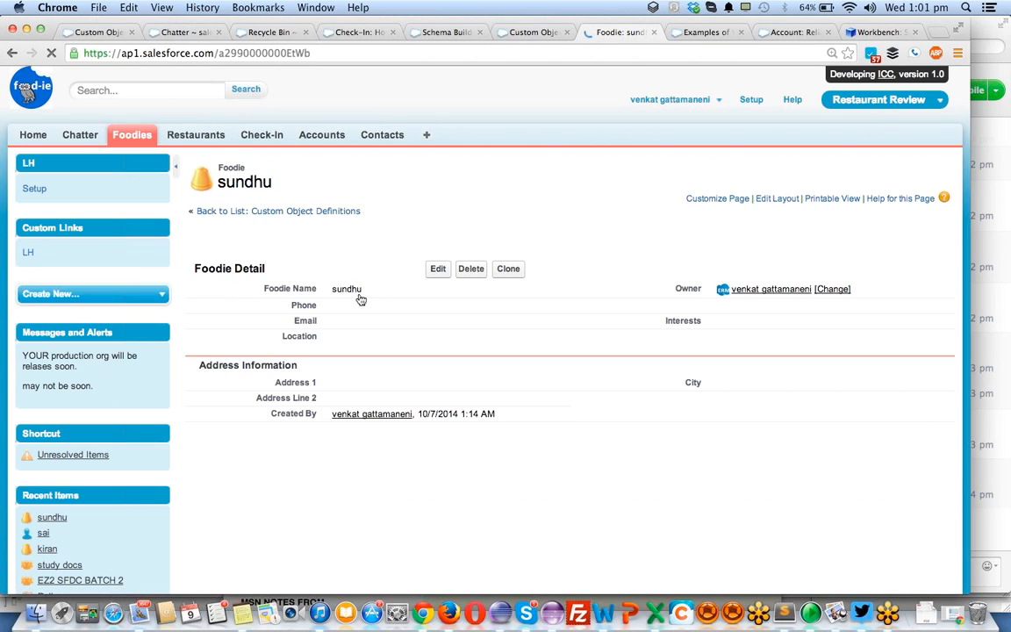
double_click(348, 319)
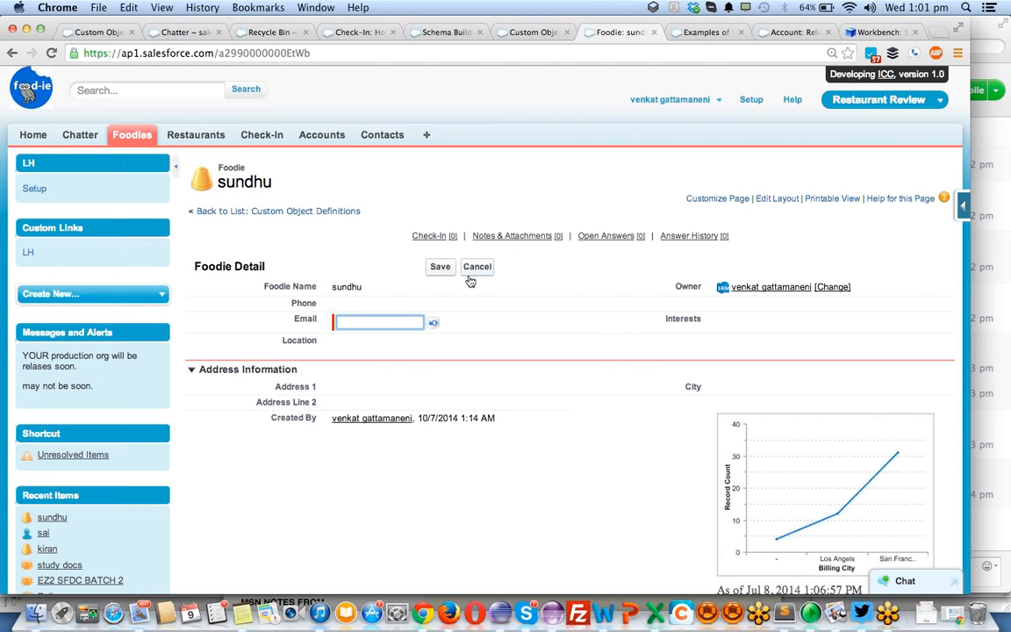
left_click(435, 326)
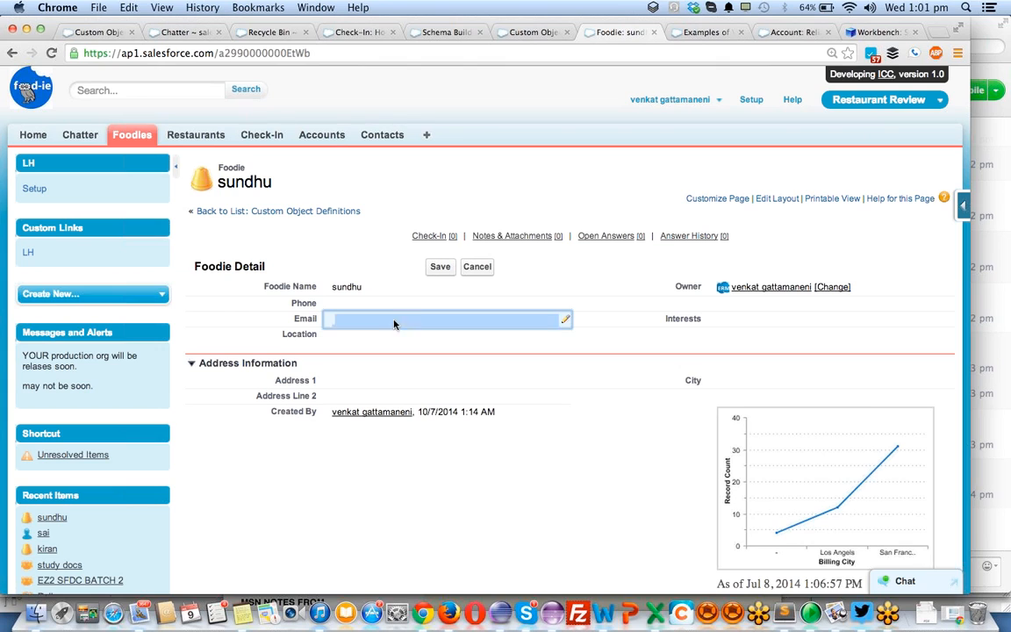
double_click(394, 325)
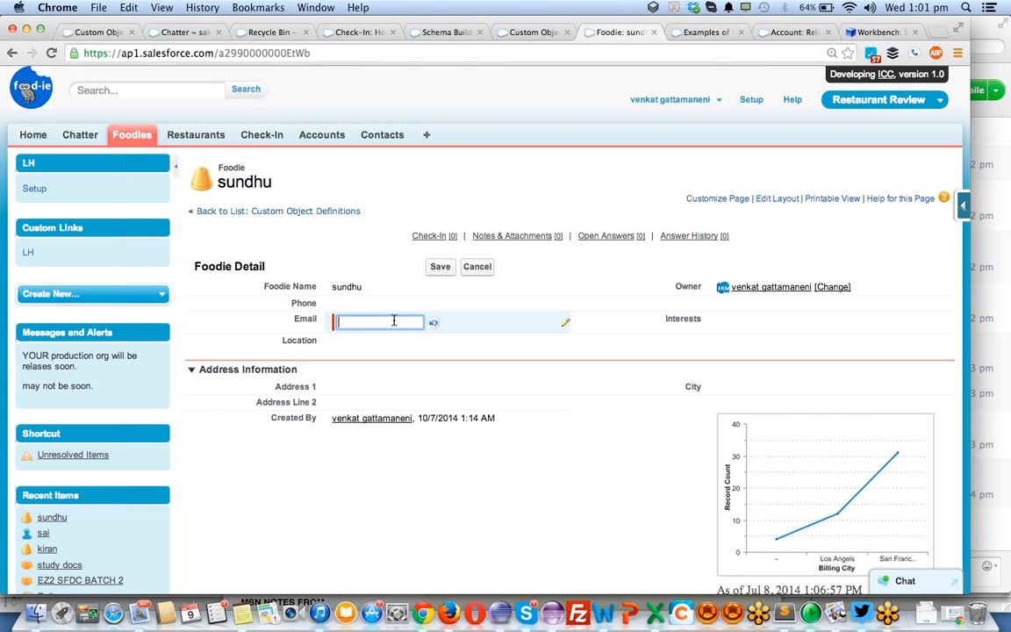
left_click(436, 268)
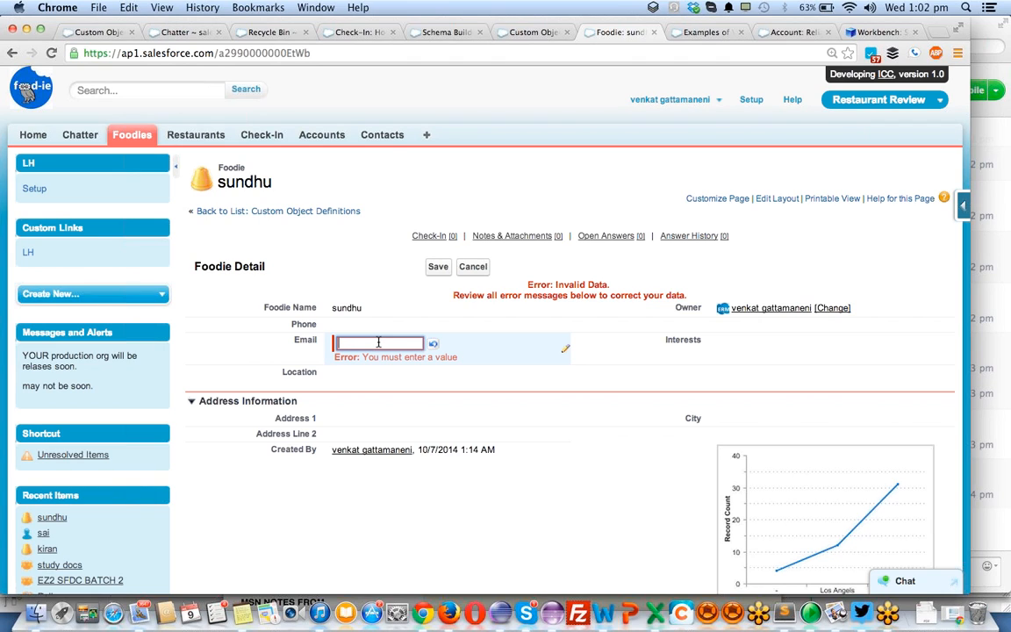
left_click(181, 138)
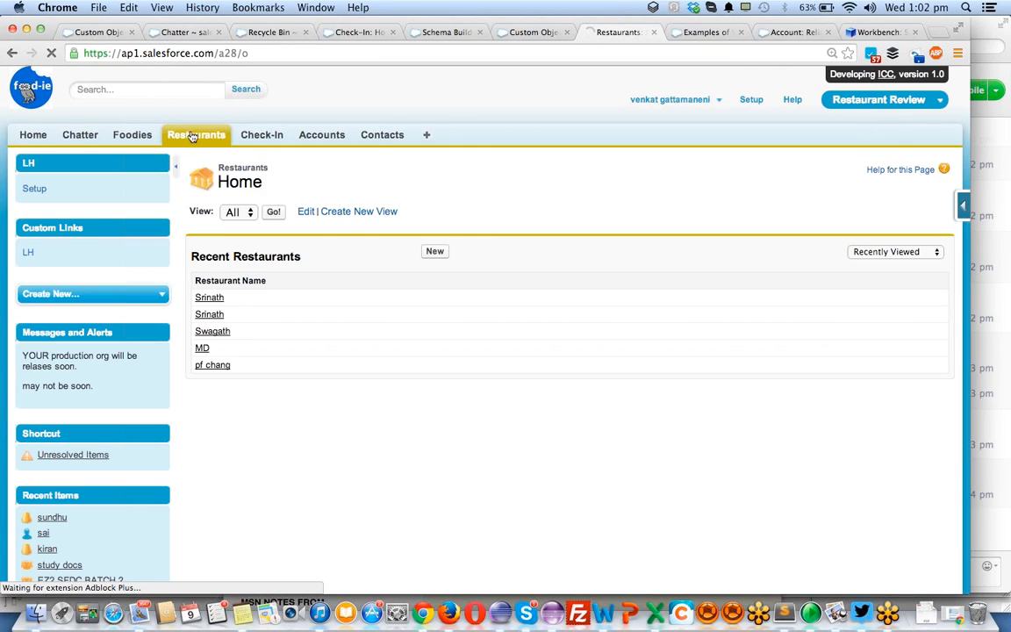
- Reopen the first recent foodie, set Interests to Italian, Mexican and Indian, and try to save with Email blank
left_click(133, 137)
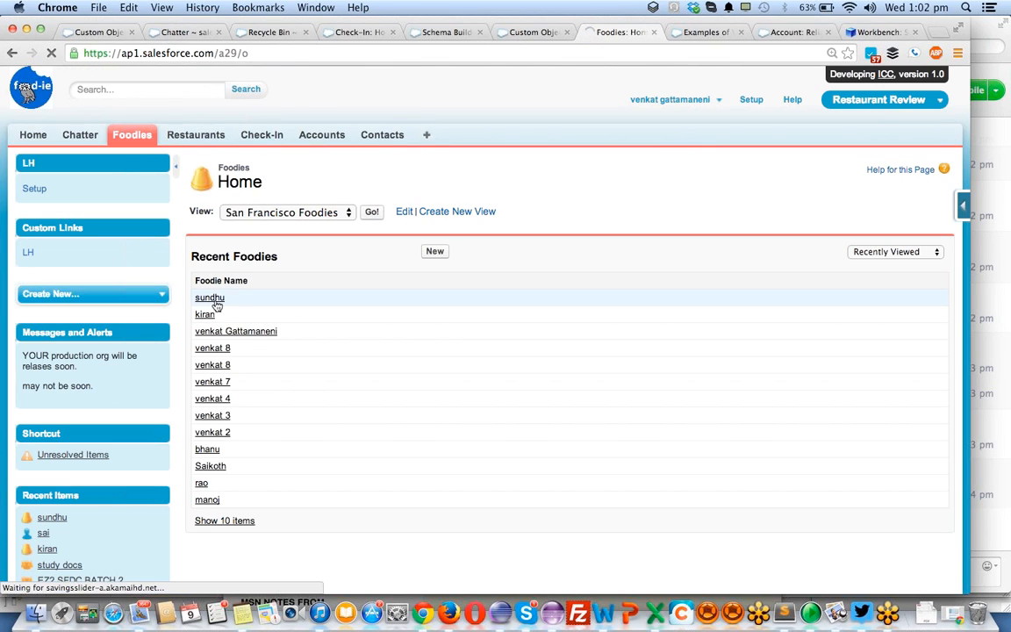
left_click(216, 303)
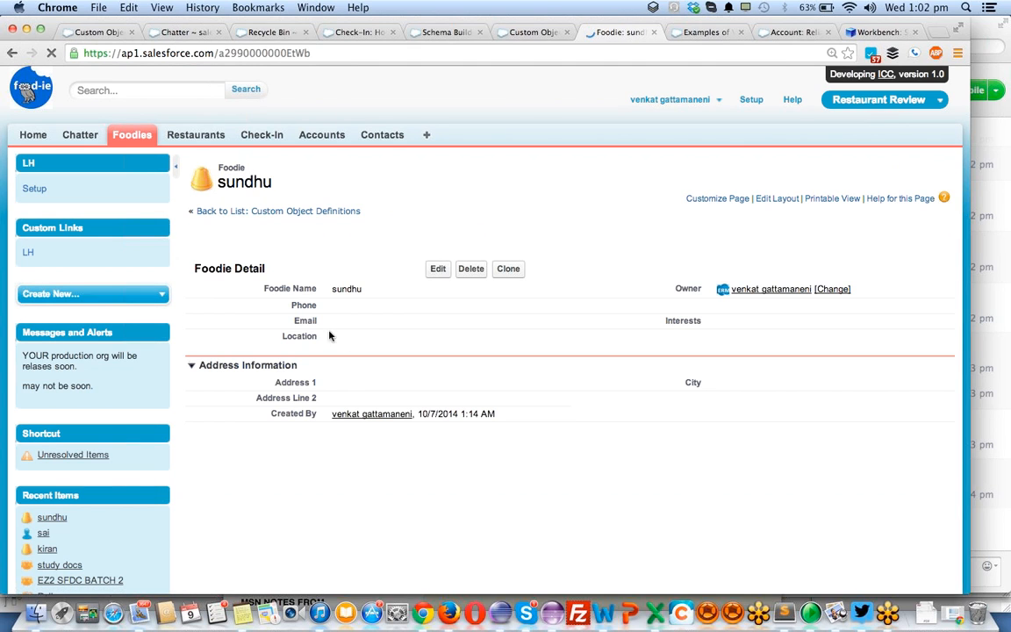
double_click(349, 320)
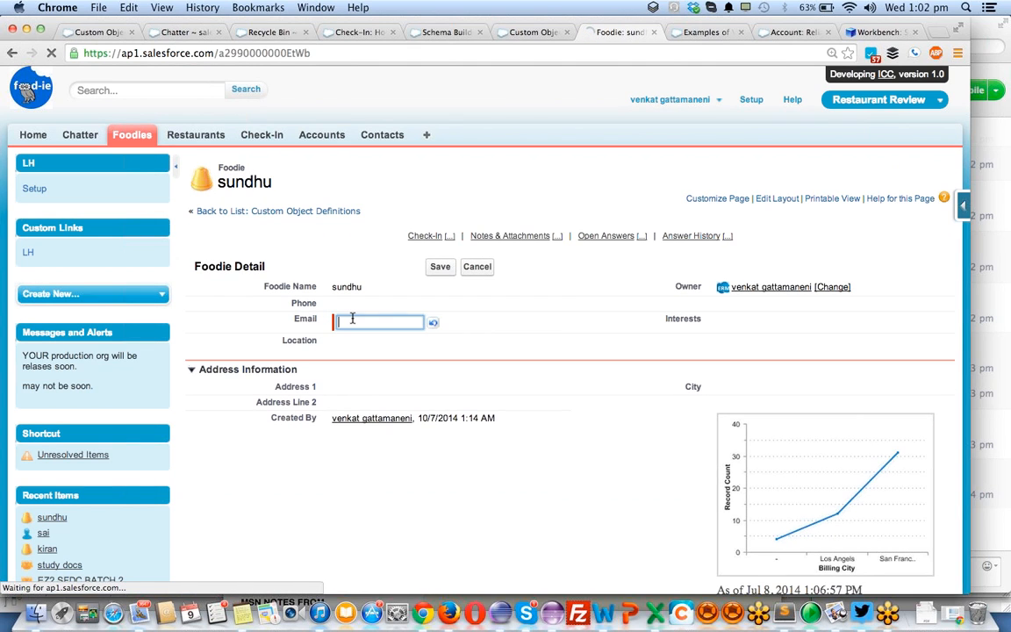
double_click(750, 322)
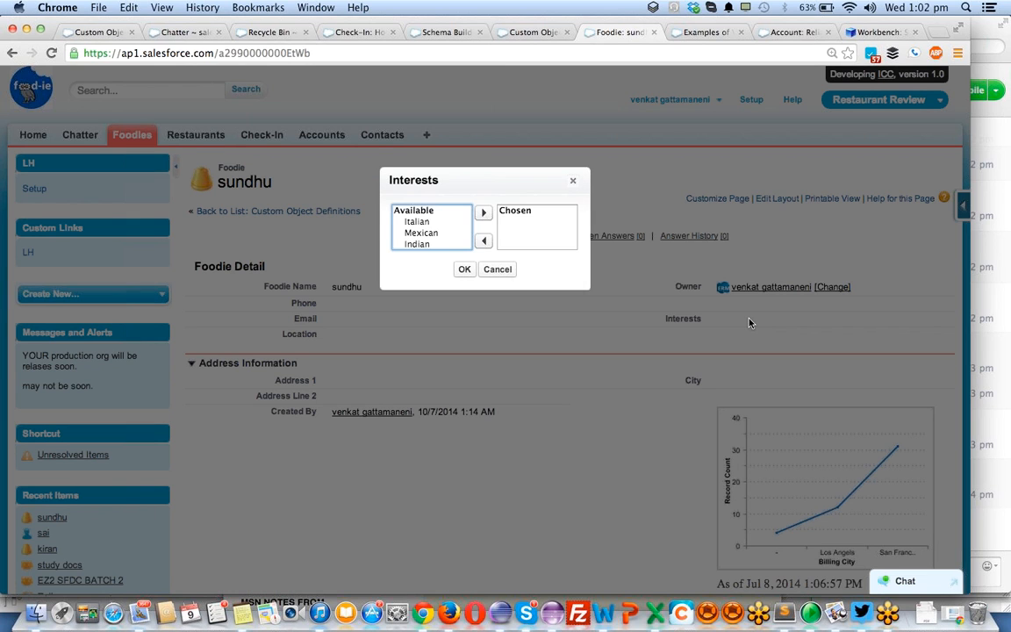
left_click(433, 223)
left_click_drag(433, 225, 417, 244)
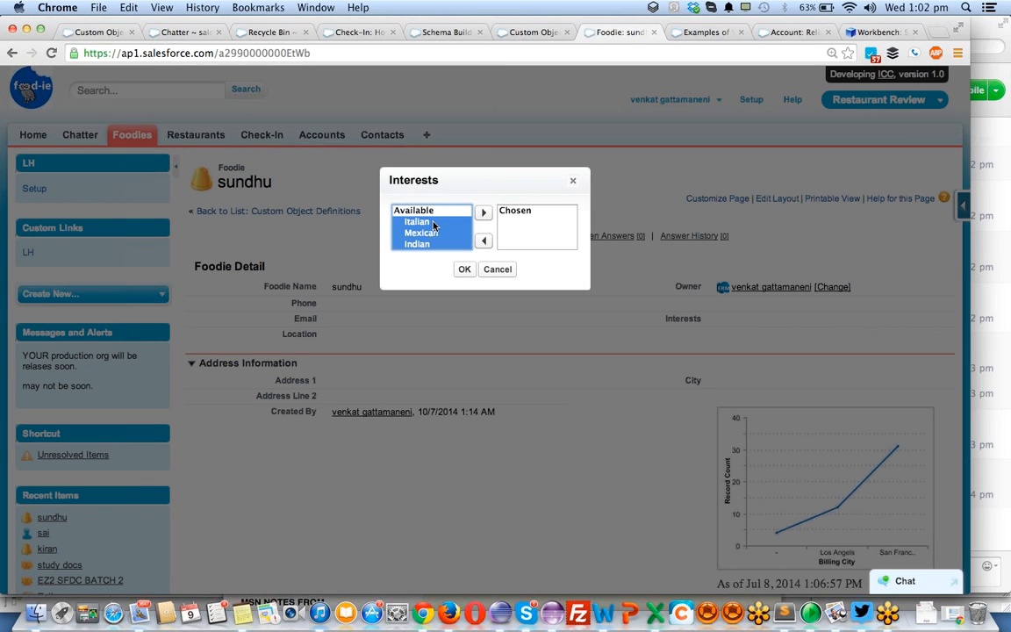
left_click(482, 211)
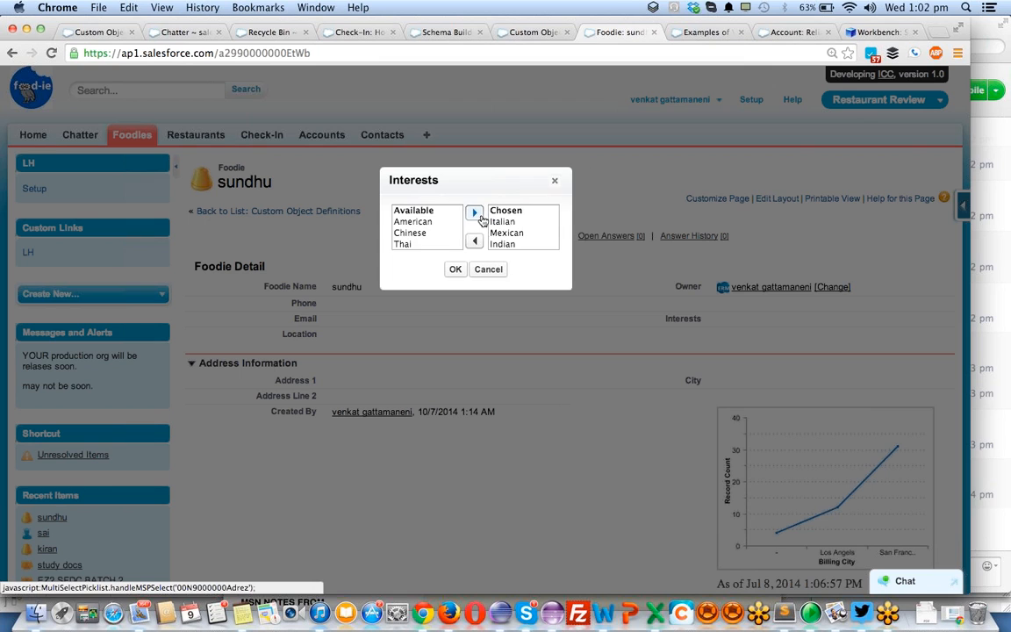
left_click(455, 269)
left_click(442, 272)
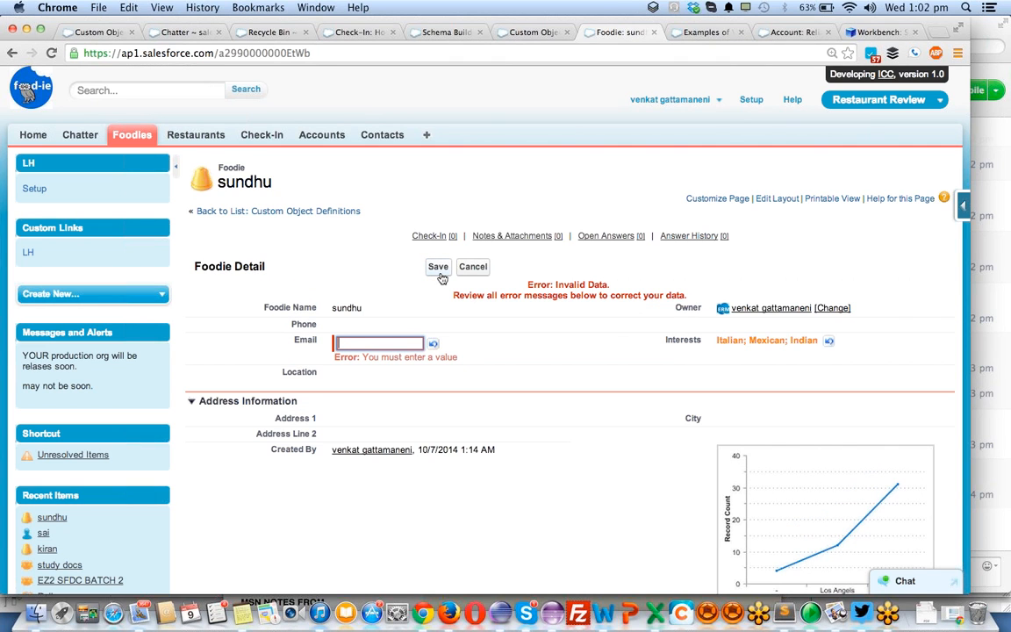
- Fill in the foodie record's Email with the contact's e-mail address and save the record
left_click(358, 343)
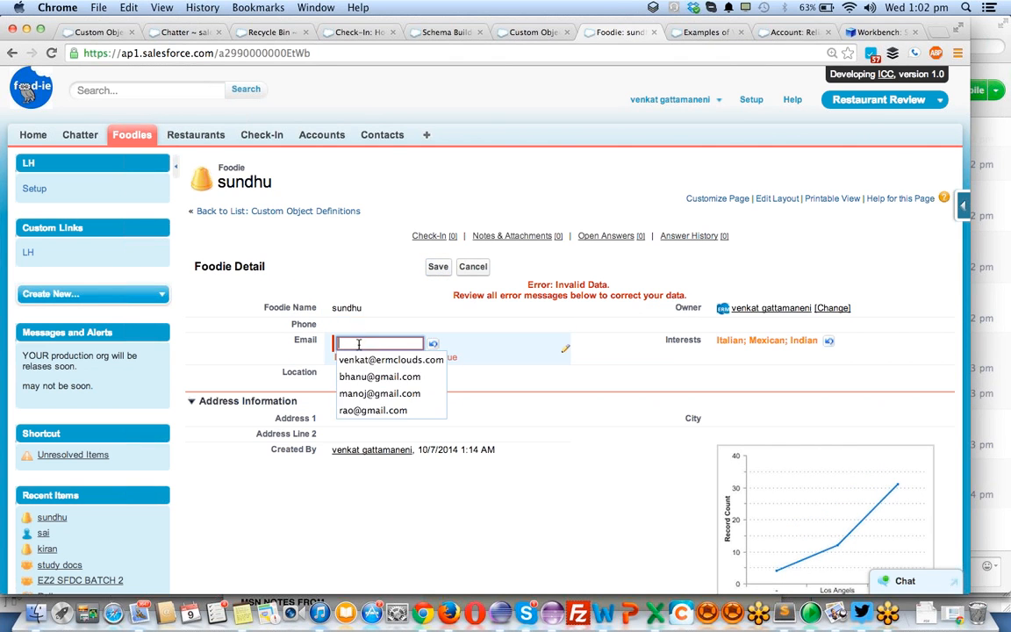
type("jhdbhjsv")
double_click(358, 343)
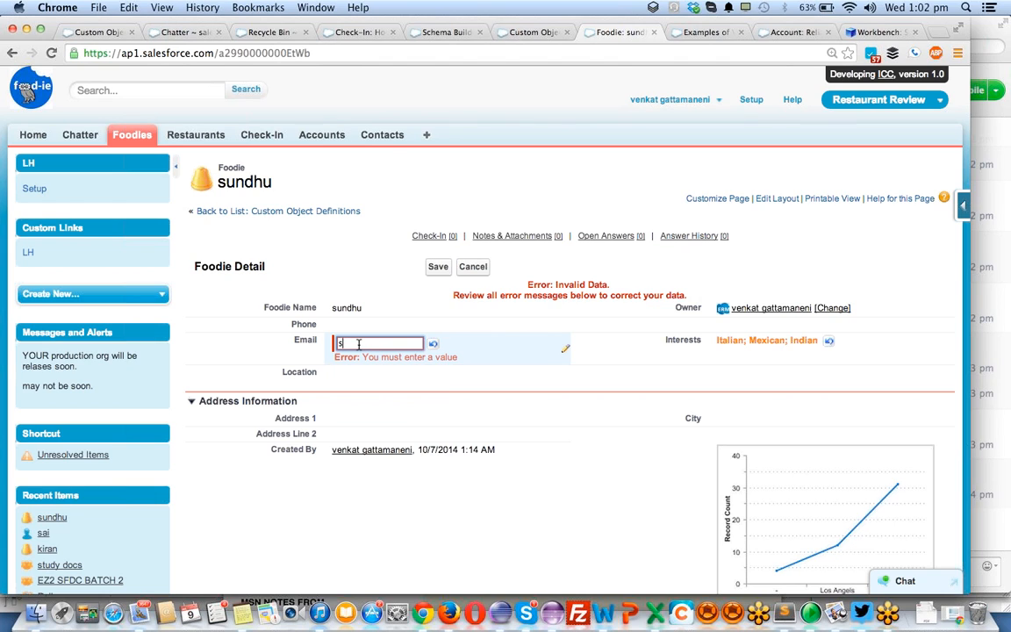
key("Return")
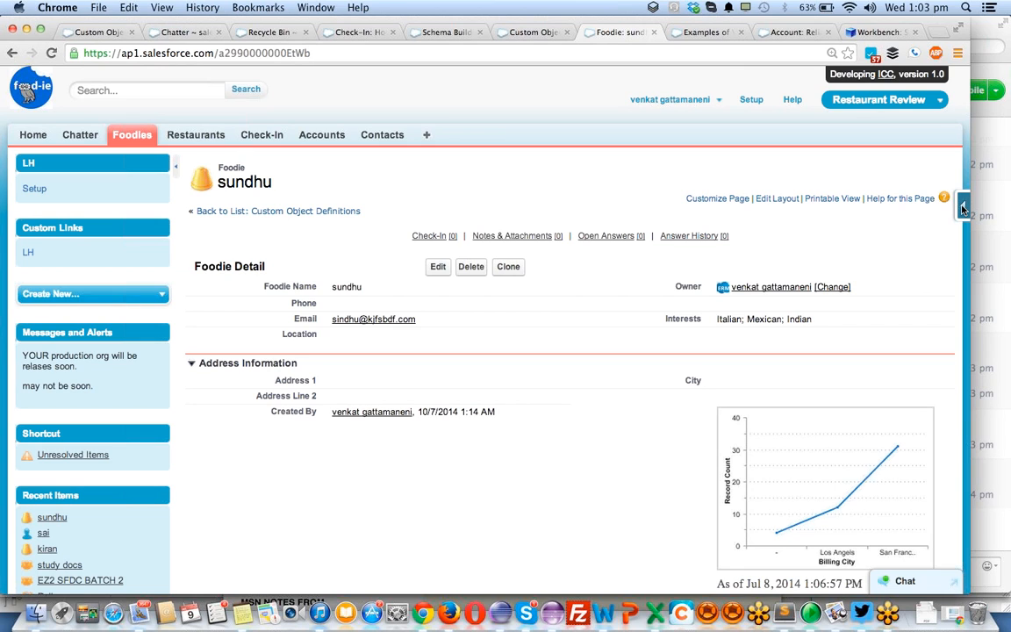
- Open the Foodie custom object's definition from the record and go to its page layouts
left_click(962, 208)
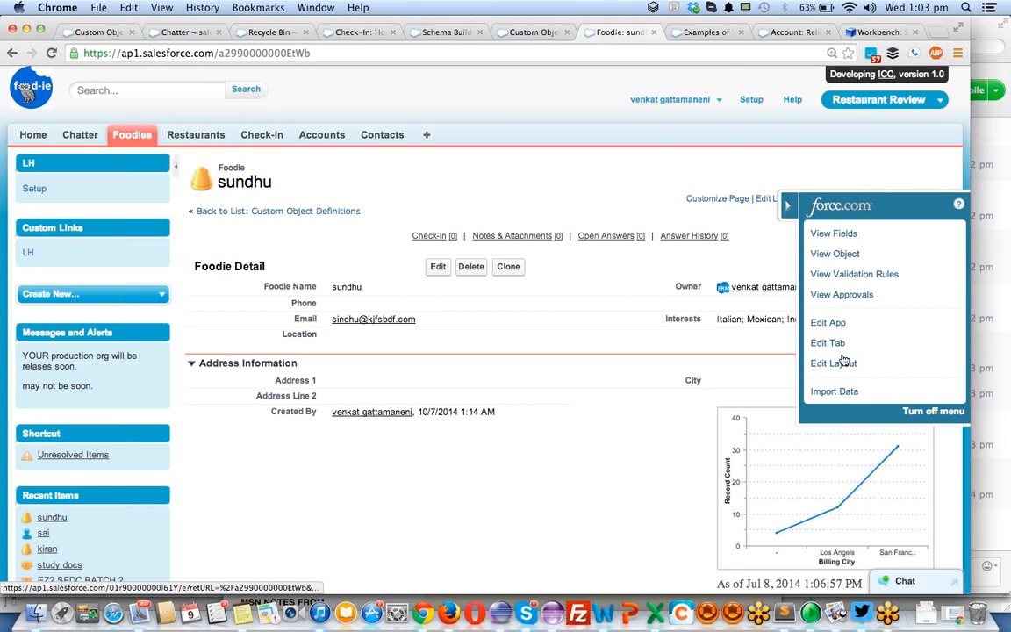
left_click(867, 252)
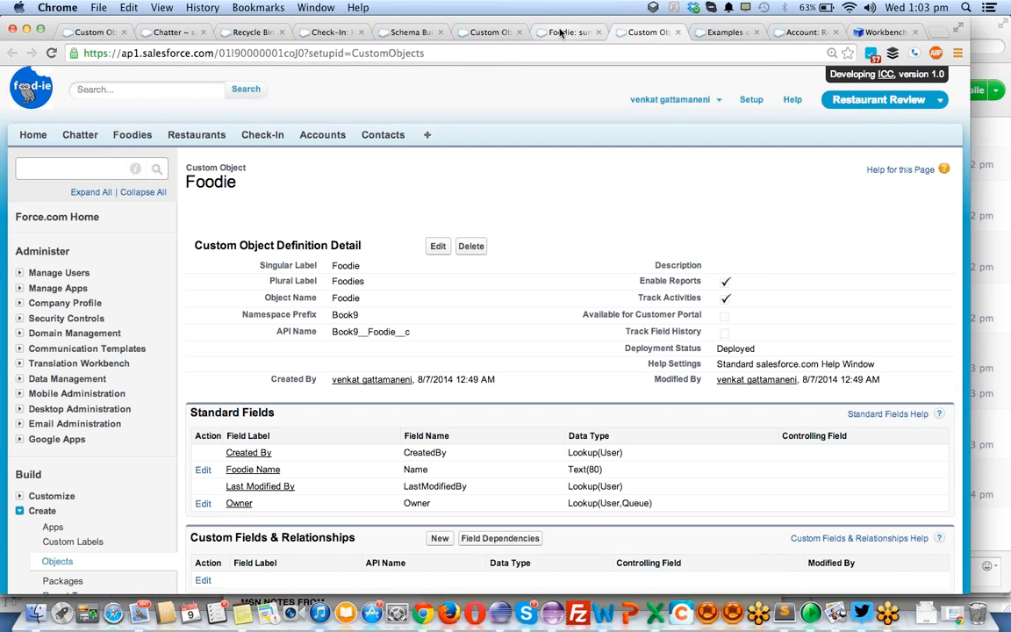
scroll(322, 179, "down", 4)
scroll(323, 179, "down", 10)
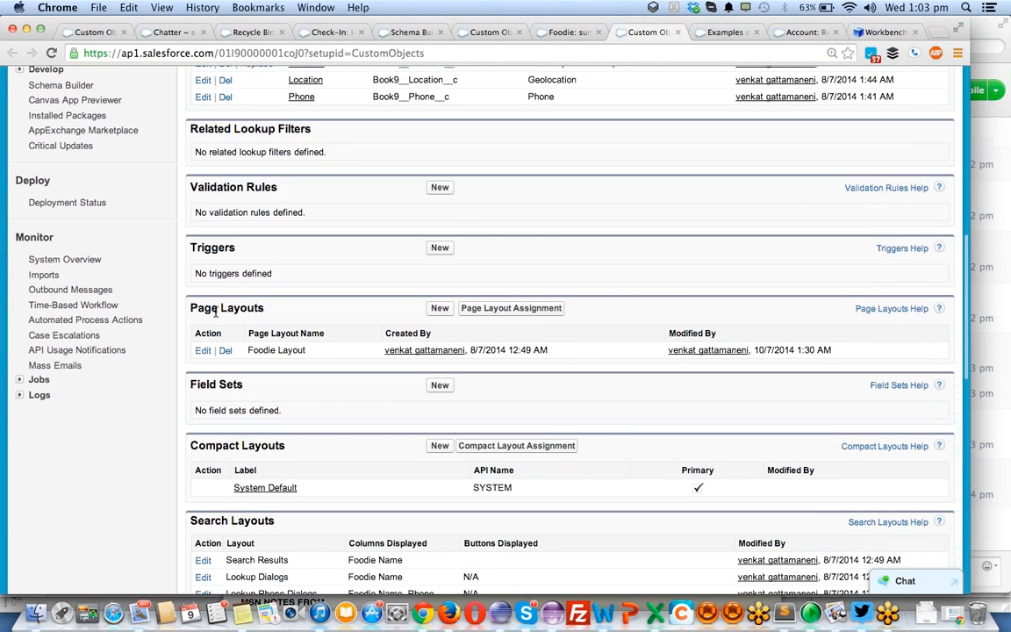
- Create a page layout named American Foodie by cloning Foodie Layout, and save it
left_click(438, 309)
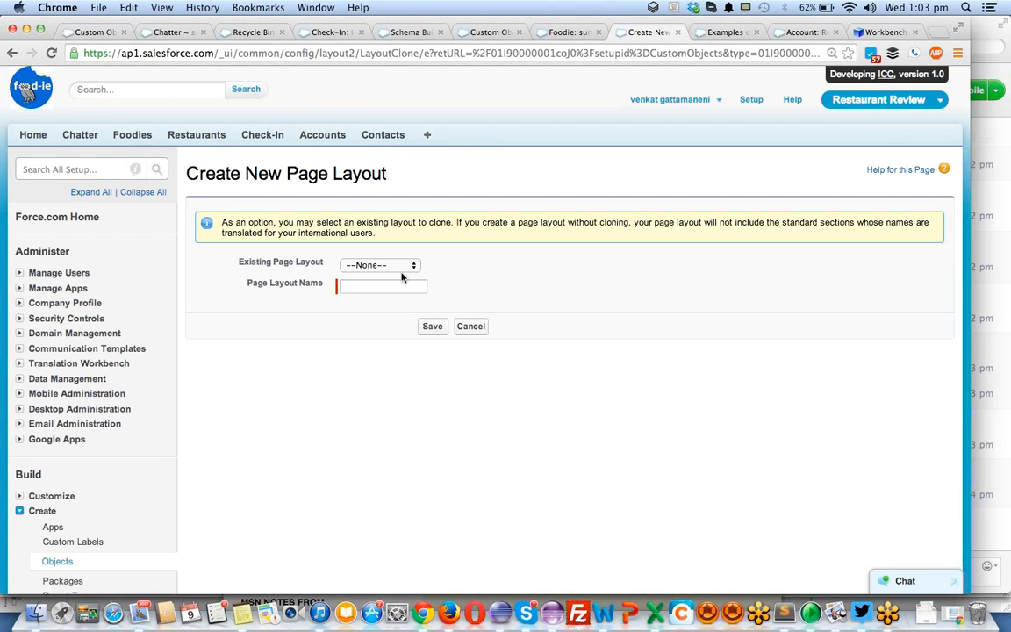
left_click(383, 286)
left_click(359, 267)
left_click(360, 265)
left_click(359, 287)
left_click(391, 268)
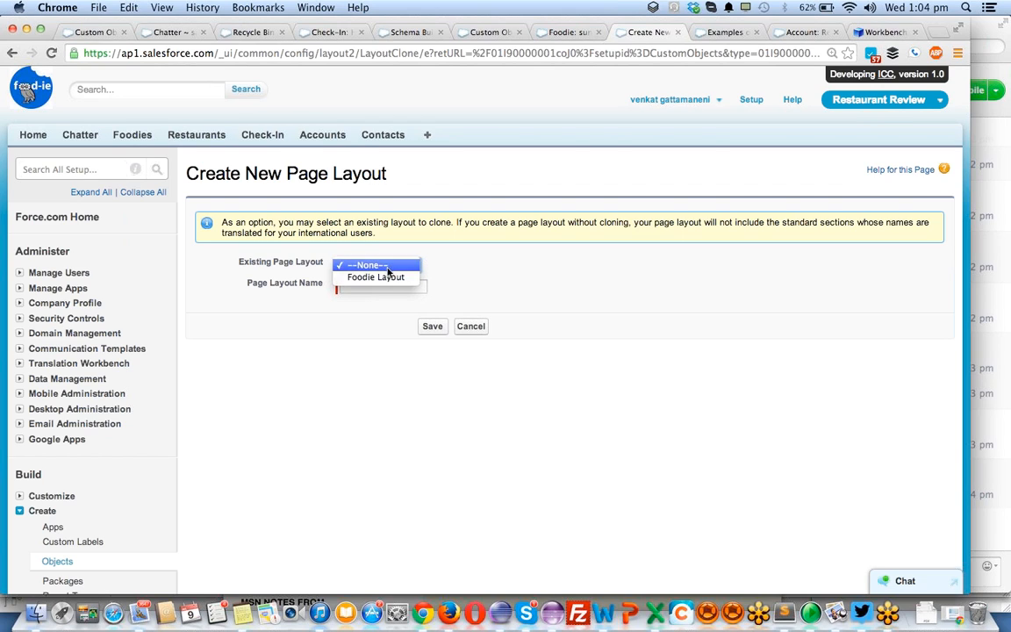
left_click(381, 278)
left_click(369, 286)
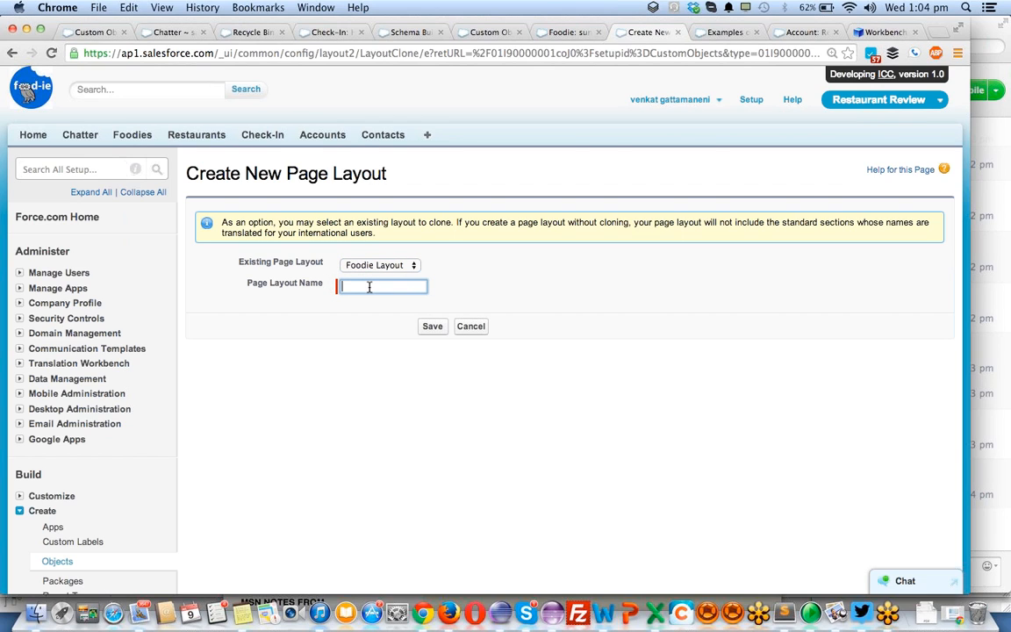
type("American Foodies")
key("Return")
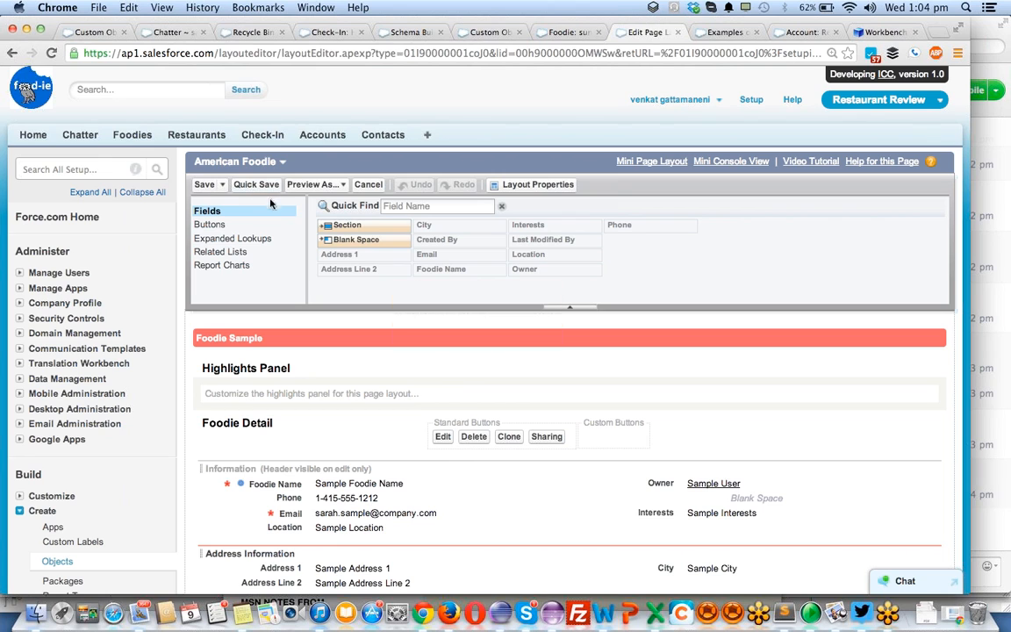
scroll(505, 404, "down", 4)
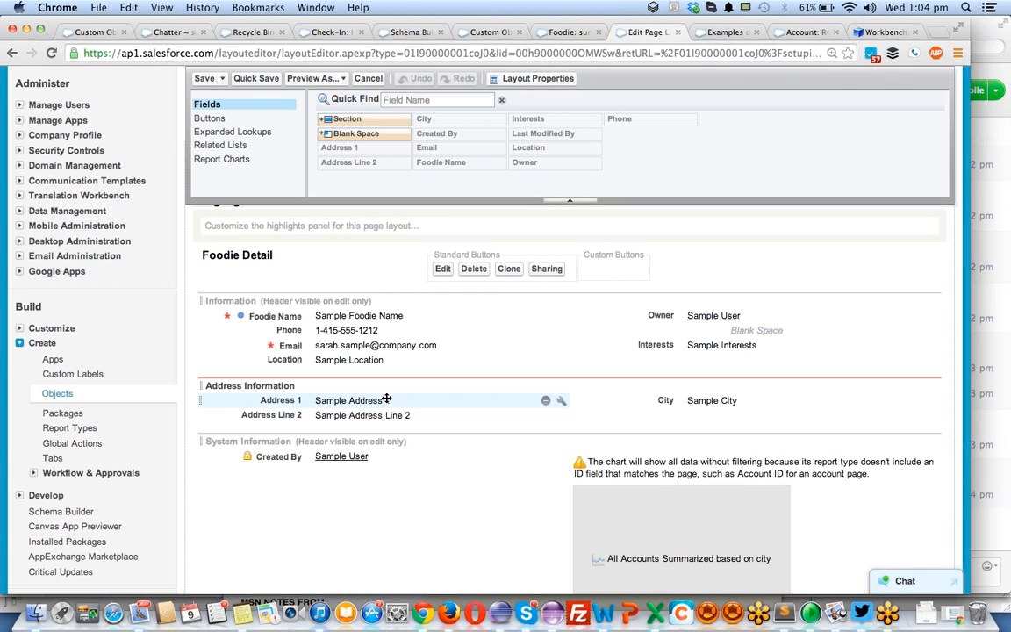
left_click(203, 79)
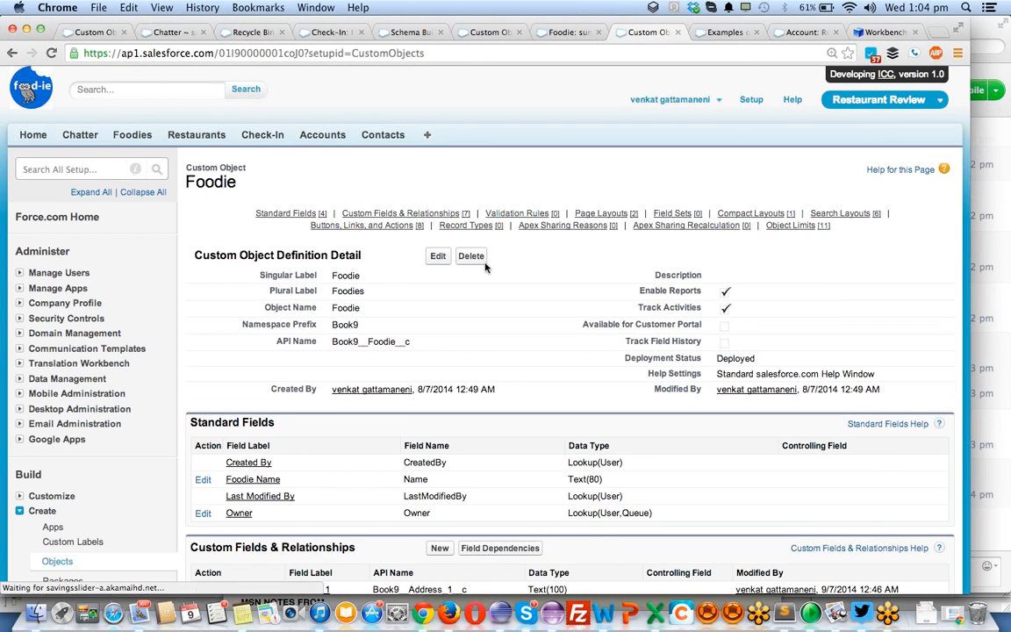
- Create a second page layout named Indian Foodie, cloned from Foodie Layout, and save it
scroll(482, 265, "down", 3)
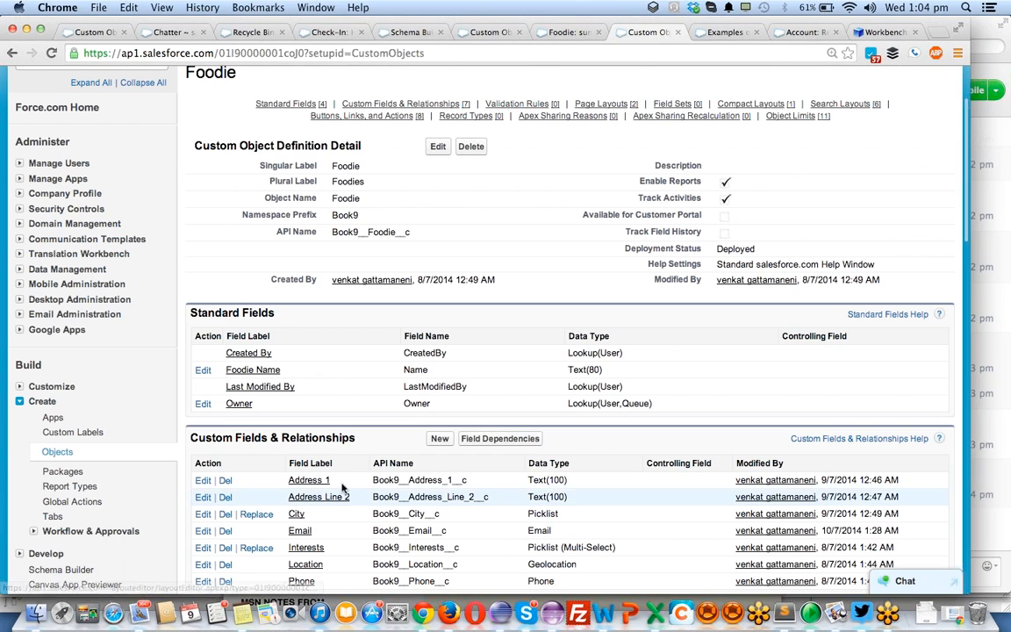
scroll(430, 389, "down", 1)
scroll(430, 389, "down", 5)
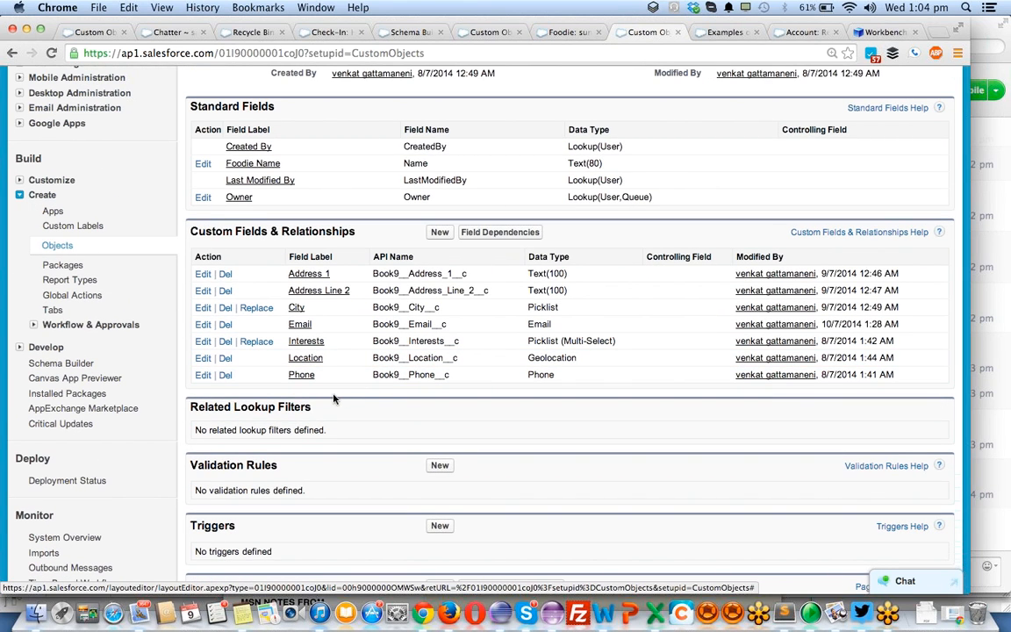
scroll(391, 426, "down", 1)
scroll(390, 426, "down", 3)
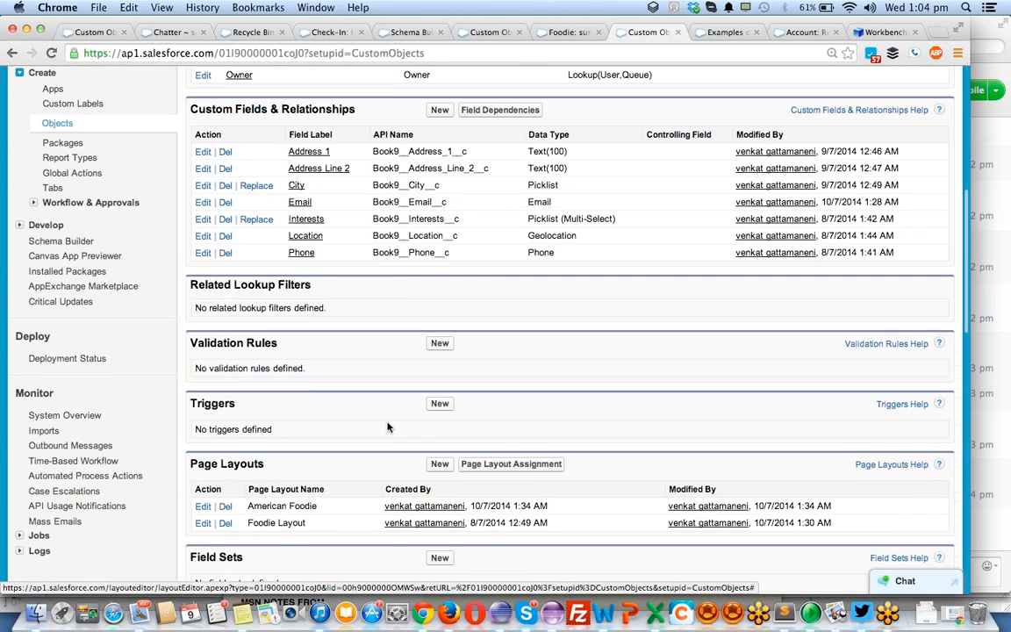
left_click(439, 464)
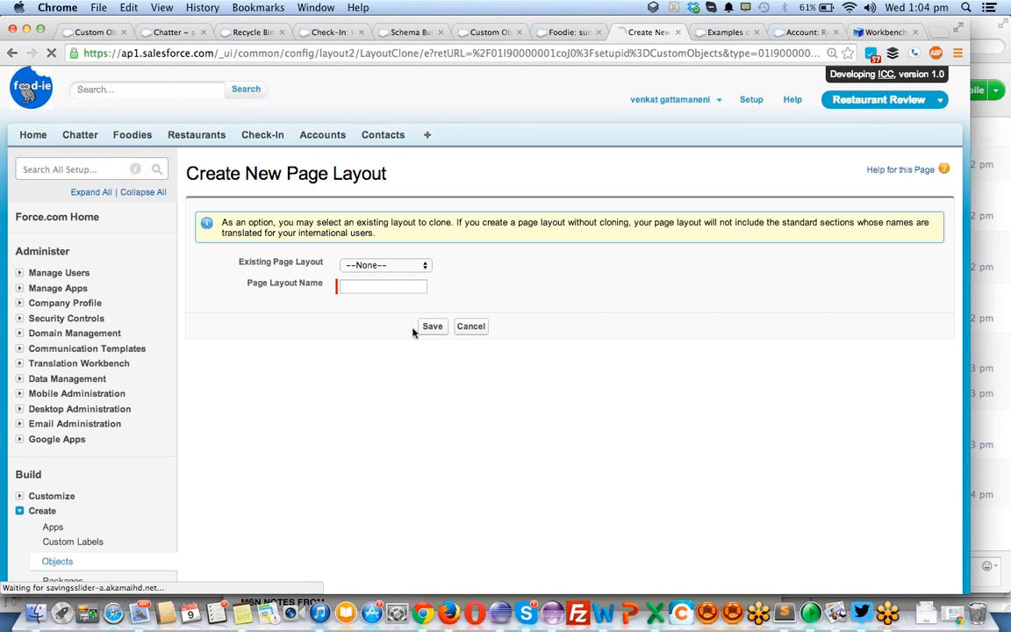
left_click(379, 267)
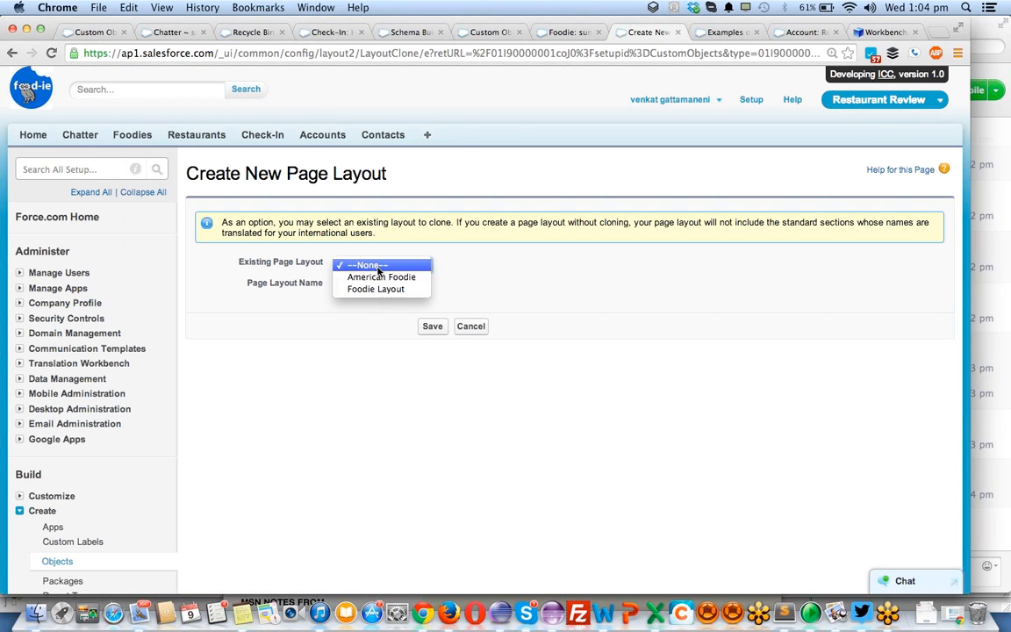
left_click(376, 288)
left_click(396, 288)
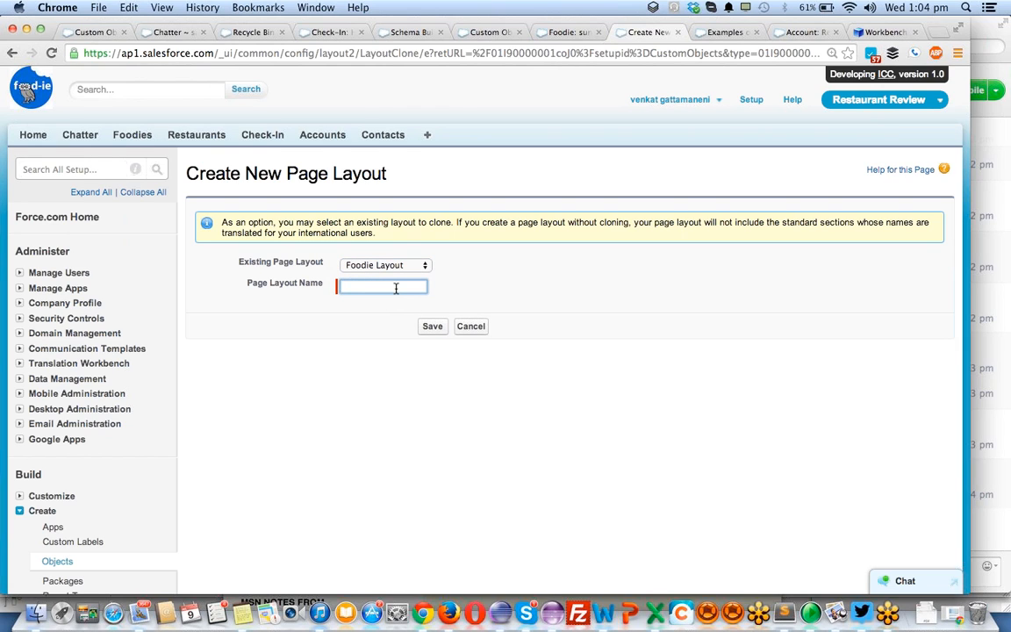
type("Indian Foodie")
left_click(435, 325)
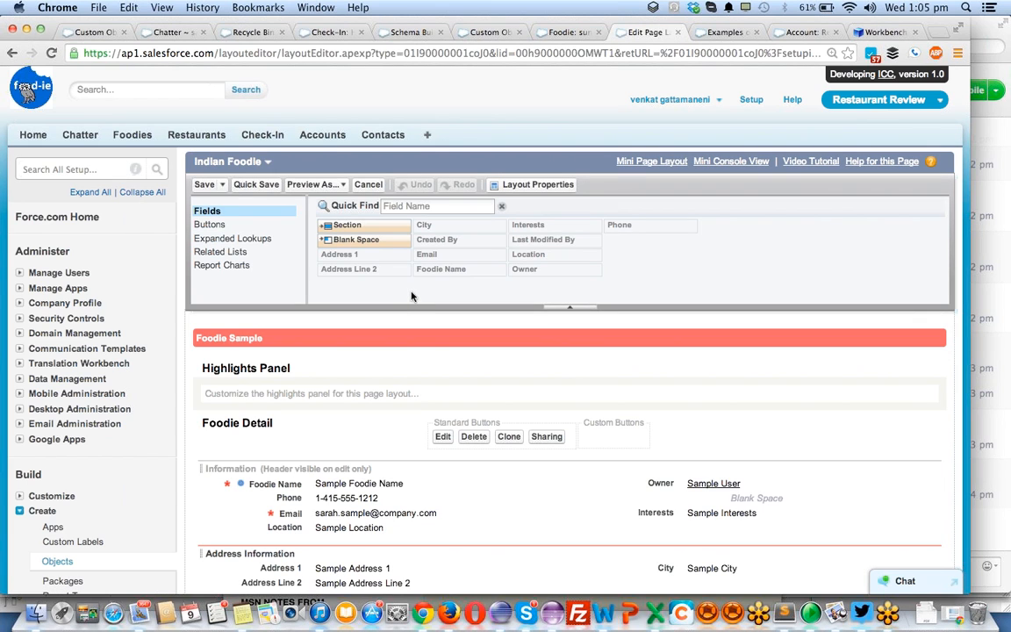
left_click(203, 186)
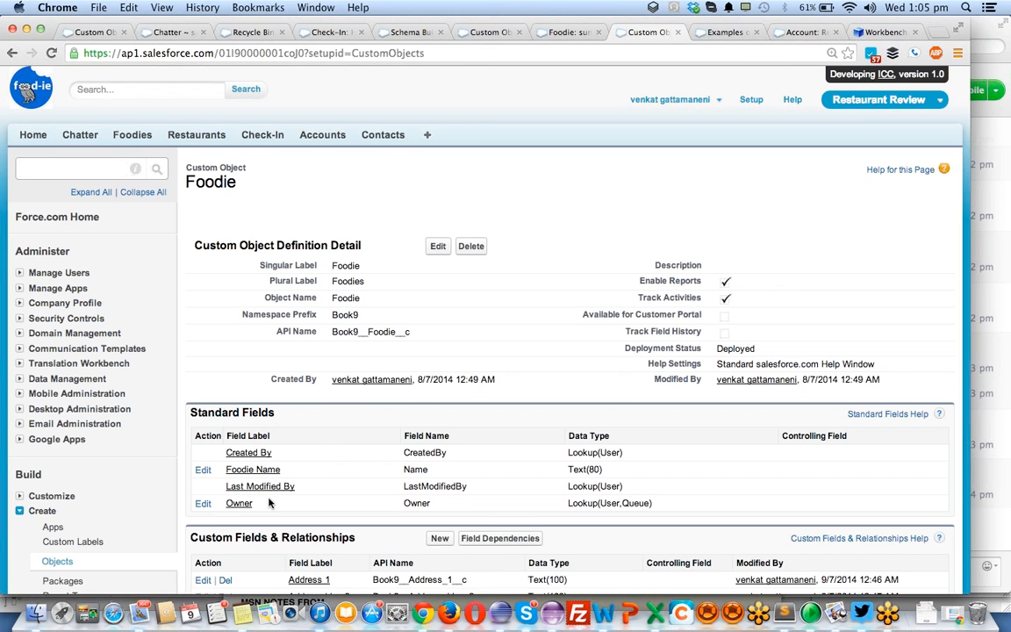
- Create another Foodie page layout named NoEmail Foodie as a clone of Indian Foodie
scroll(423, 362, "down", 5)
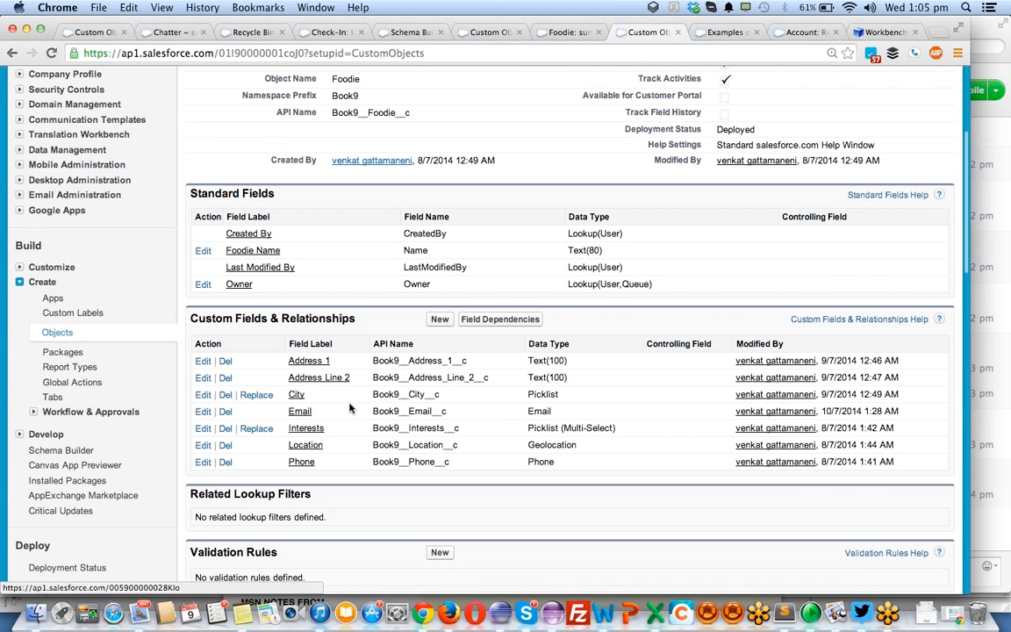
scroll(445, 298, "down", 5)
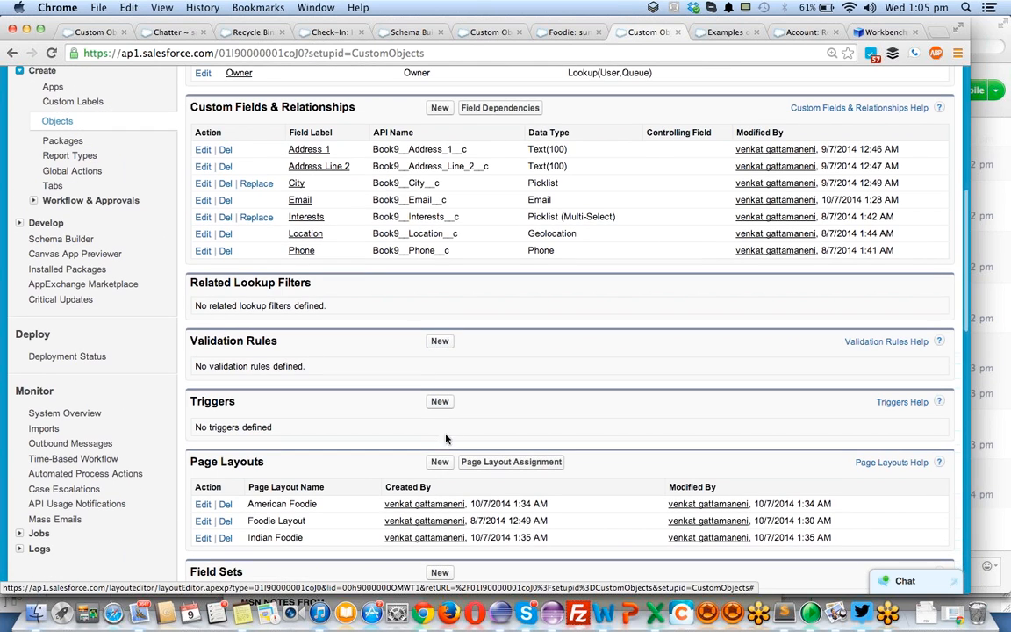
left_click(439, 463)
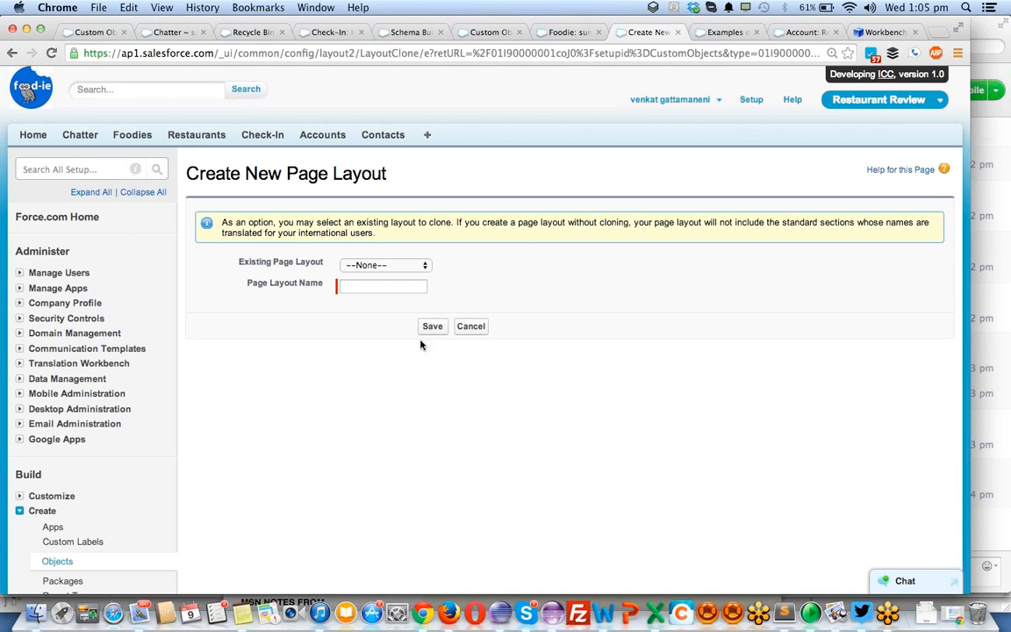
left_click(381, 268)
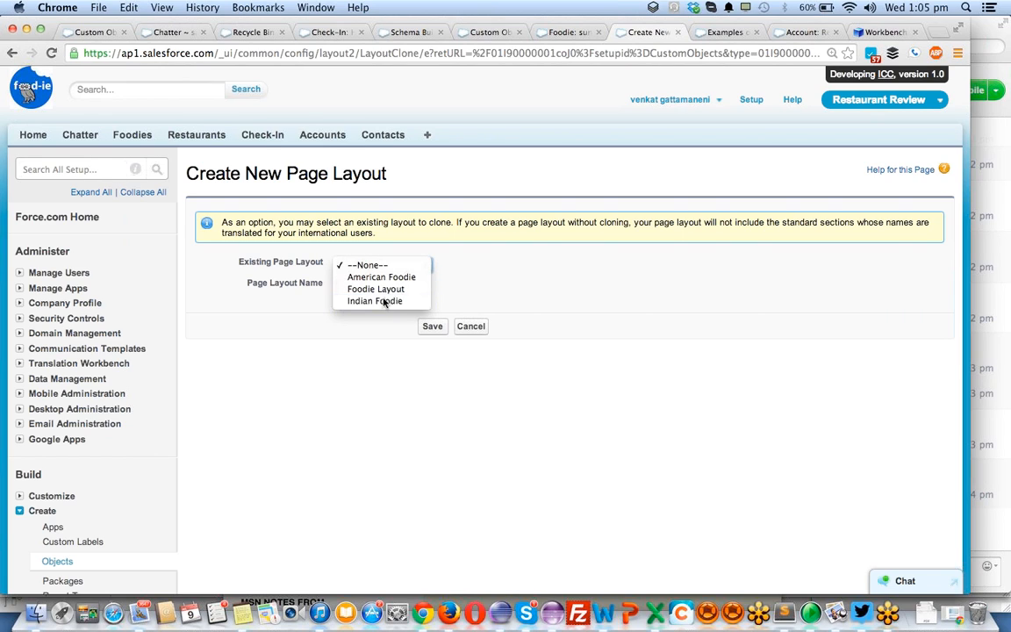
left_click(384, 301)
left_click(378, 287)
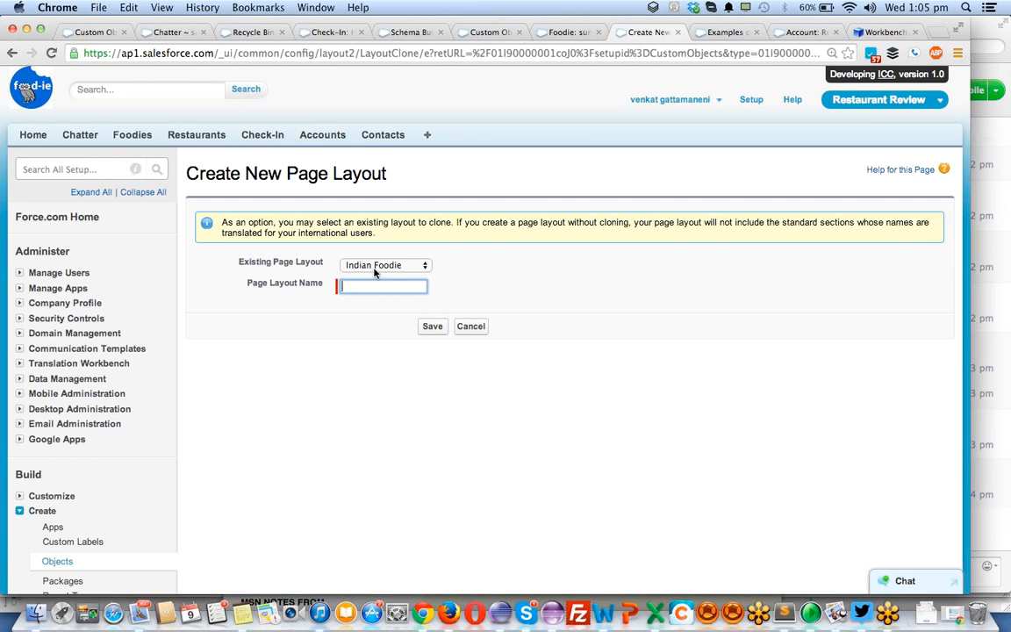
left_click(372, 286)
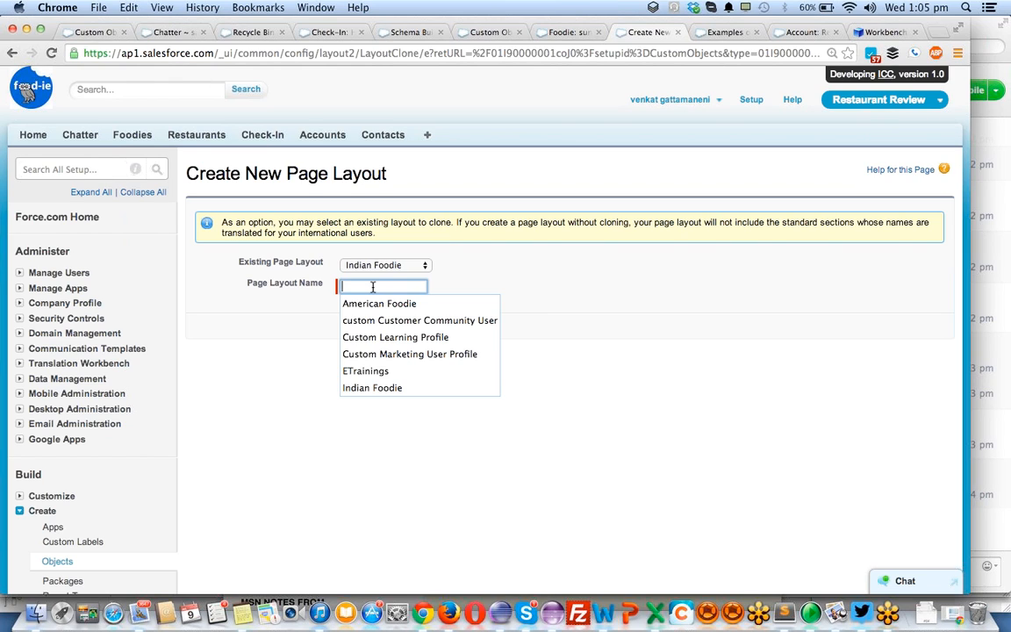
type("No")
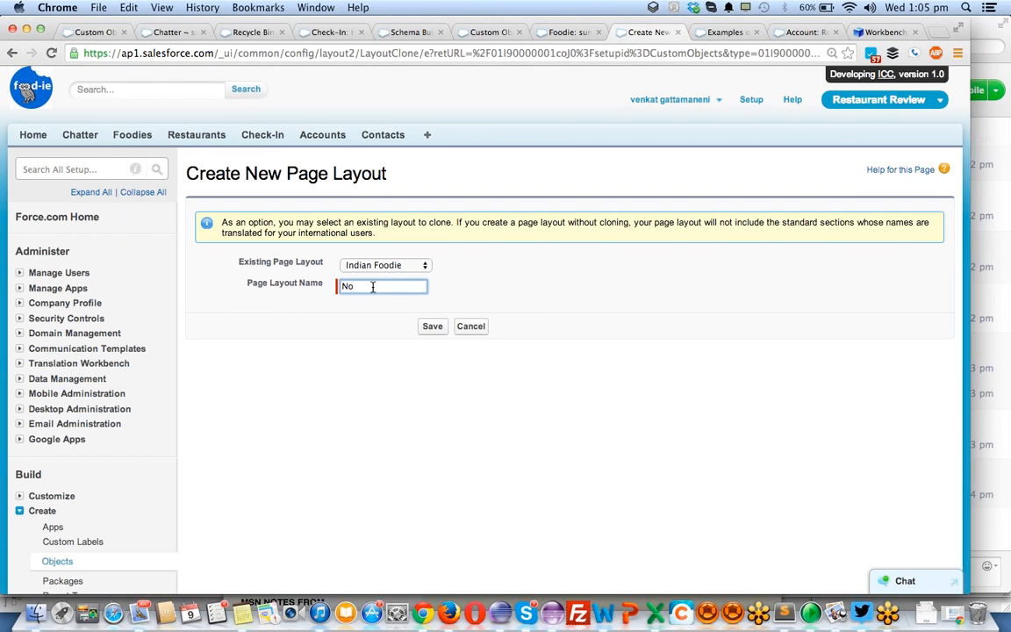
type("Email Foodie")
left_click(431, 327)
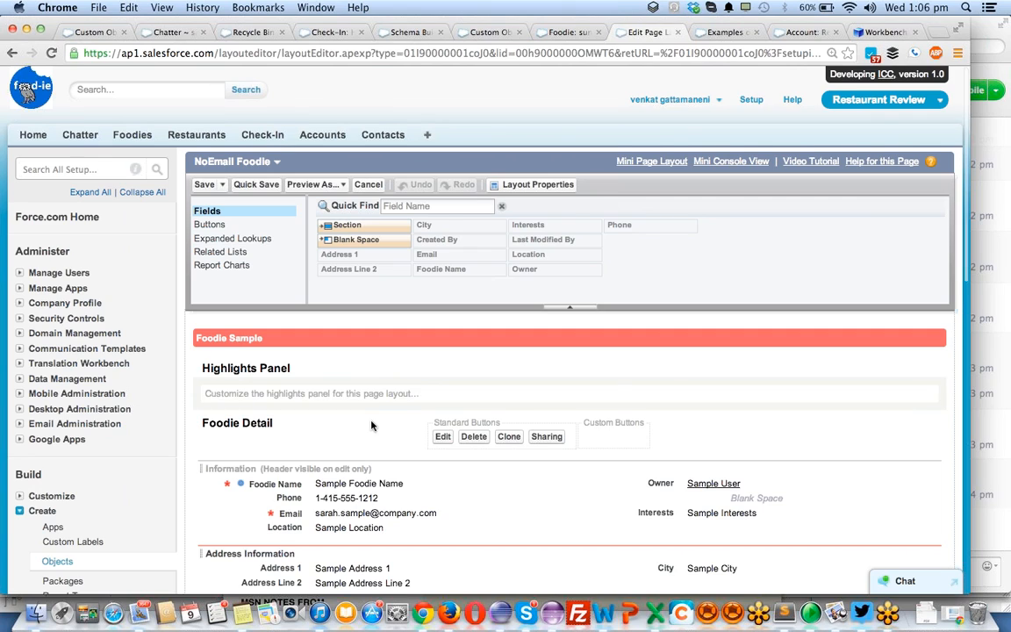
- Make the Email field not required in the NoEmail Foodie layout's field properties and save the layout
scroll(360, 294, "down", 3)
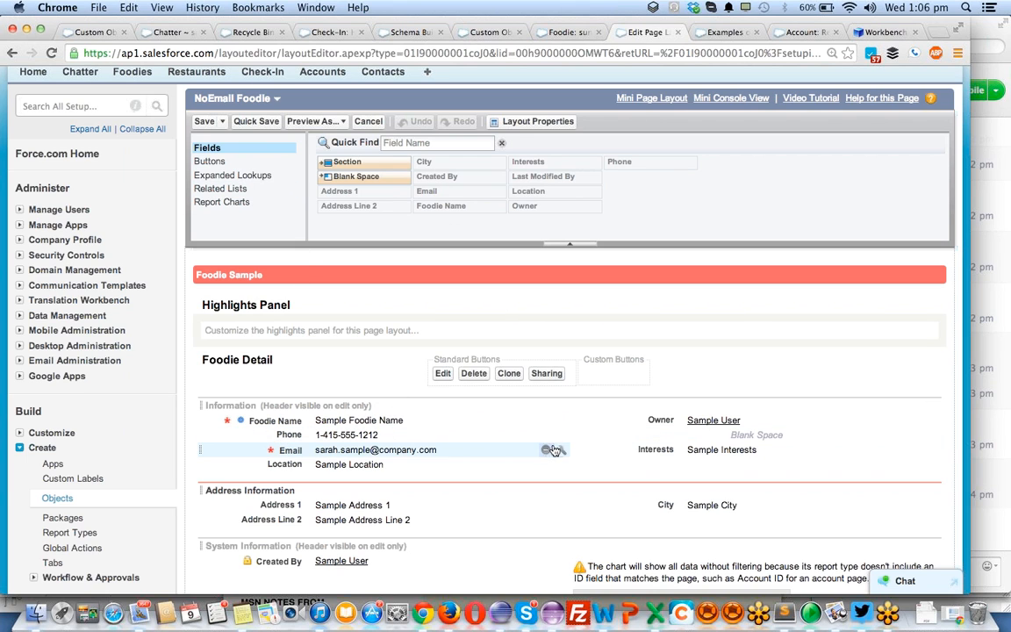
left_click(561, 450)
left_click(562, 450)
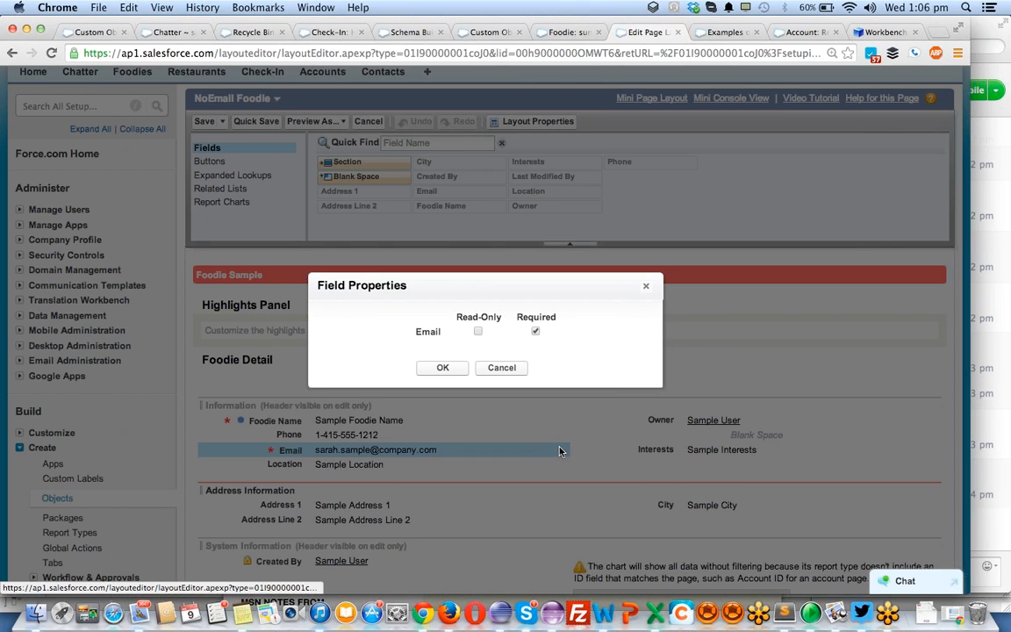
left_click(536, 332)
left_click(442, 367)
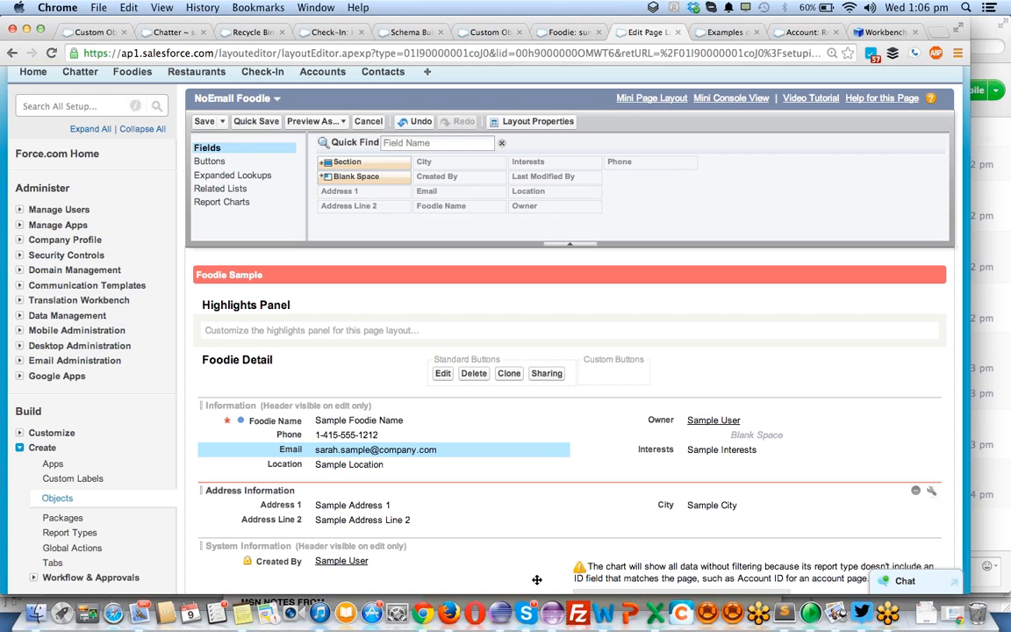
left_click(204, 122)
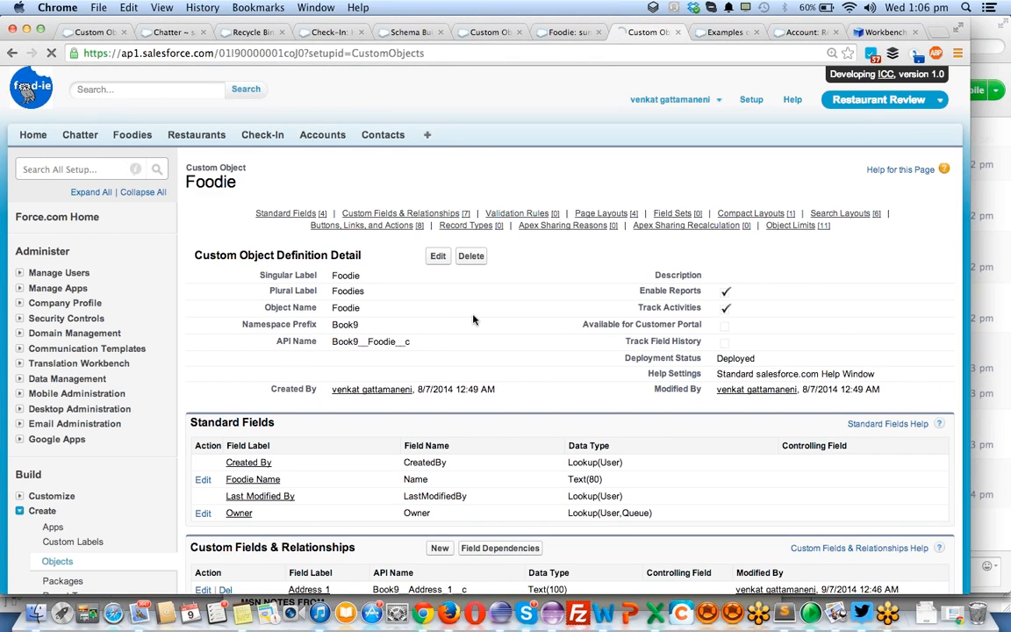
- Open the Foodie page layout assignments and examine which layout each profile uses
scroll(473, 319, "down", 4)
scroll(473, 319, "down", 10)
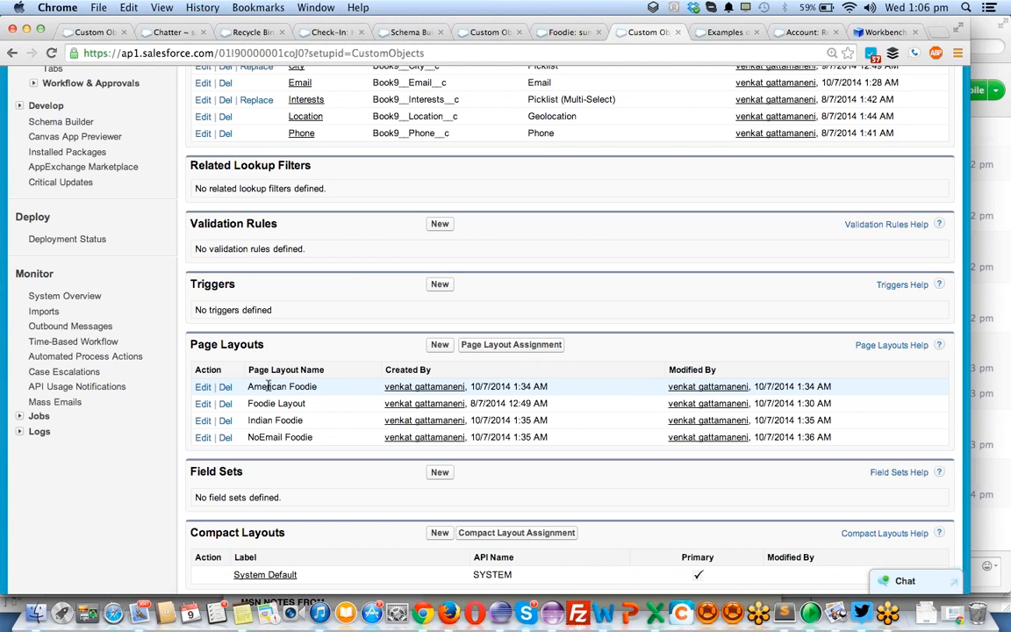
left_click(529, 348)
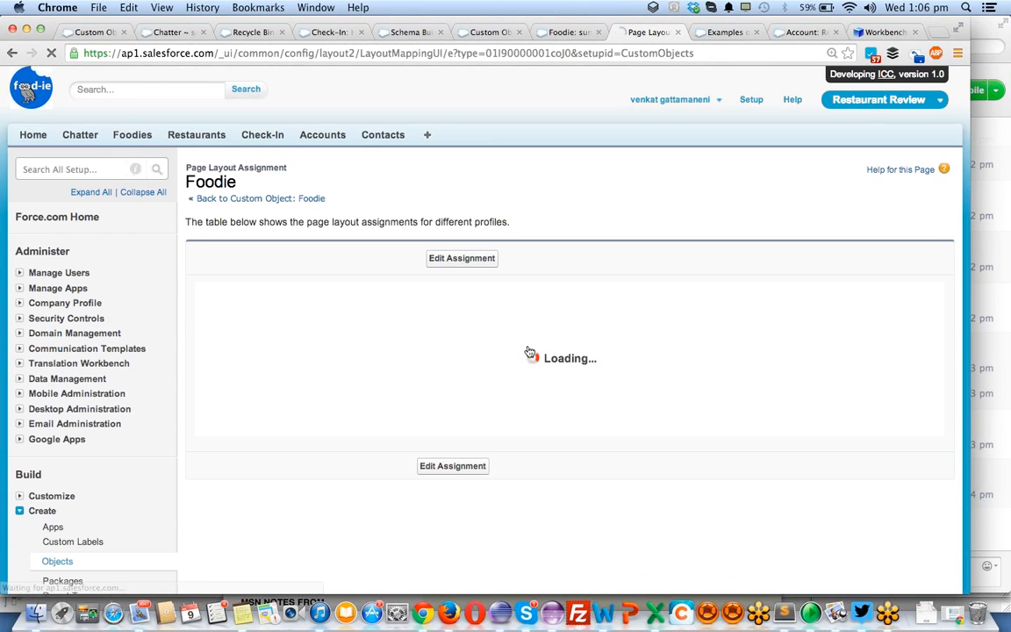
scroll(355, 284, "down", 5)
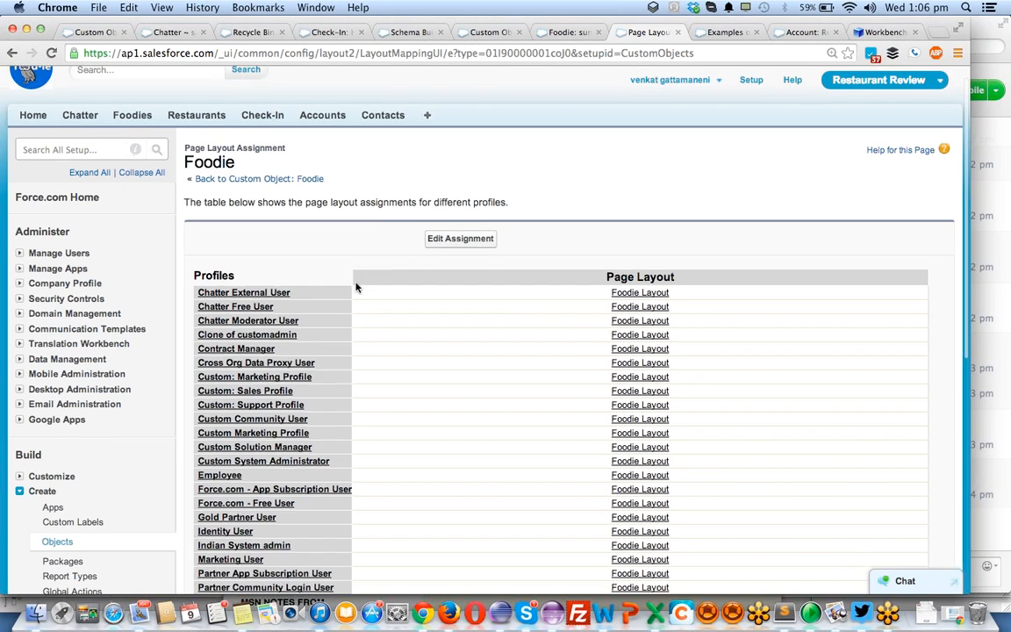
- Open the Foodie page layout assignments for editing and look over the profiles and their layouts
scroll(249, 402, "down", 5)
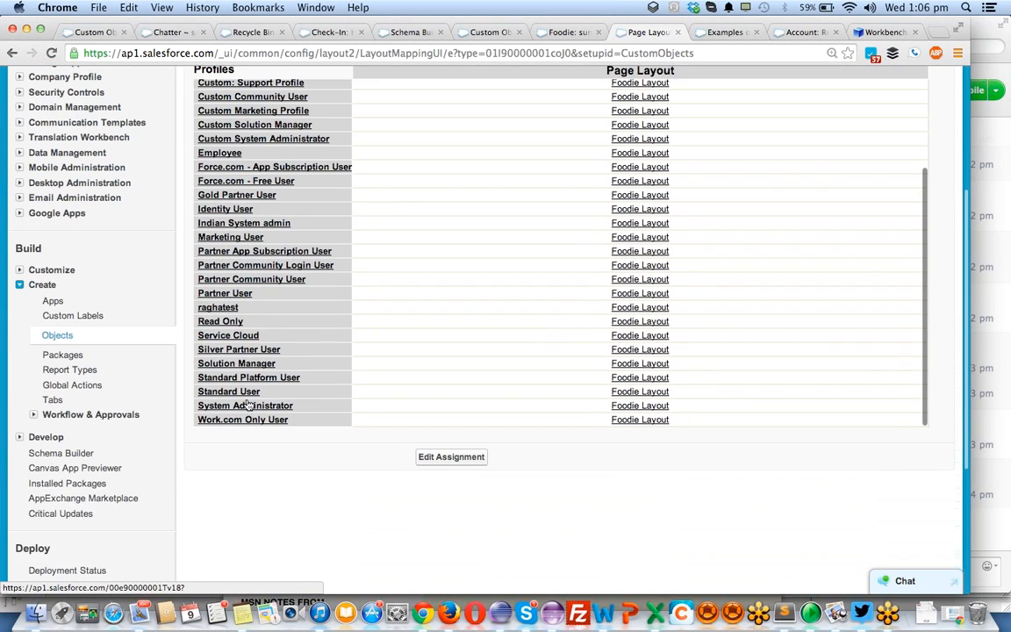
scroll(249, 402, "up", 10)
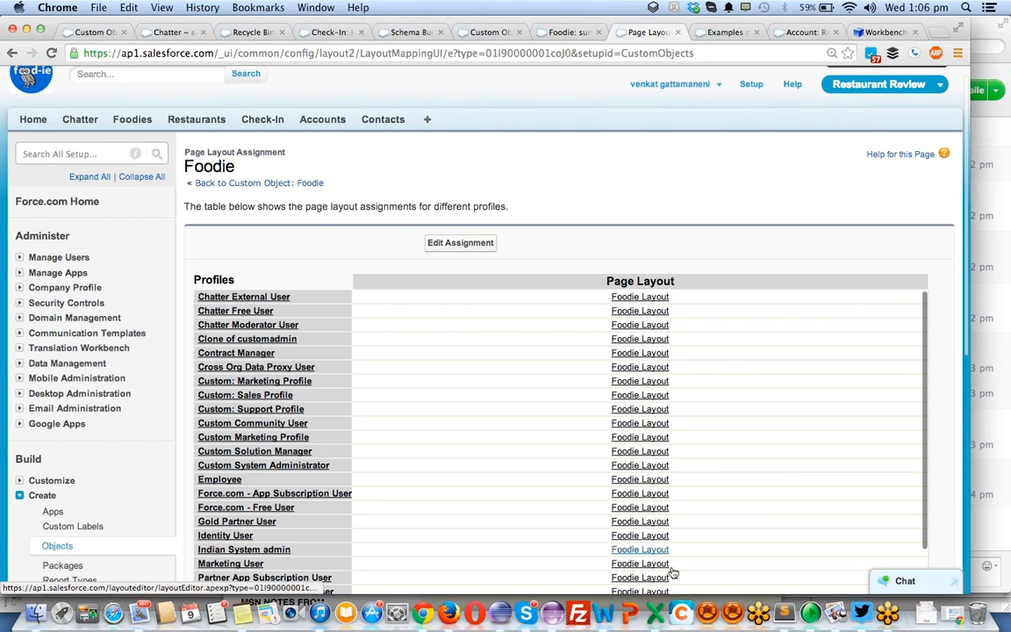
left_click(460, 243)
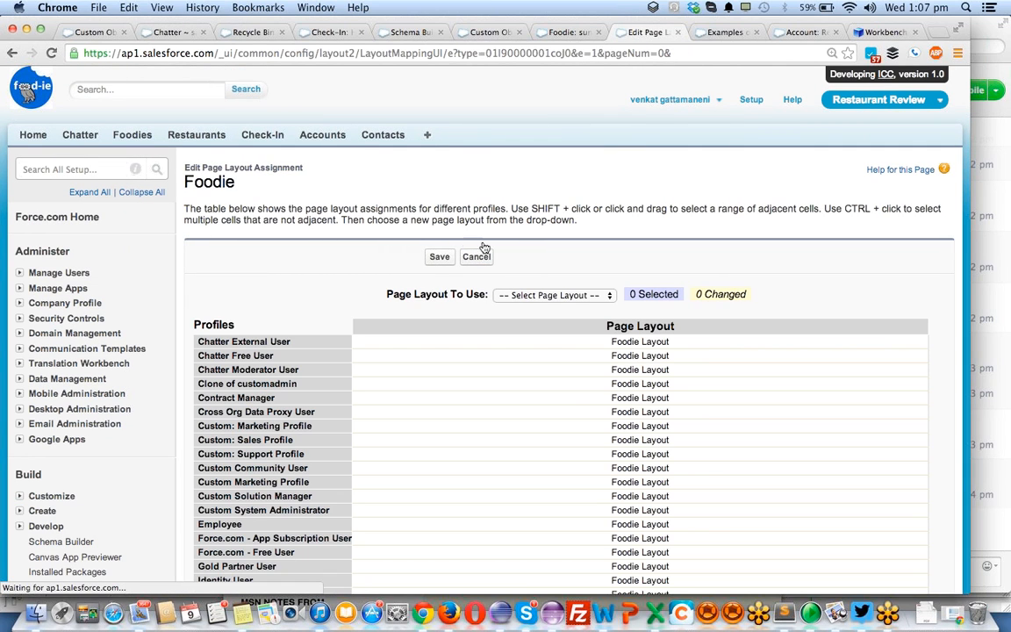
scroll(620, 400, "down", 3)
scroll(620, 401, "up", 3)
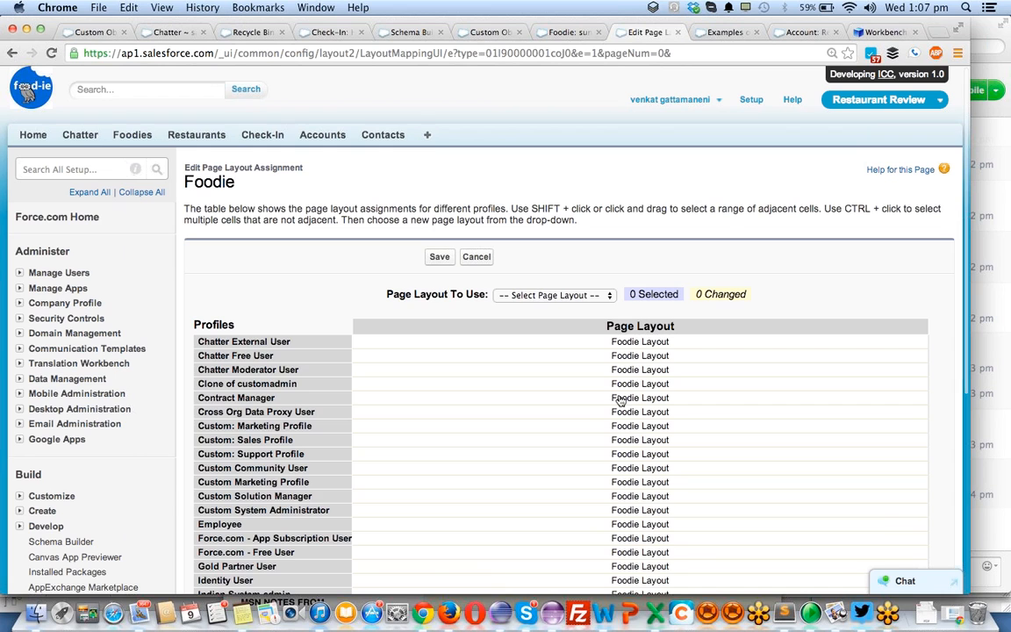
scroll(621, 400, "down", 2)
scroll(620, 400, "up", 2)
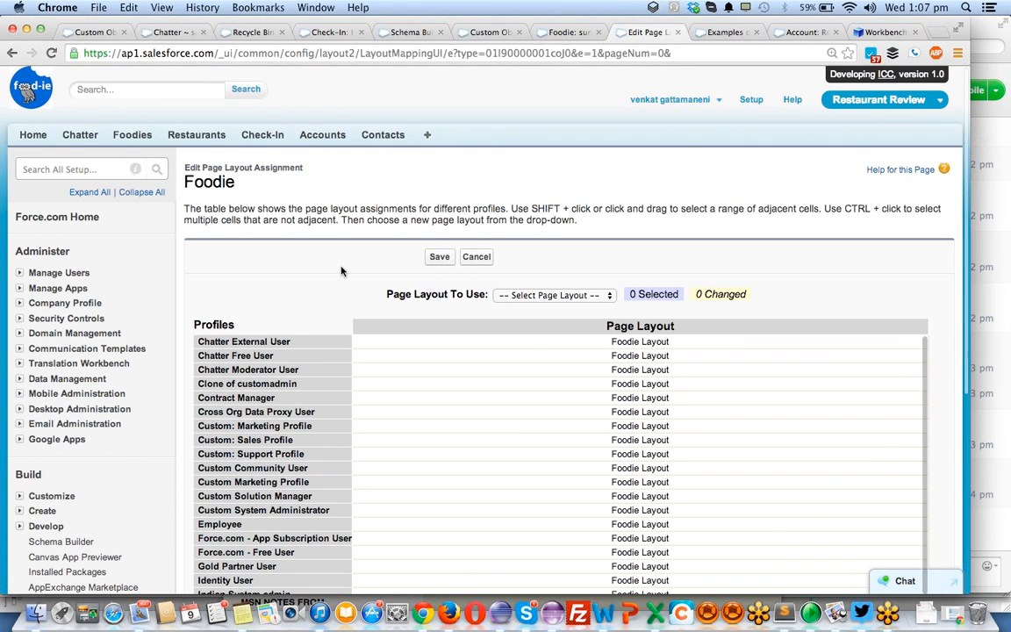
scroll(342, 272, "down", 5)
scroll(342, 272, "up", 5)
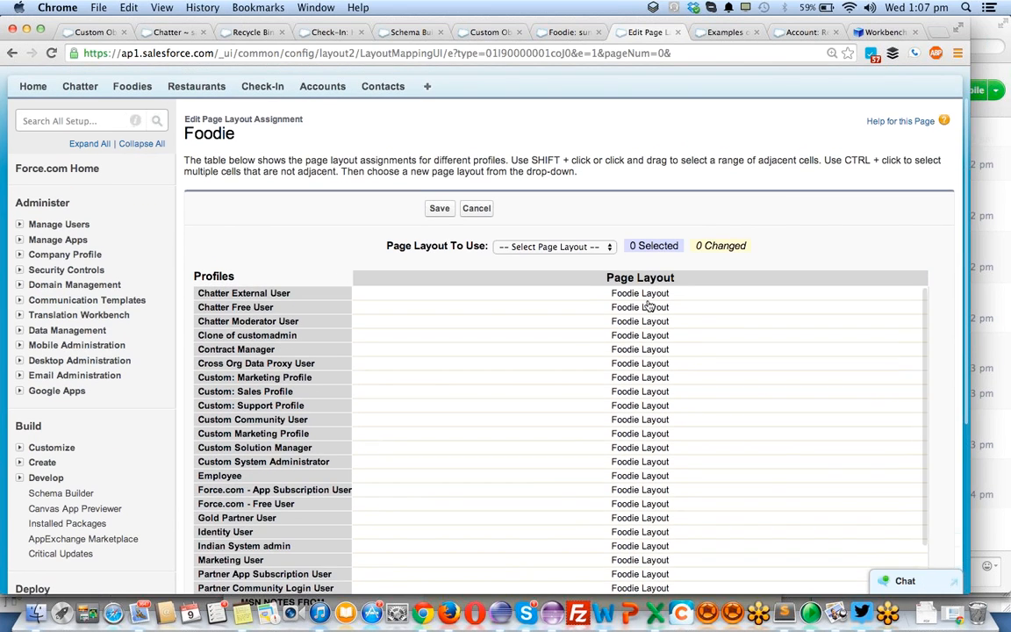
- Assign the American Foodie layout to the adjacent profiles from raghatest through Work.com Only User
scroll(638, 363, "down", 5)
scroll(638, 363, "down", 5)
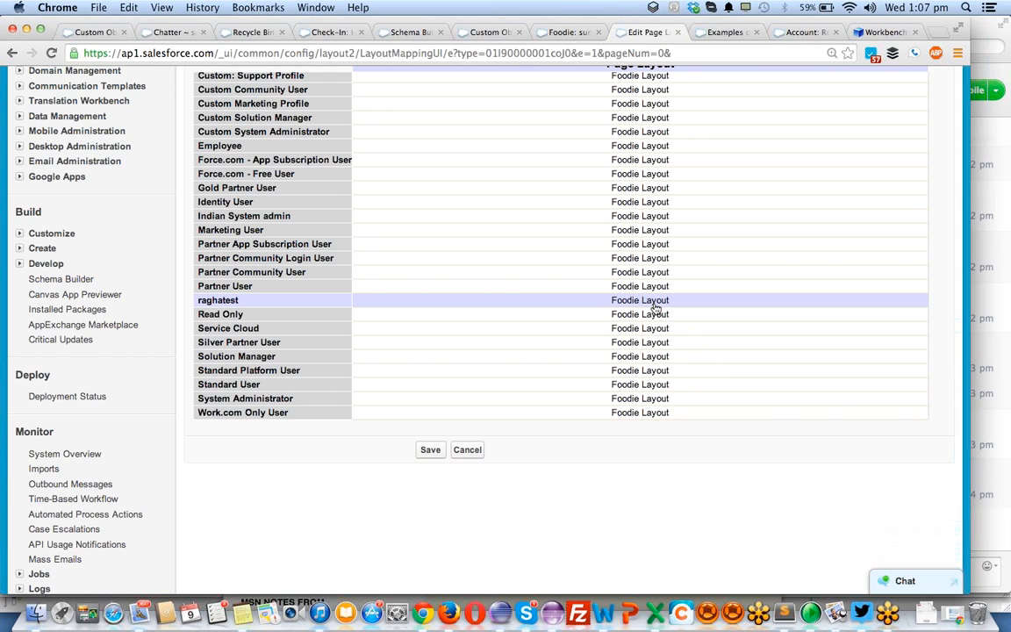
left_click_drag(655, 307, 660, 415)
scroll(684, 379, "up", 10)
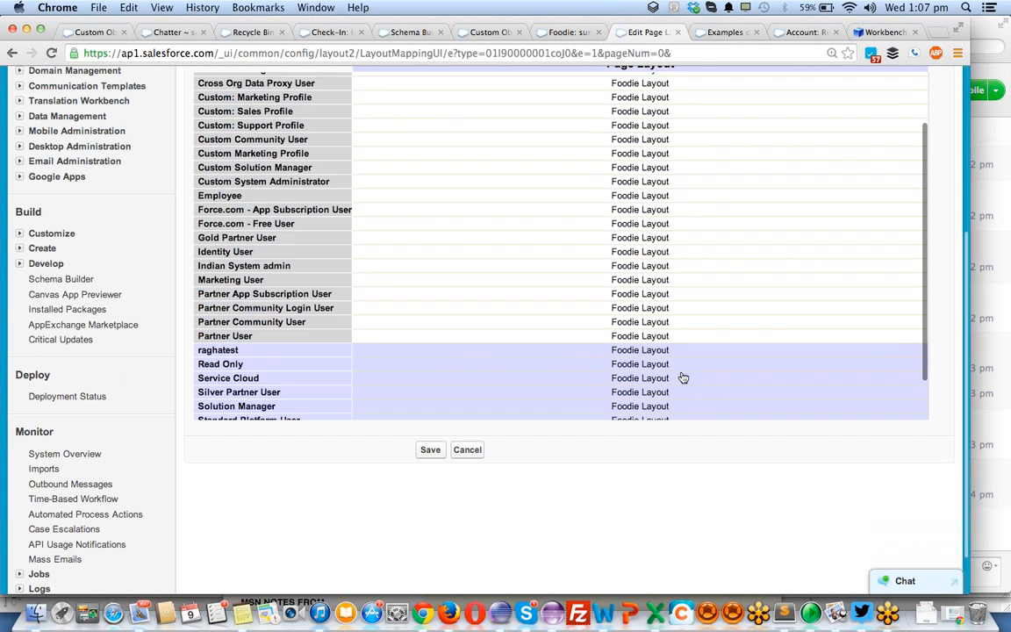
left_click(596, 295)
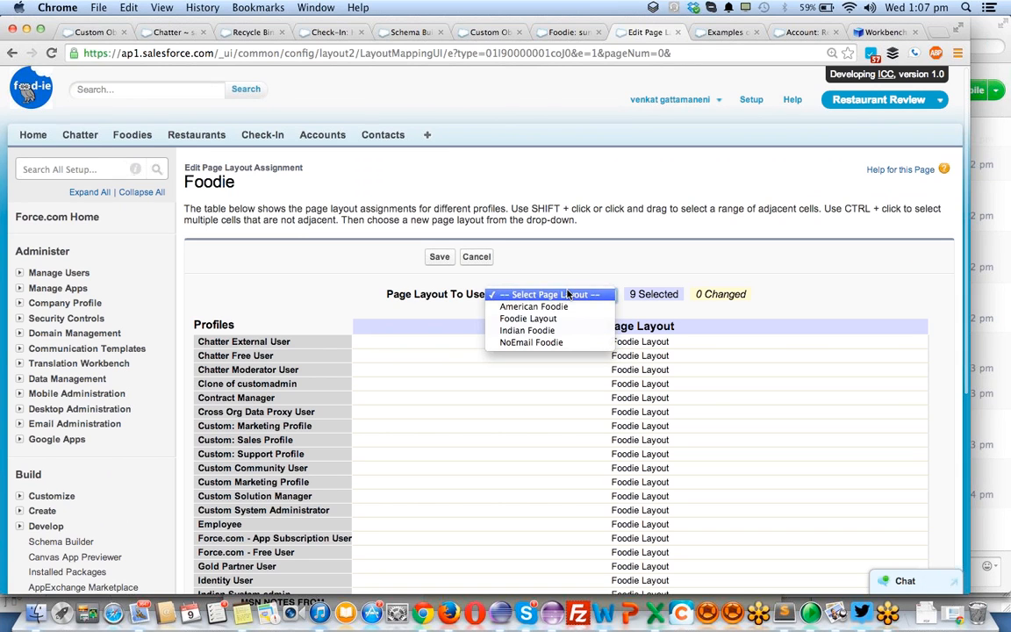
left_click(566, 307)
scroll(728, 329, "down", 5)
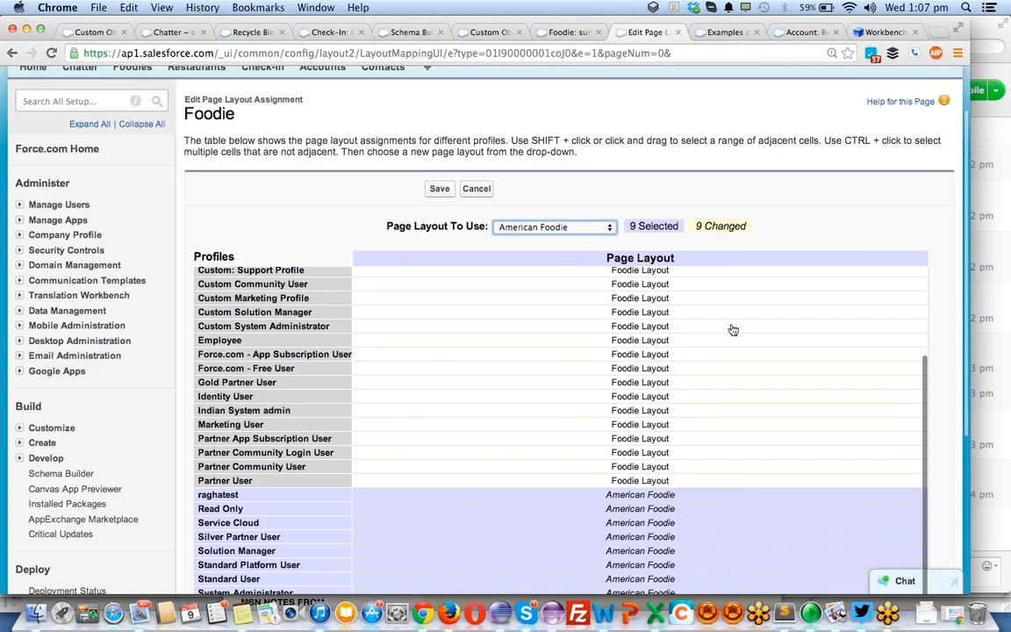
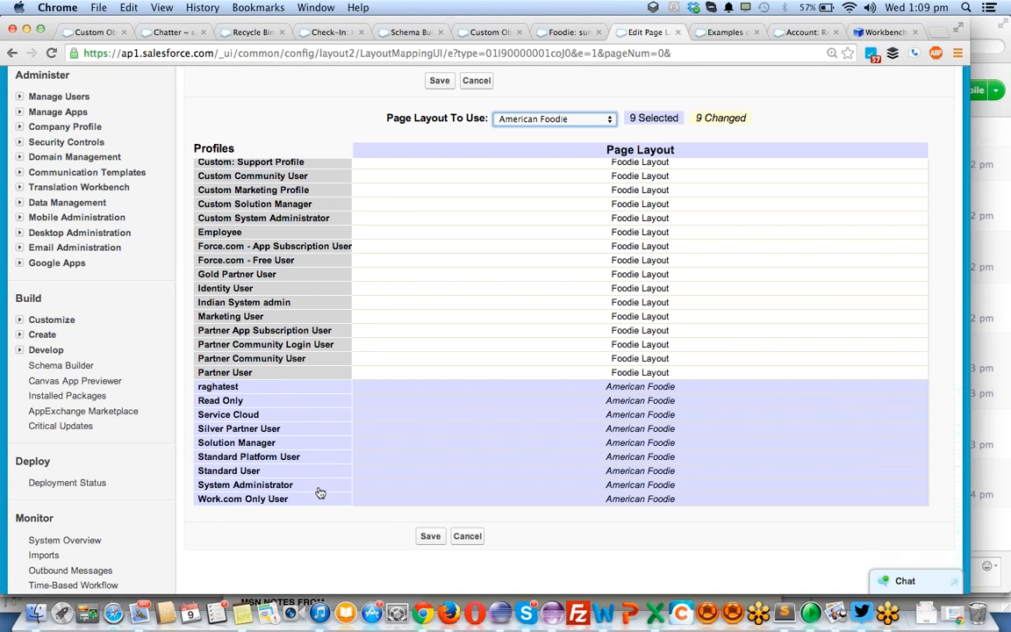
- Assign the Indian Foodie layout to the adjacent profiles from Identity User through Partner User
scroll(285, 320, "up", 3)
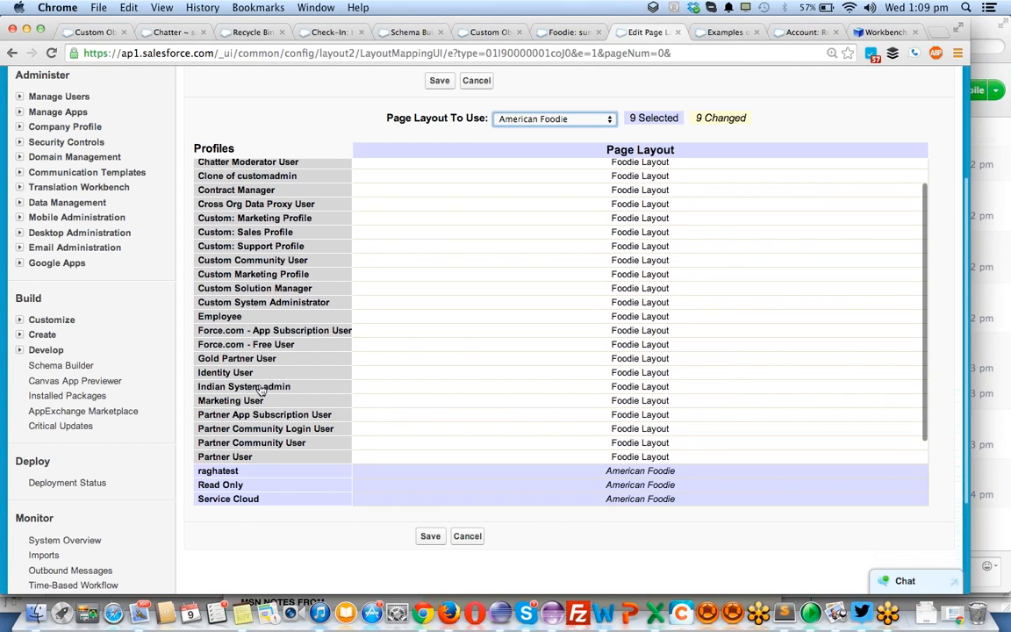
left_click(260, 388)
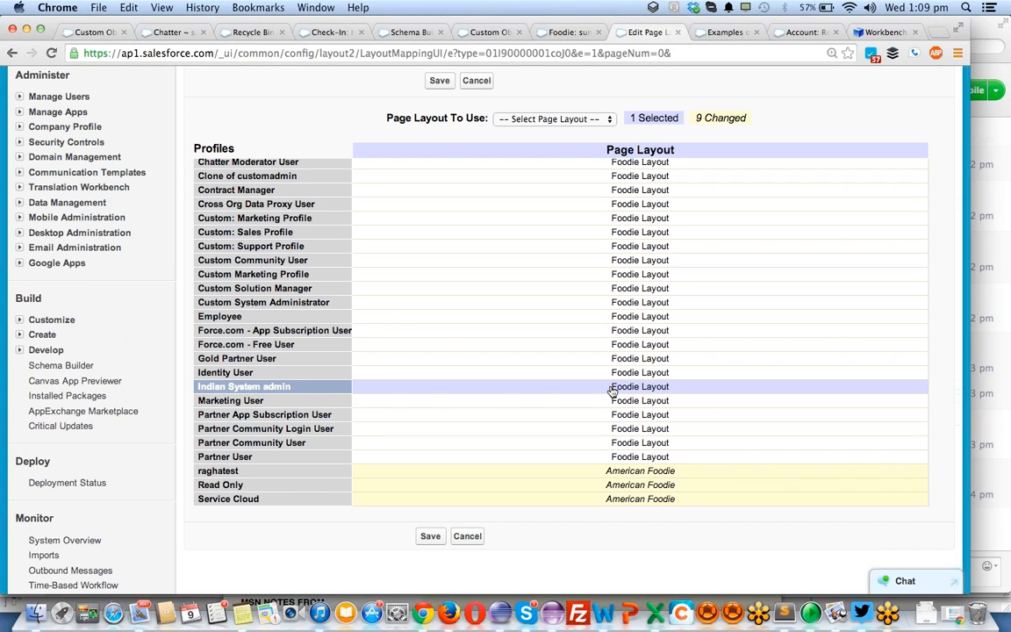
left_click(668, 376)
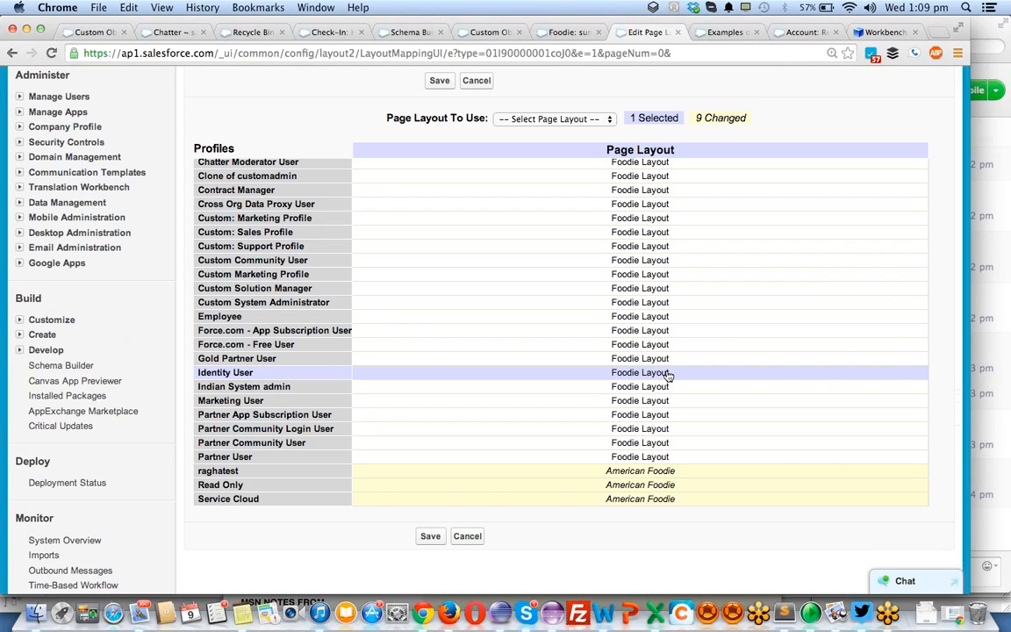
left_click(633, 387, "shift")
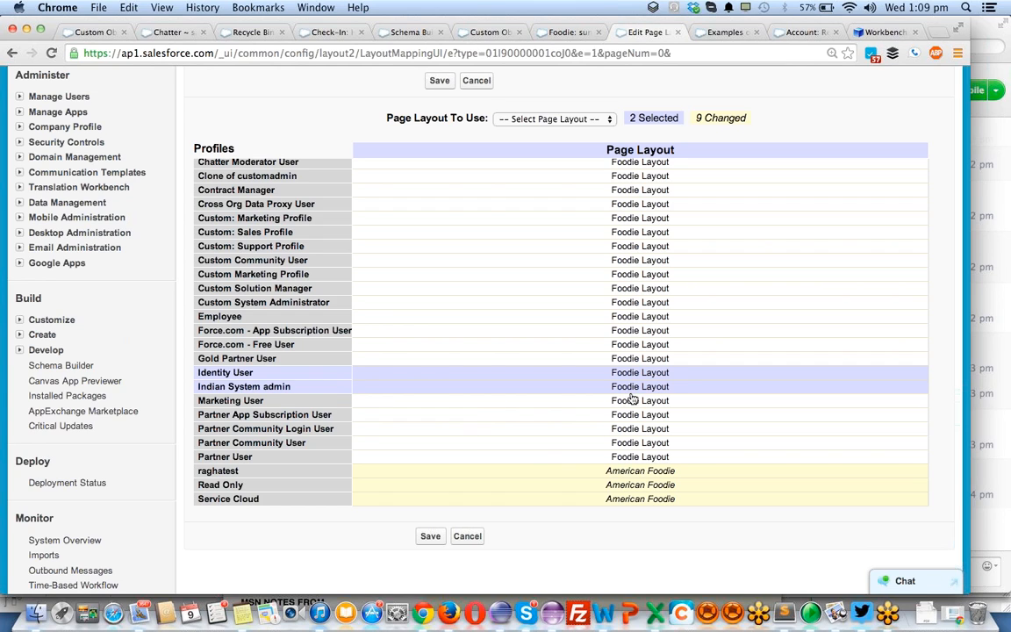
left_click_drag(633, 402, 638, 458)
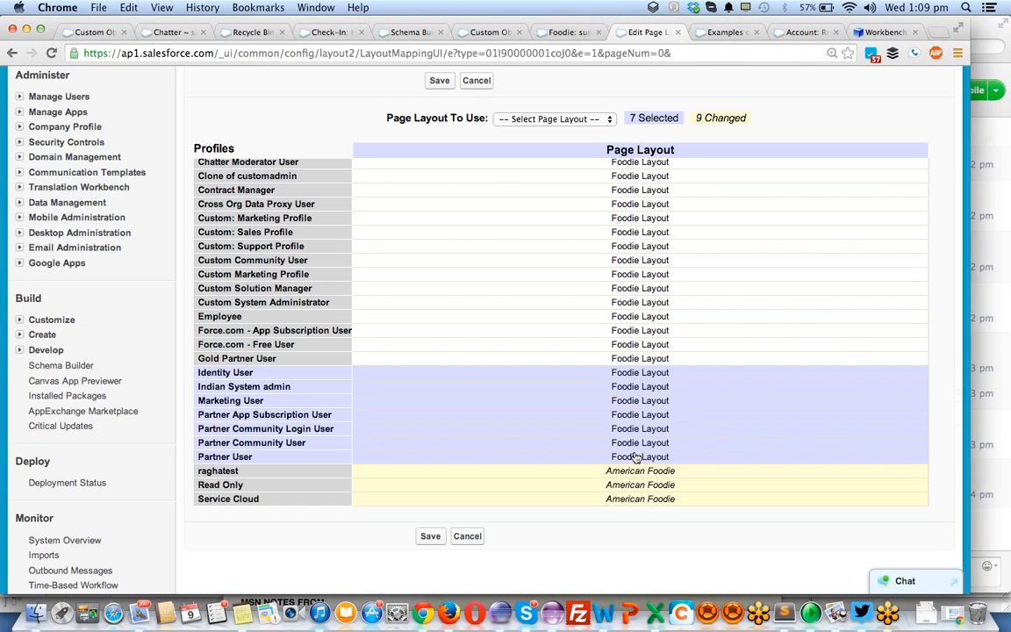
left_click(551, 119)
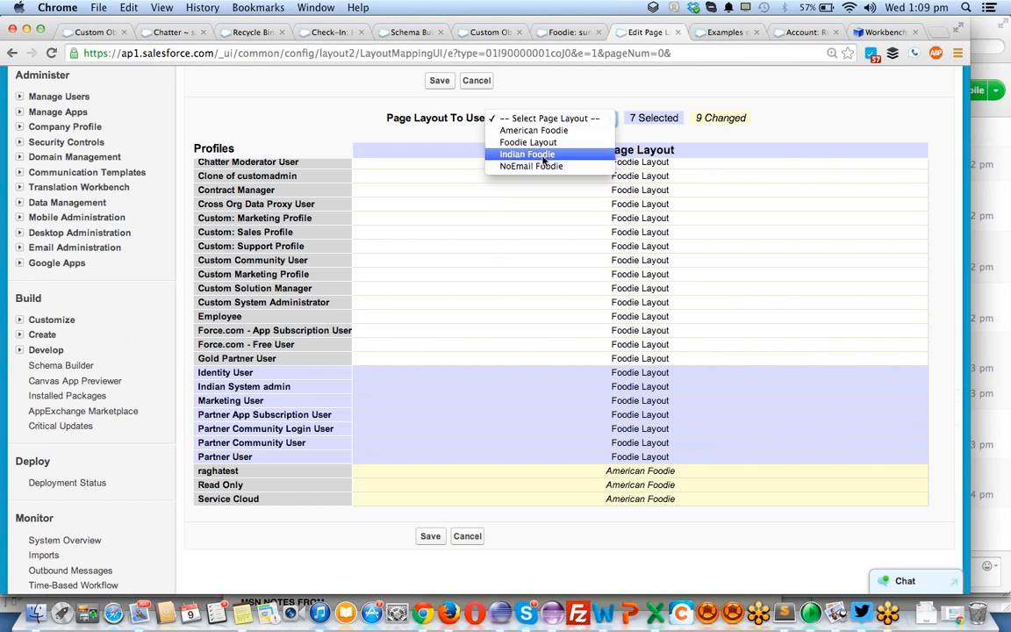
key("Escape")
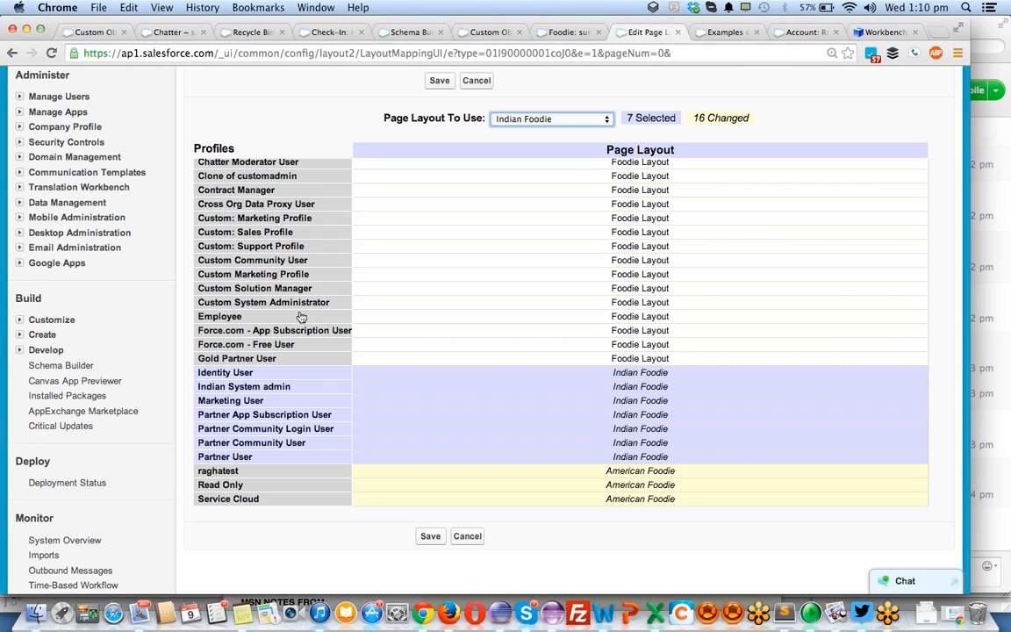
left_click(644, 359)
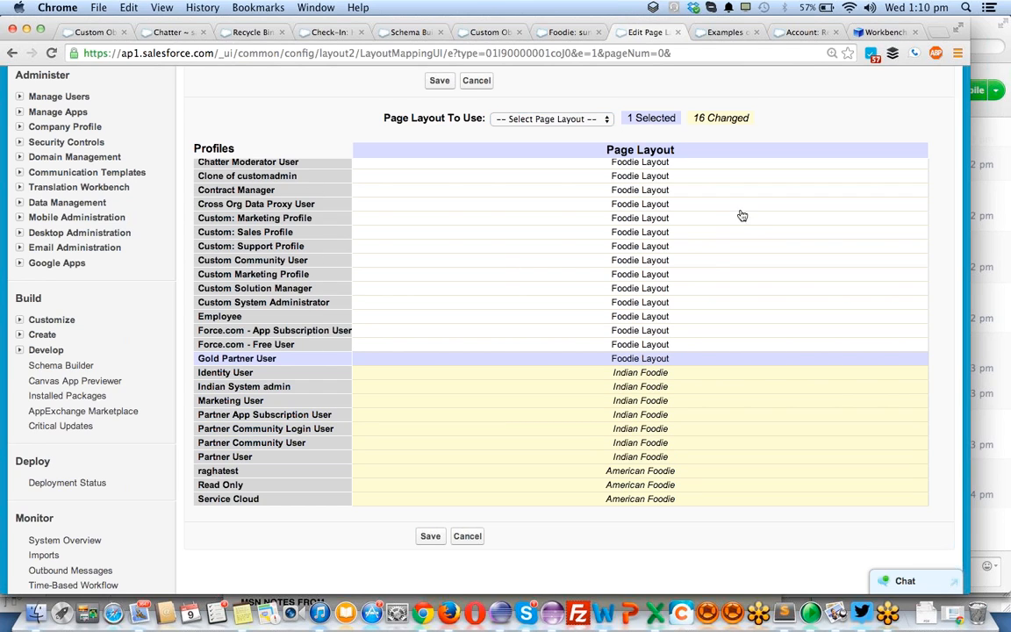
left_click(648, 248)
left_click(650, 263)
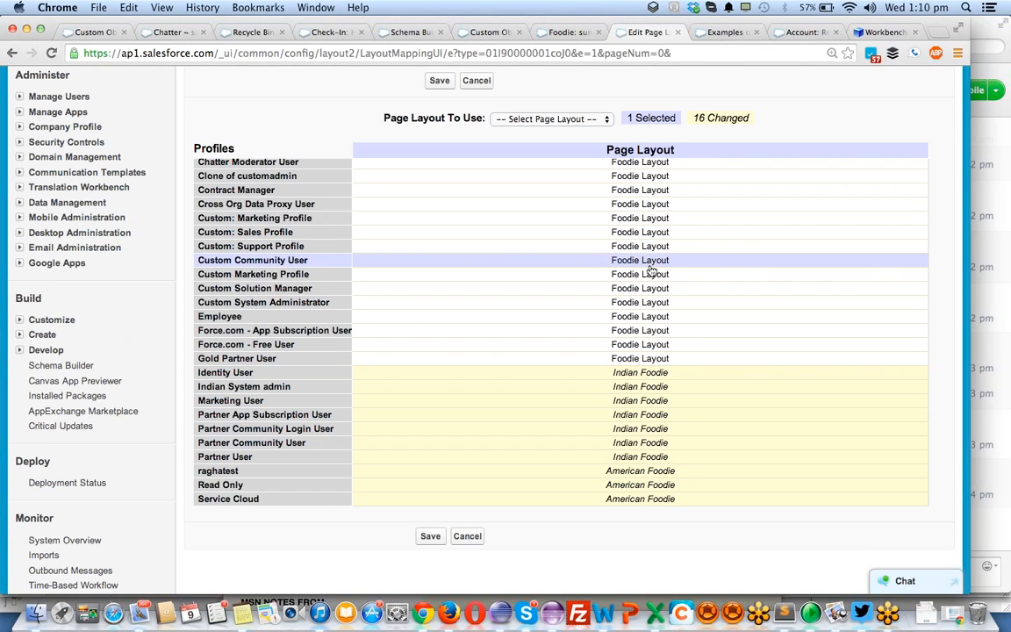
left_click(651, 272)
left_click(647, 246, "shift")
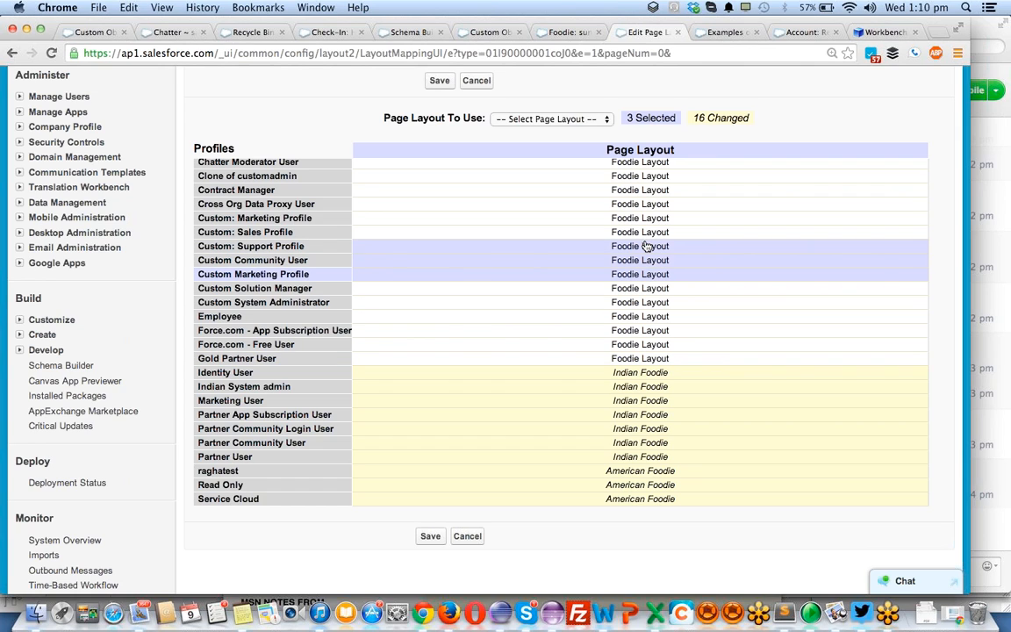
left_click(646, 288, "shift")
left_click(643, 232, "shift")
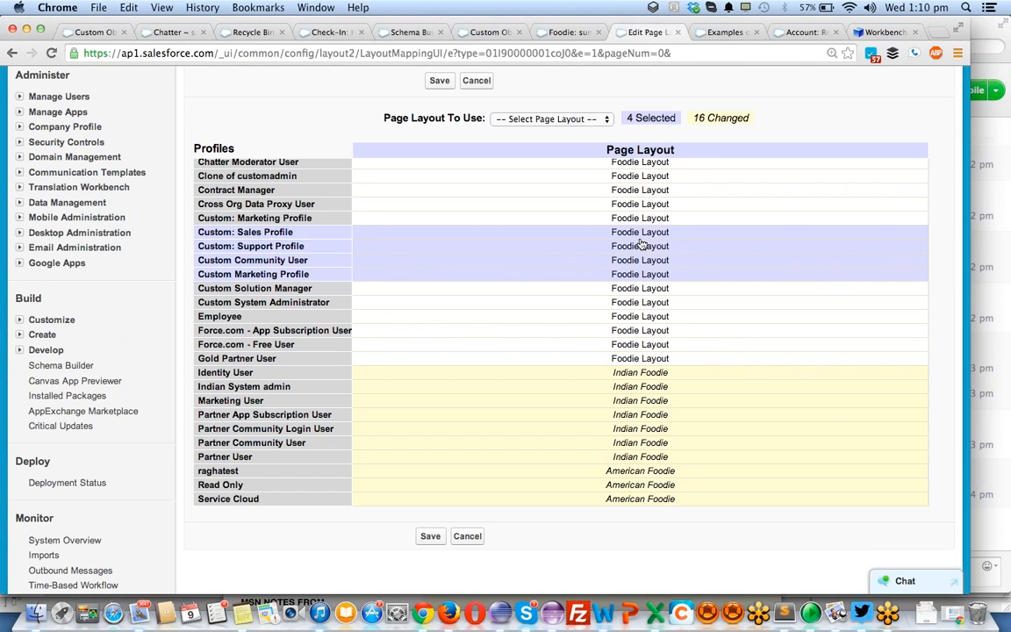
left_click(640, 288, "shift")
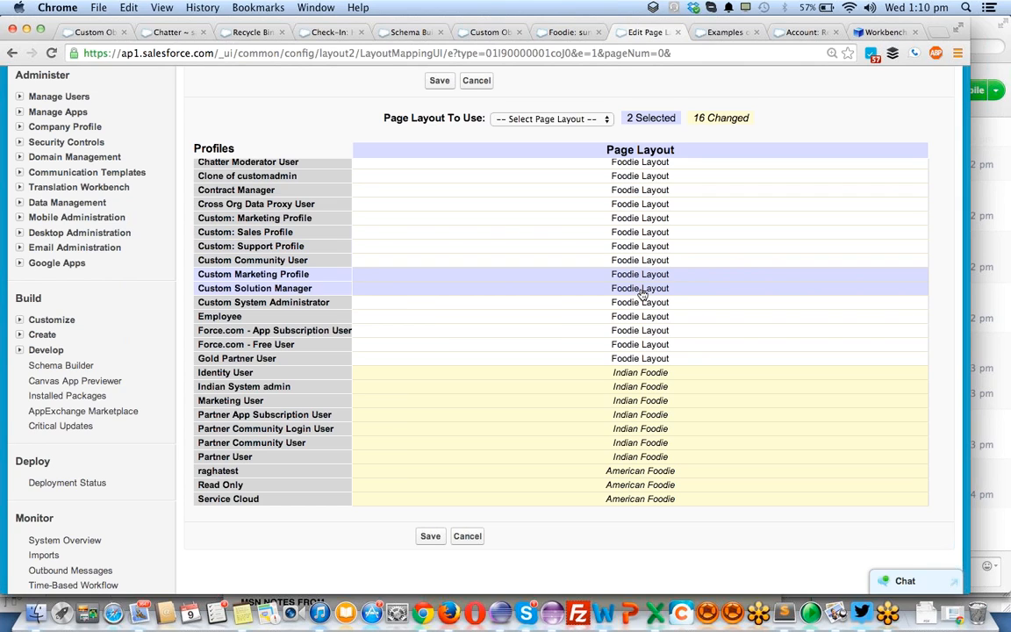
- Assign the NoEmail Foodie layout to the adjacent profiles from Custom: Support Profile through Gold Partner User
left_click(636, 245)
left_click(635, 261, "shift")
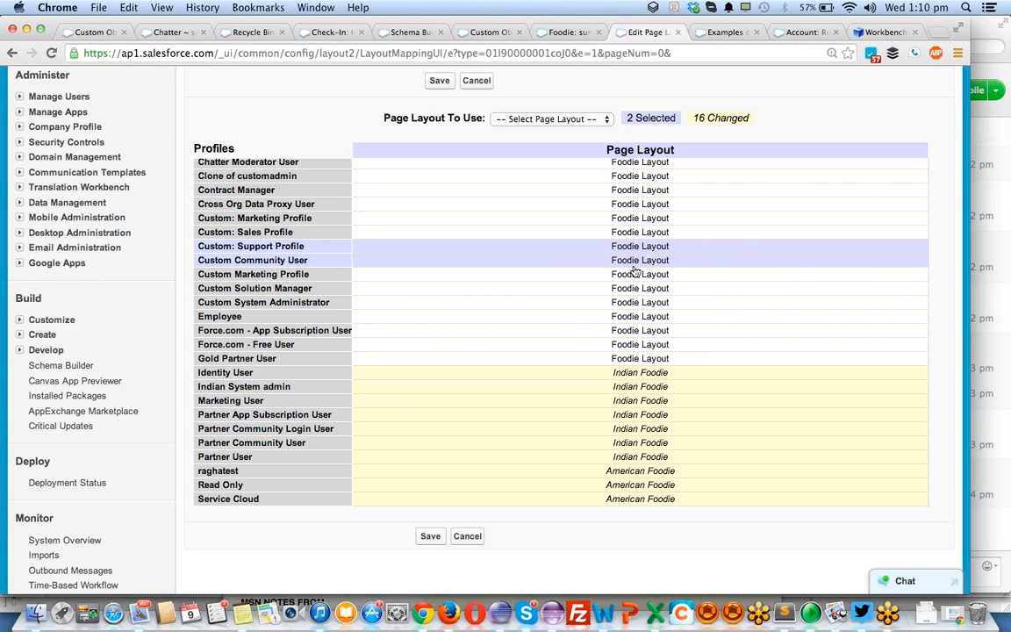
left_click(636, 274, "shift")
left_click(636, 288, "shift")
left_click(636, 301, "shift")
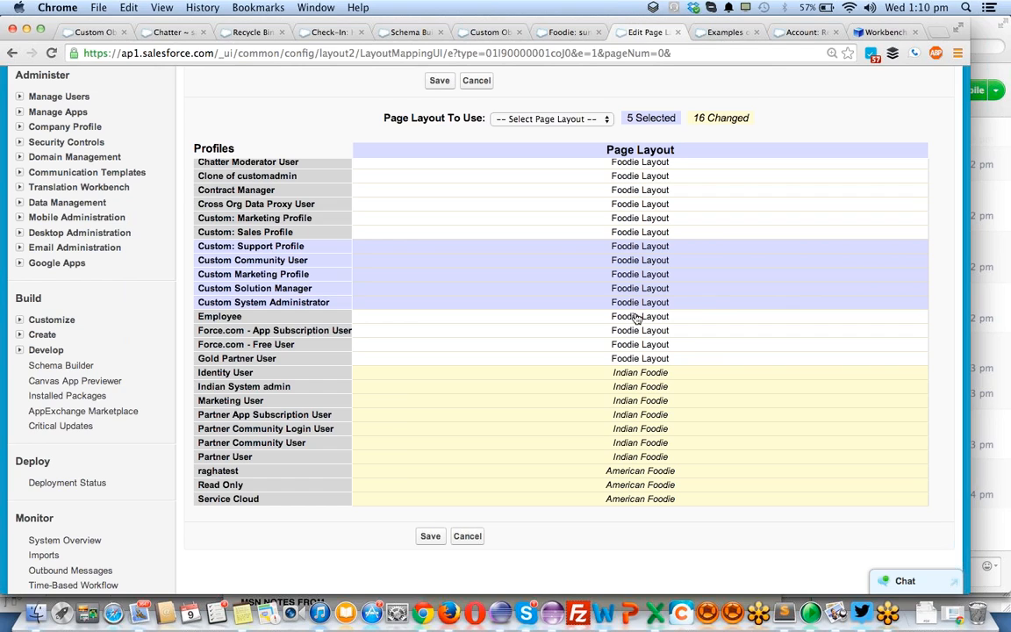
left_click(636, 315, "shift")
left_click(636, 330, "shift")
left_click(636, 344, "shift")
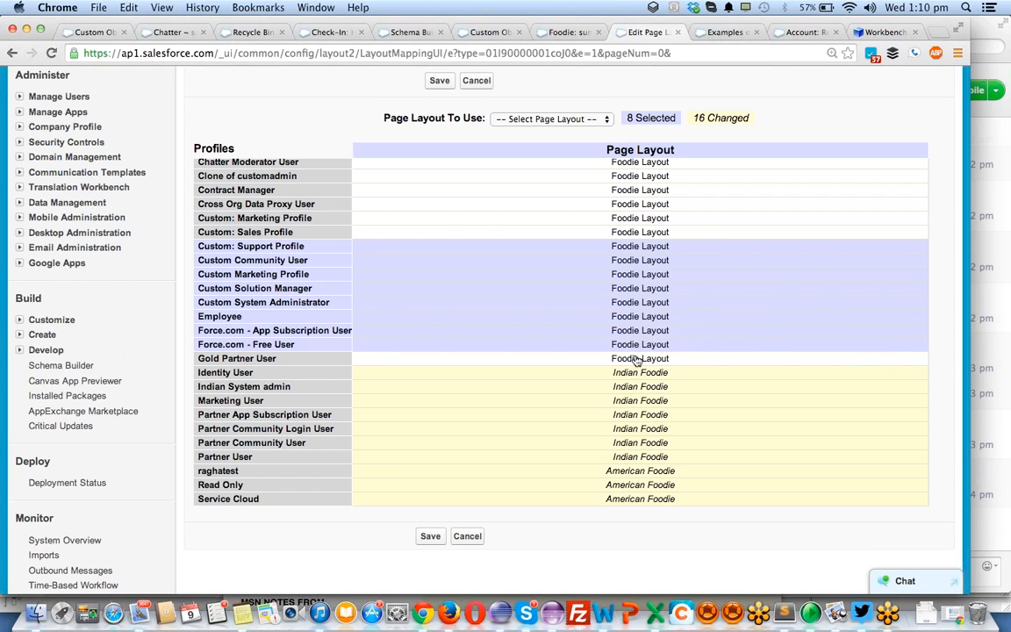
left_click(639, 357, "shift")
left_click(558, 120)
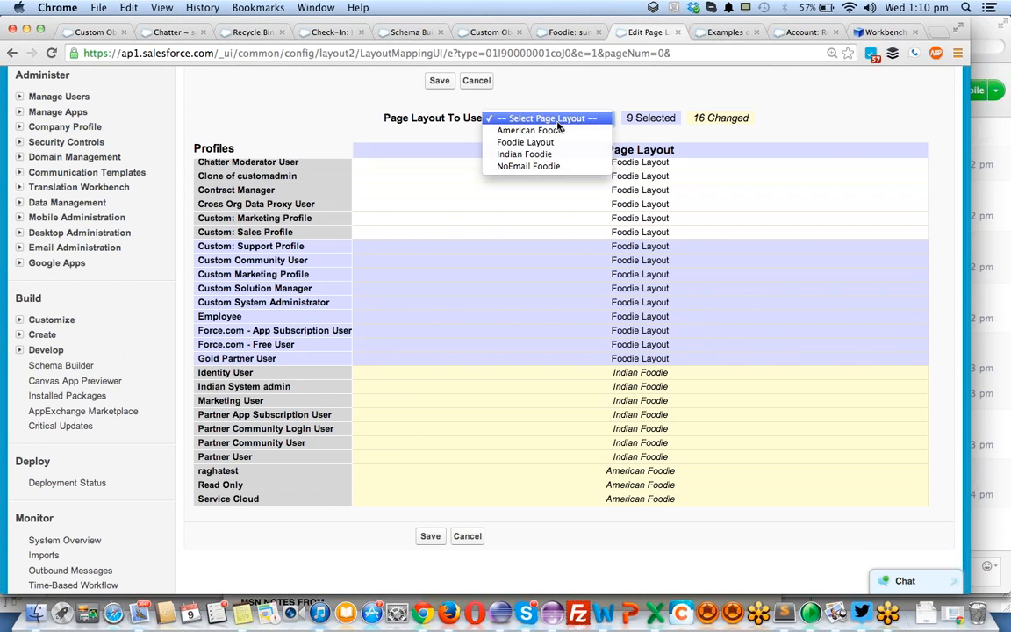
left_click(556, 167)
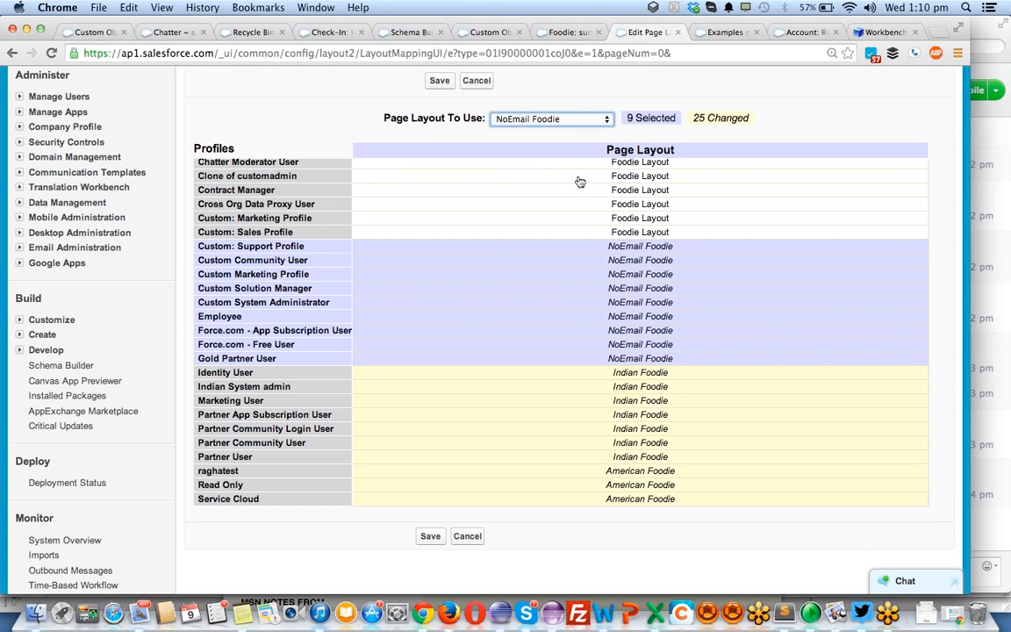
- Save the Foodie page layout assignments and review the layout given to each profile
left_click(441, 81)
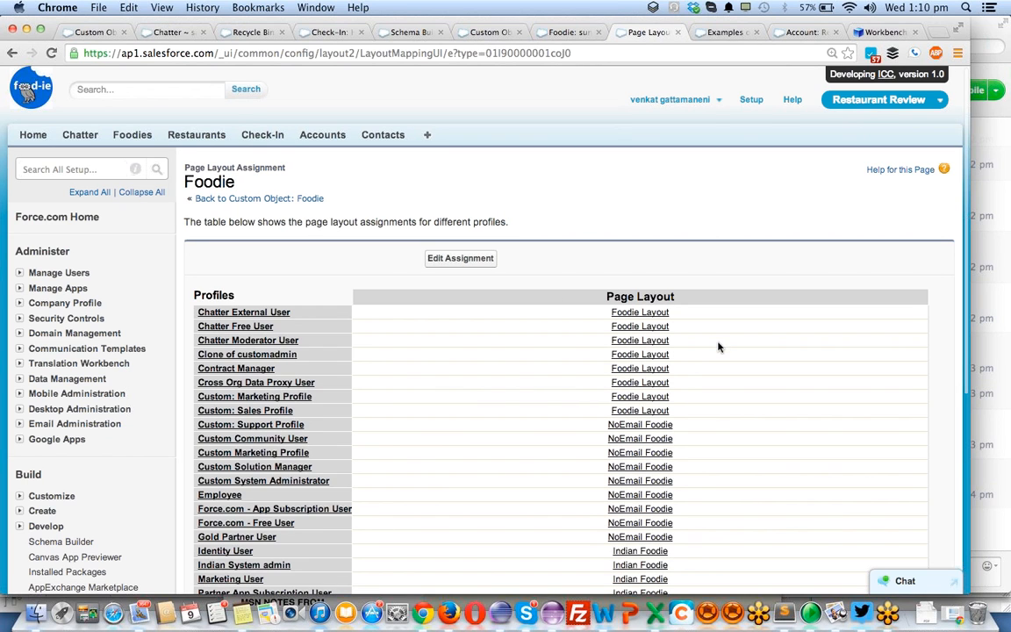
scroll(719, 342, "down", 3)
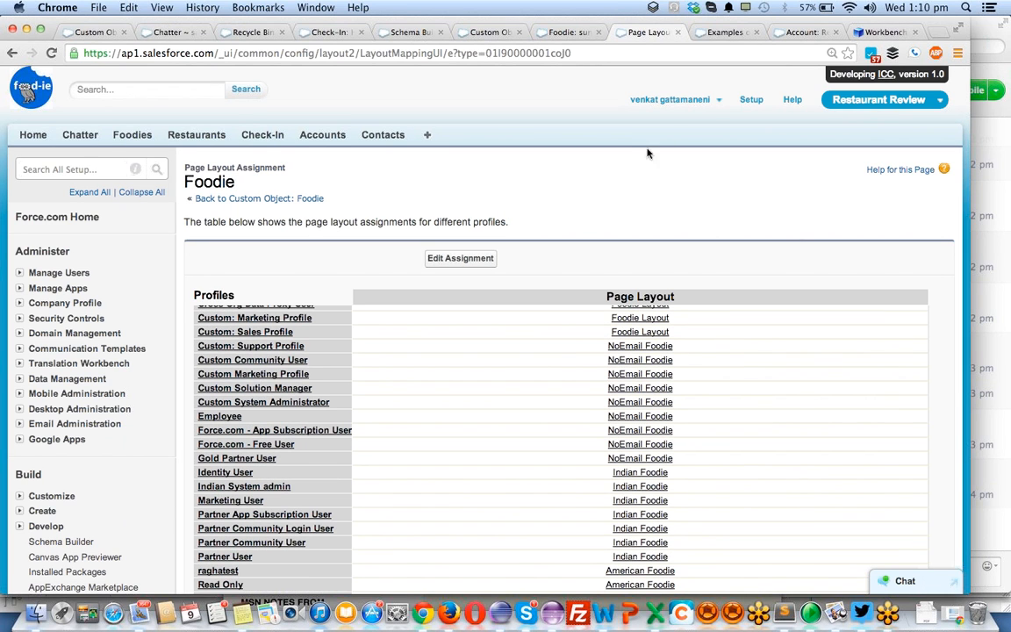
scroll(634, 156, "down", 3)
scroll(633, 156, "up", 3)
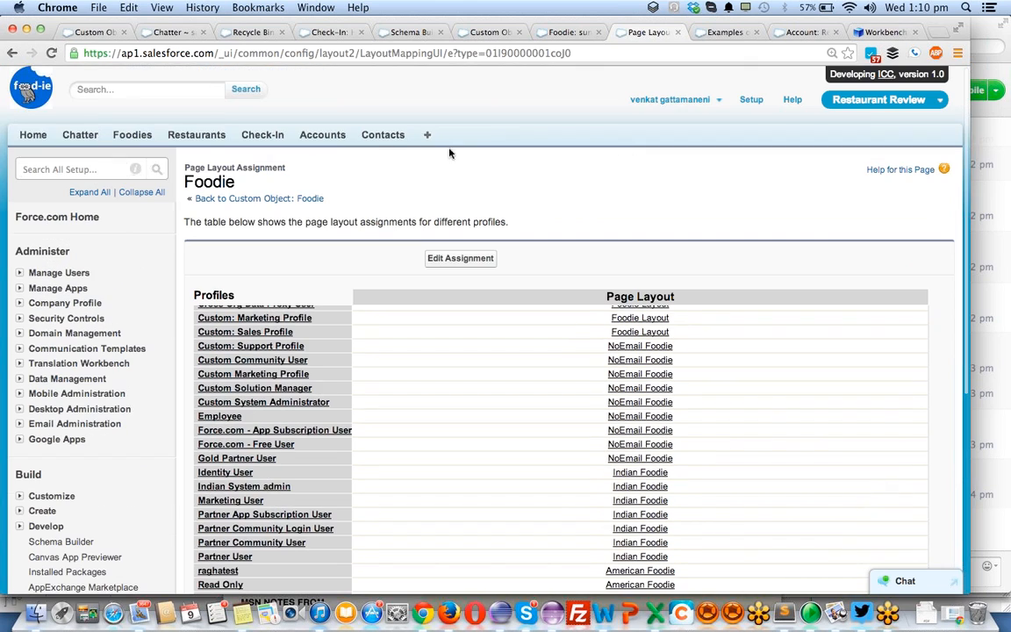
- Open the list of users from the Manage Users setup area in a separate browser tab
left_click(20, 273)
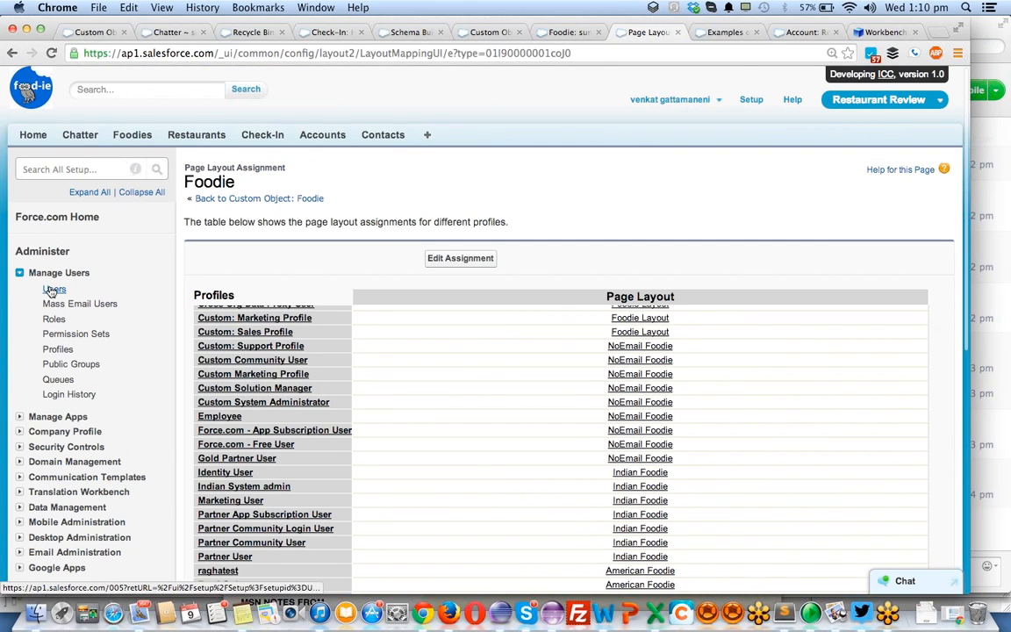
left_click(51, 288, "super")
left_click(660, 33)
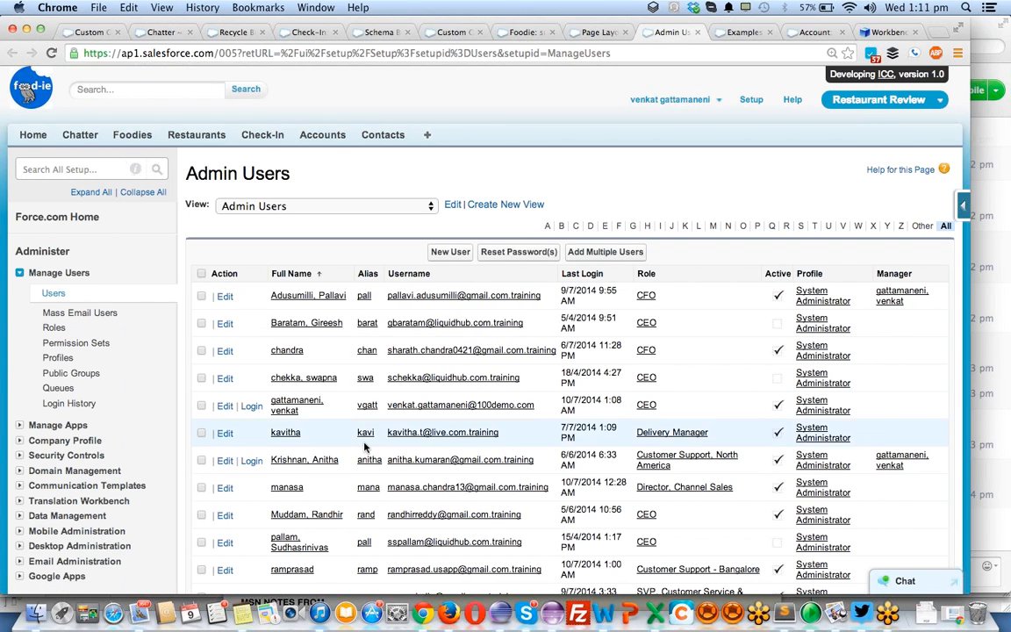
- Change the profile of the user with the Cto role to Custom System Administrator and save the user record
scroll(366, 444, "down", 3)
scroll(367, 447, "down", 2)
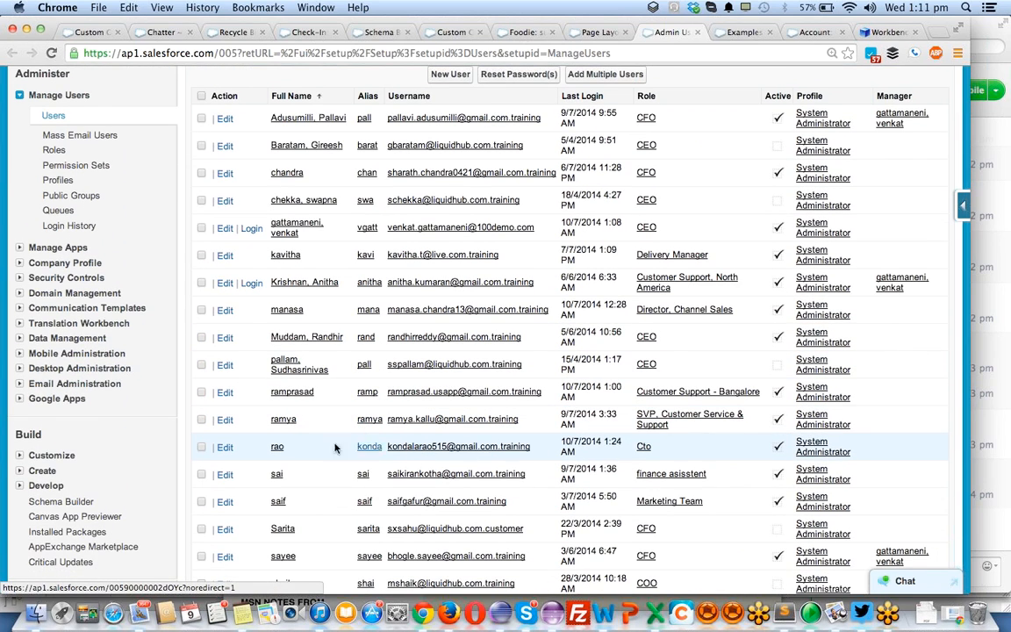
left_click(225, 449)
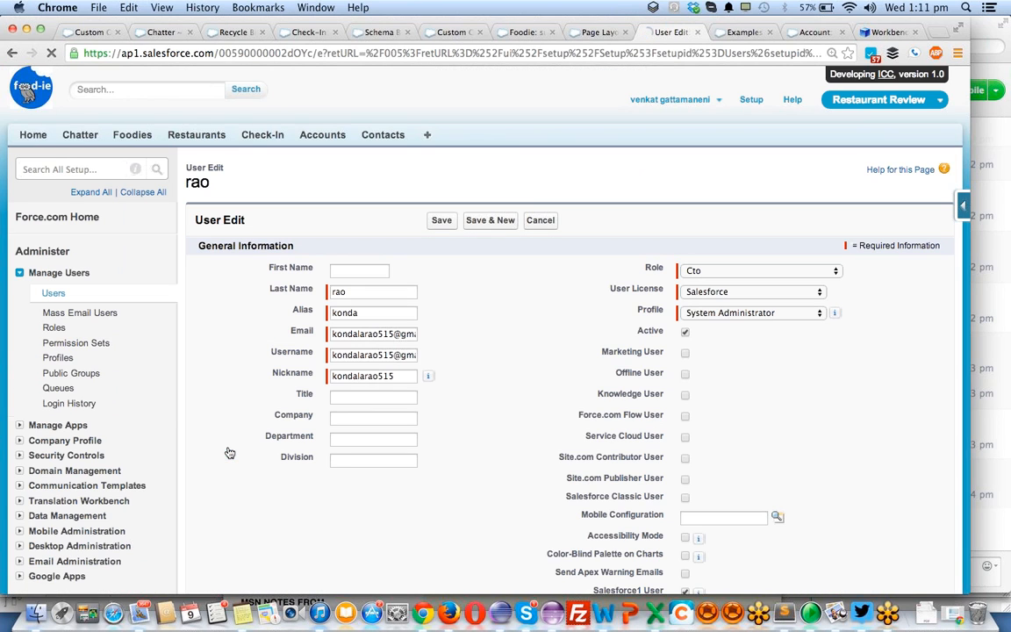
left_click(769, 313)
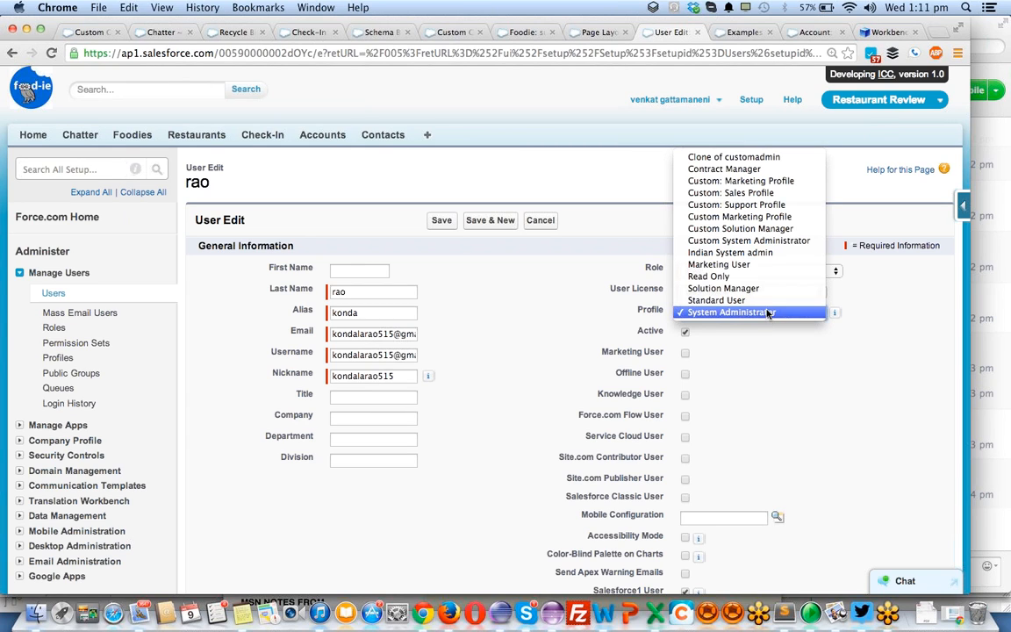
left_click(753, 240)
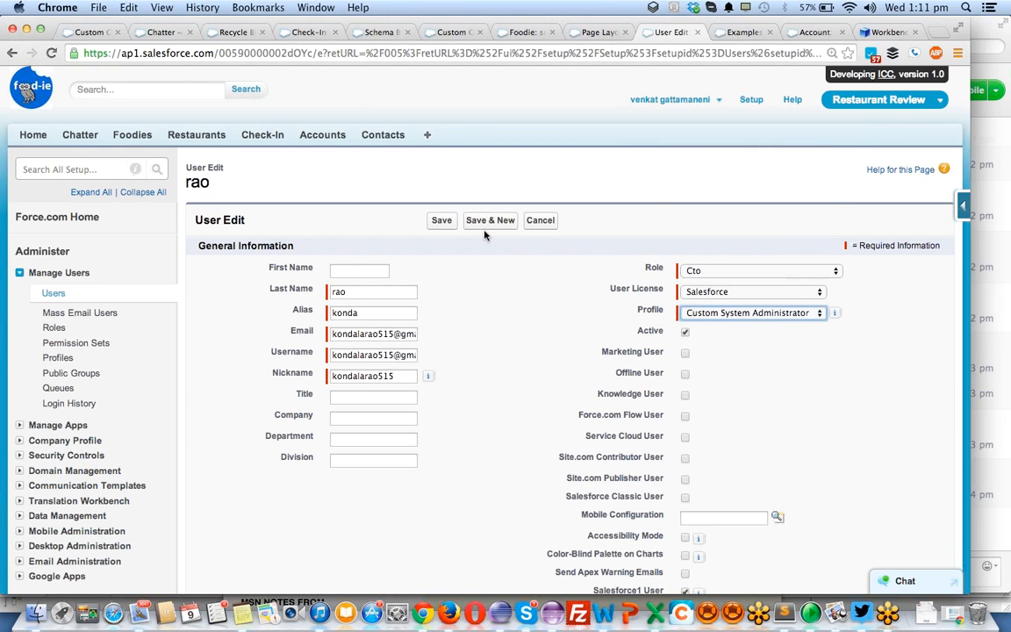
left_click(442, 222)
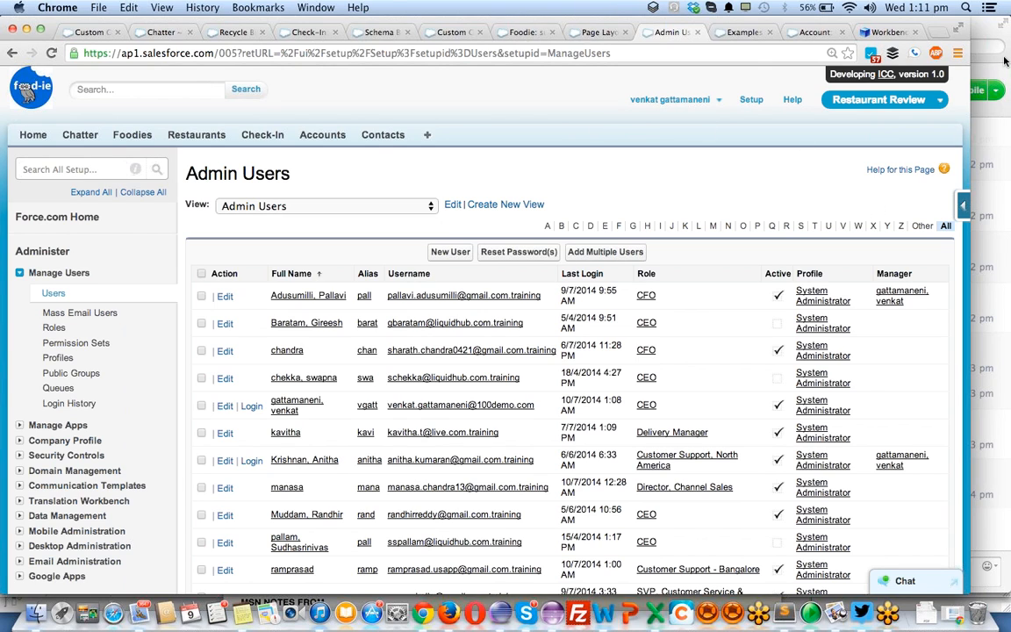
left_click(902, 49)
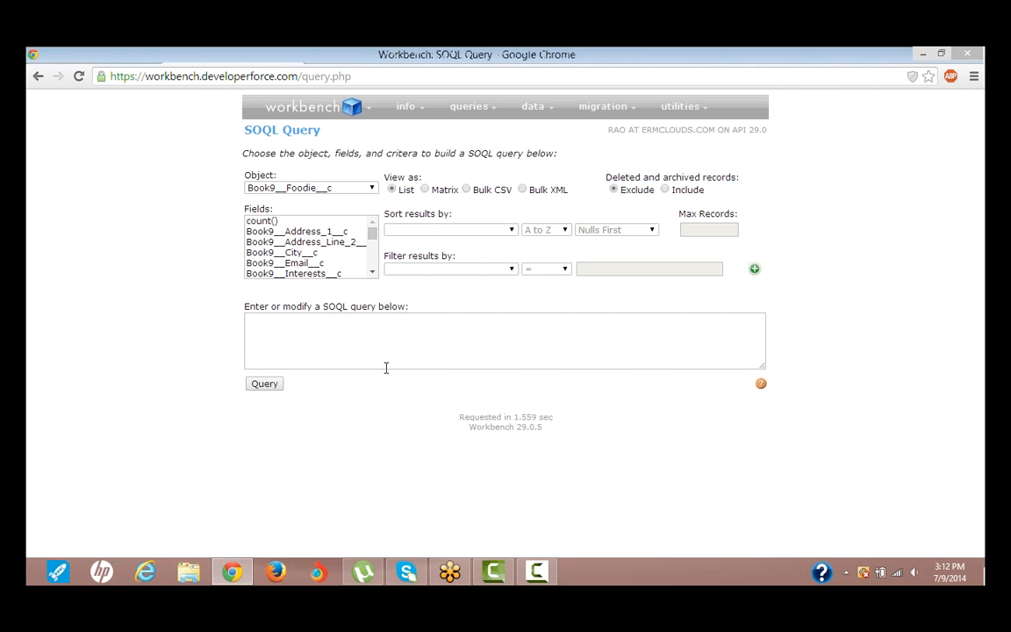
left_click(107, 53)
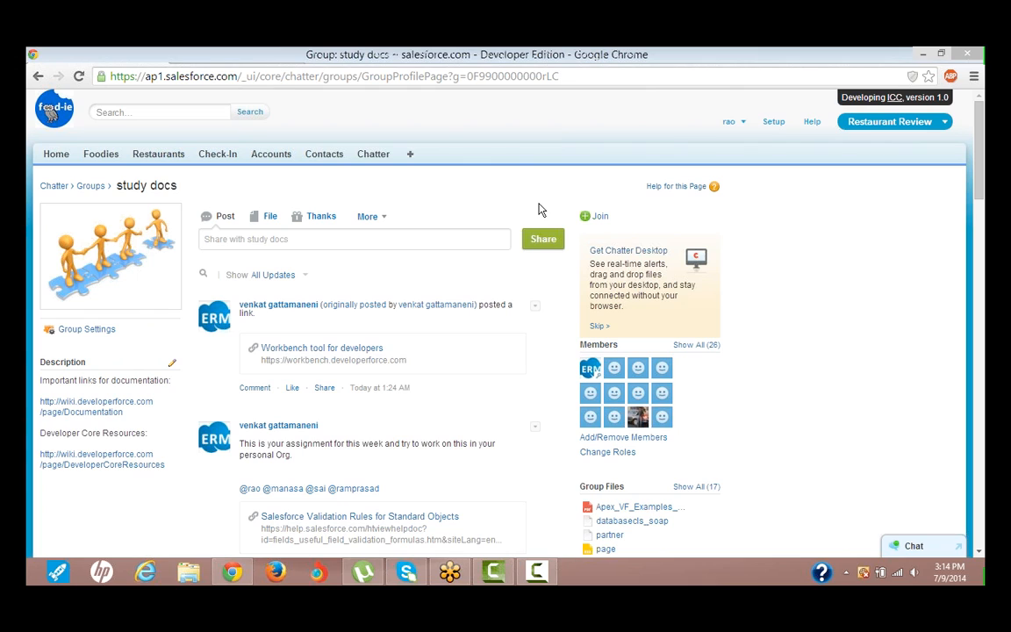
left_click(923, 54)
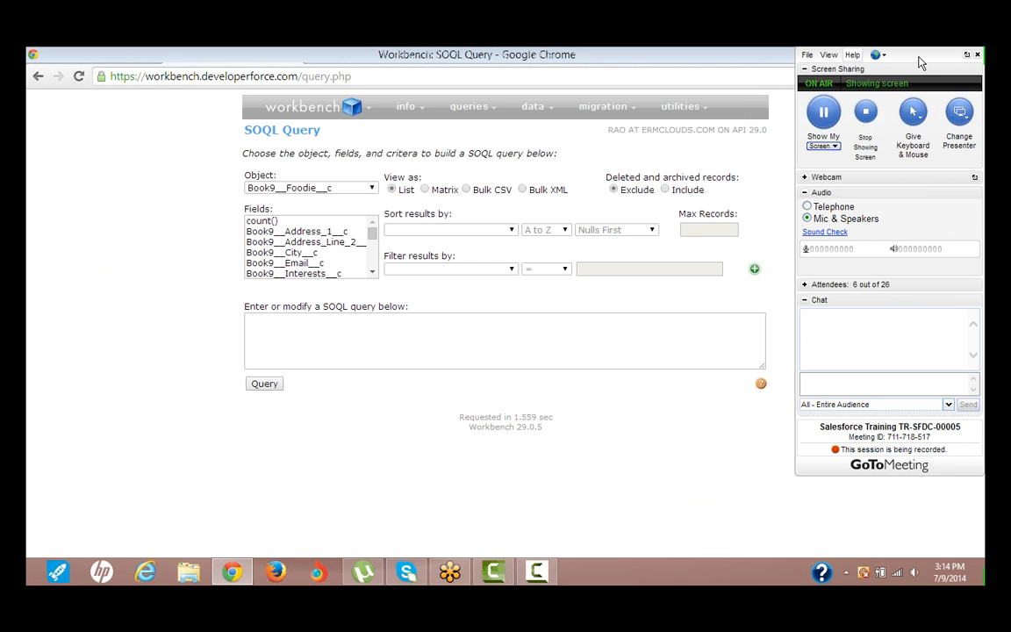
left_click(452, 574)
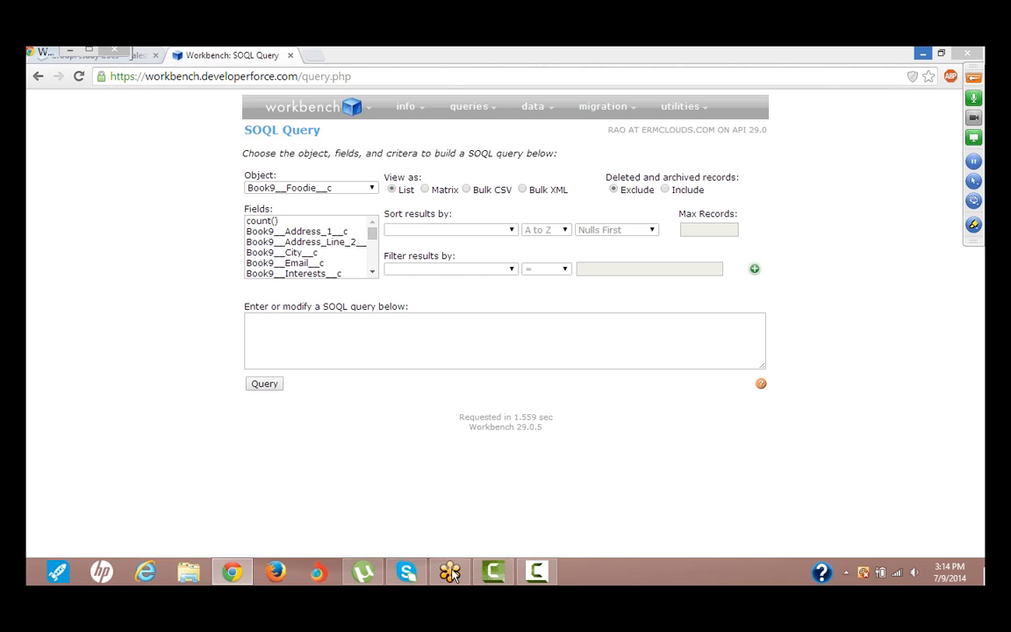
left_click(452, 574)
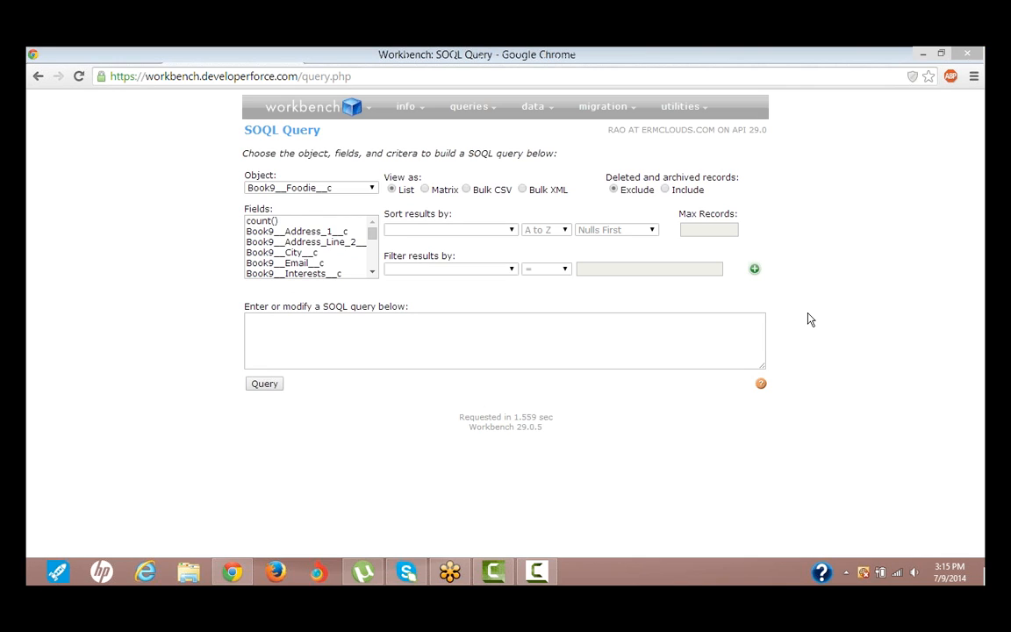
- Switch from Workbench to the reassigned user's Salesforce session and try to open the Foodies page
left_click(67, 54)
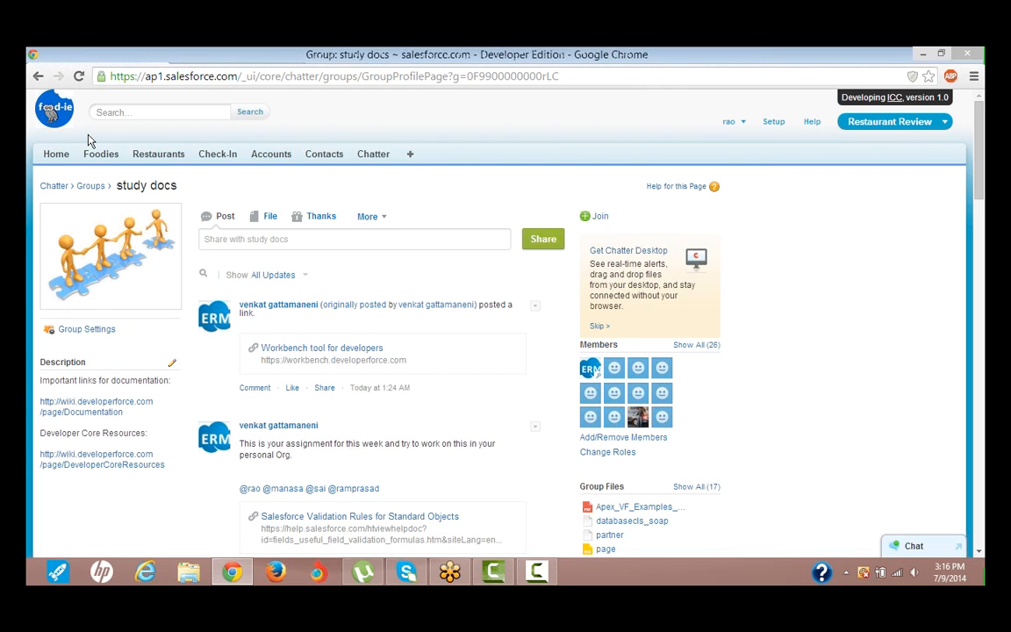
left_click(99, 155)
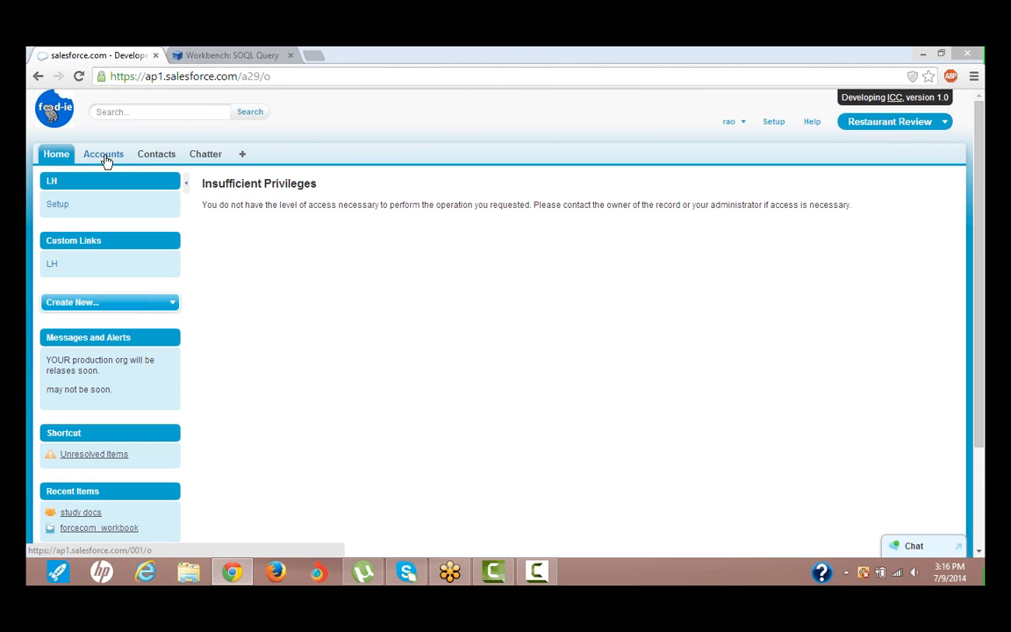
left_click(64, 158)
right_click(65, 158)
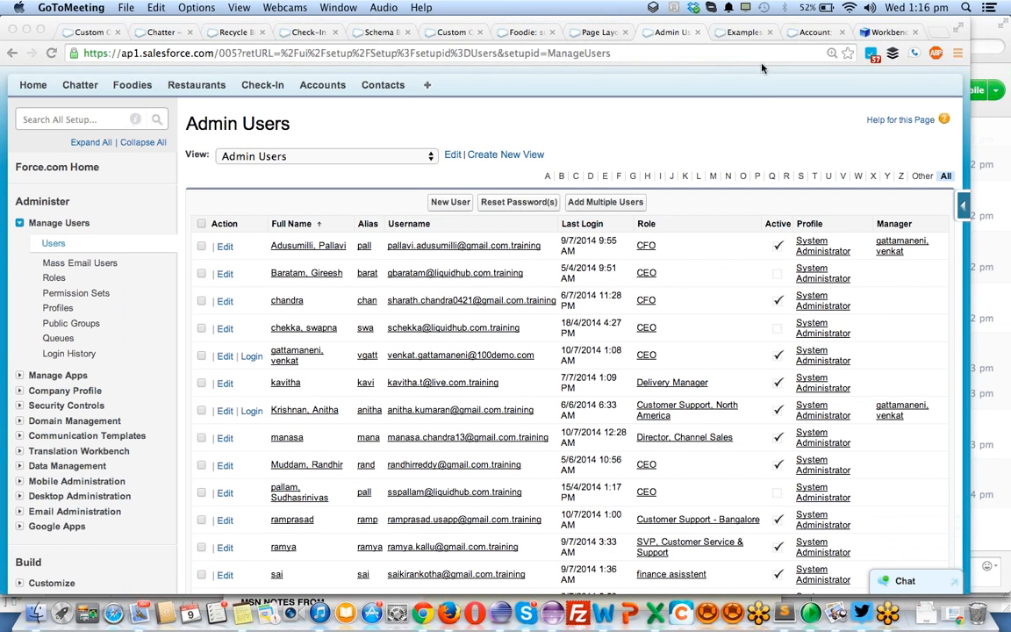
- Look through the Admin Users list for the reassigned user and change the list view to Active Users
scroll(399, 405, "down", 3)
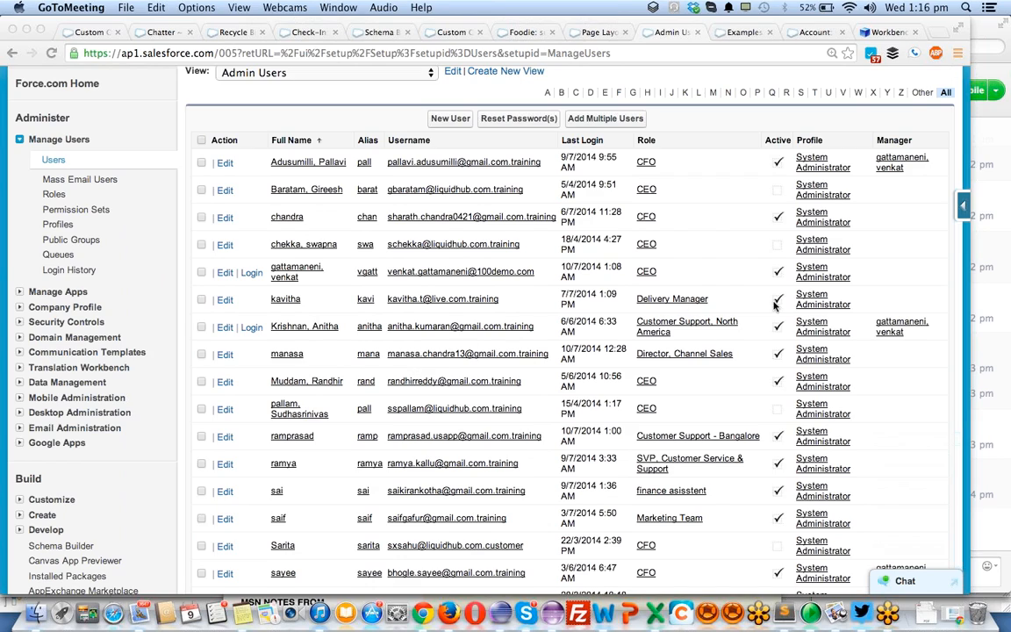
scroll(763, 312, "down", 5)
scroll(454, 425, "up", 2)
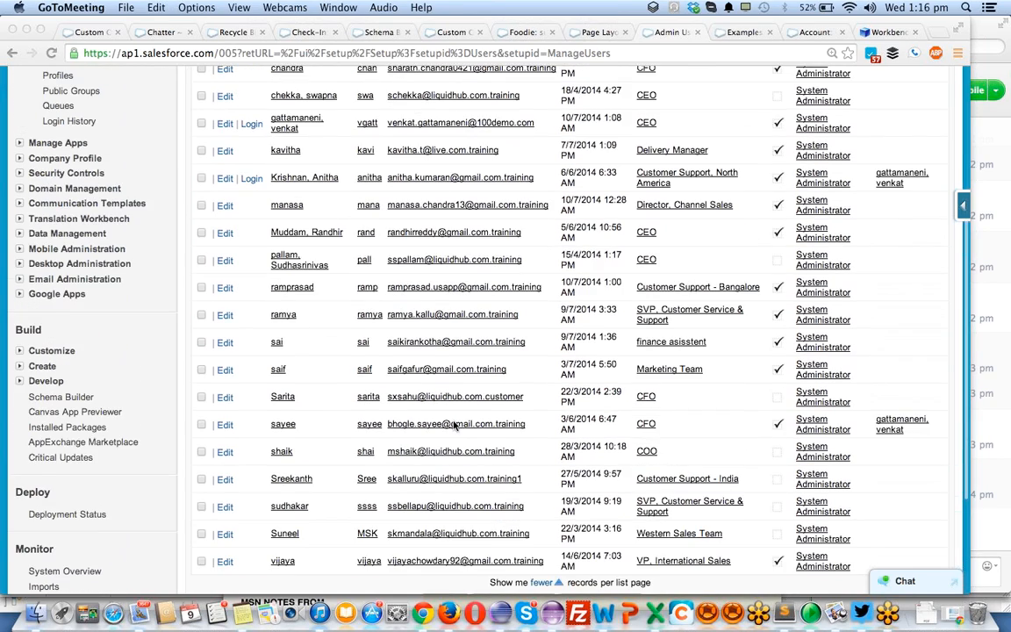
scroll(453, 425, "up", 5)
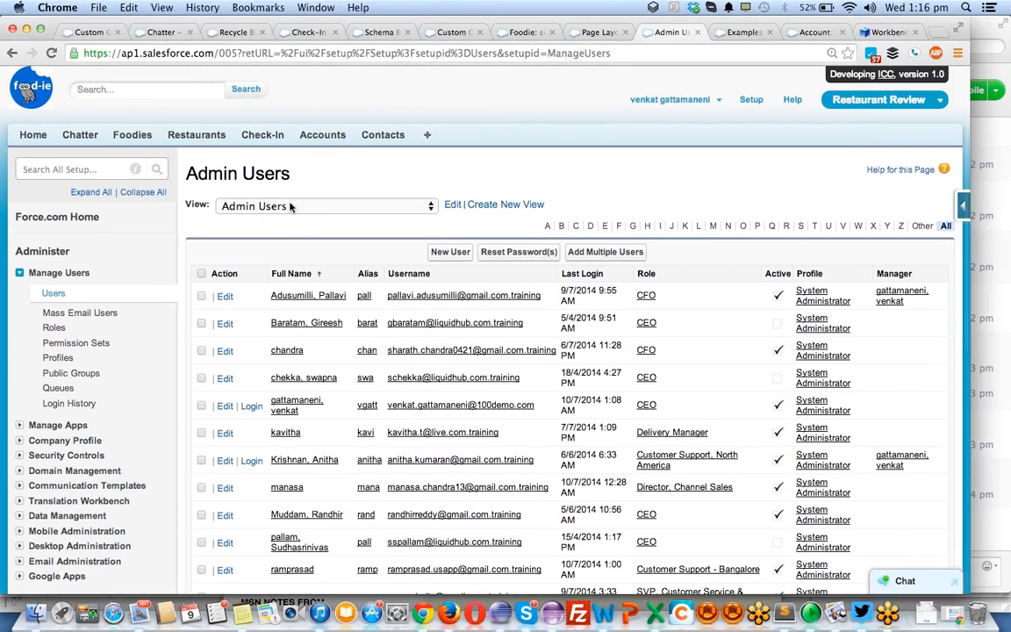
left_click(289, 205)
left_click(258, 191)
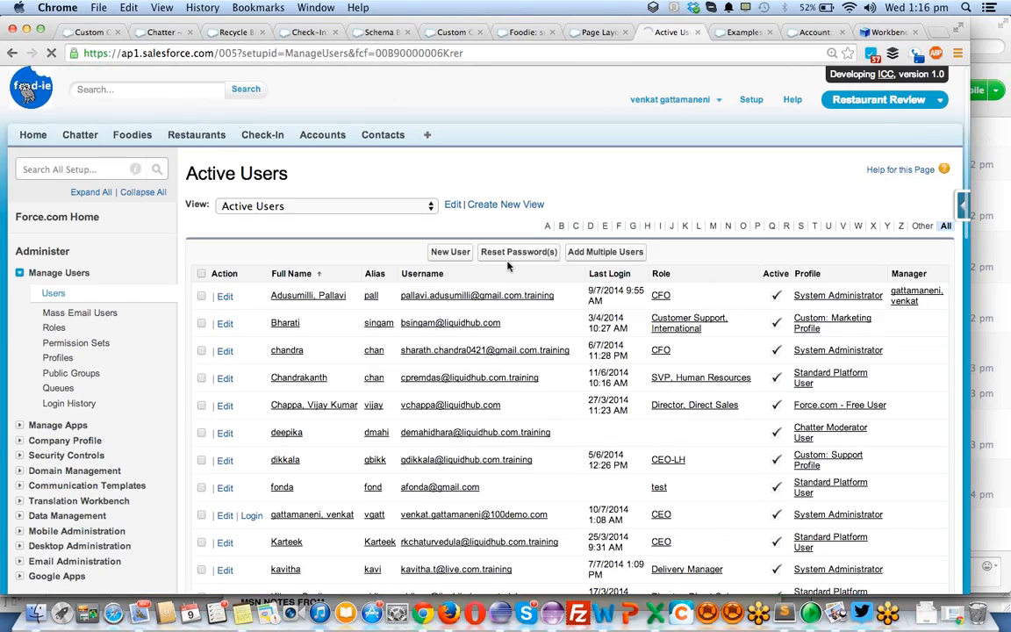
- Find the reassigned user with the Cto role, open the user record and open its assigned Custom System Administrator profile
scroll(507, 266, "down", 10)
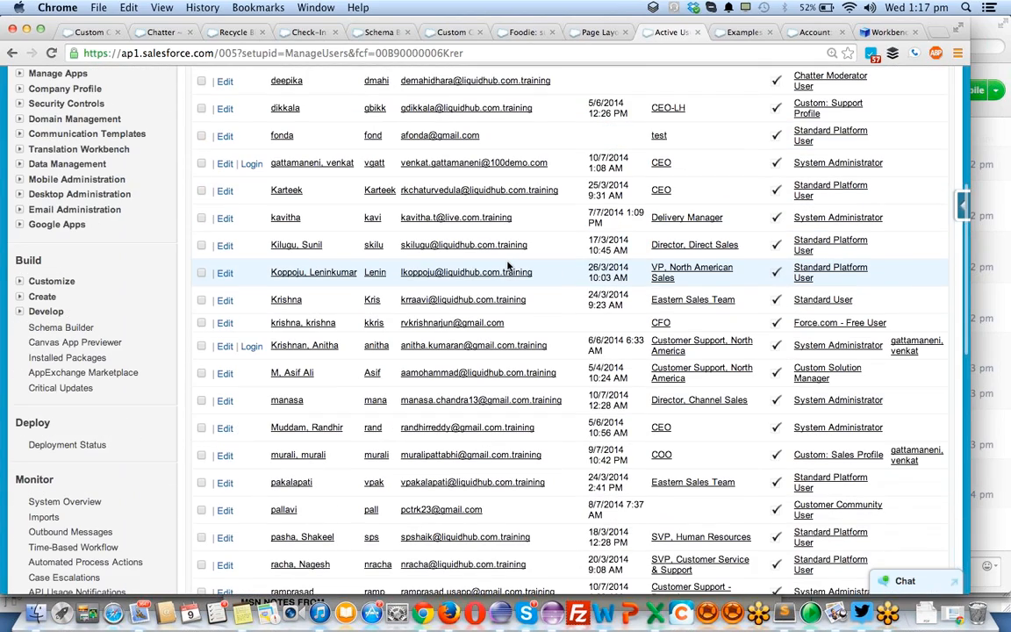
key("super+f")
type("rao")
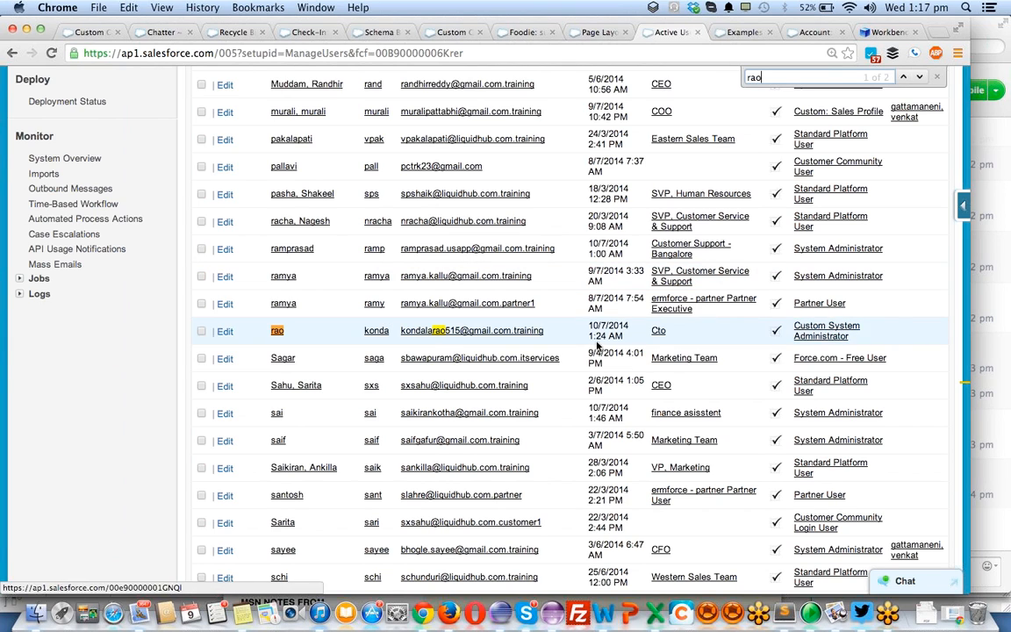
left_click(279, 334)
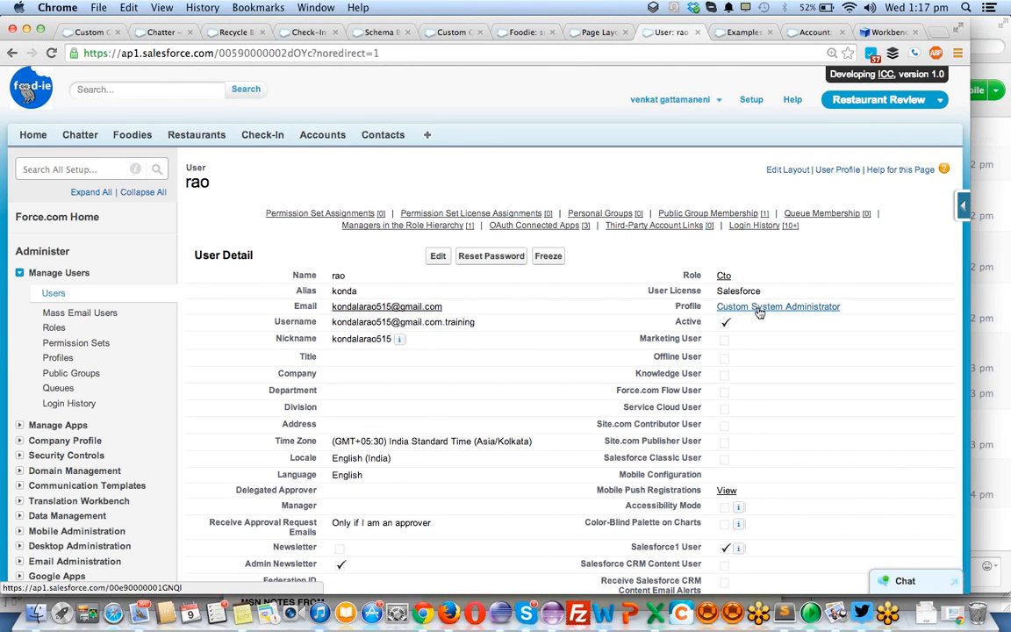
left_click(759, 309)
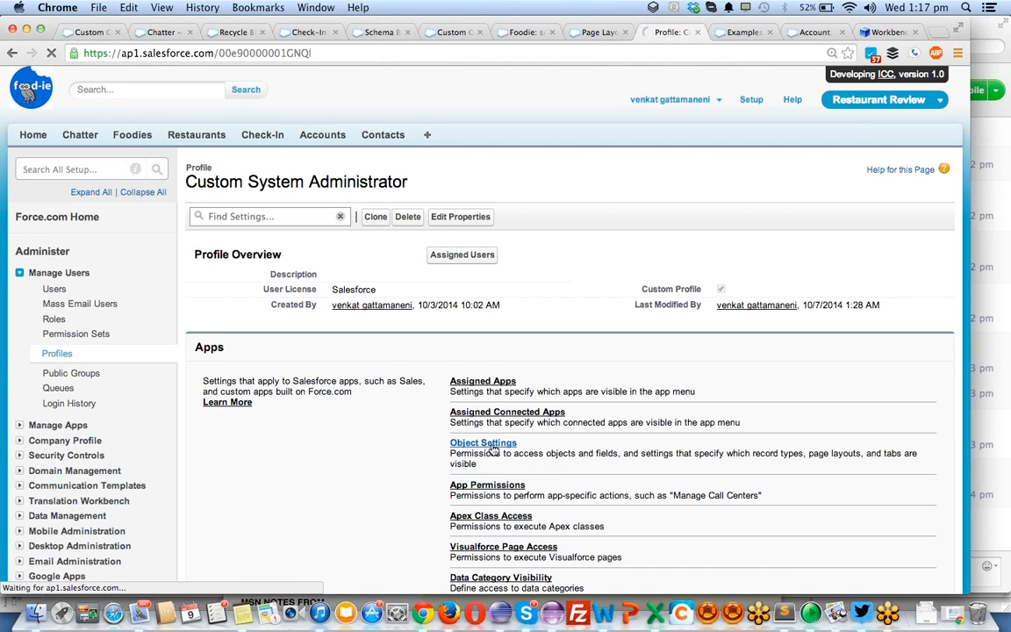
- Open the Foodies entry in the object settings of the Custom System Administrator profile
left_click(494, 448)
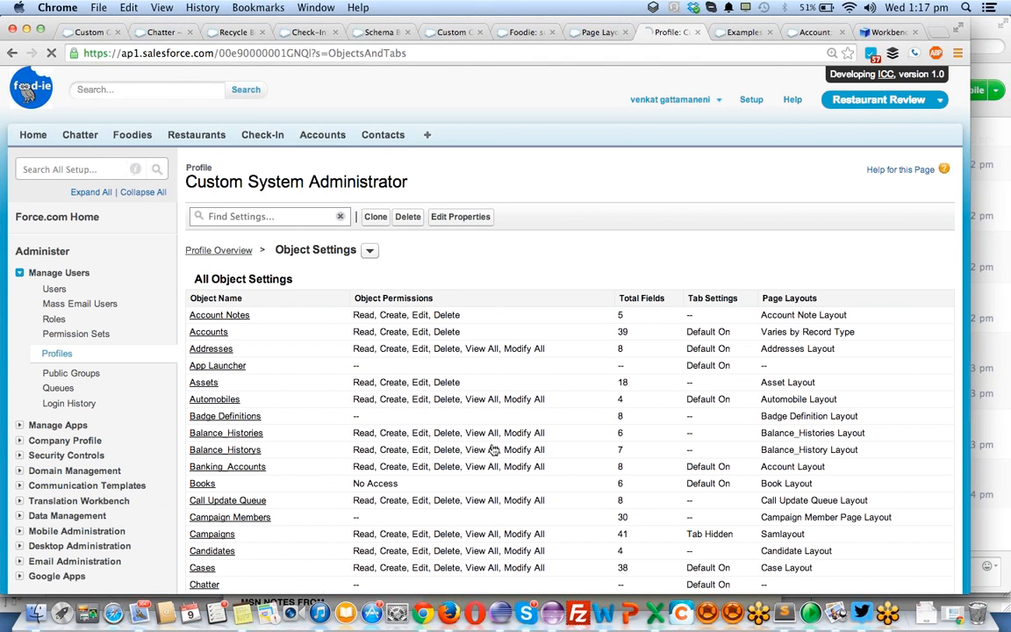
scroll(496, 362, "down", 1)
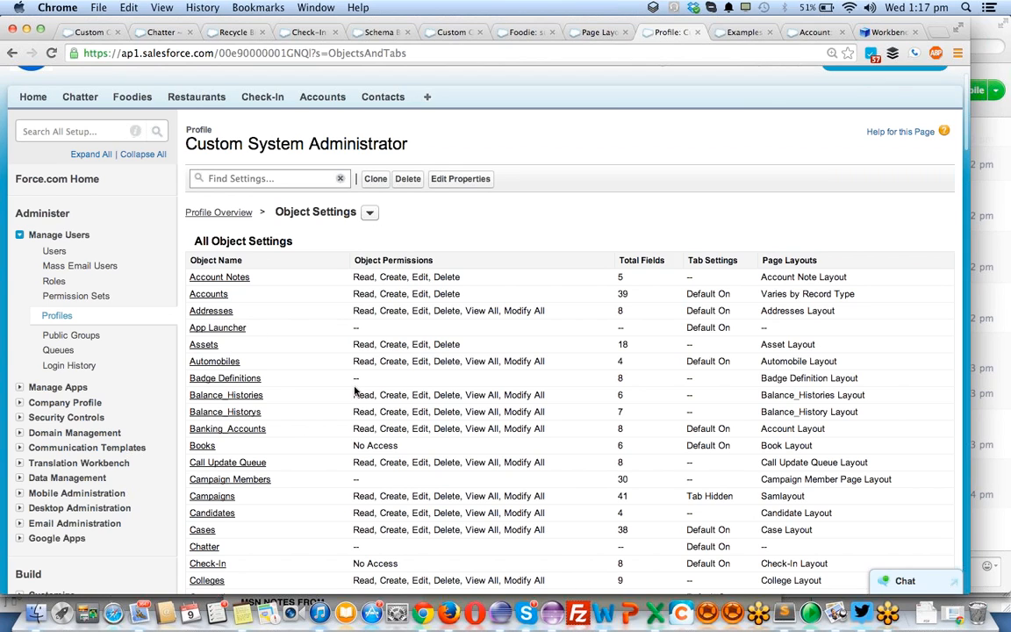
scroll(355, 391, "down", 3)
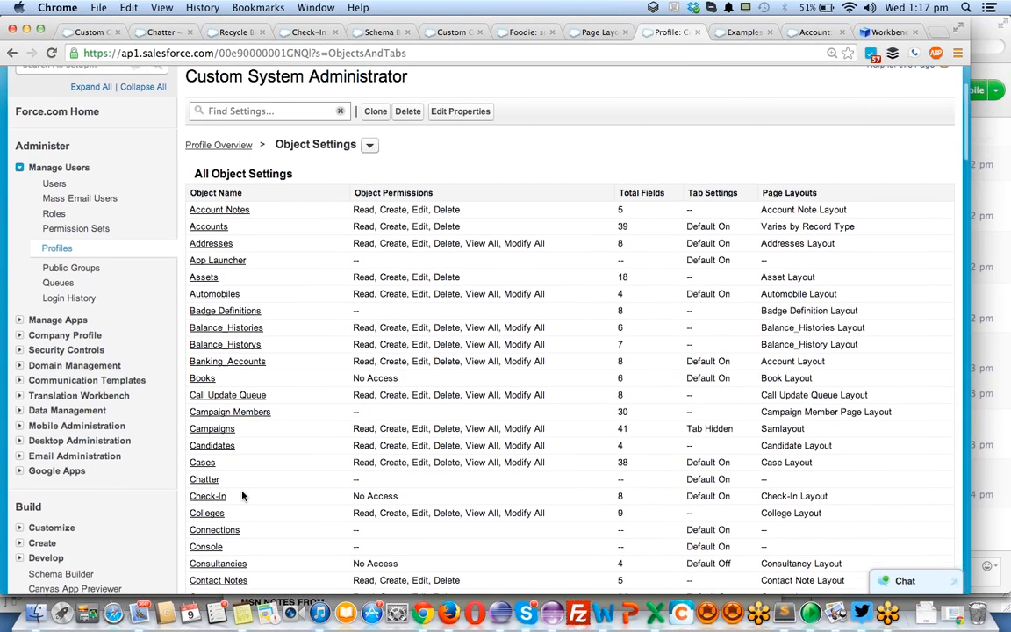
scroll(217, 441, "down", 3)
key("super+f")
type("foo")
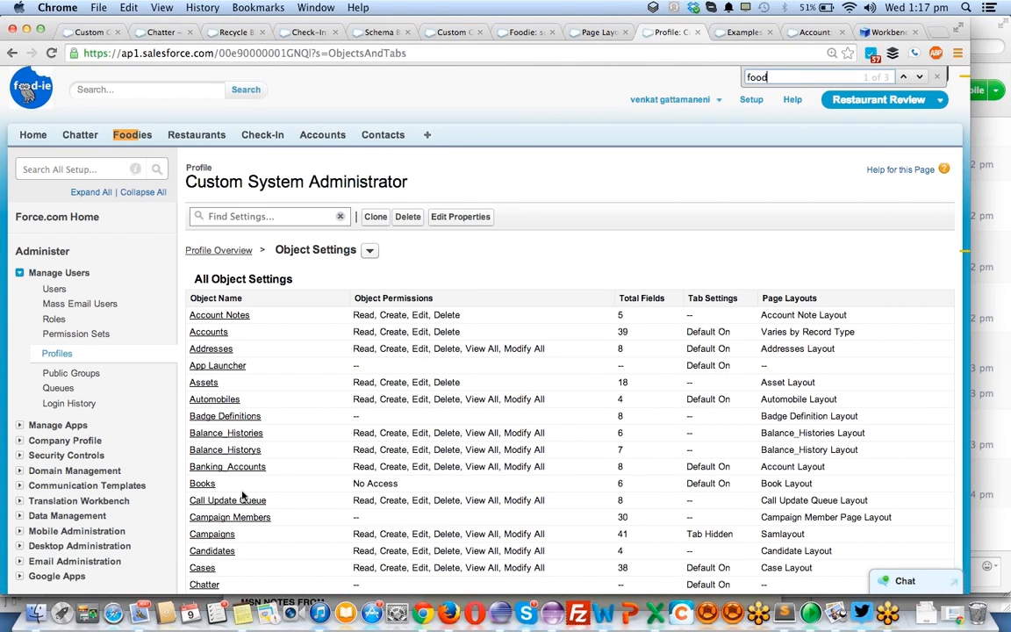
type("d")
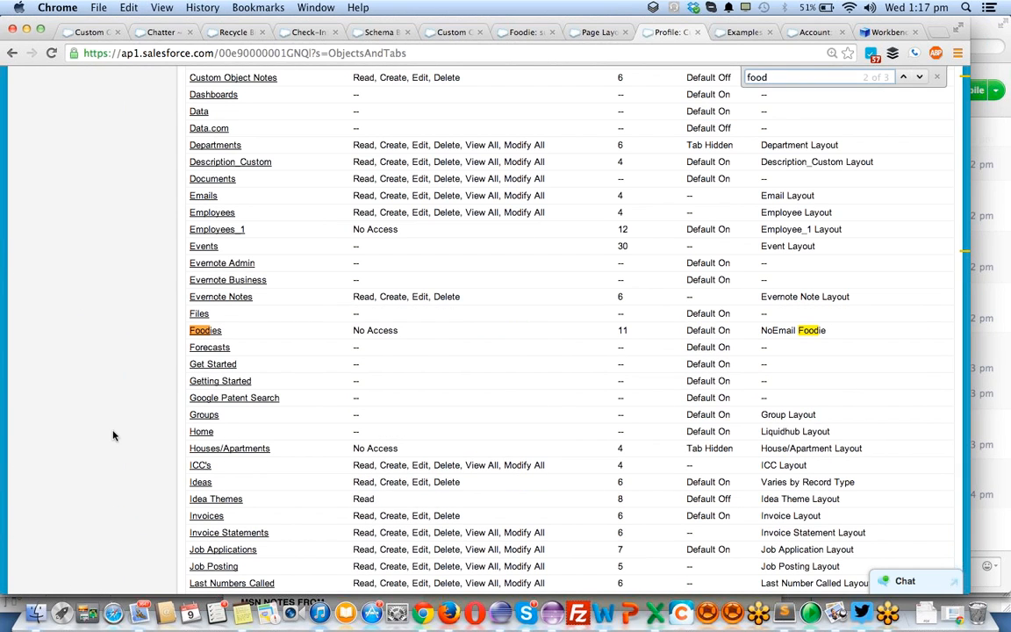
left_click(208, 333)
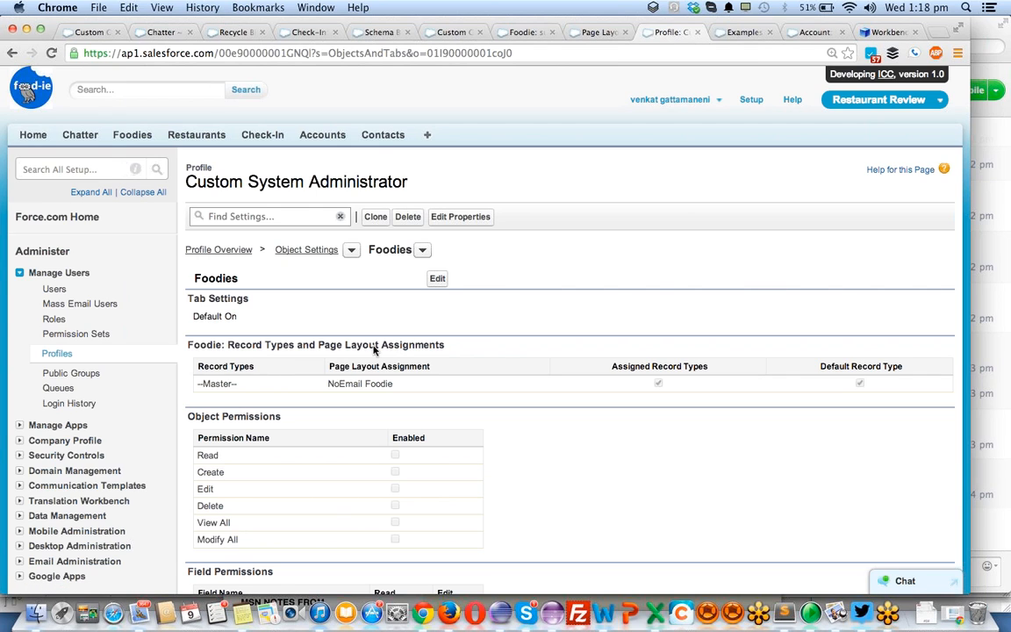
- Enable the Read, Create and Edit object permissions on Foodies for the Custom System Administrator profile and save
scroll(347, 379, "down", 1)
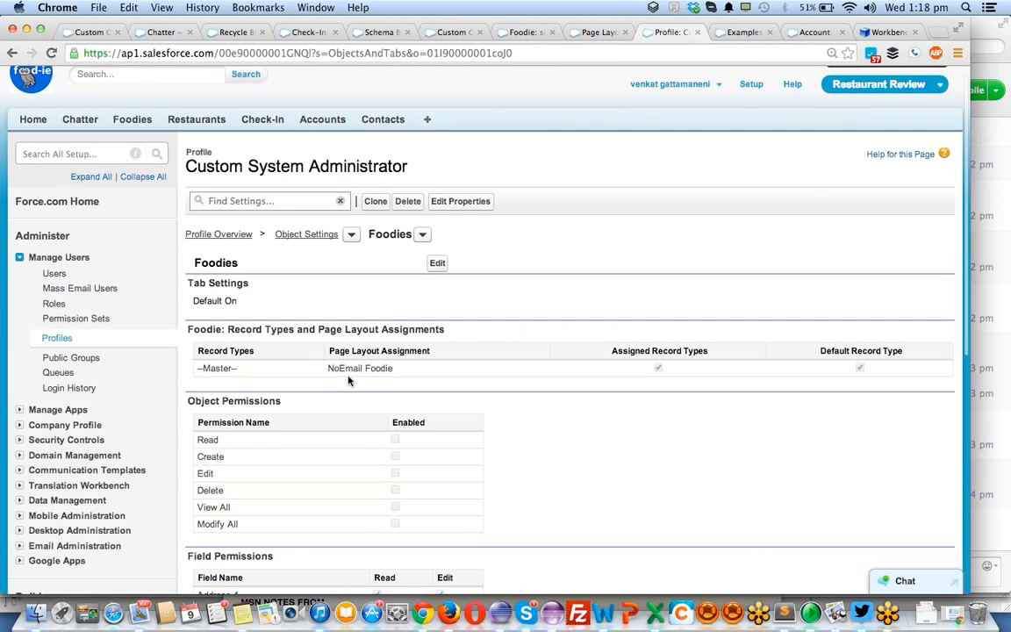
left_click(436, 264)
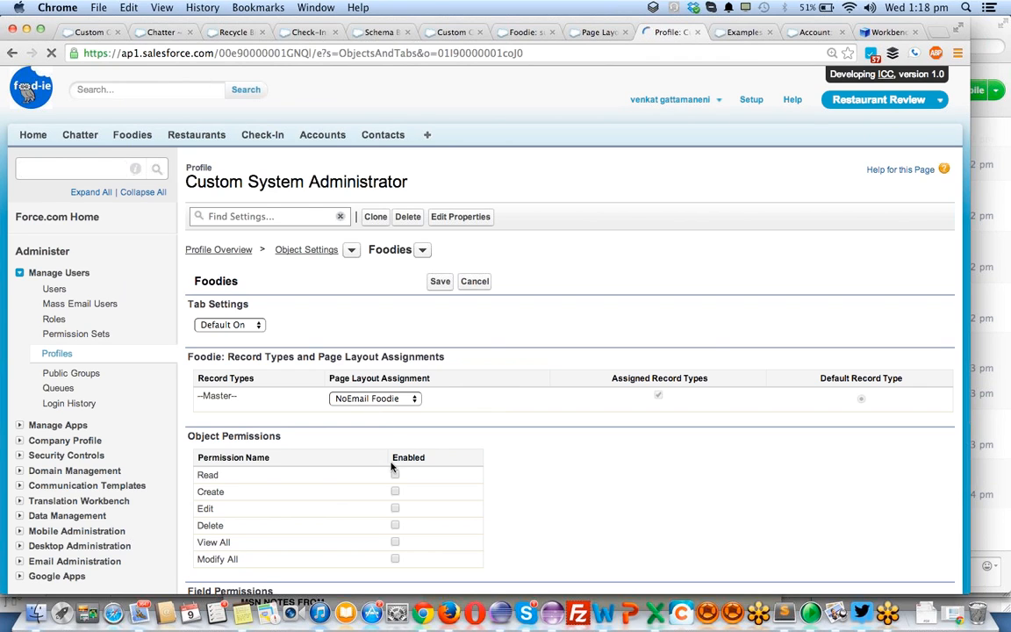
left_click(394, 476)
left_click(395, 491)
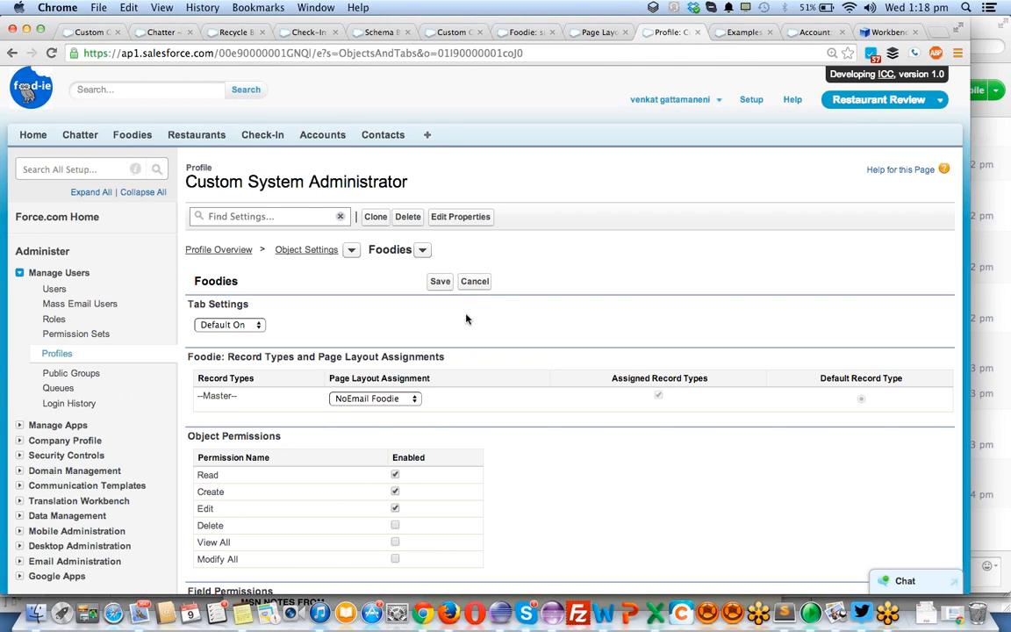
scroll(520, 452, "down", 3)
scroll(520, 452, "down", 1)
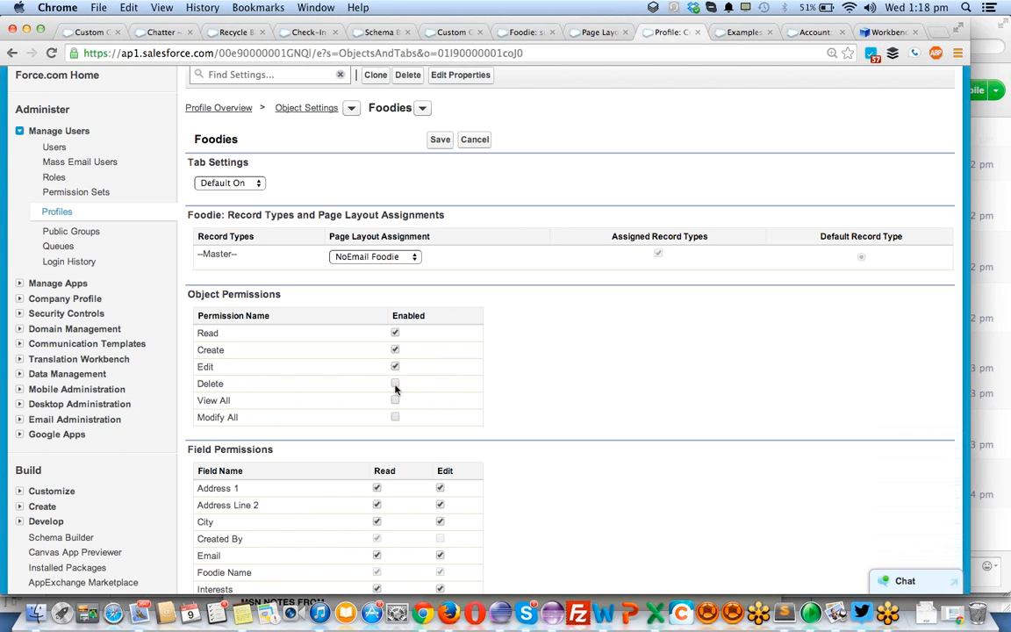
scroll(494, 401, "down", 2)
scroll(494, 401, "up", 4)
scroll(494, 401, "up", 2)
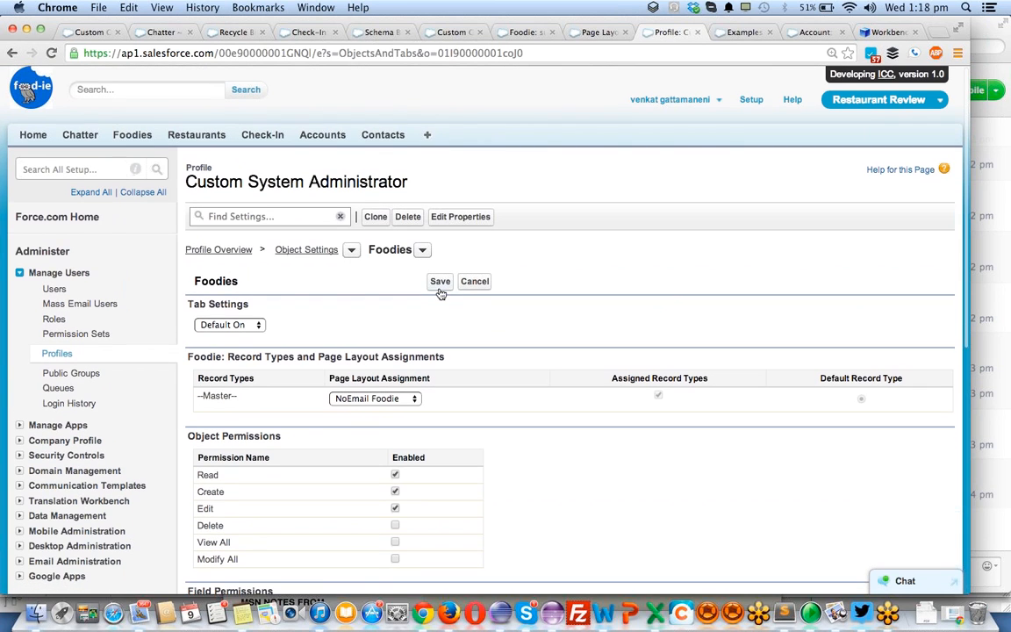
left_click(440, 282)
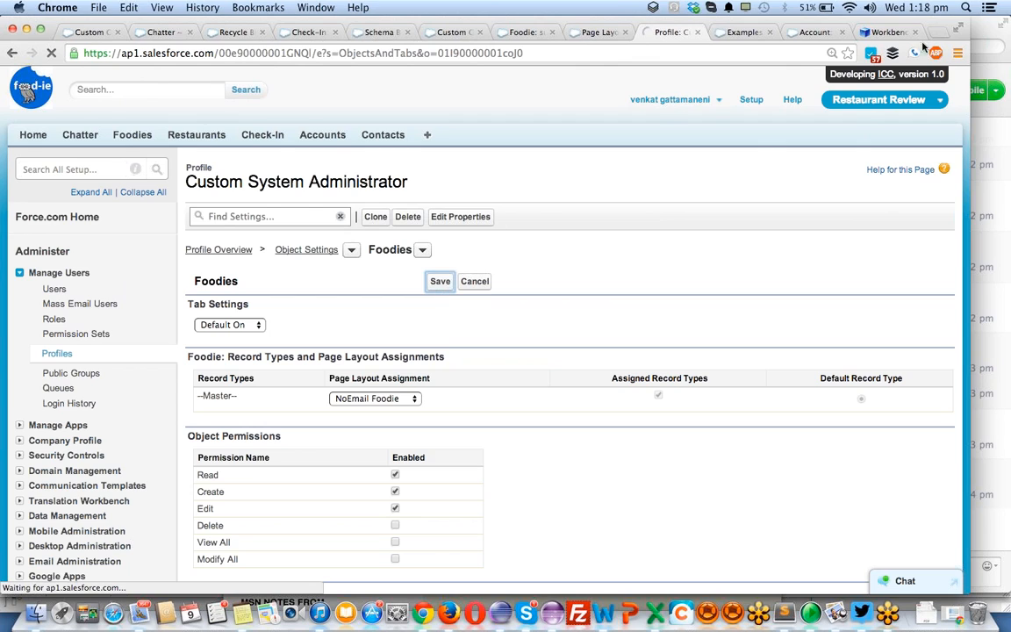
- Switch to the reassigned user's Salesforce session, reload the Home page and open the Foodies page
left_click(1000, 56)
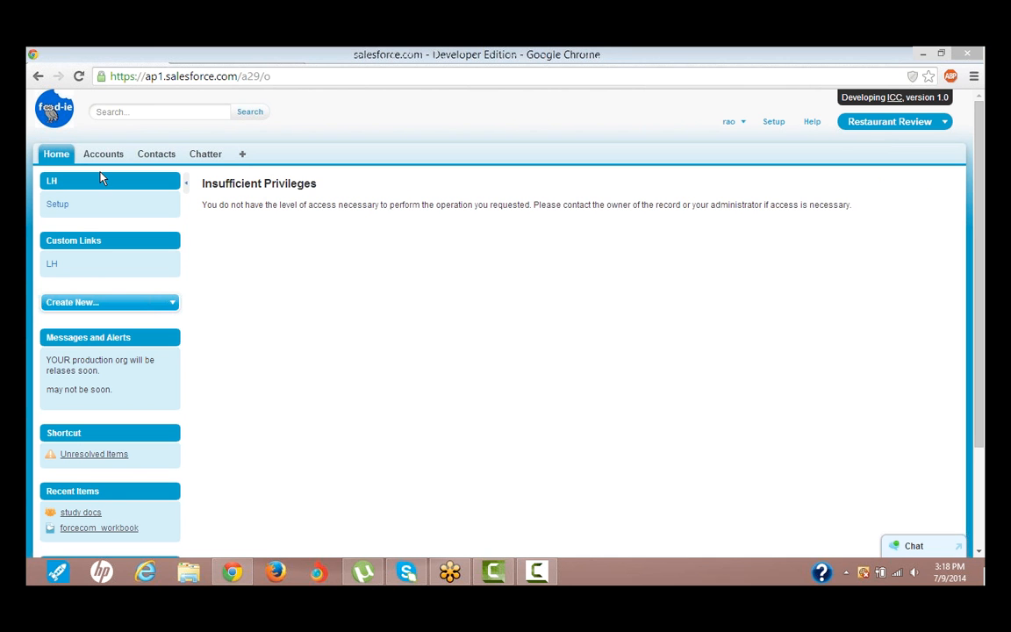
left_click(55, 155)
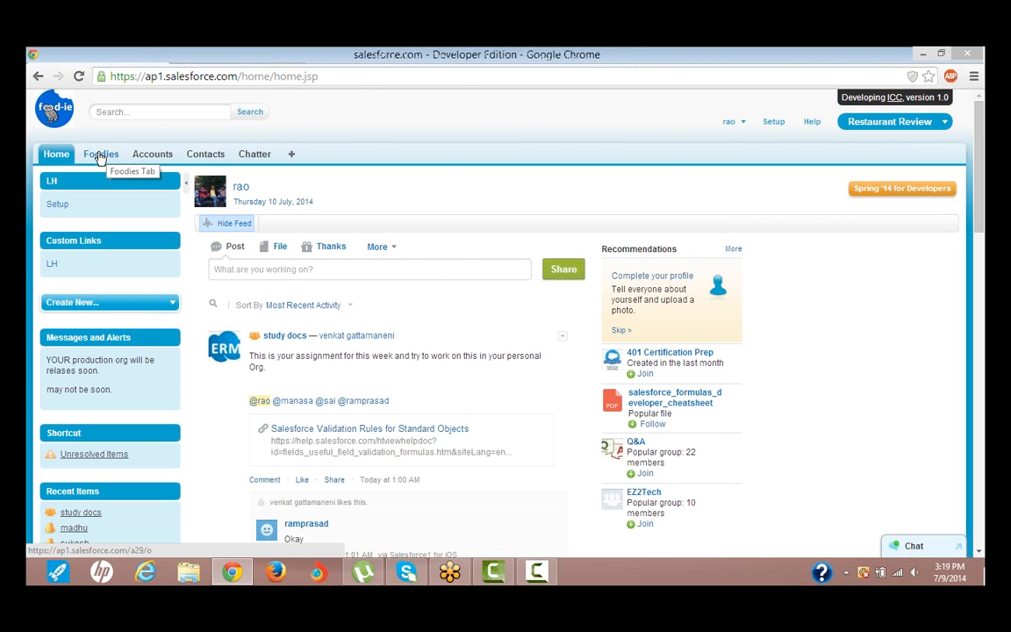
left_click(100, 157)
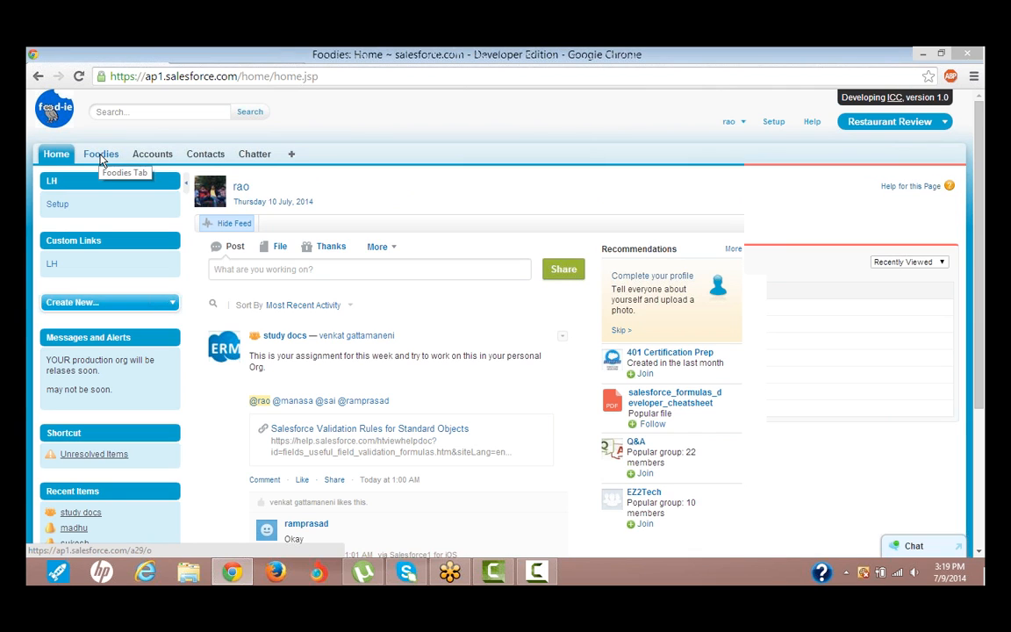
left_click(102, 156)
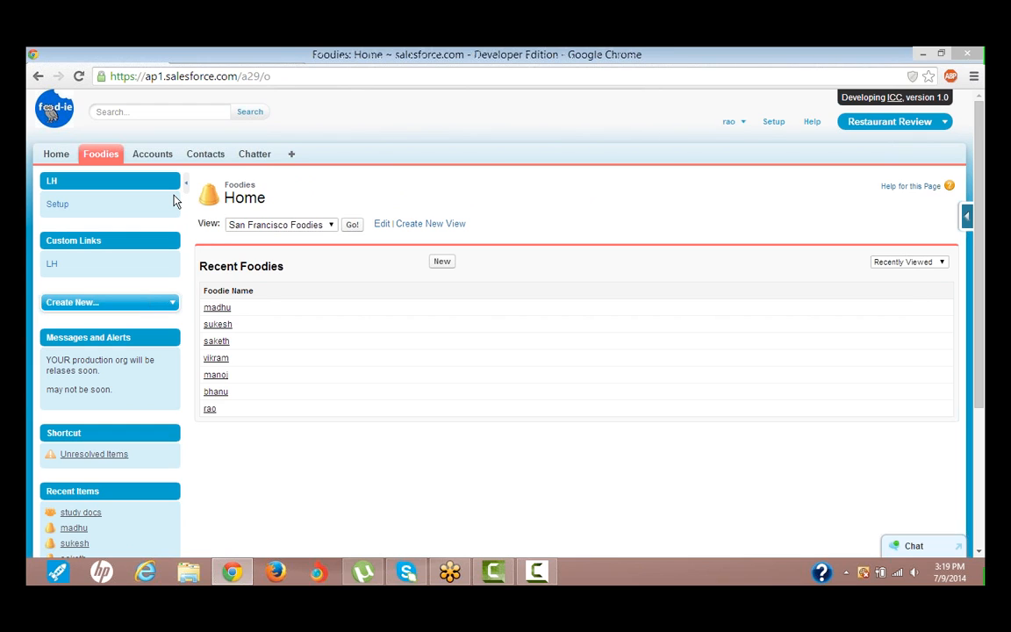
- Create a new Foodie with only the Foodie Name filled in and Email left empty, save it and return to the Foodies page
left_click(441, 262)
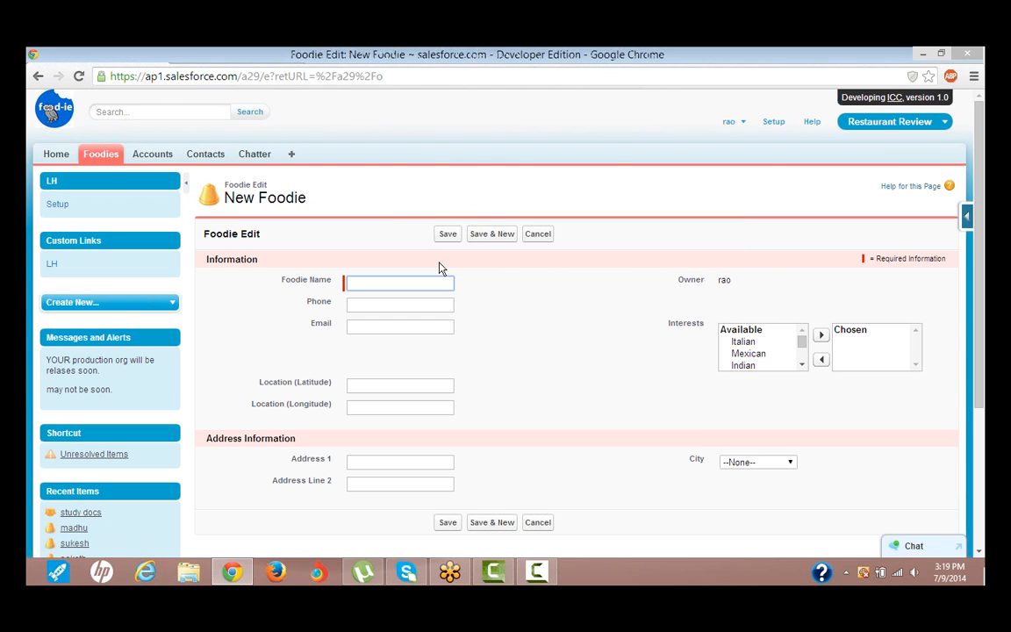
type("san")
key("Tab")
key("Tab")
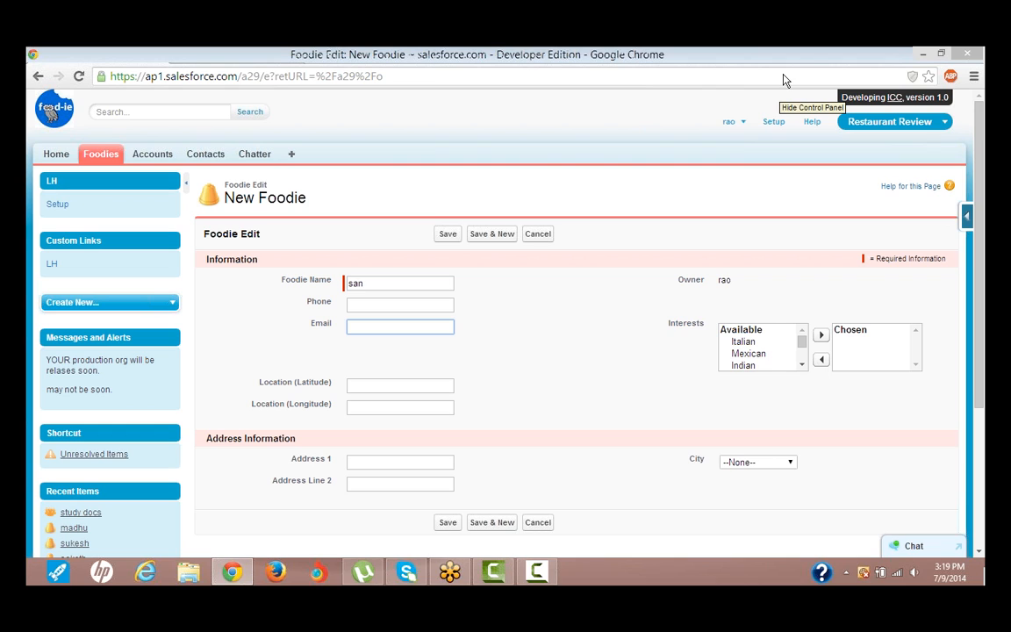
left_click(446, 525)
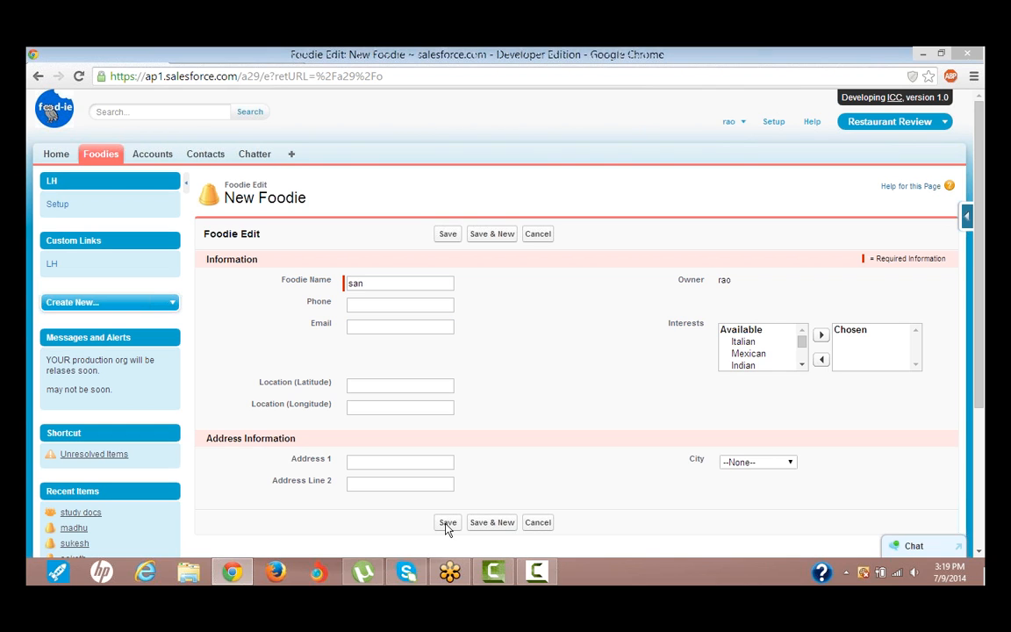
left_click(447, 524)
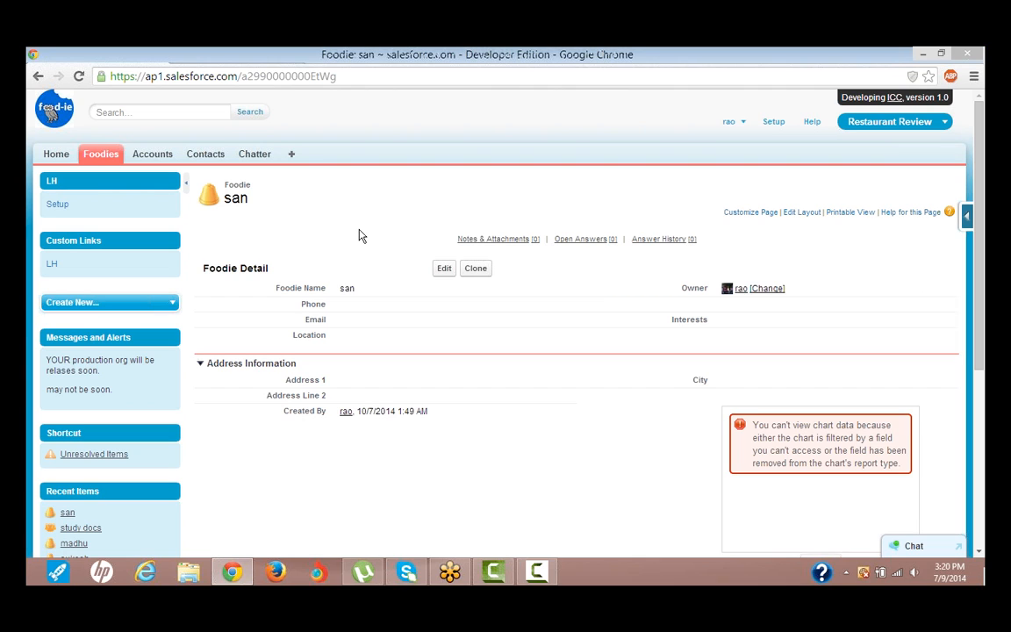
left_click(105, 164)
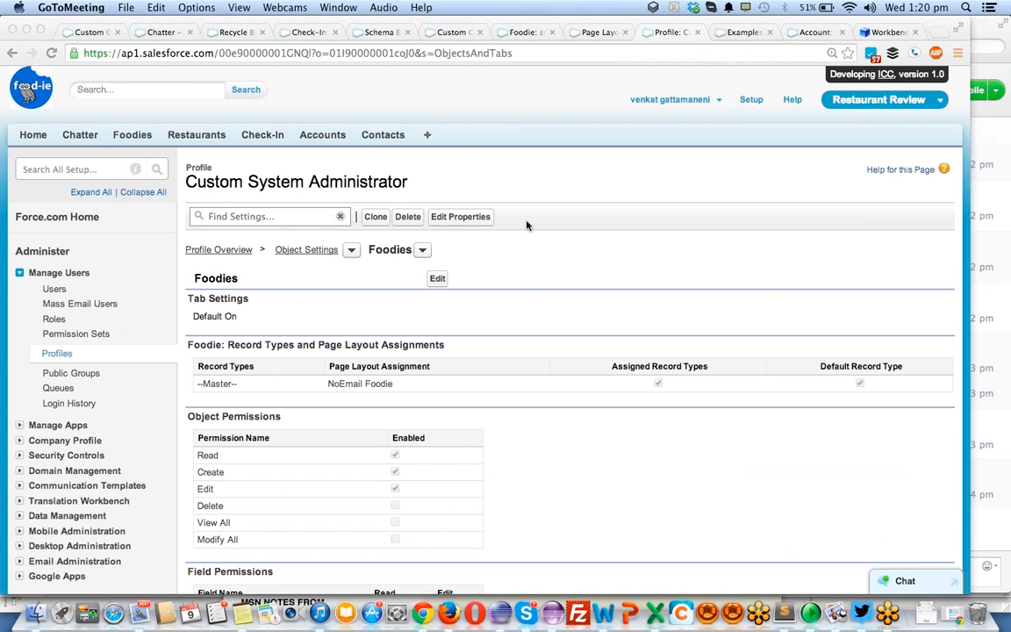
- In the administrator's session, try to save a new Foodie named jhkdsgf with an empty Email, and switch back to the reassigned user's session
left_click(118, 136)
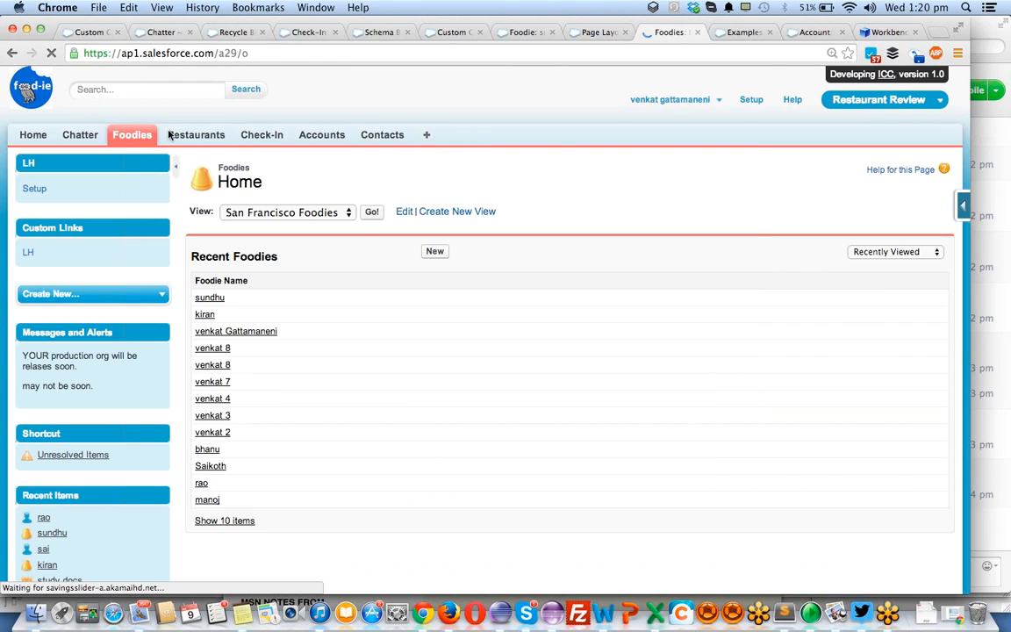
left_click(433, 251)
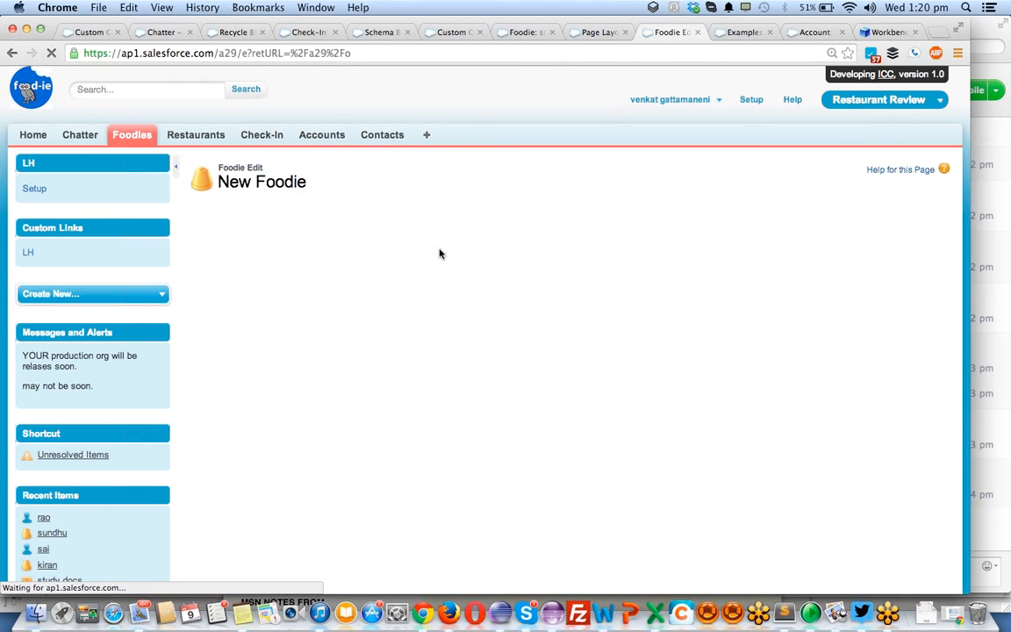
left_click(356, 313)
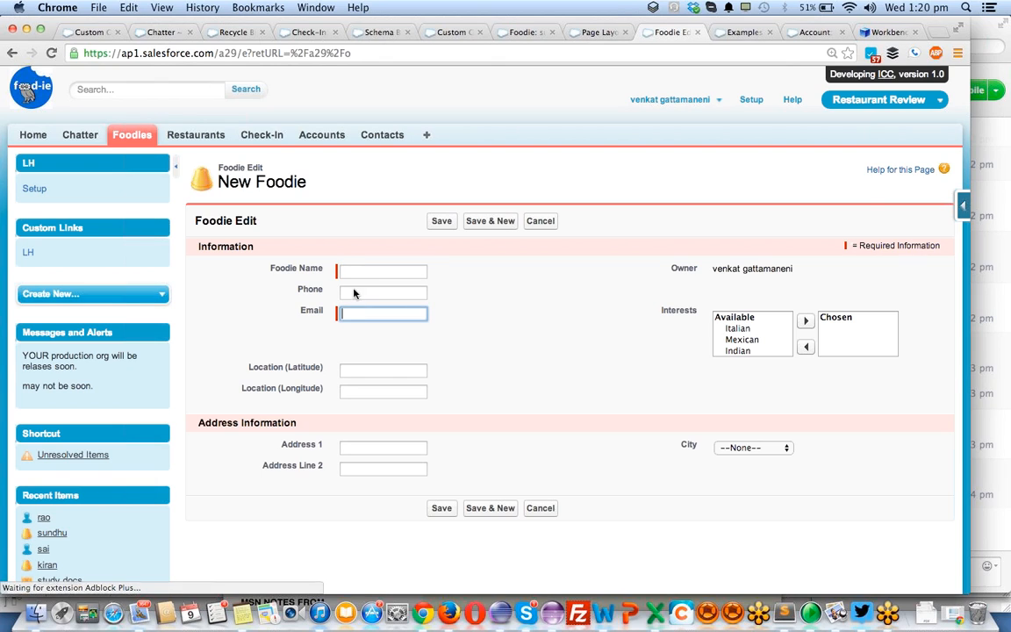
left_click(347, 271)
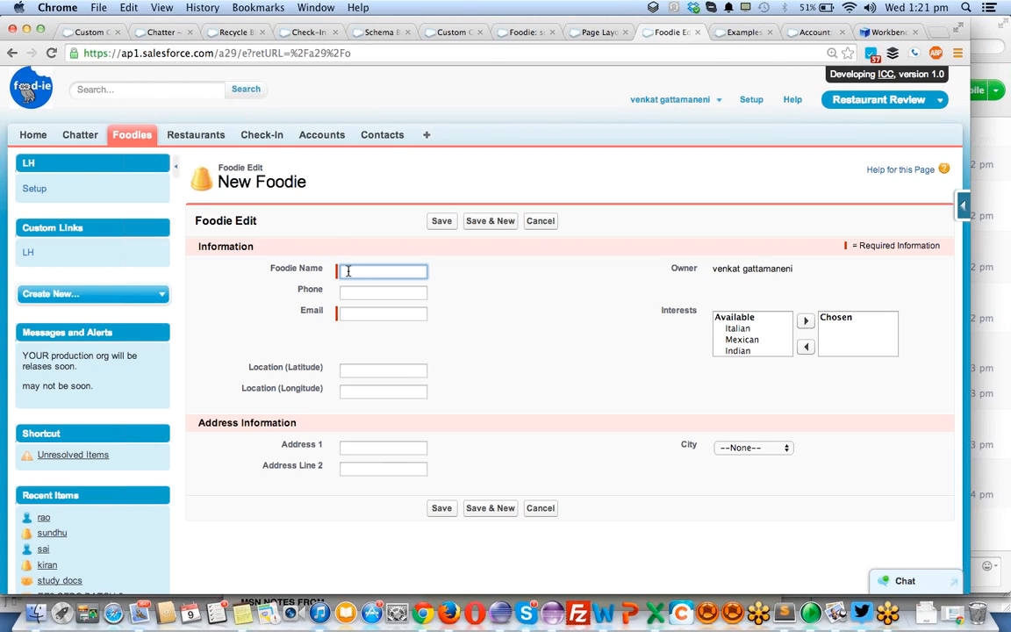
type("jhkdsgf")
left_click(441, 220)
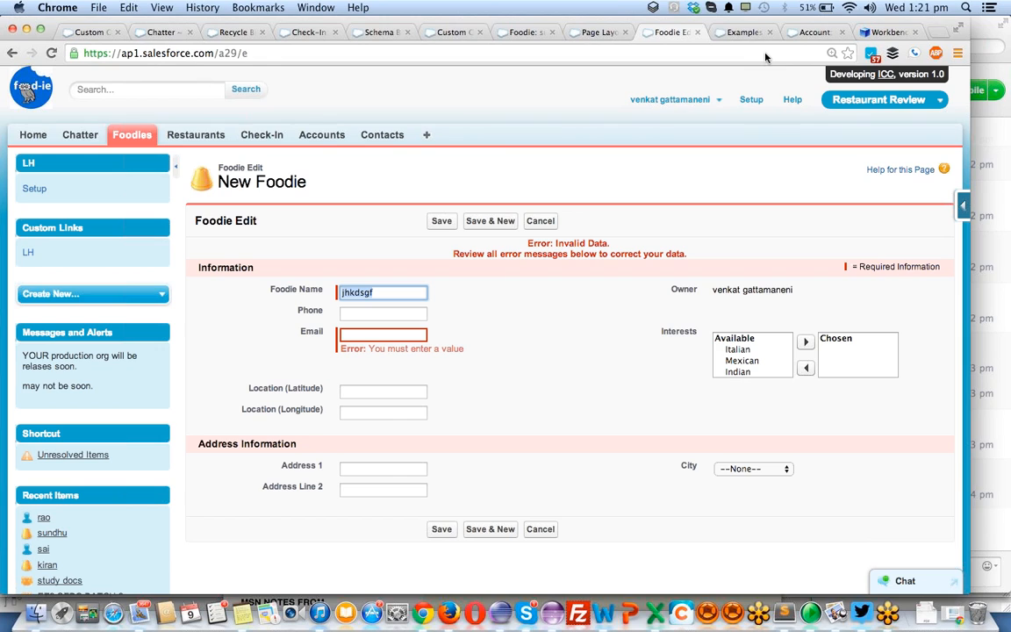
left_click(997, 52)
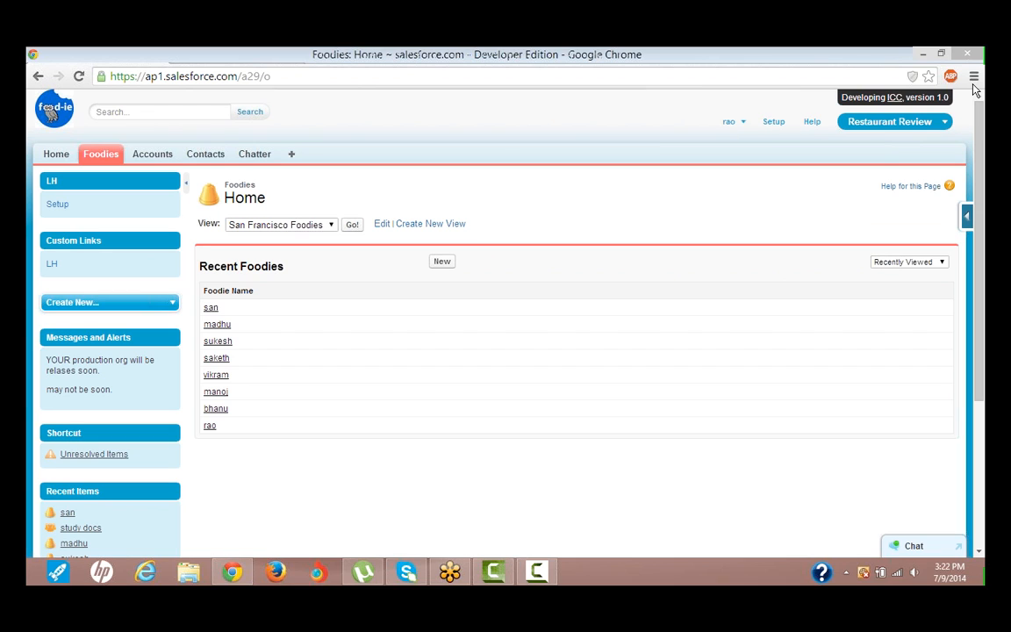
- Give keyboard and mouse control of the shared screen to the meeting organizer and acknowledge the control notice
left_click(908, 189)
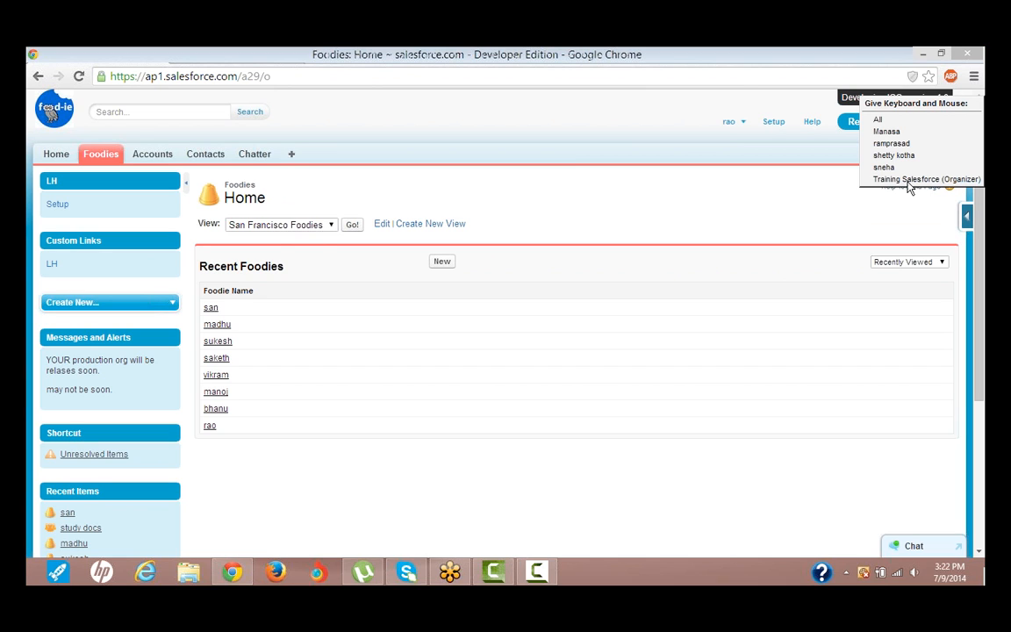
left_click(908, 179)
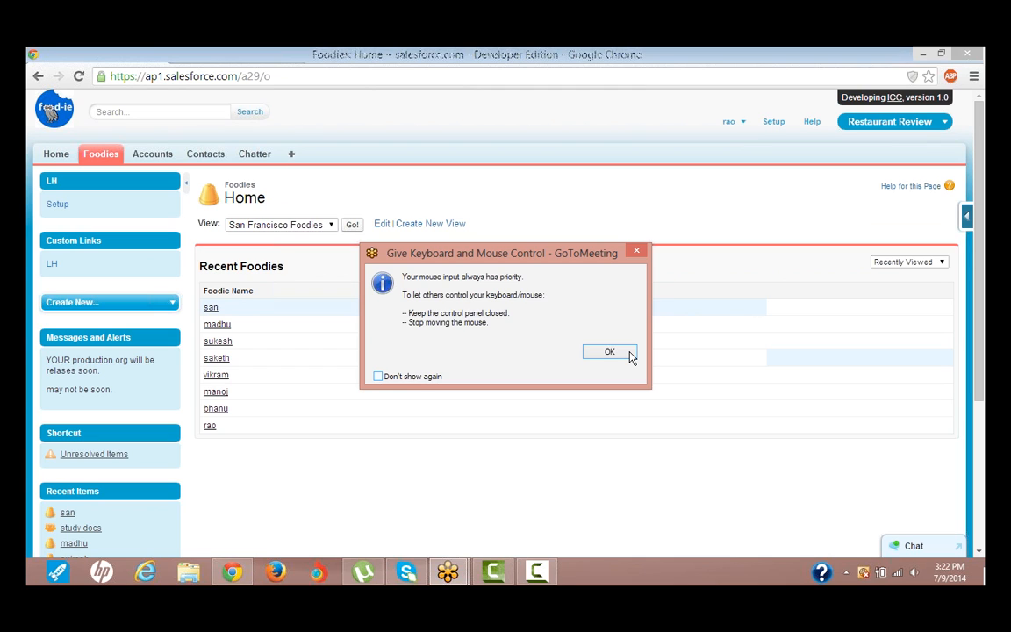
left_click(609, 352)
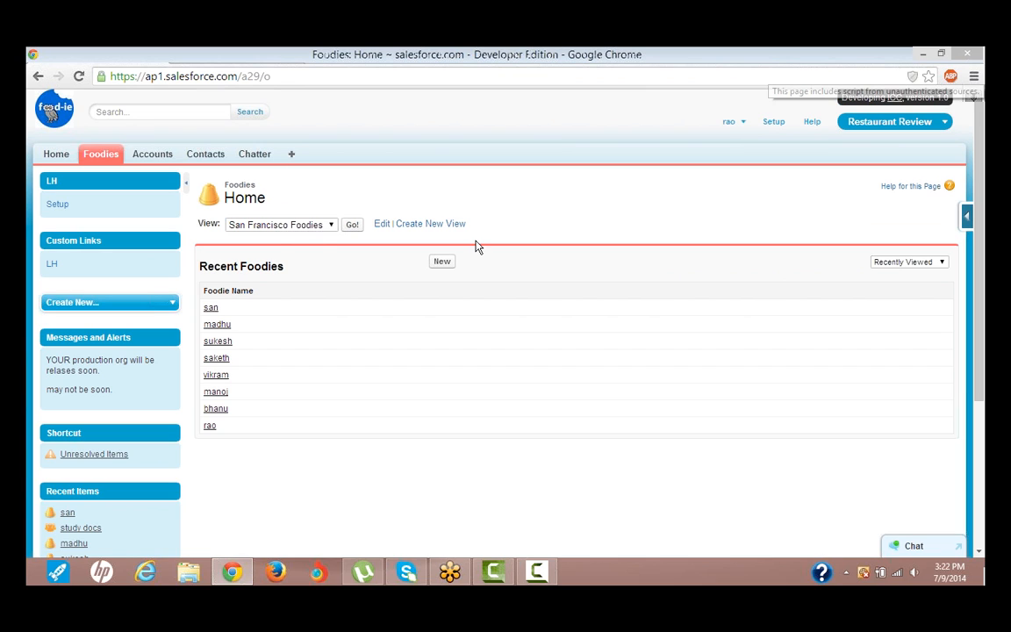
- View the details of the last Foodie in the recent list, and go to the Setup home page
left_click(210, 427)
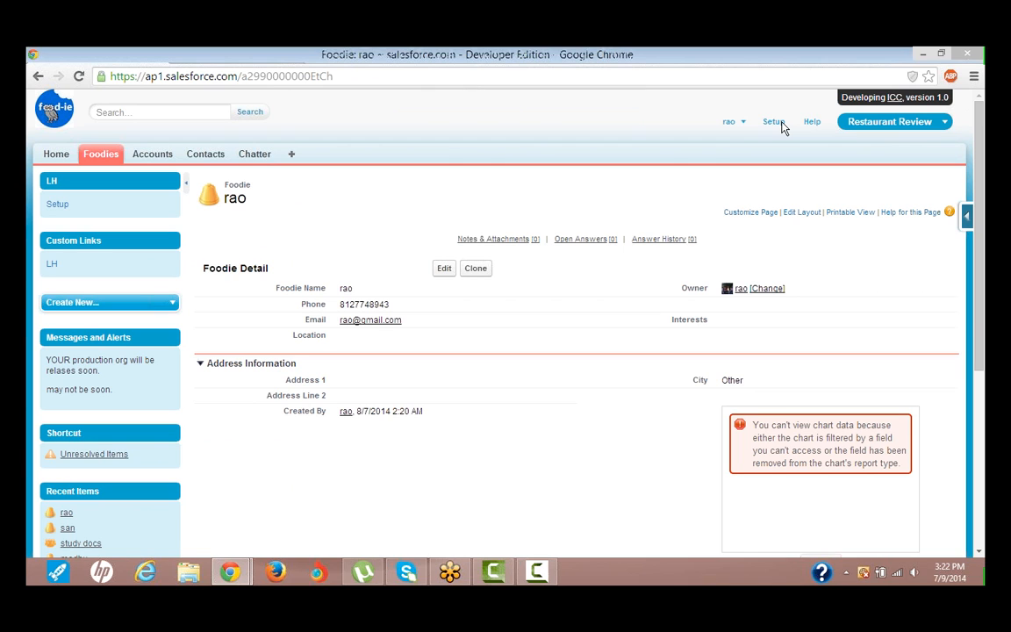
left_click(780, 123)
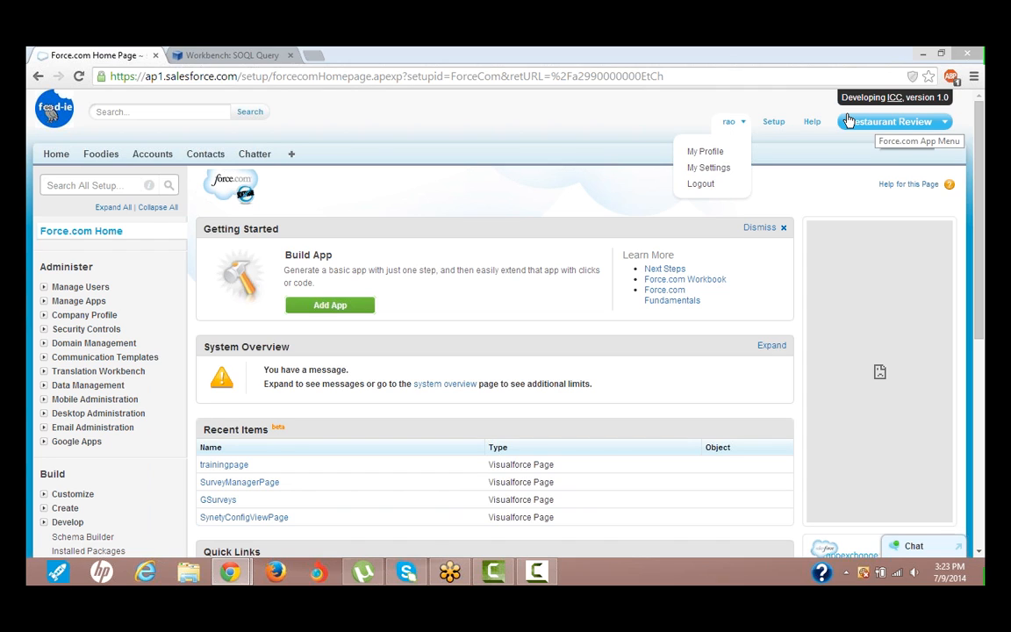
left_click(772, 122)
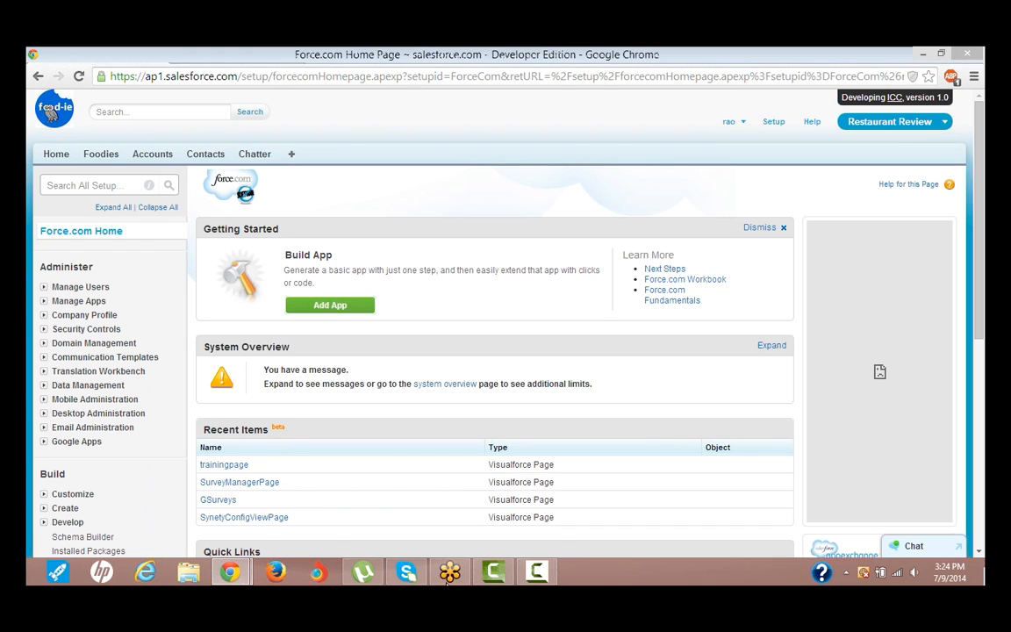
left_click(445, 583)
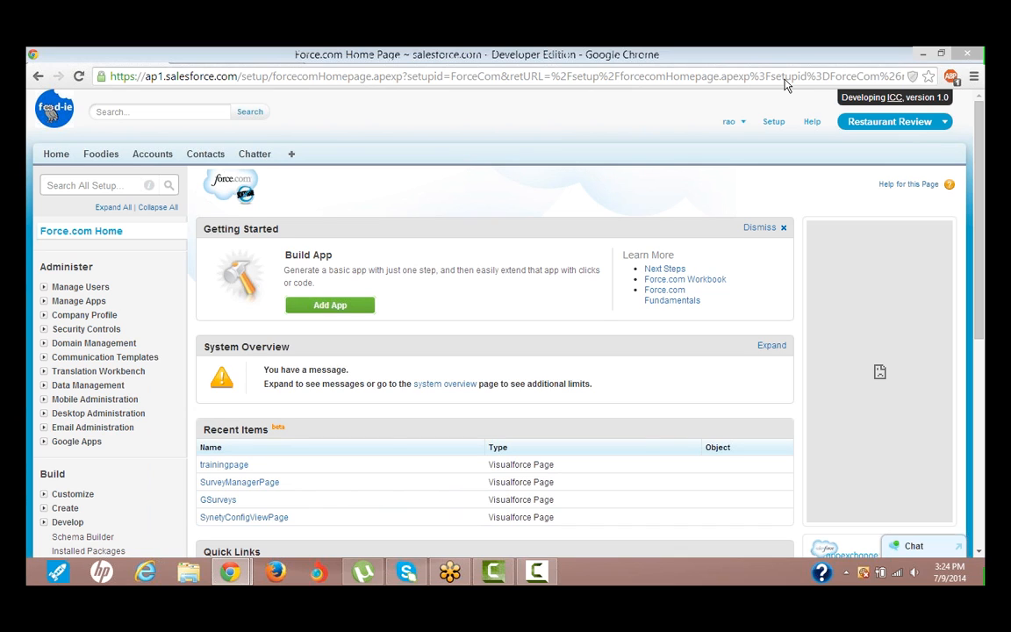
- View the logged-in user's own profile page
left_click(743, 124)
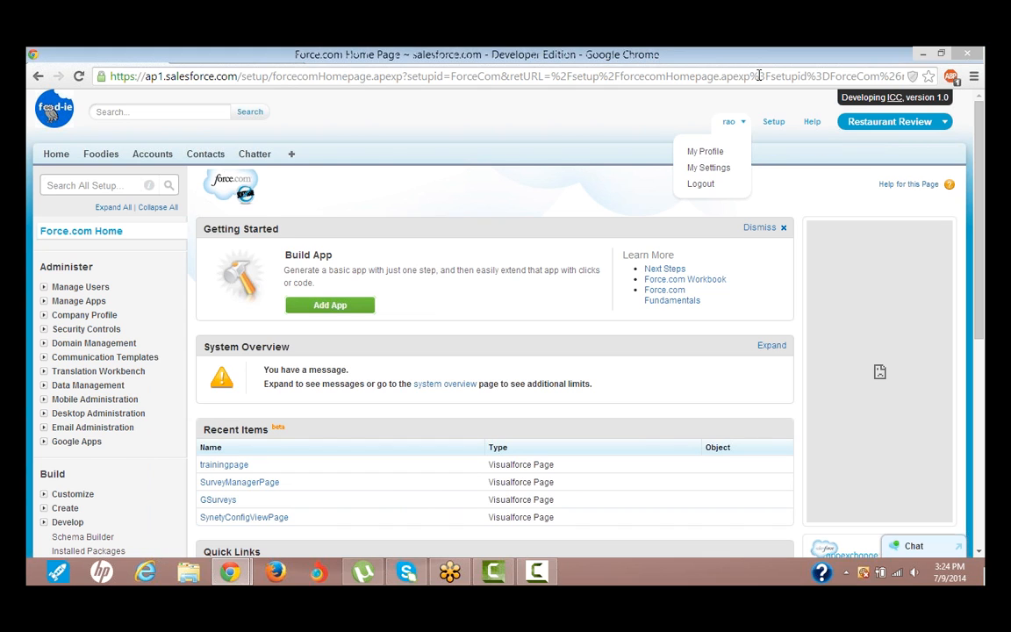
left_click(744, 123)
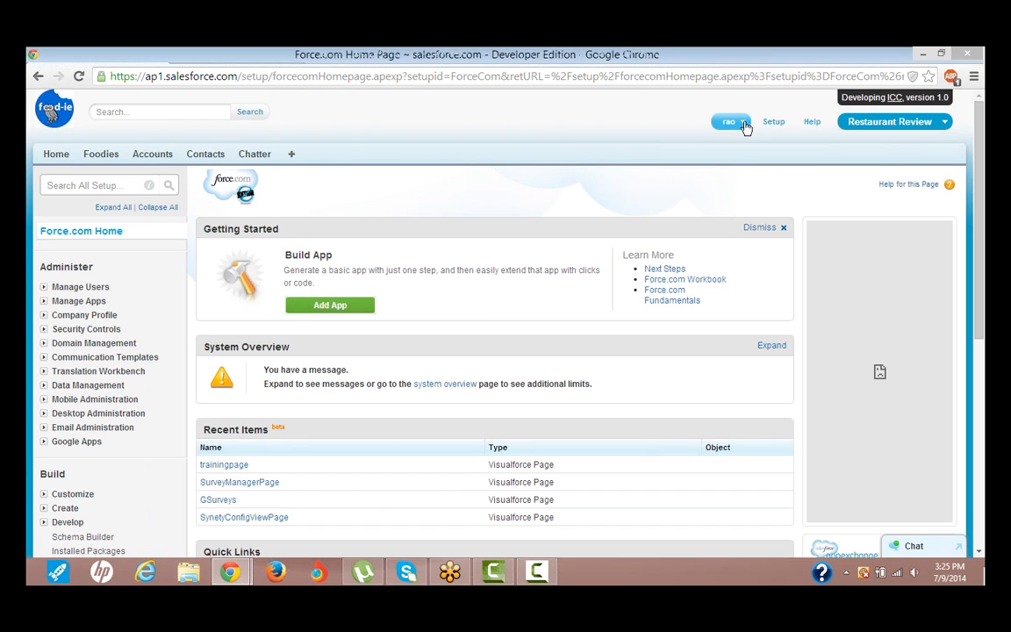
left_click(744, 124)
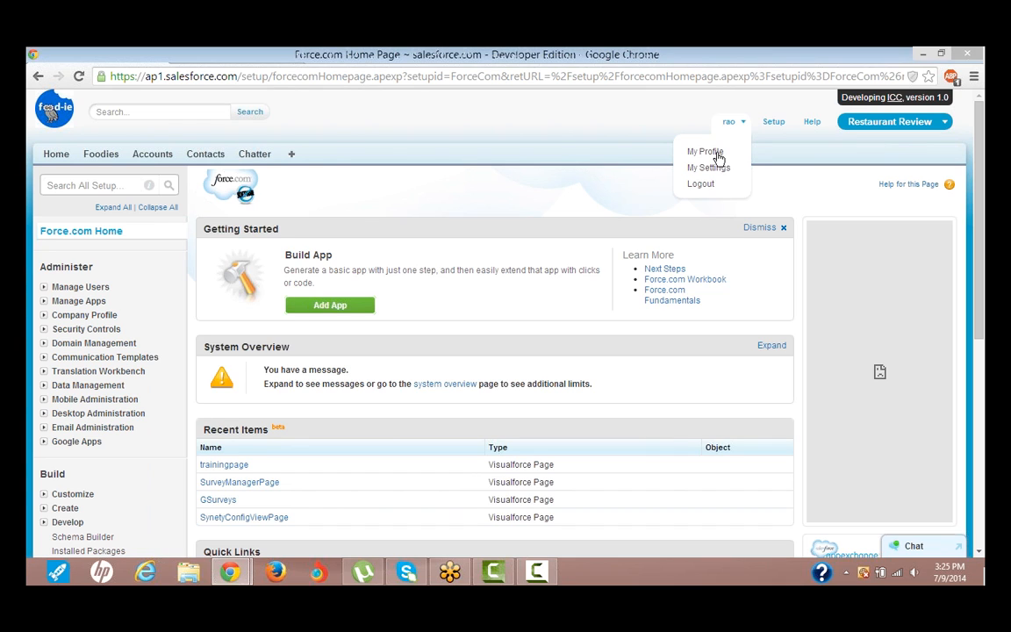
left_click(717, 154)
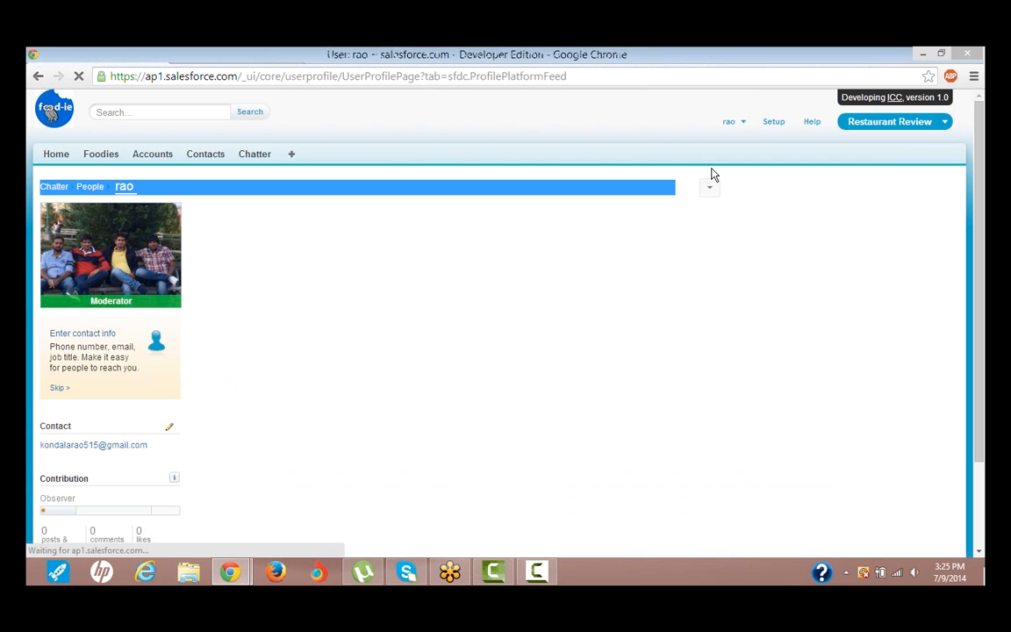
- Go to the logged-in user's personal settings and bring up the Grant Account Login Access page
left_click(742, 124)
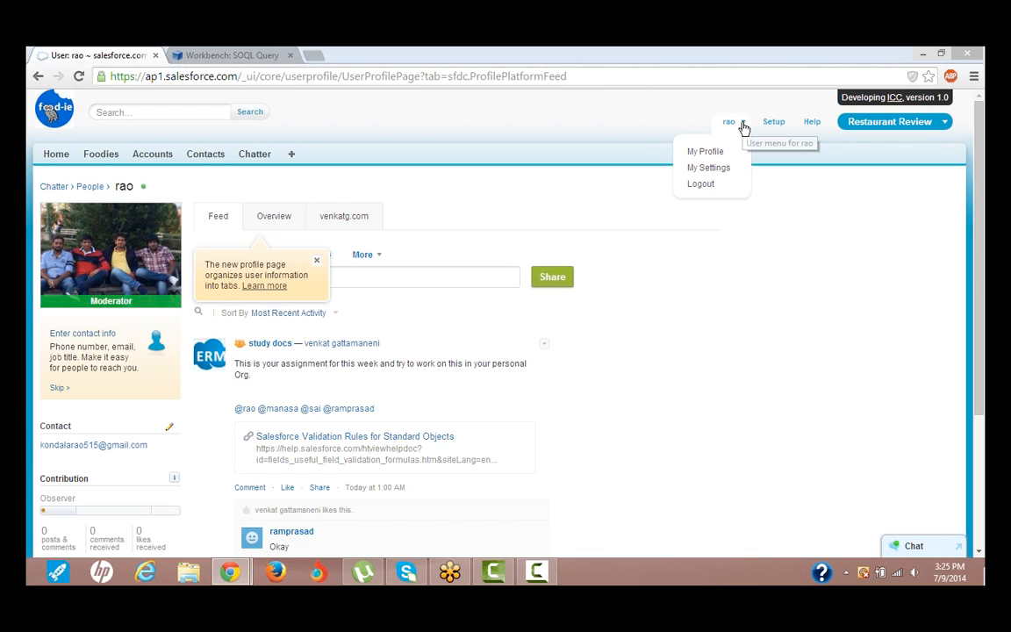
left_click(743, 127)
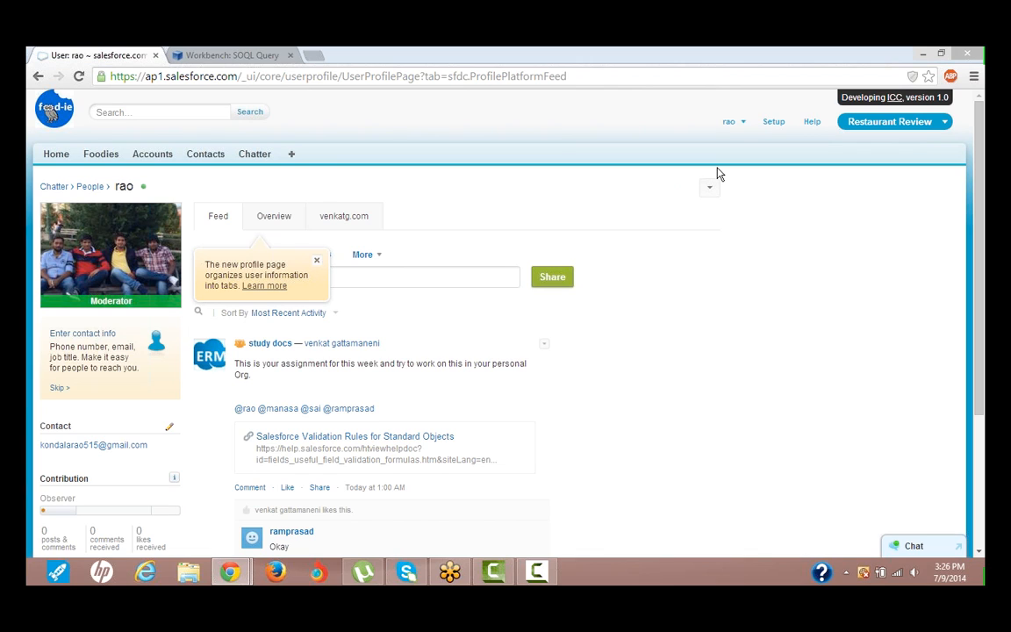
left_click(744, 122)
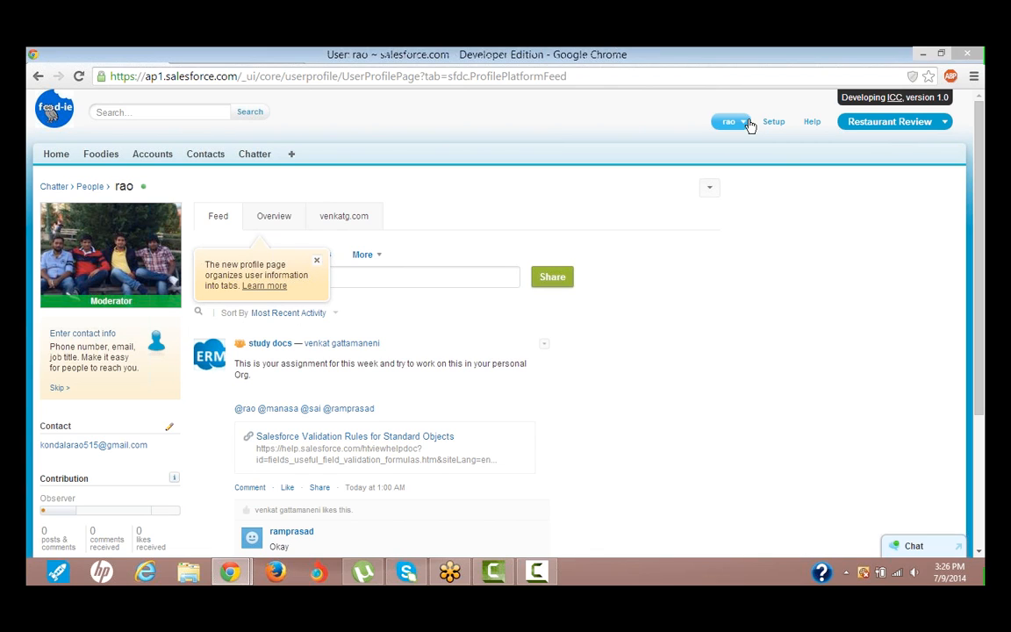
left_click(744, 123)
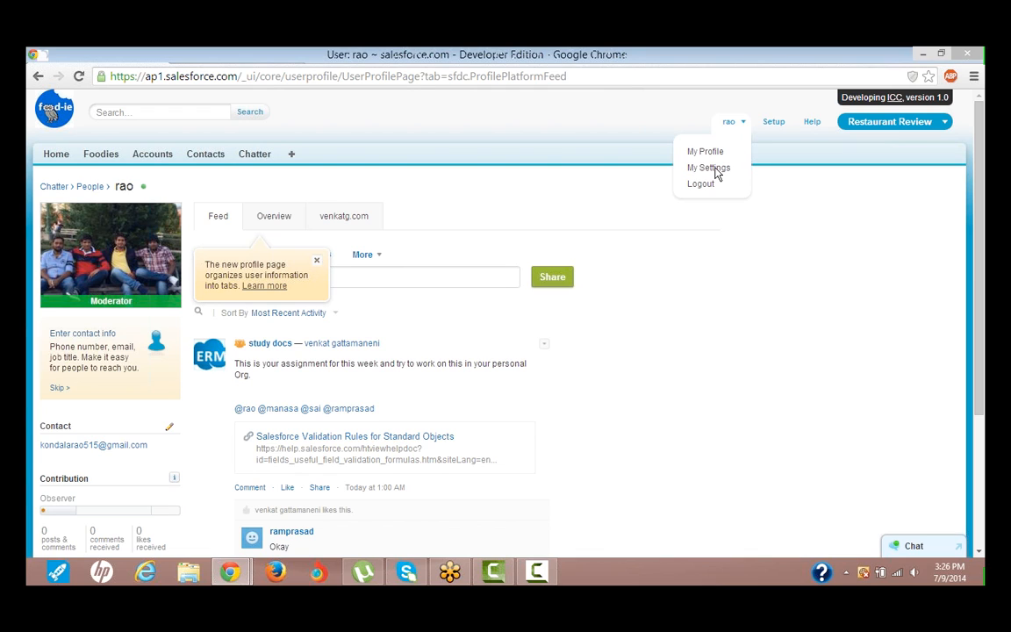
left_click(710, 167)
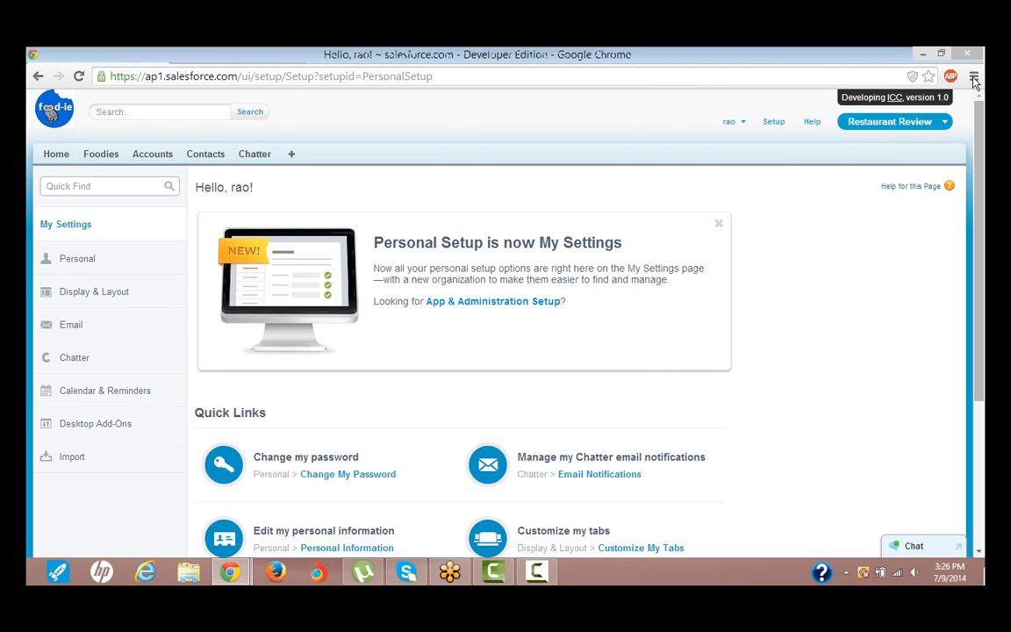
left_click(77, 258)
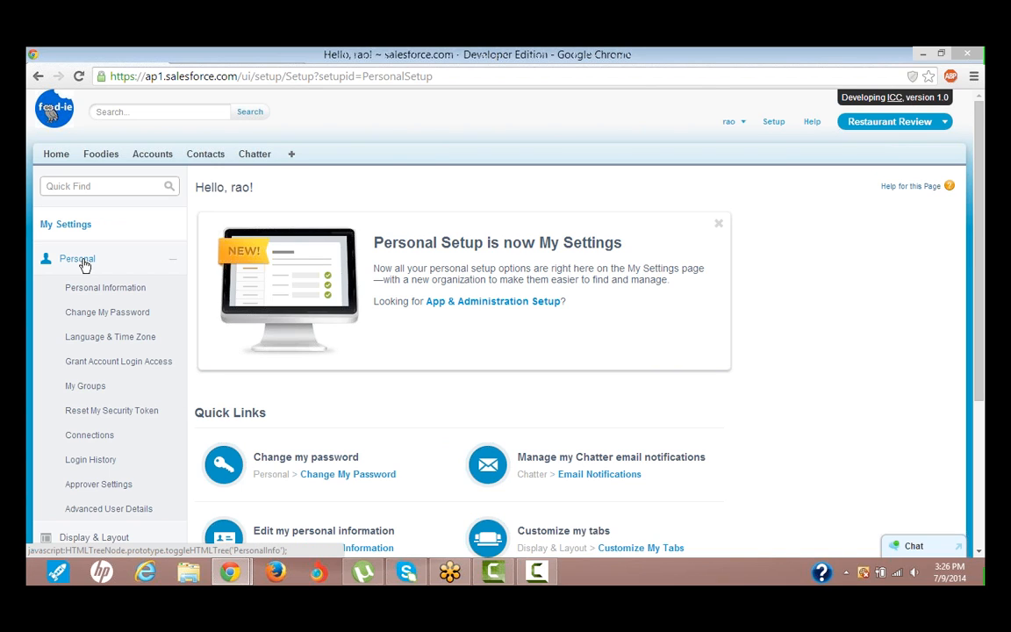
left_click(78, 259)
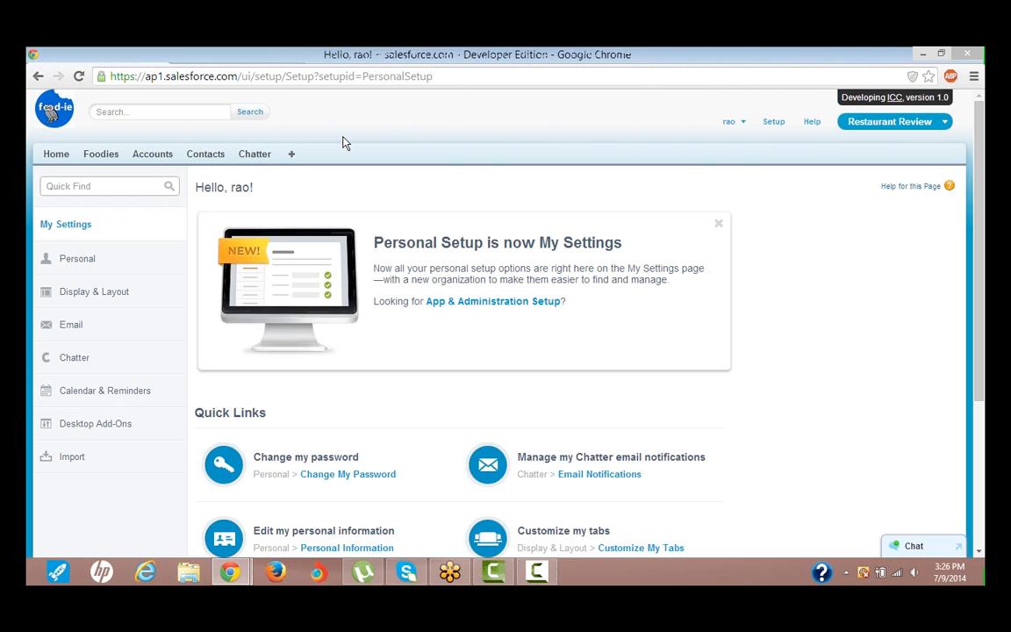
left_click(77, 258)
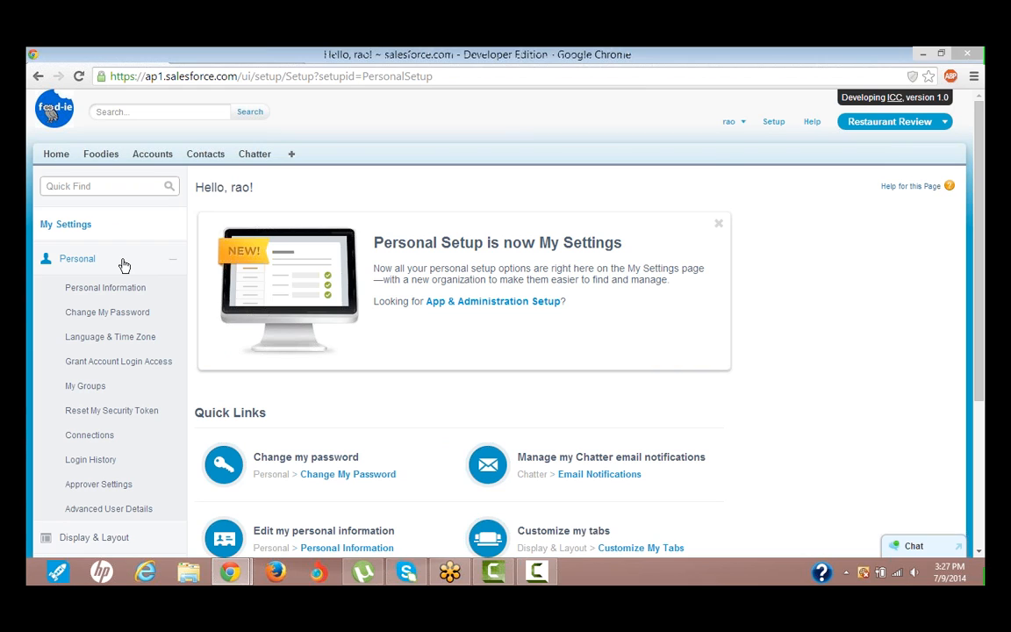
left_click(103, 368)
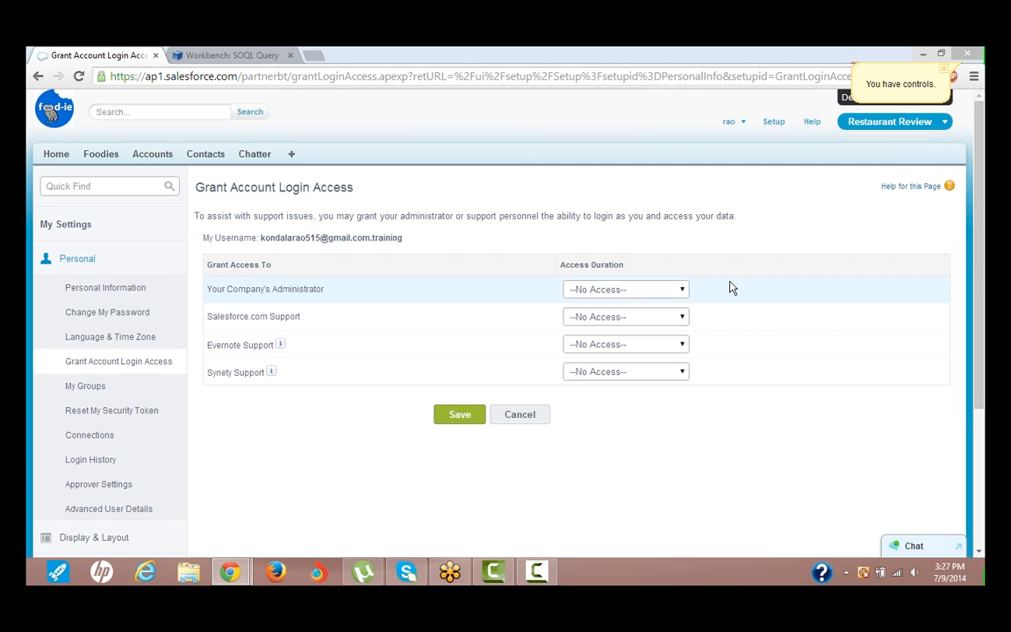
- Grant Your Company's Administrator login access for 1 Year (exp. 9/7/2015) and save
left_click(596, 294)
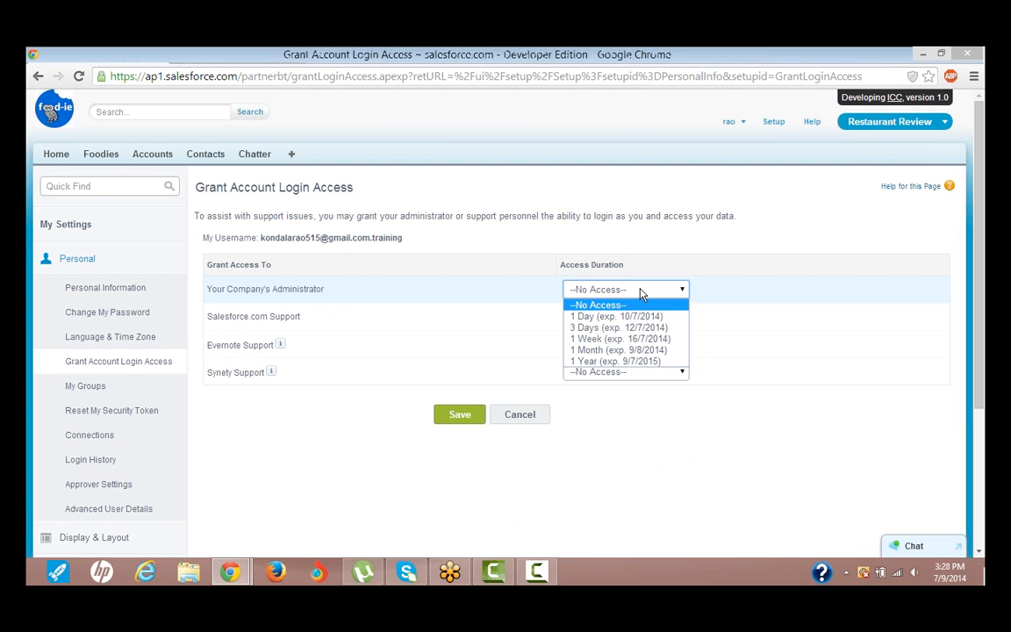
left_click(614, 361)
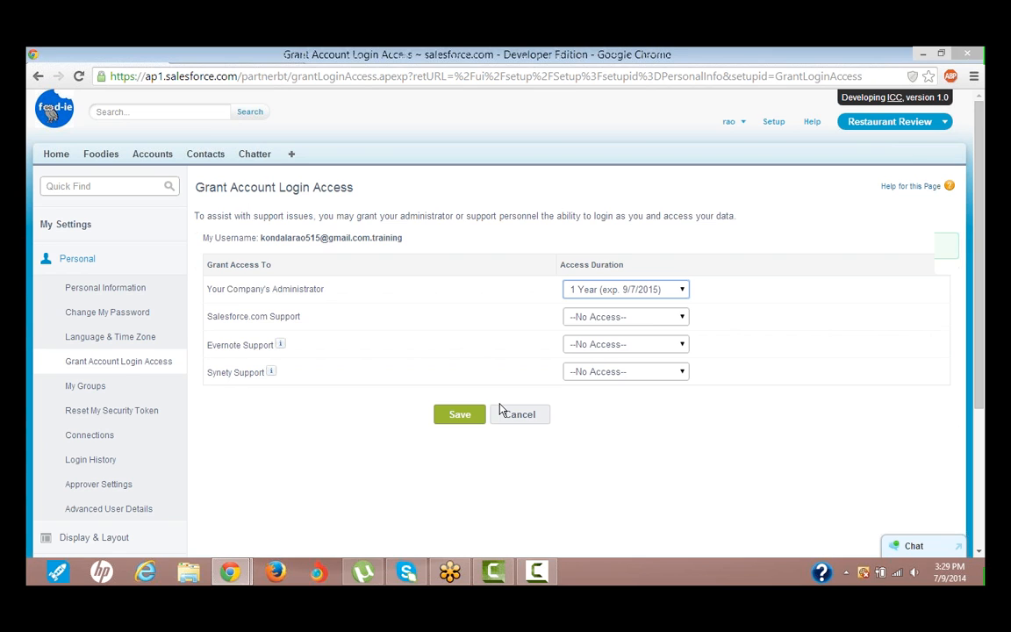
left_click(472, 414)
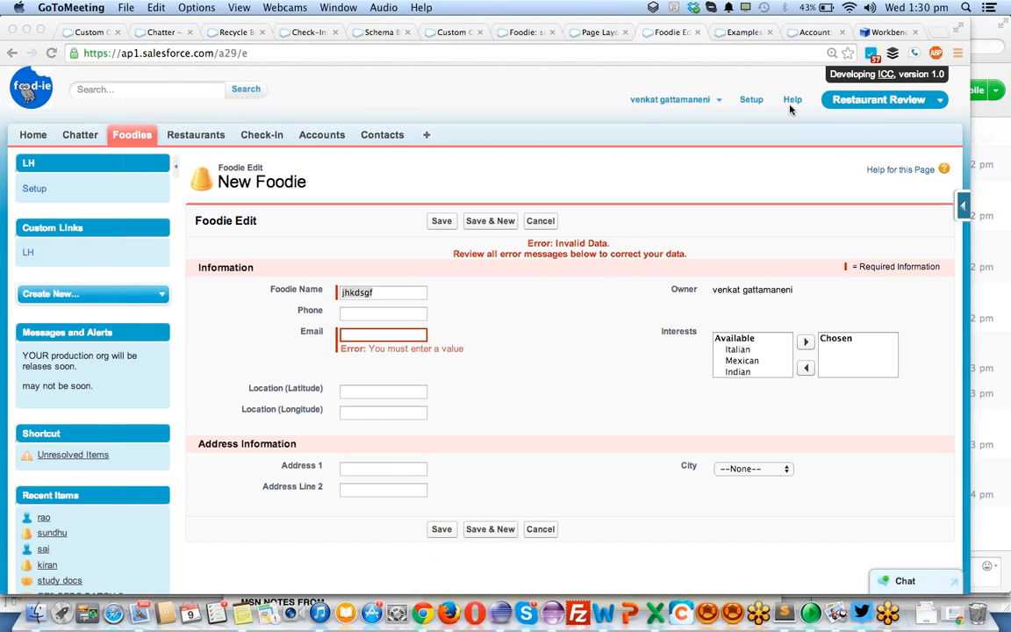
- Switch to the administrator's Salesforce session and bring up the list of active users in Setup
left_click(174, 31)
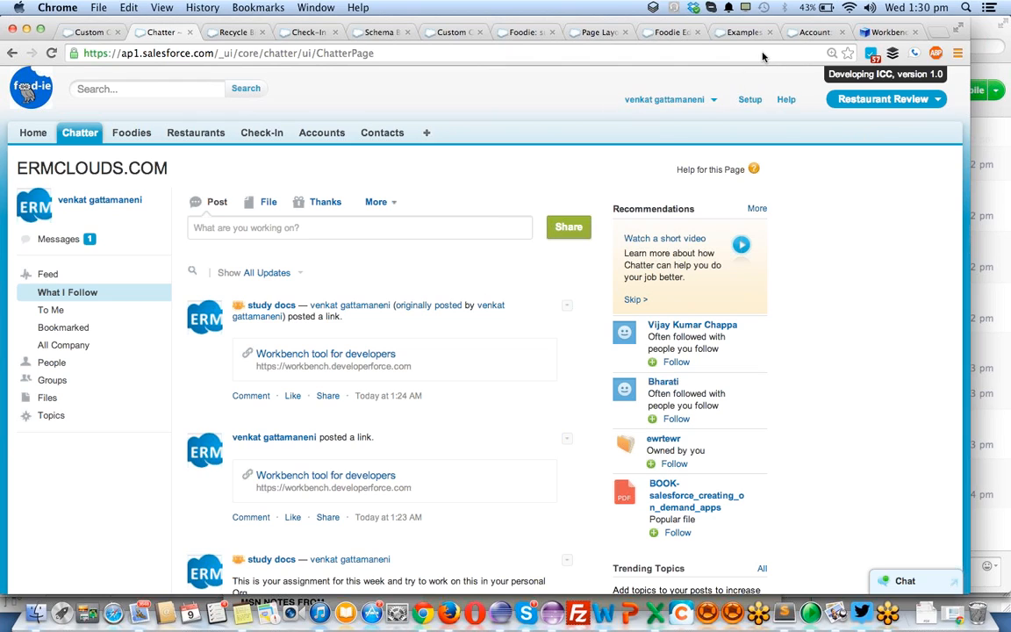
left_click(752, 100)
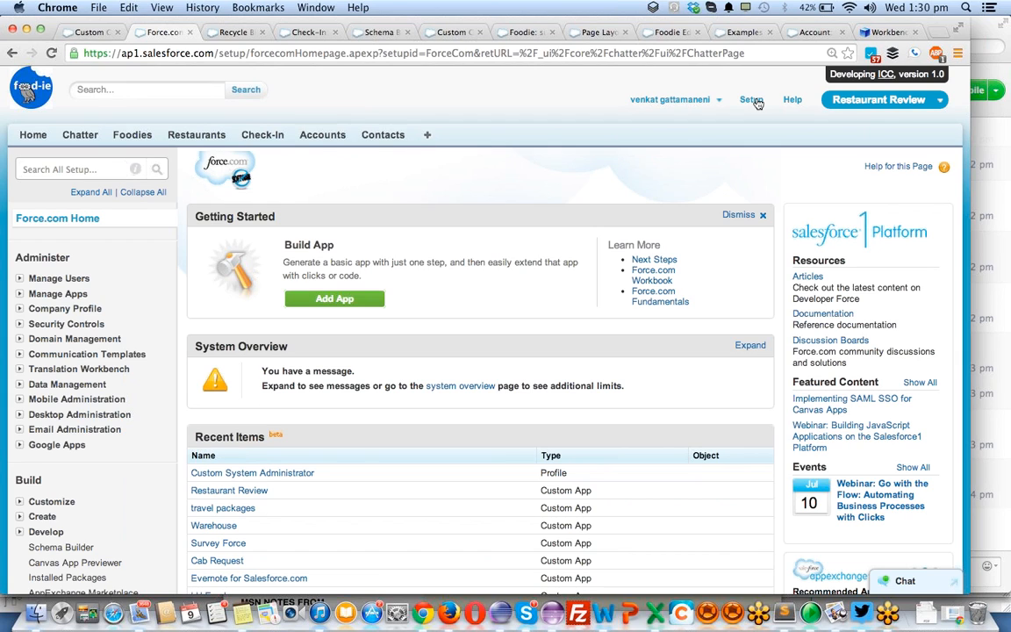
left_click(22, 282)
left_click(52, 296)
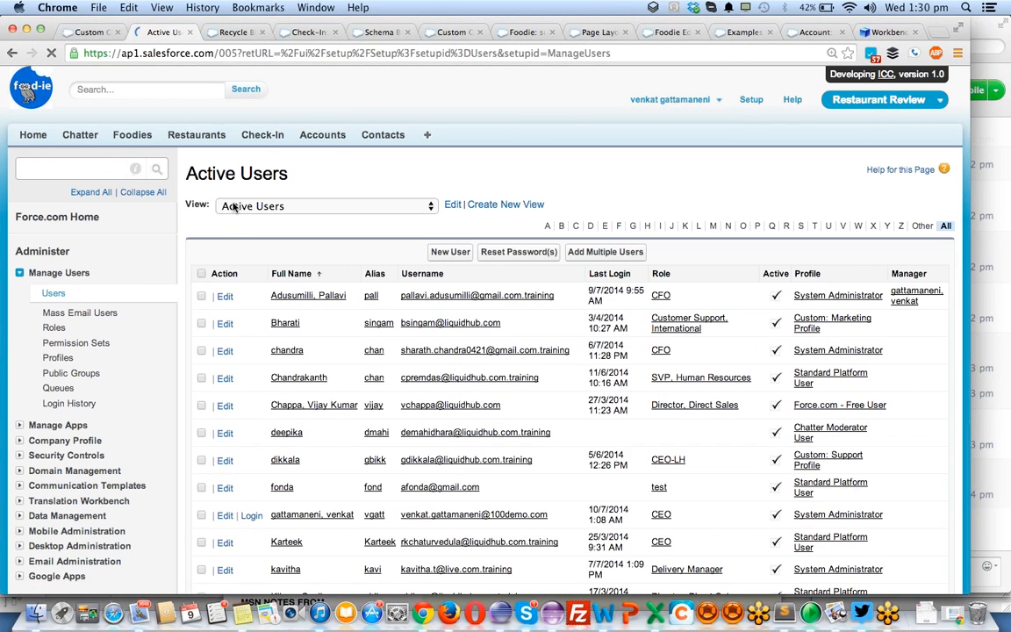
- Find the reassigned user with the Custom System Administrator profile among the active users and log in as that user
scroll(378, 351, "down", 5)
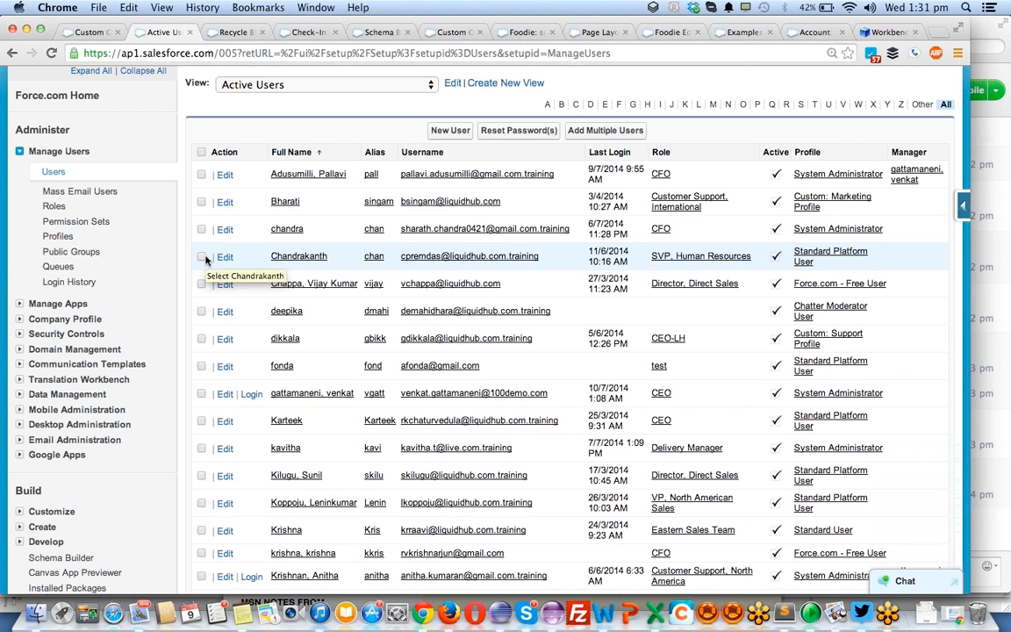
scroll(282, 355, "down", 6)
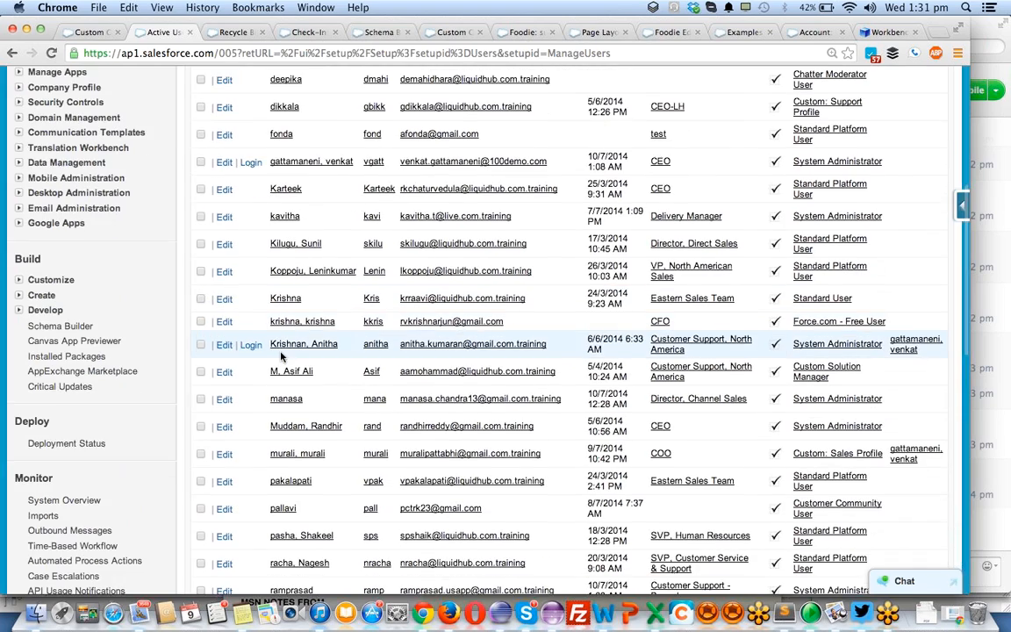
scroll(281, 346, "up", 2)
scroll(281, 355, "up", 7)
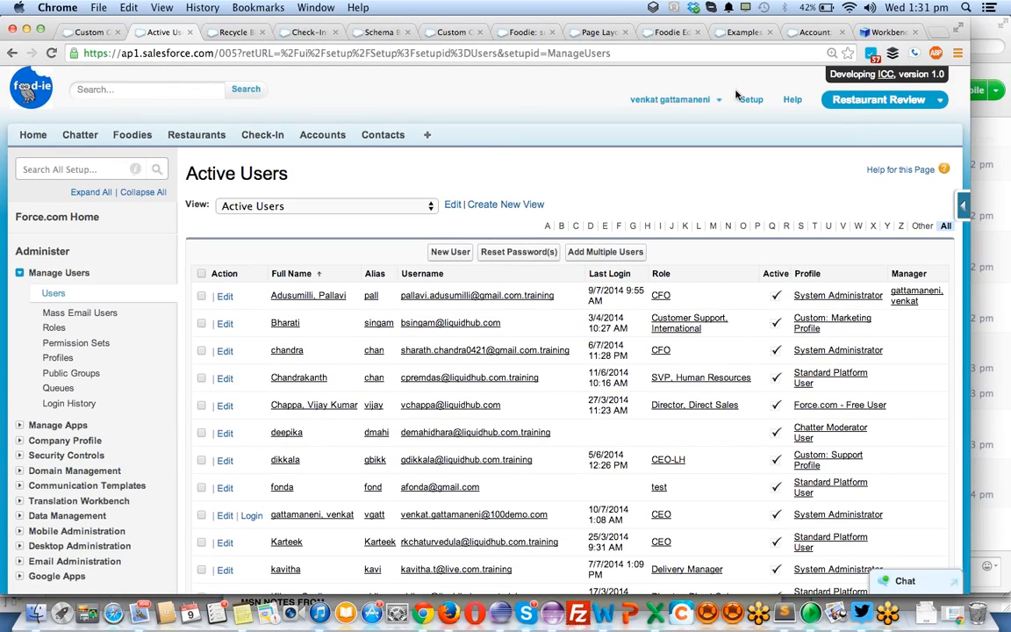
scroll(375, 421, "down", 6)
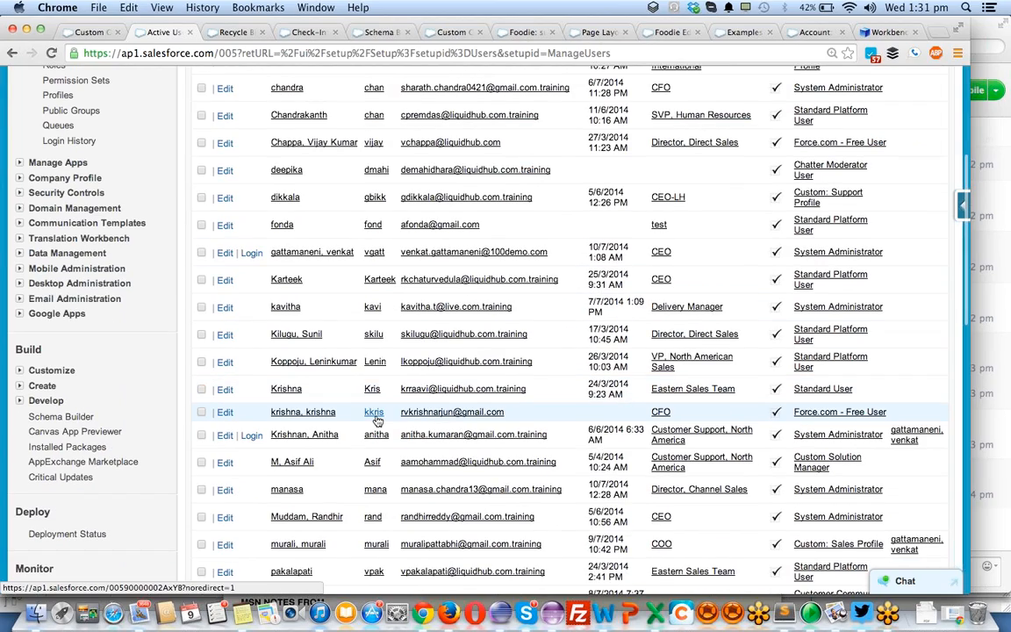
scroll(375, 421, "down", 7)
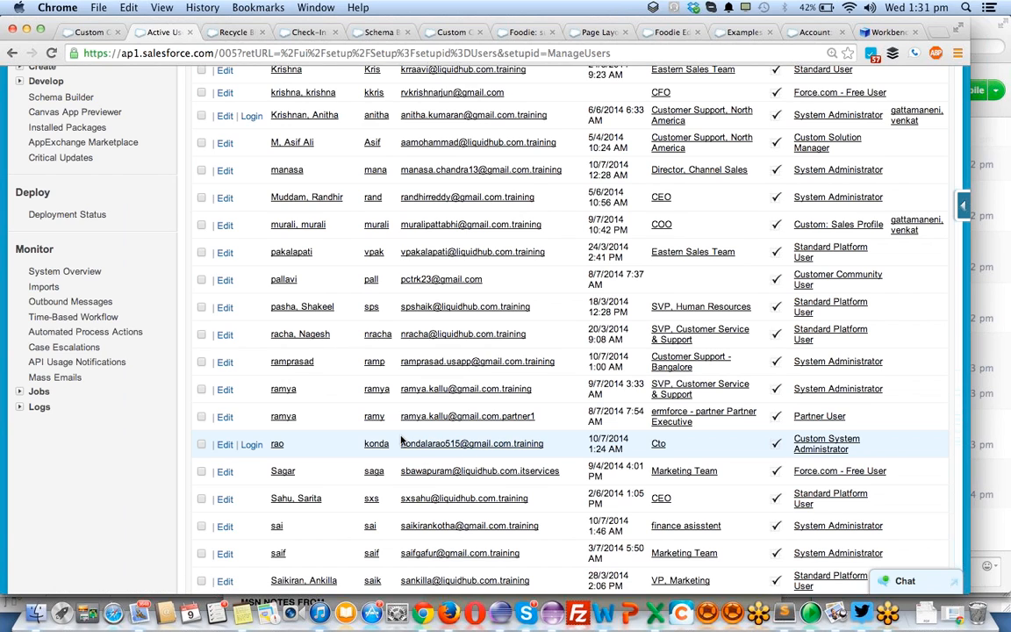
left_click(252, 446)
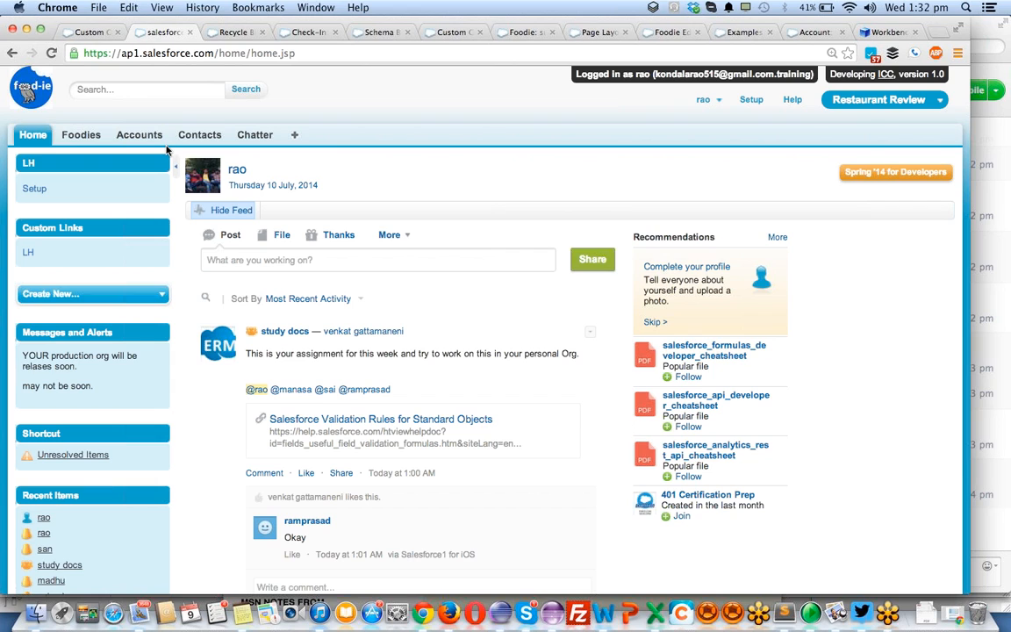
- Show all tabs available to the logged-in user and search the page for "restau" to check for the Restaurants tab
left_click(295, 135)
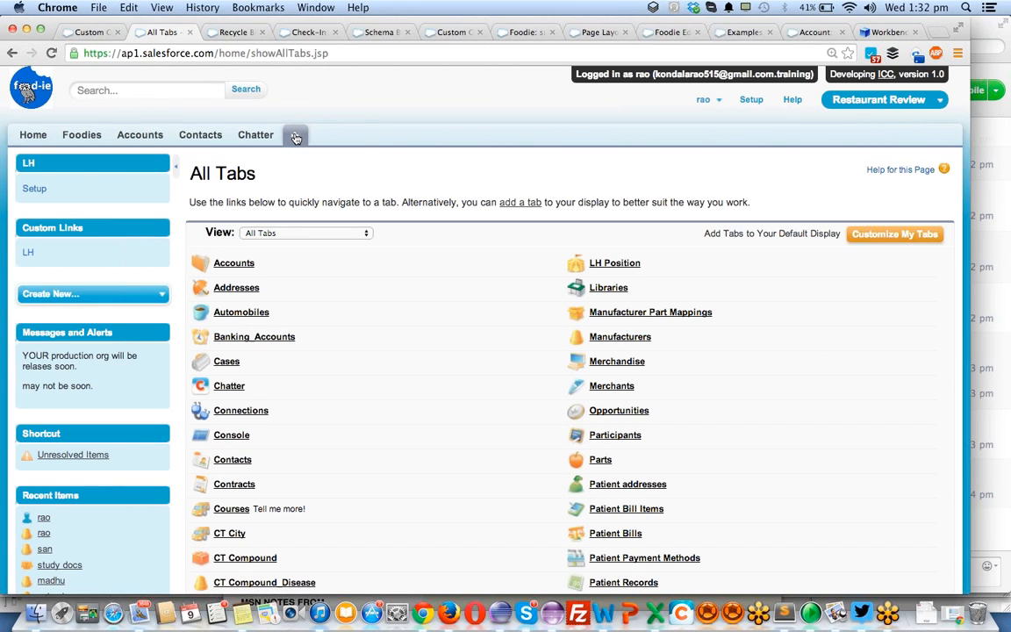
scroll(481, 395, "down", 4)
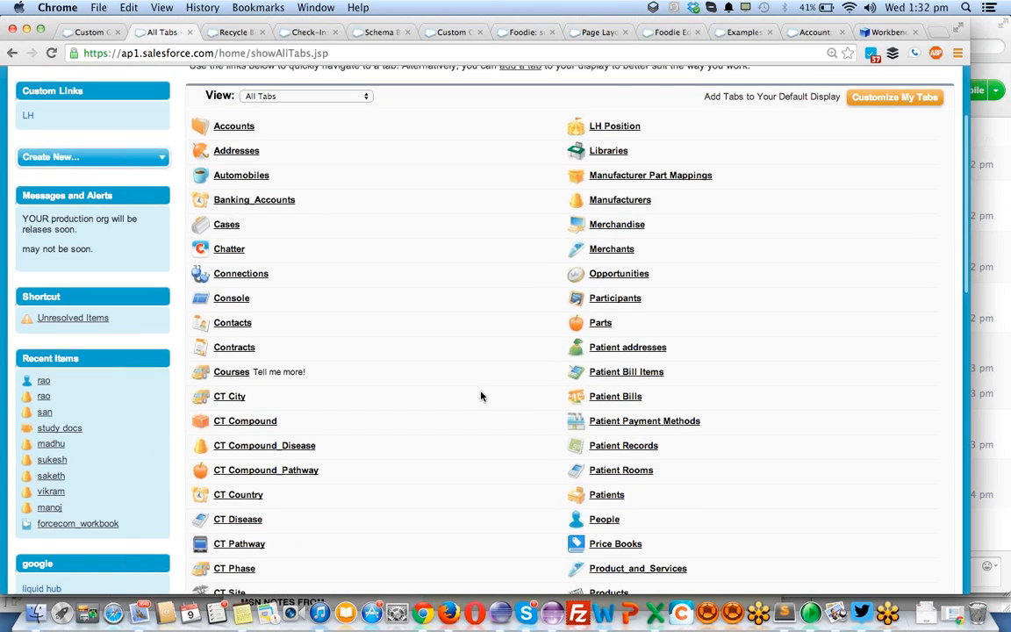
scroll(480, 396, "down", 4)
key("super+f")
type("res")
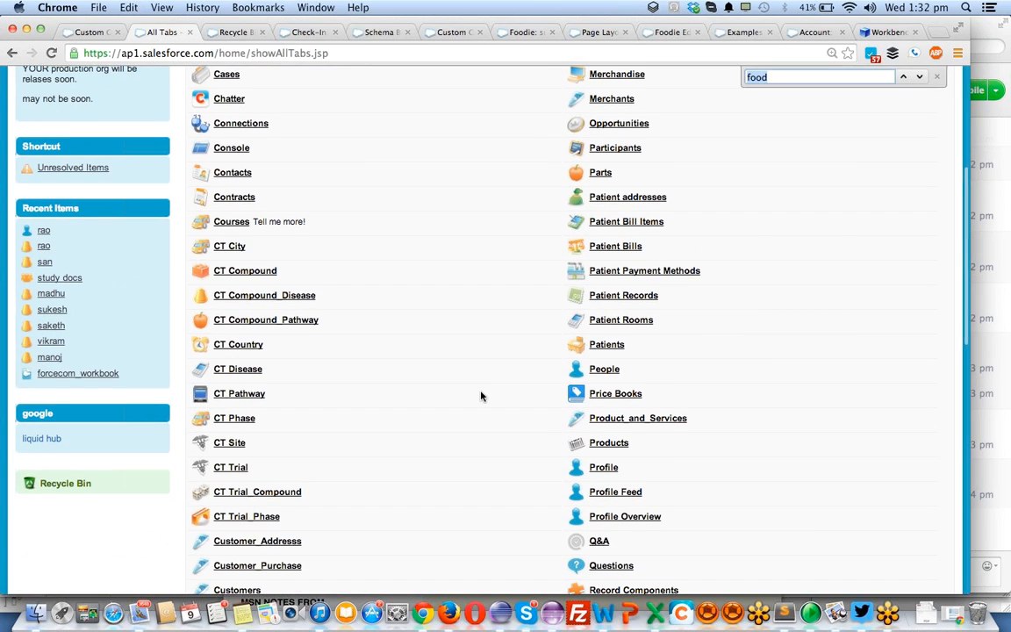
type("tore")
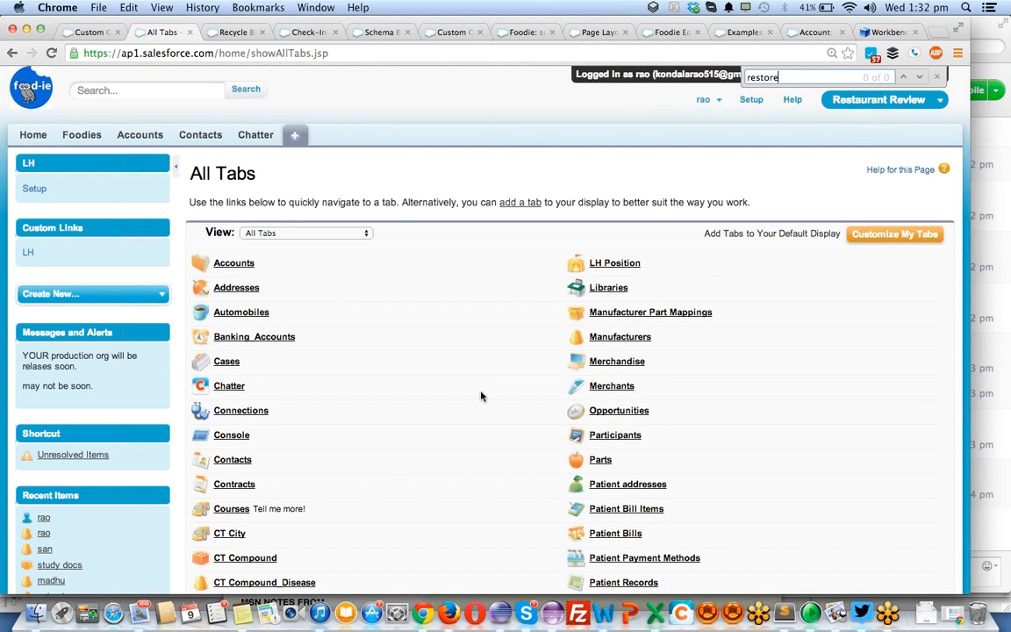
key("BackSpace")
key("BackSpace")
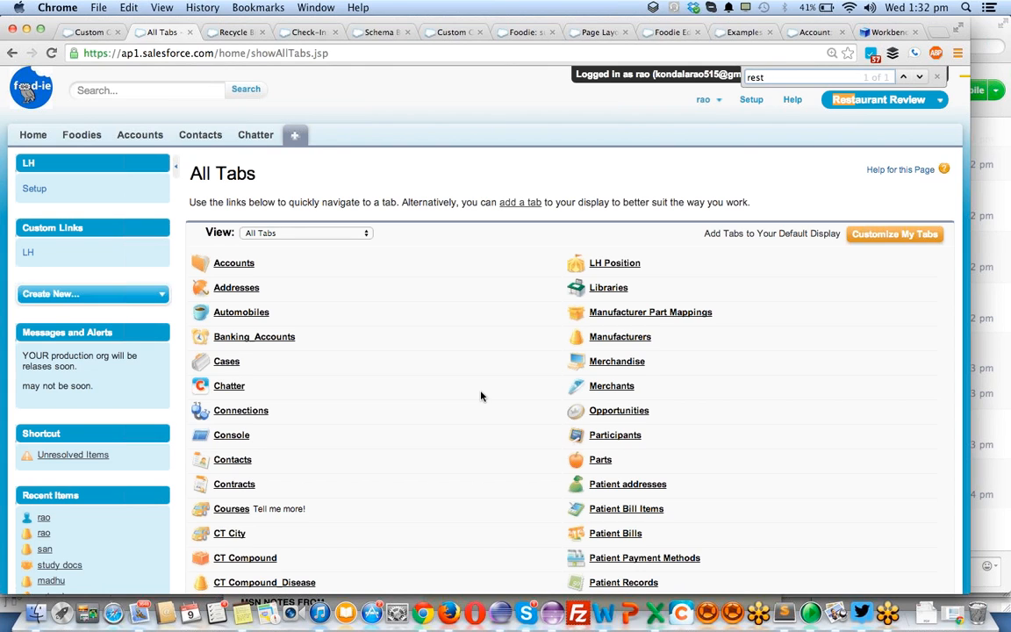
type("au")
scroll(384, 420, "down", 5)
scroll(383, 417, "up", 5)
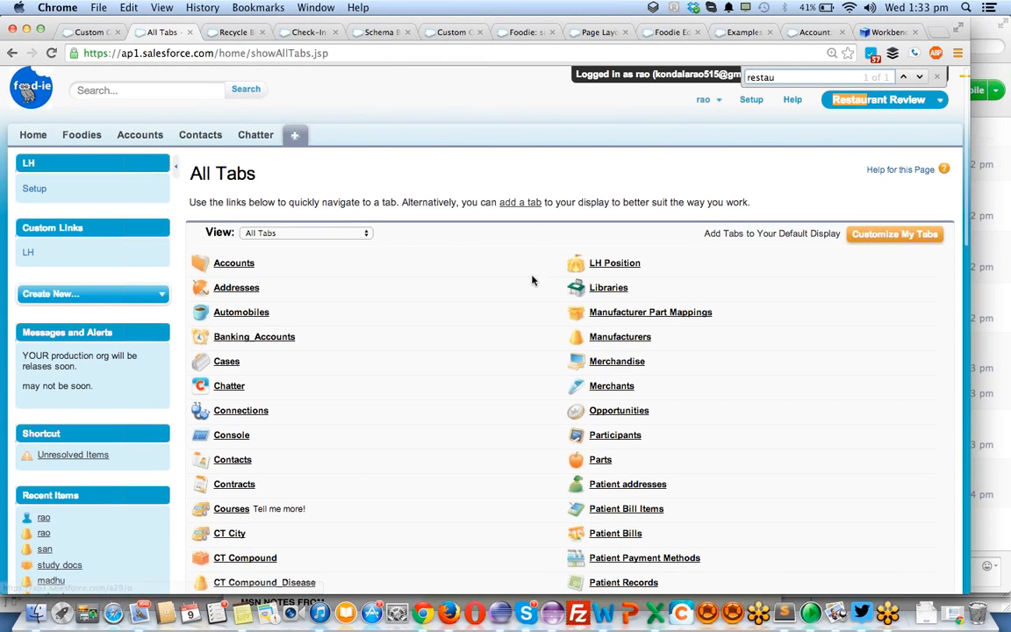
scroll(378, 395, "down", 1)
scroll(382, 399, "down", 1)
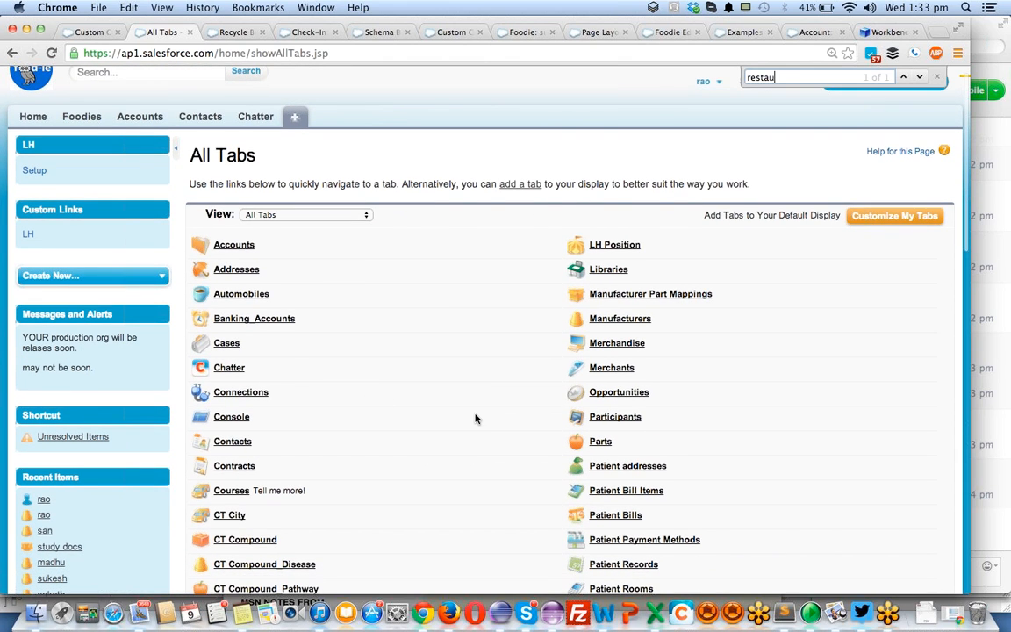
scroll(474, 417, "down", 10)
scroll(475, 419, "up", 15)
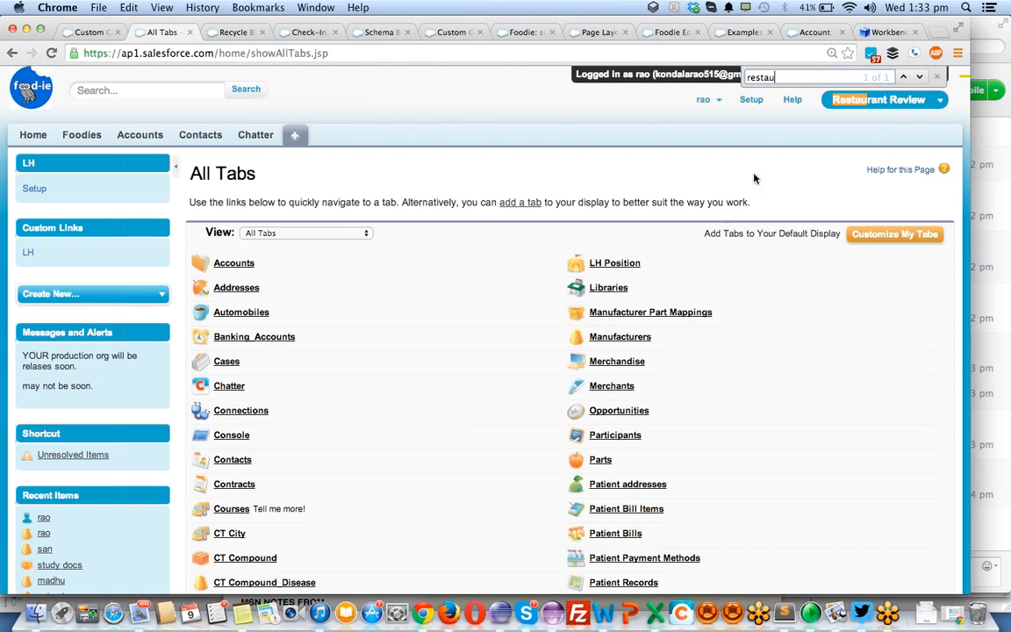
- Log out of the reassigned user's session and open that user's Custom System Administrator profile from the active users list
left_click(712, 99)
left_click(653, 182)
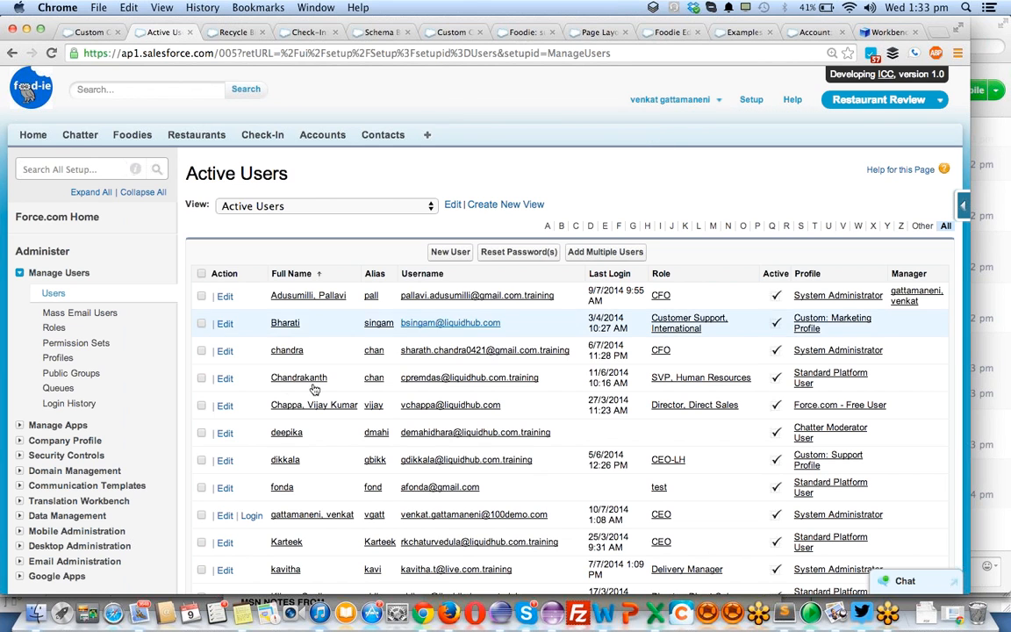
scroll(282, 382, "down", 3)
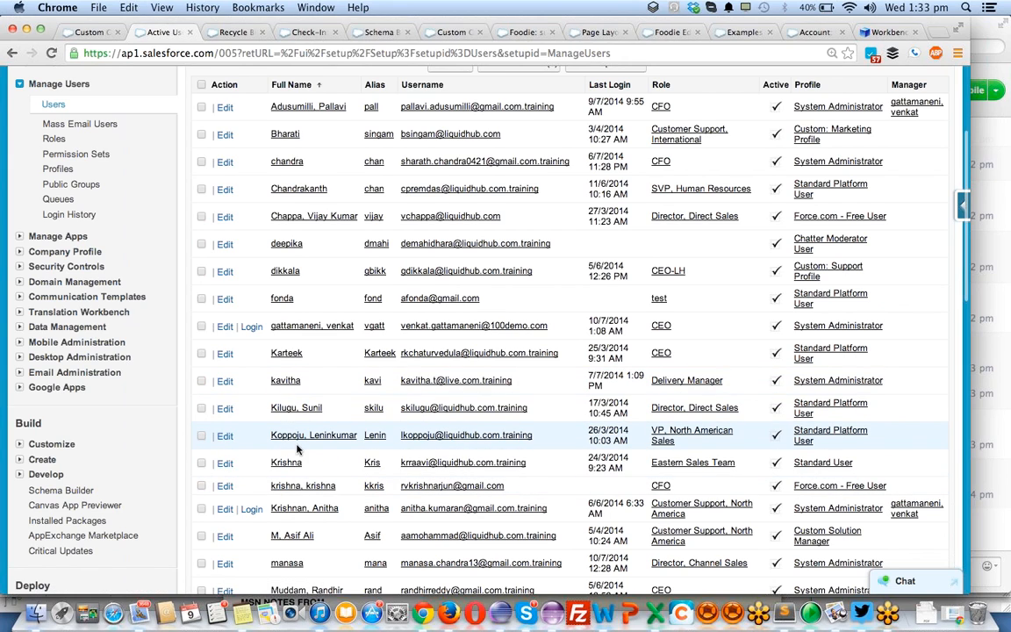
scroll(299, 445, "up", 1)
scroll(569, 372, "down", 10)
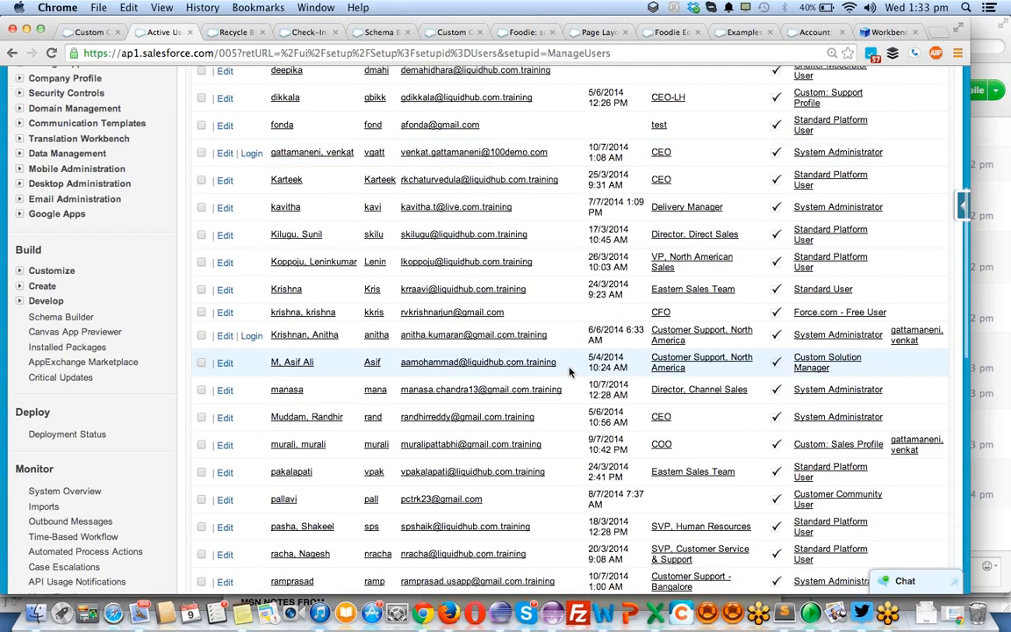
scroll(568, 372, "down", 2)
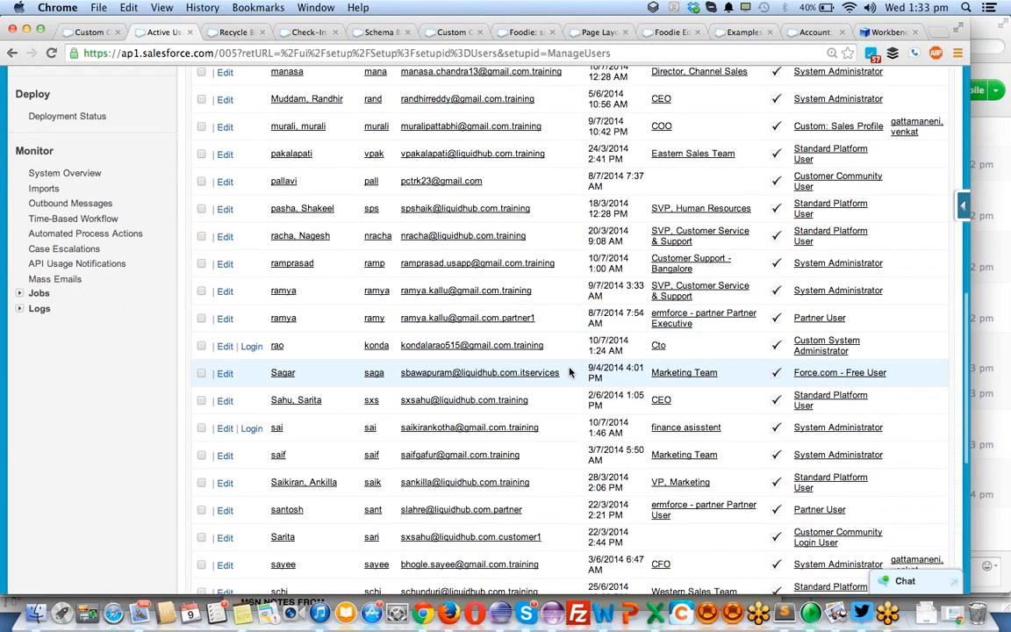
scroll(653, 404, "down", 6)
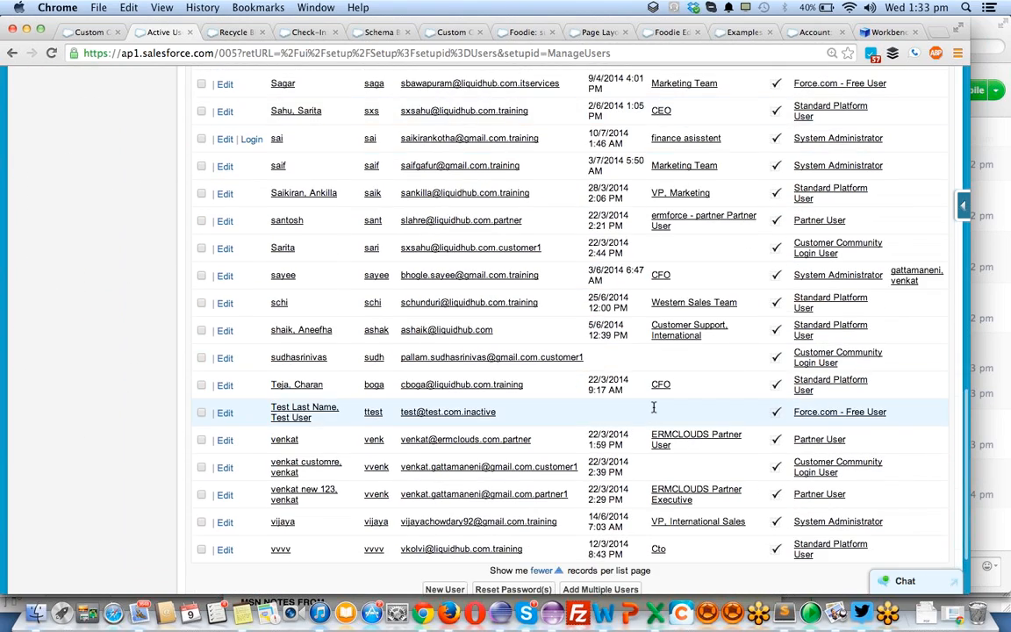
scroll(654, 406, "up", 11)
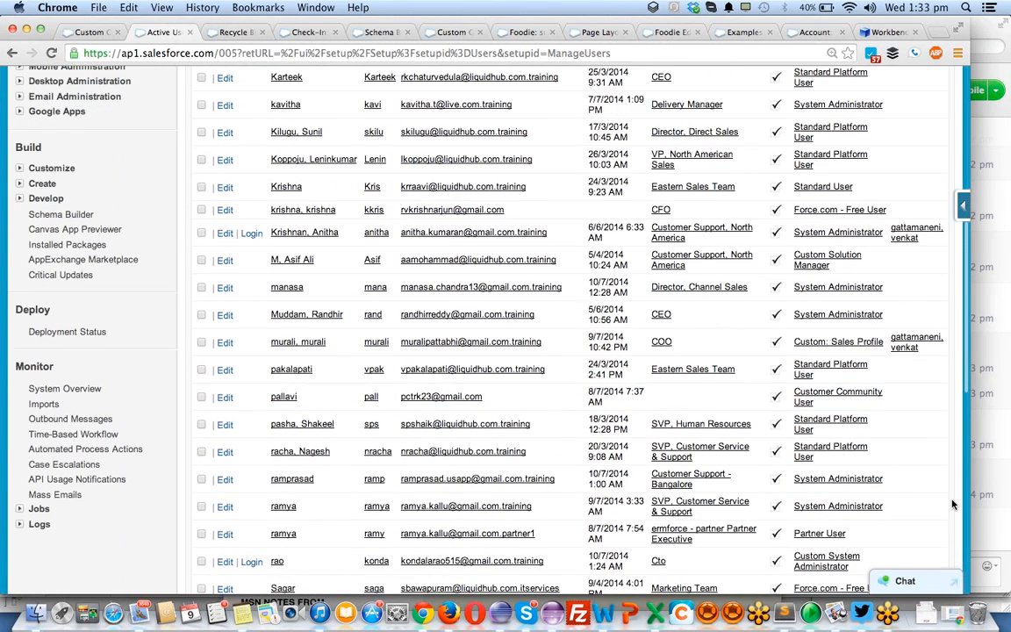
scroll(952, 504, "down", 2)
left_click(816, 509)
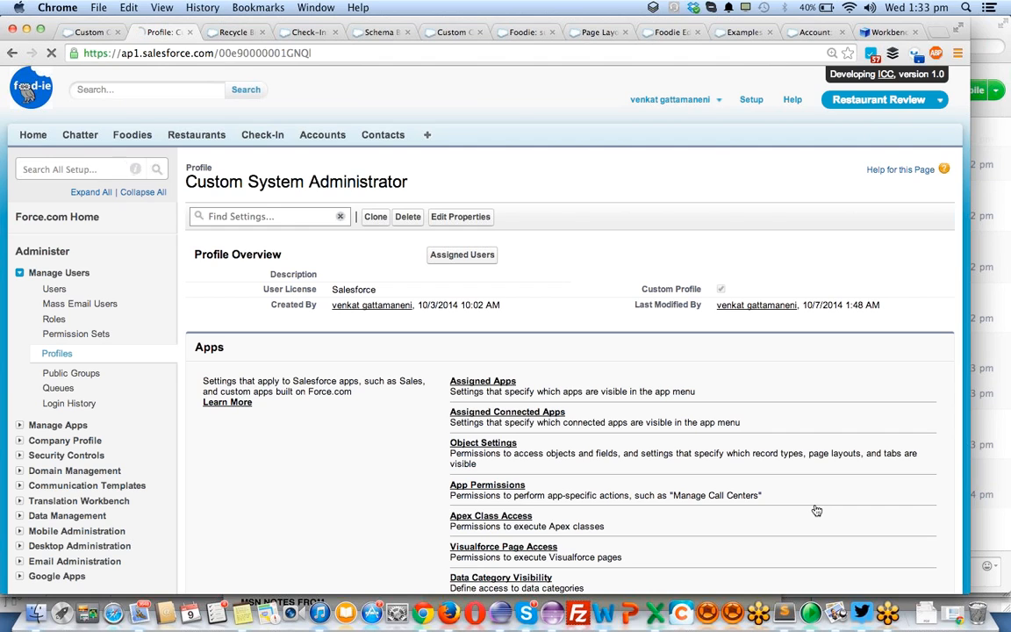
- Go to the profile's Object Settings, search the page for "res" and open the Restaurants object settings
left_click(505, 445)
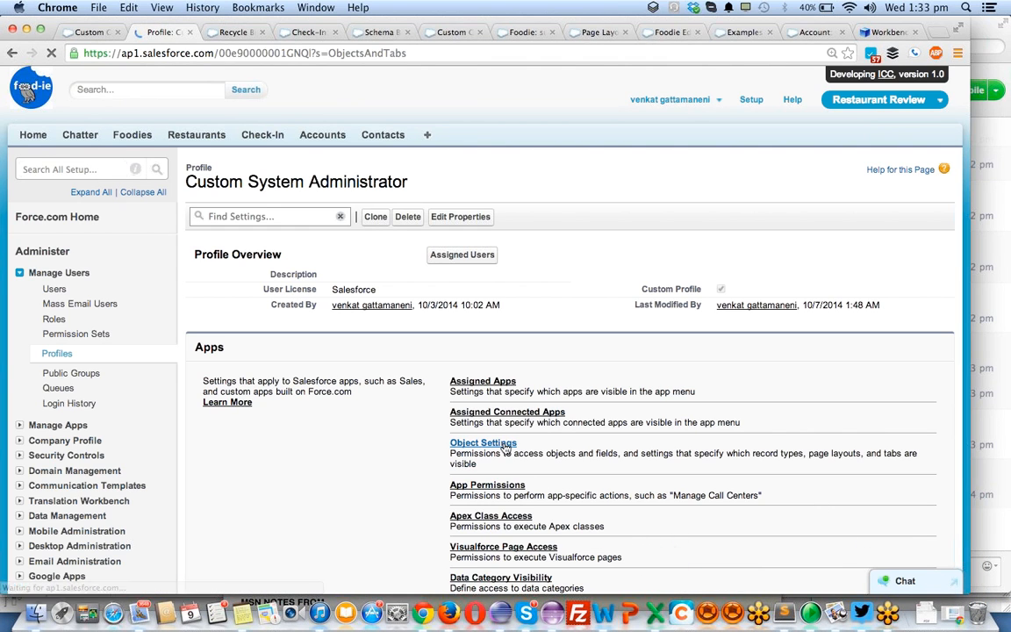
scroll(302, 347, "down", 3)
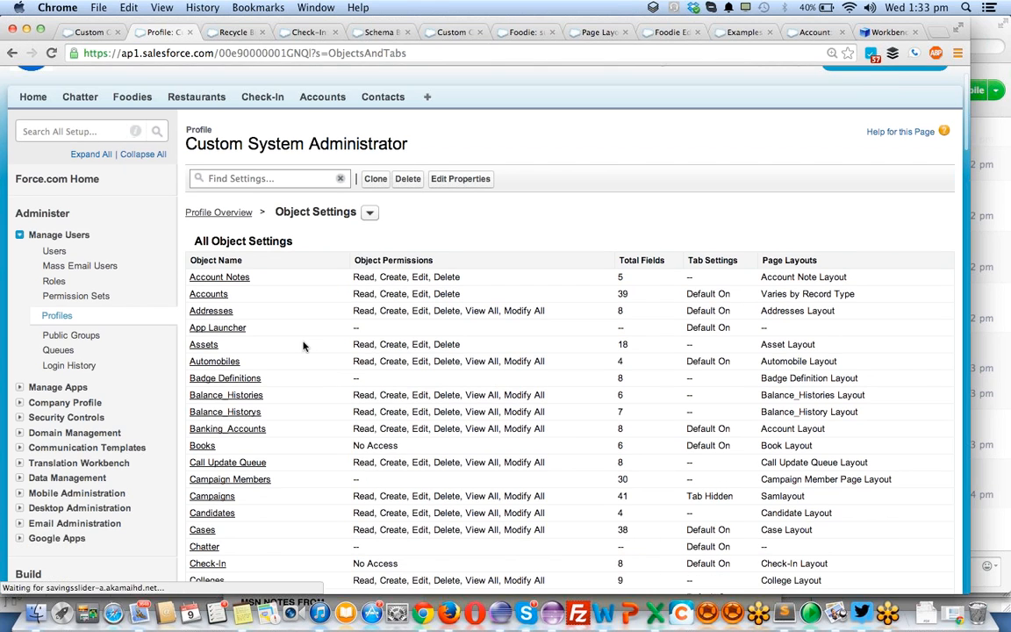
key("super+f")
type("res")
key("Return")
key("Return")
key("Return")
key("Return")
key("Return")
key("Return")
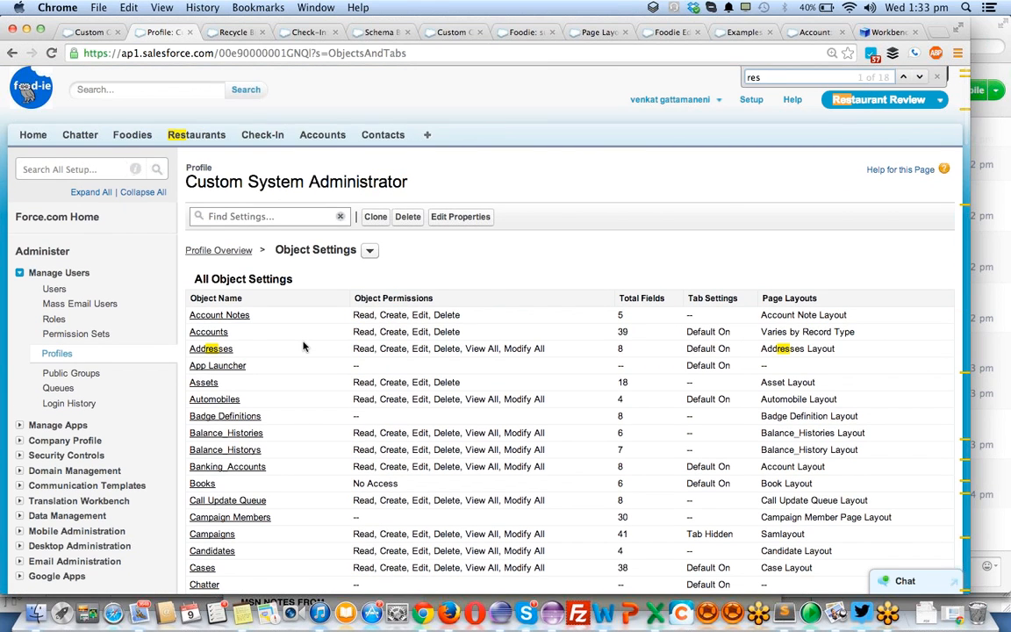
key("Return")
key("Return")
key("Return")
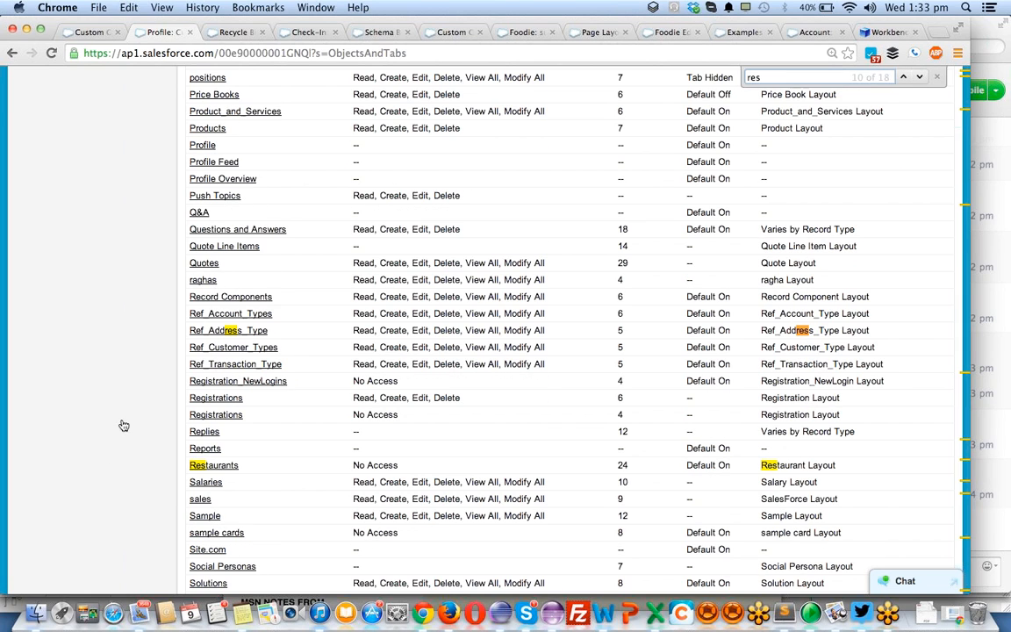
left_click(216, 468)
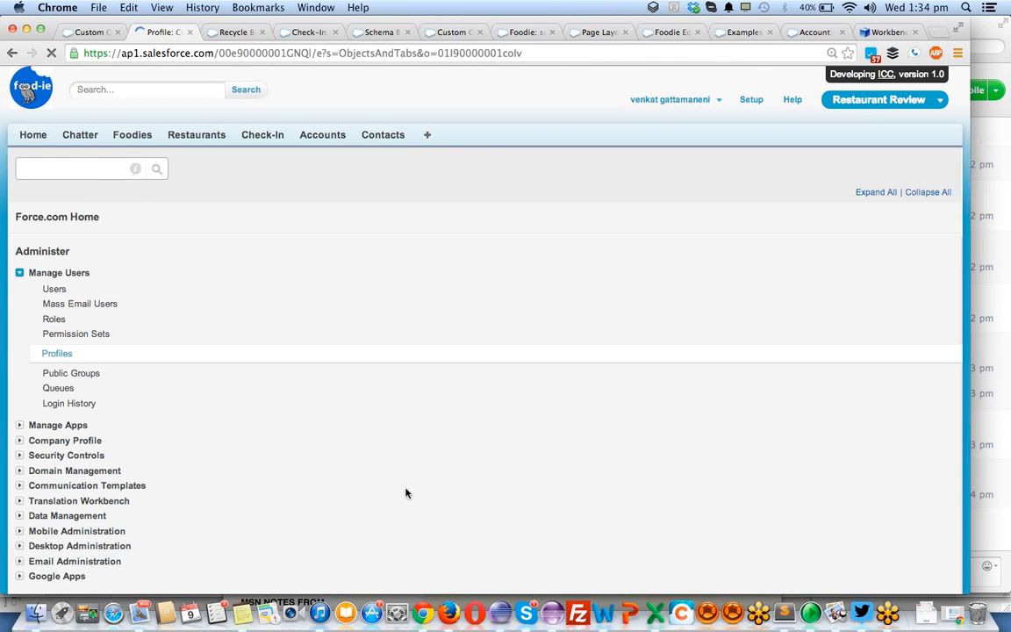
- Enable the Read, Create, Edit, Delete, View All and Modify All object permissions on Restaurants and save
scroll(400, 490, "down", 2)
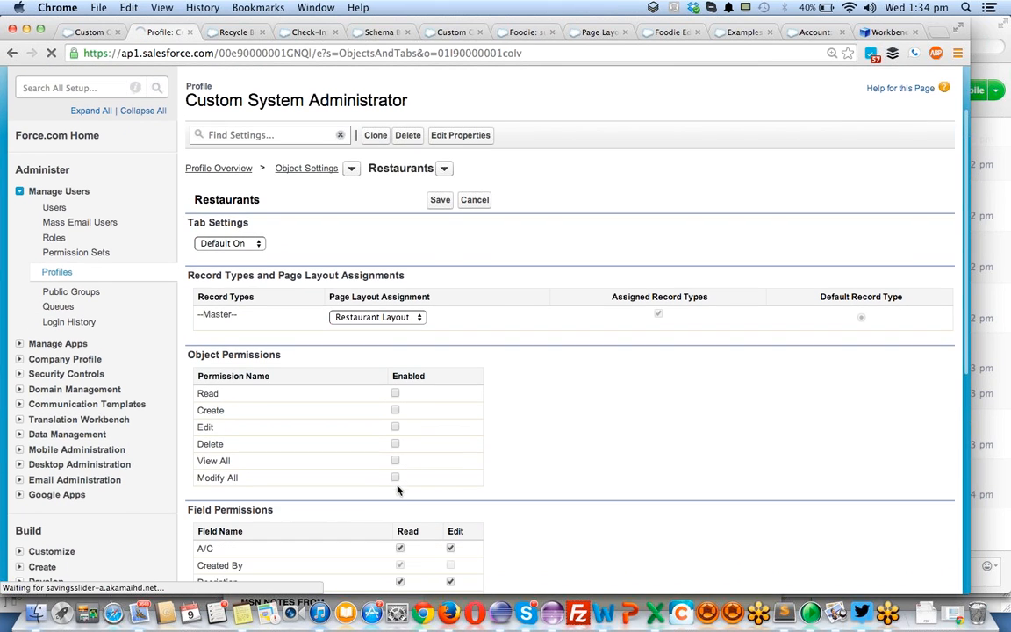
left_click(395, 478)
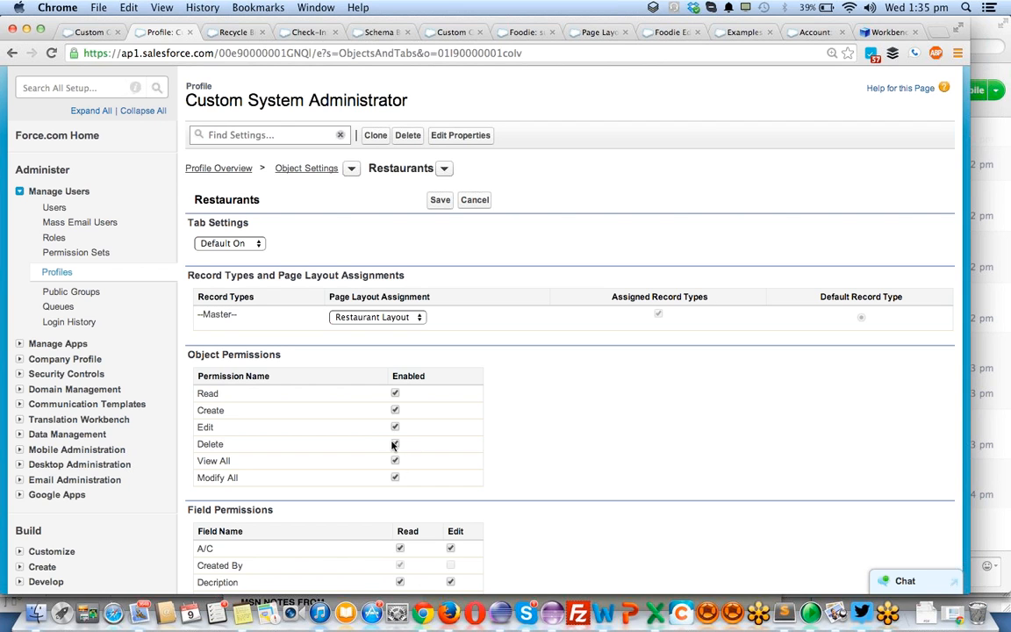
scroll(392, 446, "down", 5)
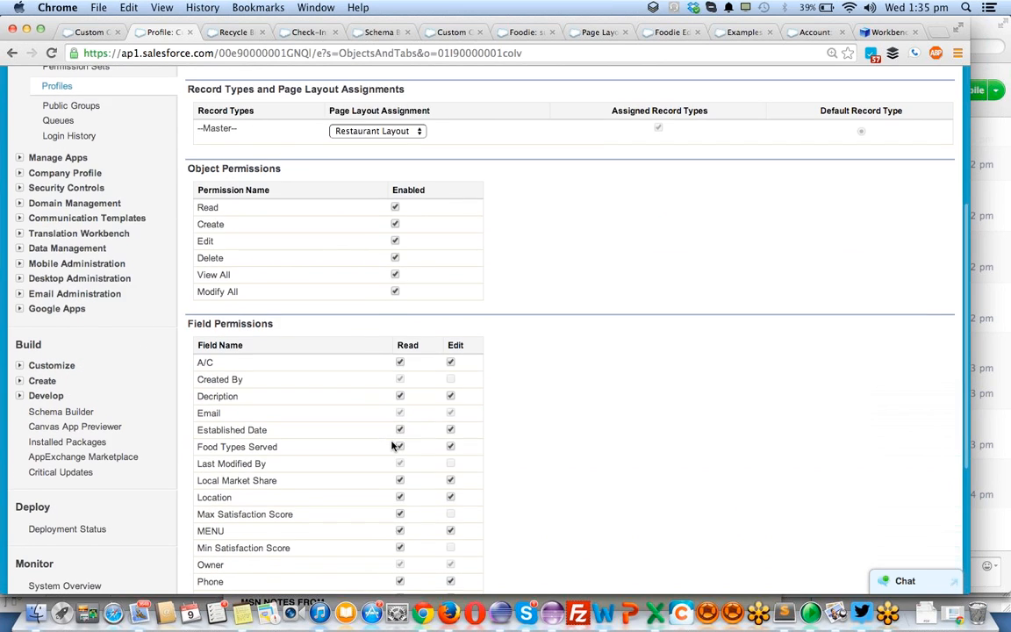
scroll(392, 445, "up", 7)
left_click(439, 280)
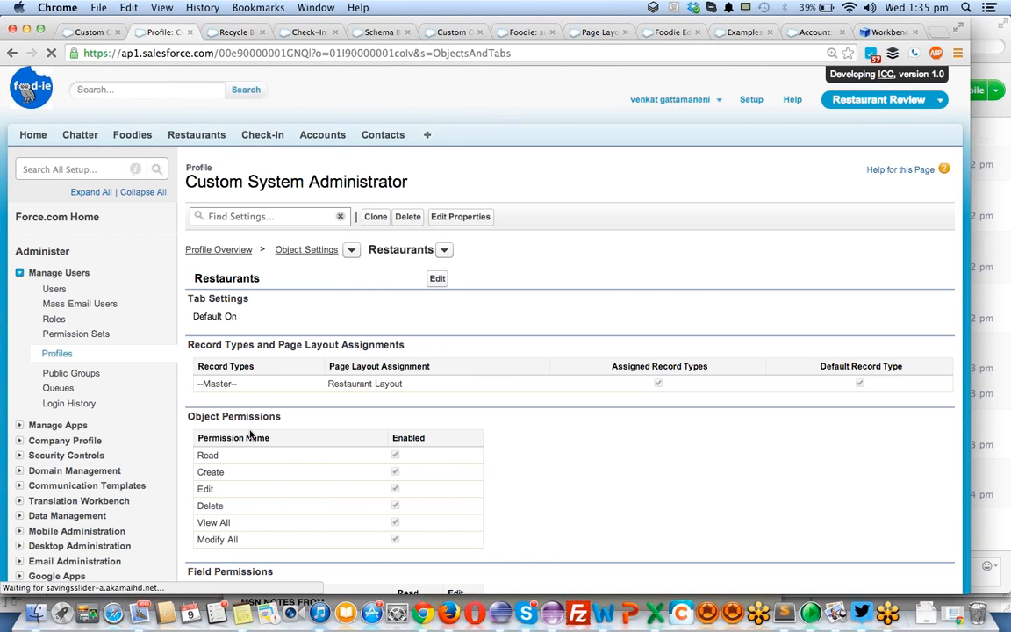
- Return to the profile's Object Settings, search the page for "check" and open the Check-In object settings
scroll(250, 433, "down", 2)
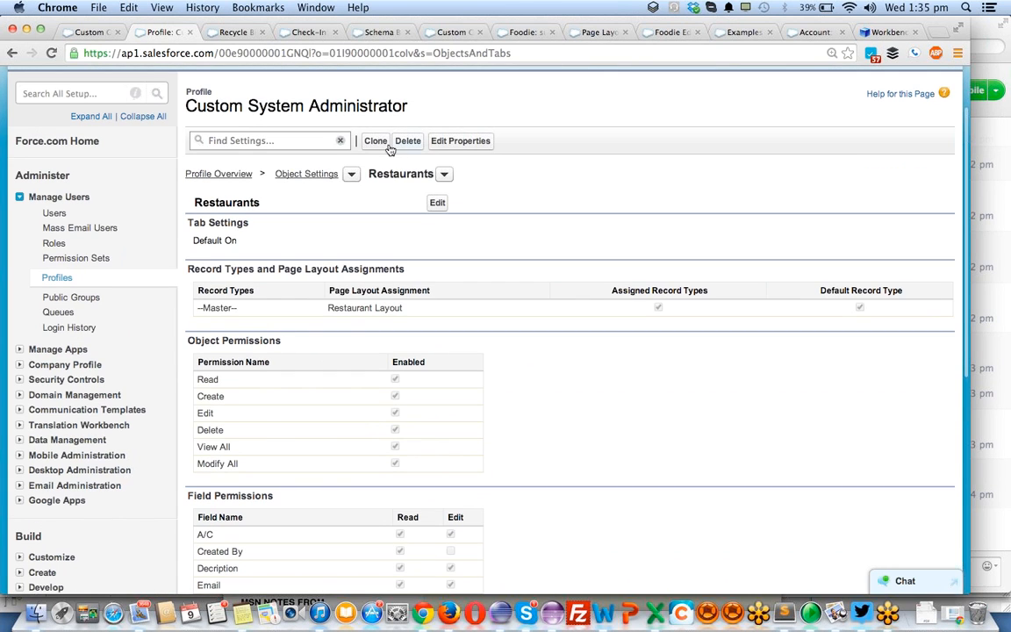
left_click(294, 175)
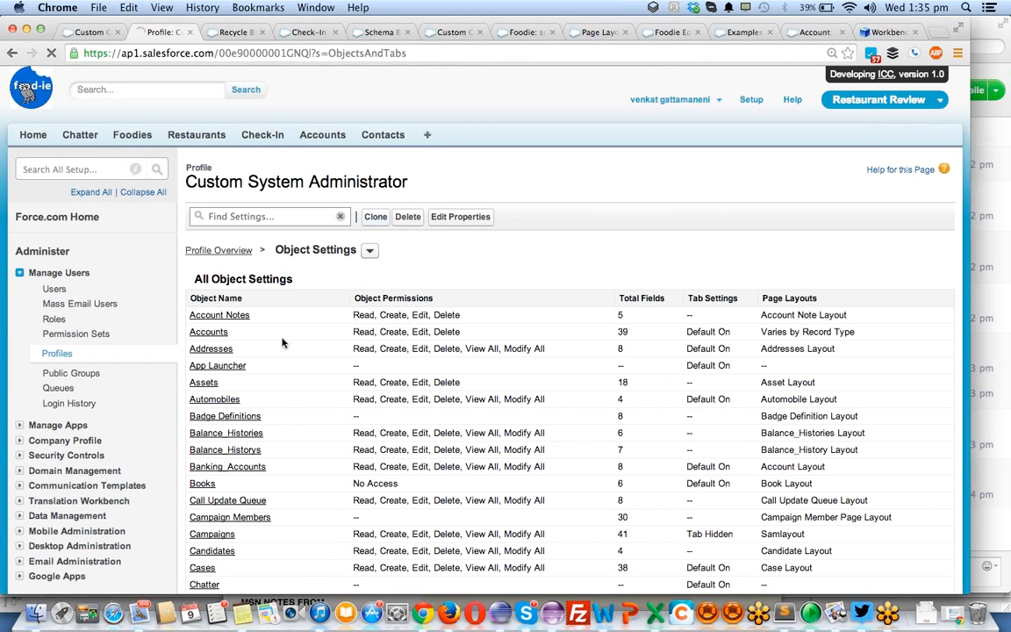
scroll(265, 354, "down", 2)
key("ctrl+f")
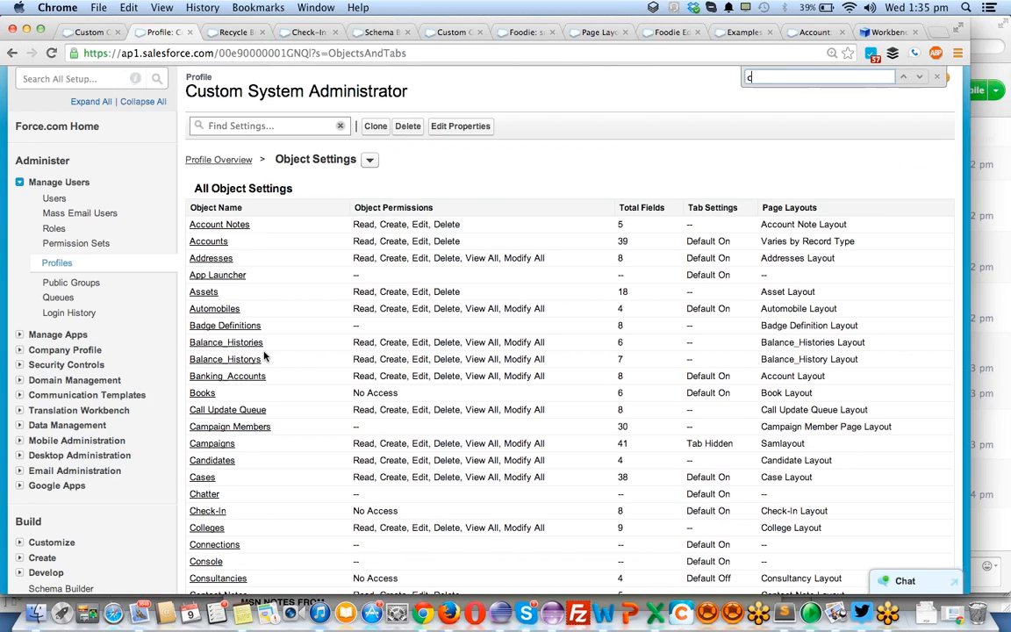
type("check")
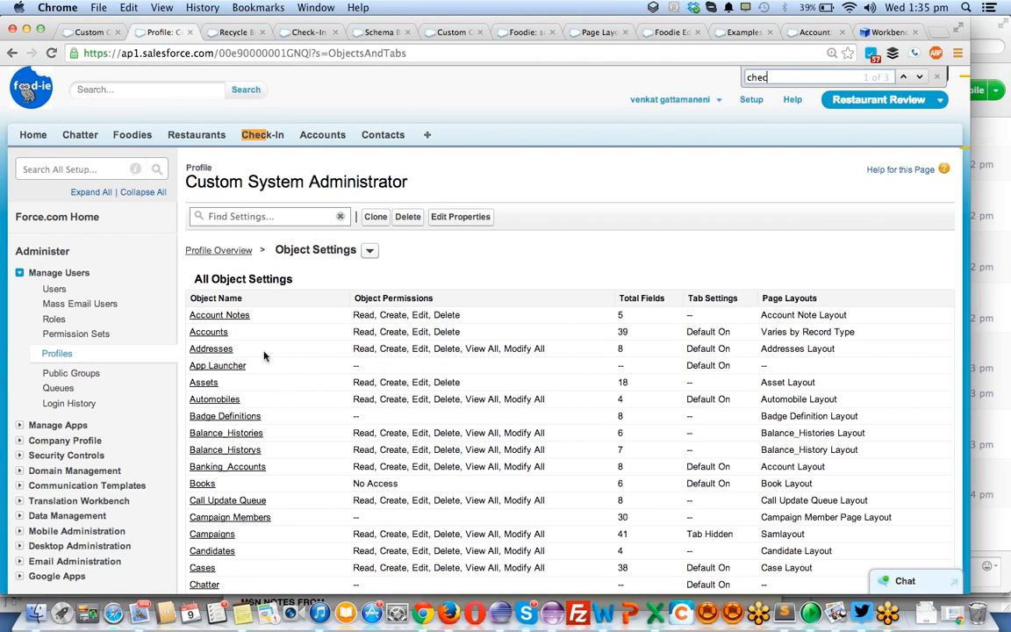
key("Return")
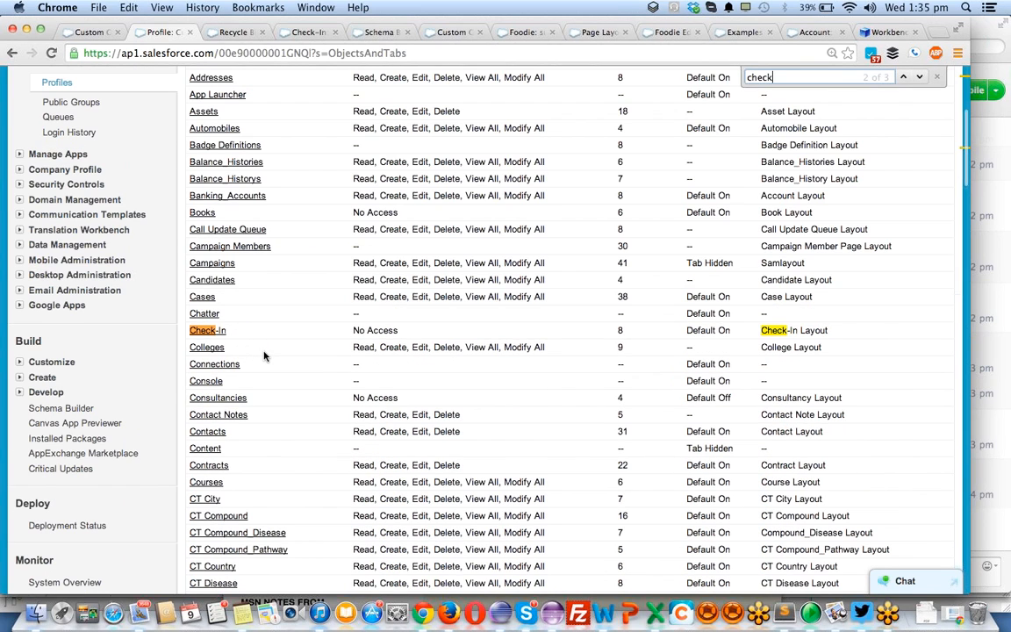
left_click(202, 333)
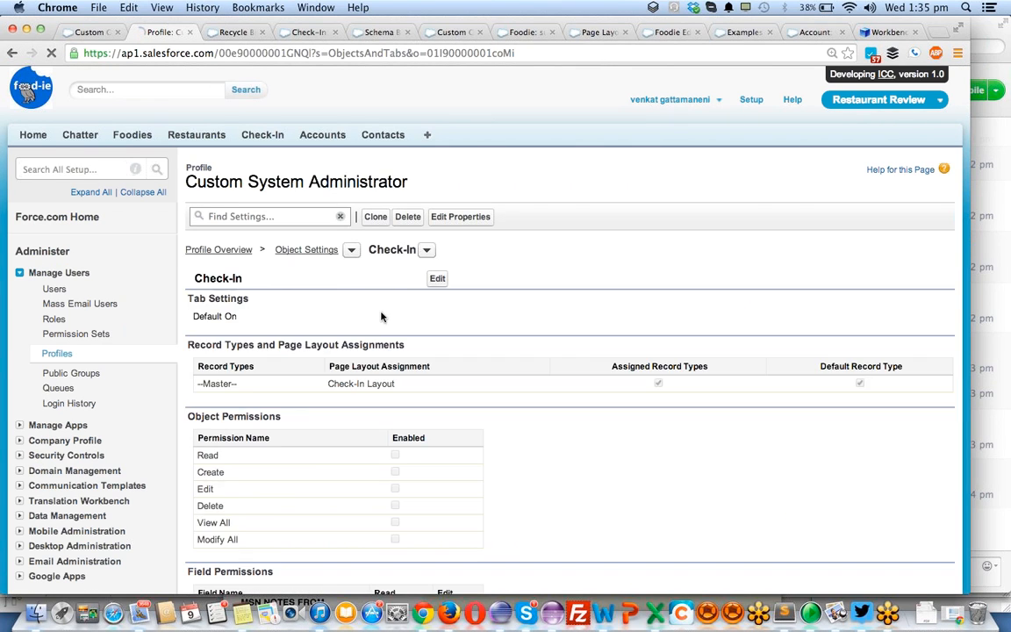
- Enable the Read and Create object permissions on Check-In and save
left_click(436, 280)
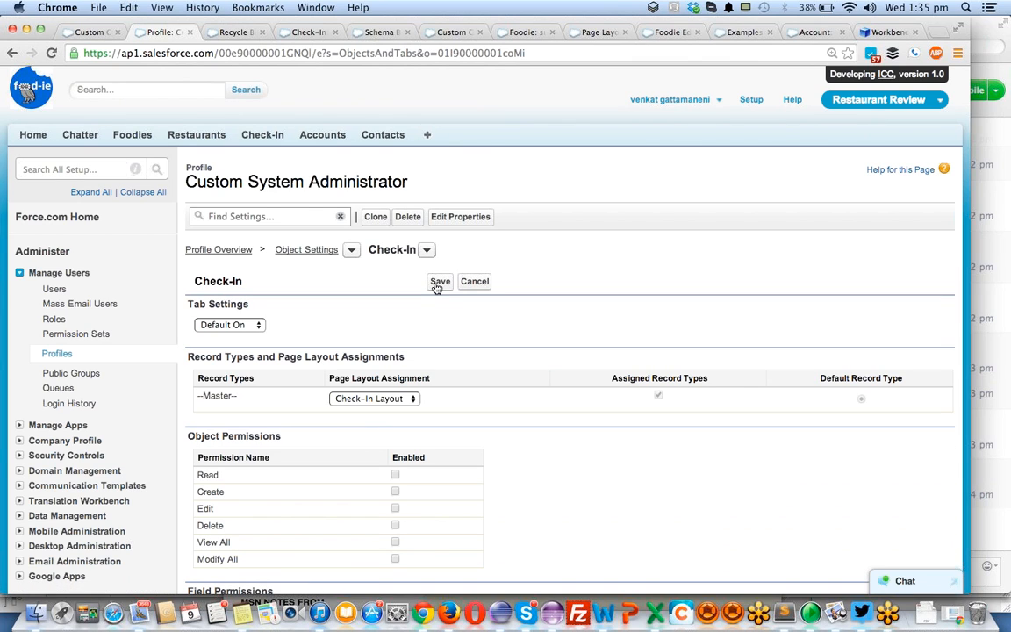
left_click(395, 474)
left_click(440, 284)
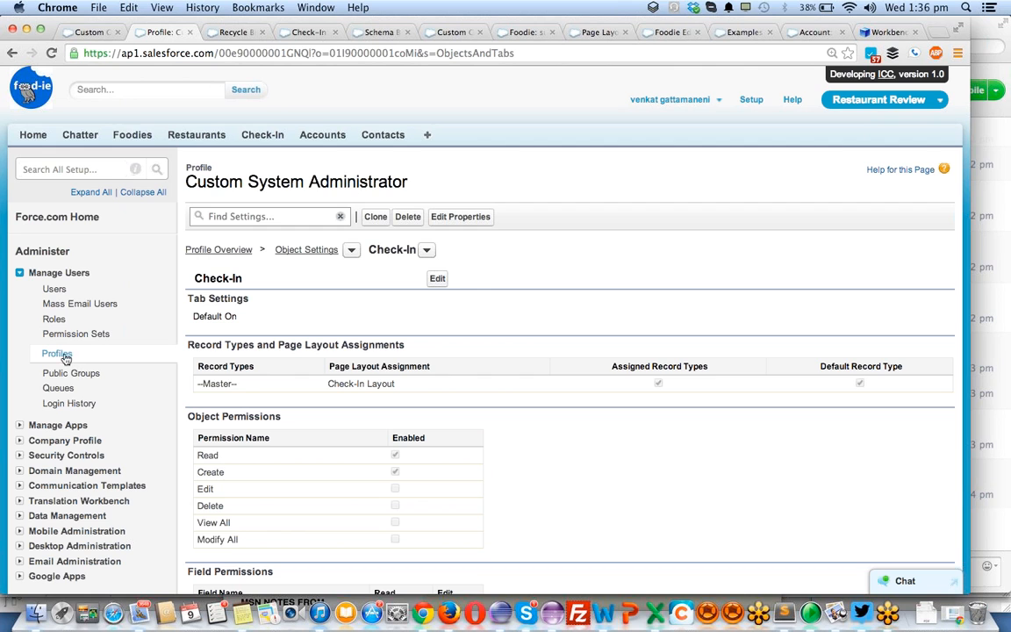
- From the Users list, log in as the user with the Custom System Administrator profile and open the All view of Restaurants
left_click(51, 289)
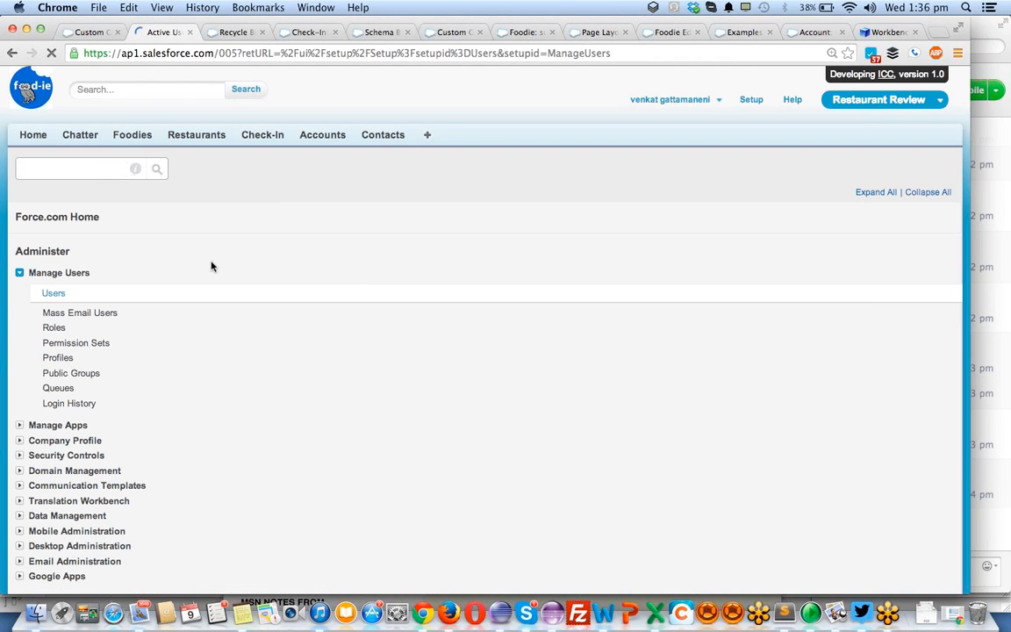
scroll(369, 397, "down", 5)
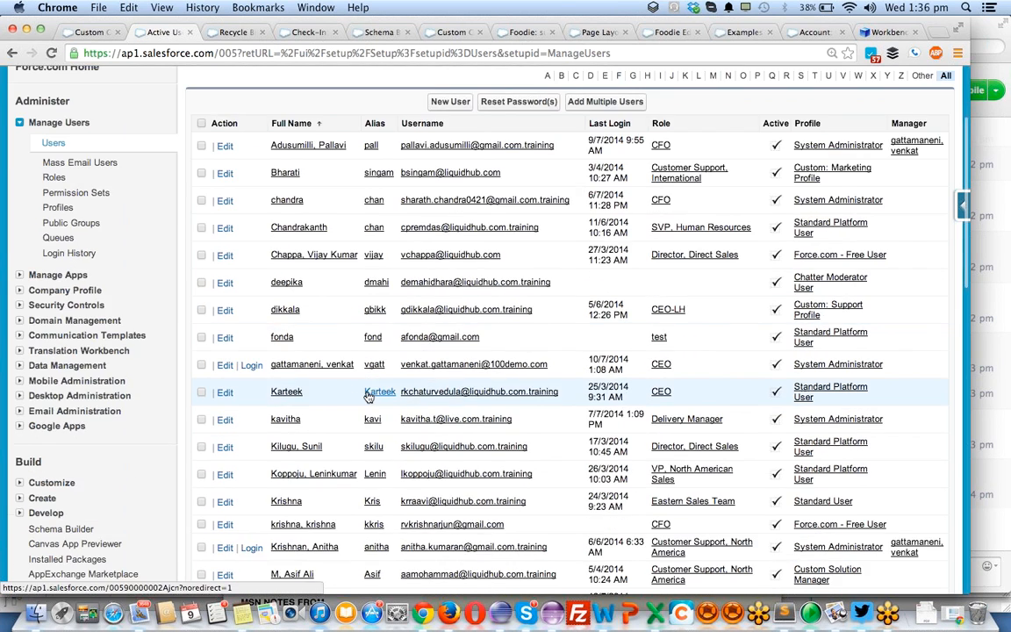
scroll(368, 397, "down", 6)
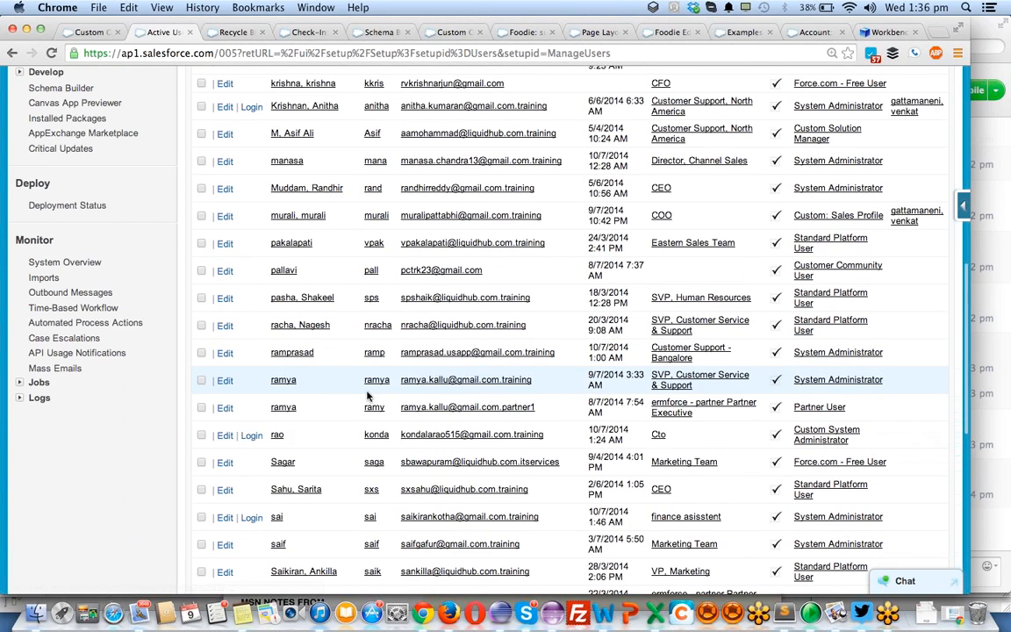
left_click(252, 437)
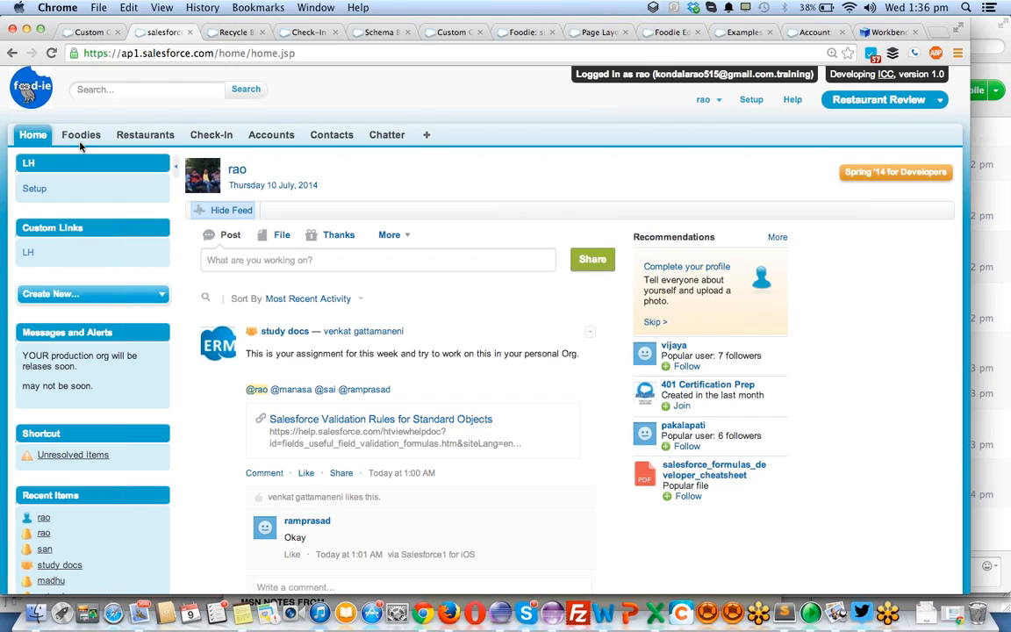
left_click(143, 136)
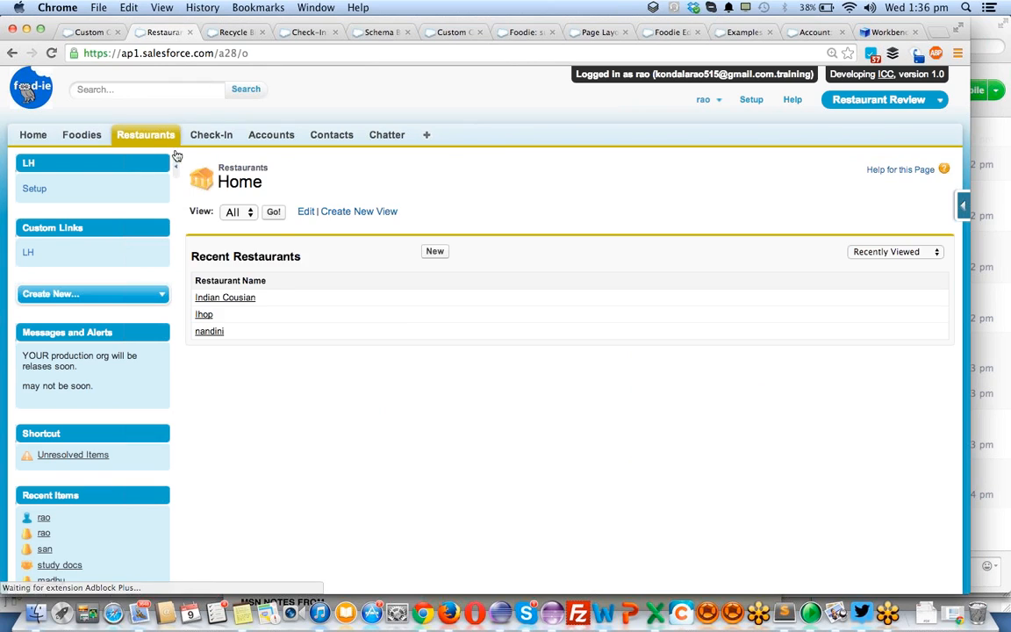
left_click(273, 213)
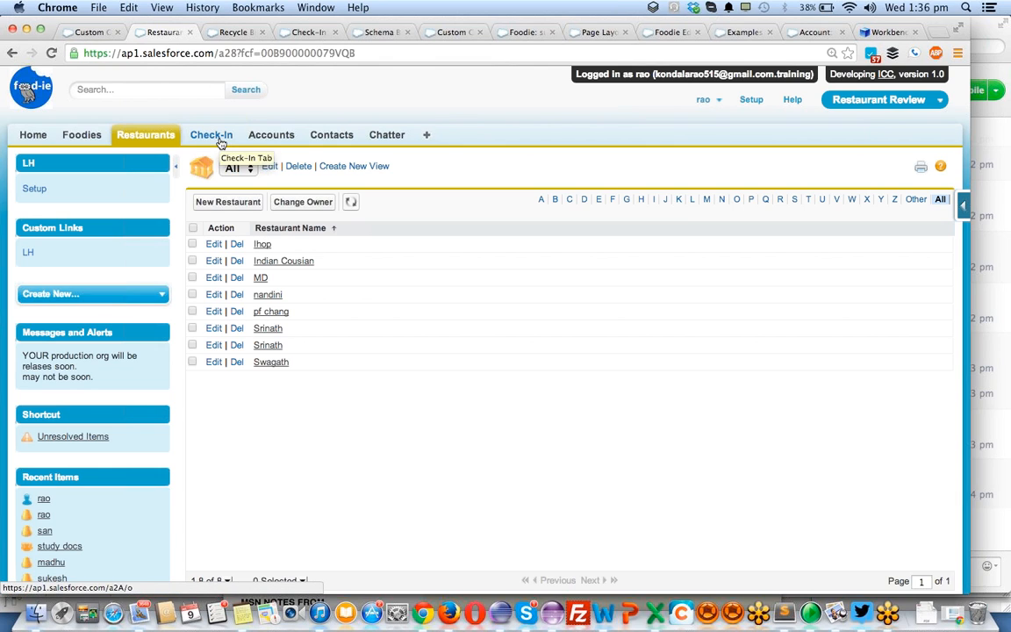
- Create a new Check-In, looking up a recently viewed foodie for Foodie and nandini for Restaurant
left_click(211, 135)
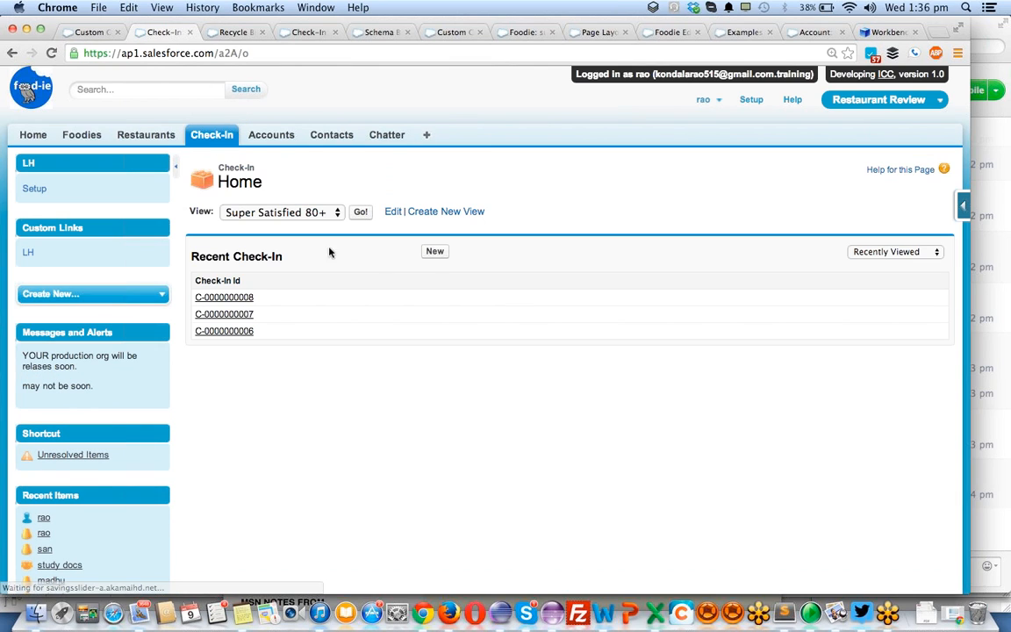
left_click(436, 252)
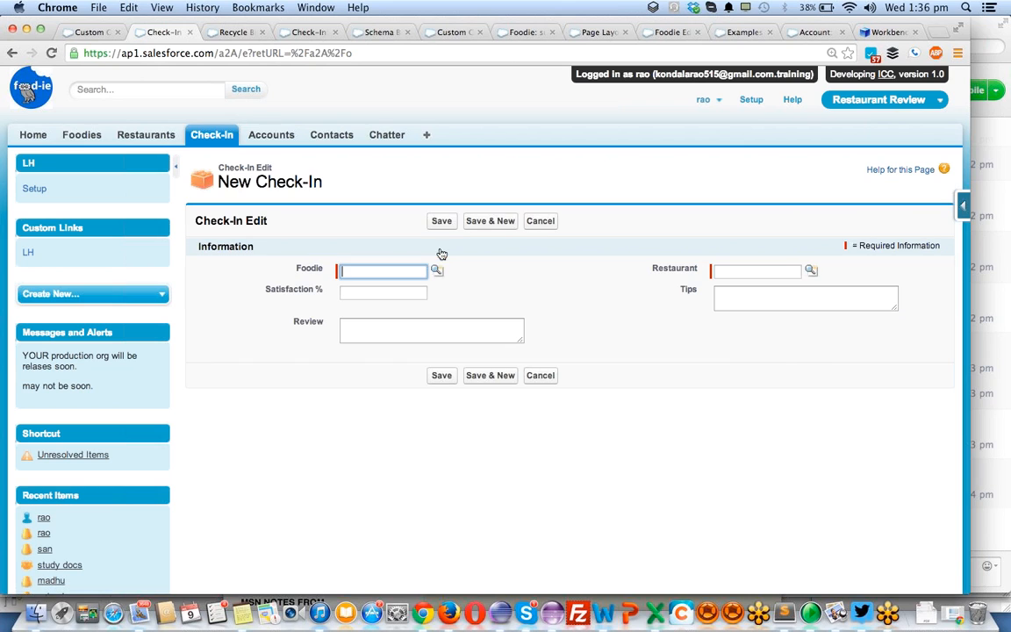
left_click(436, 271)
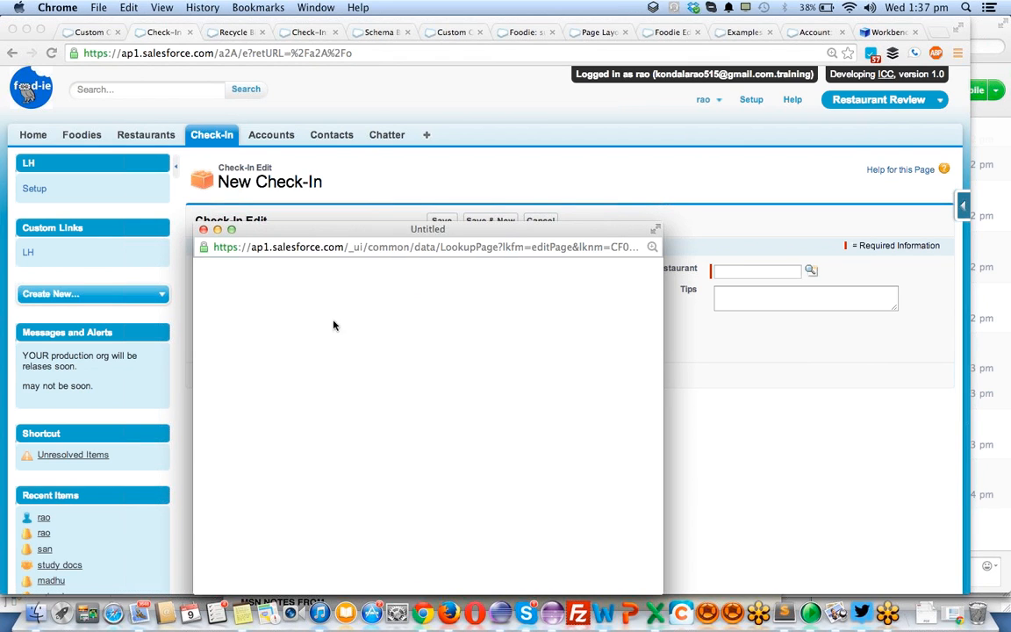
left_click(217, 432)
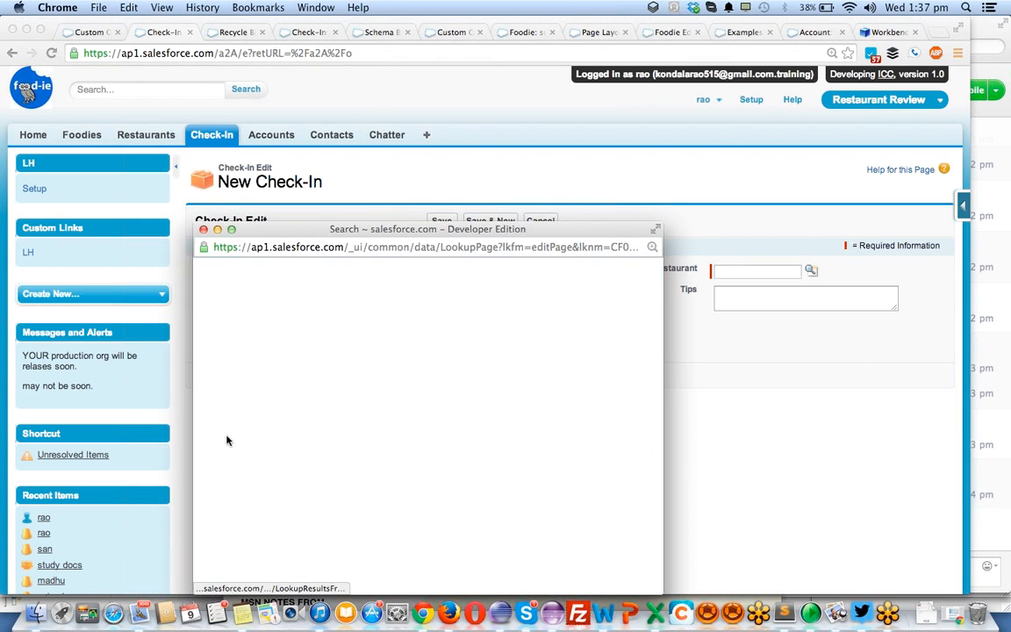
left_click(811, 271)
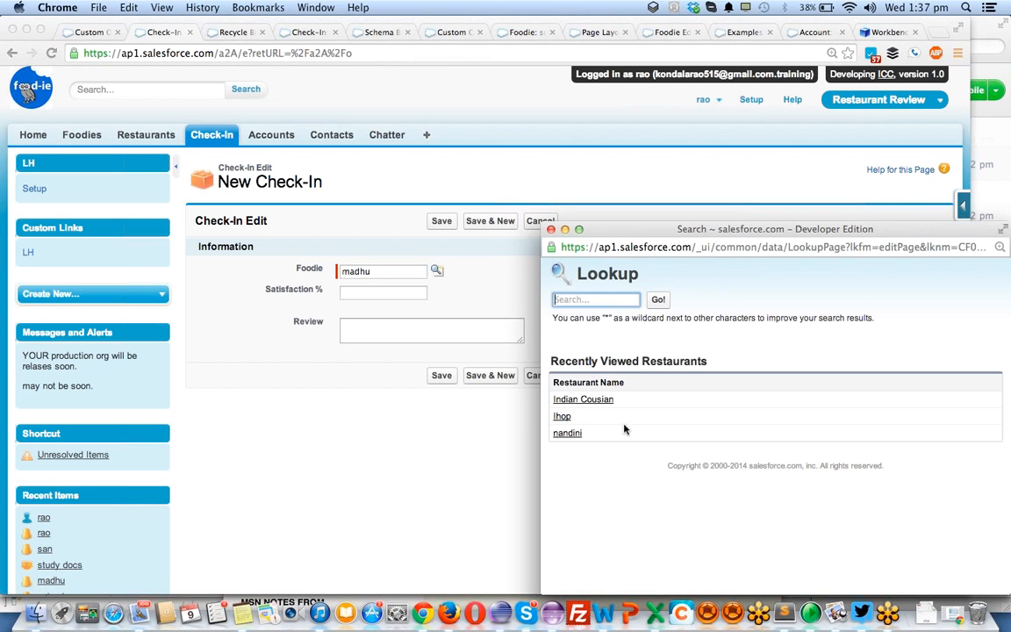
left_click(566, 433)
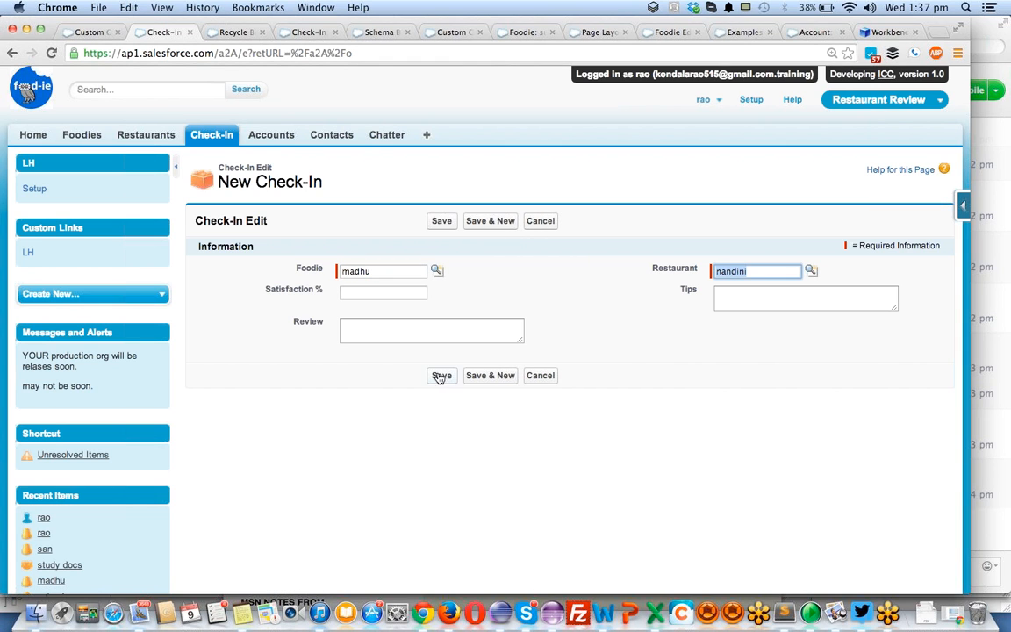
- Set the check-in's Satisfaction % to 89, enter "starters are good here" as Tips, and save the record
left_click(383, 293)
type("89")
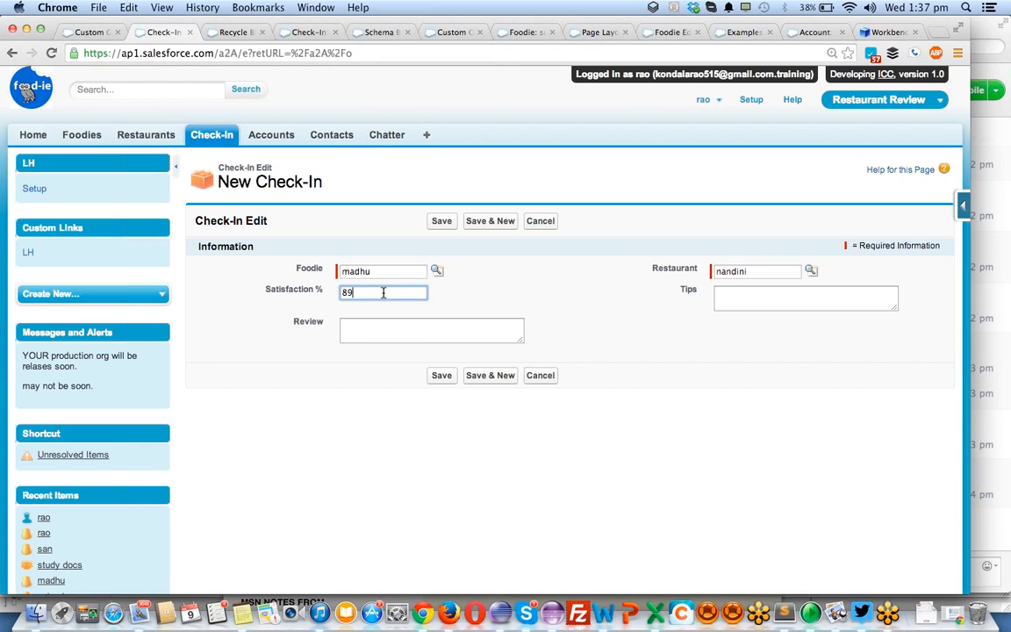
left_click(737, 302)
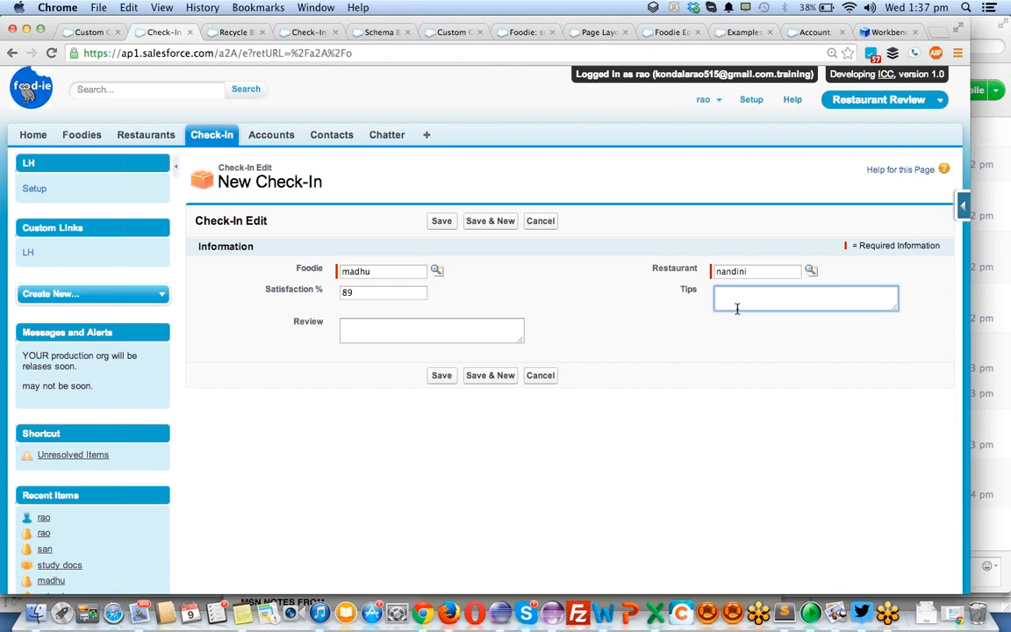
type("starters are good here")
left_click(439, 377)
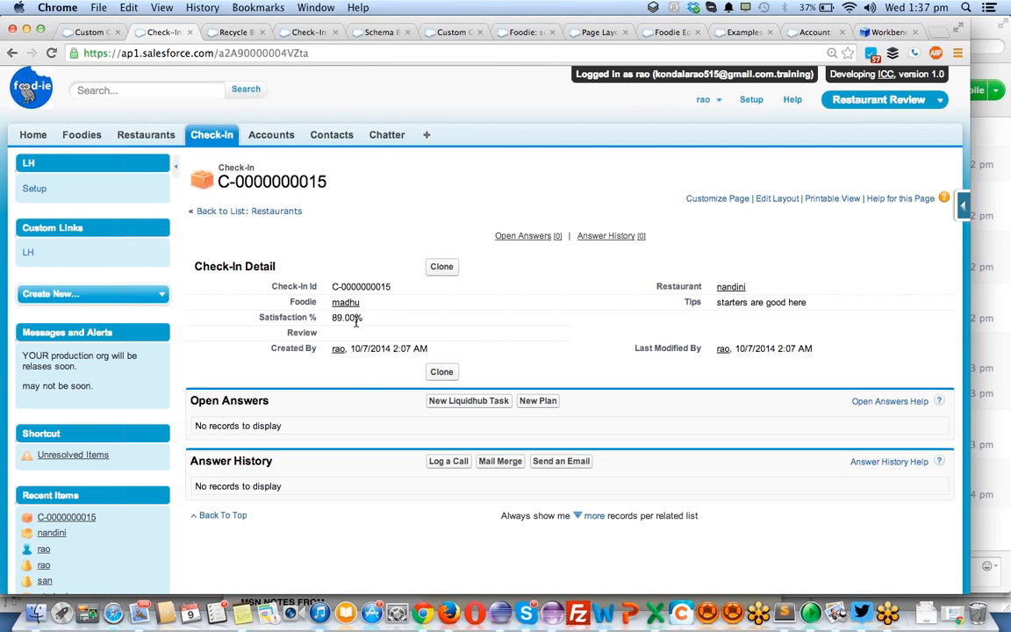
- Start cloning the saved check-in record
left_click(440, 267)
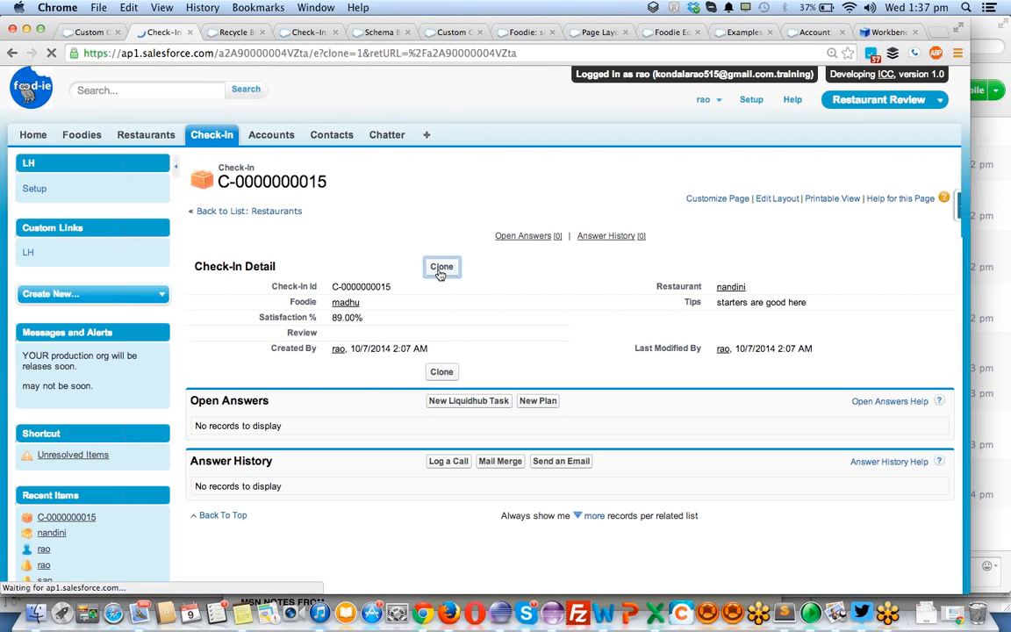
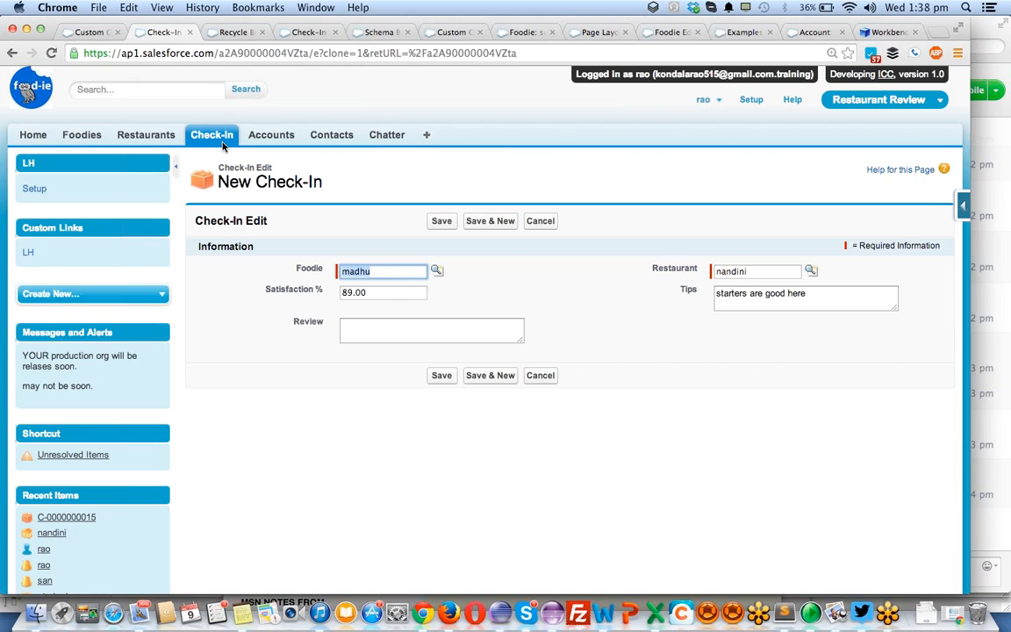
- Try to save the cloned check-in with 23 appended to the Foodie name
left_click(390, 272)
type("23")
left_click(442, 377)
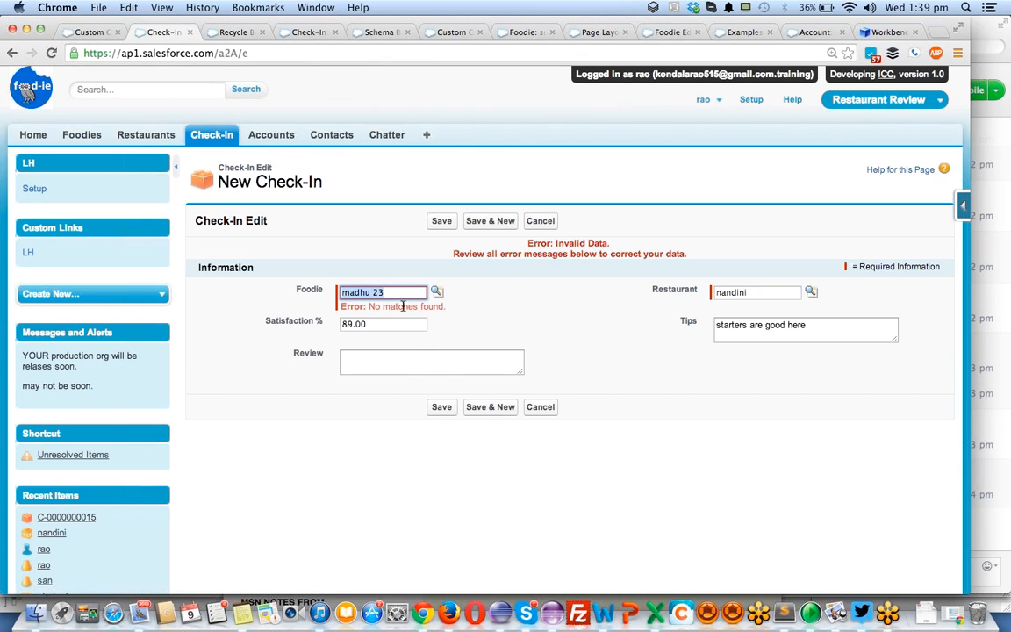
- Remove the appended 23 from the Foodie name and save the cloned check-in
left_click(399, 295)
key("BackSpace")
key("BackSpace")
key("BackSpace")
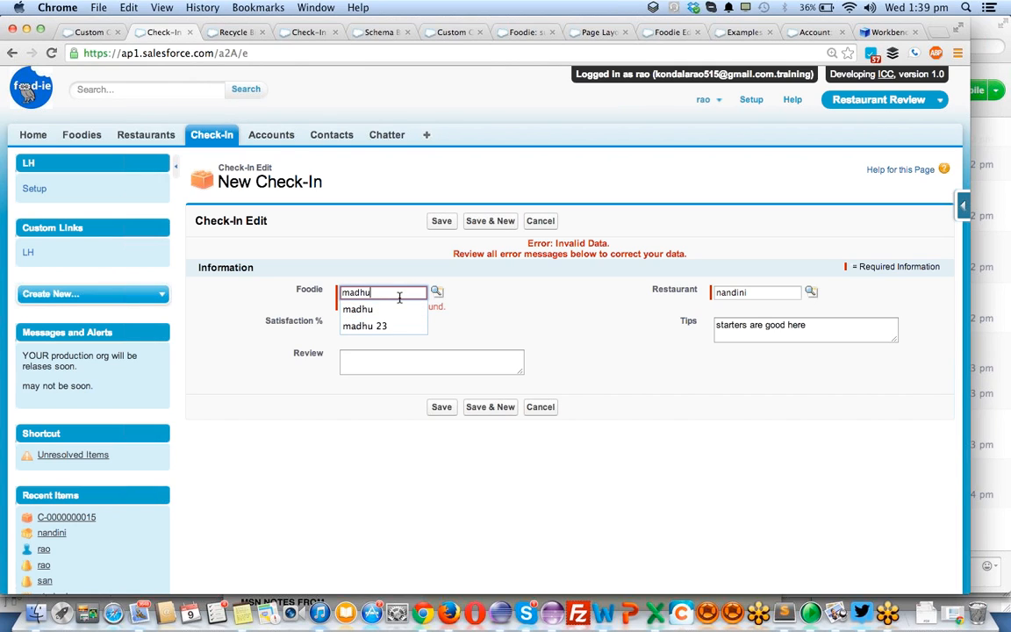
left_click(443, 407)
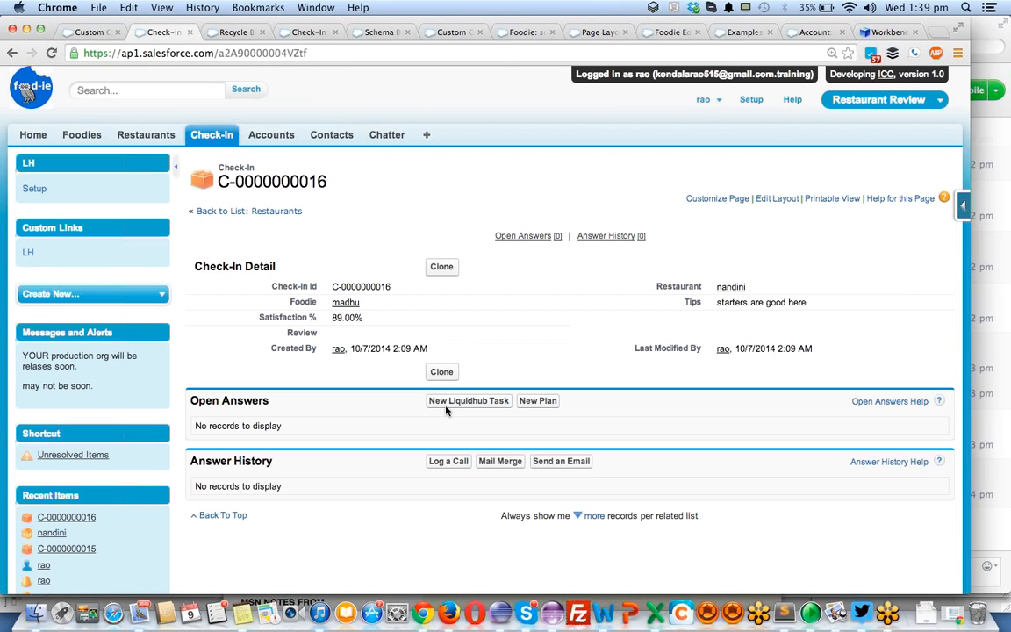
- Clone the saved check-in again, replace its Foodie with a different one from an unfiltered lookup, and save the record
left_click(443, 267)
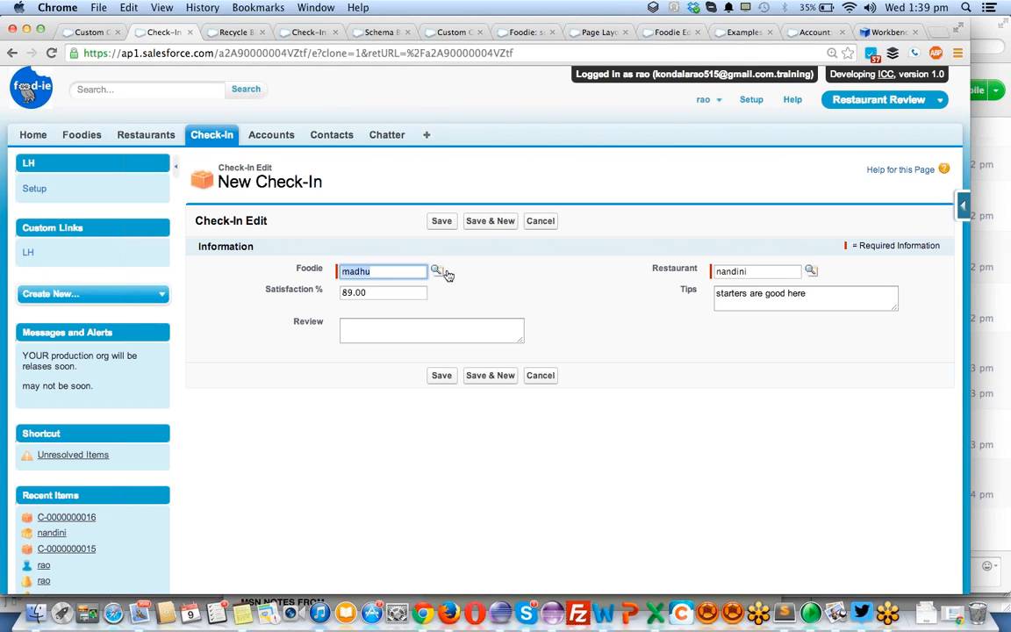
left_click(438, 273)
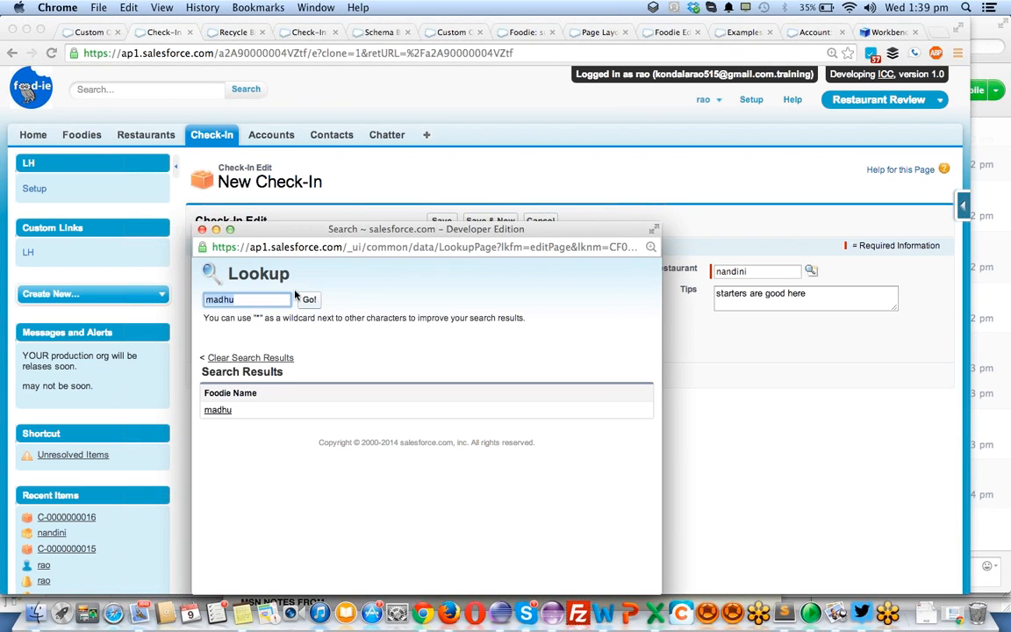
key("BackSpace")
key("BackSpace")
key("BackSpace")
key("BackSpace")
key("BackSpace")
left_click(309, 299)
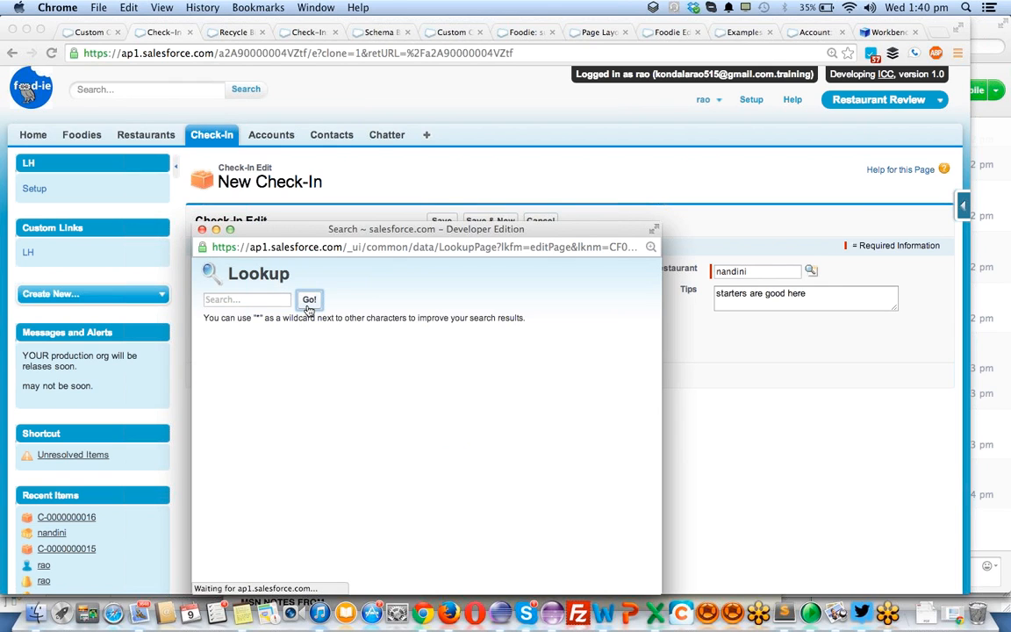
left_click(218, 484)
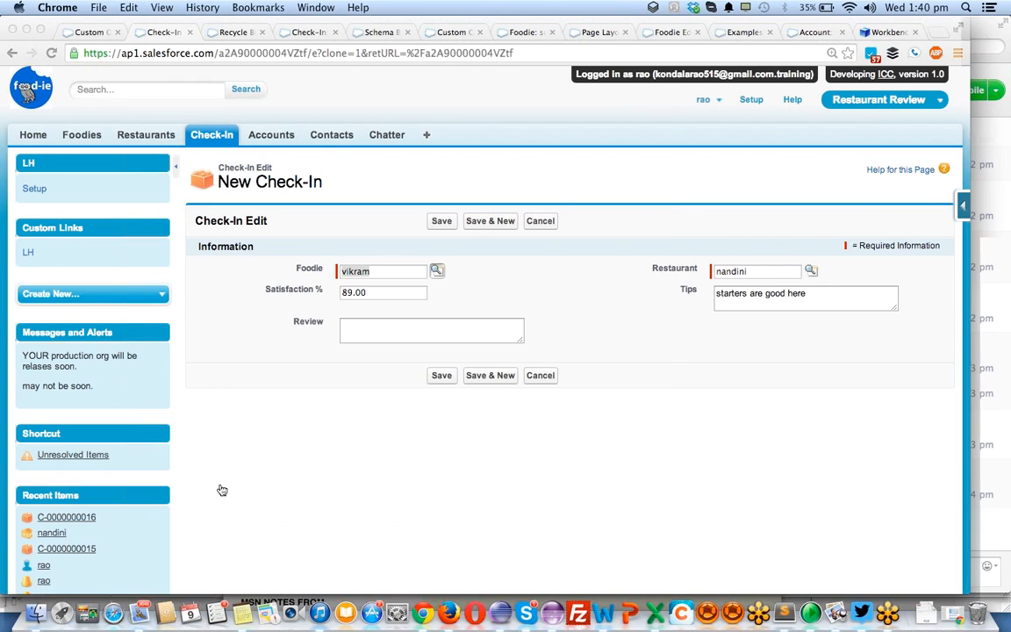
left_click(441, 376)
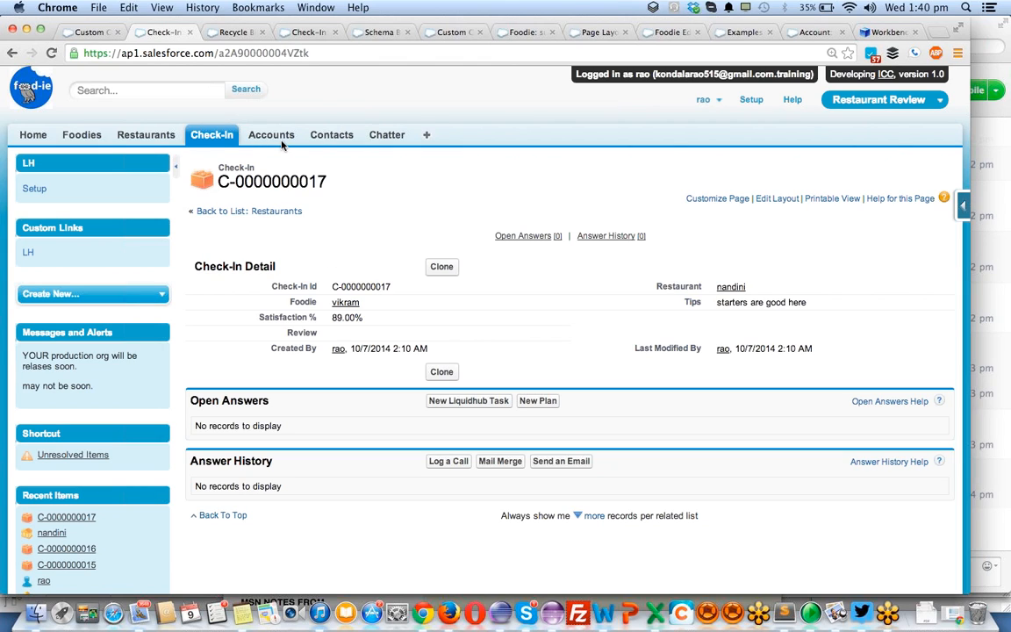
- Start a new Check-In and fill Foodie by searching the lookup for "man" and picking the matching foodie
left_click(207, 132)
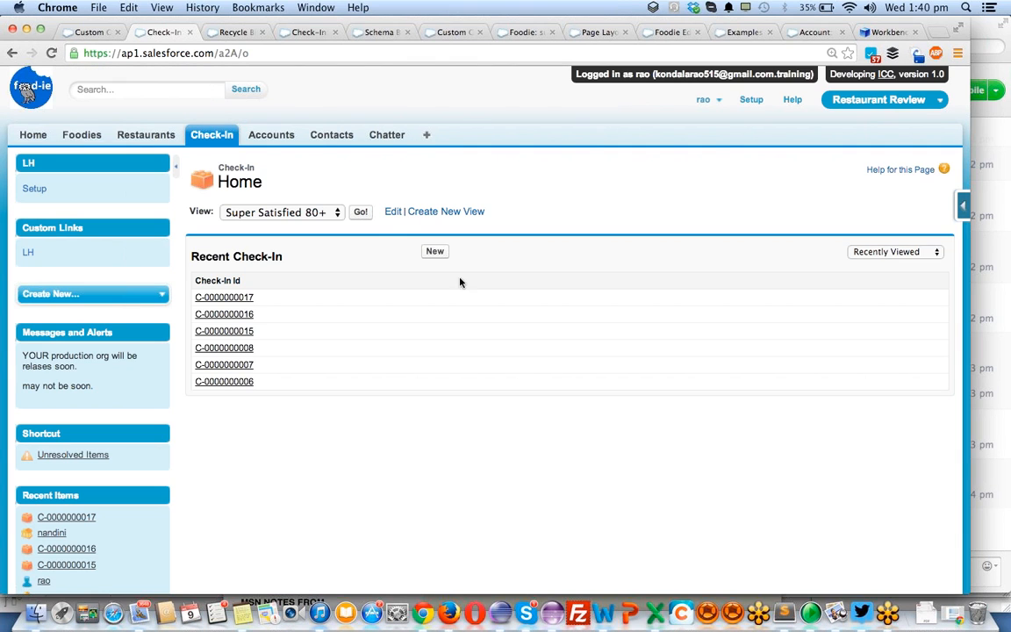
left_click(435, 250)
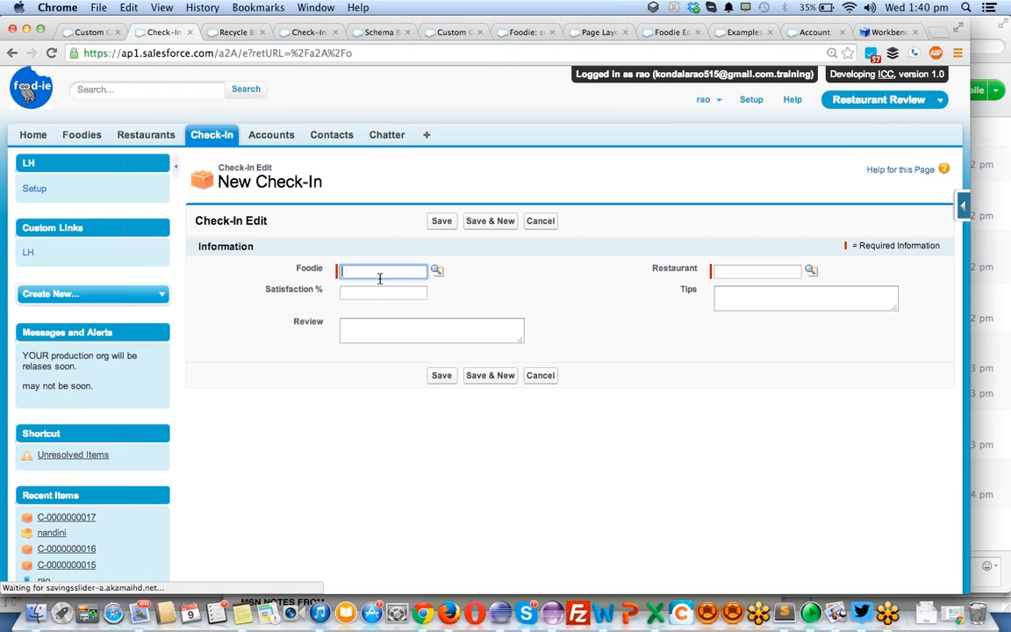
left_click(381, 271)
left_click(438, 274)
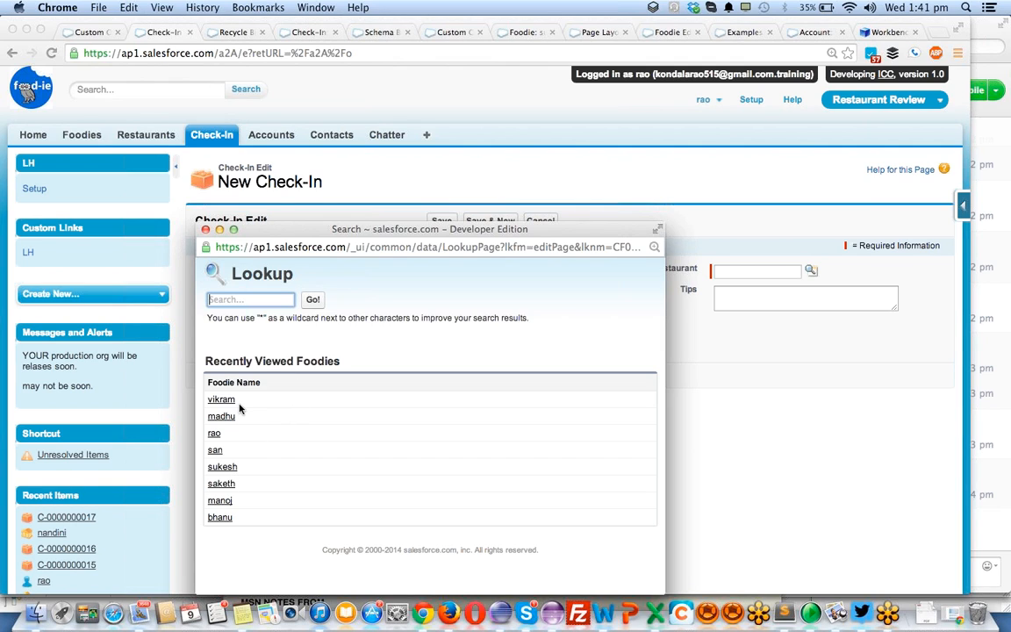
left_click(273, 301)
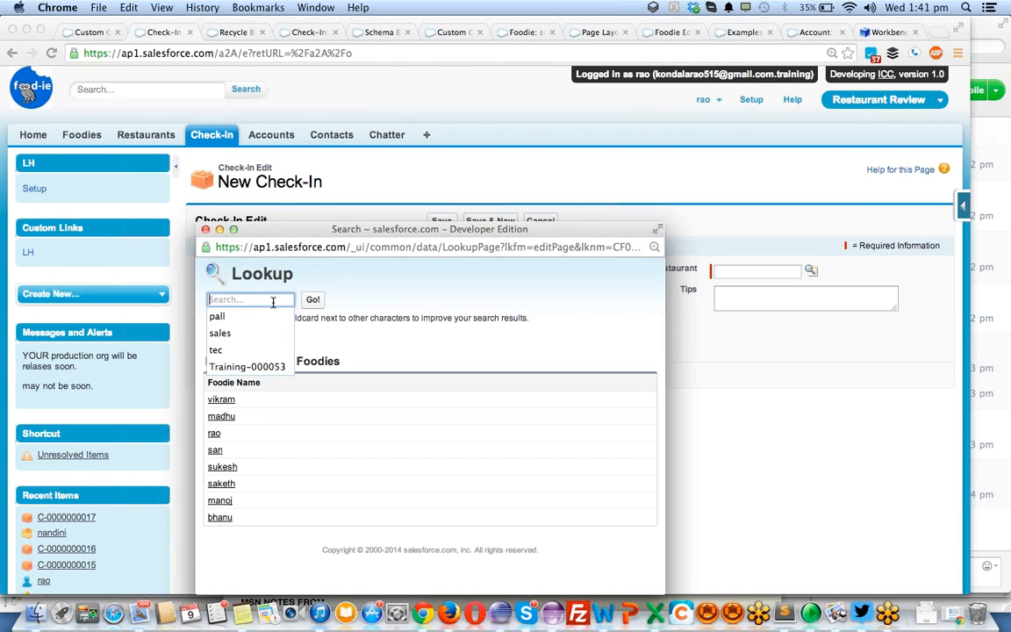
type("man")
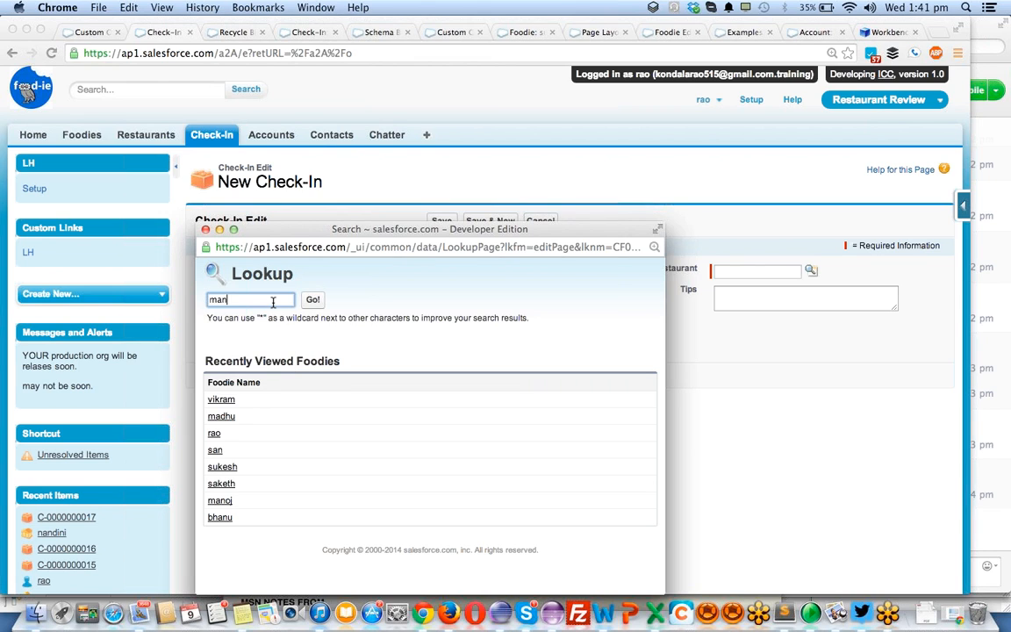
key("Return")
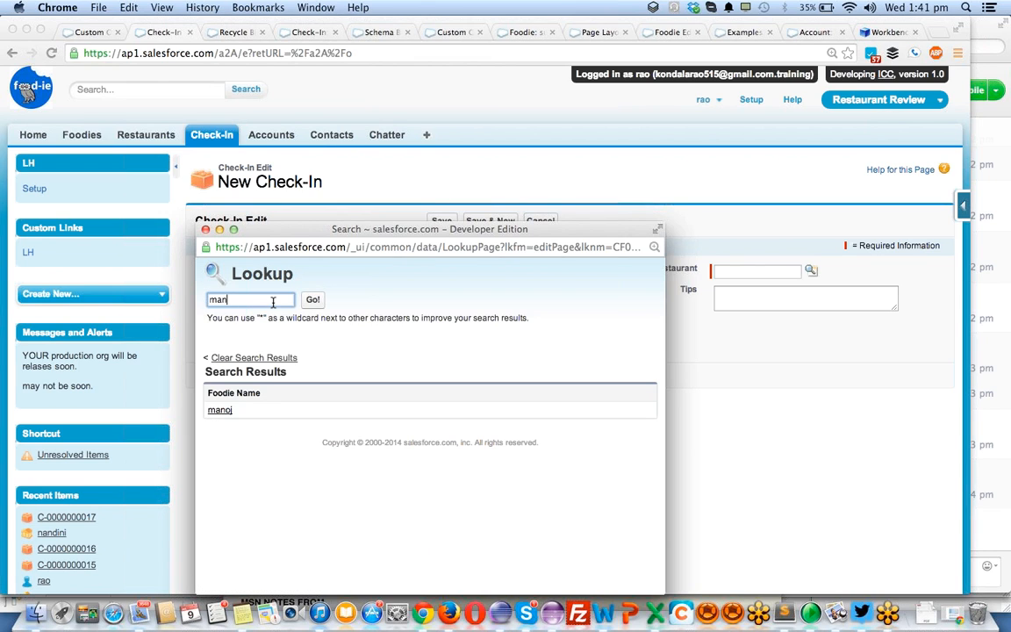
left_click(222, 410)
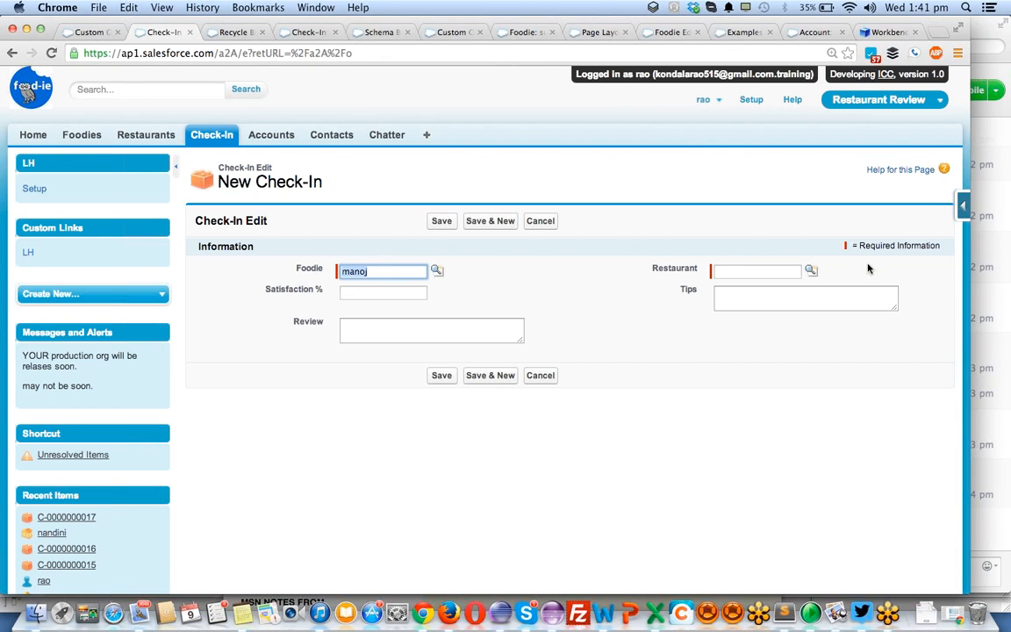
- Look up Ihop as the Restaurant and save the new check-in
left_click(811, 273)
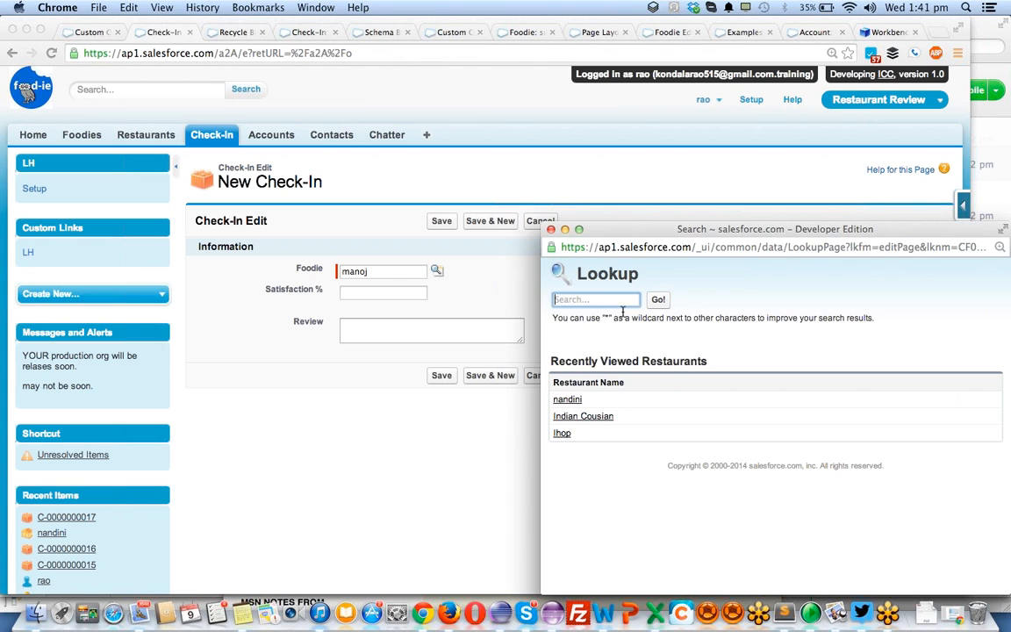
left_click(652, 303)
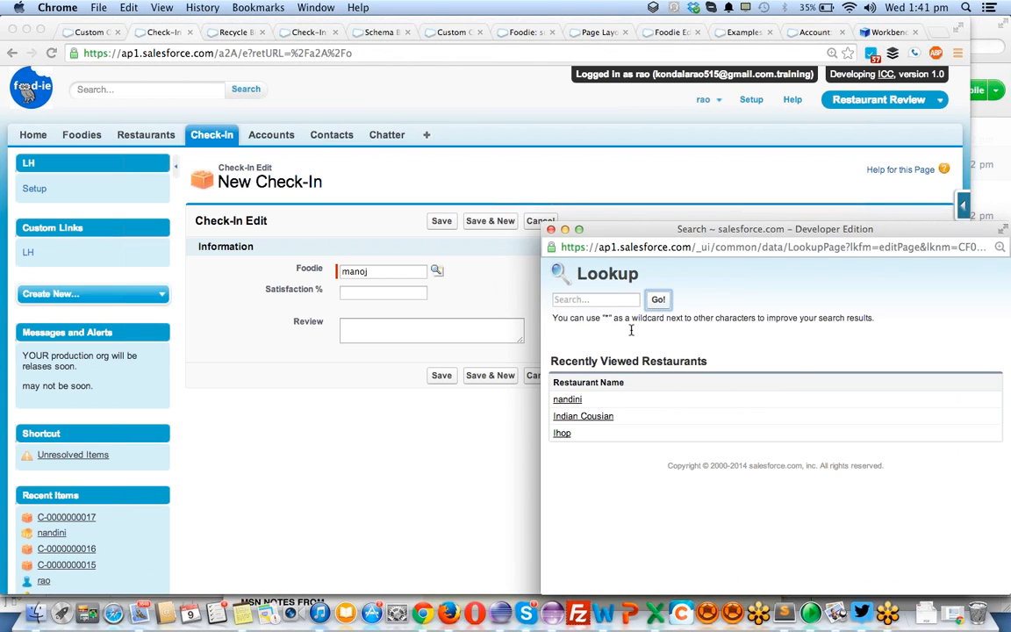
left_click(562, 433)
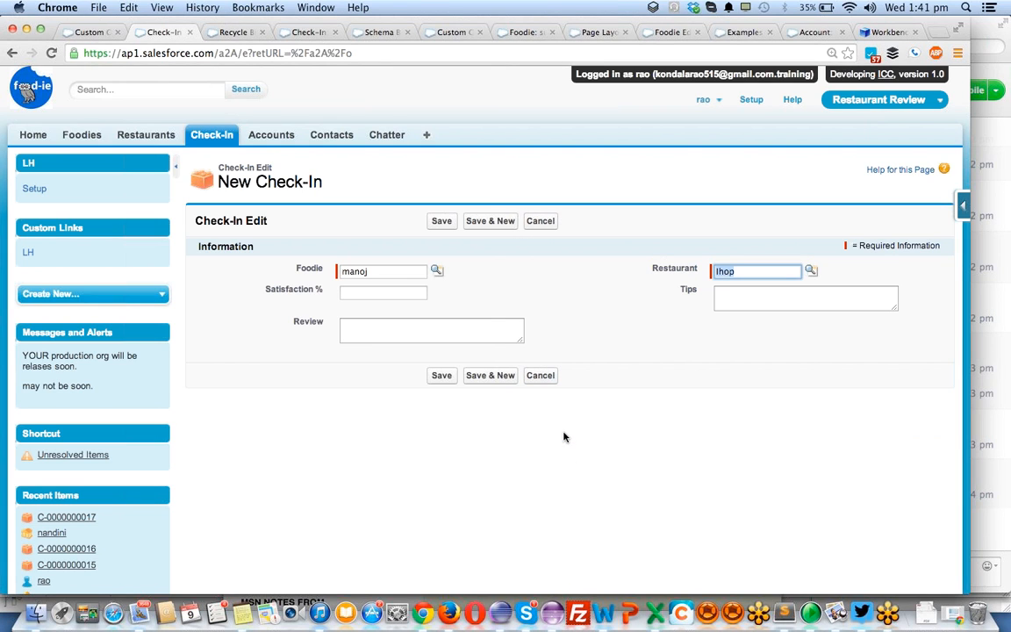
left_click(442, 377)
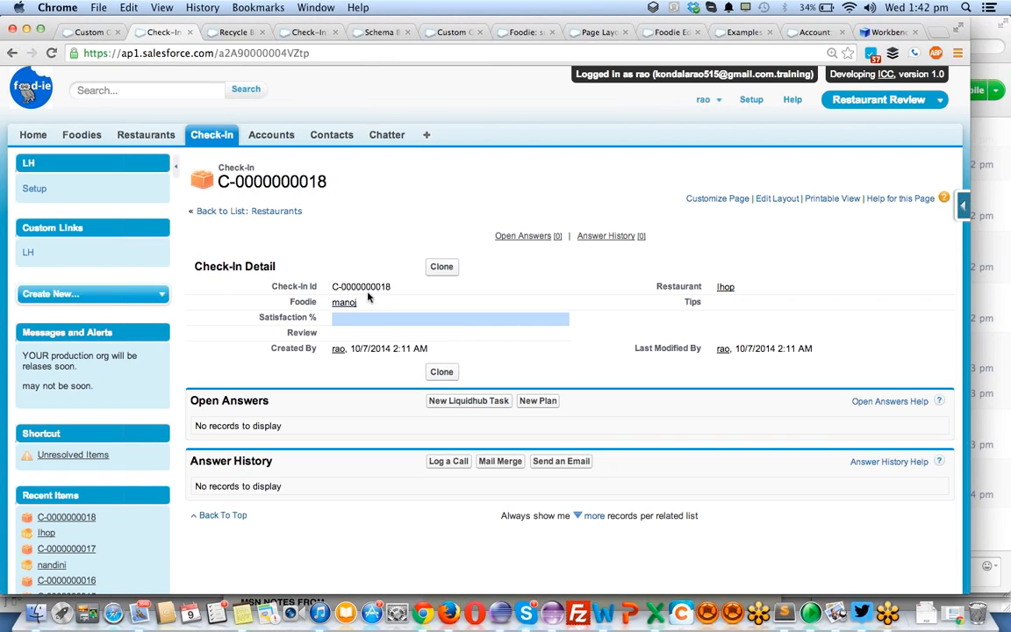
- Reload the already open Recycle Bin page to view it in the assigned user's session
left_click(711, 99)
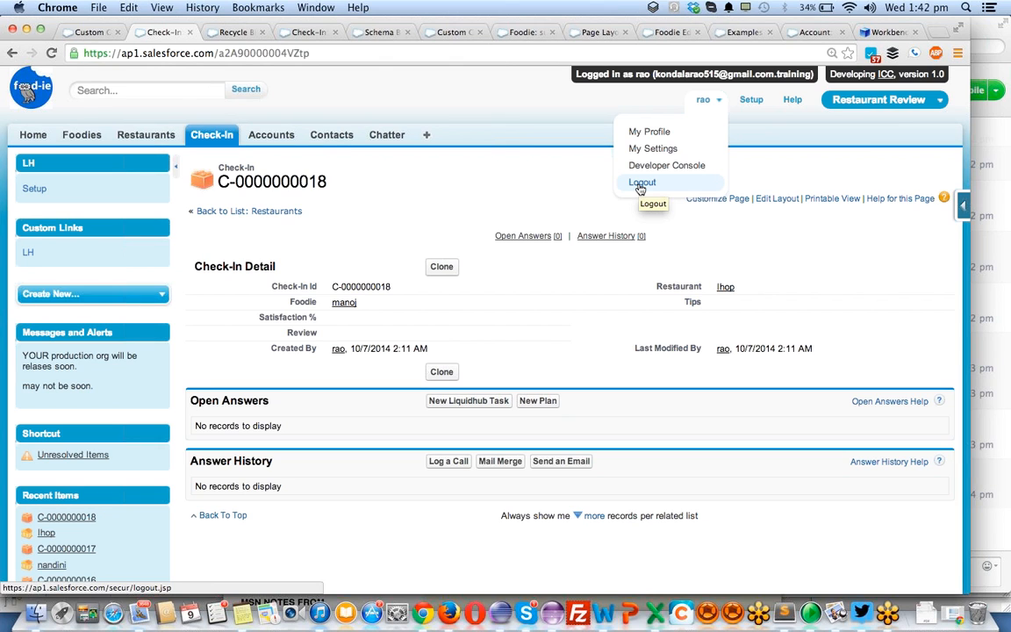
left_click(237, 33)
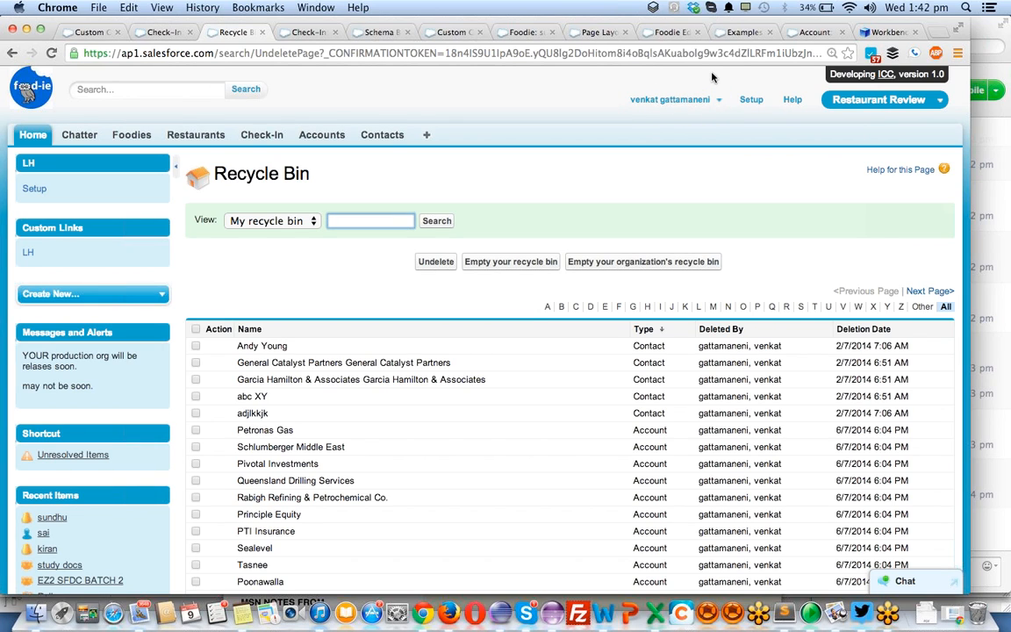
key("super+r")
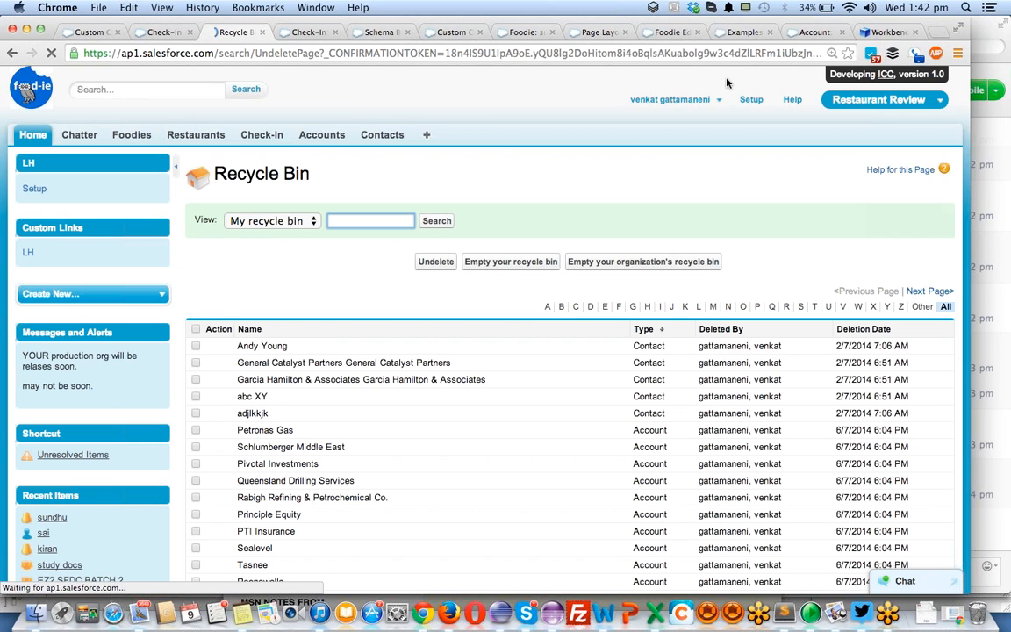
left_click(163, 33)
key("super+alt+Right")
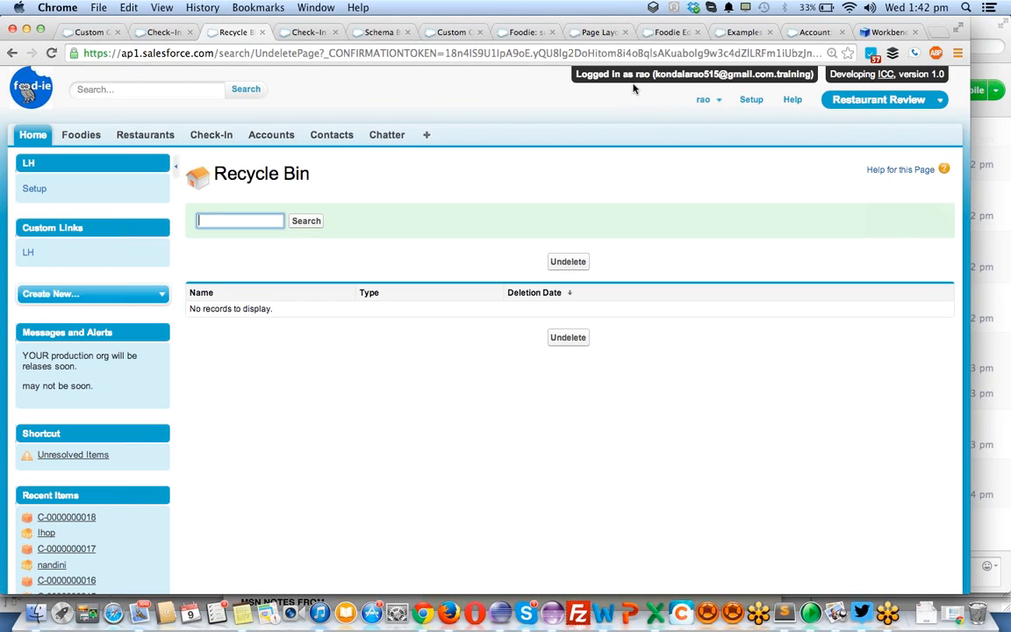
- Switch to Firefox and enter the address login.salesforce.com in a new browser tab
left_click(448, 595)
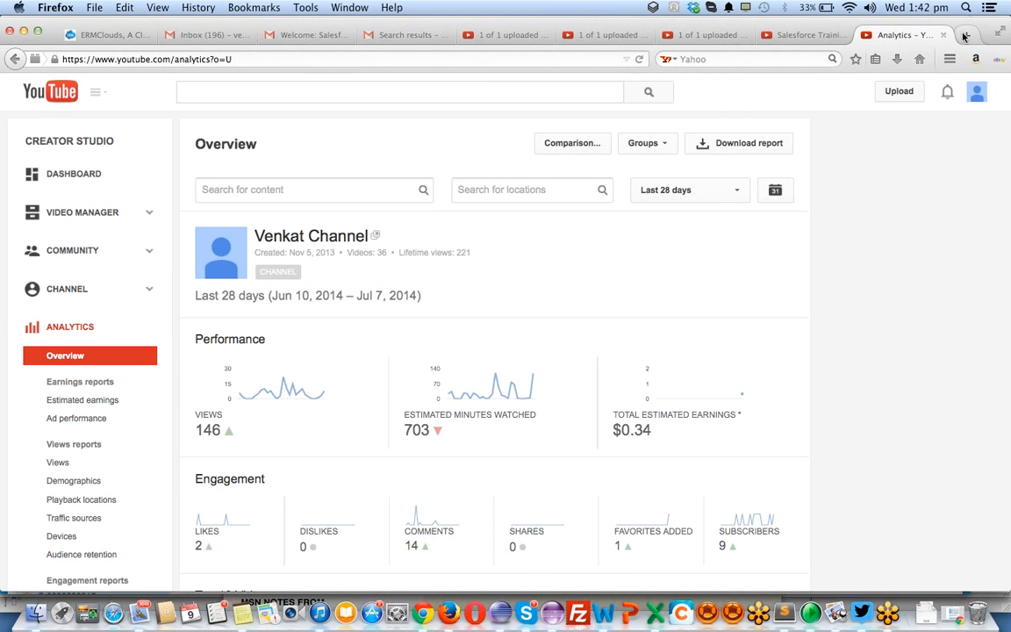
left_click(963, 36)
type("https://workbench.developerforce.com/")
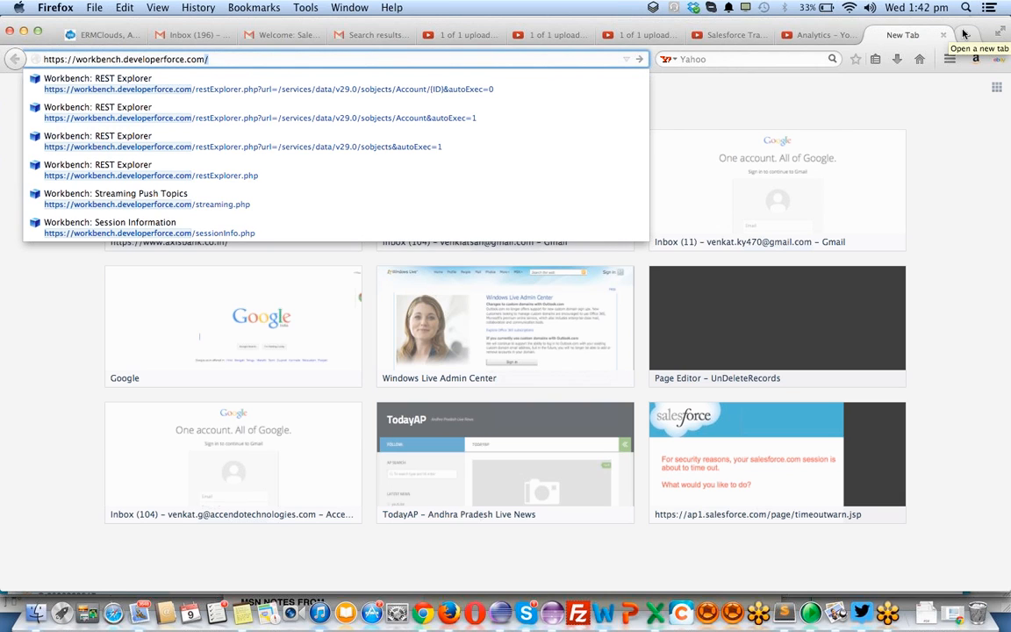
key("super+a")
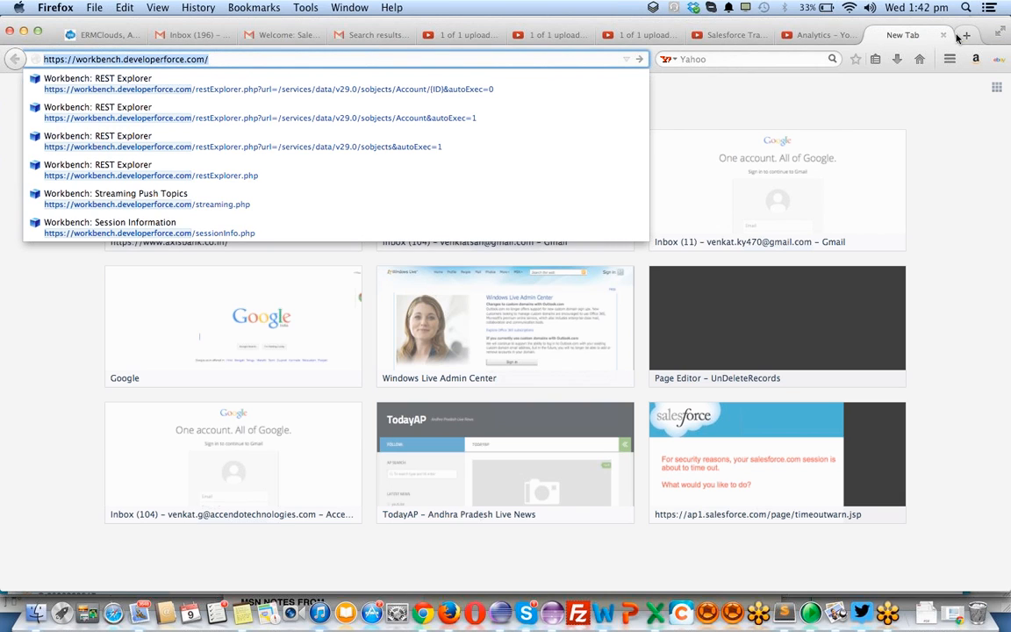
type("login.salesforce")
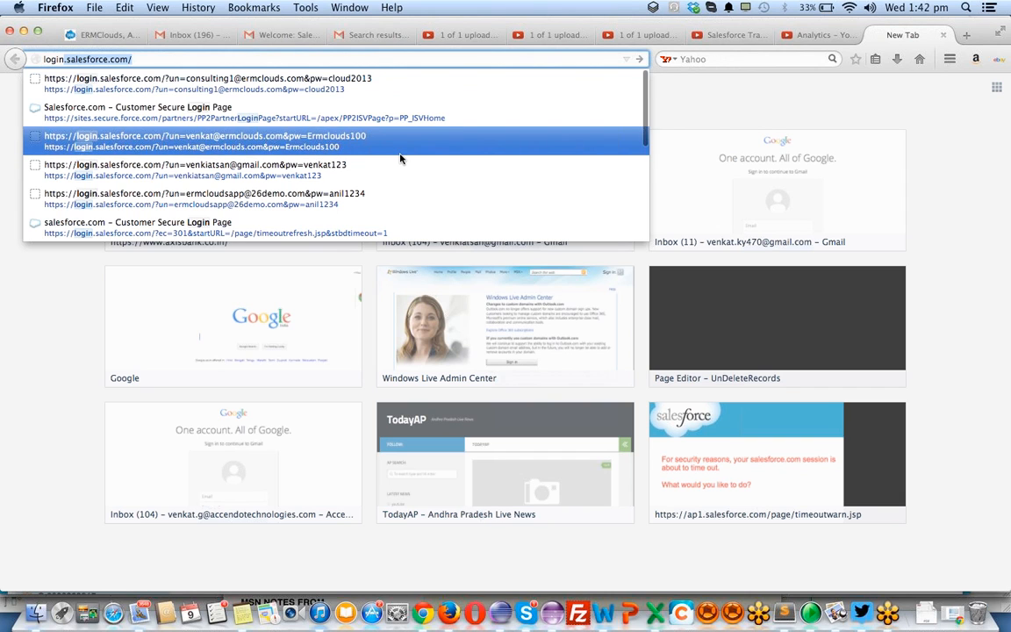
scroll(400, 159, "down", 2)
scroll(400, 159, "down", 4)
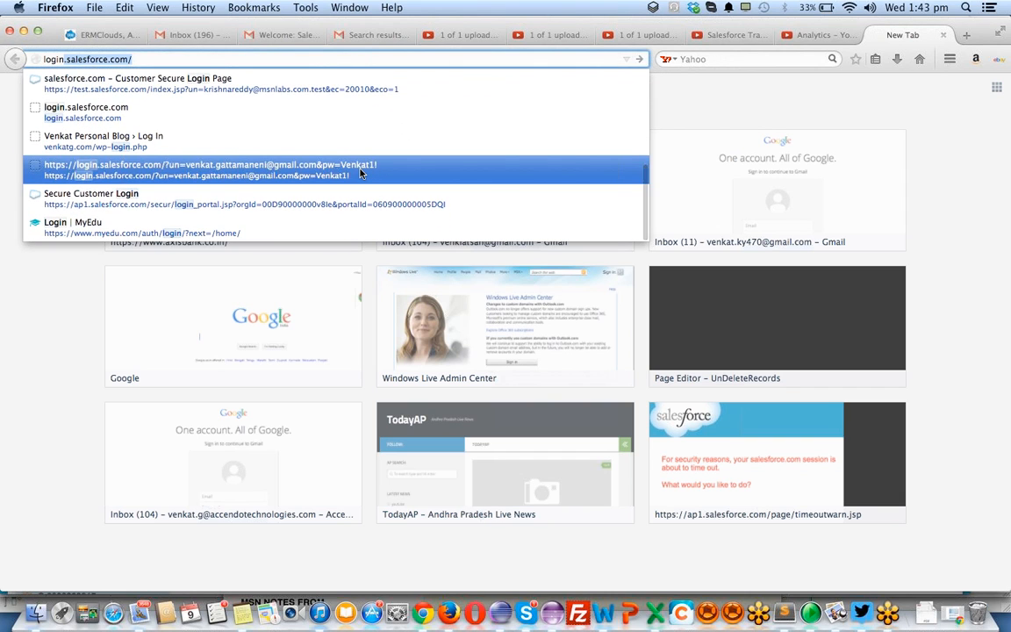
scroll(359, 172, "up", 6)
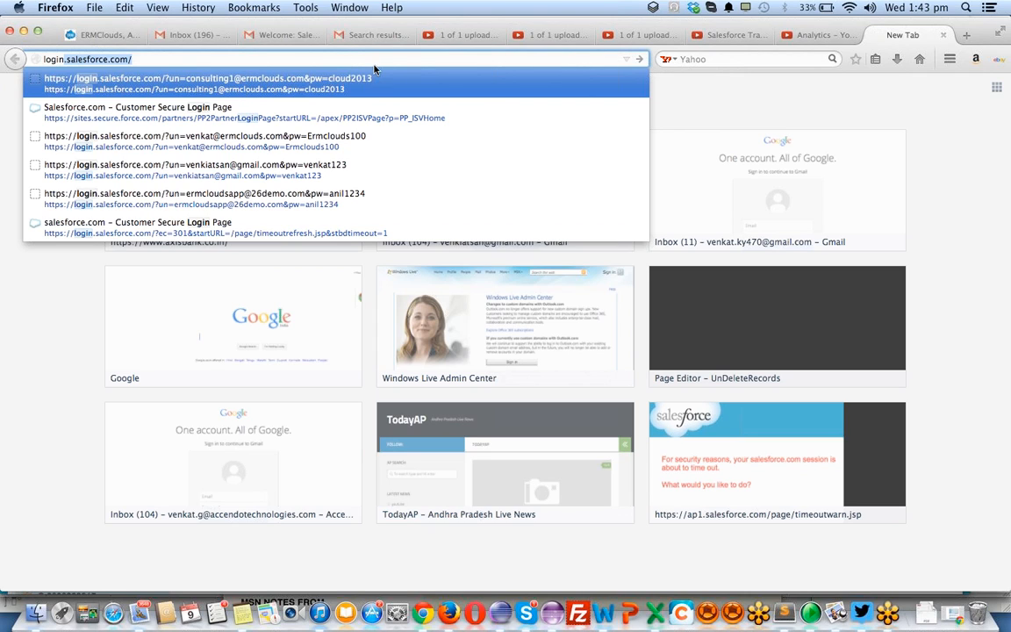
key("Escape")
- Try to log in to Salesforce using a previously used login address containing the account's username and password
left_click(348, 59)
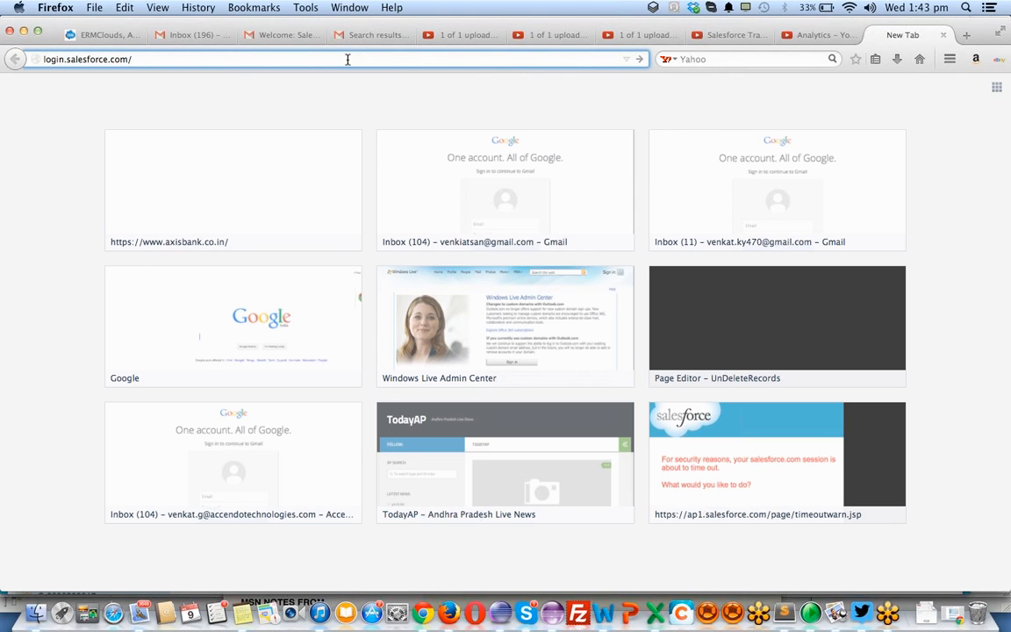
key("BackSpace")
key("BackSpace")
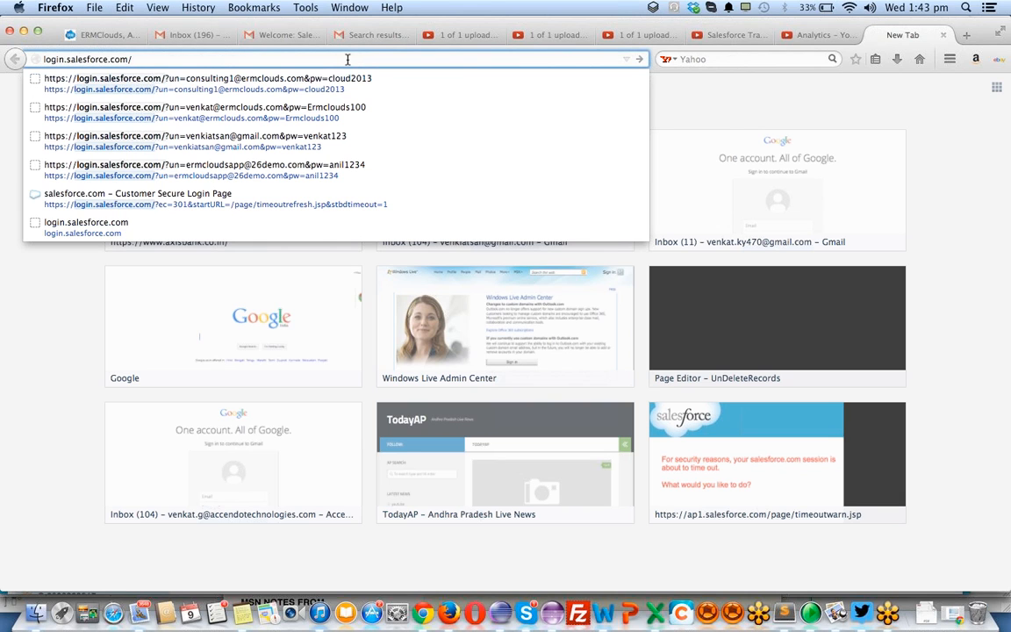
type("?un")
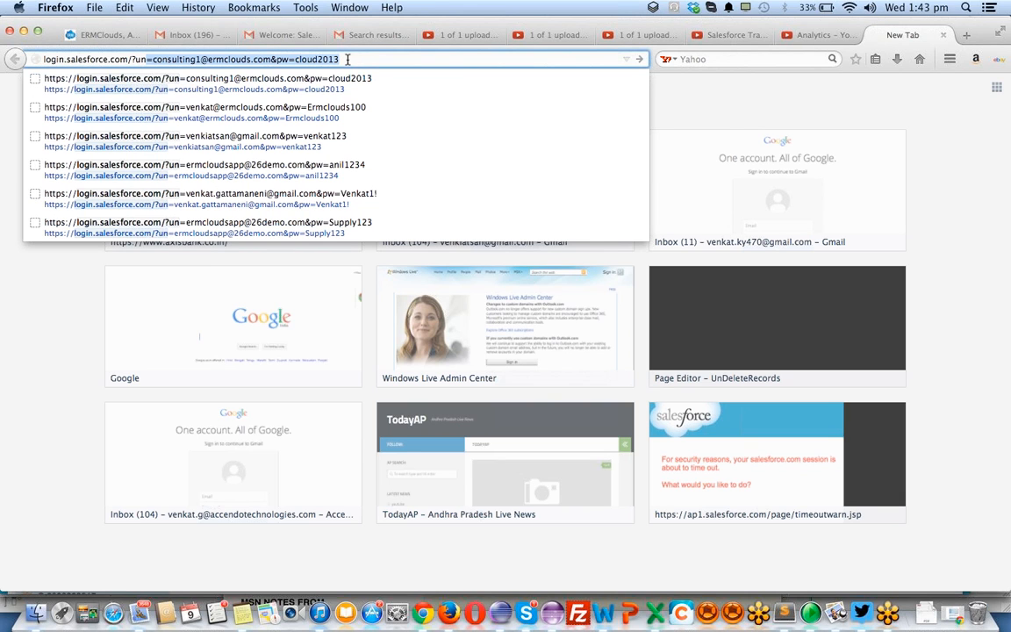
type("=venkat")
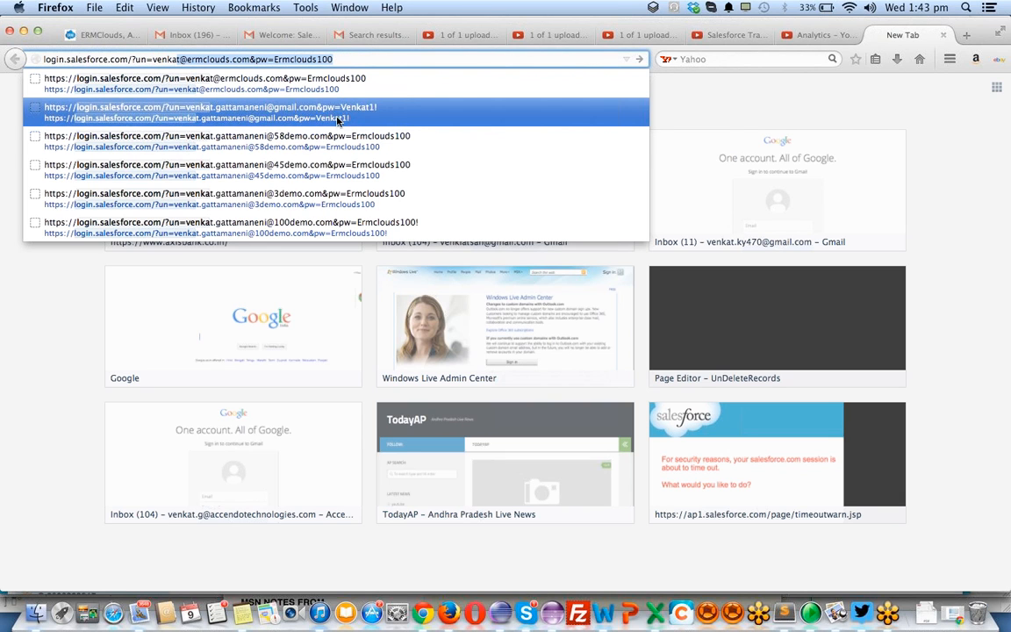
left_click(311, 224)
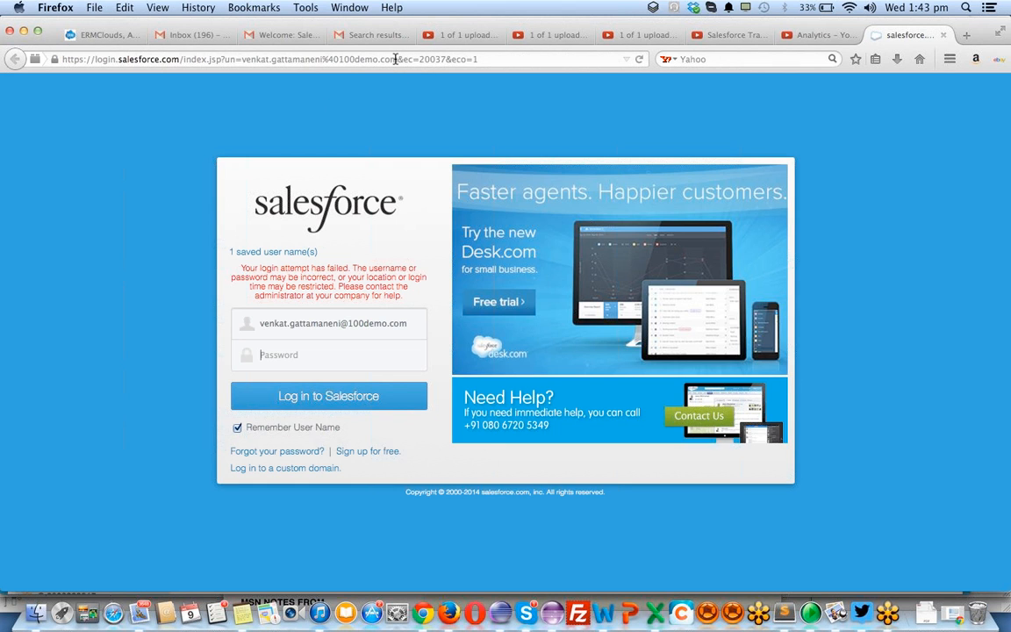
- Retrieve the stored login address containing the username and password from the sticky notes and use it to log in to Salesforce
key("F12")
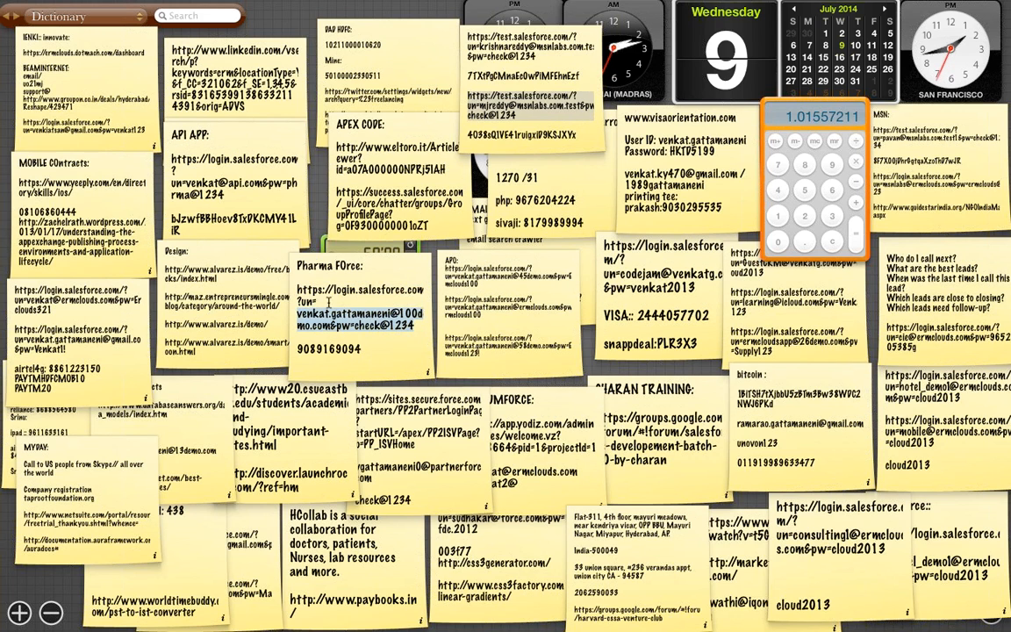
key("F12")
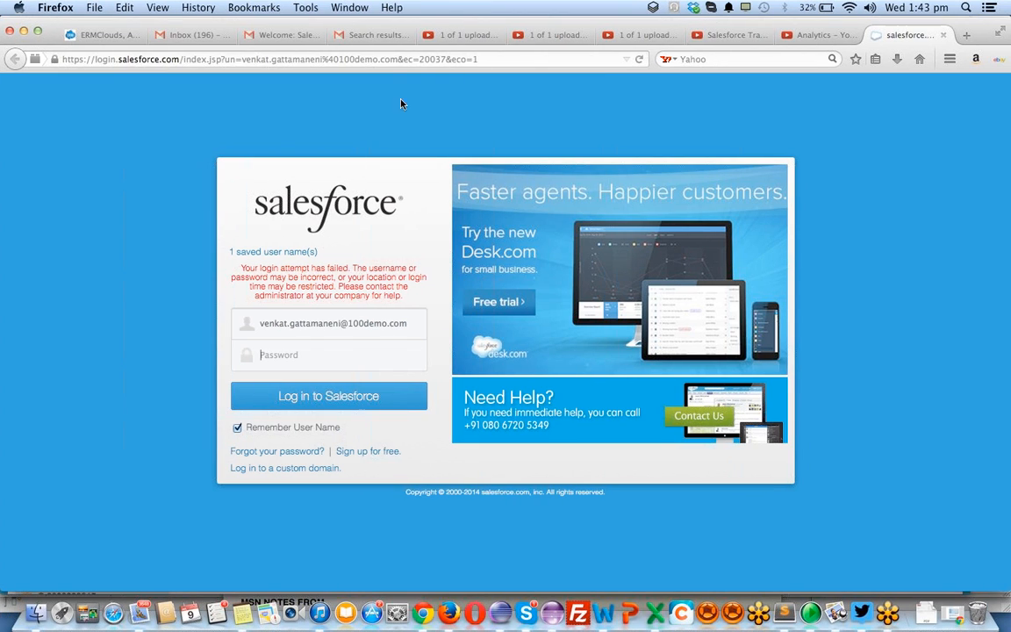
left_click(383, 61)
key("super+v")
key("Return")
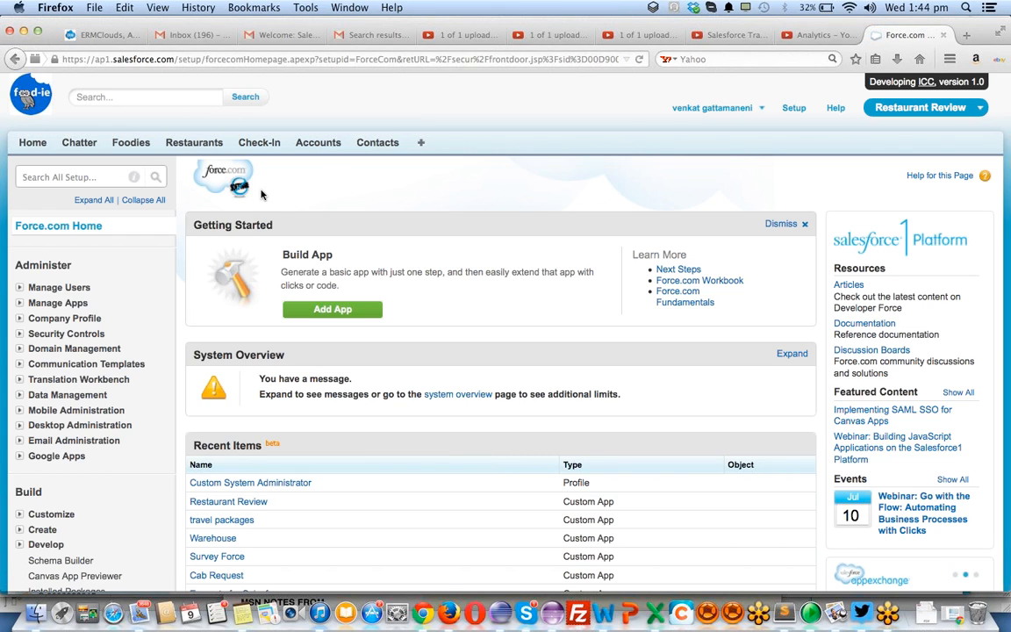
- Compare the administrator's Force.com setup home page in Firefox with the assigned user's Recycle Bin page in Chrome
scroll(260, 195, "down", 3)
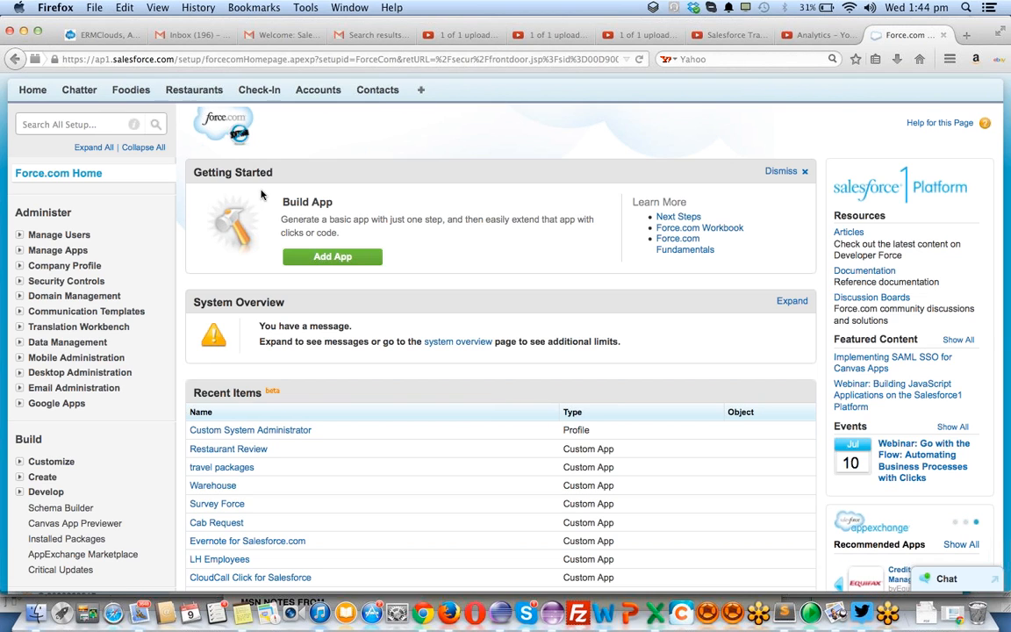
scroll(261, 195, "down", 3)
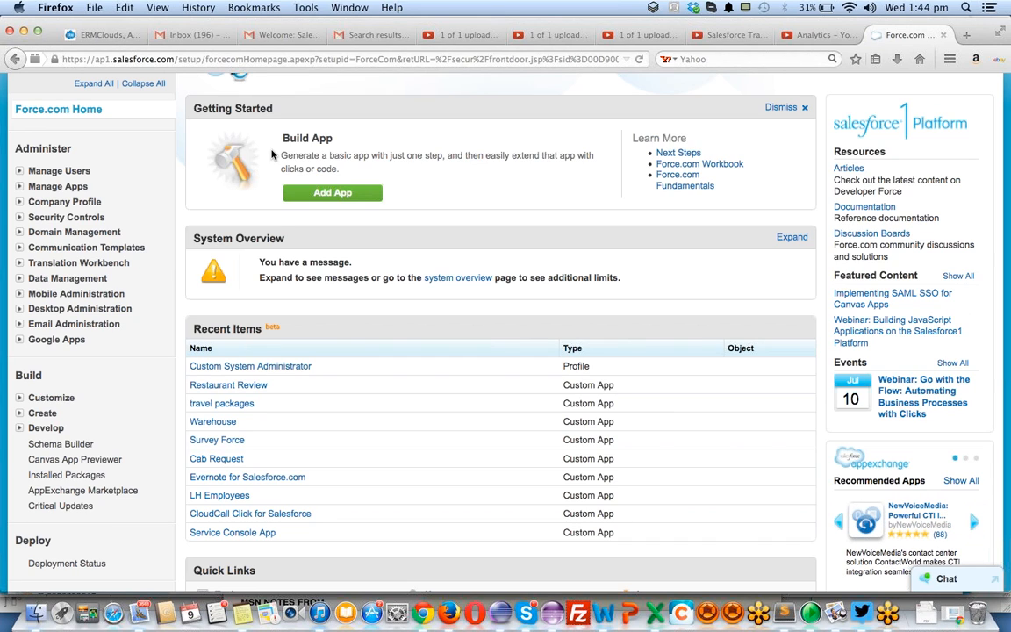
key("super+Tab")
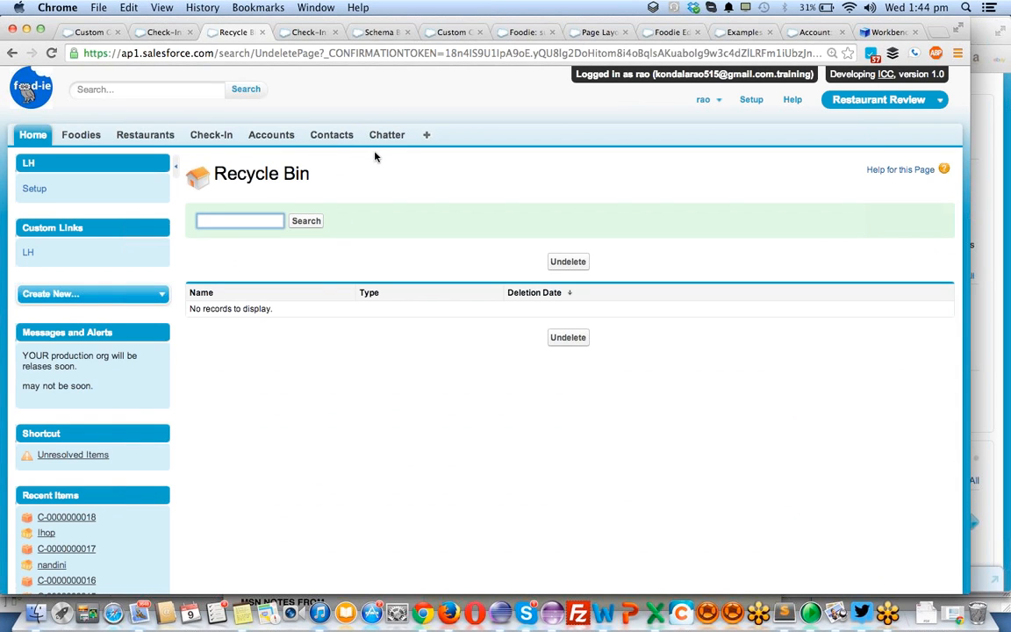
key("super+Tab")
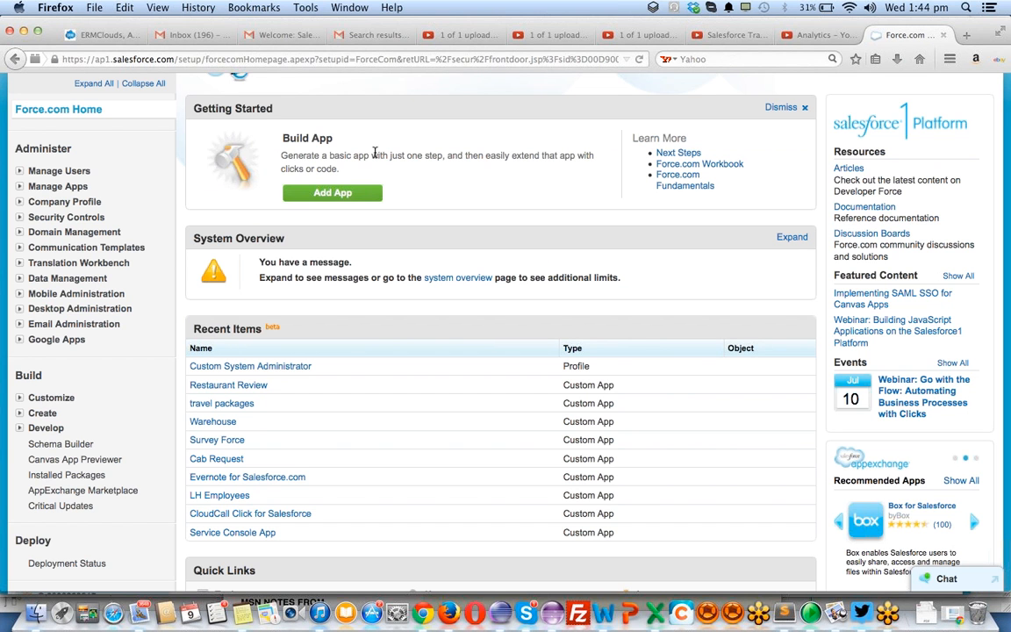
scroll(374, 153, "up", 3)
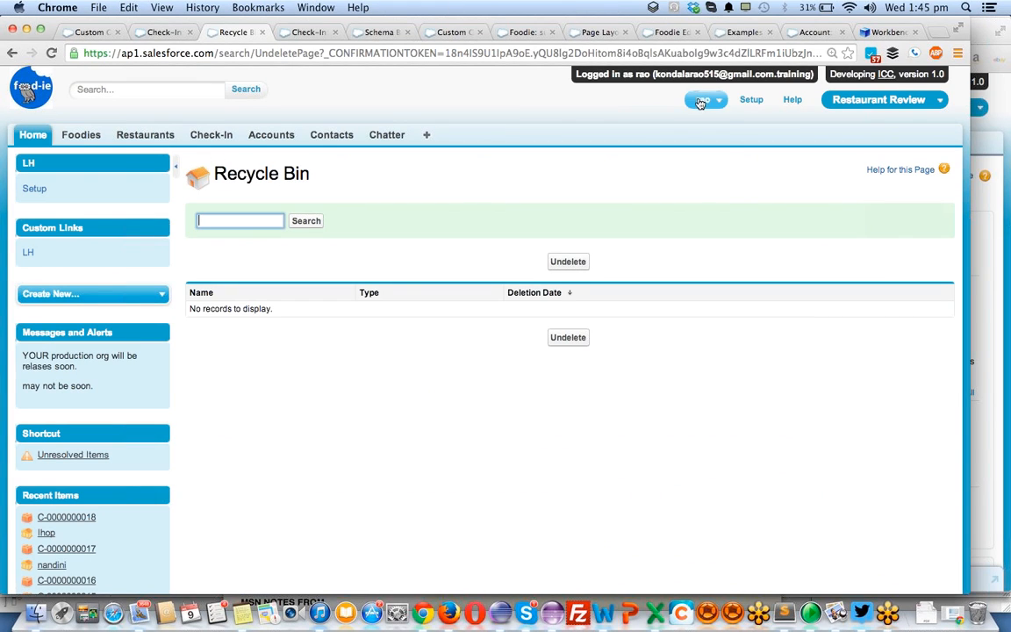
- Switch to Chrome, log out of the assigned user's session and reload the Ihop check-in record as the administrator
left_click(702, 101)
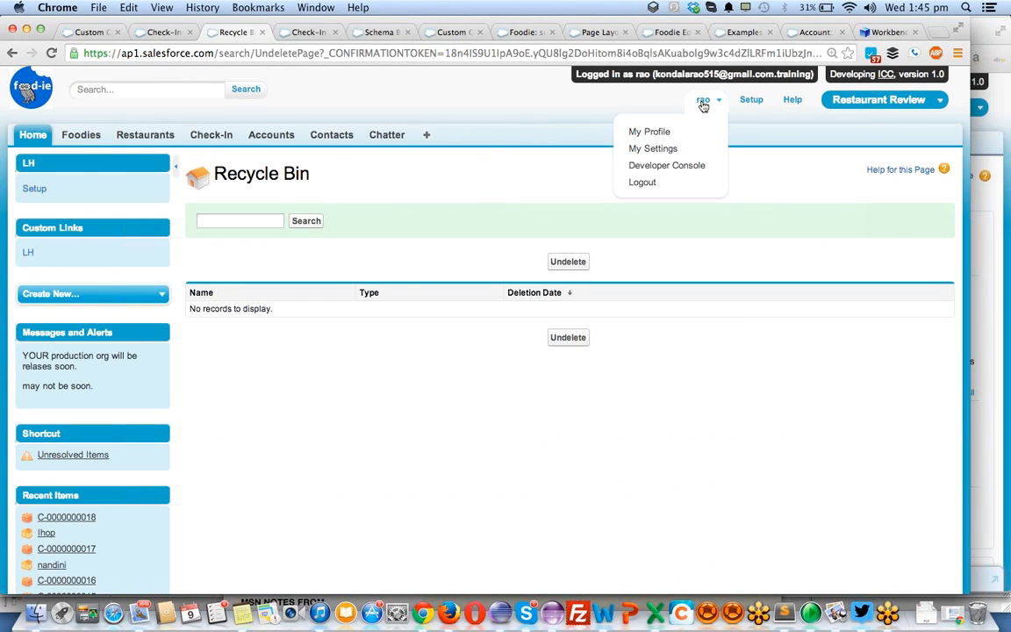
left_click(645, 184)
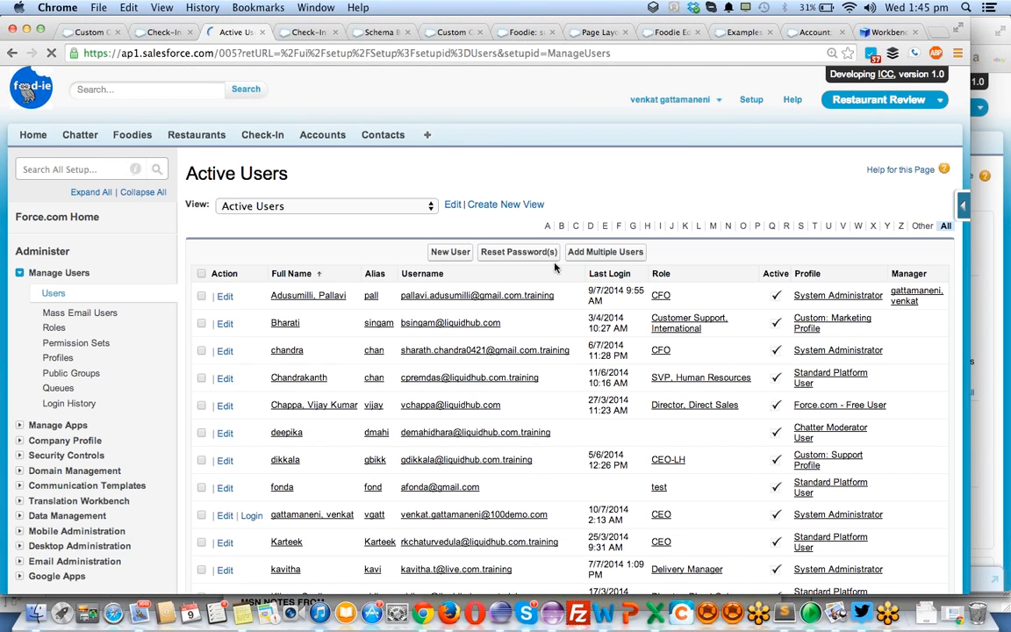
left_click(309, 32)
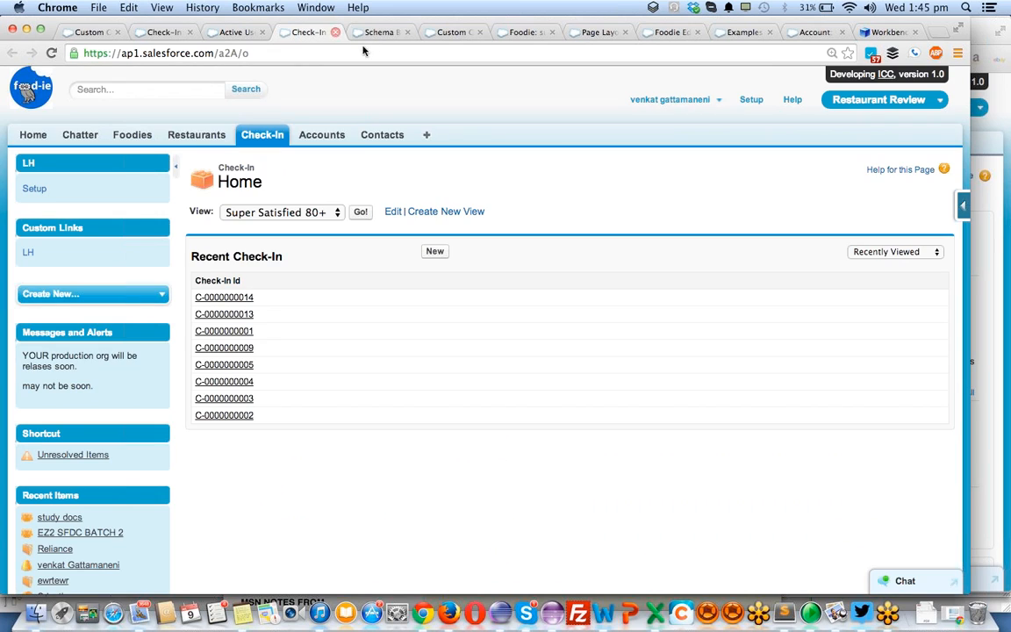
left_click(161, 33)
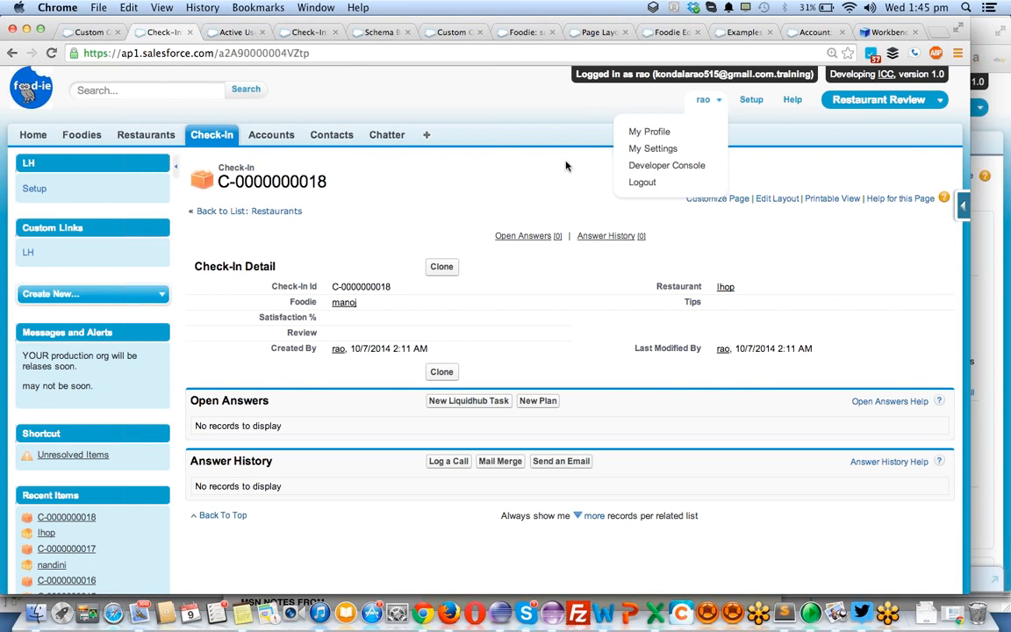
key("super+r")
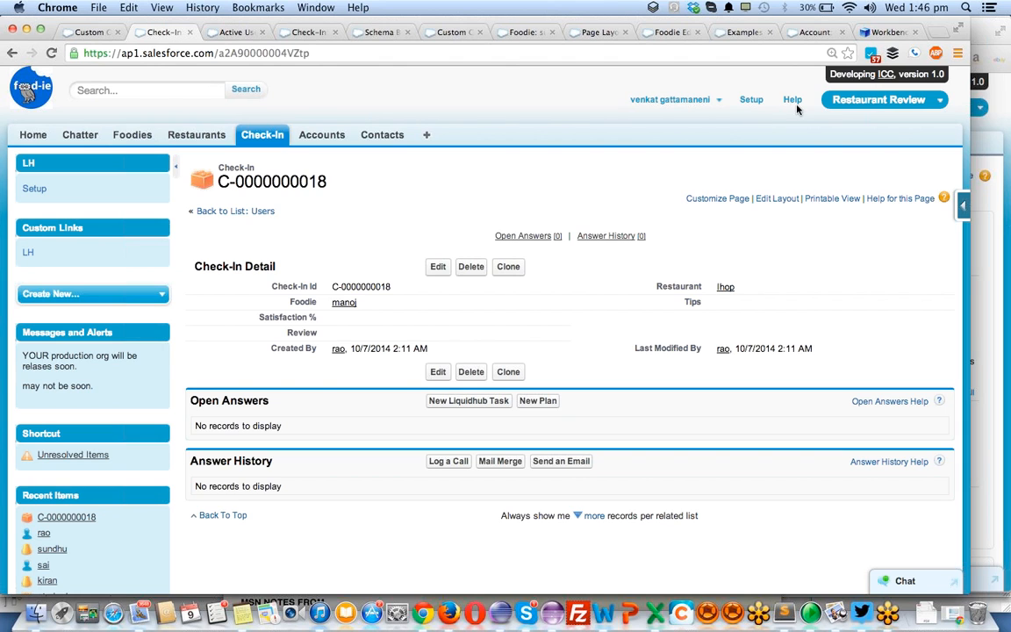
- Open the Foodie custom object's definition from the already open Foodie record
left_click(235, 33)
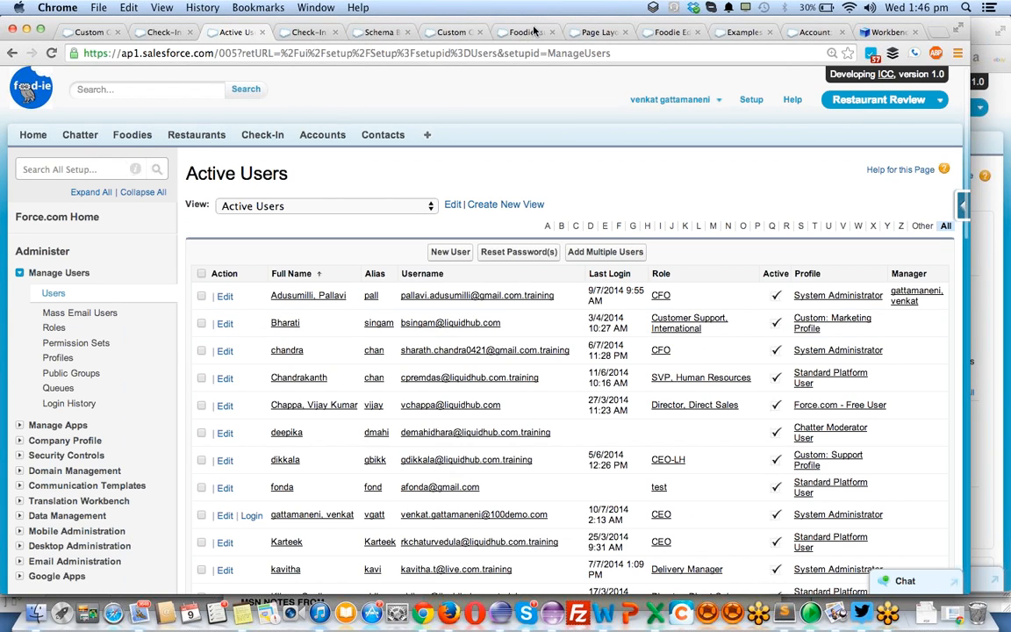
left_click(498, 31)
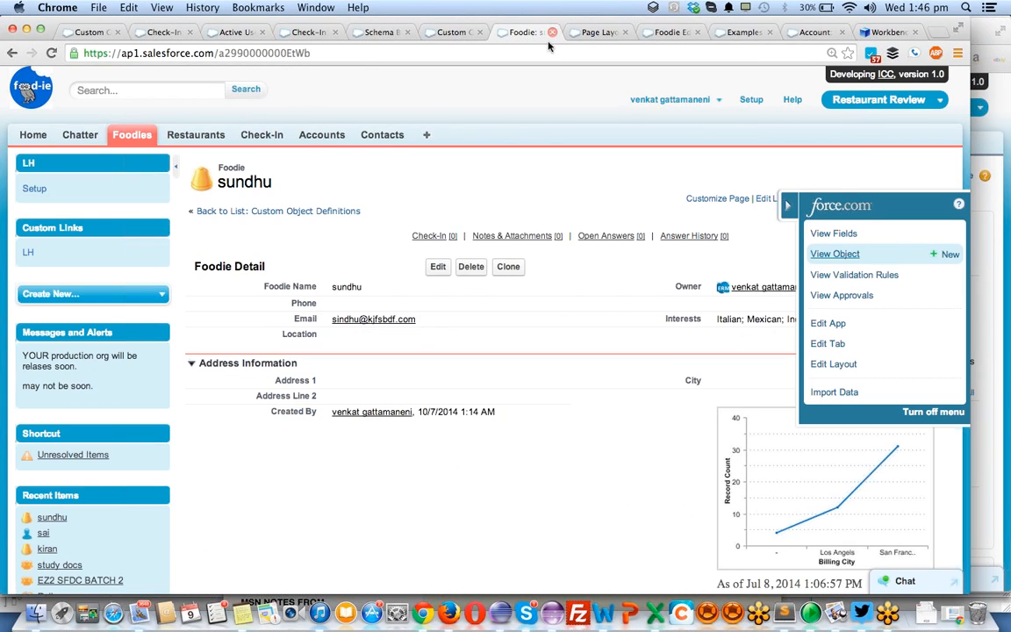
left_click(817, 255)
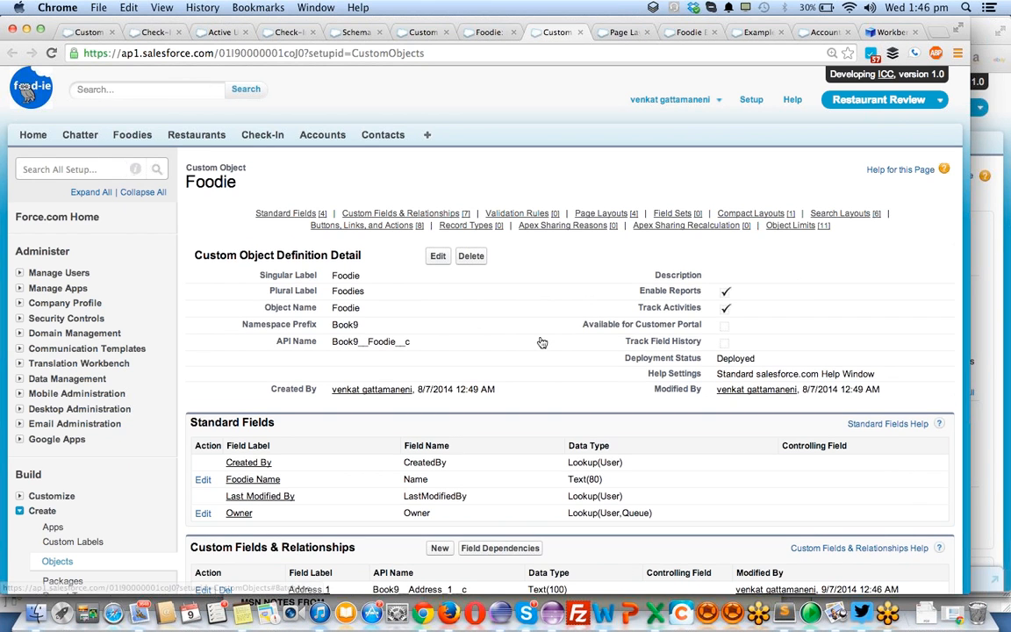
- Examine the Foodie object's standard fields, custom fields and relationships, validation rules, triggers and page layouts
scroll(541, 341, "down", 5)
scroll(542, 341, "down", 3)
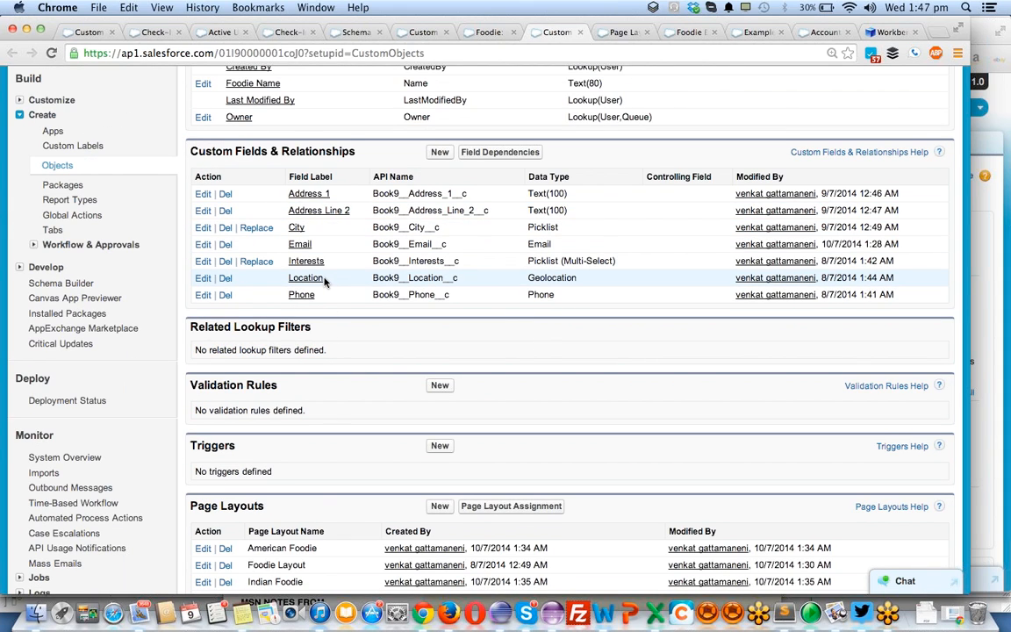
scroll(324, 279, "down", 2)
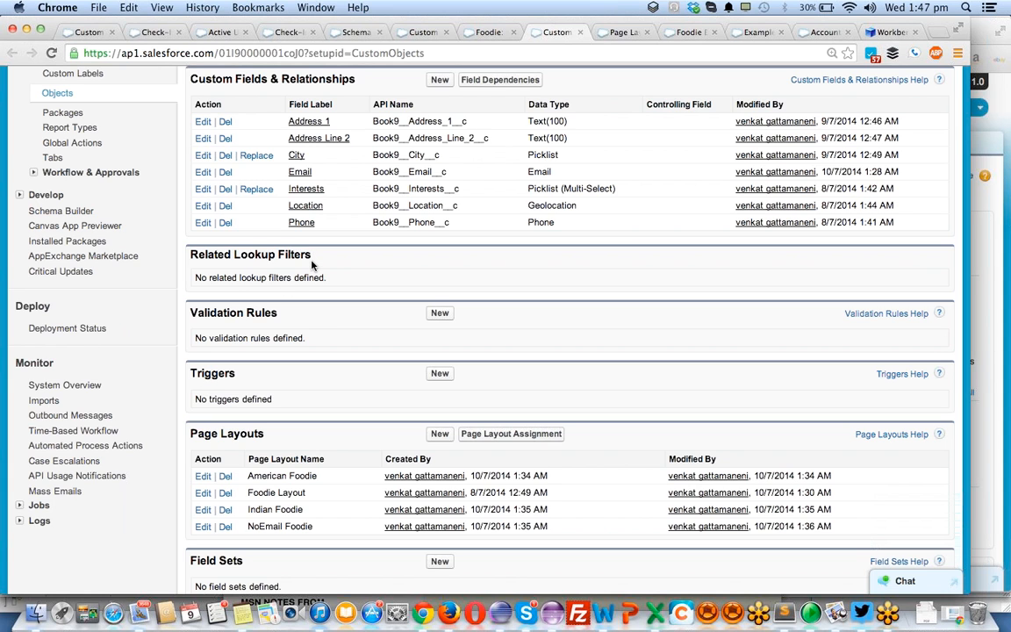
scroll(311, 265, "up", 10)
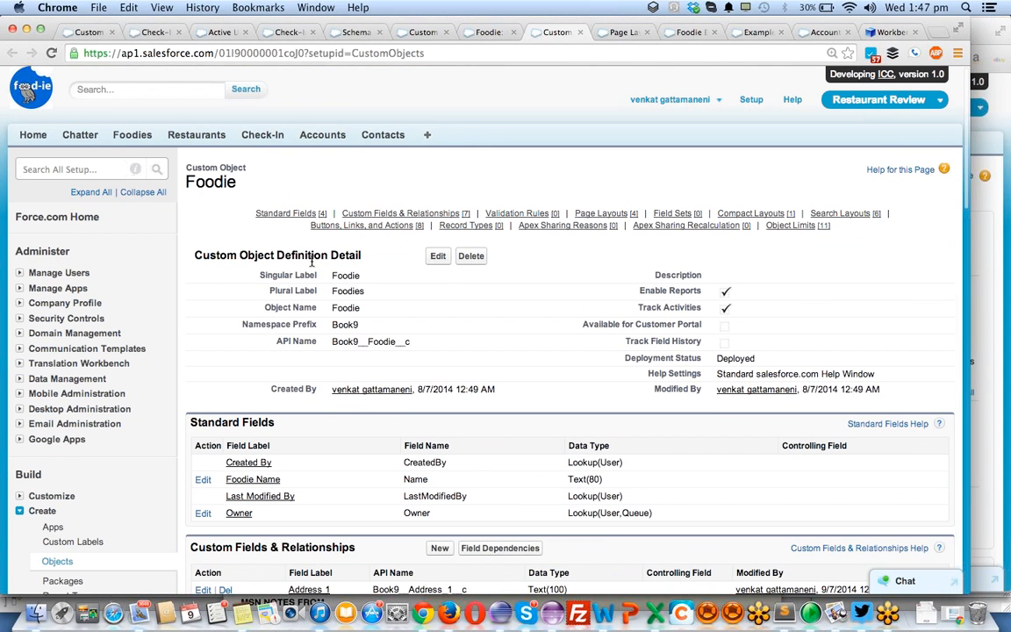
scroll(311, 261, "down", 8)
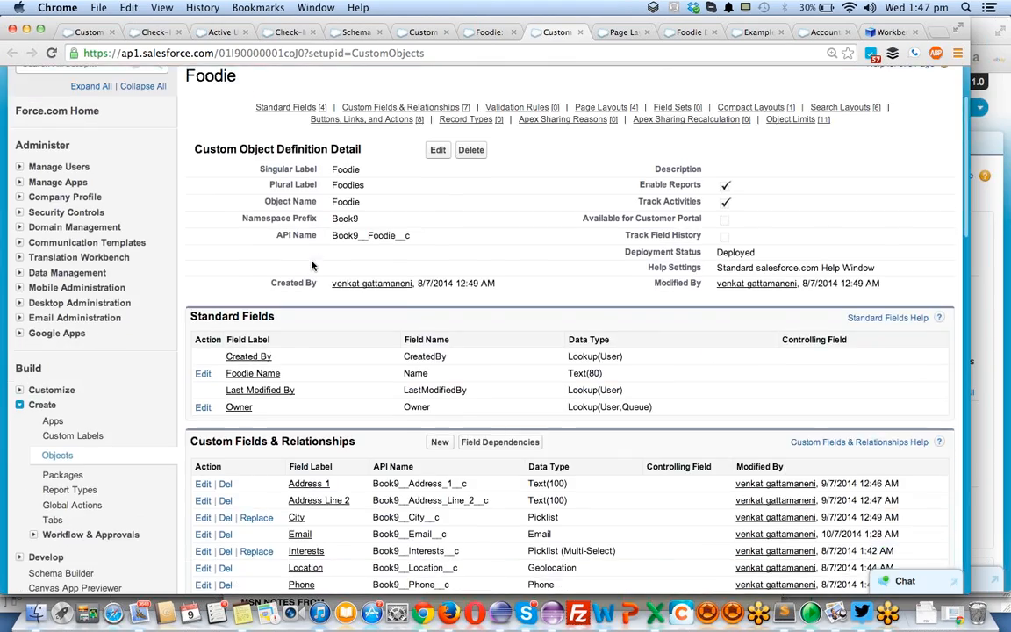
scroll(312, 265, "down", 1)
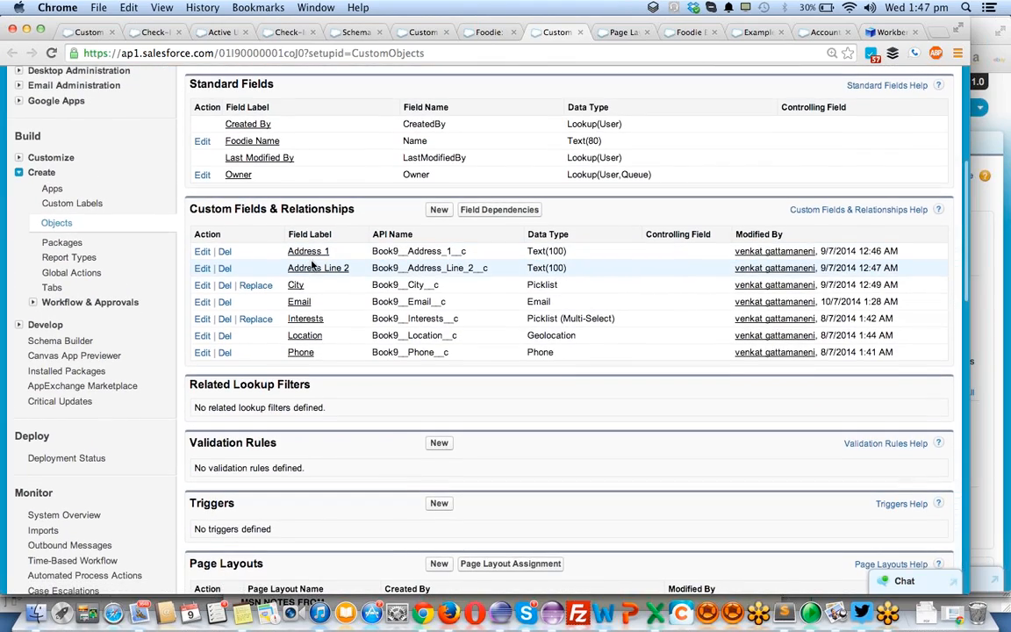
scroll(311, 265, "up", 8)
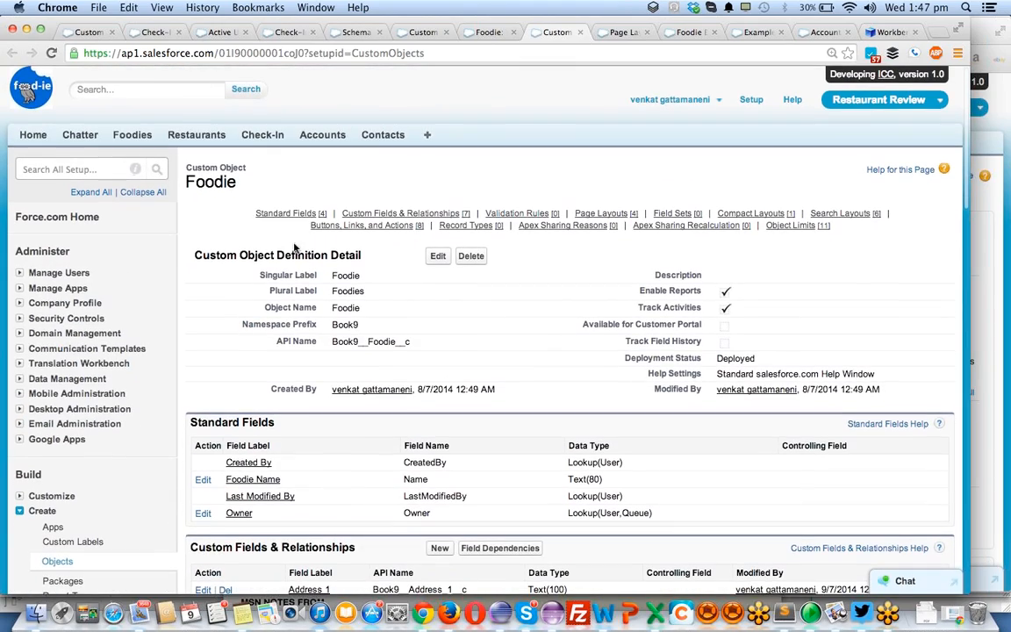
scroll(351, 334, "down", 4)
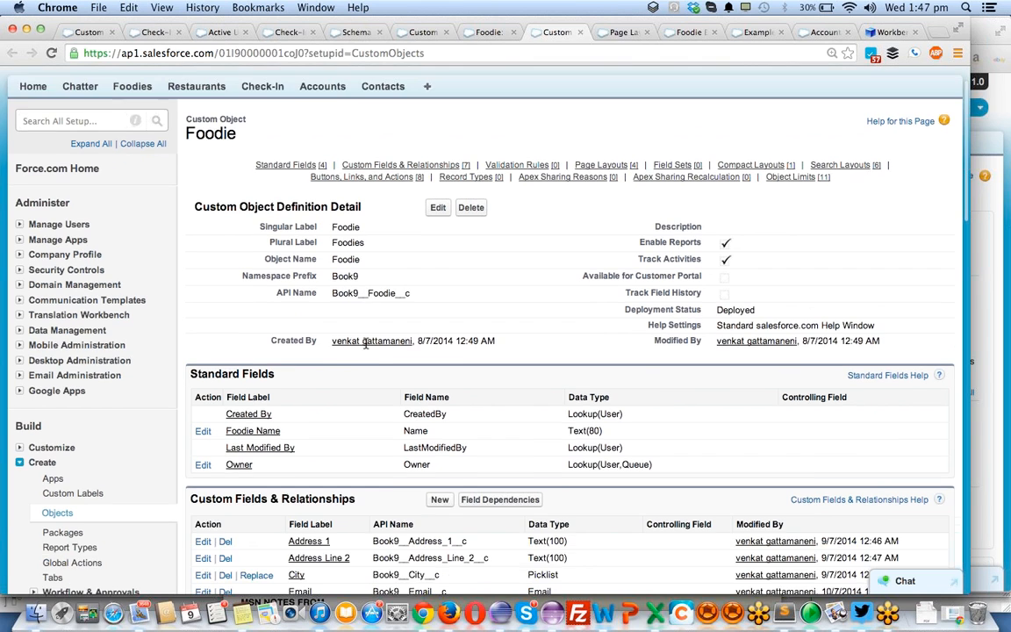
scroll(366, 347, "down", 3)
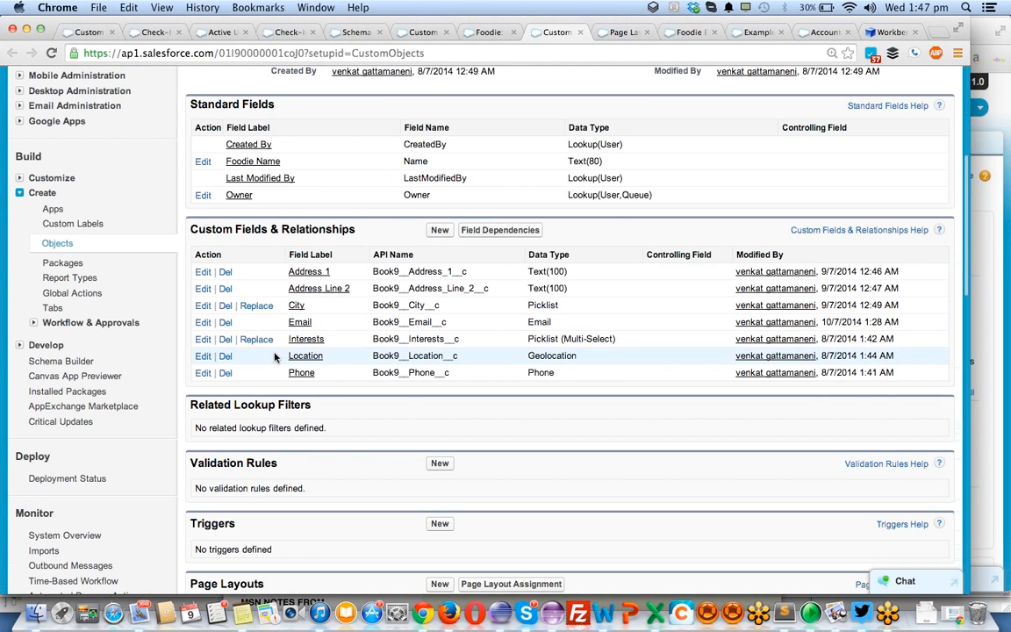
scroll(274, 355, "up", 8)
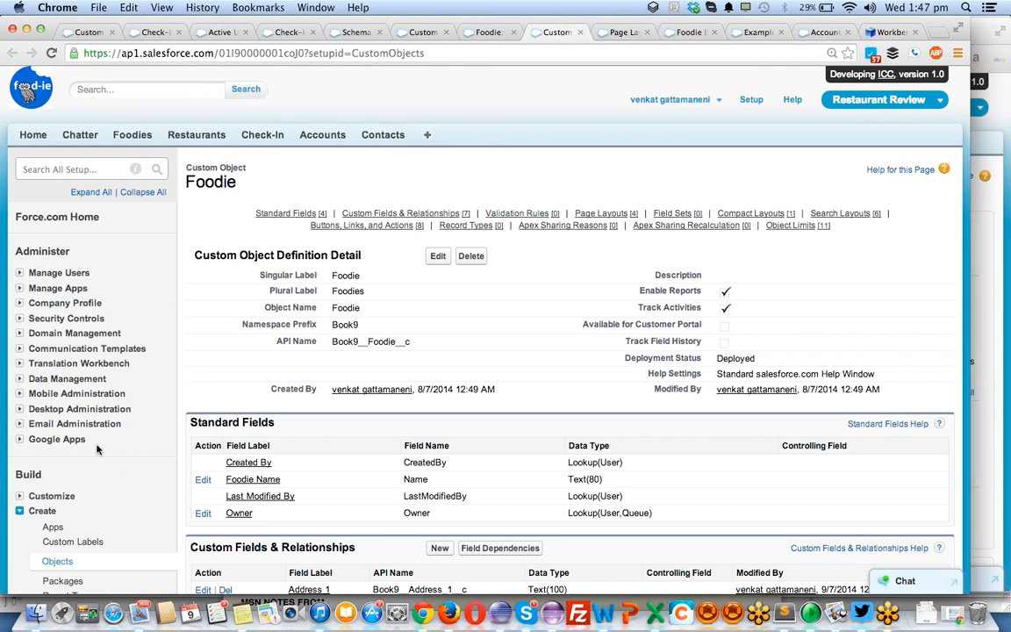
- Open the list of custom objects in a new browser tab and switch to it
scroll(98, 449, "down", 1)
scroll(97, 450, "down", 3)
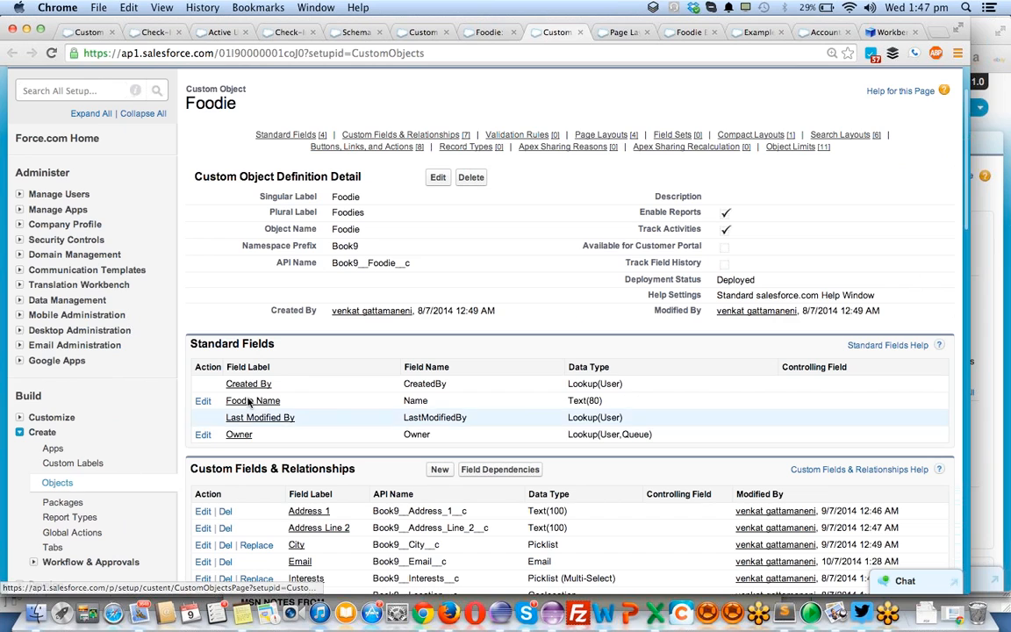
right_click(70, 485)
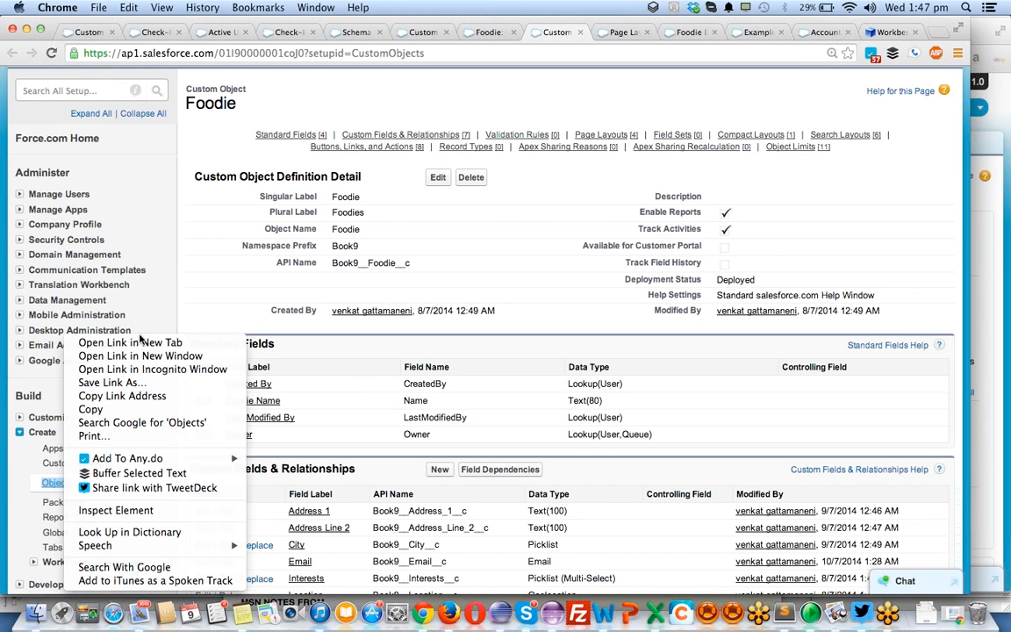
left_click(141, 342)
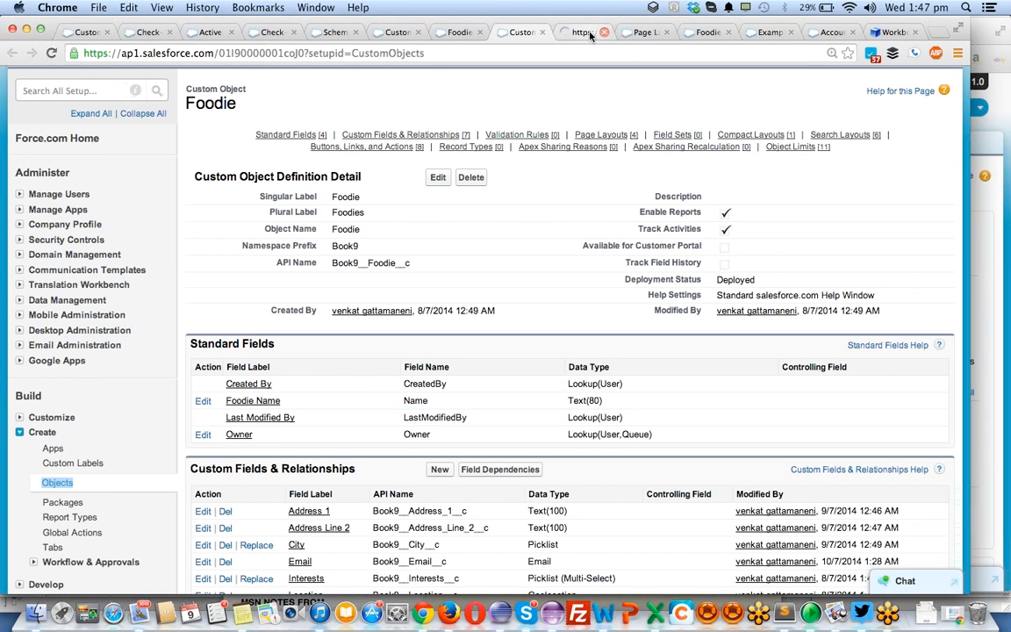
left_click(586, 32)
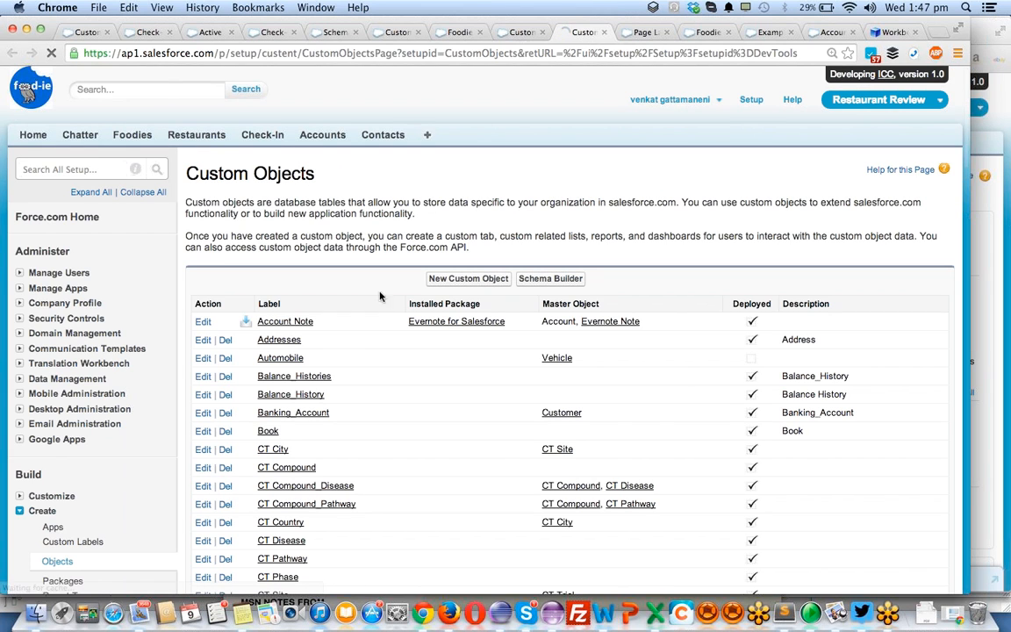
- Find the Restaurant object in the custom objects list by searching the page for "restau" and open its definition
scroll(355, 354, "down", 10)
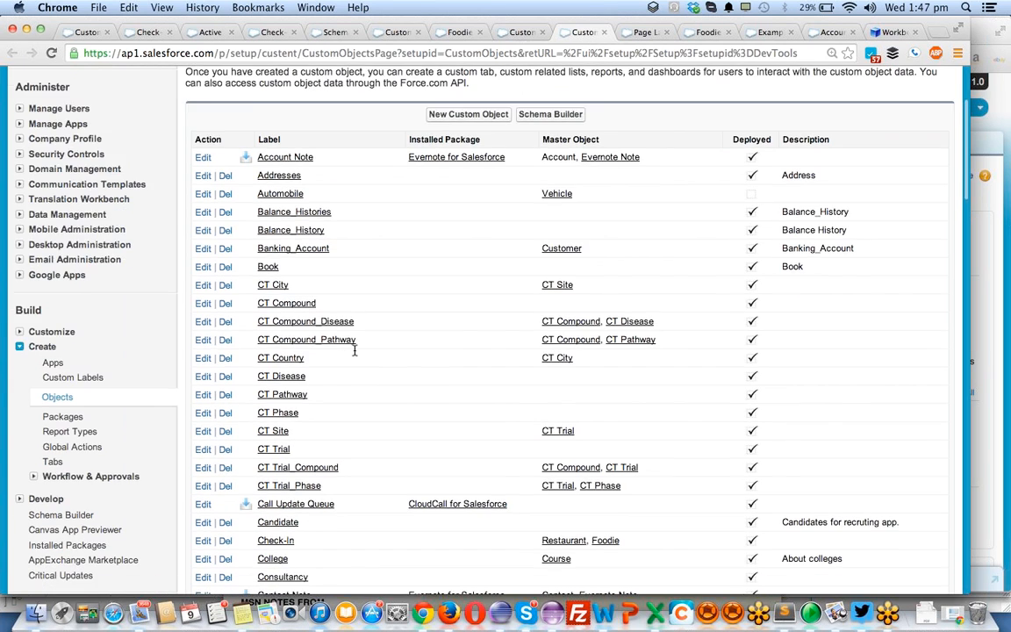
scroll(356, 355, "down", 5)
key("super+f")
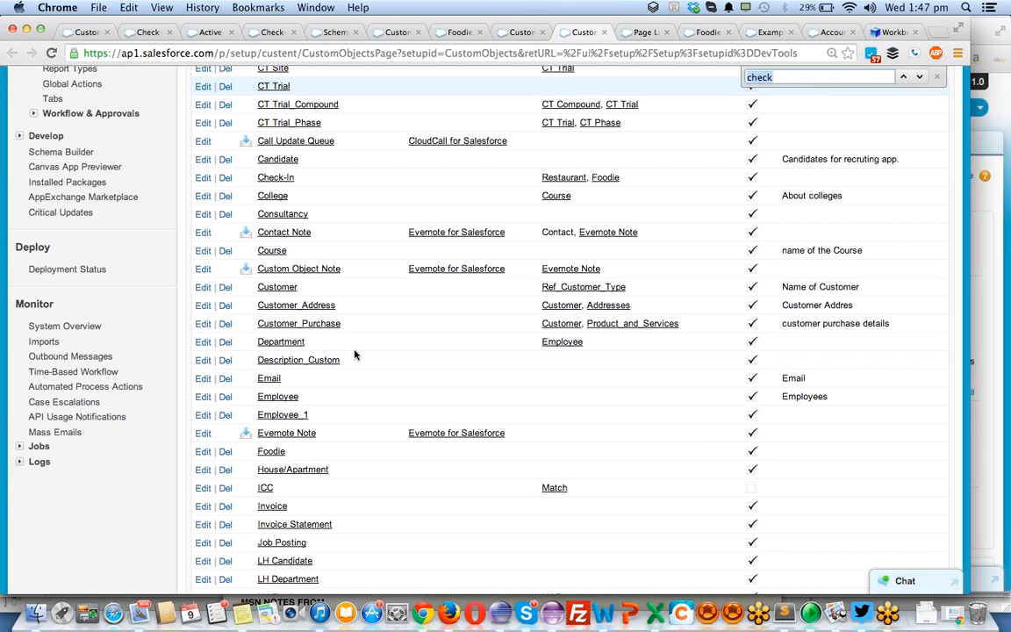
scroll(355, 354, "down", 5)
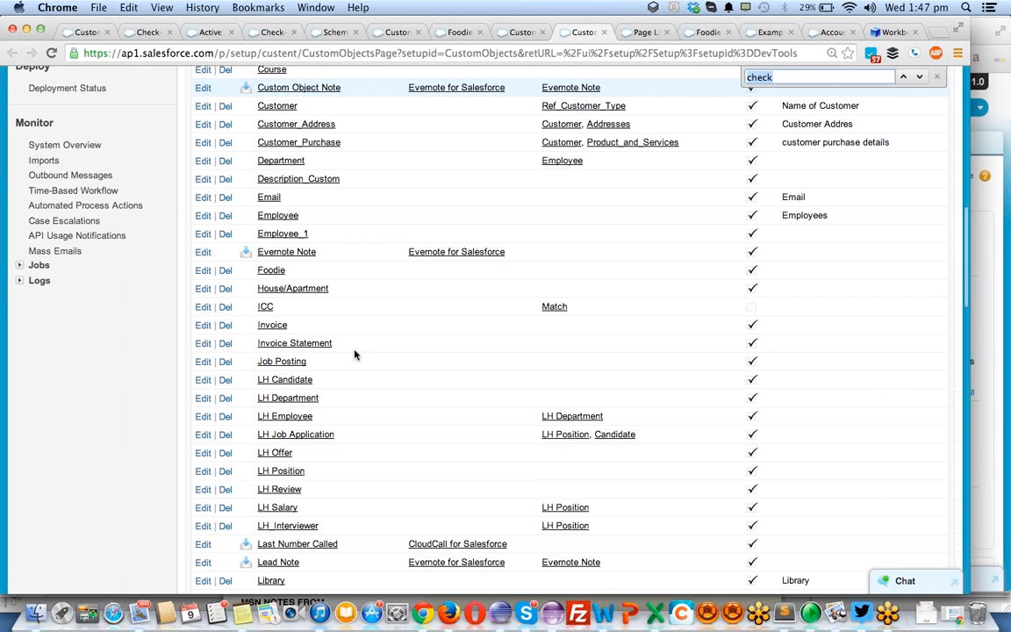
type("res")
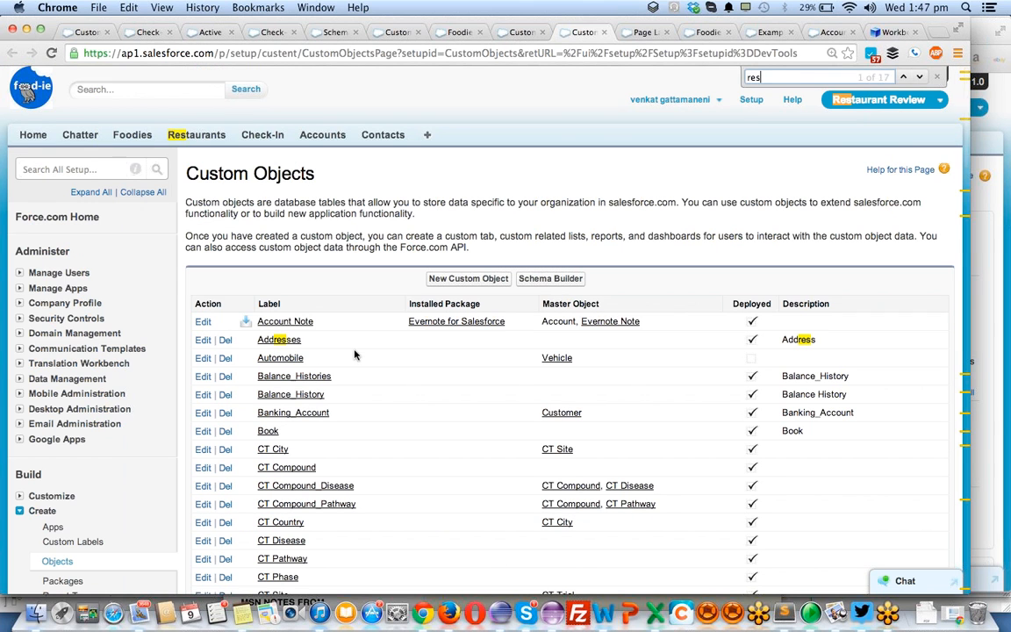
type("ta")
key("Return")
key("Return")
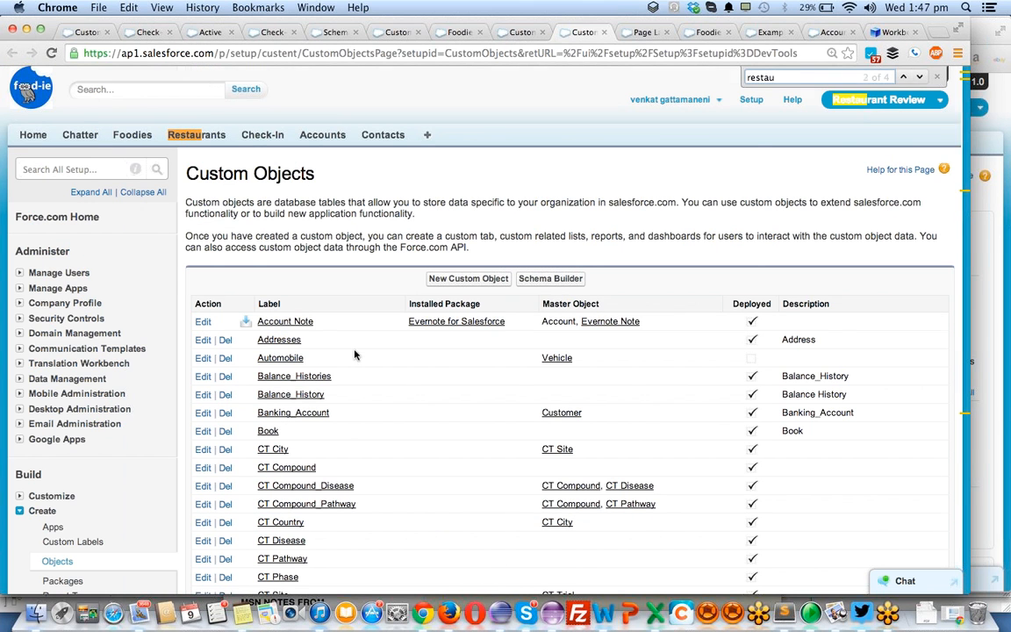
left_click(574, 331)
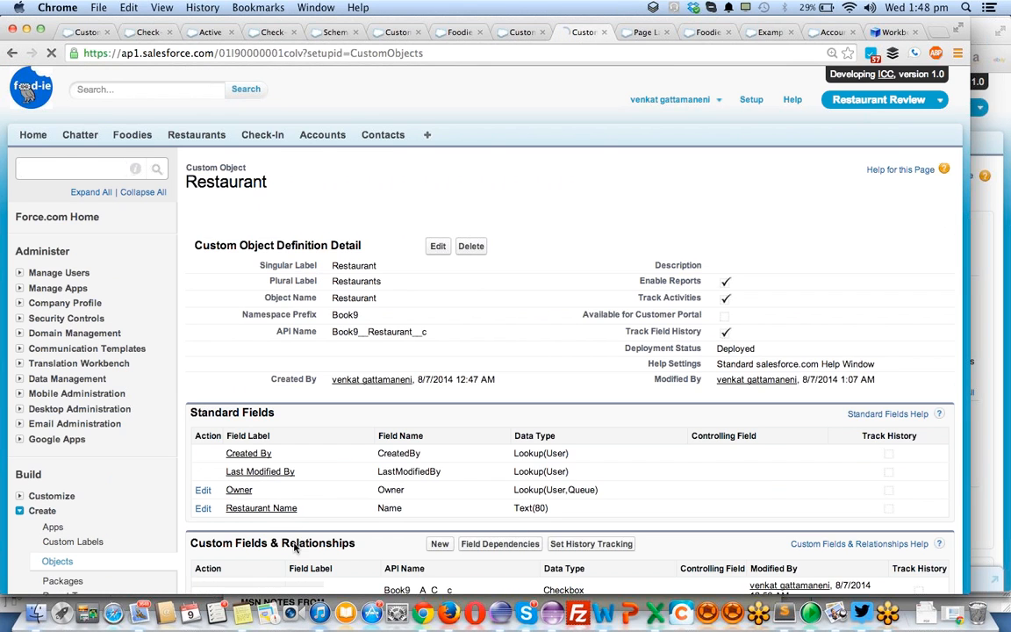
- Start a new custom field on the Restaurant object as a lookup relationship related to Account
scroll(328, 472, "down", 5)
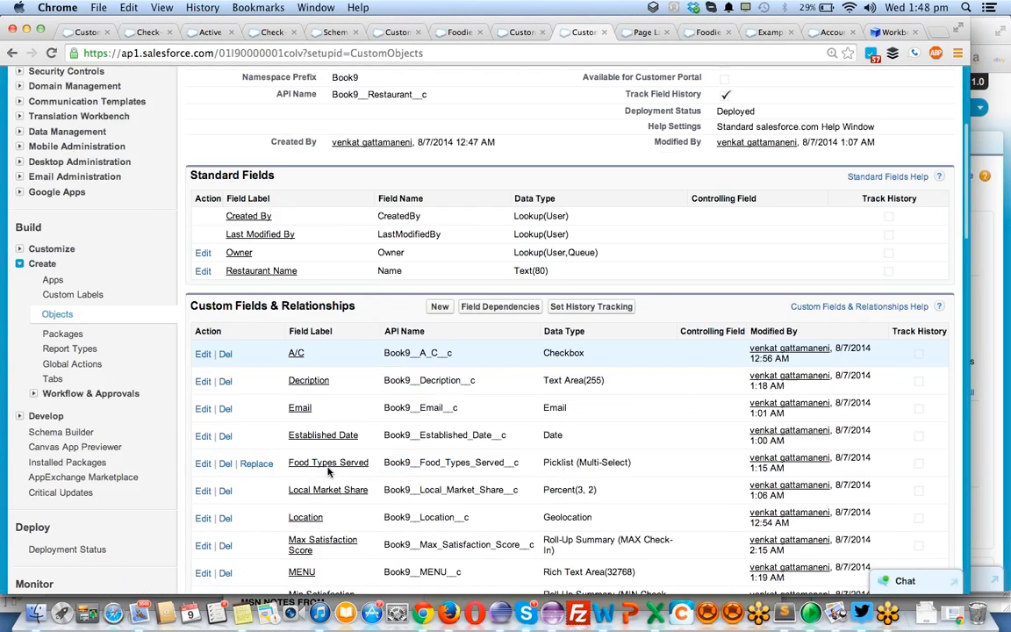
left_click(439, 299)
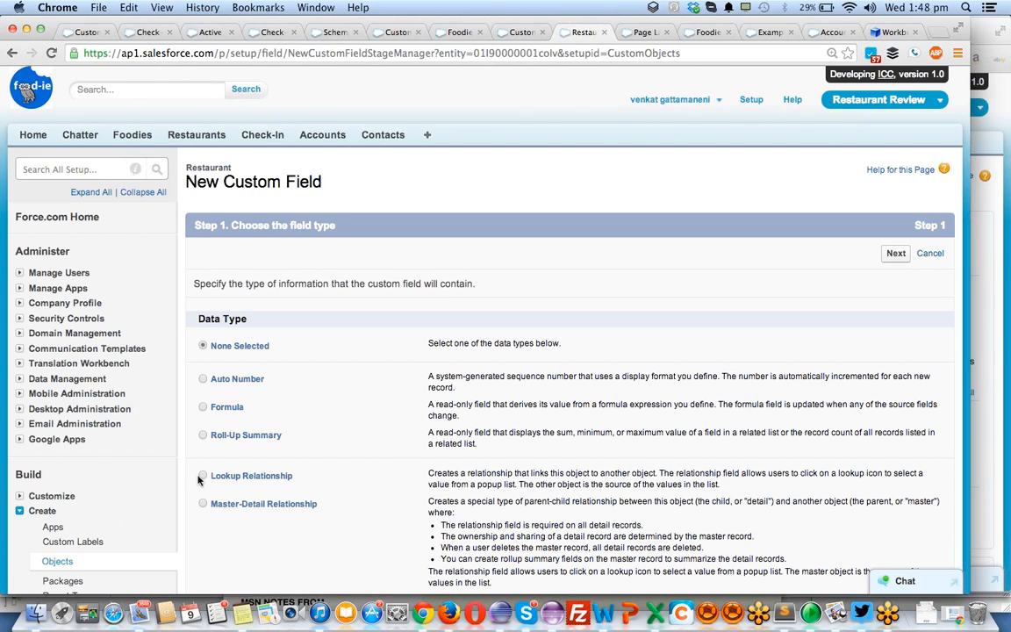
left_click(896, 257)
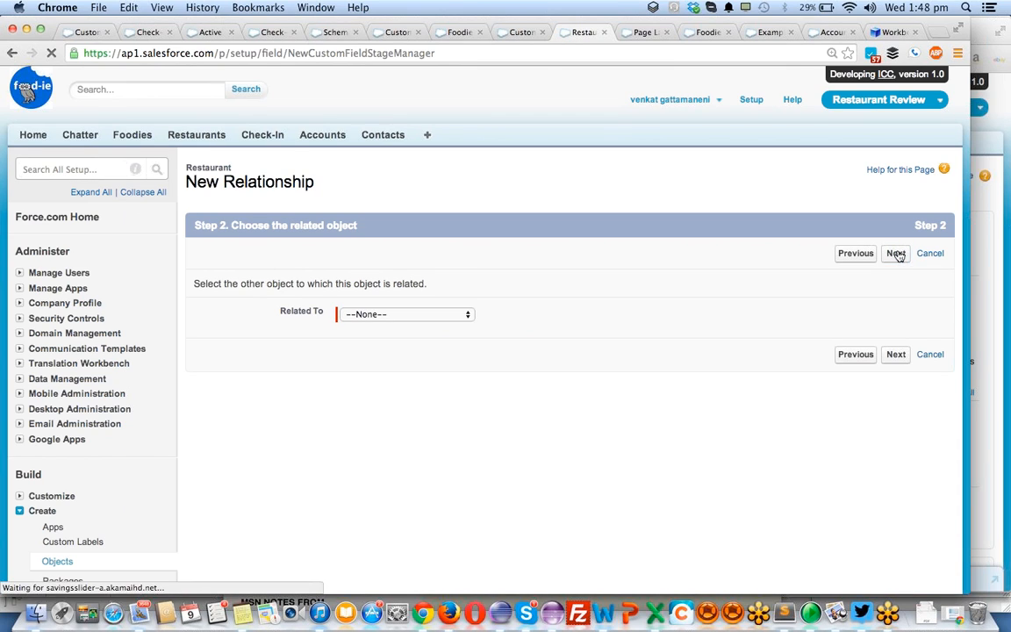
left_click(454, 312)
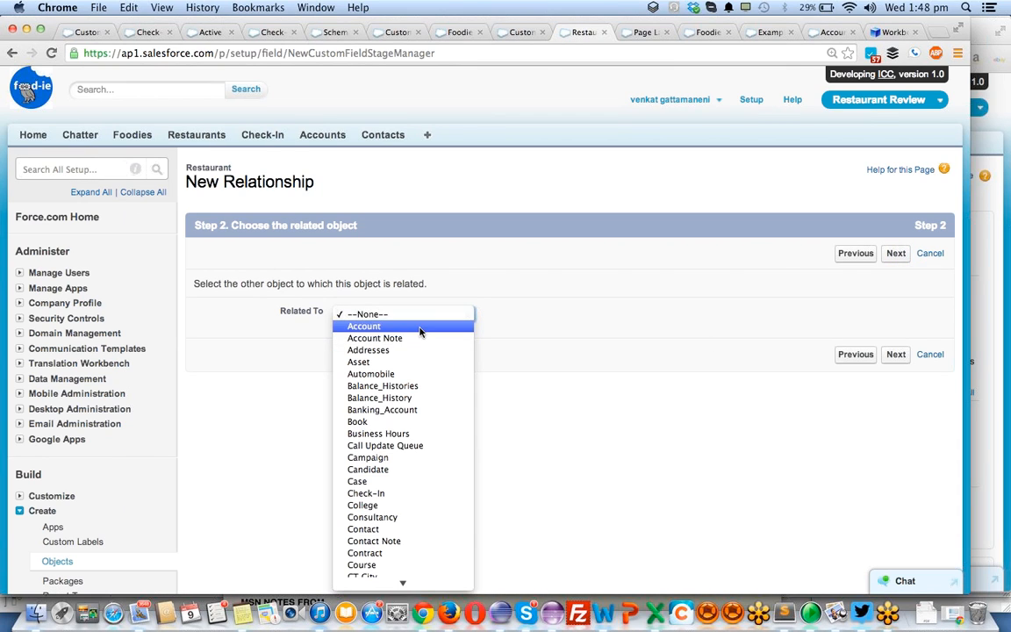
left_click(421, 329)
left_click(894, 355)
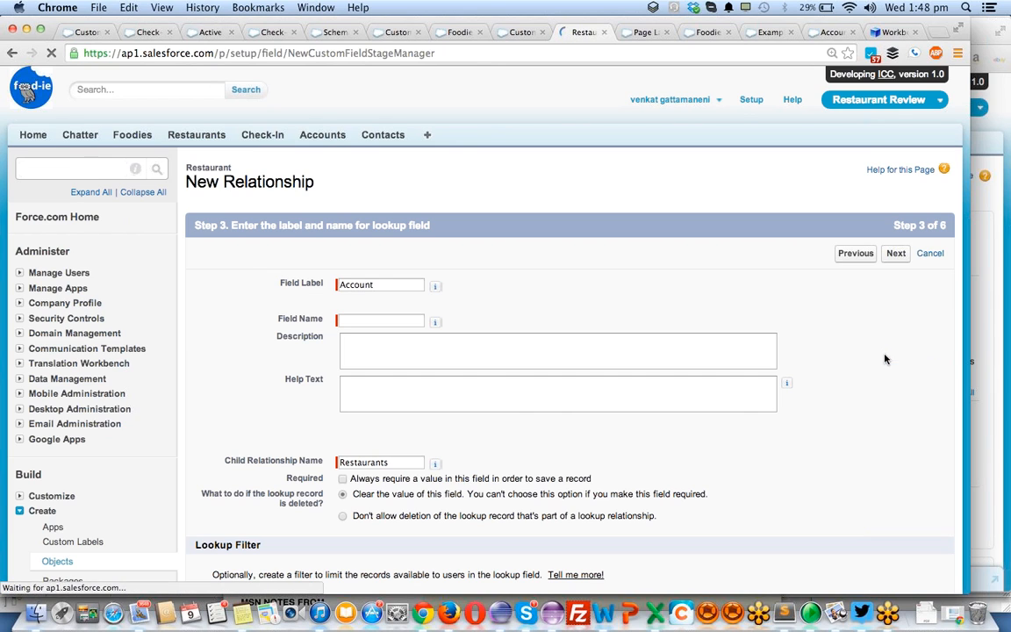
- Set the lookup field's name to Account and accept the default child relationship settings
left_click(374, 322)
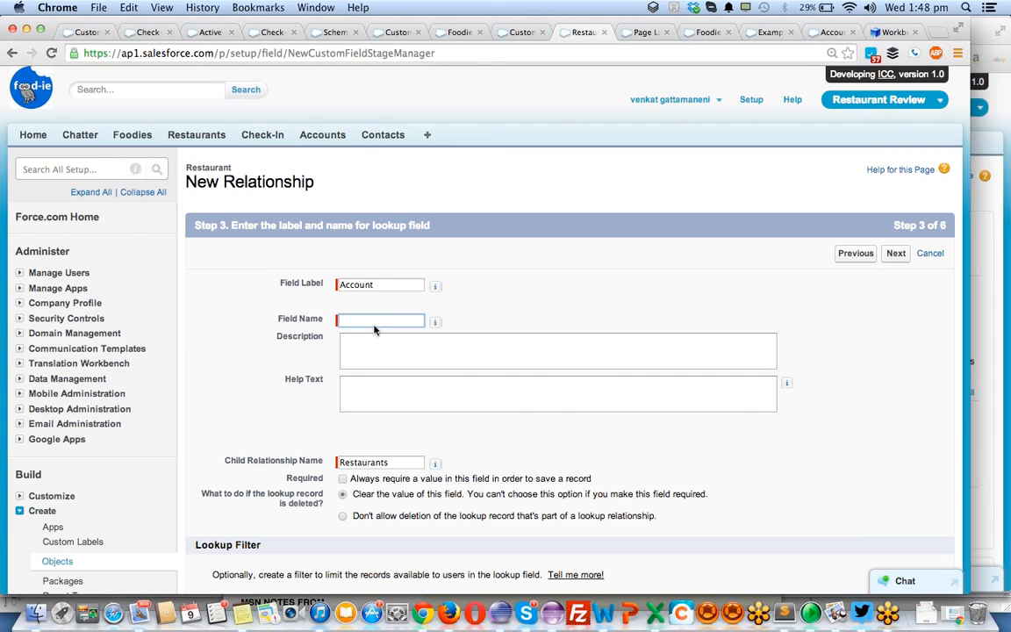
type("Account")
scroll(575, 417, "down", 5)
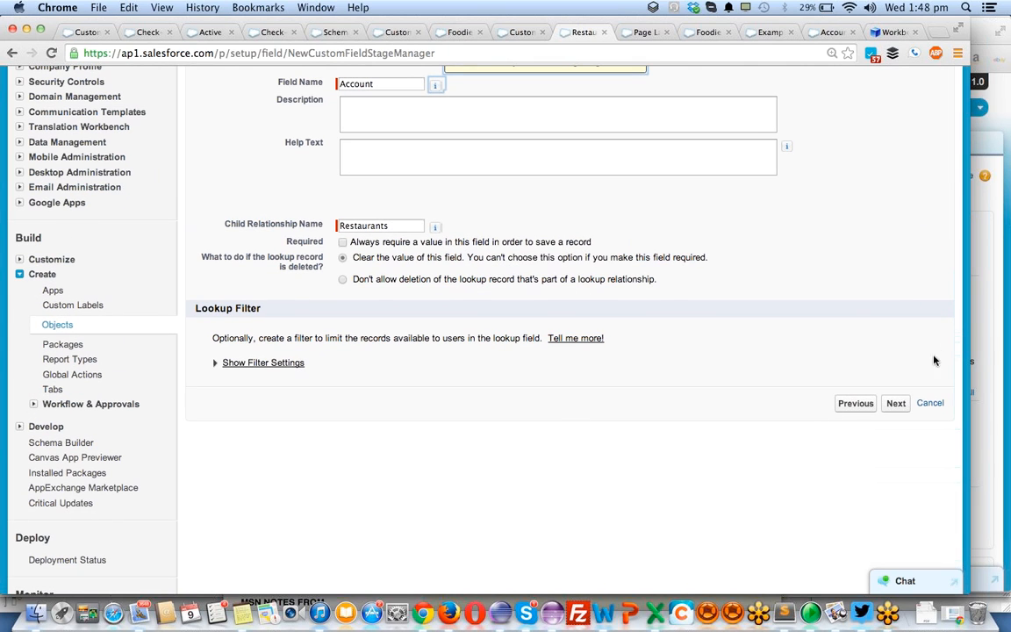
left_click(895, 405)
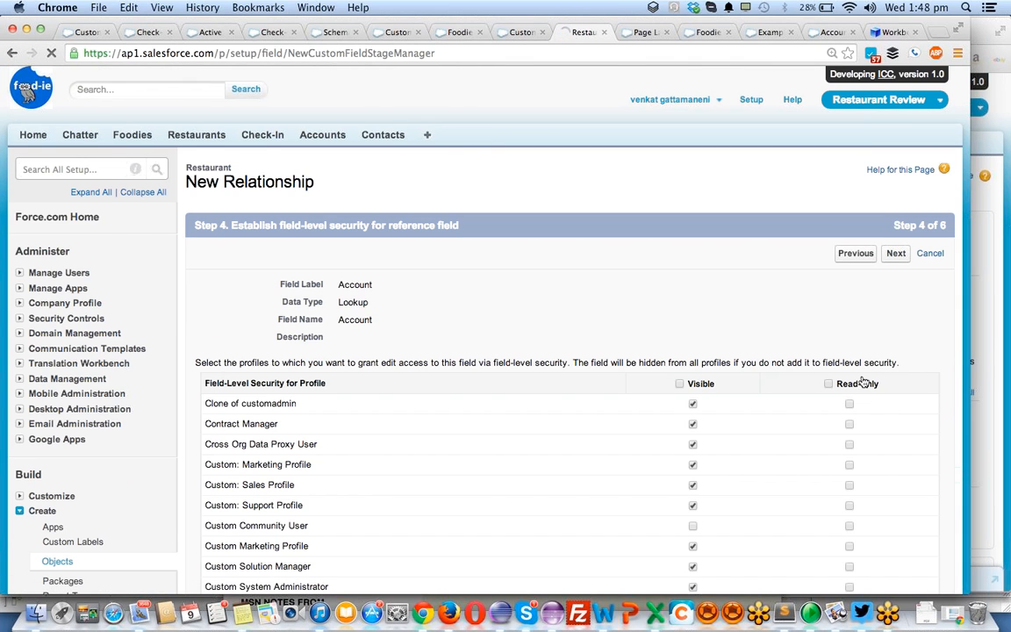
- Make the Account lookup field visible to all profiles and include it on the Restaurant Layout
left_click(680, 383)
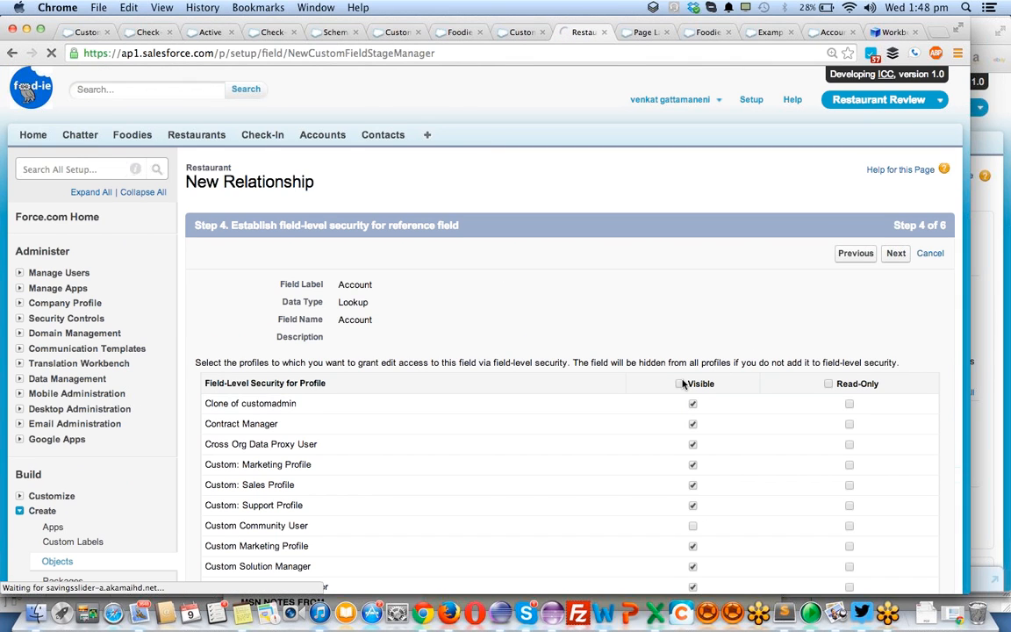
left_click(895, 254)
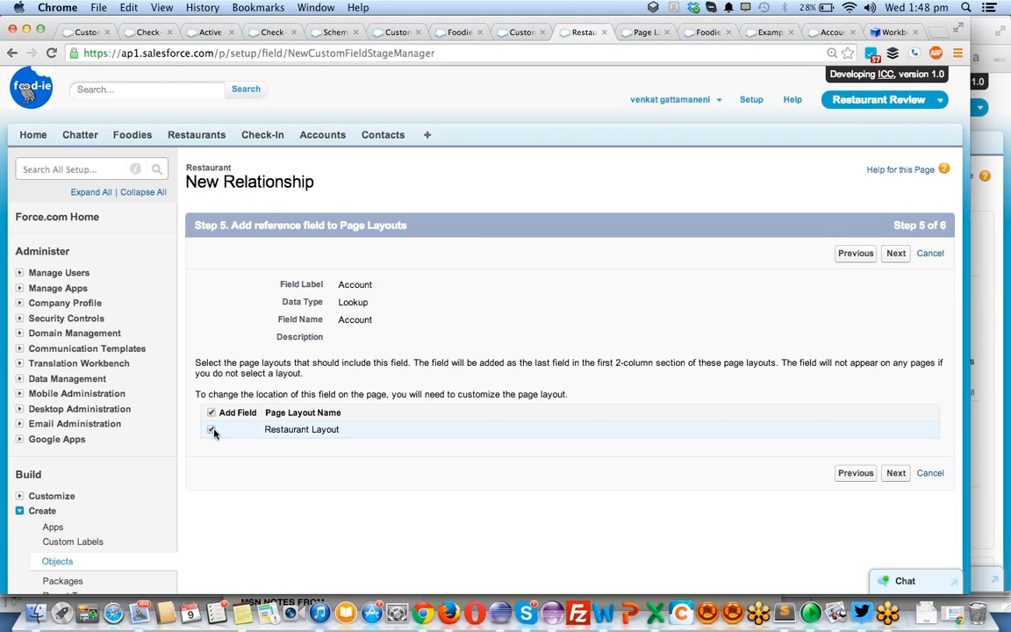
left_click(903, 254)
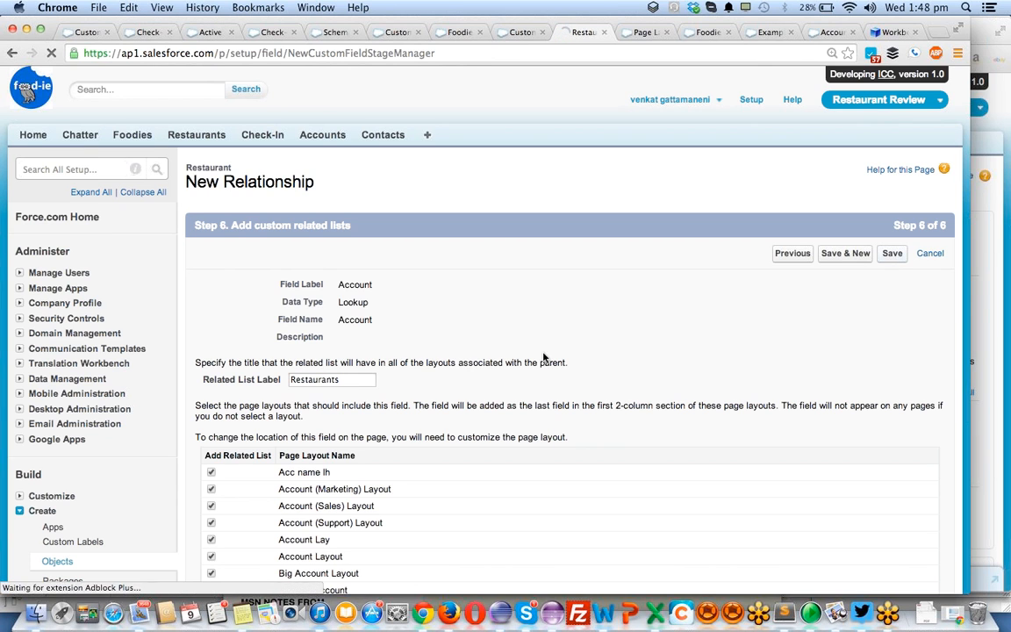
- Examine the list of Account page layouts selected to receive the Restaurants related list
scroll(523, 375, "down", 2)
scroll(523, 375, "down", 1)
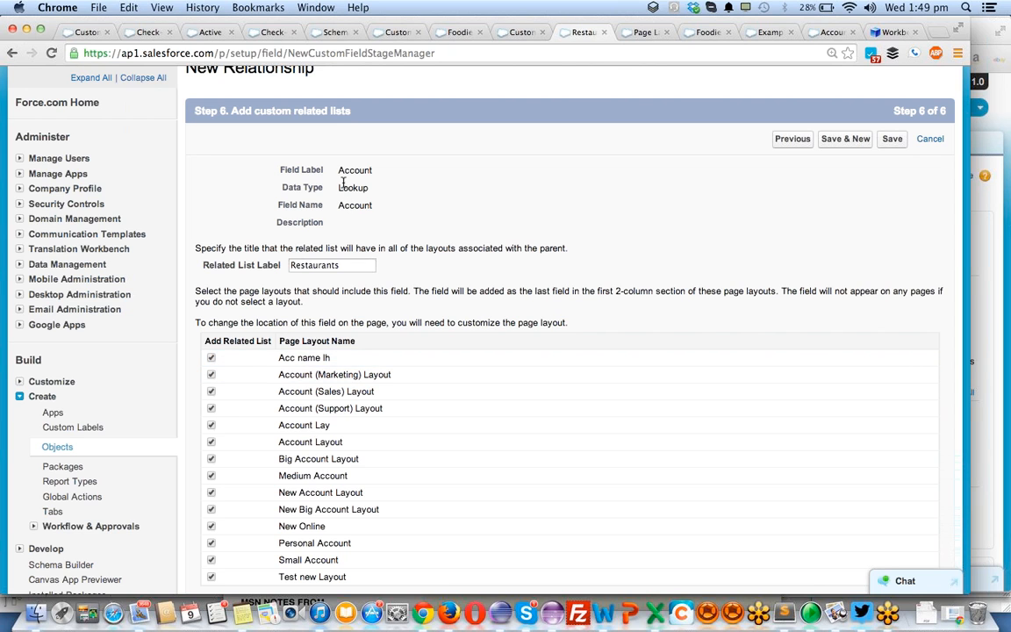
scroll(294, 362, "down", 5)
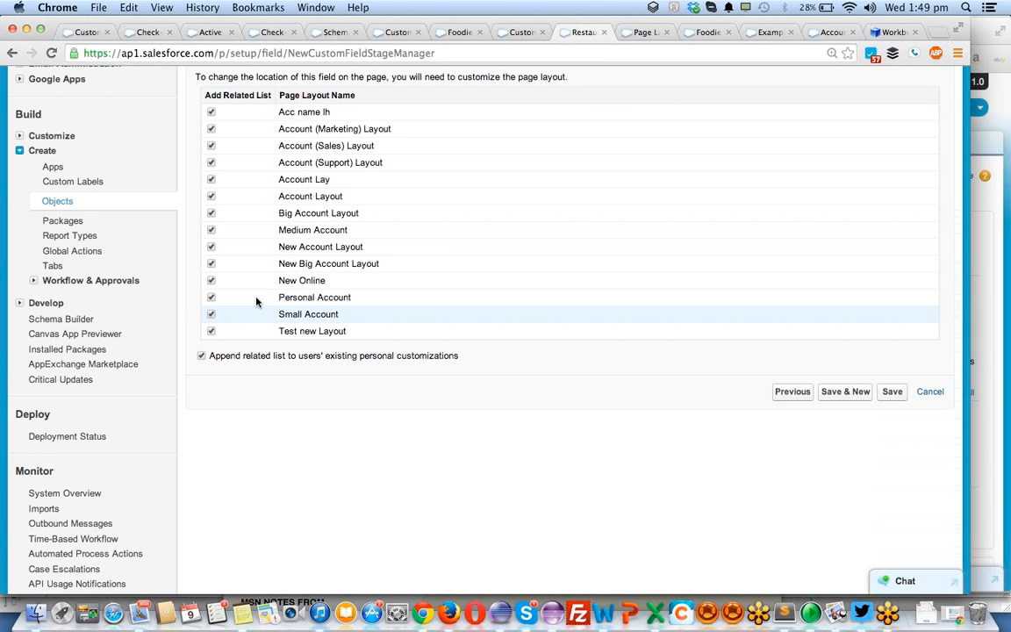
scroll(202, 345, "up", 6)
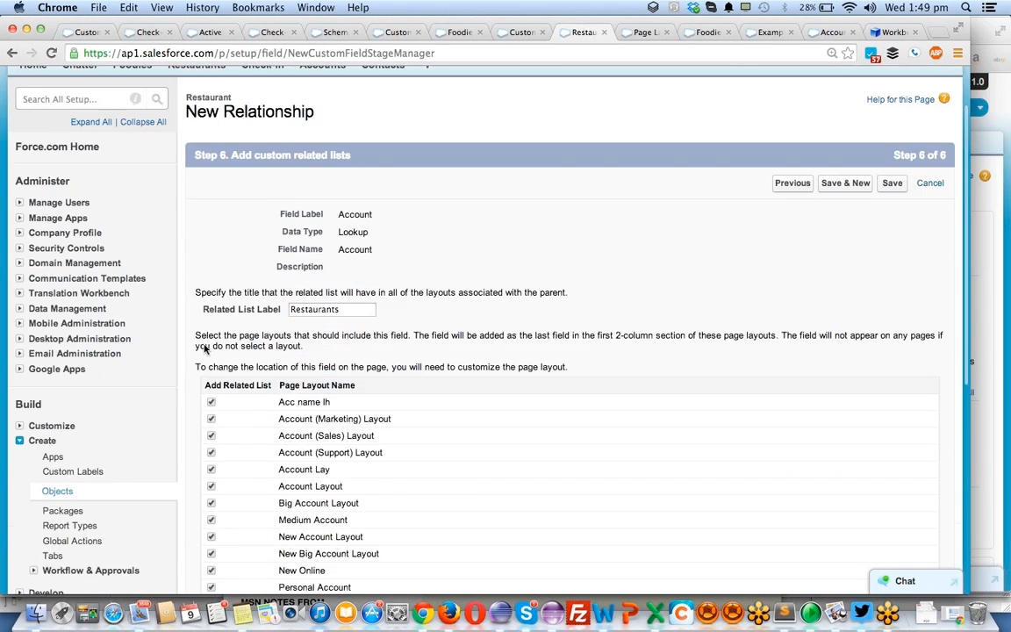
scroll(203, 347, "up", 2)
double_click(212, 167)
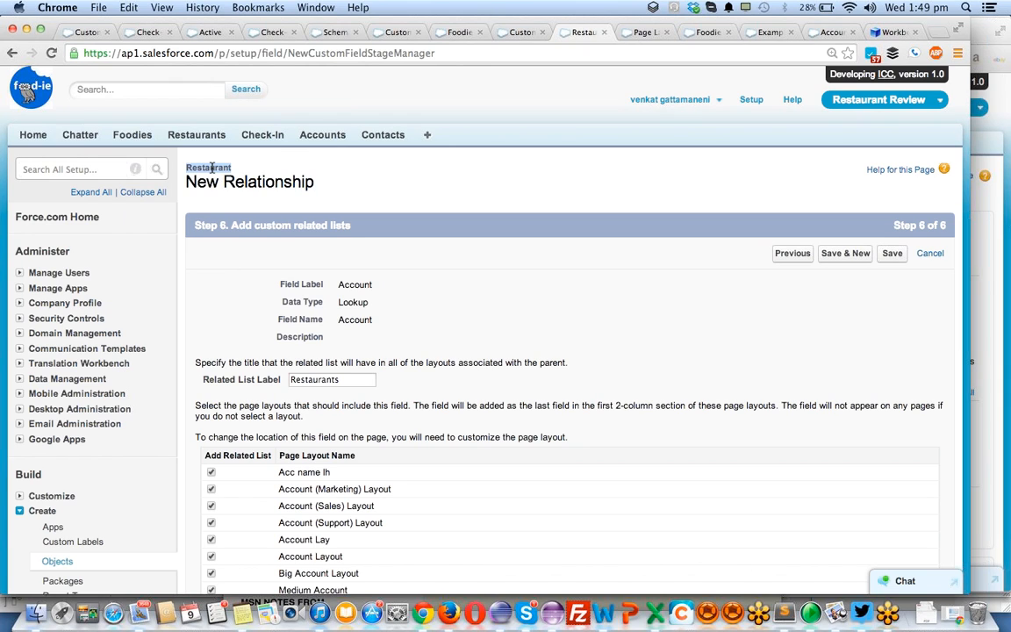
scroll(305, 474, "down", 1)
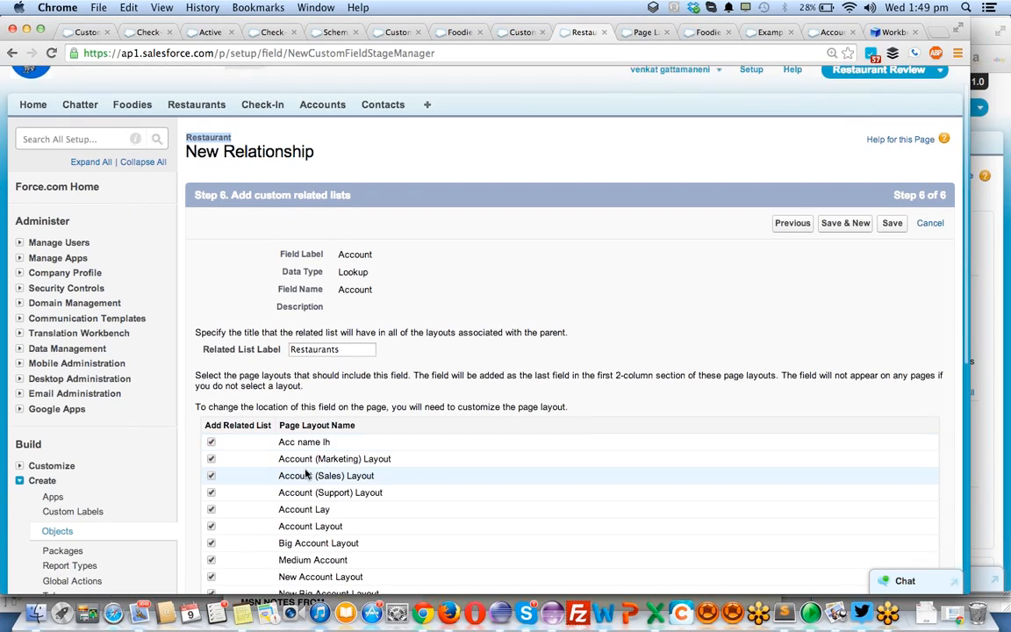
scroll(305, 473, "down", 3)
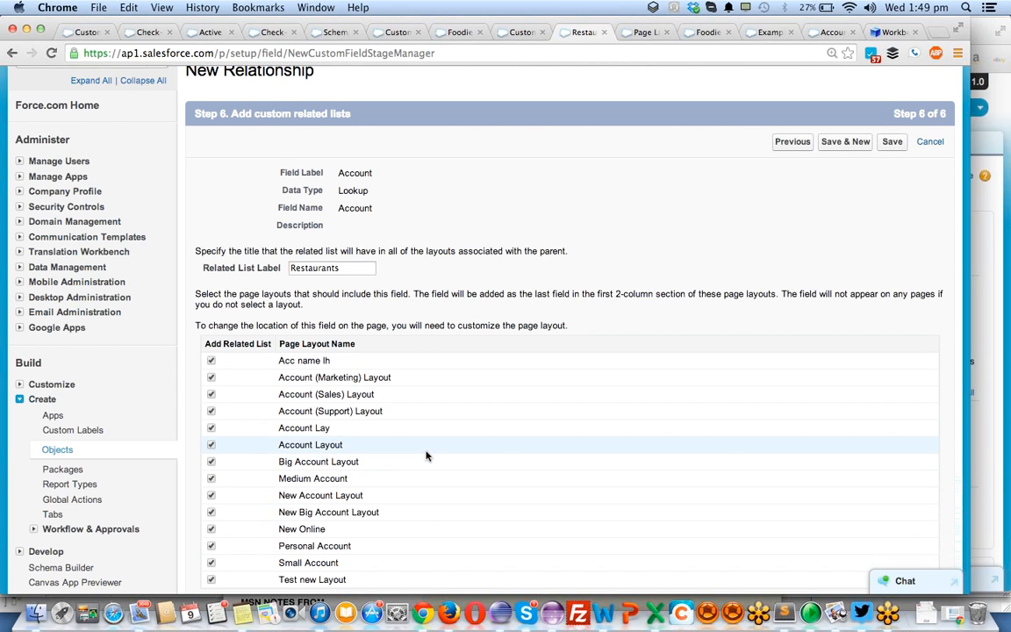
scroll(426, 455, "down", 2)
scroll(427, 456, "up", 1)
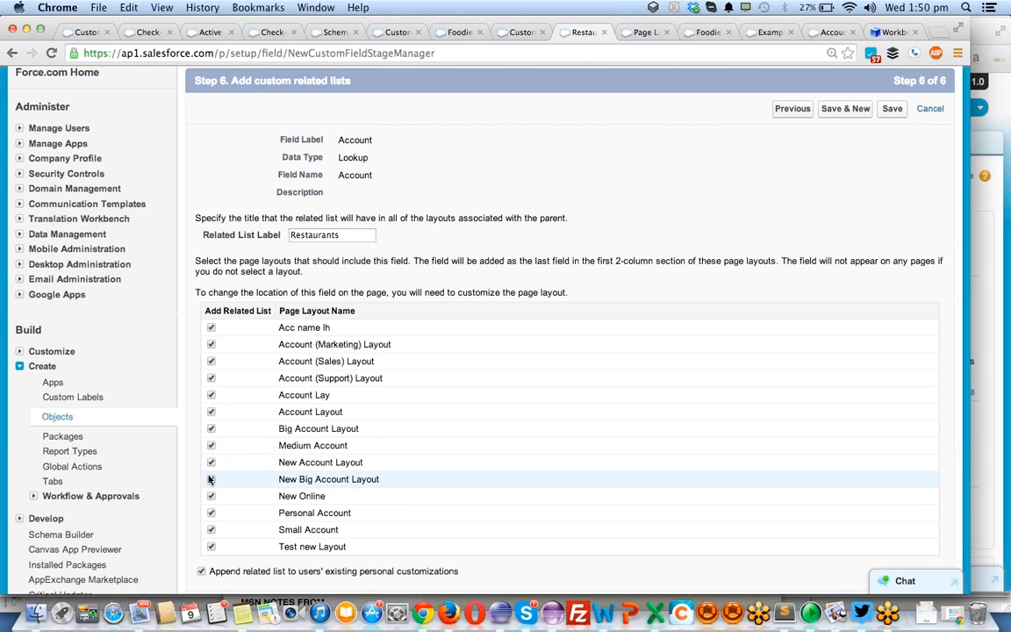
- Exclude the Personal Account and Small Account layouts from the Restaurants related list and save the lookup field
left_click(210, 514)
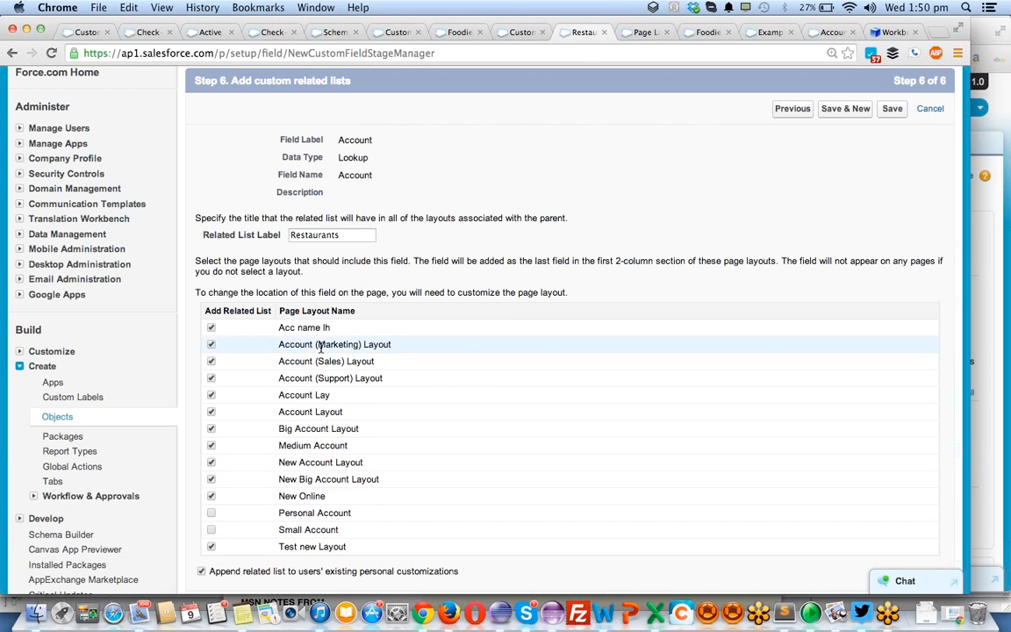
scroll(688, 322, "down", 2)
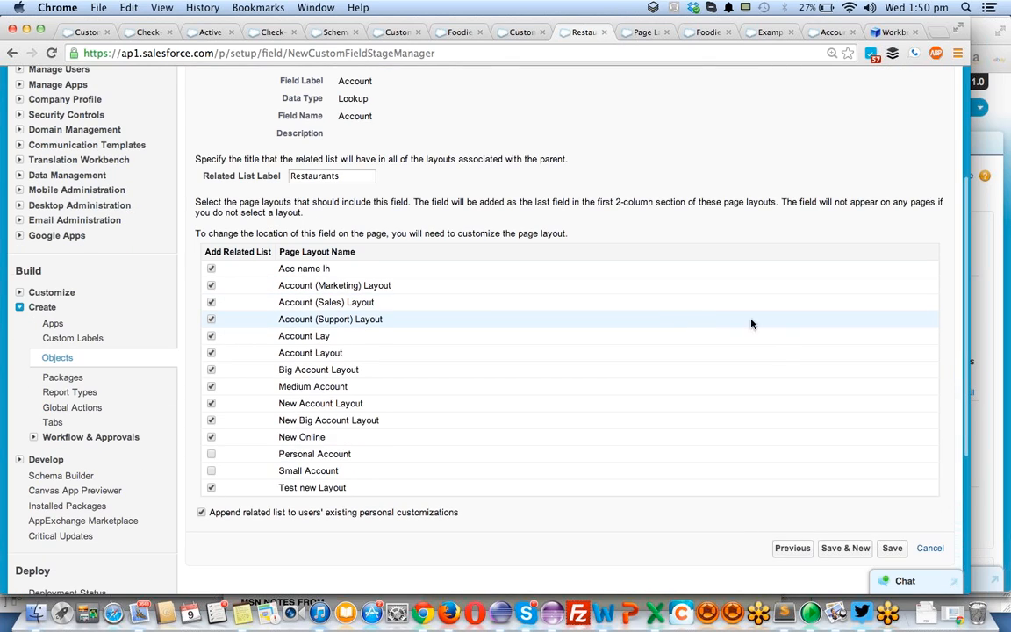
left_click(888, 551)
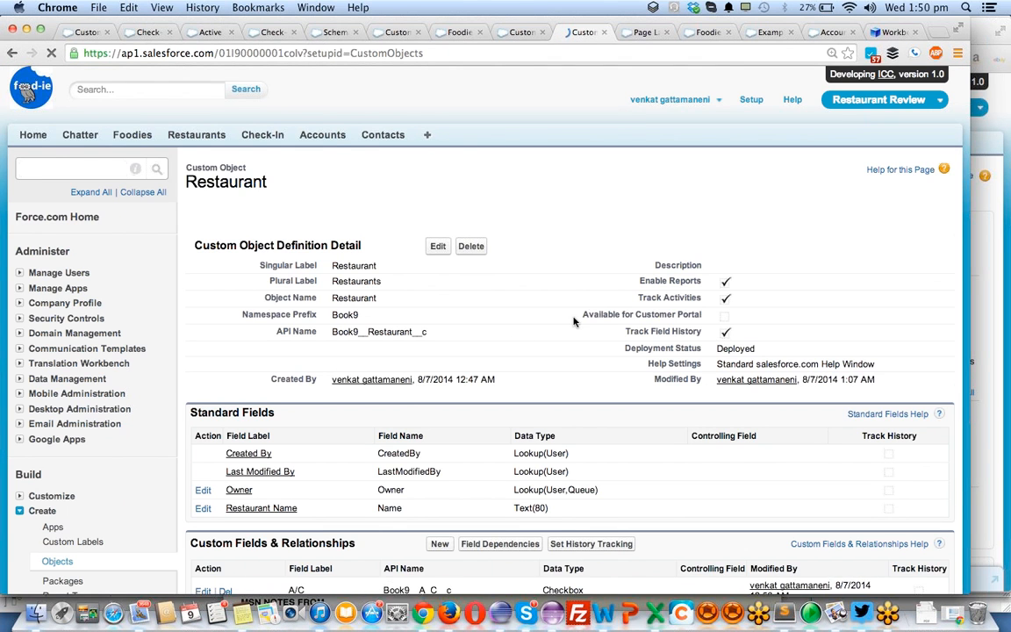
- Open Accounts in a new browser tab and open the ermforce - partner account record
scroll(573, 322, "down", 1)
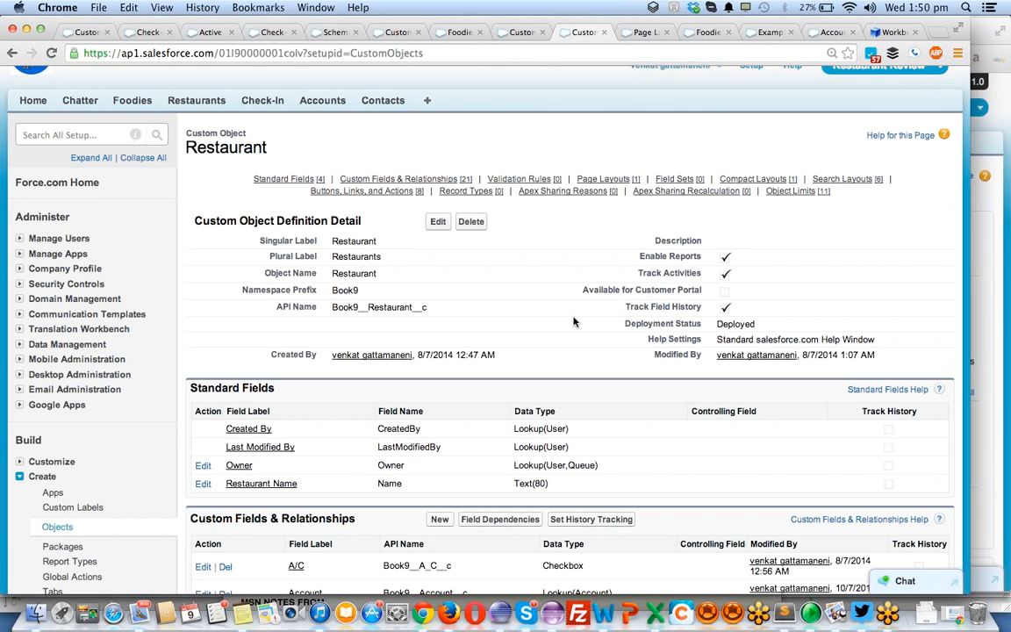
left_click(324, 101, "super")
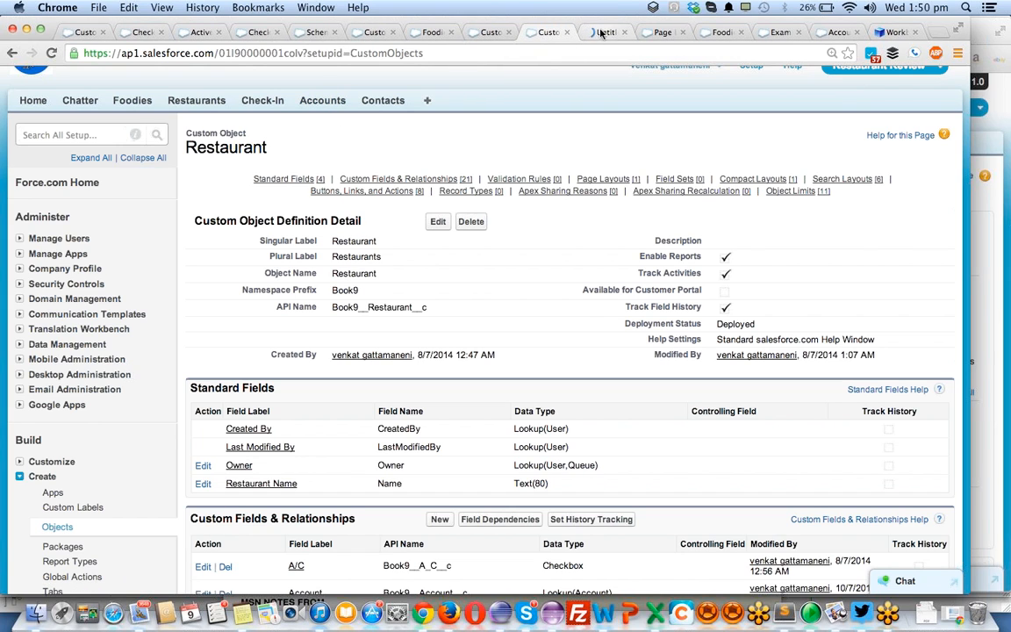
left_click(603, 32)
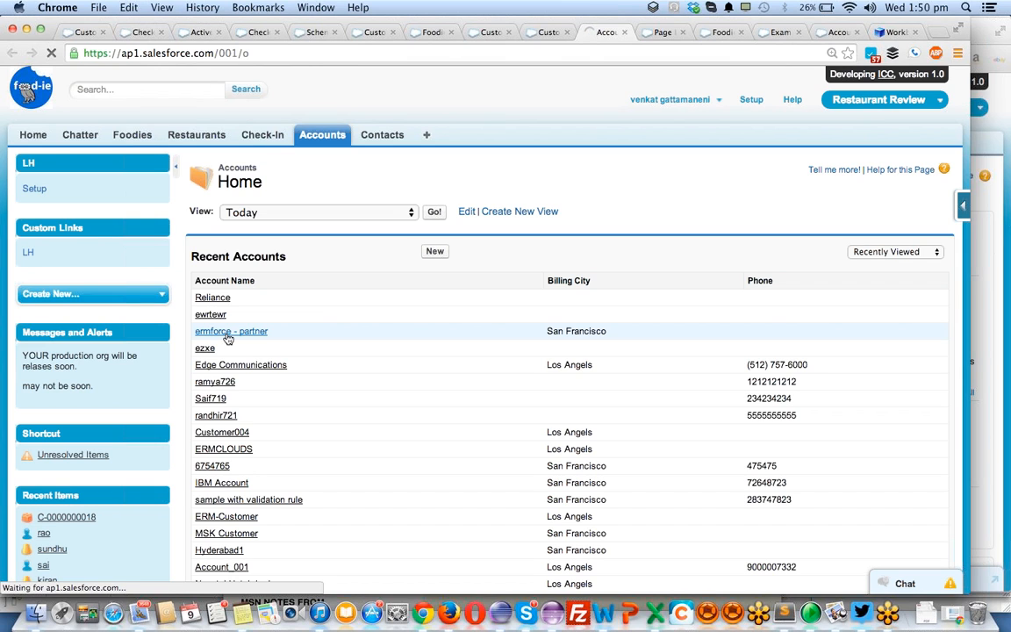
left_click(226, 335)
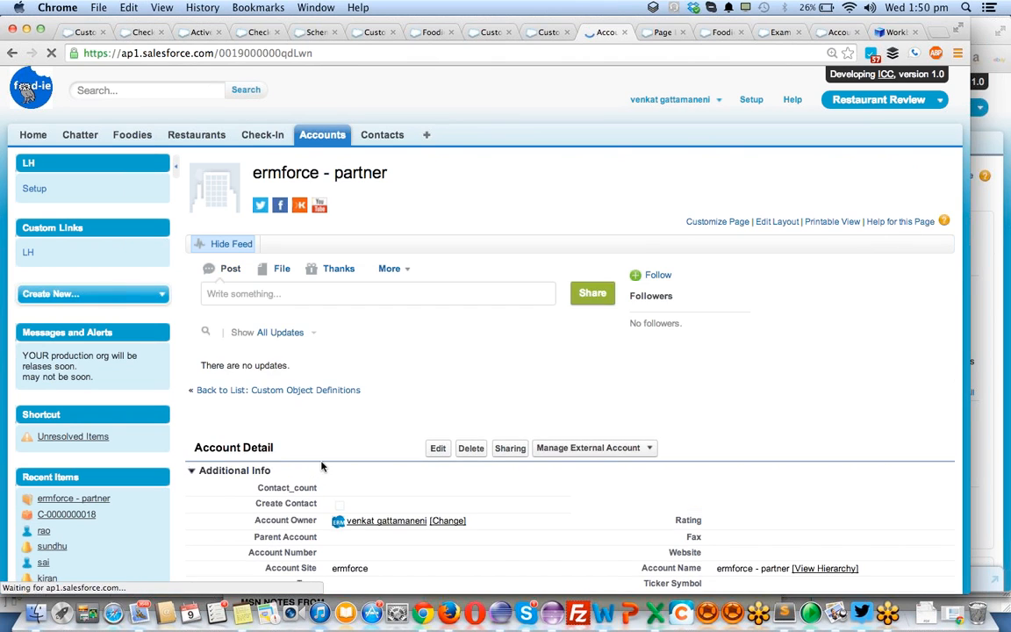
- Find the Restaurants related list on the ermforce - partner account and start a new restaurant record from it
scroll(321, 466, "down", 1)
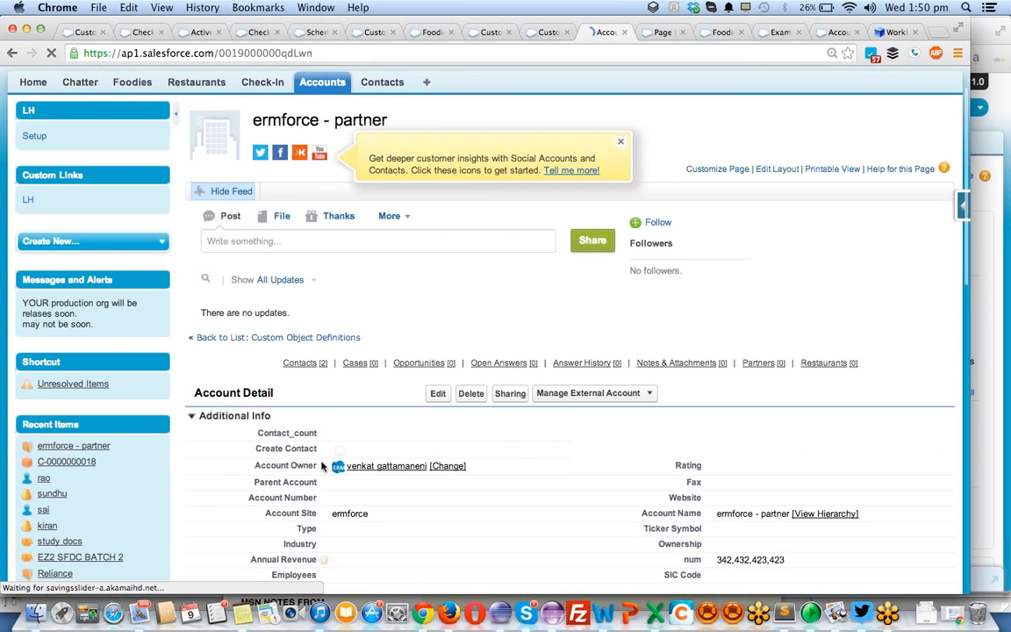
scroll(321, 466, "down", 15)
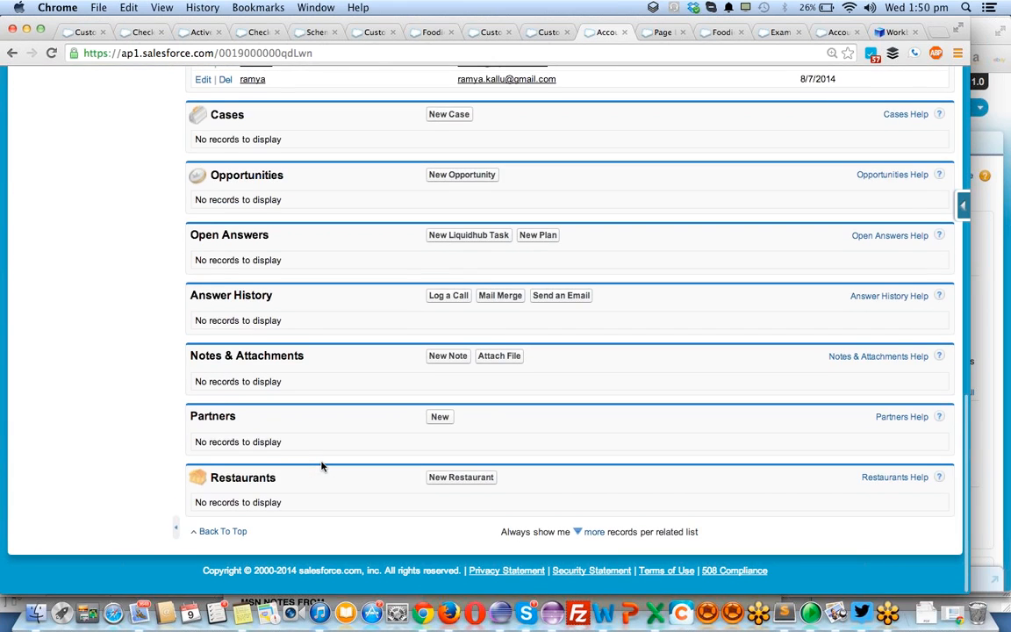
scroll(322, 465, "up", 2)
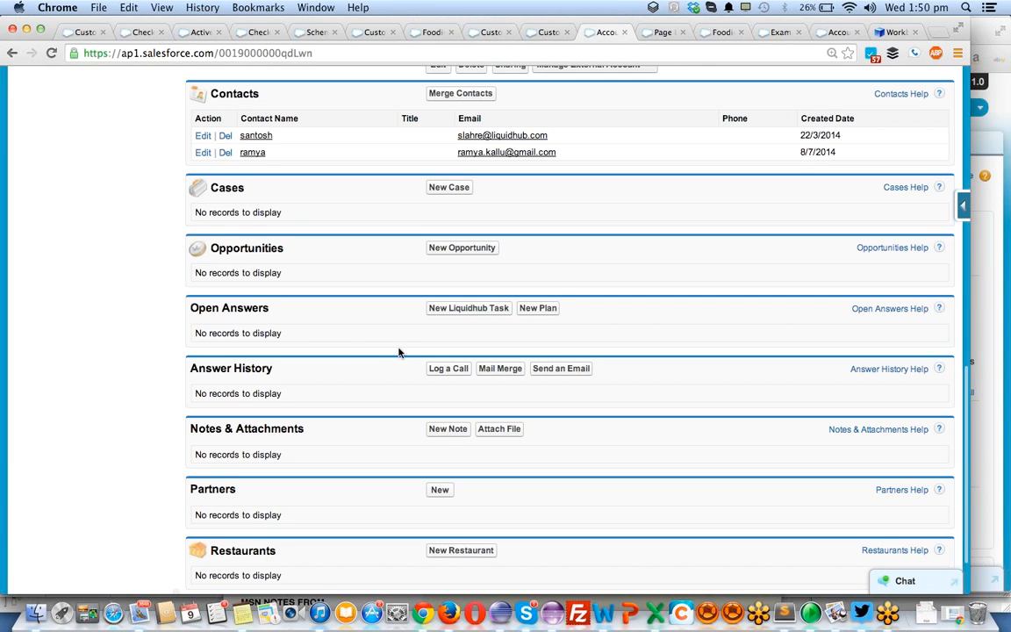
scroll(403, 354, "up", 2)
scroll(403, 354, "down", 4)
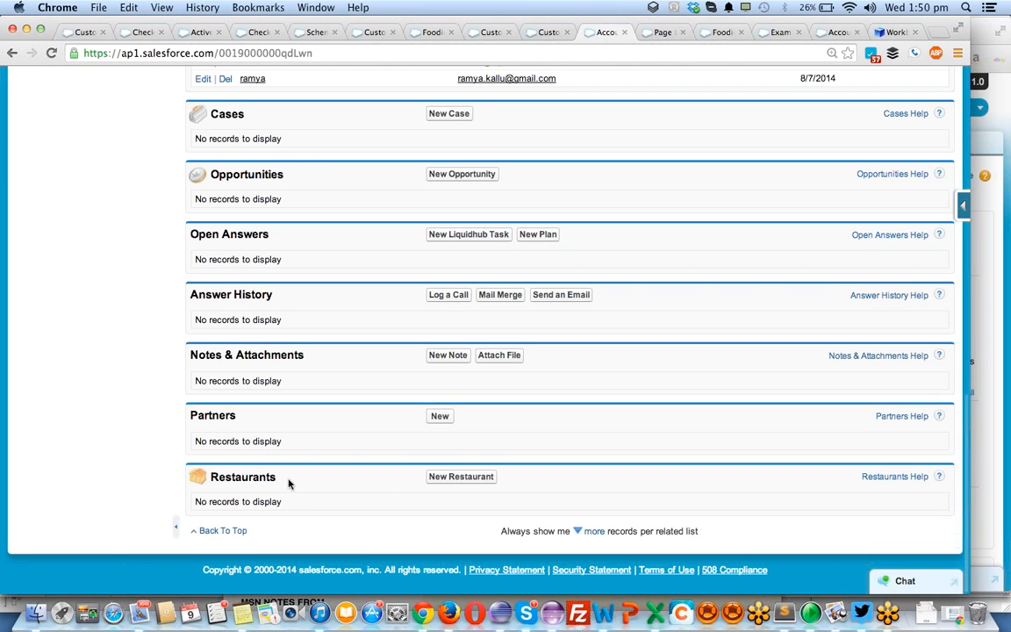
left_click(458, 477)
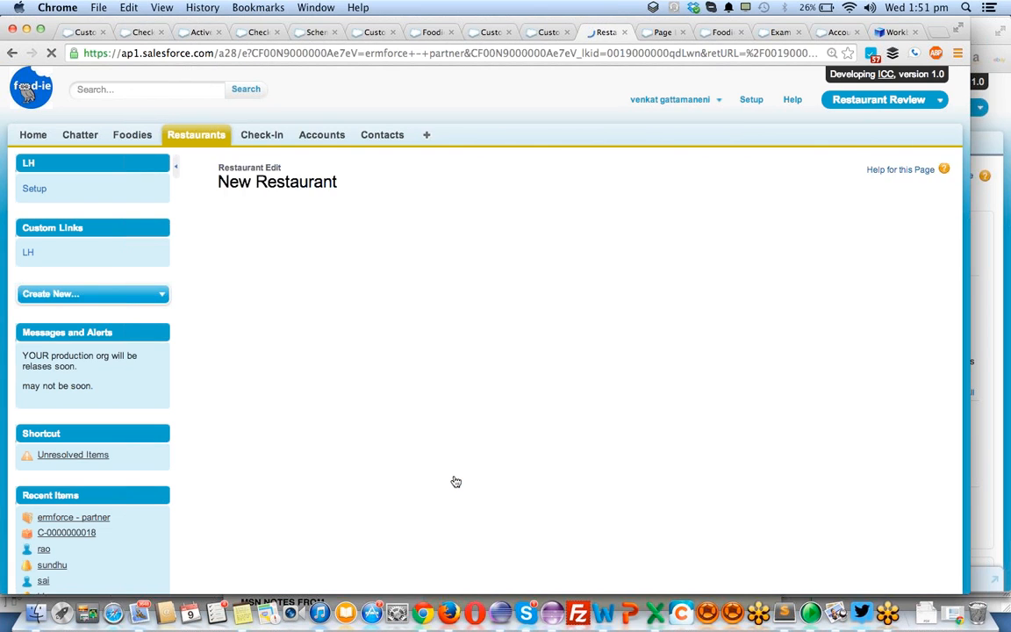
- Enter anupama as the new restaurant's name
left_click(367, 270)
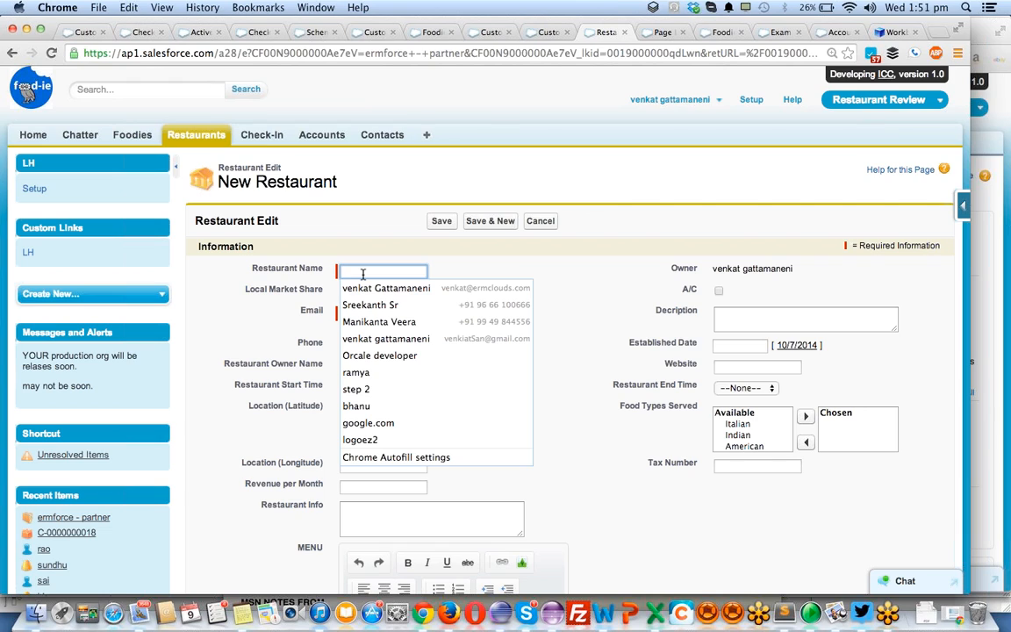
type("ba")
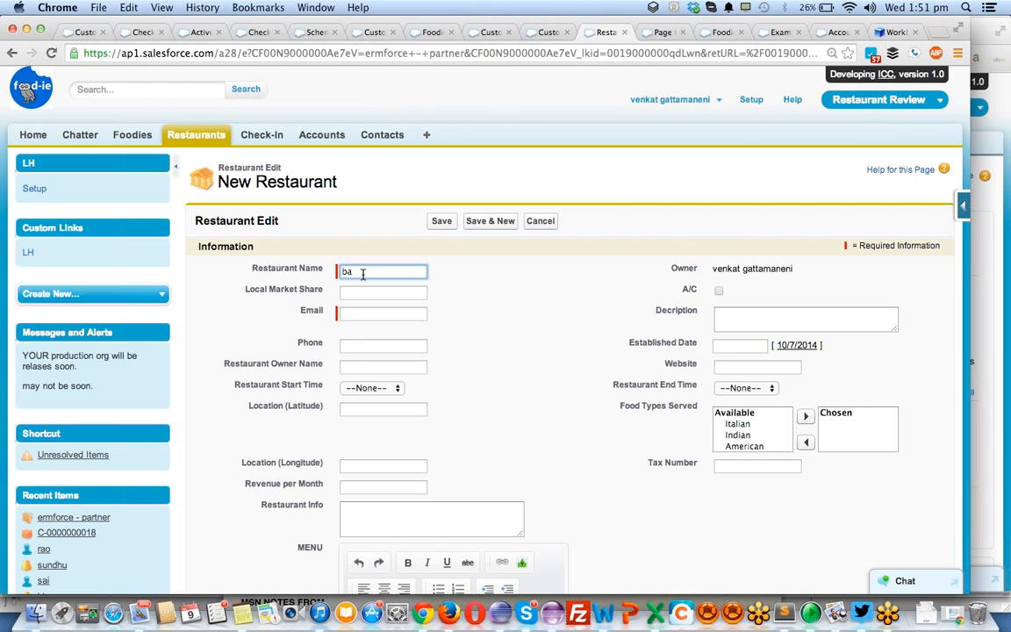
key("BackSpace")
key("BackSpace")
type("anupama")
key("Tab")
key("Tab")
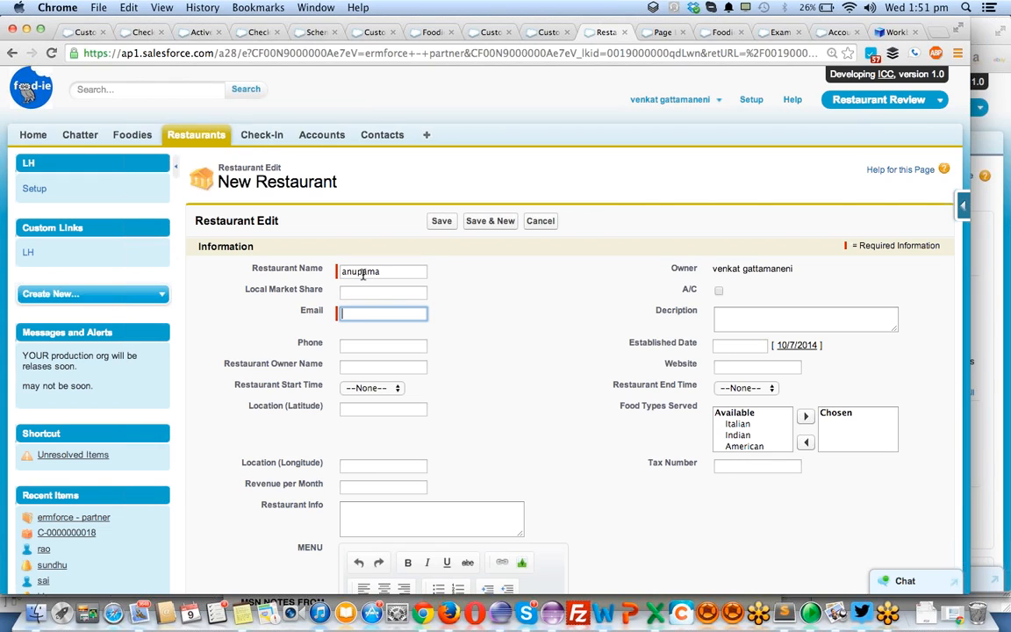
- Fill in the restaurant's email and save the new restaurant record
type("skfj@fskjdnf.com")
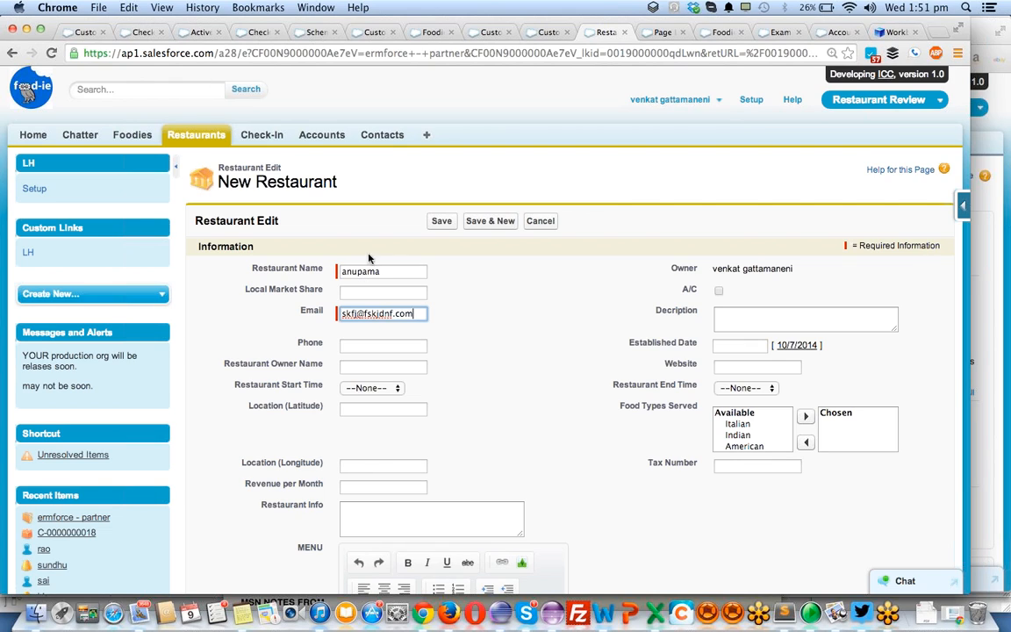
left_click(361, 313)
triple_click(360, 313)
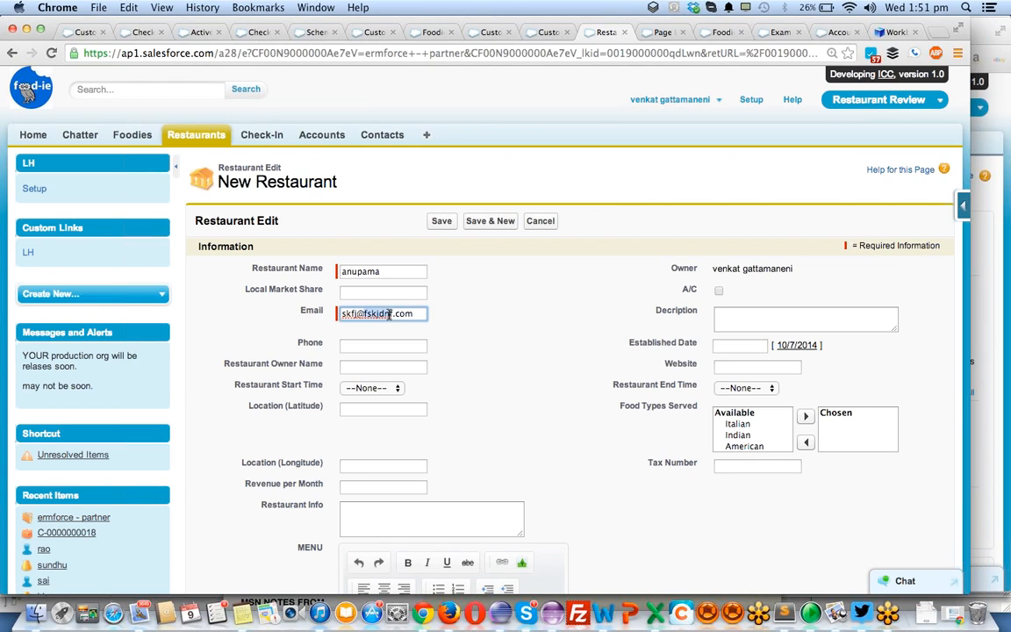
left_click(361, 313)
scroll(738, 419, "down", 5)
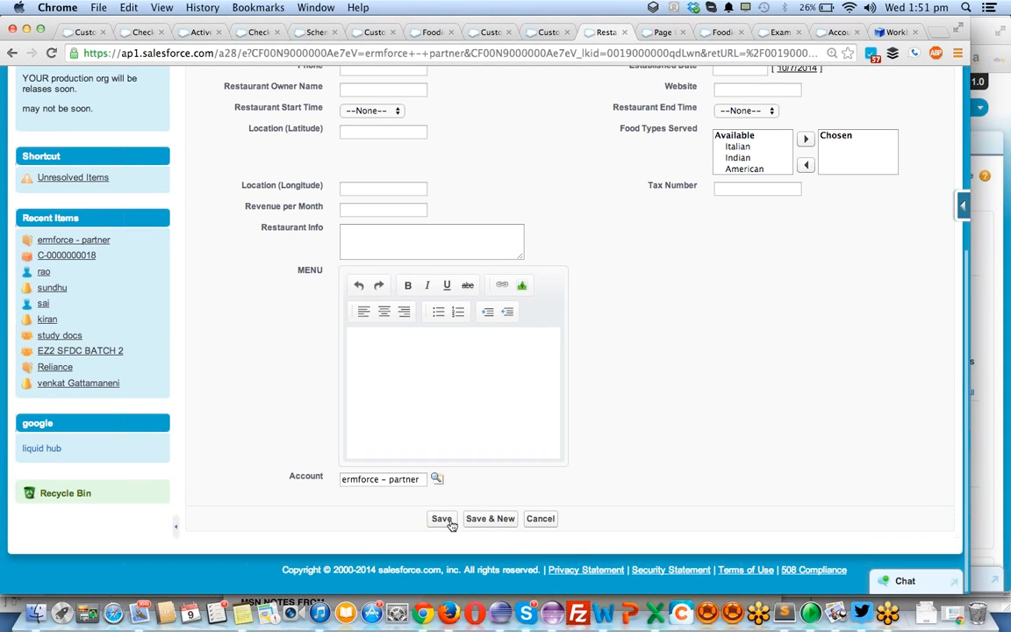
left_click(449, 521)
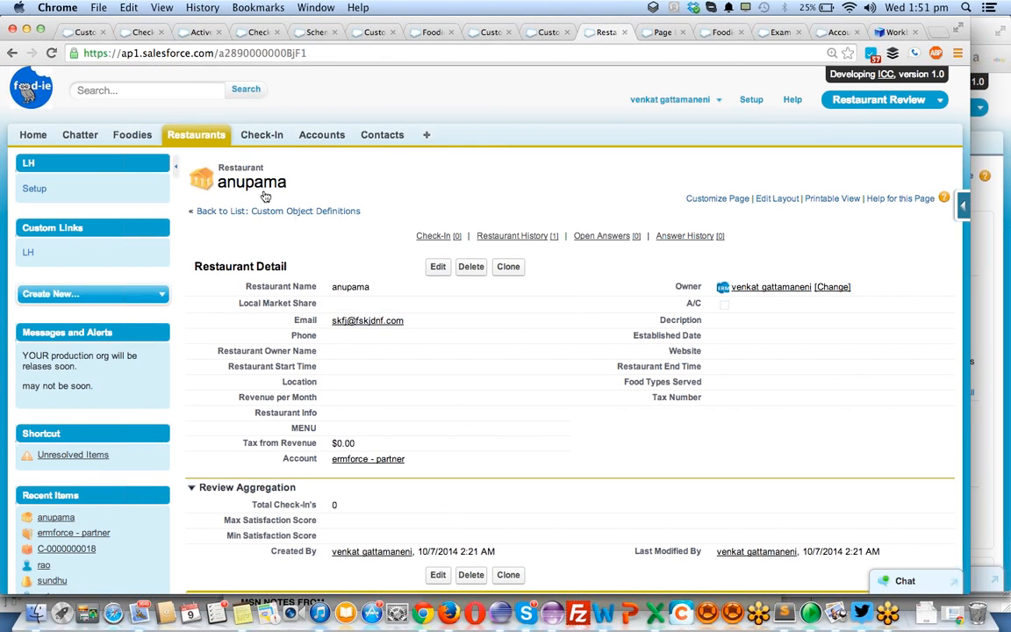
- Open the ermforce - partner account from the saved restaurant and check its Restaurants related list
left_click(380, 460)
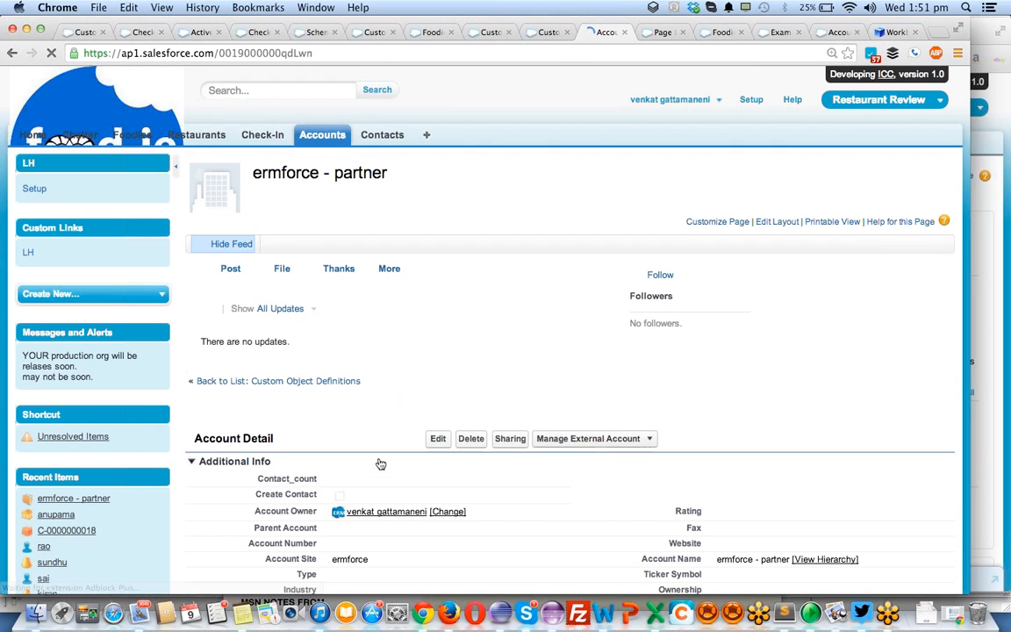
scroll(426, 365, "down", 3)
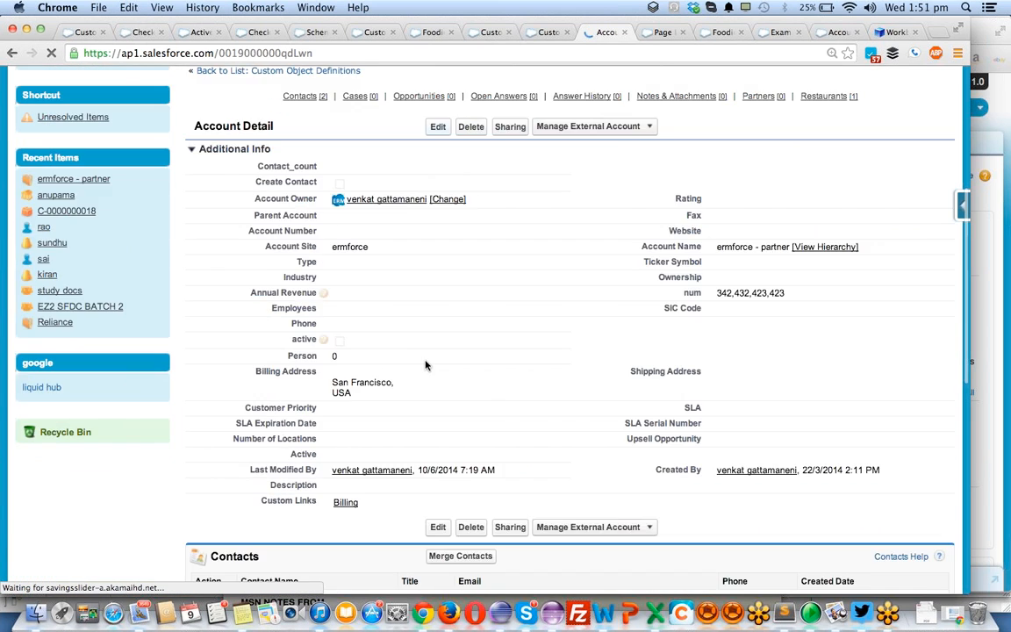
scroll(425, 365, "down", 10)
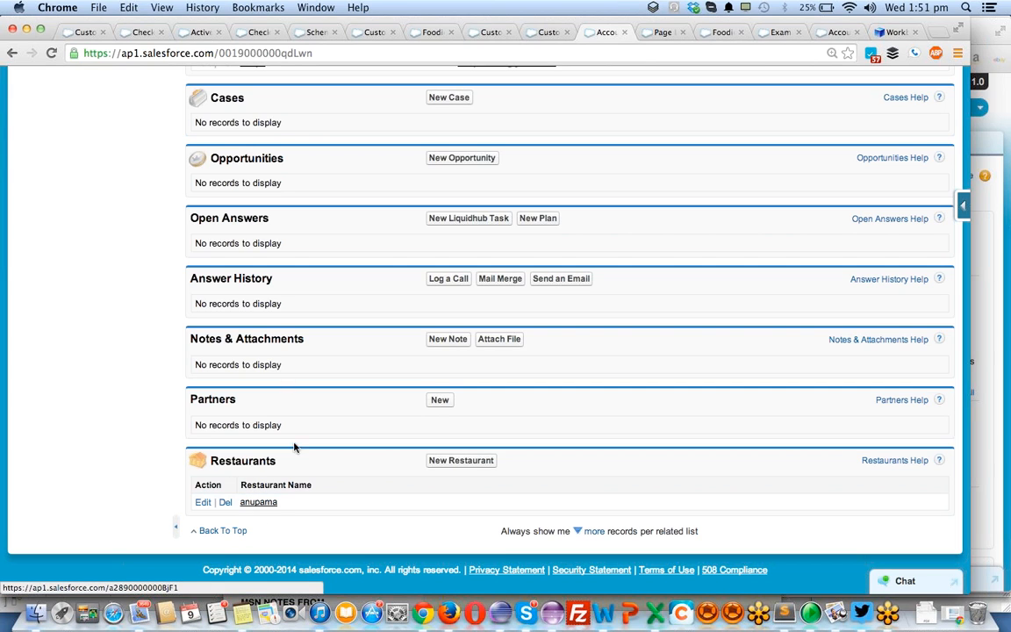
- Return to the Restaurant custom object definition and start a new custom field of type Lookup Relationship
left_click(547, 32)
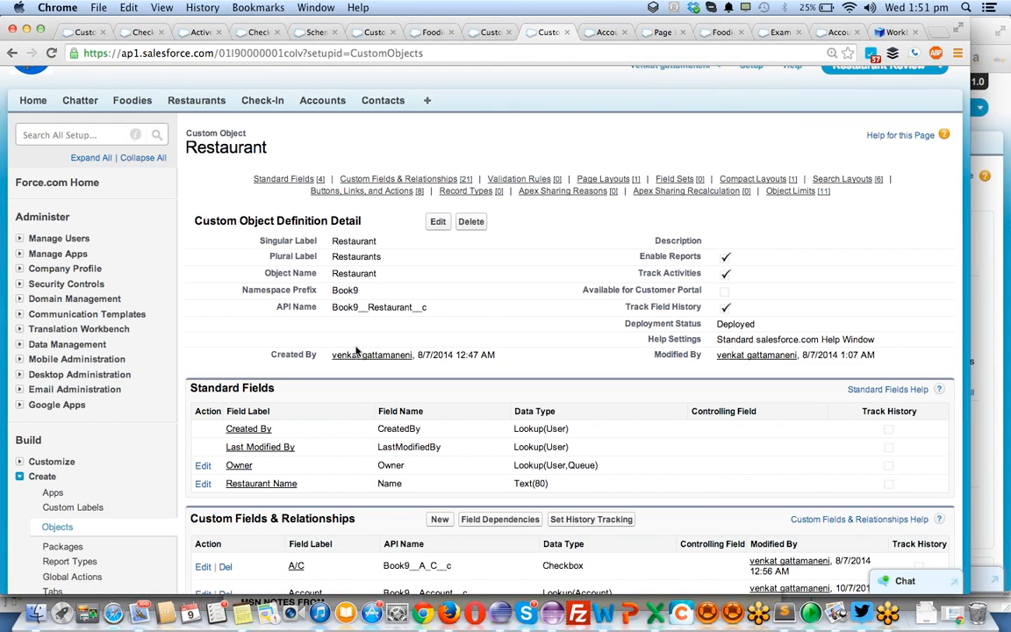
scroll(356, 350, "down", 5)
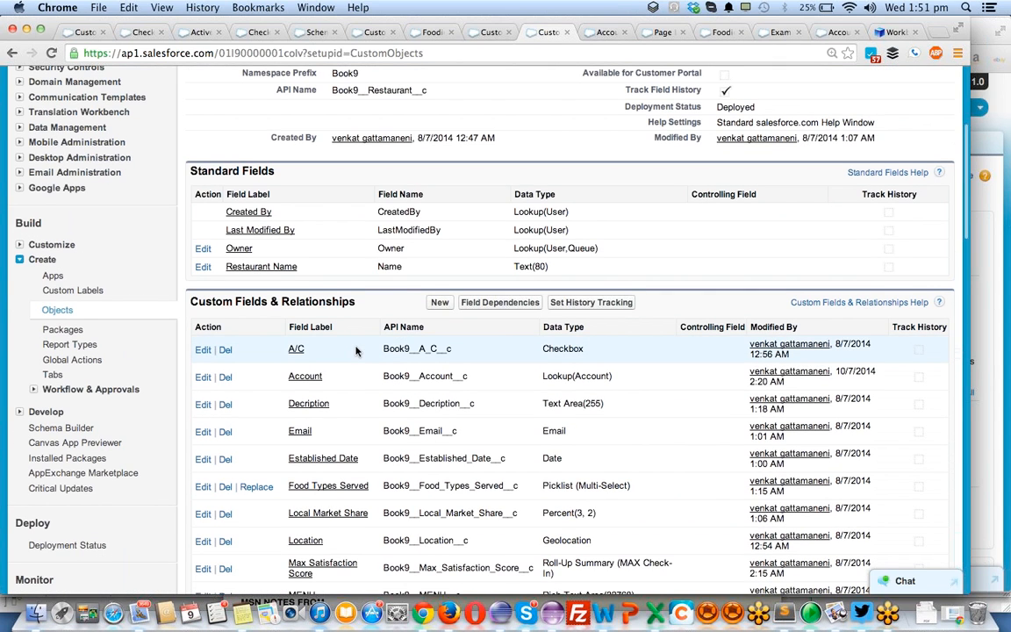
scroll(355, 350, "down", 5)
scroll(409, 275, "up", 4)
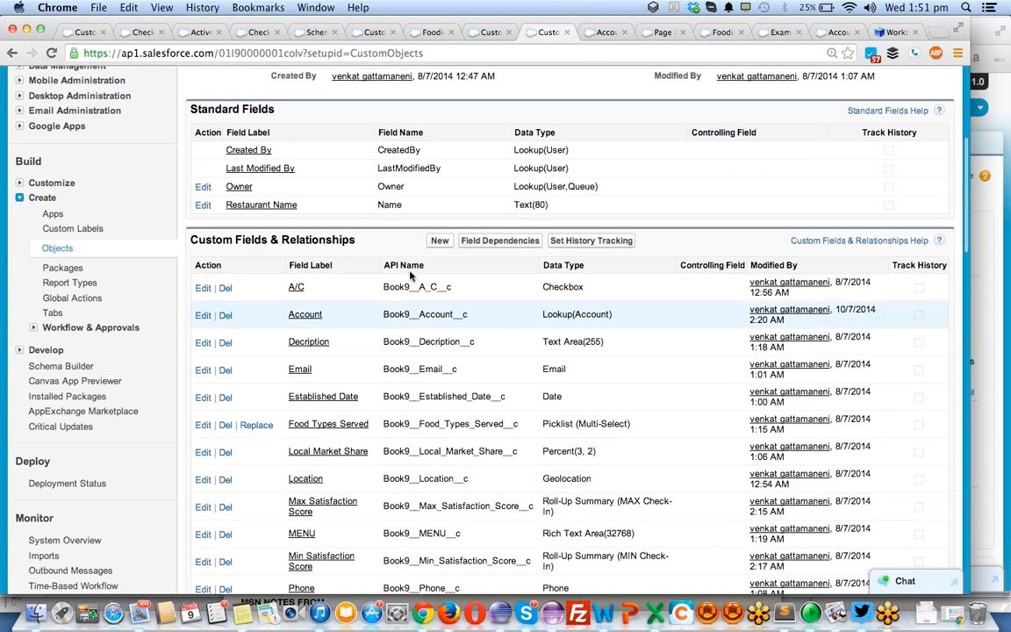
left_click(439, 242)
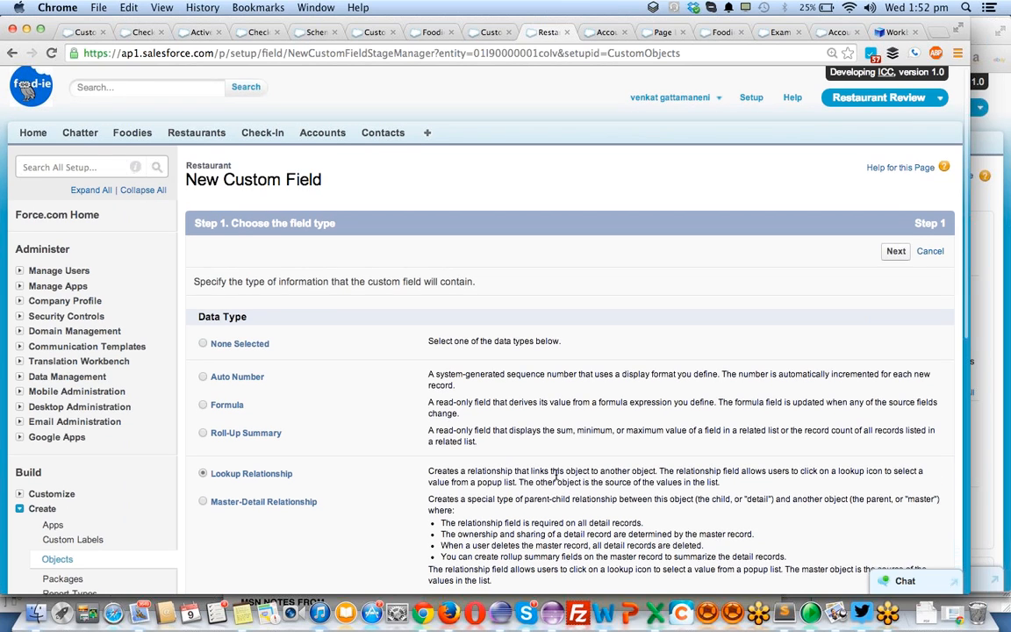
scroll(551, 473, "down", 1)
left_click(896, 233)
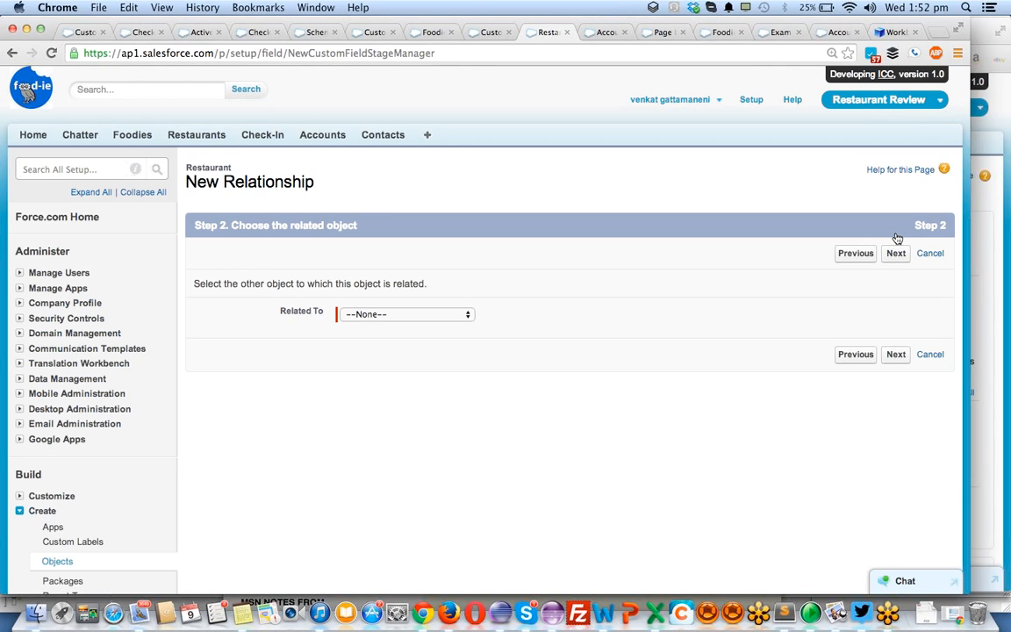
- Relate the lookup to Contact with Contact as its field name, and show its lookup filter settings
left_click(458, 320)
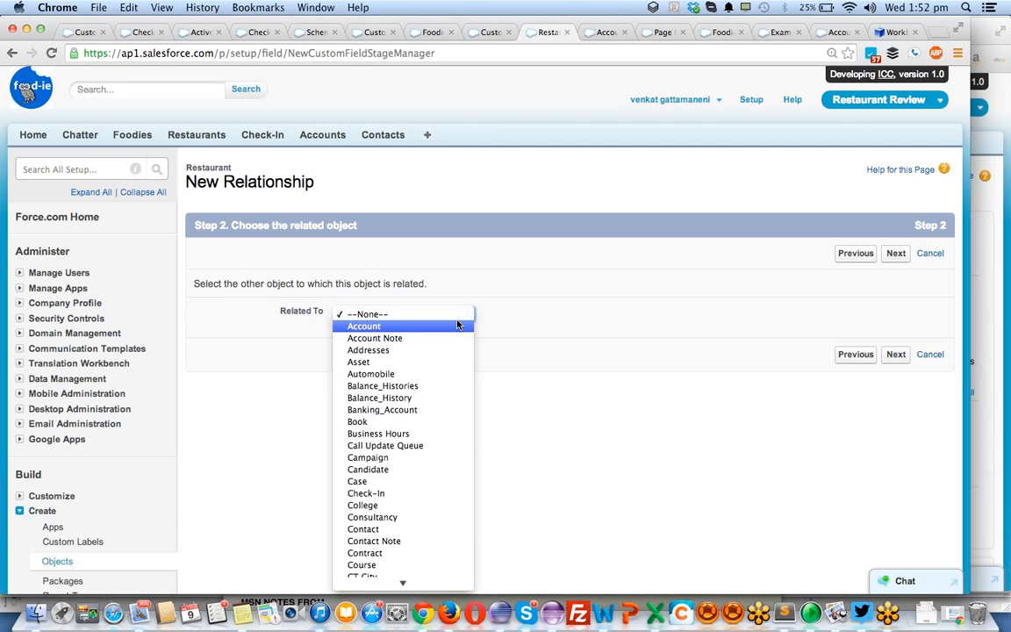
key("c")
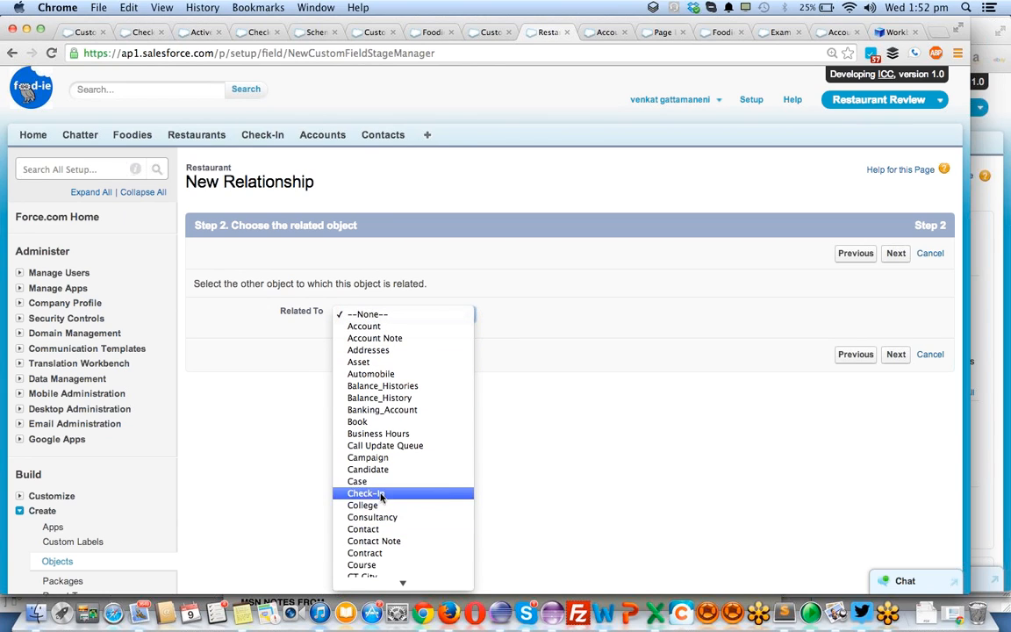
left_click(369, 528)
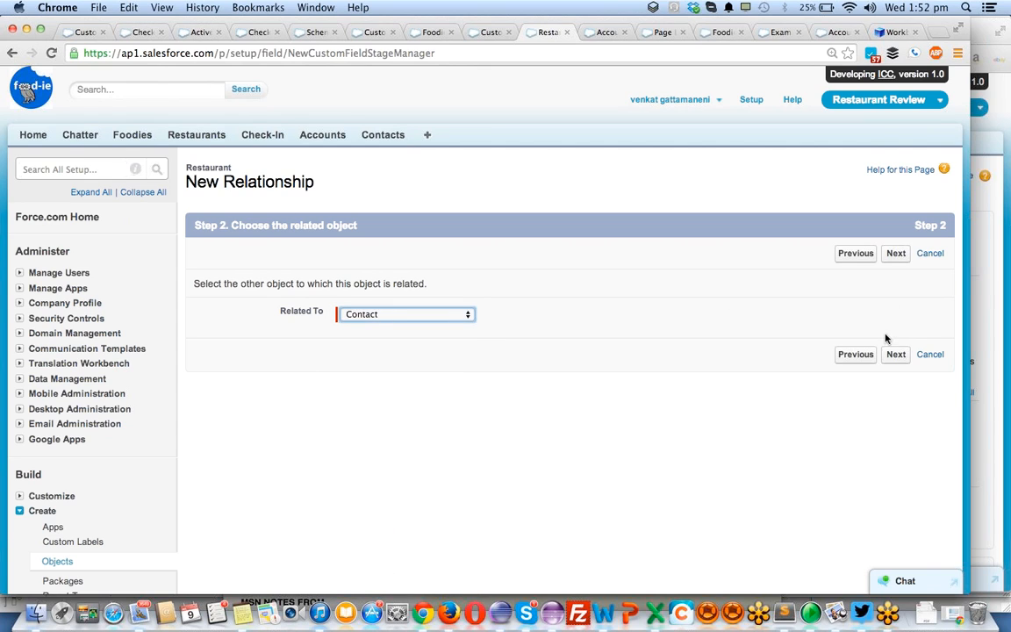
left_click(896, 356)
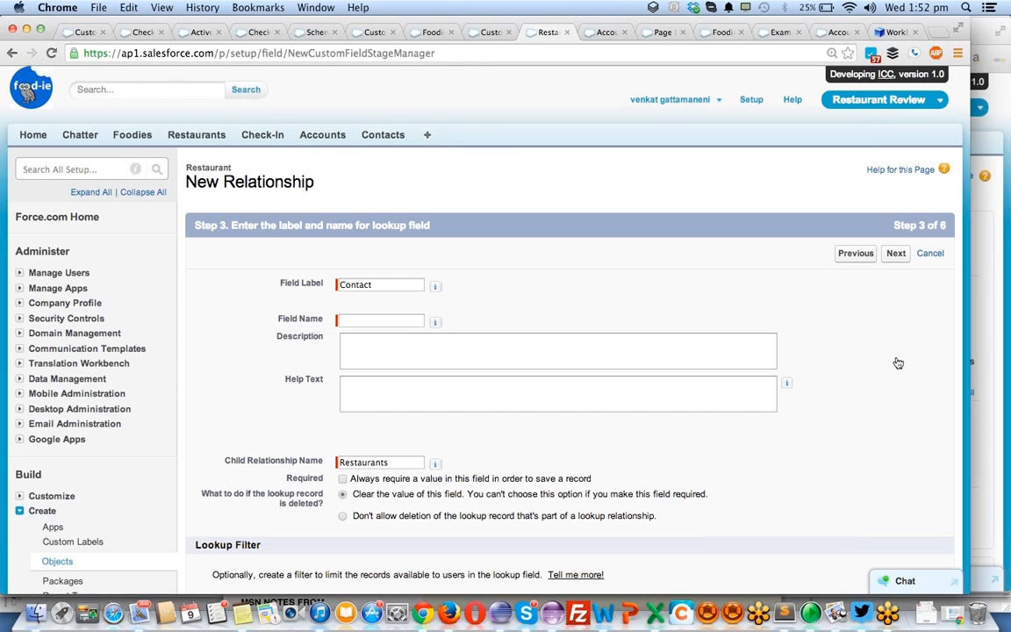
left_click(391, 321)
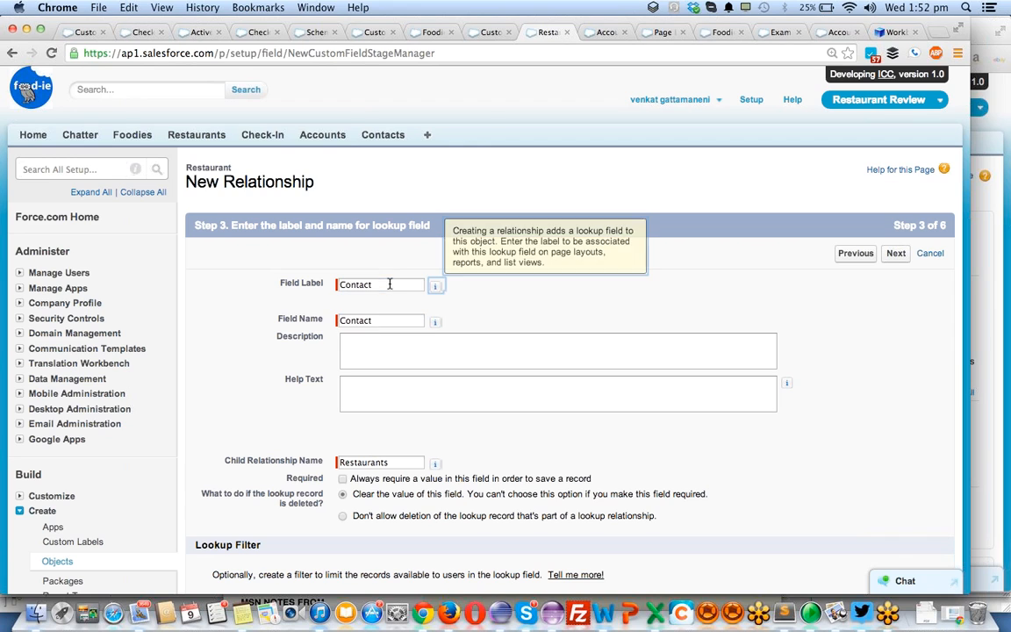
scroll(497, 442, "down", 5)
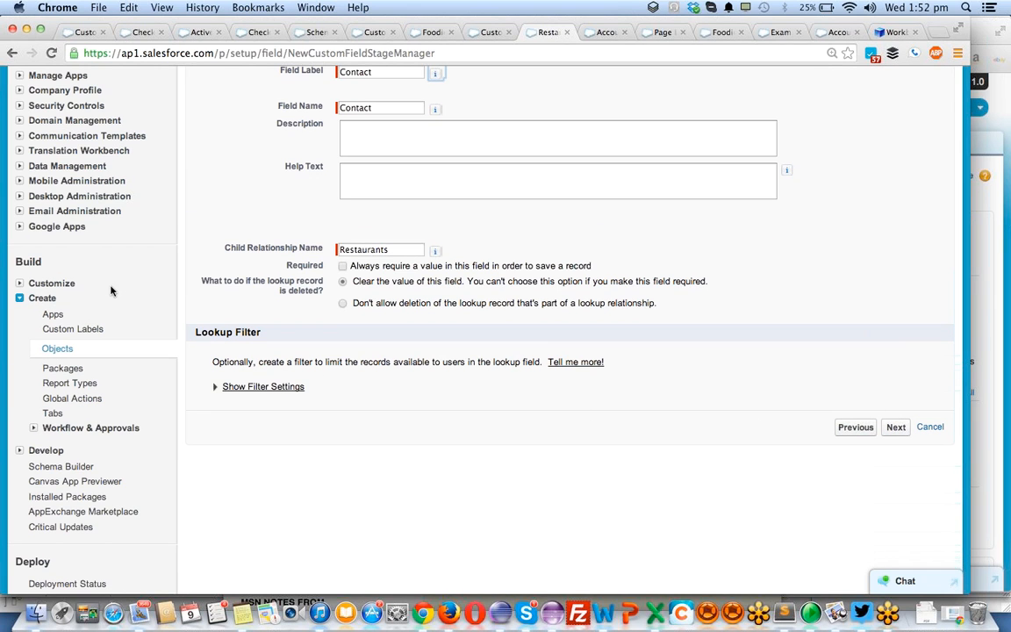
left_click(215, 388)
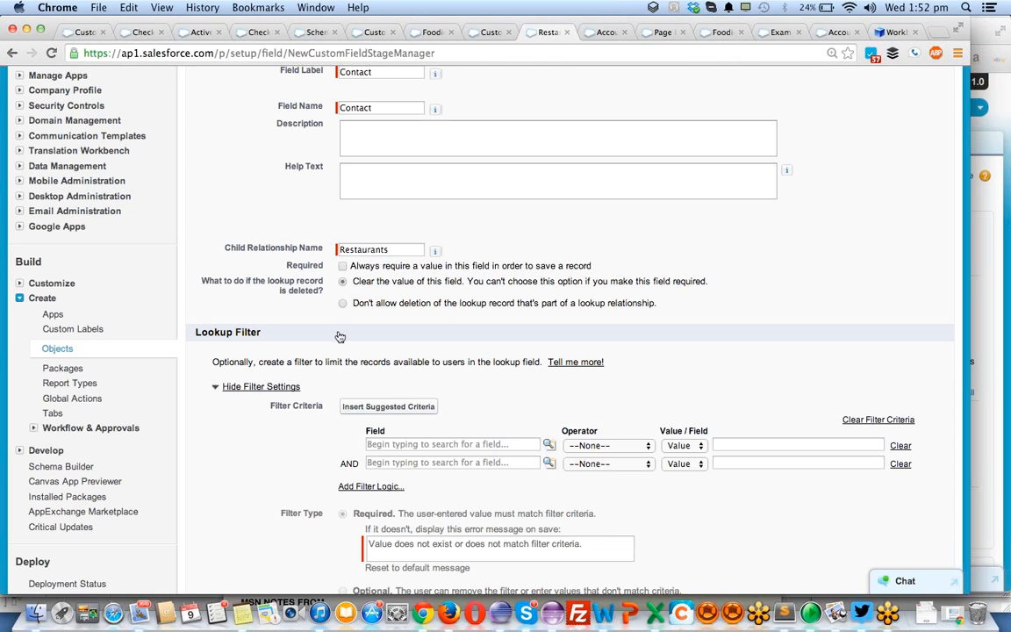
- Try to set up the first filter criterion with the field Restaurant: Account, the operator equals and a value comparison
left_click(546, 445)
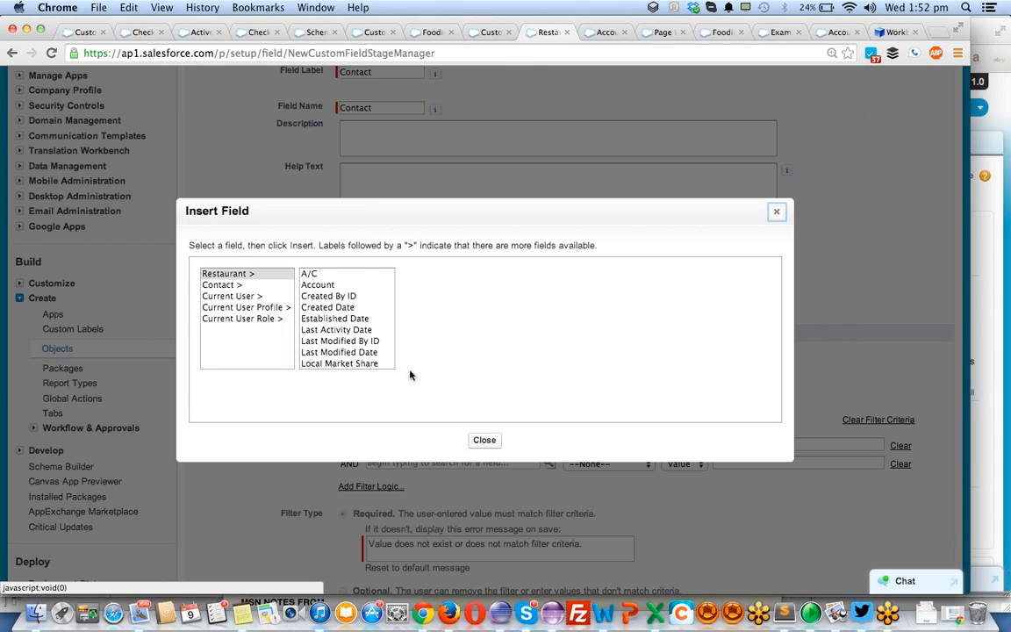
left_click(307, 285)
left_click(481, 349)
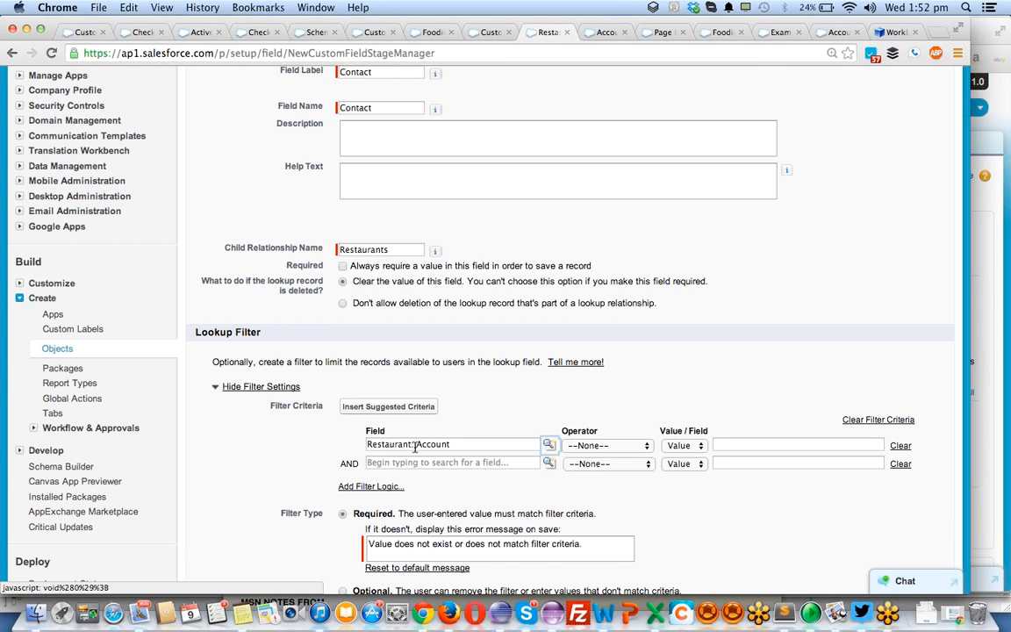
double_click(393, 444)
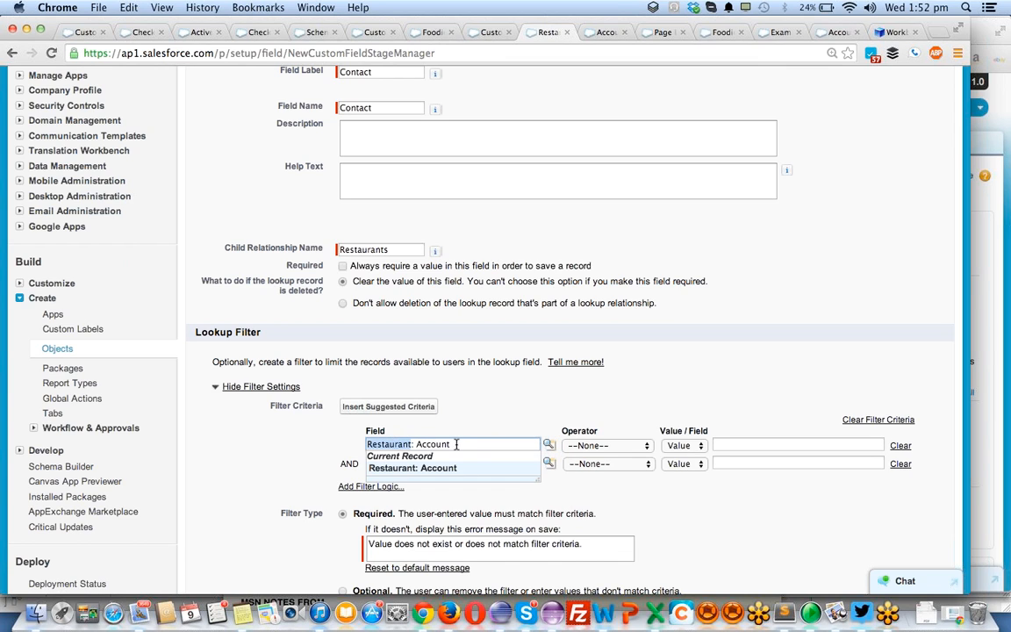
left_click(604, 445)
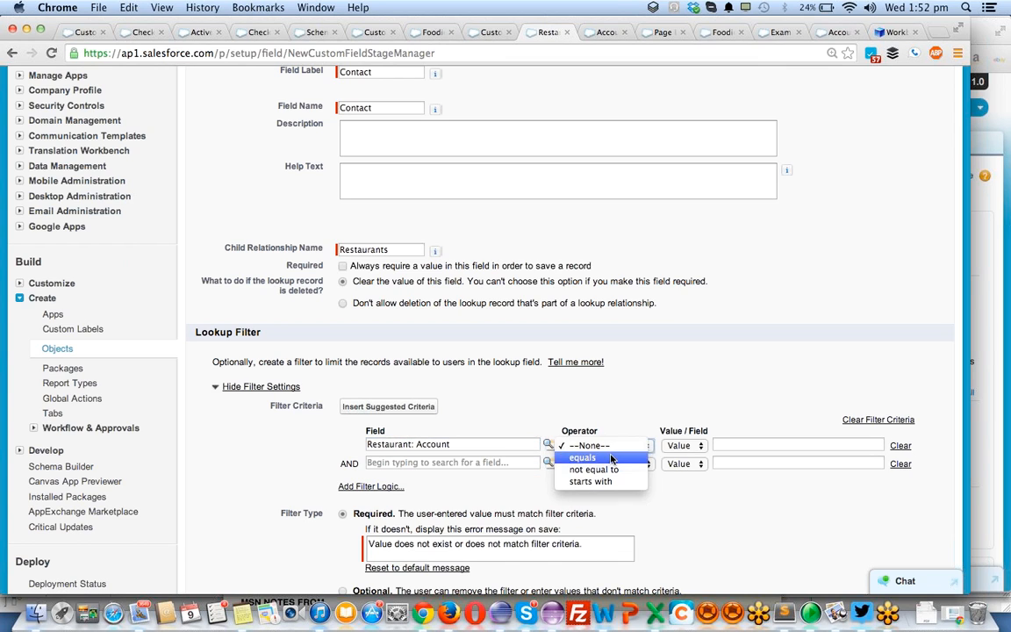
left_click(612, 458)
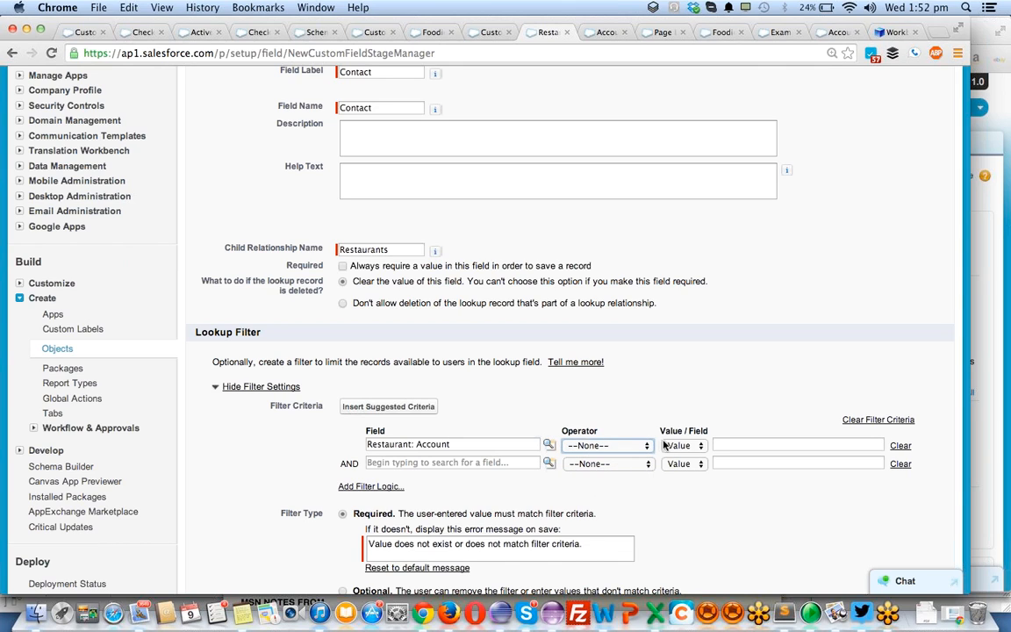
left_click(689, 445)
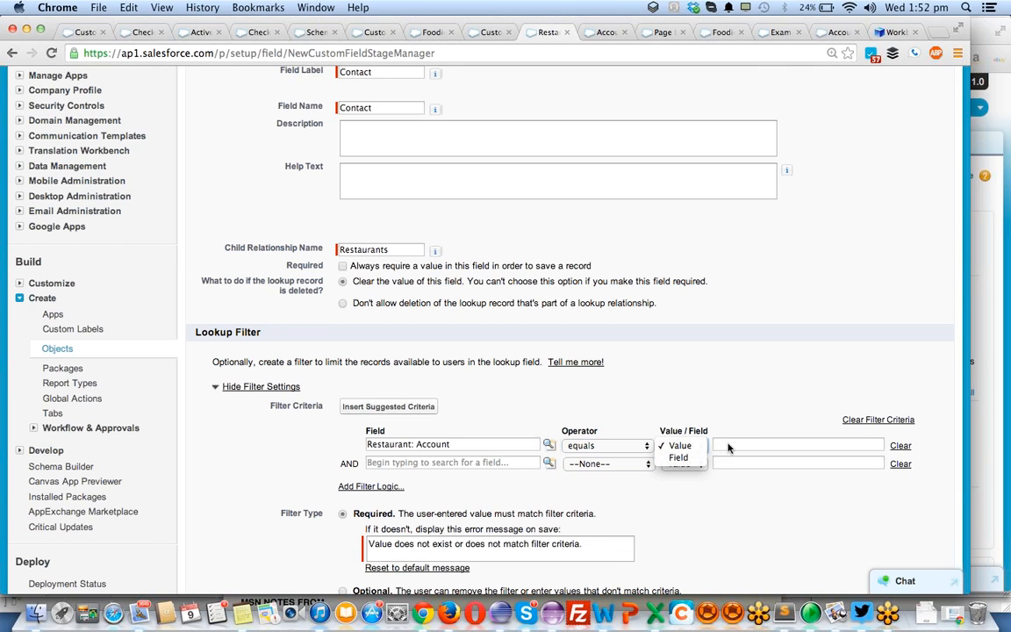
left_click(688, 445)
left_click(826, 445)
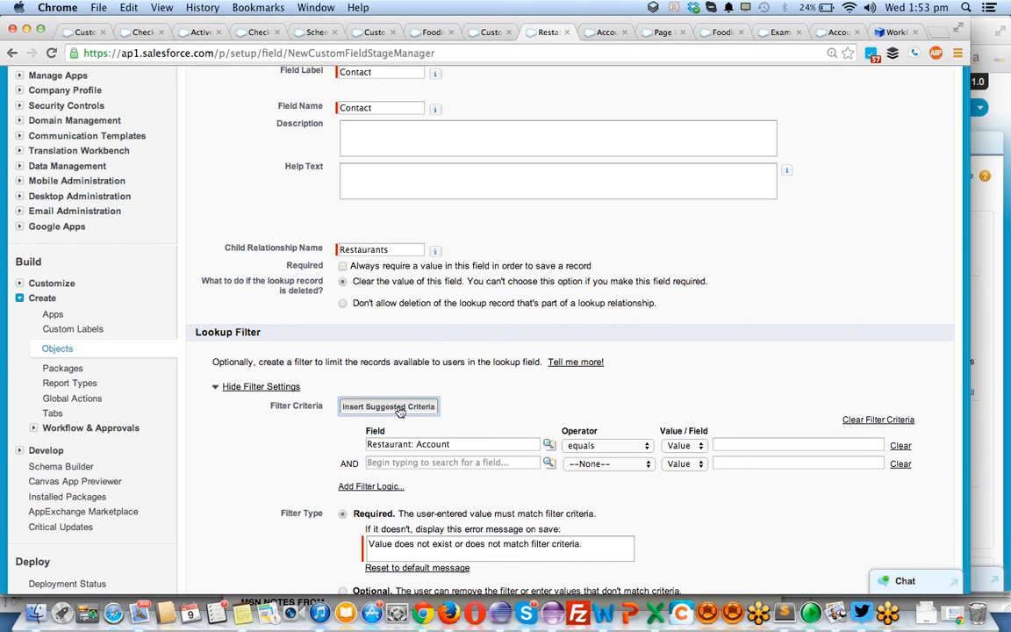
- Insert the suggested criterion Contact: Account ID matches Restaurant: Account and clear the first criterion row
left_click(388, 407)
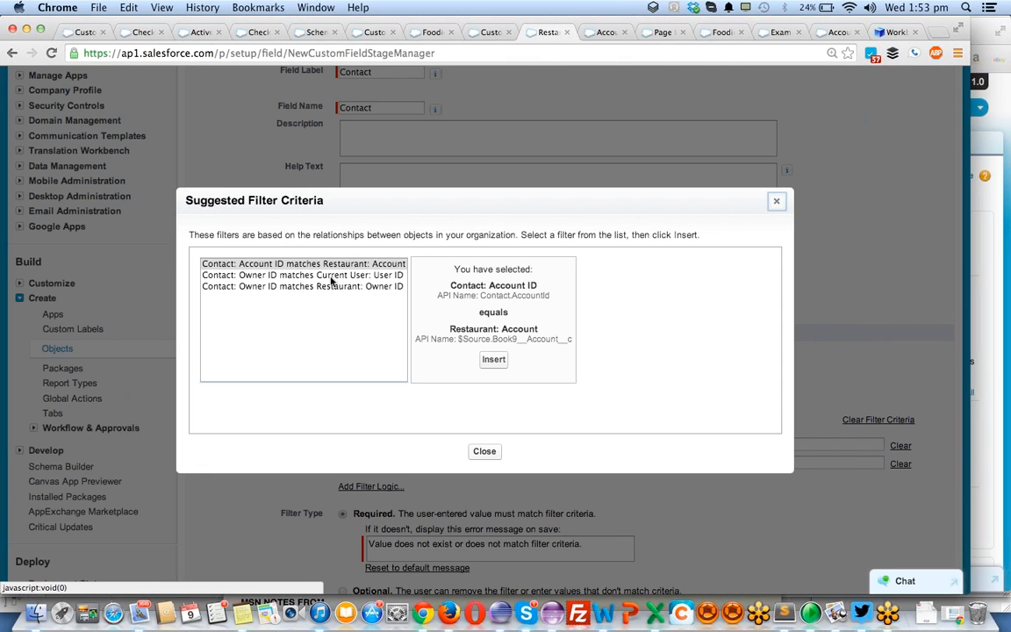
left_click(252, 265)
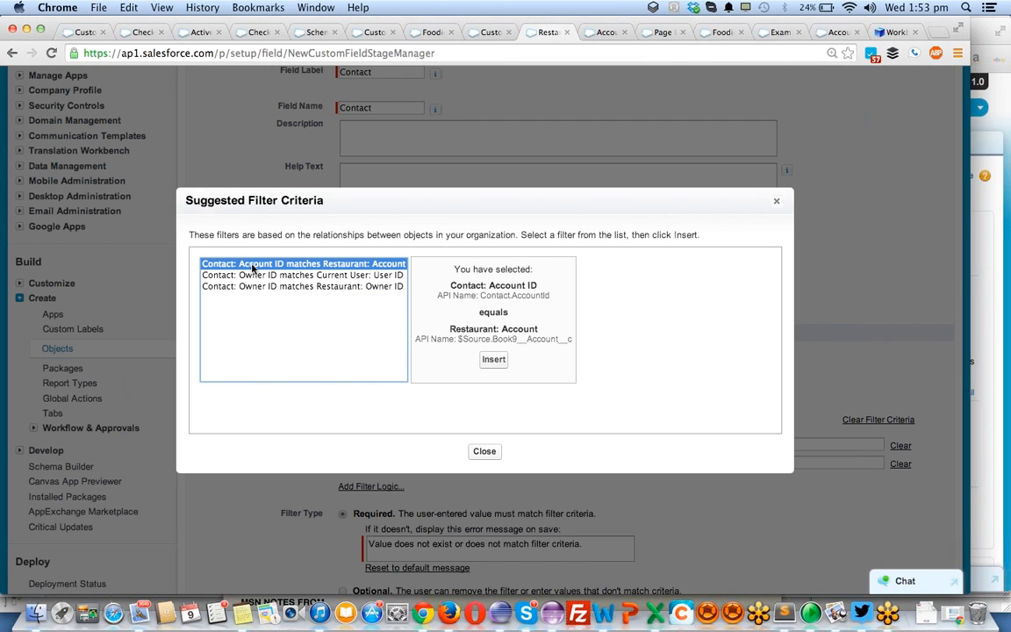
left_click(496, 358)
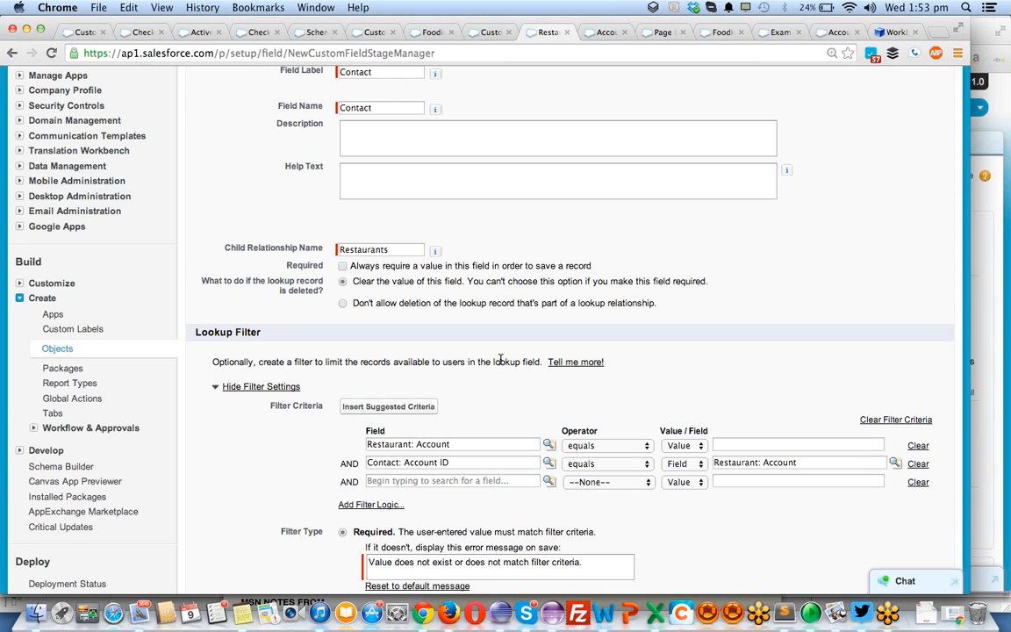
left_click(917, 446)
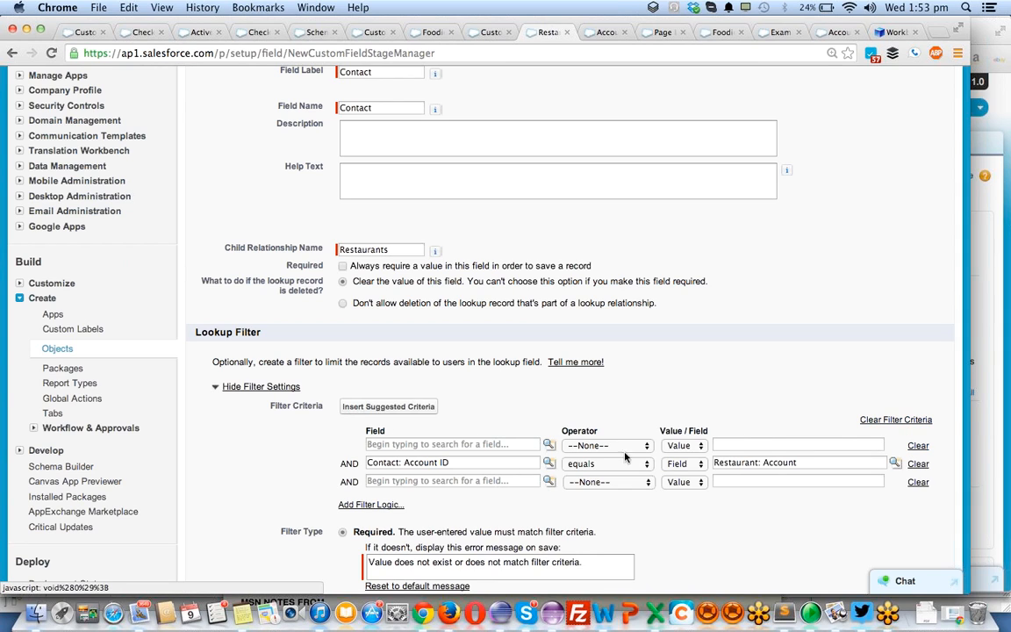
- Copy Contact: Account ID into the first criterion row's field and move Restaurant: Account from the second row to the first row's value
left_click(466, 462)
key("super+a")
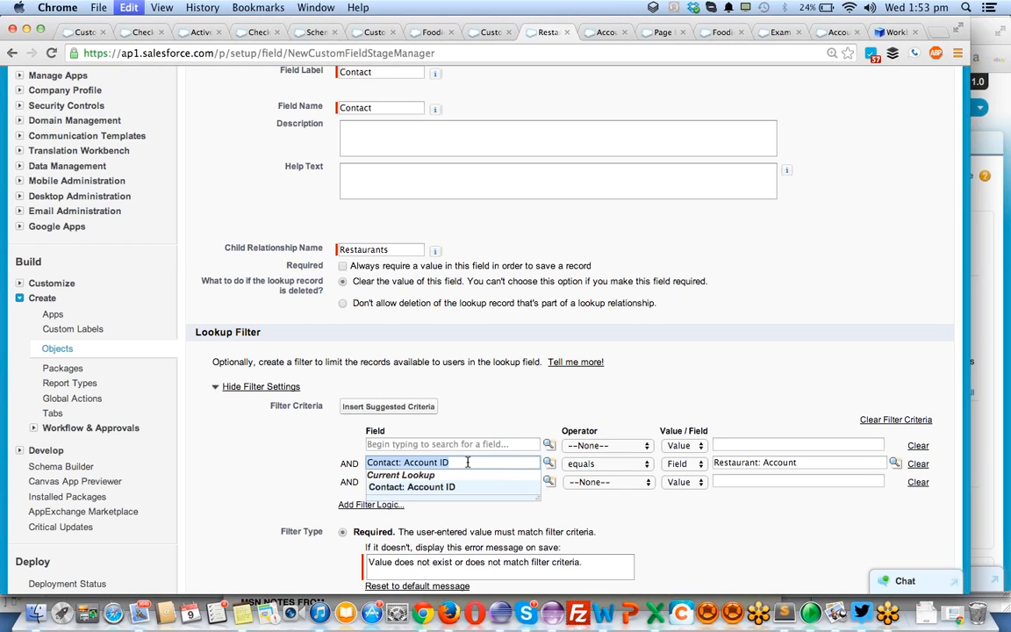
key("super+c")
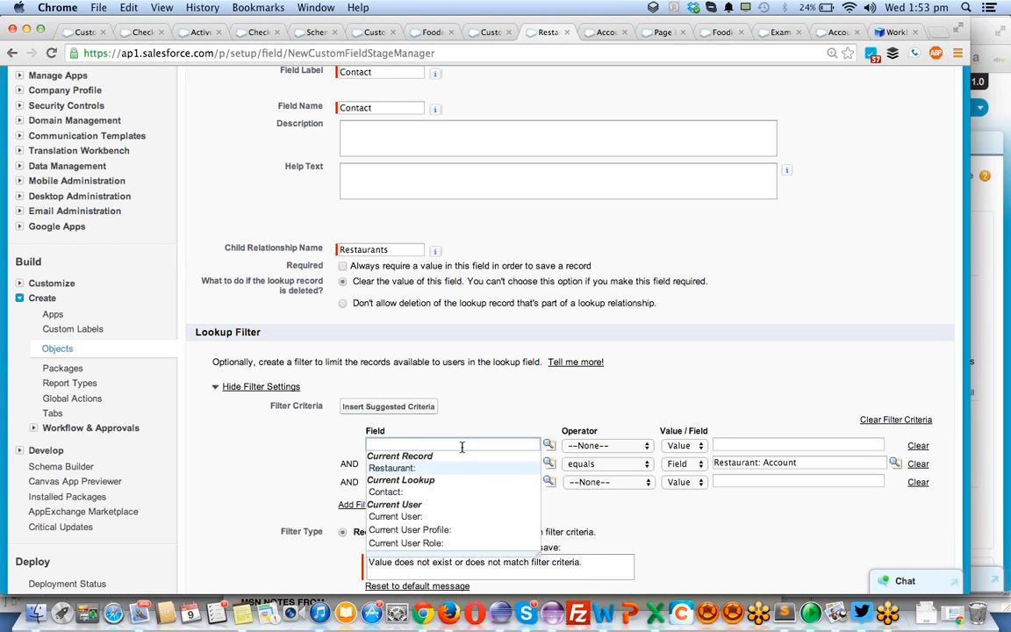
key("super+v")
left_click(826, 462)
key("super+a")
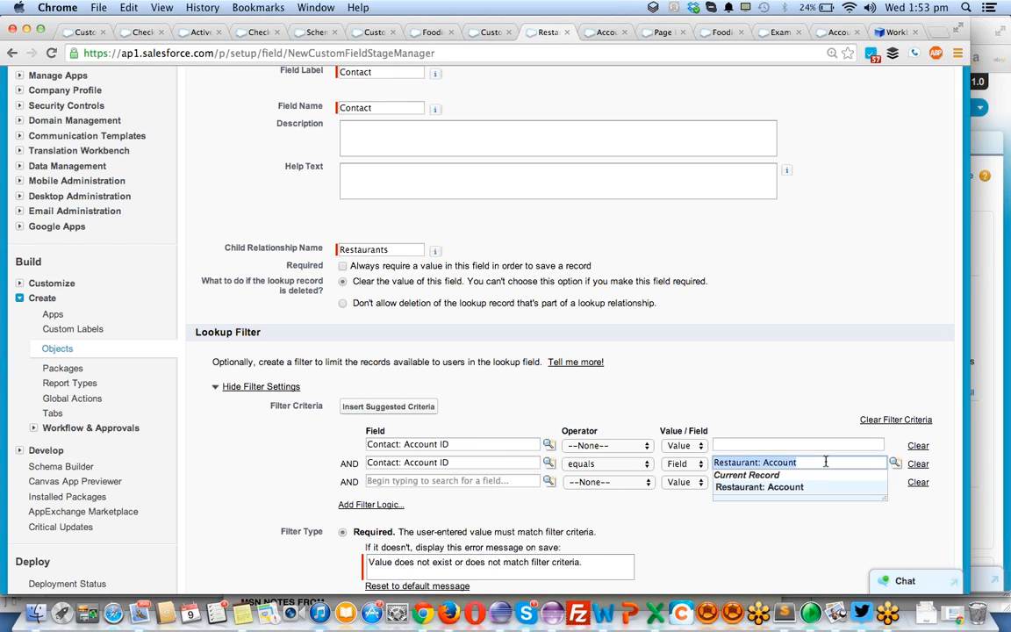
key("super+x")
left_click(803, 441)
key("super+v")
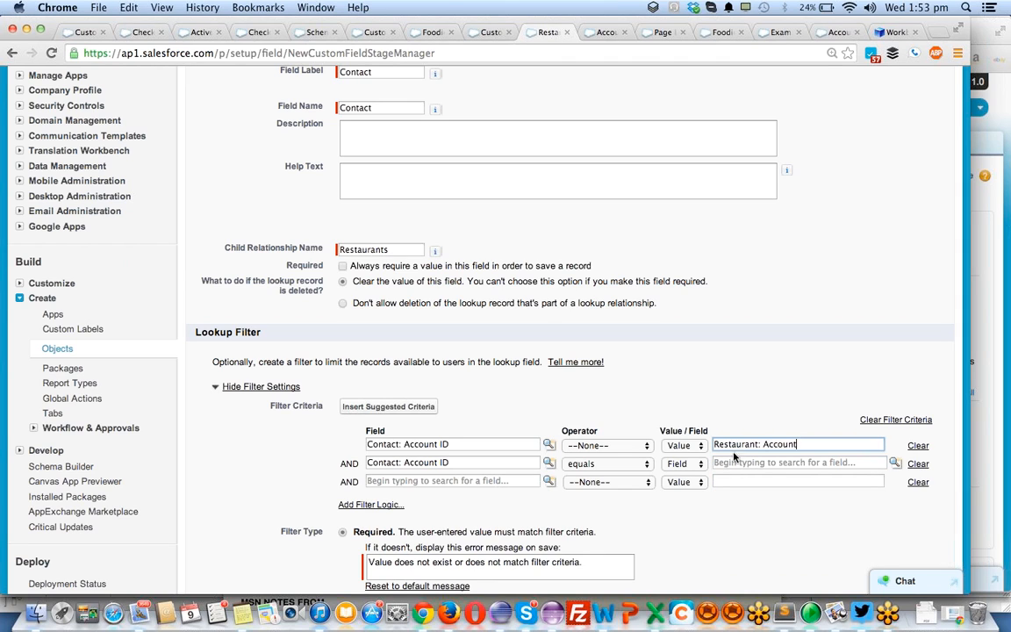
- Set the first criterion row's operator to equals and its comparison type to Field
left_click(606, 445)
left_click(614, 458)
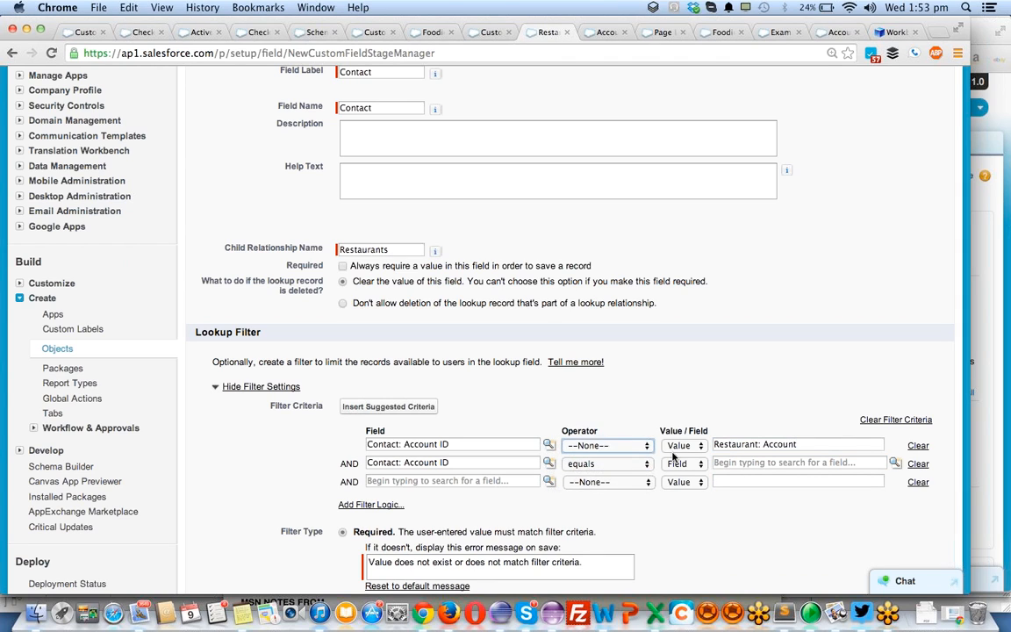
left_click(683, 463)
left_click(683, 465)
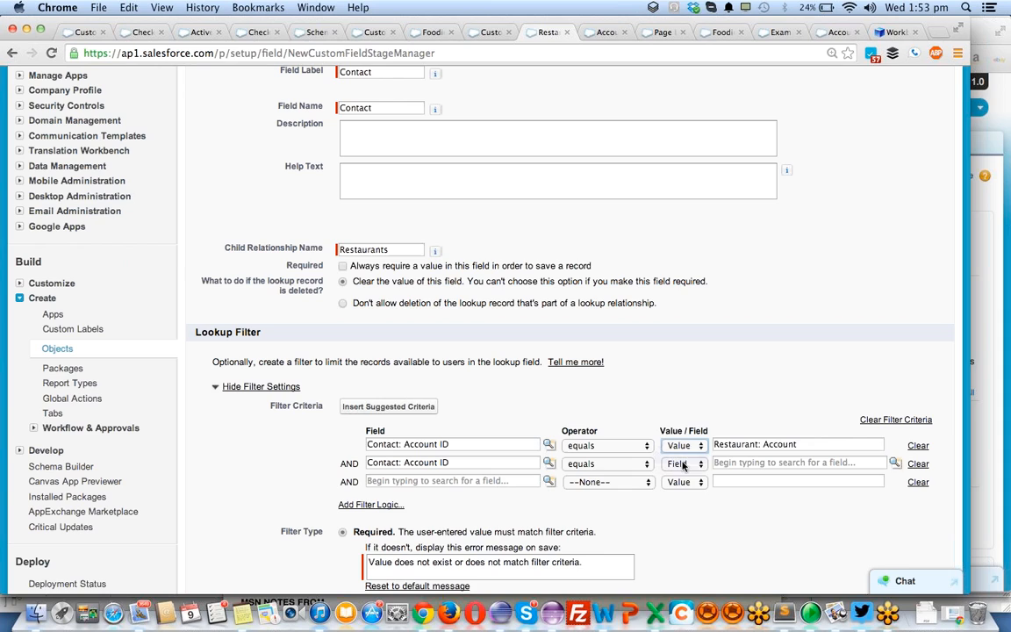
- Clear the second filter criterion row and set the first row's comparison field to Restaurant: Account
left_click(917, 464)
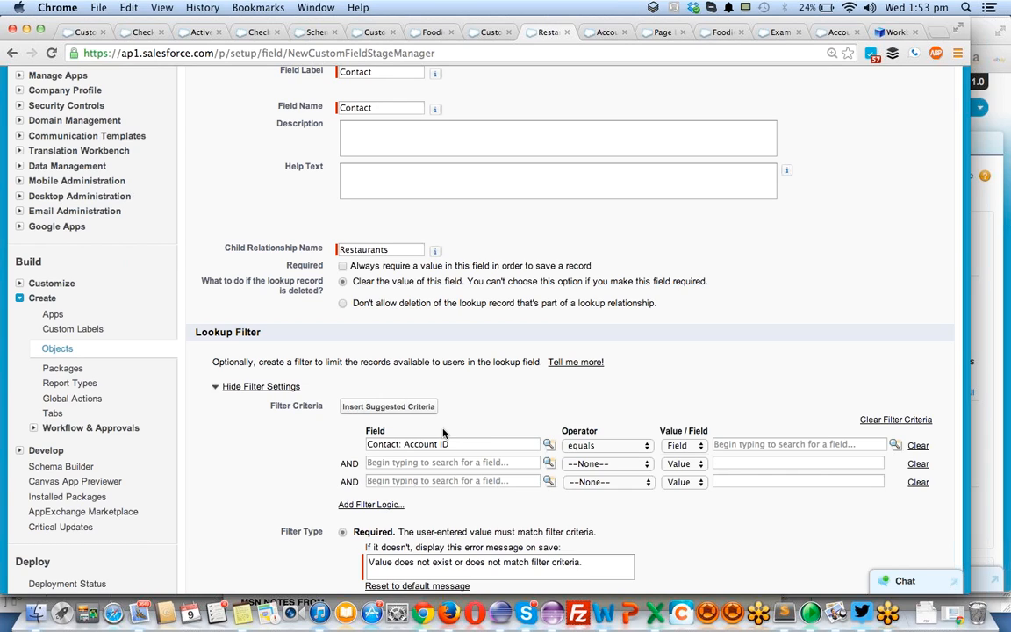
double_click(424, 444)
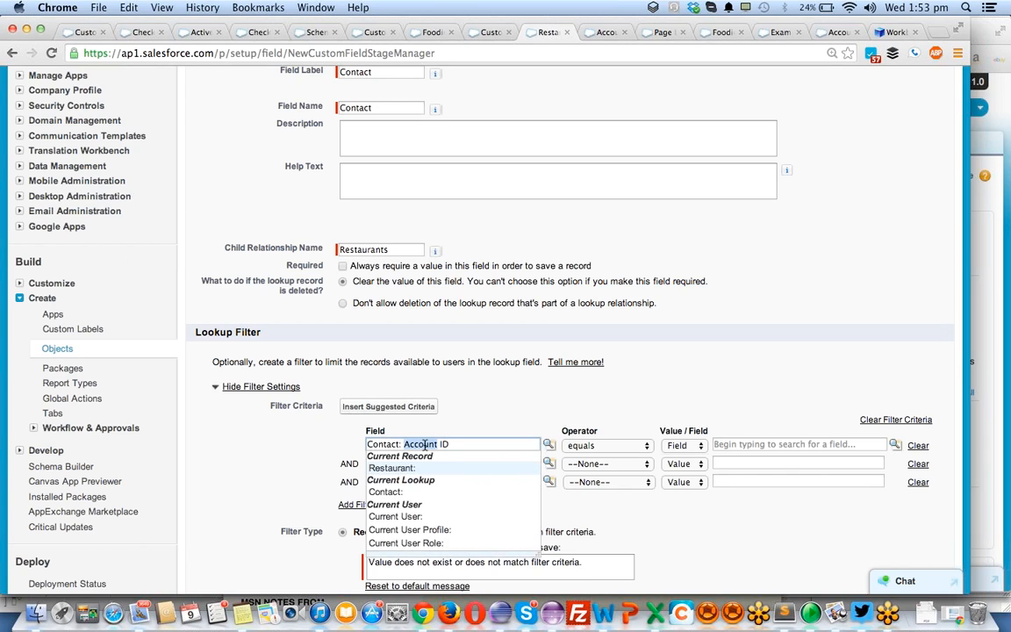
left_click(482, 421)
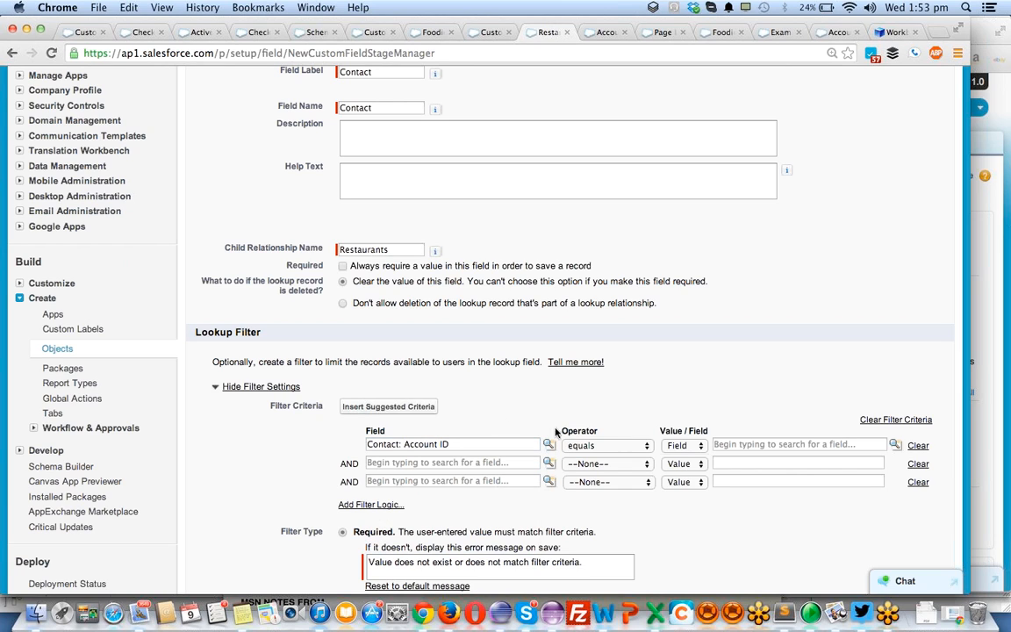
left_click(741, 446)
key("super+v")
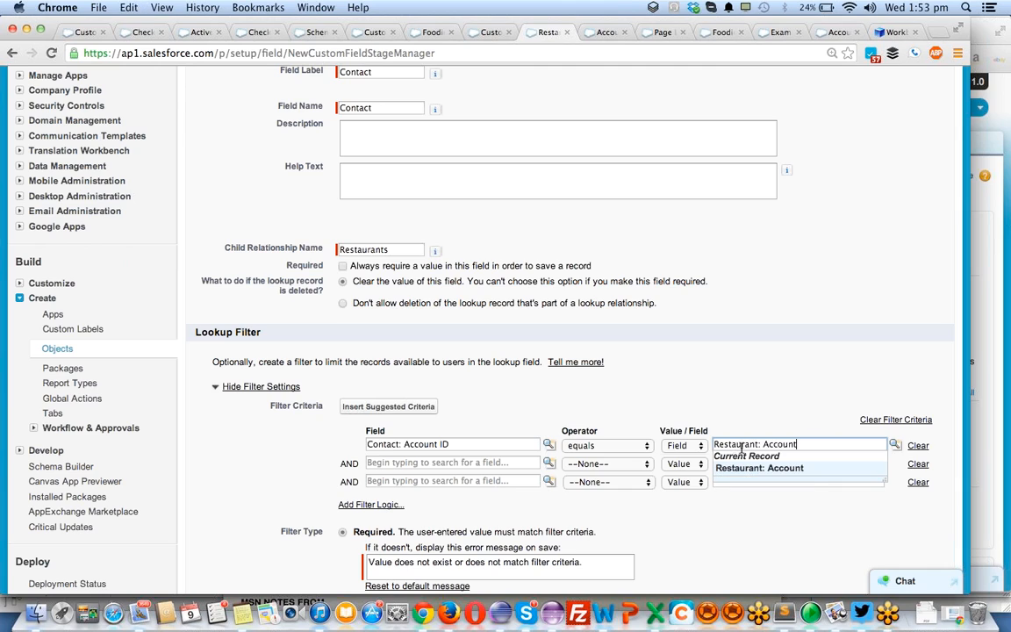
left_click(744, 376)
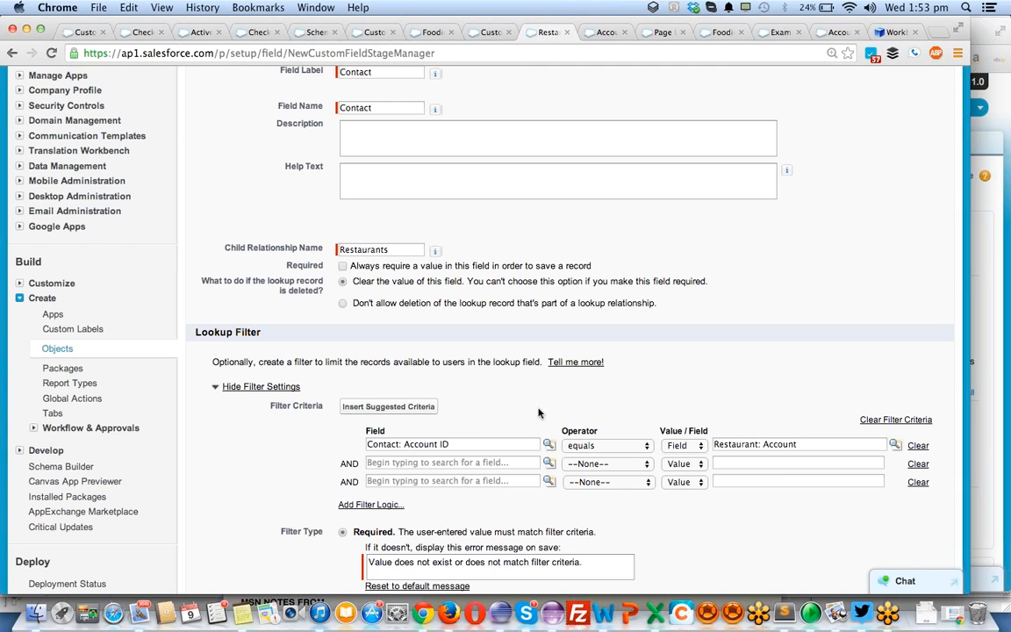
- Make the Contact lookup field visible to all profiles and save it with the default page layouts and related lists
scroll(445, 449, "down", 5)
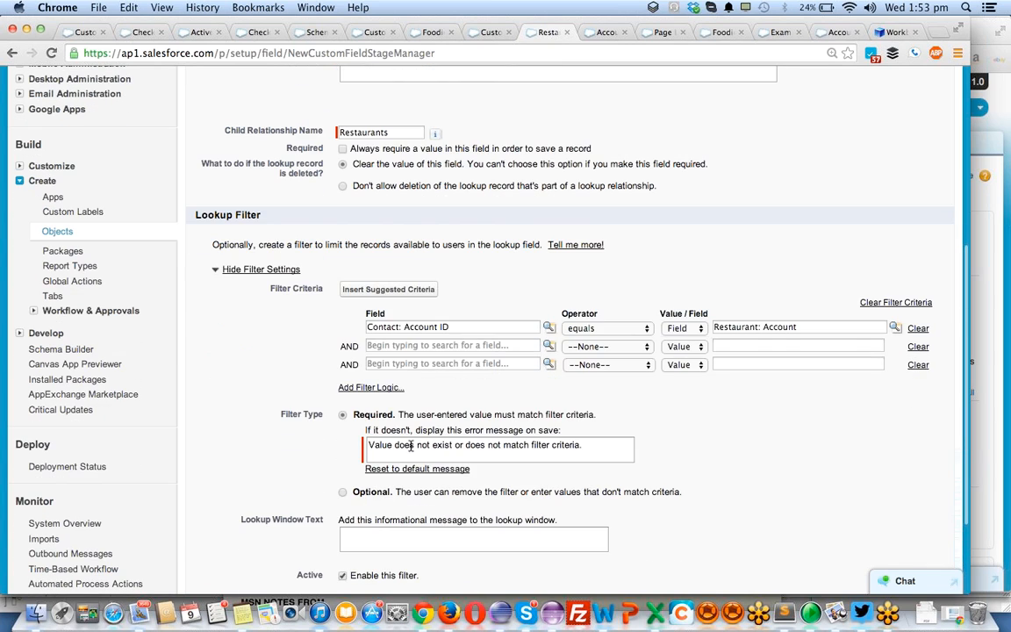
scroll(366, 519, "down", 5)
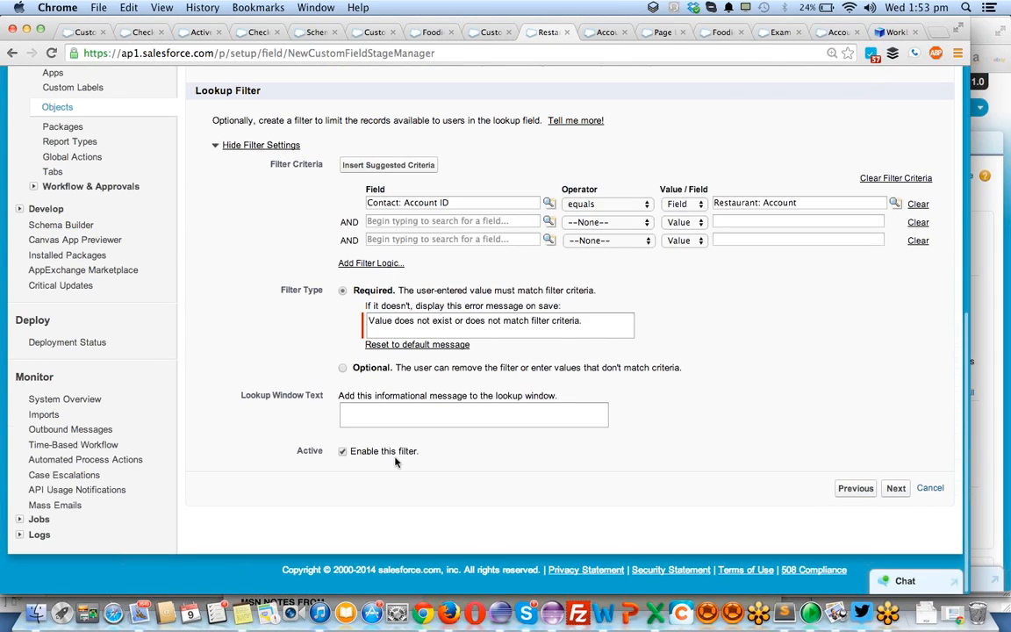
left_click(896, 489)
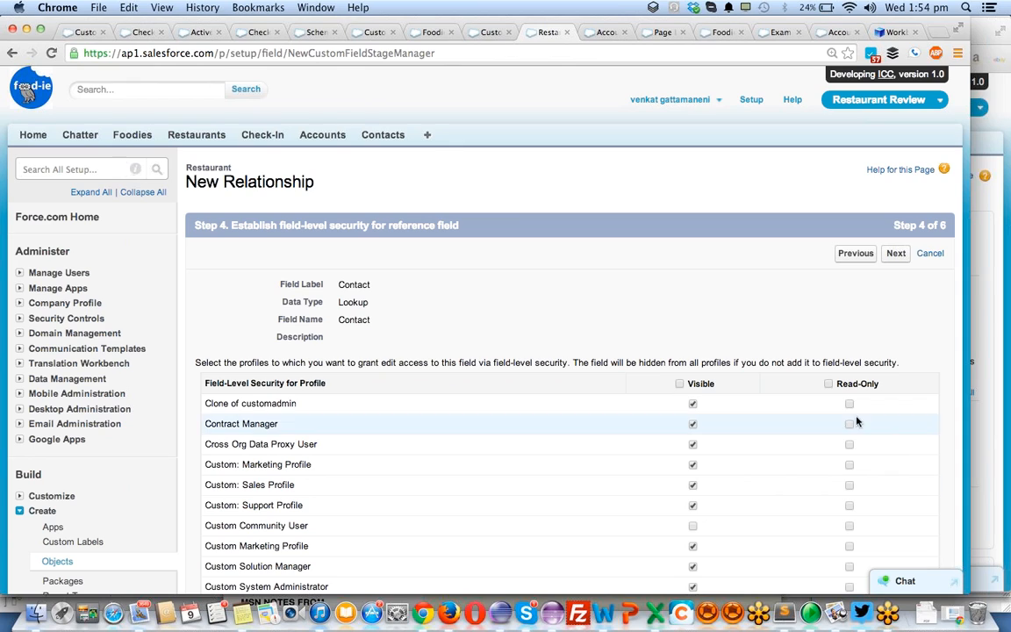
left_click(679, 384)
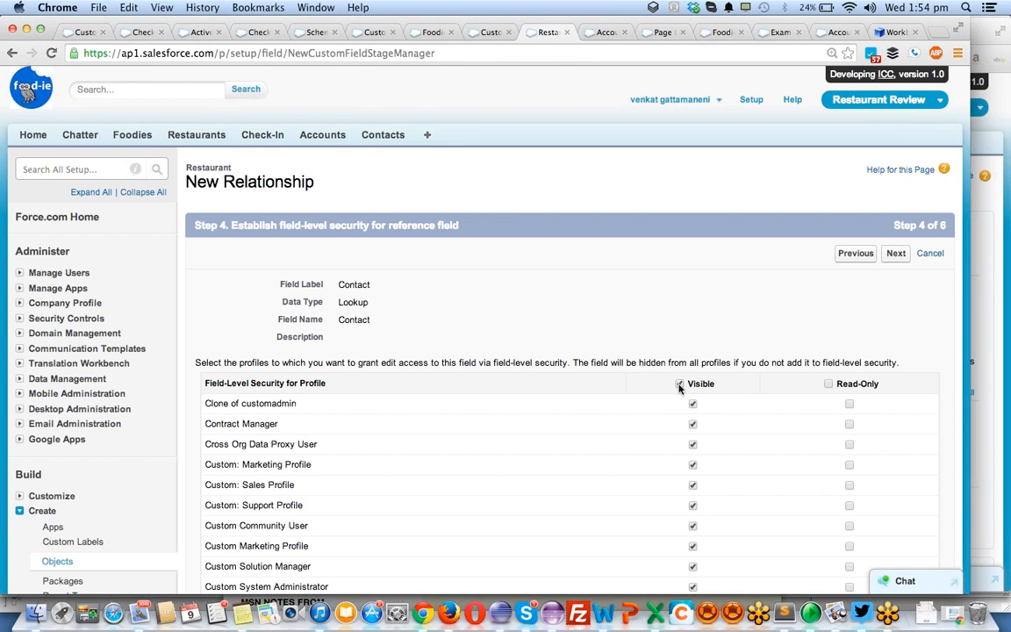
left_click(894, 260)
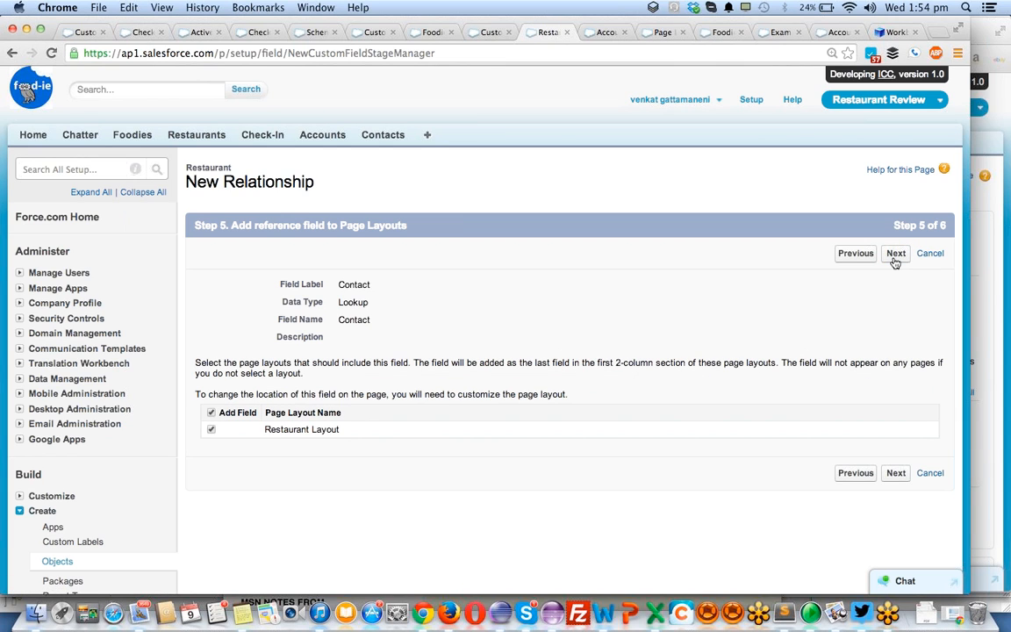
left_click(894, 260)
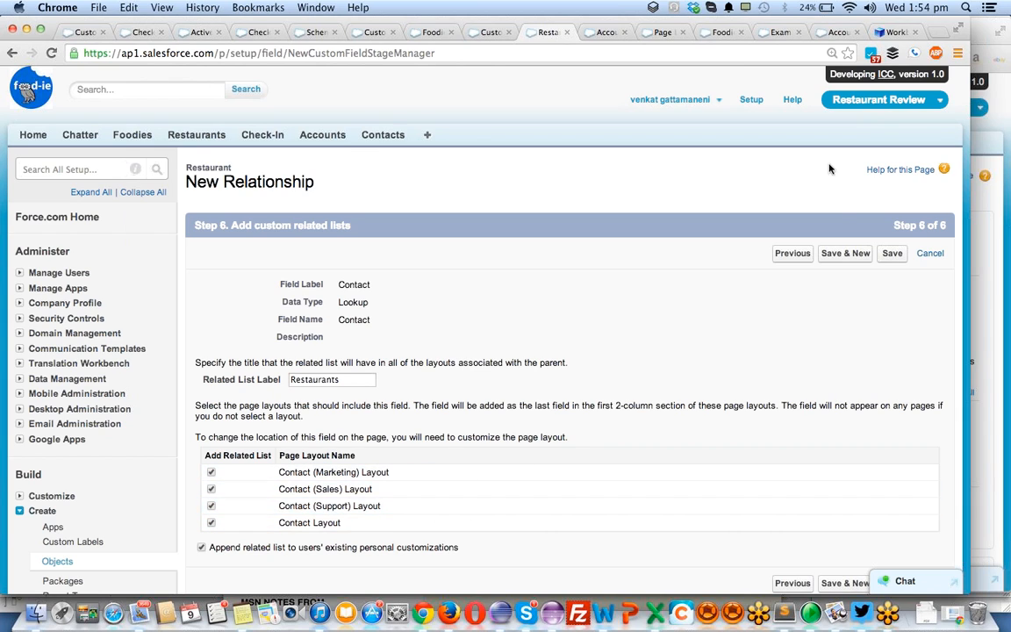
left_click(887, 257)
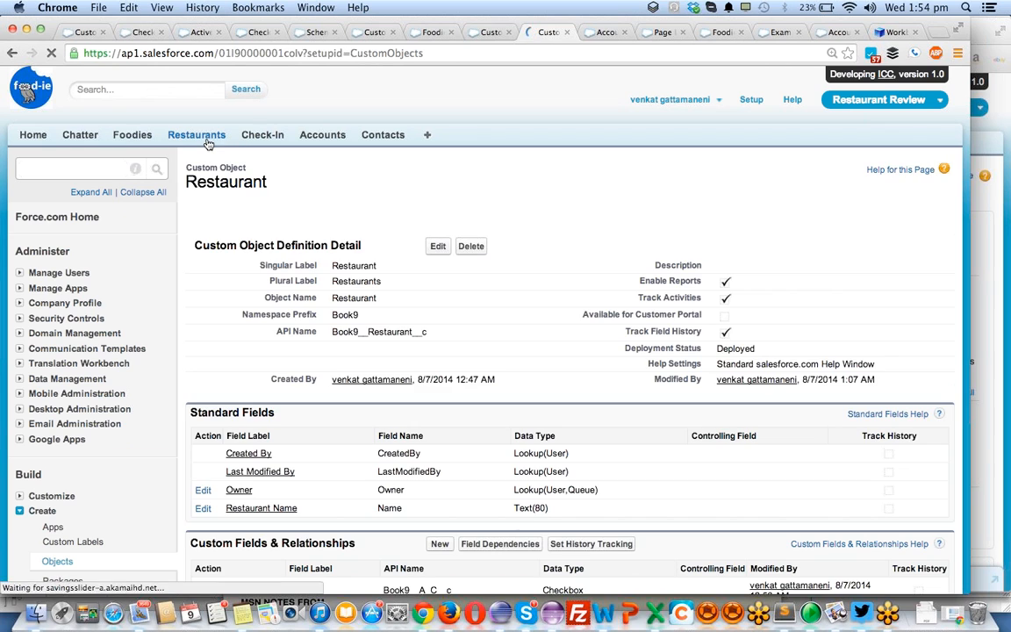
- Start a new restaurant record named Starbucks and fill in its email address
left_click(207, 140)
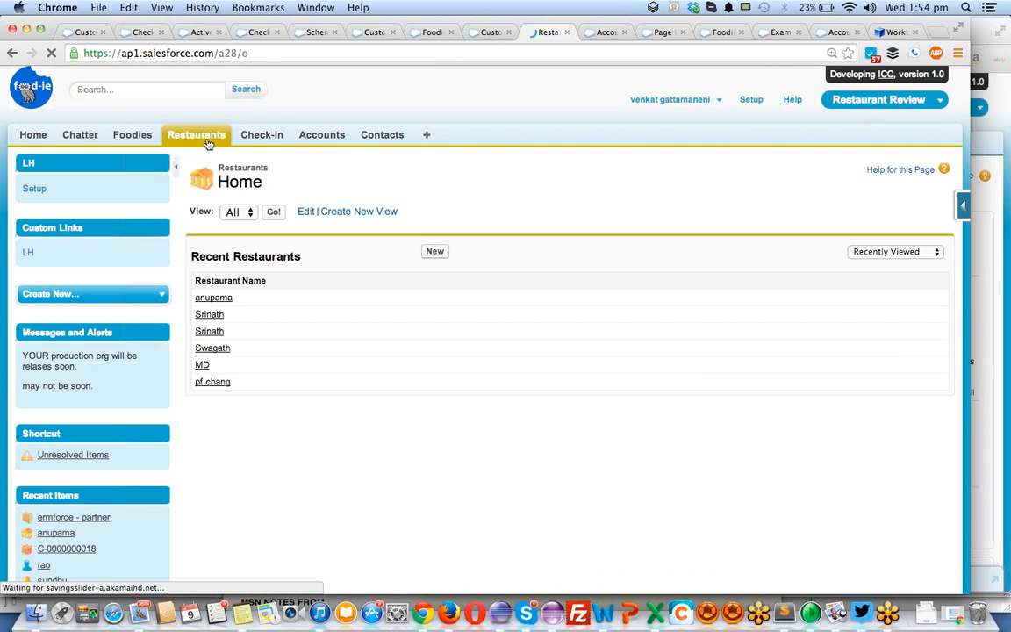
left_click(436, 252)
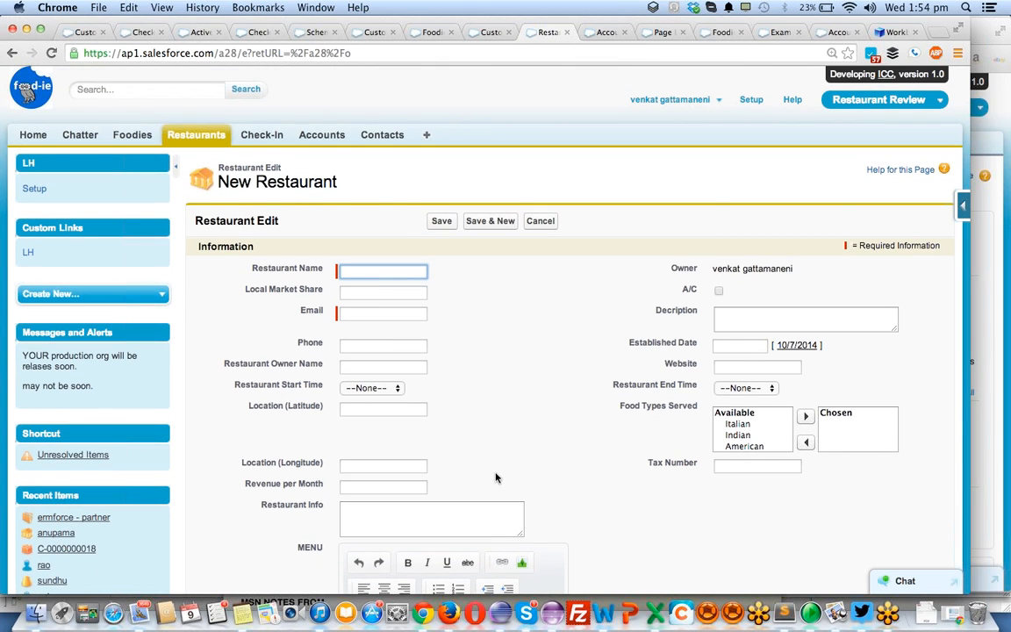
type("Starbucks")
key("Tab")
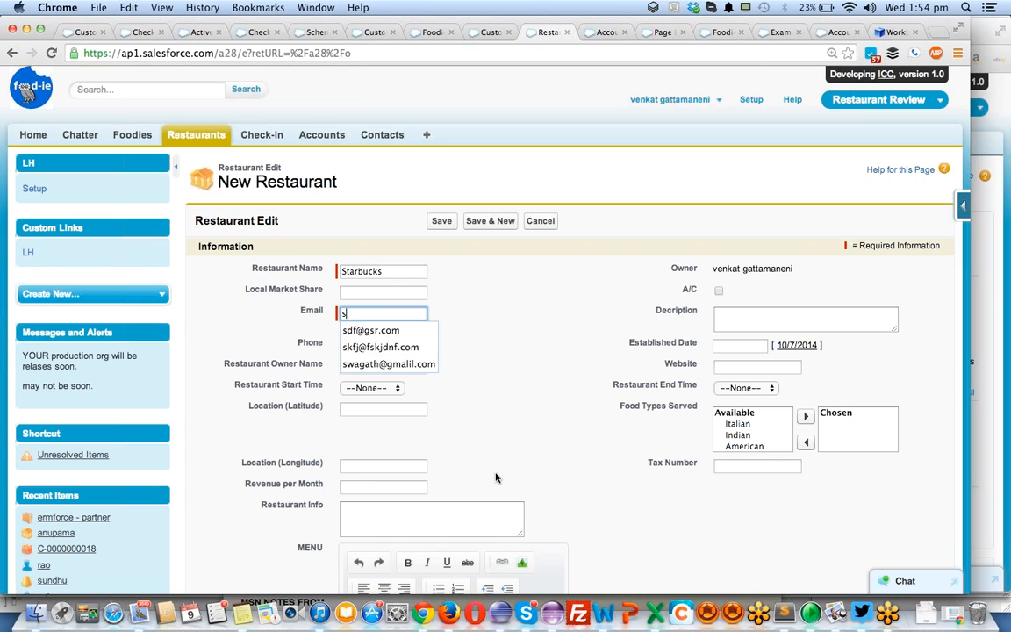
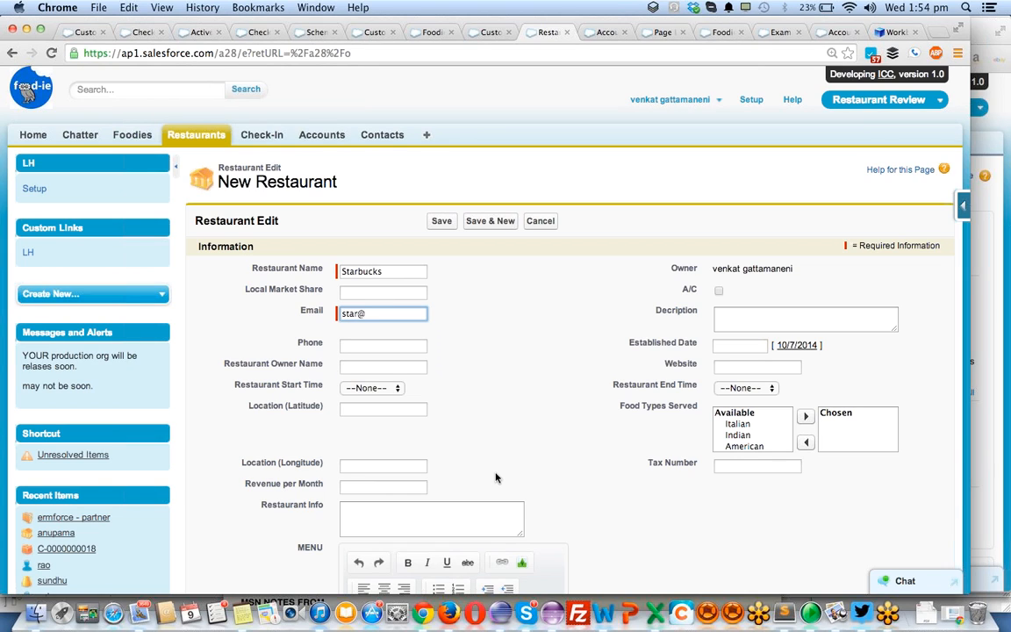
key("Tab")
key("Tab")
key("Tab")
key("Tab")
key("Tab")
key("Tab")
key("Tab")
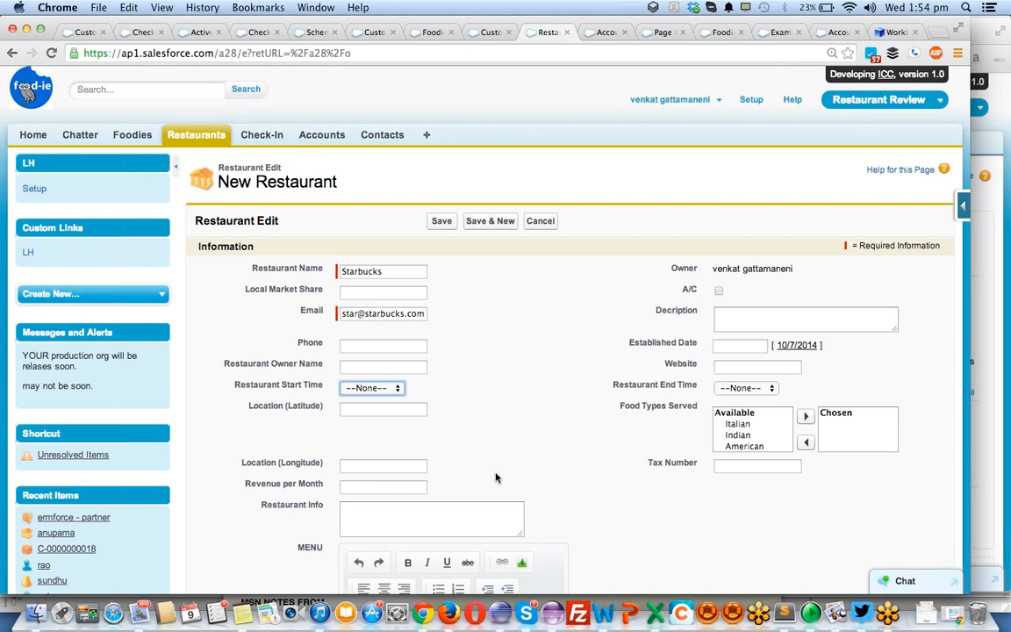
- Set the new restaurant's Account lookup to ERM-Customer
scroll(495, 477, "down", 5)
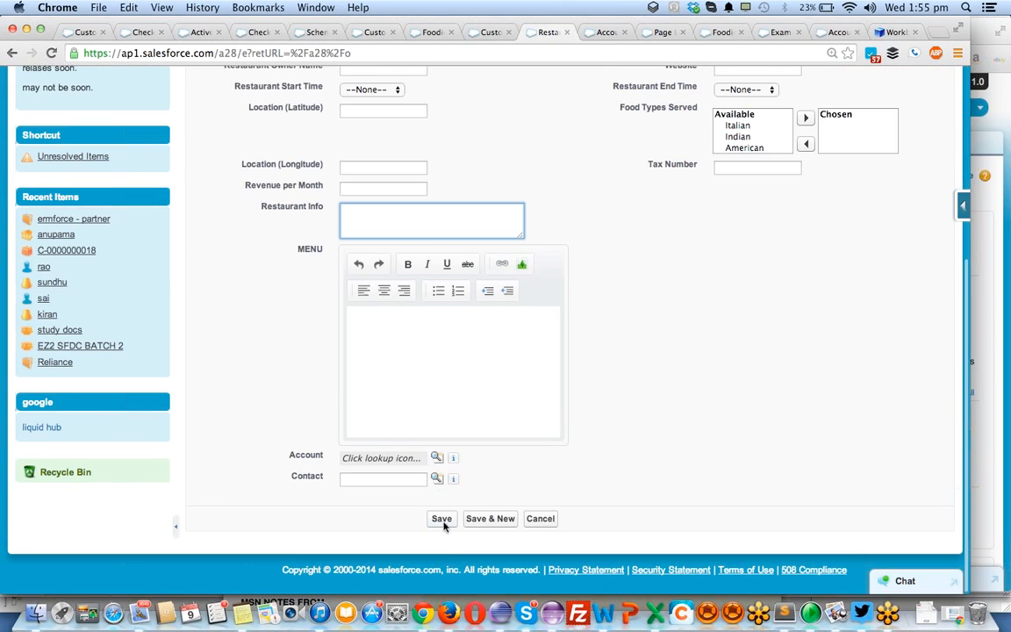
left_click(434, 457)
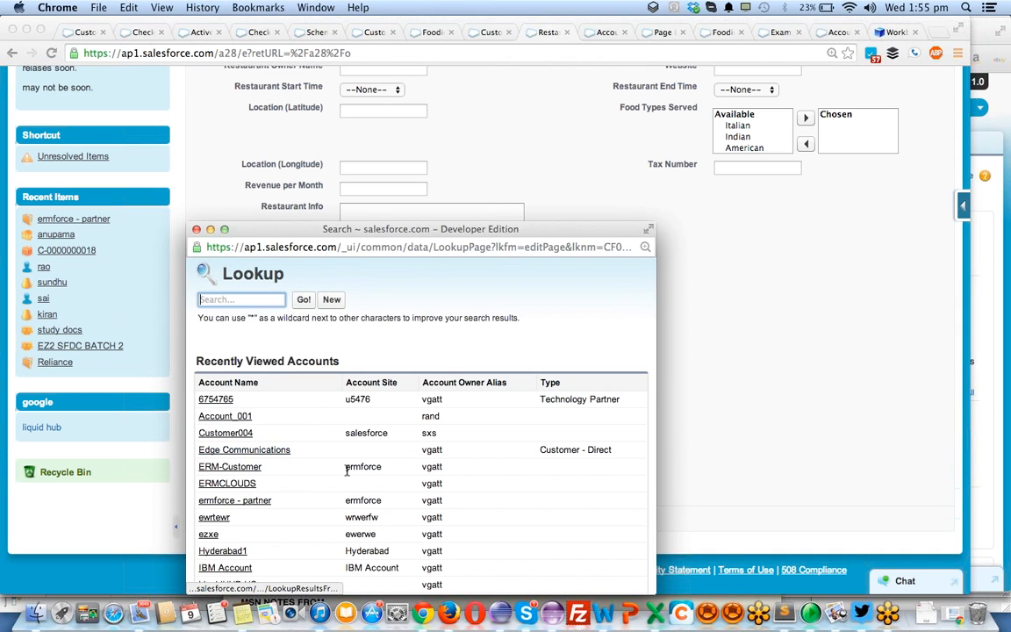
scroll(348, 471, "down", 2)
scroll(347, 472, "down", 1)
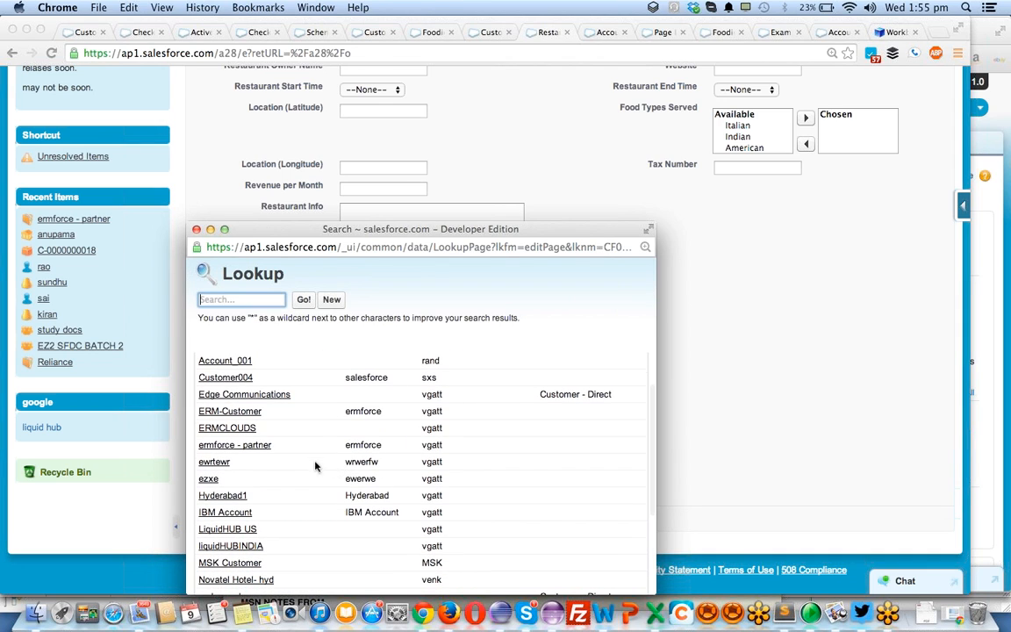
left_click(230, 411)
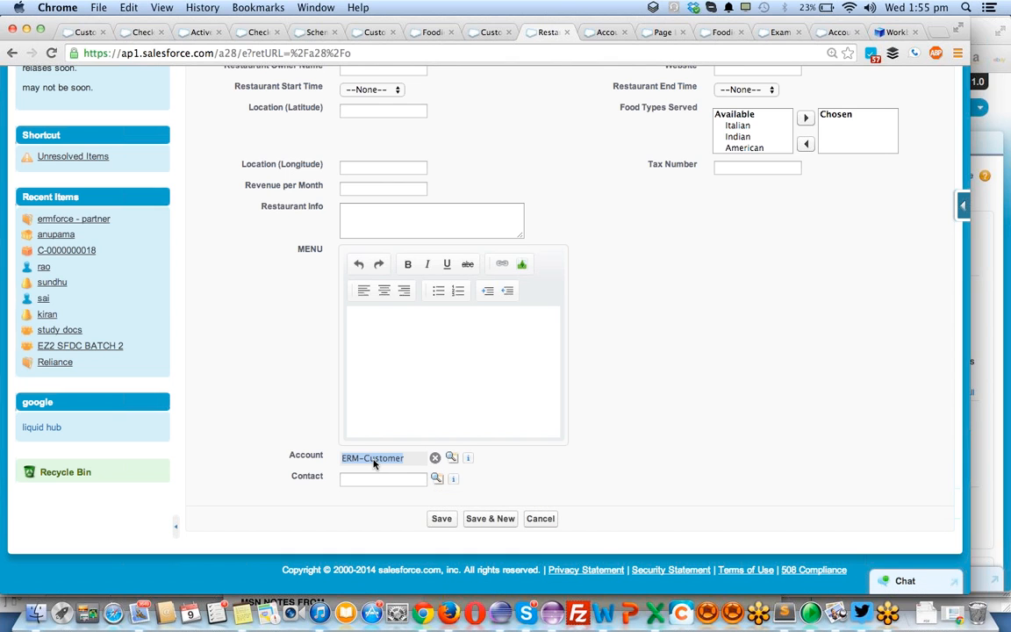
- Fill the Contact lookup with the contact listed for ERM-Customer and save the restaurant
left_click(437, 479)
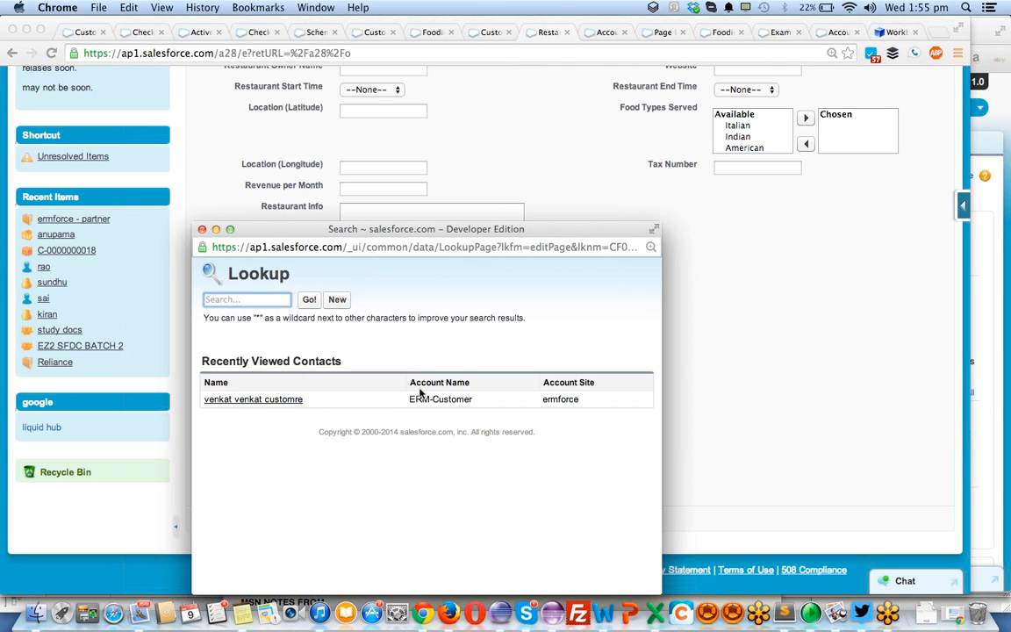
left_click(287, 400)
left_click(445, 519)
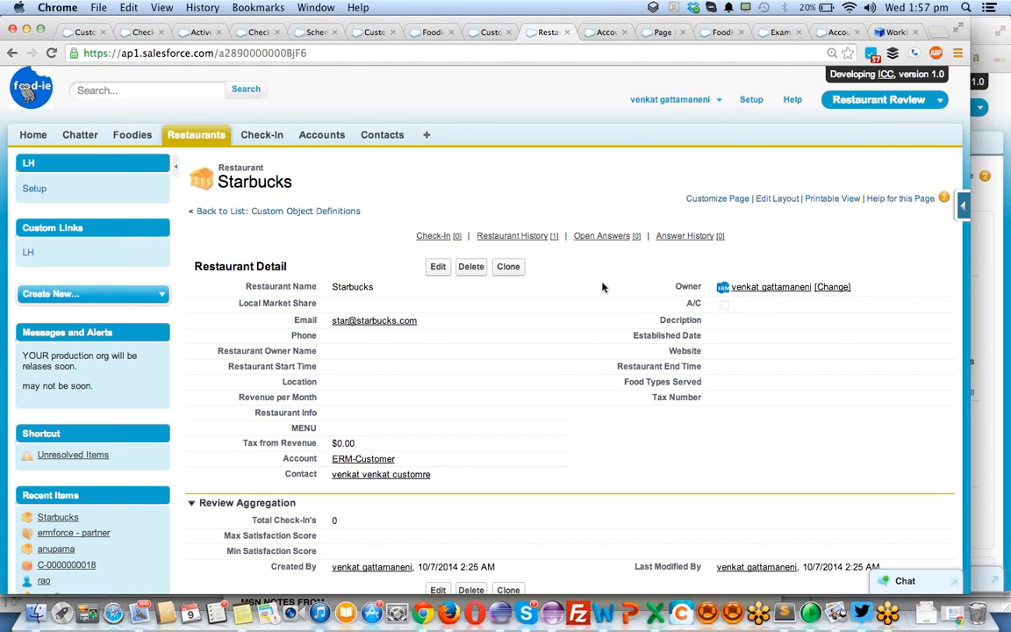
- Open the ERM-Customer account from the Starbucks record and examine its details and related contacts
scroll(602, 287, "down", 3)
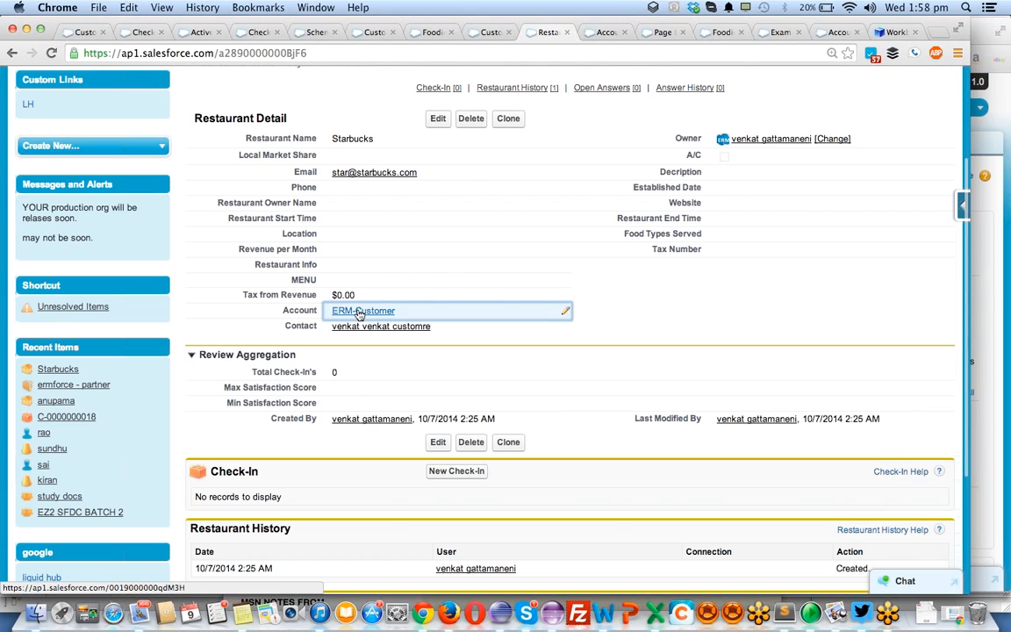
left_click(359, 313, "super")
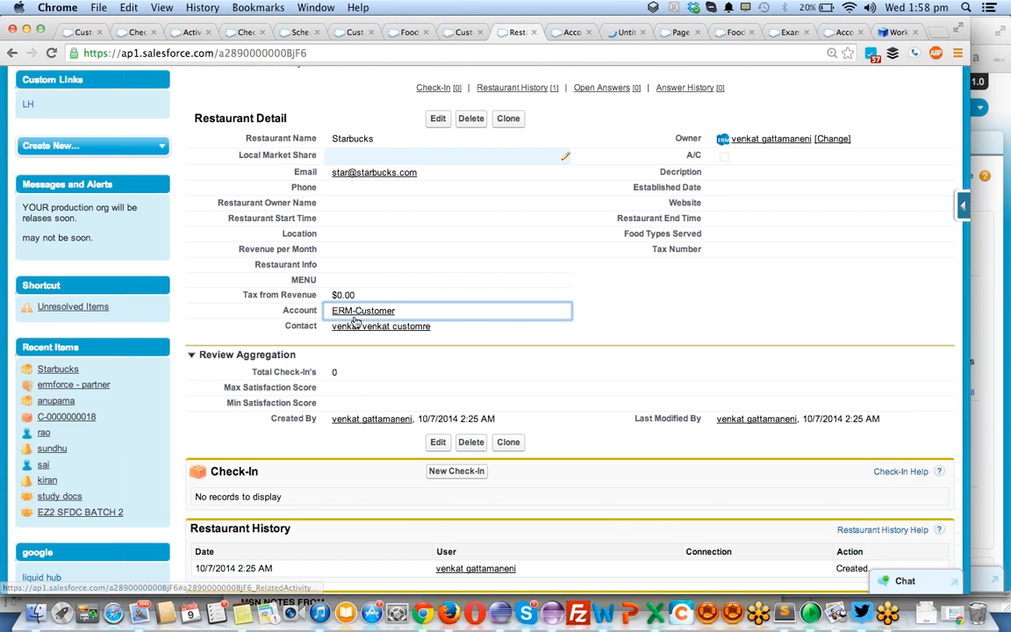
left_click(627, 31)
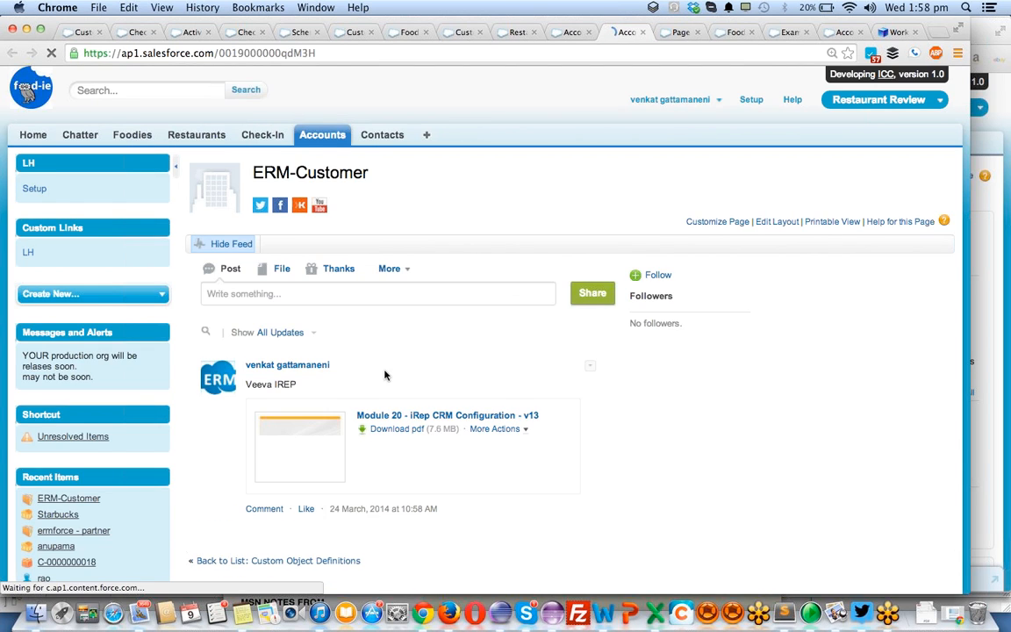
scroll(385, 375, "down", 10)
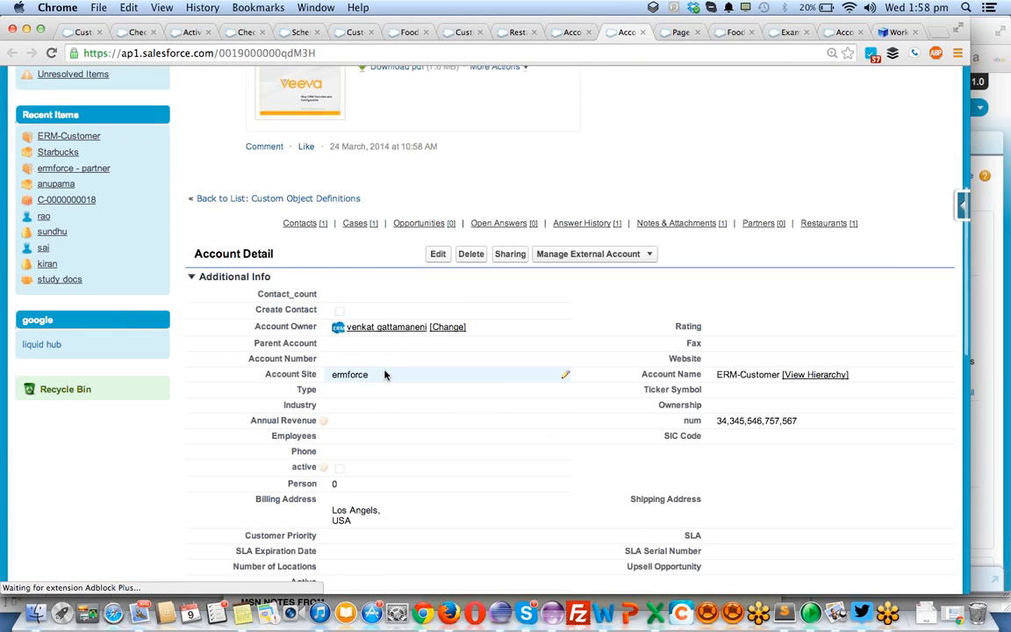
scroll(384, 375, "down", 2)
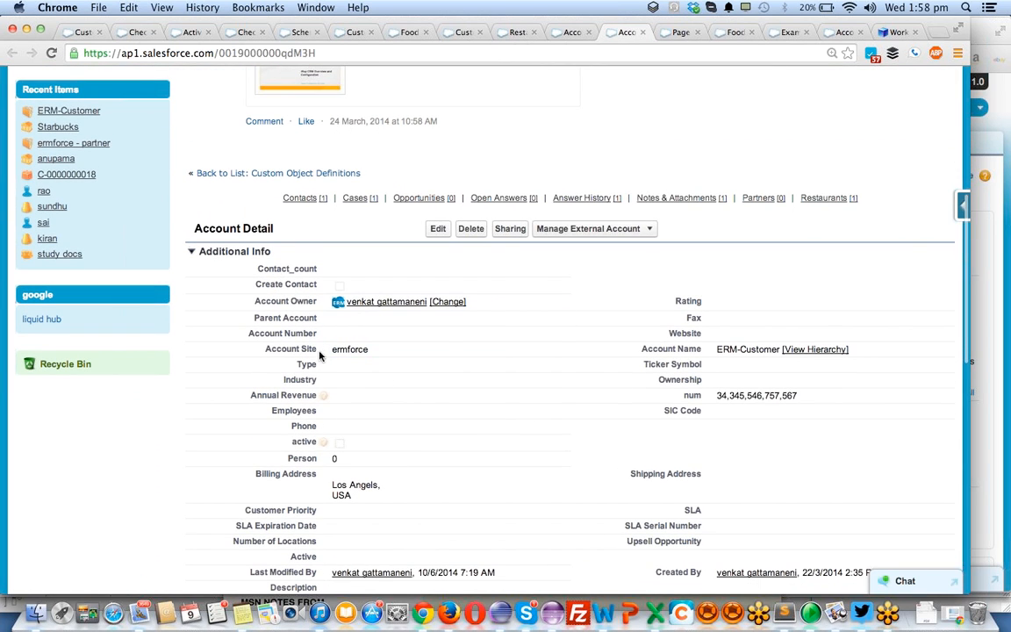
scroll(281, 130, "up", 1)
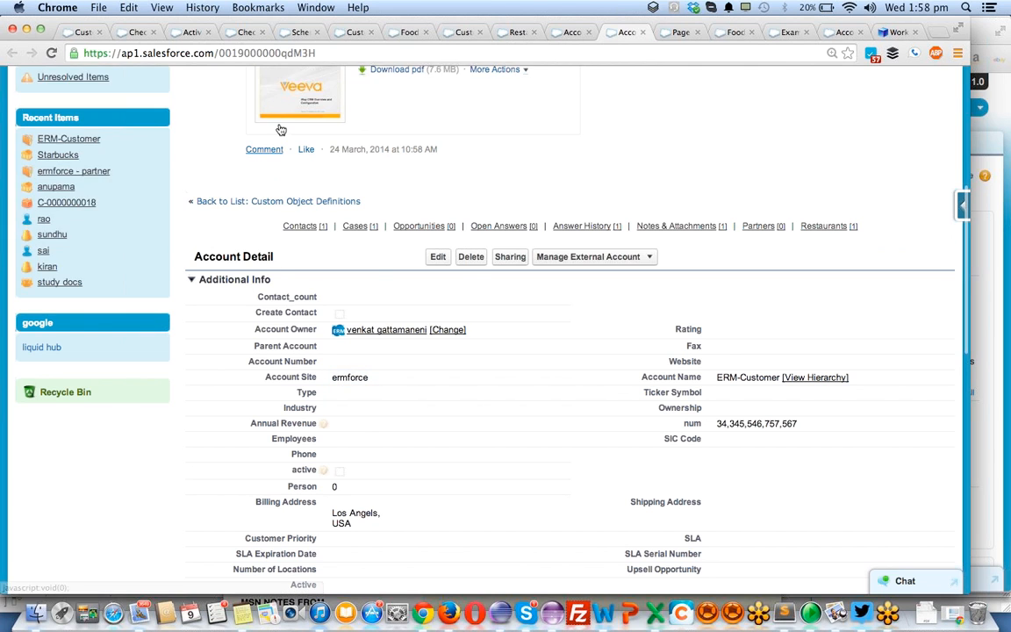
scroll(280, 130, "up", 5)
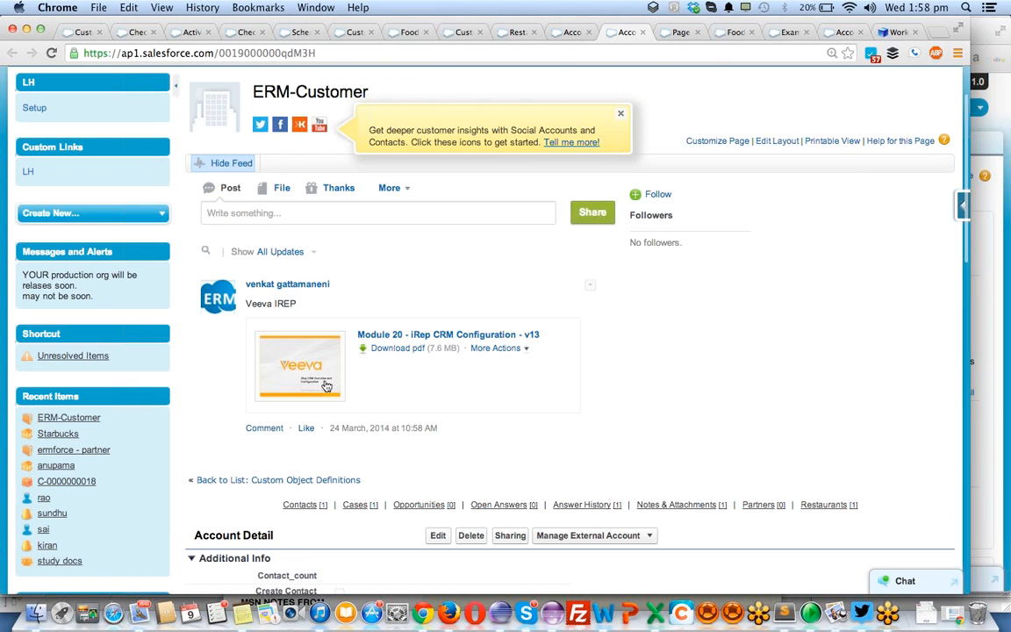
scroll(327, 386, "down", 10)
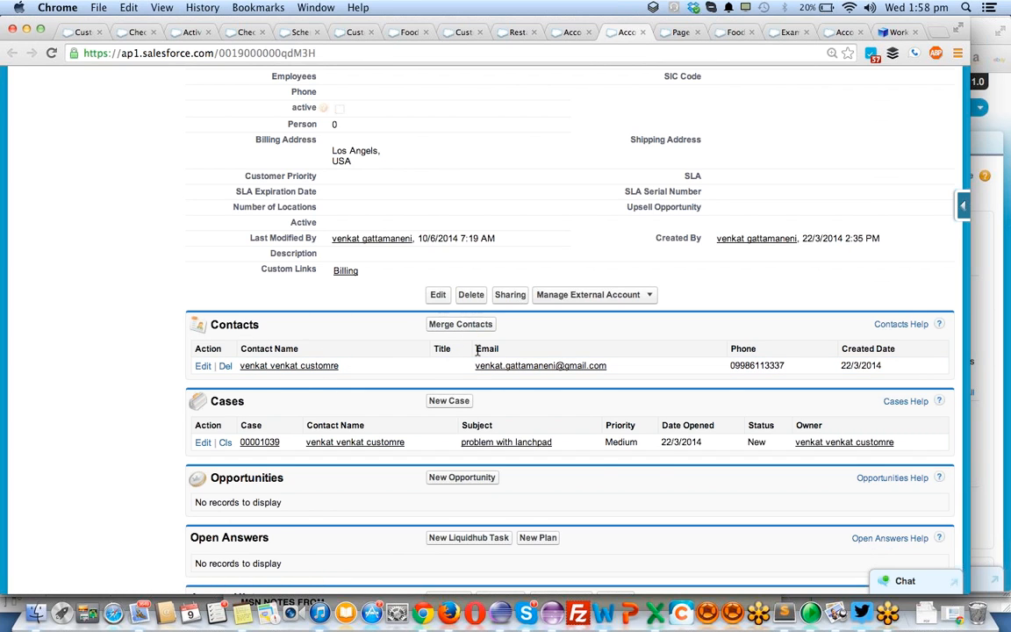
scroll(477, 354, "up", 10)
scroll(478, 354, "up", 2)
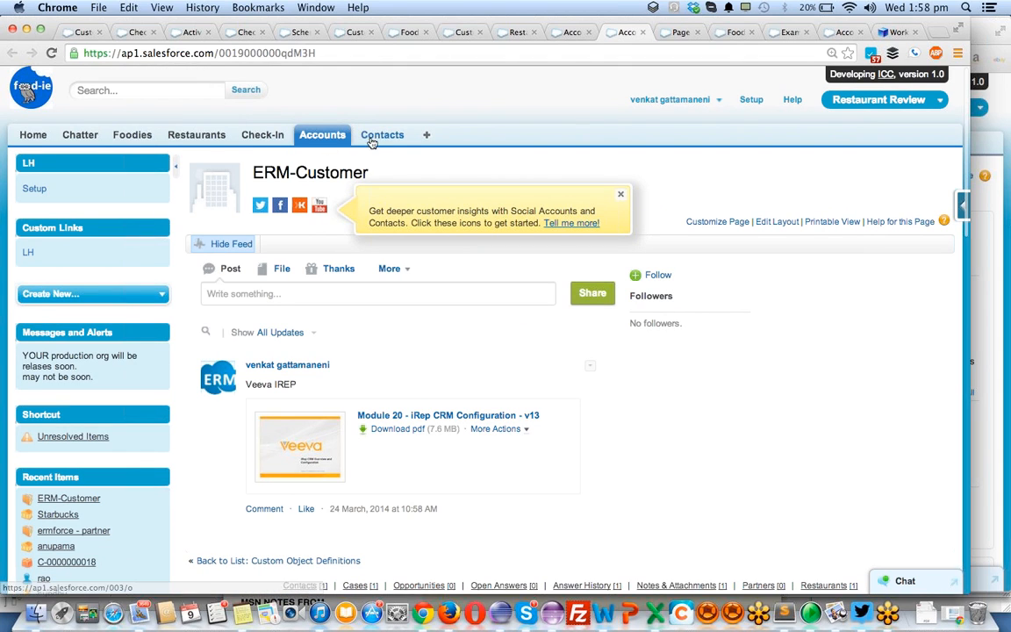
- Create and save a new contact with only a last name and an email address, leaving the account blank
left_click(643, 32)
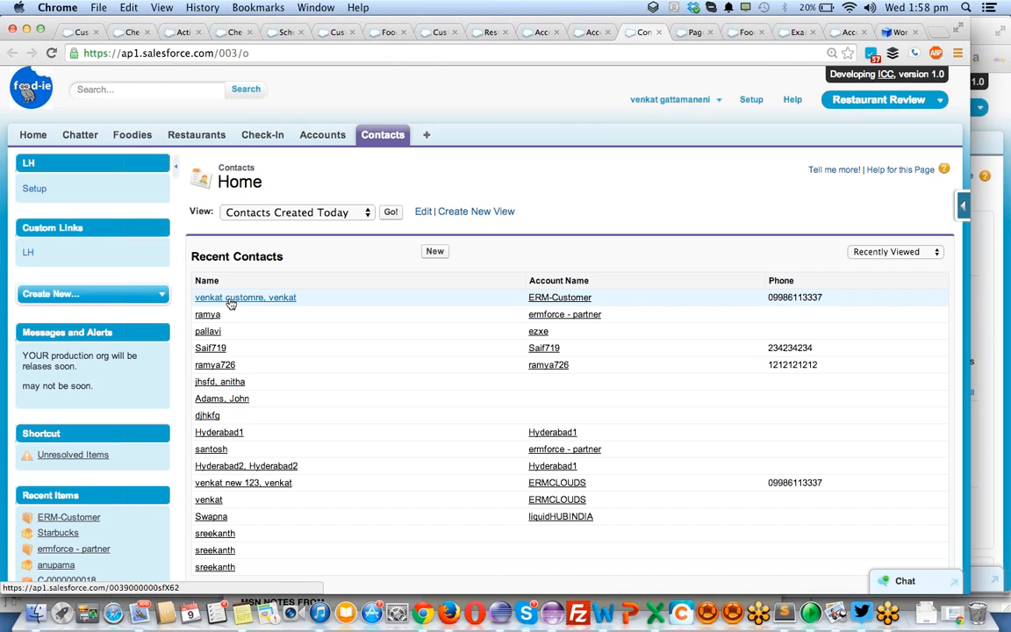
left_click(430, 253)
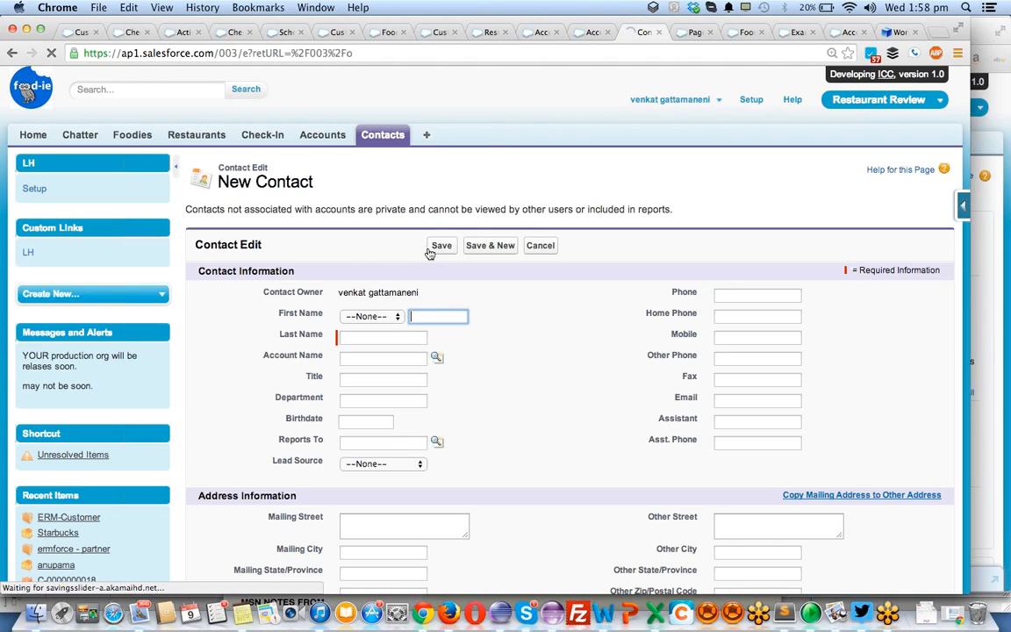
left_click(379, 334)
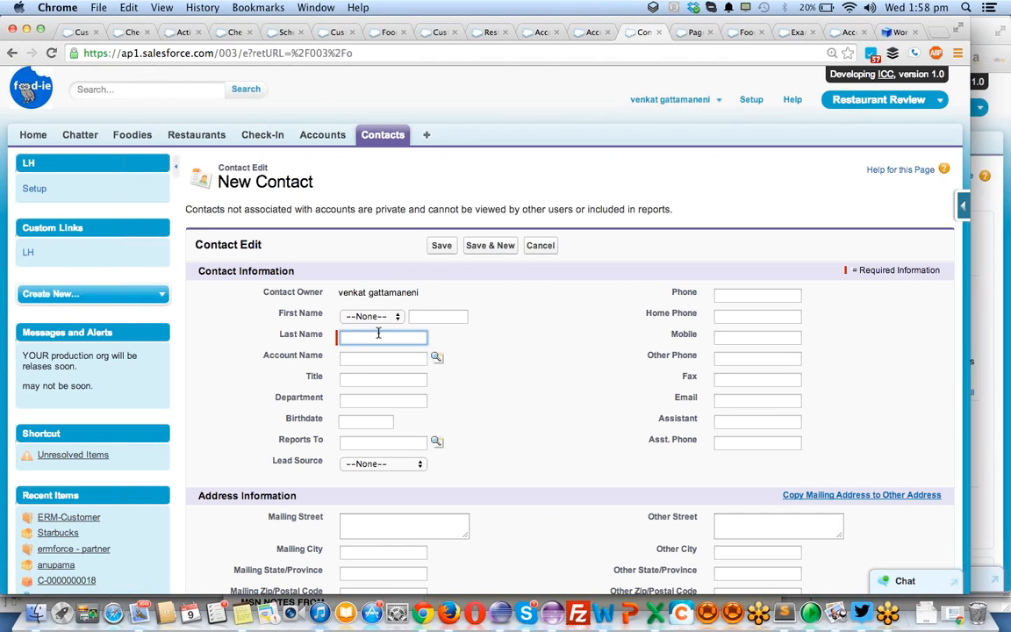
type("manasa")
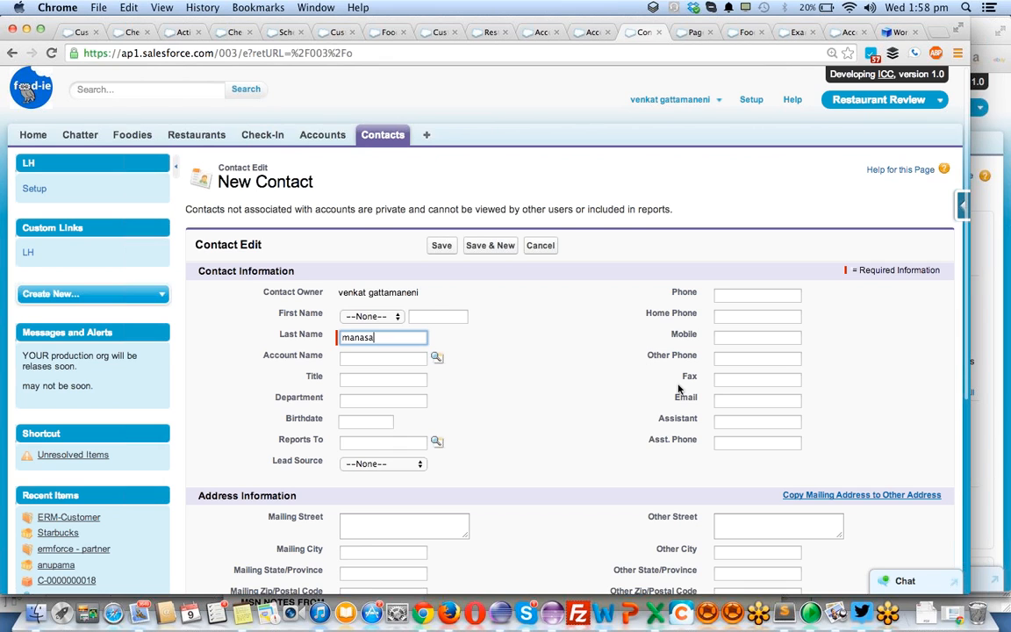
scroll(678, 389, "down", 3)
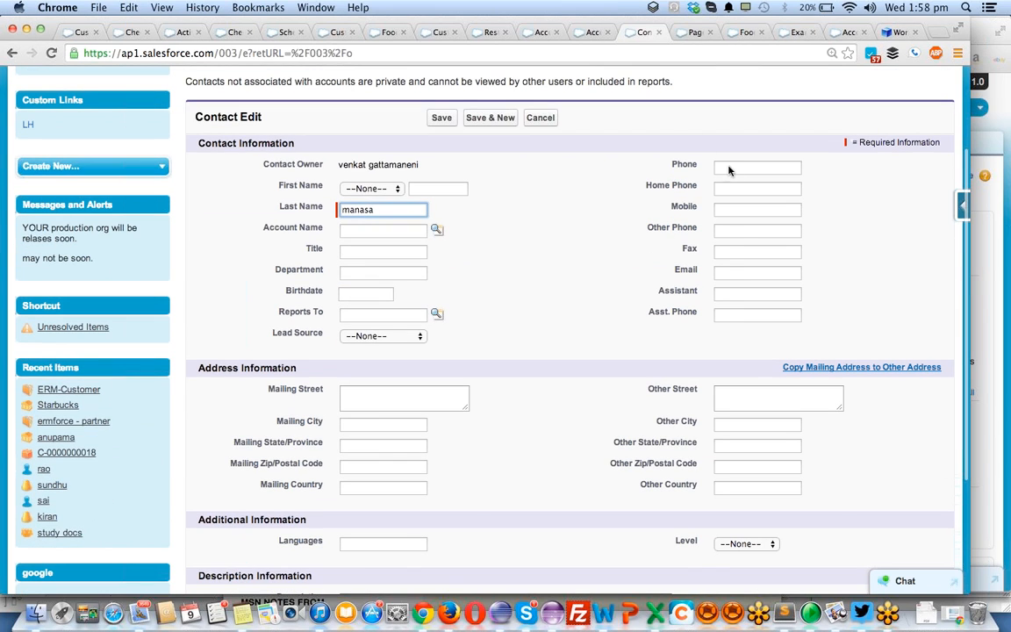
left_click(722, 274)
type("jashgd")
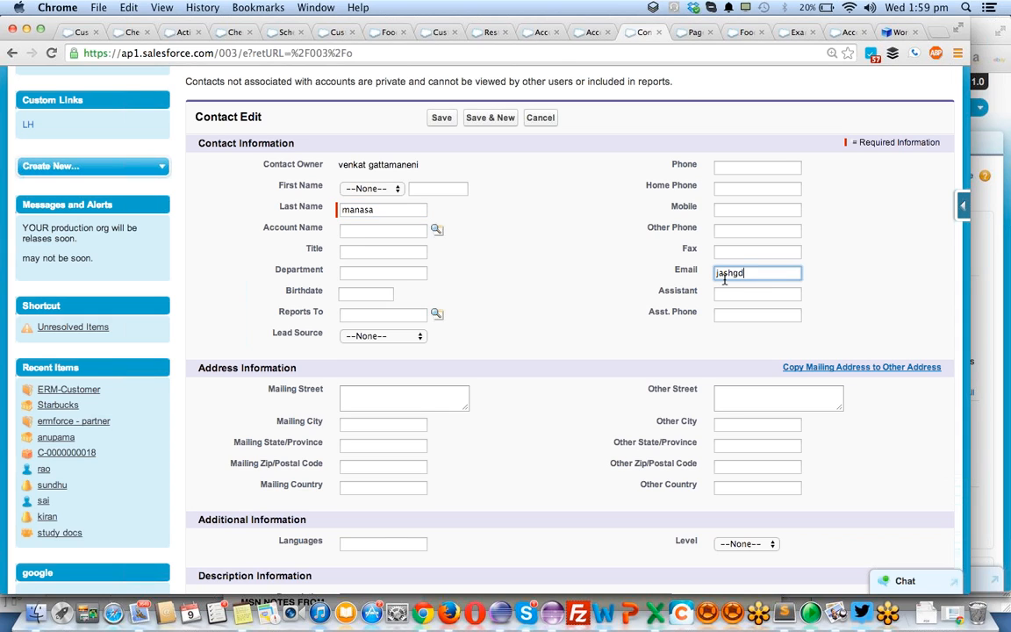
type("@fjksh.com")
left_click(447, 118)
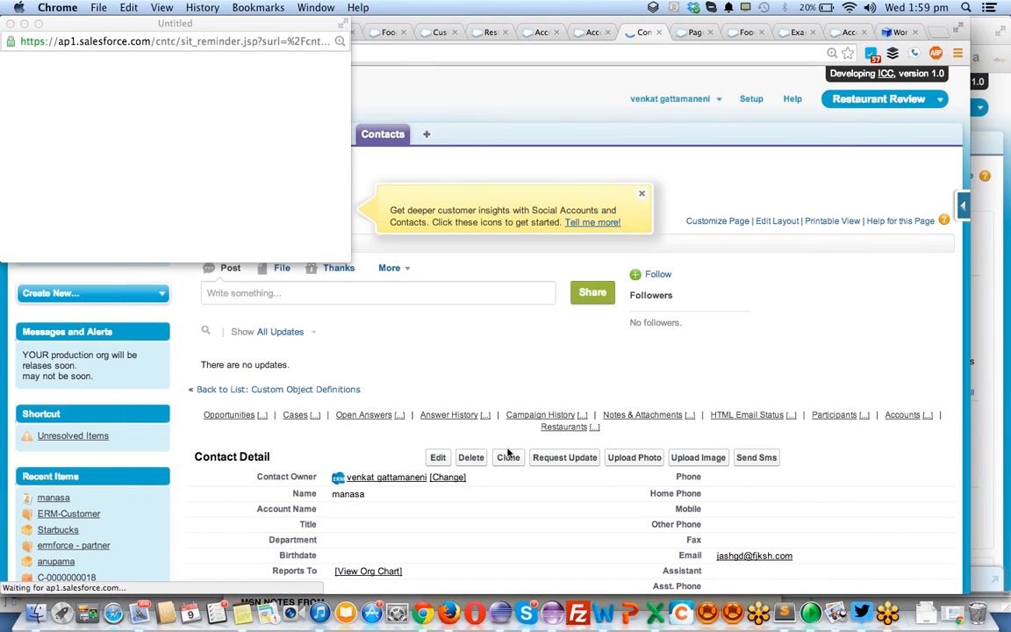
- Clone the new contact, replace the last name with a different person's name, and save the copy
left_click(508, 458)
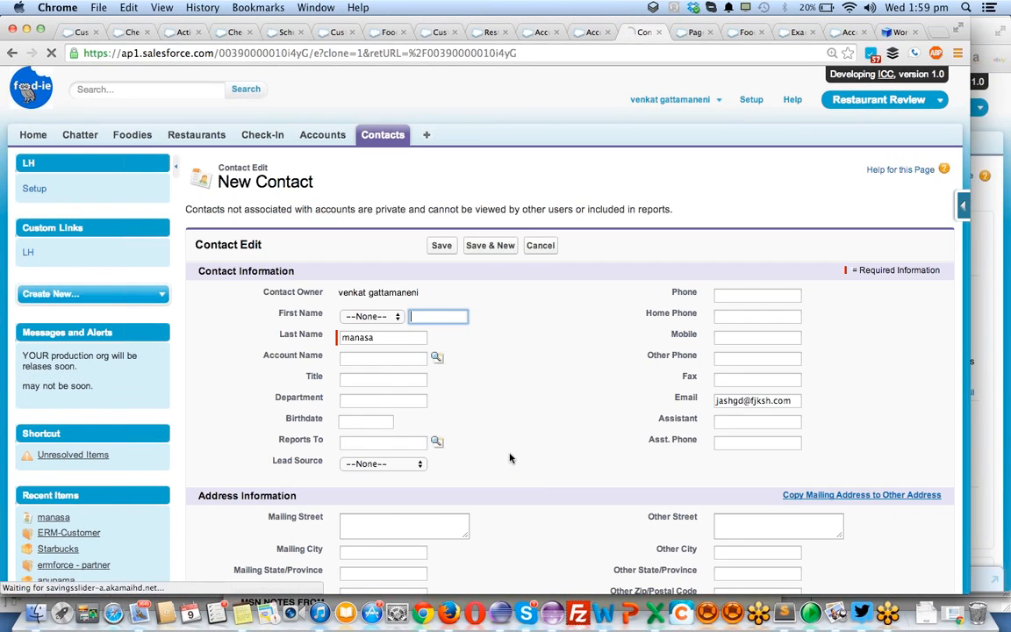
double_click(394, 338)
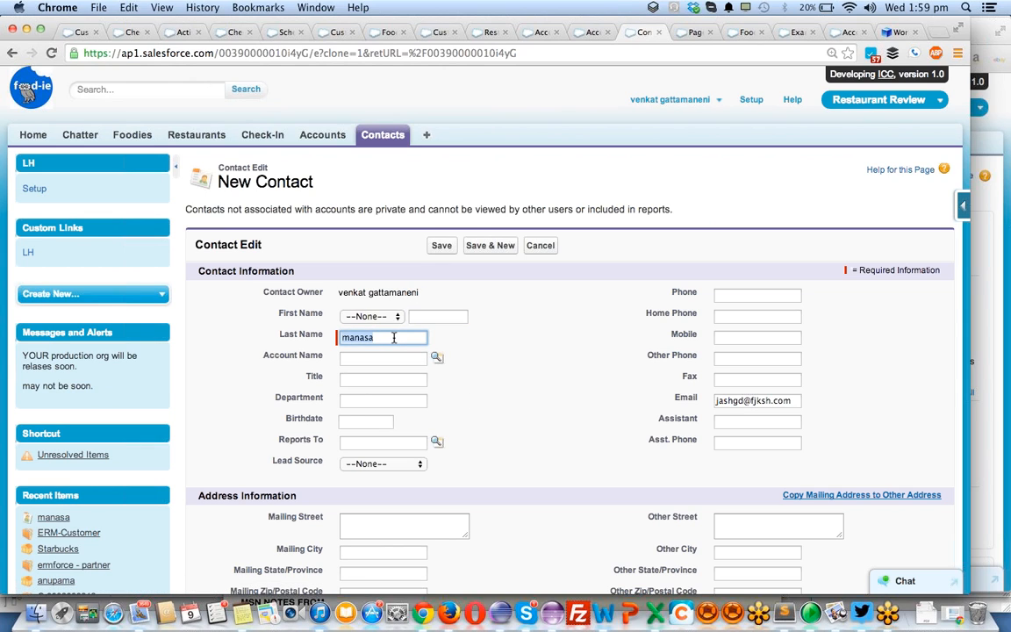
type("SAI")
key("Down")
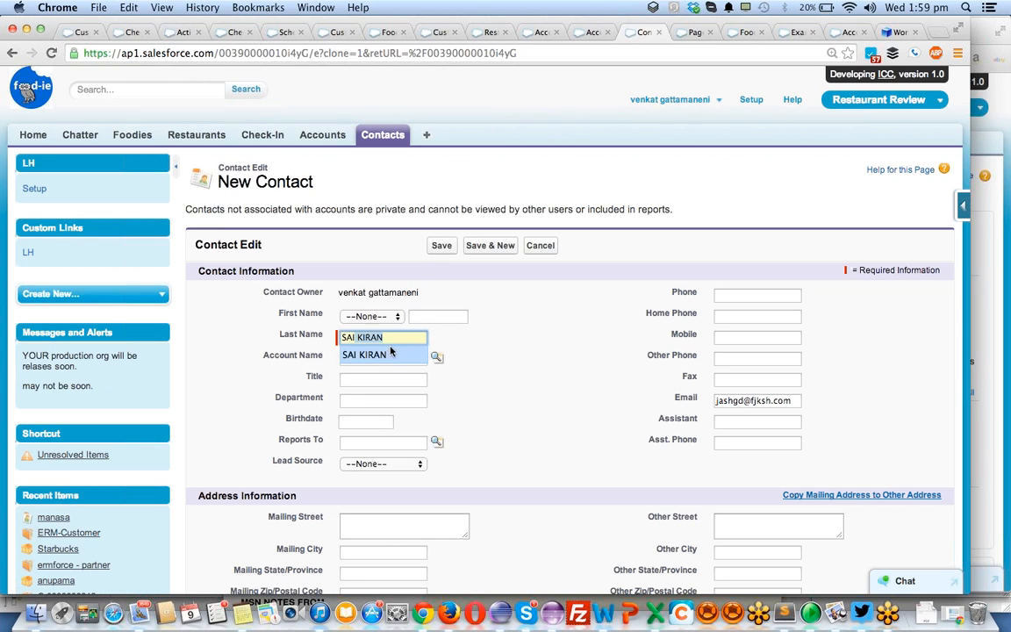
key("Return")
left_click(442, 247)
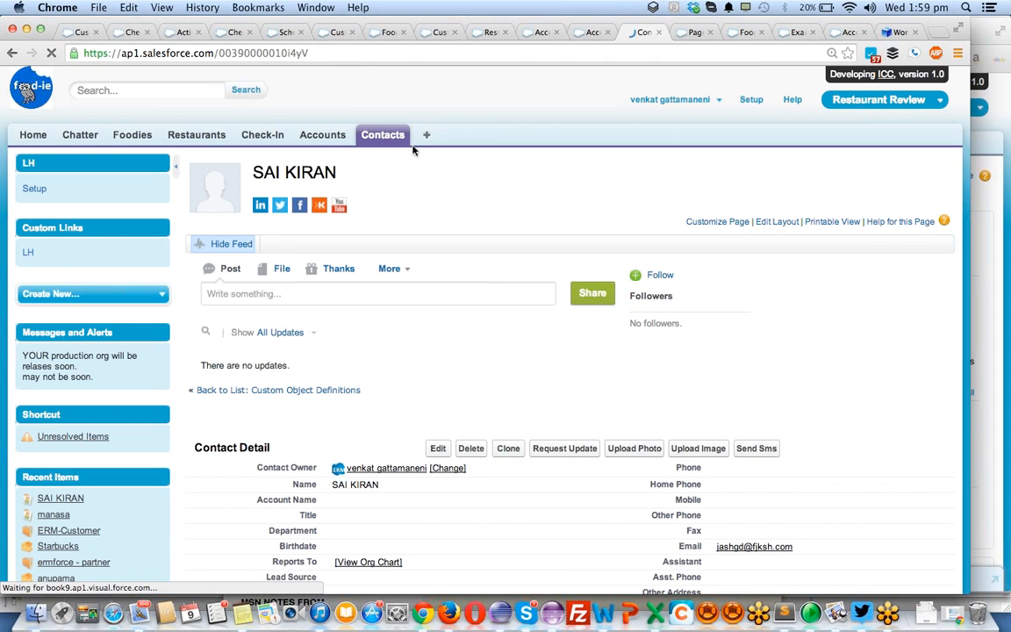
- Set the cloned contact's Account Name to ERM-Customer through the account lookup and save the change
left_click(205, 136)
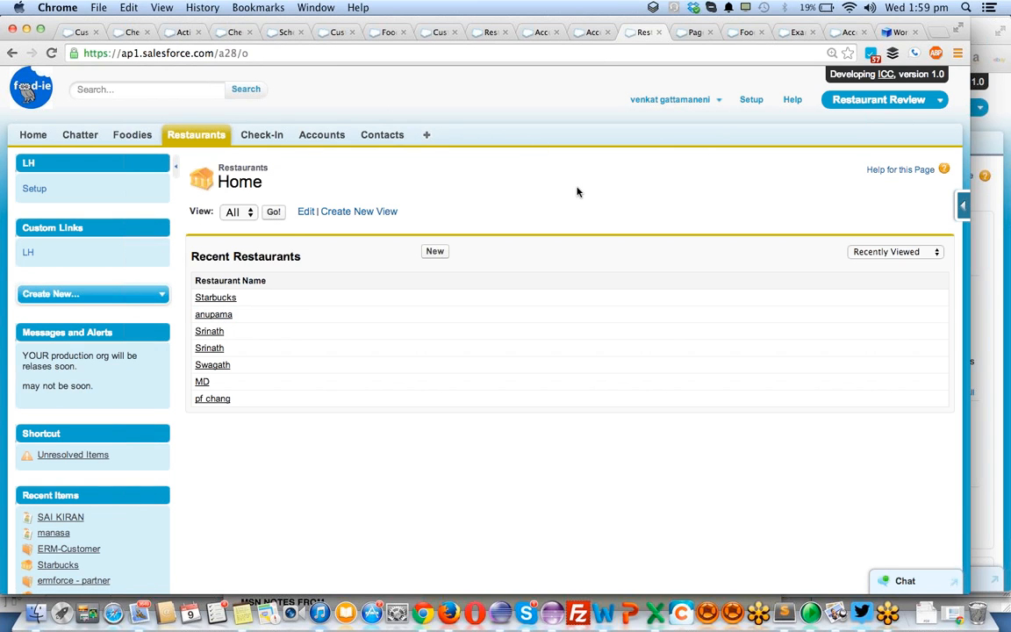
scroll(577, 191, "left", 5)
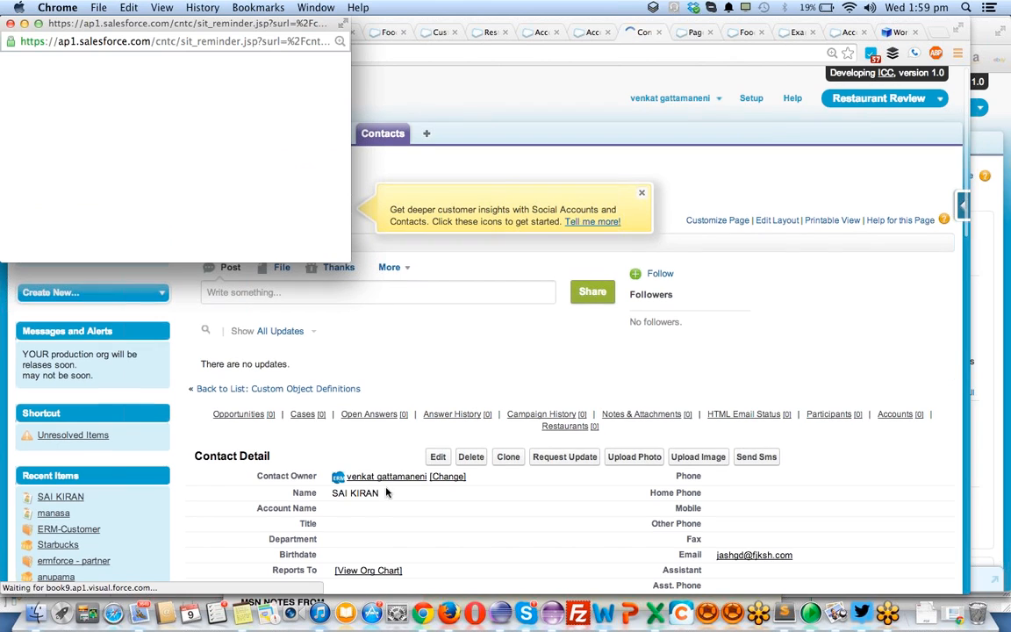
scroll(355, 509, "down", 5)
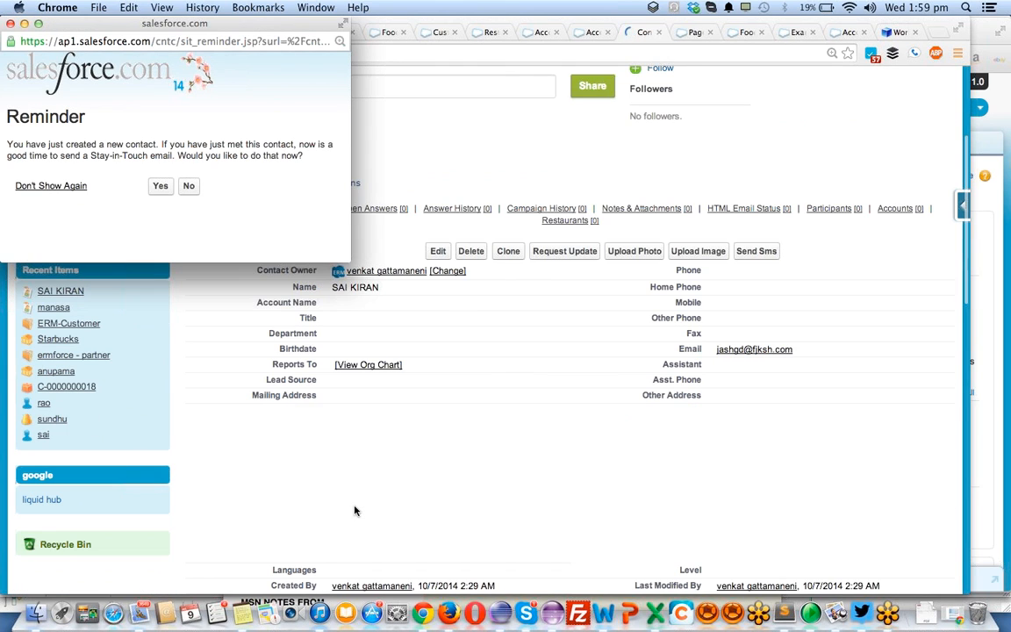
scroll(354, 510, "up", 3)
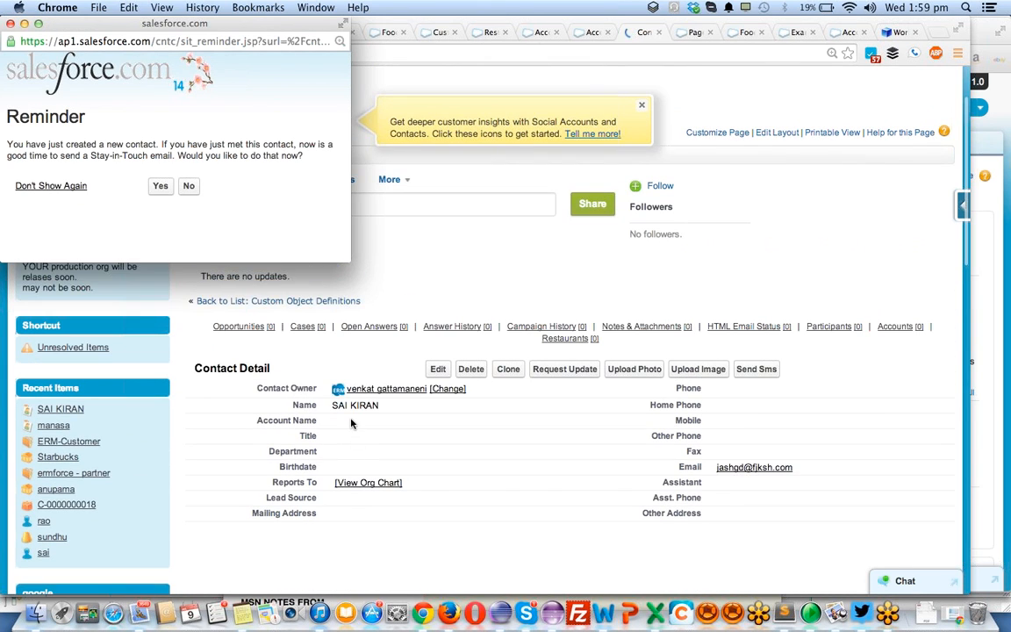
left_click(351, 424)
double_click(361, 422)
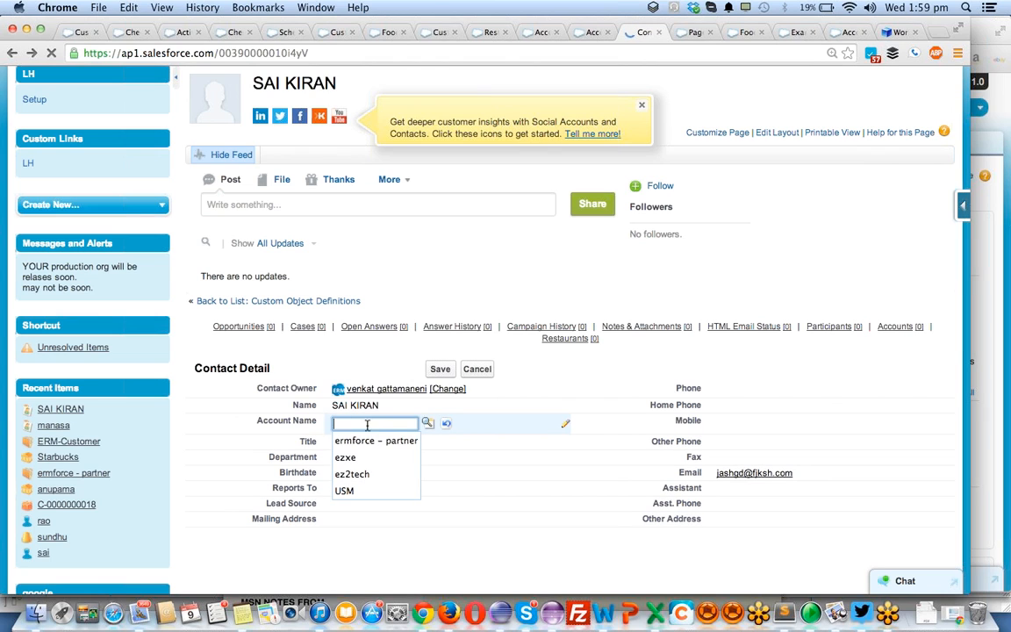
left_click(381, 442)
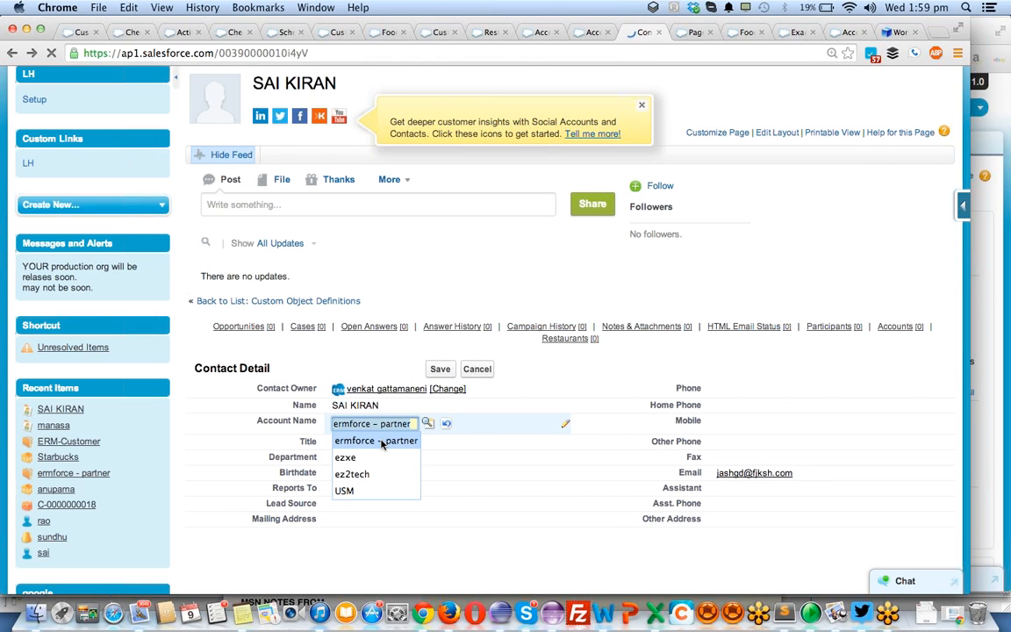
left_click(427, 423)
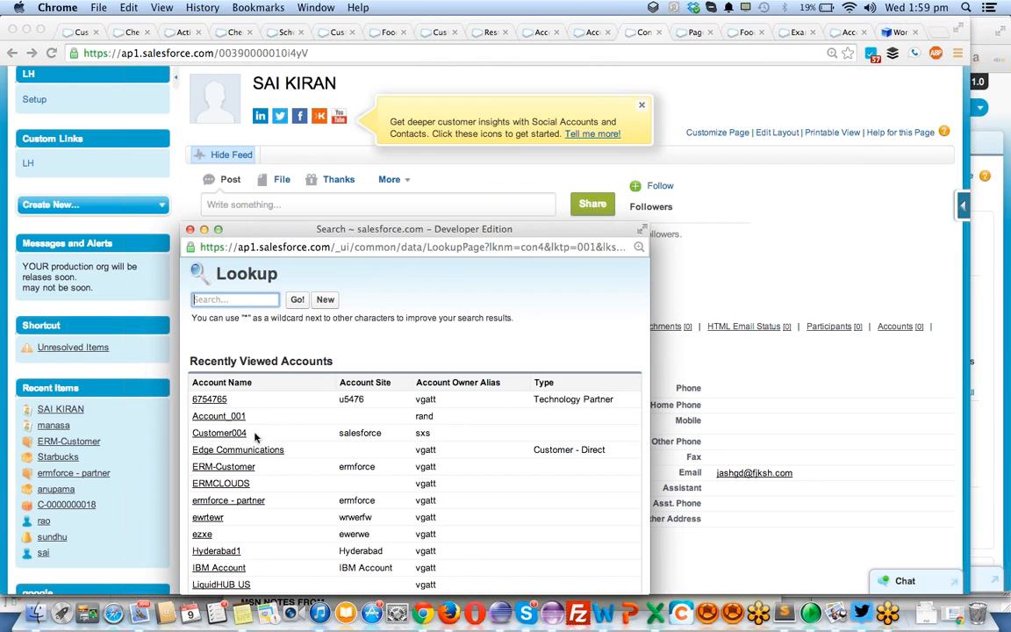
left_click(225, 466)
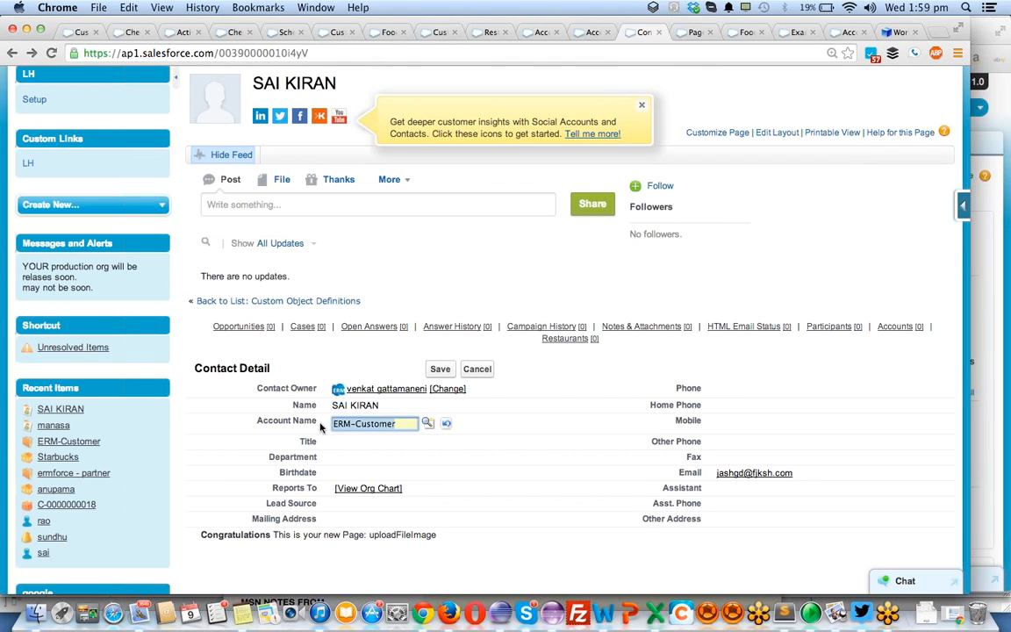
left_click(441, 369)
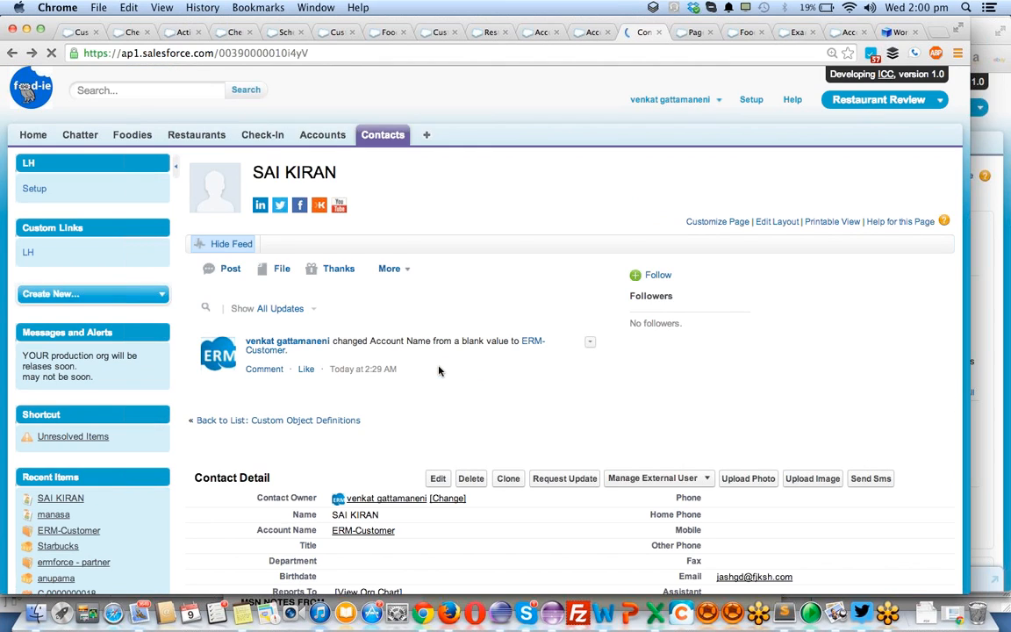
- Clone the ERM-Customer contact, change the last name to another person's name followed by ERM, and save it
left_click(515, 508)
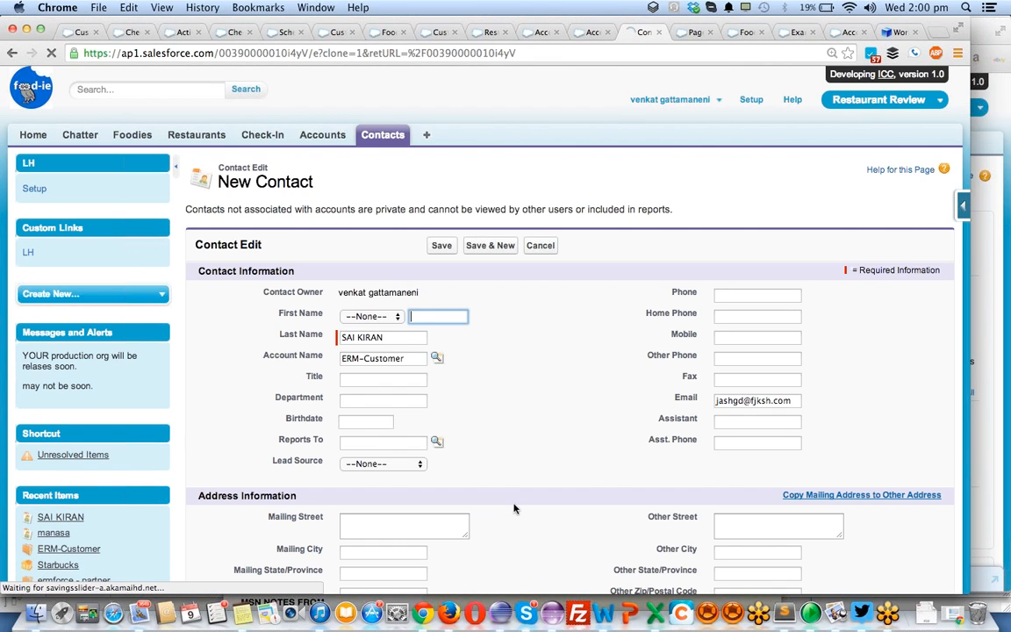
triple_click(395, 338)
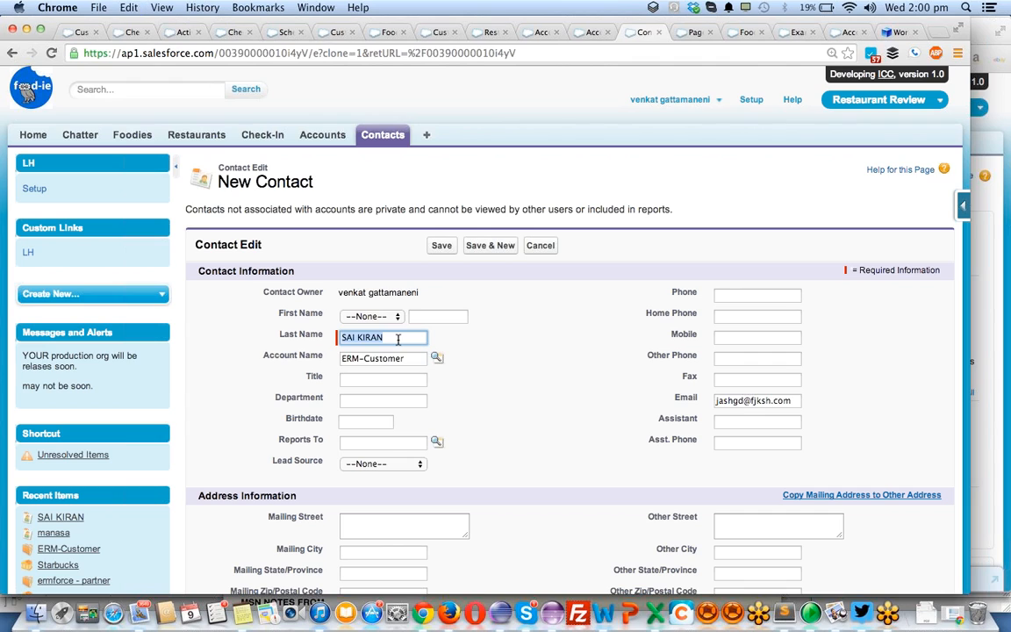
type("manasa ERM")
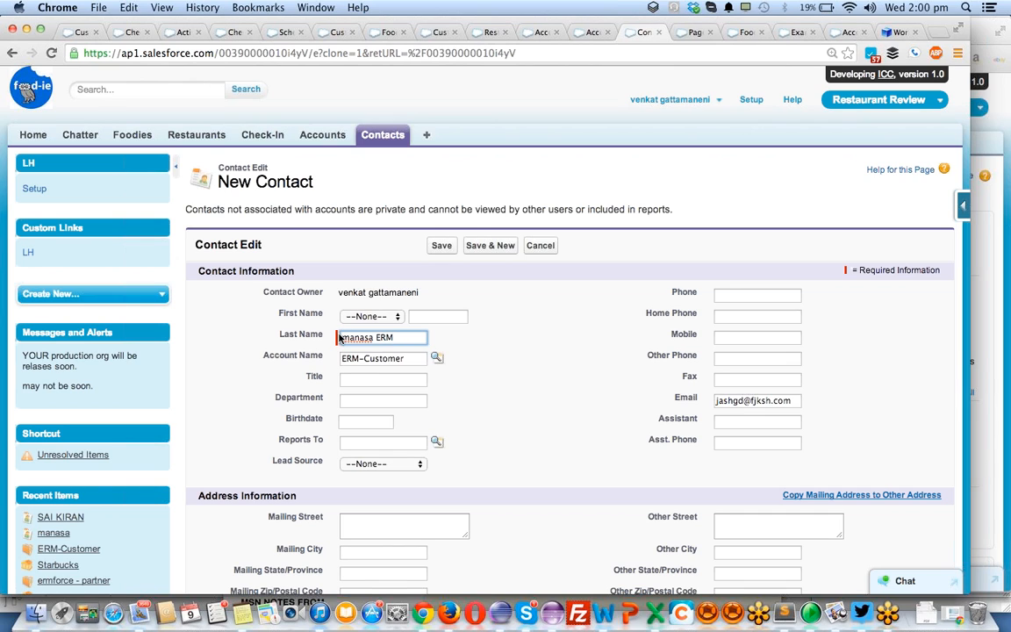
left_click_drag(339, 338, 376, 338)
left_click(442, 244)
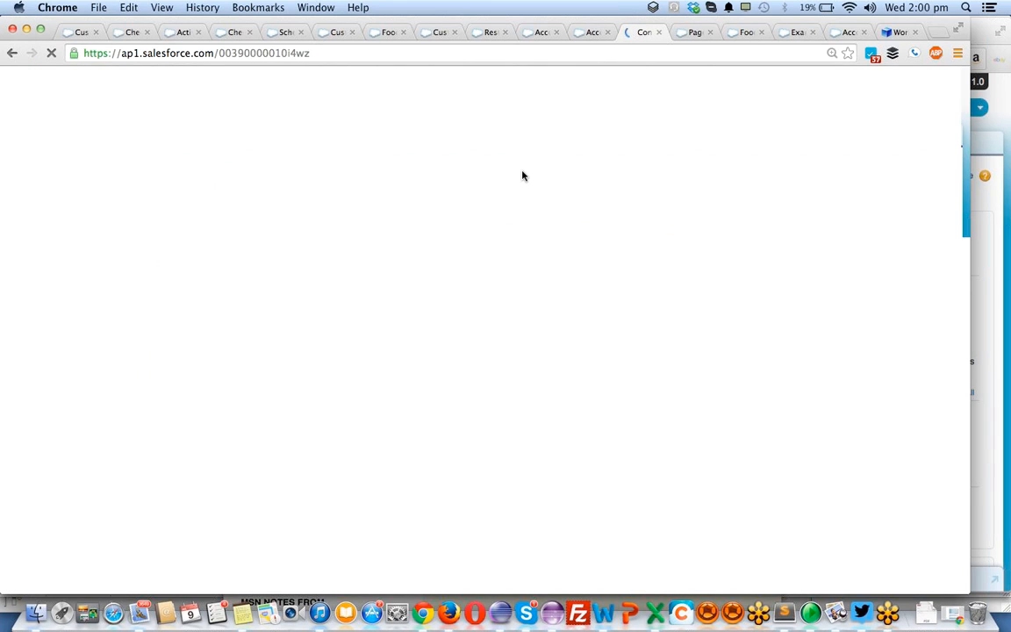
- Make one more ERM-Customer contact by cloning the latest one, replacing only the name before ERM, and save it
left_click(502, 438)
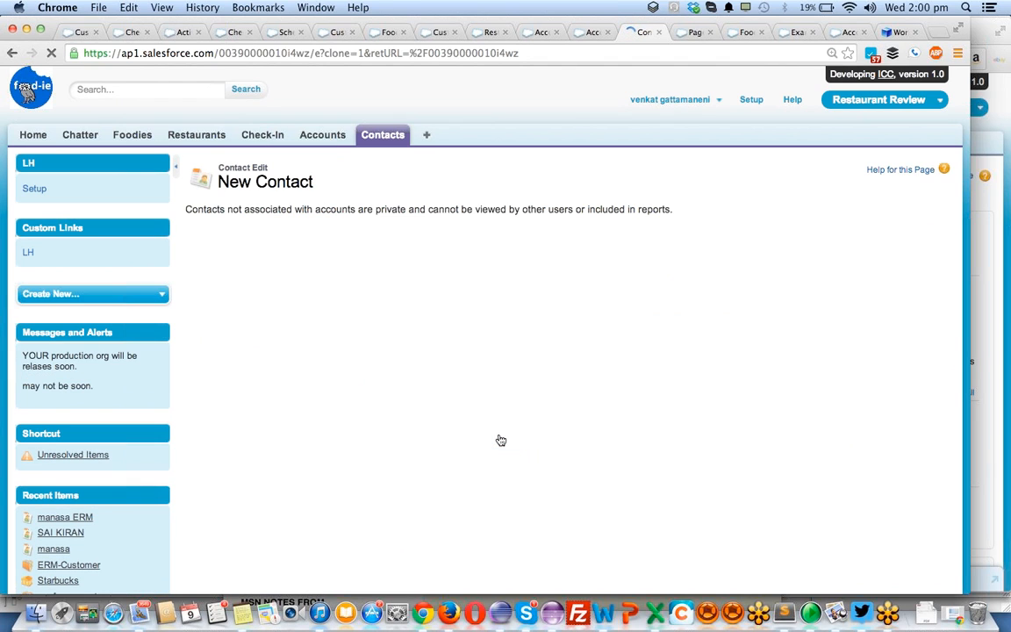
left_click(396, 338)
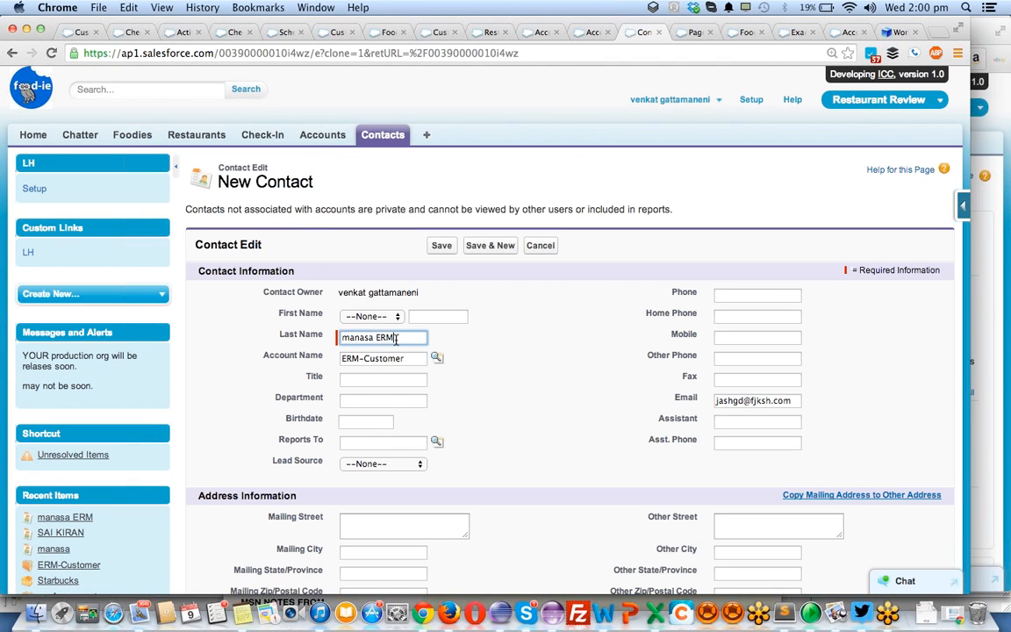
double_click(369, 338)
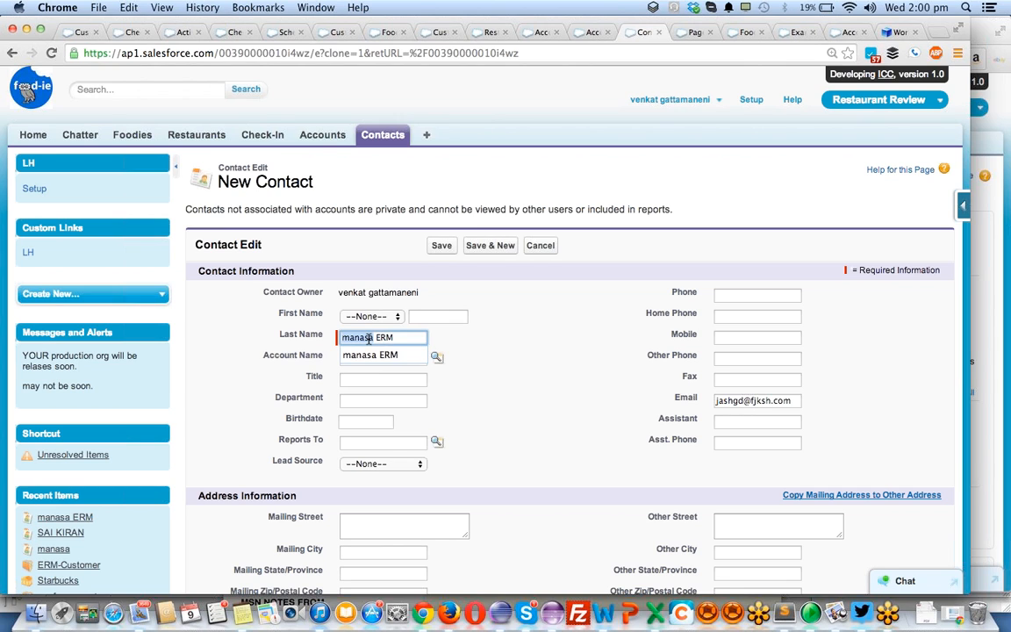
type("Sindhu")
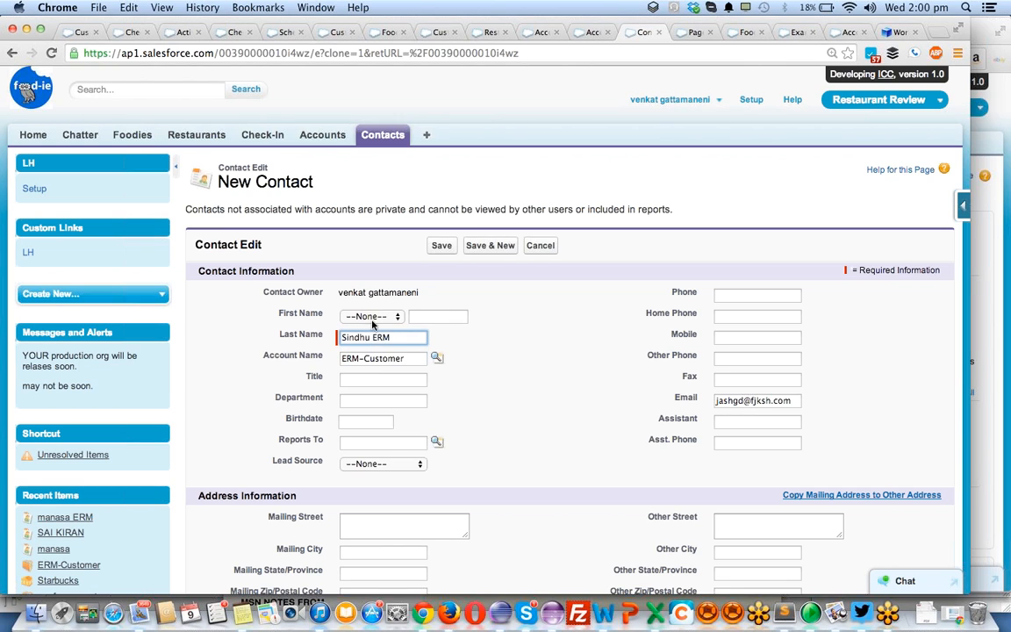
left_click(440, 246)
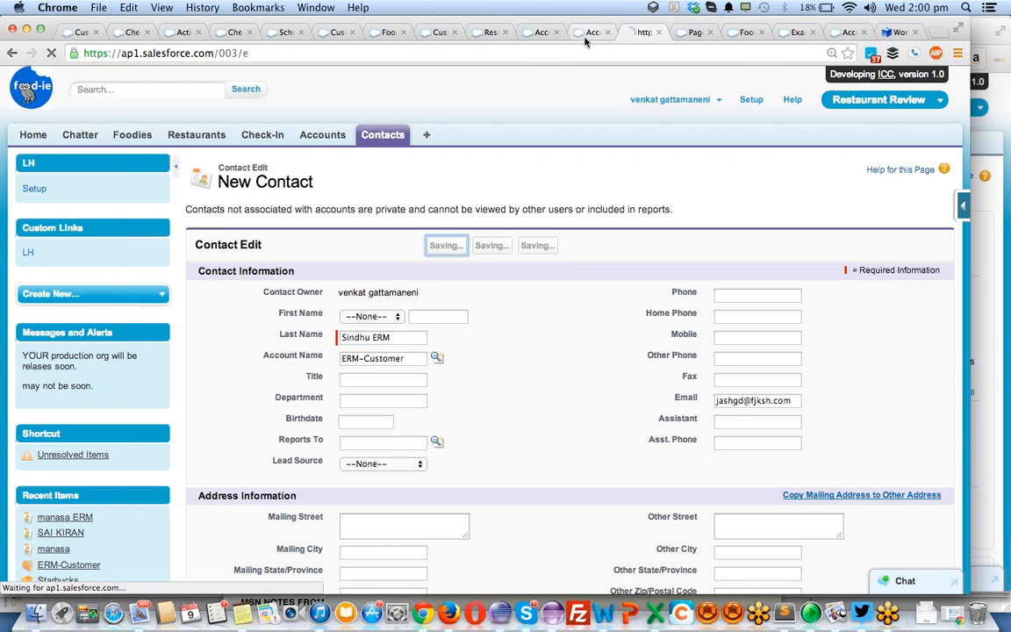
- Start a new Restaurant record, dismiss the blank pop-up window, name it burger king, and fill in its email
left_click(200, 136)
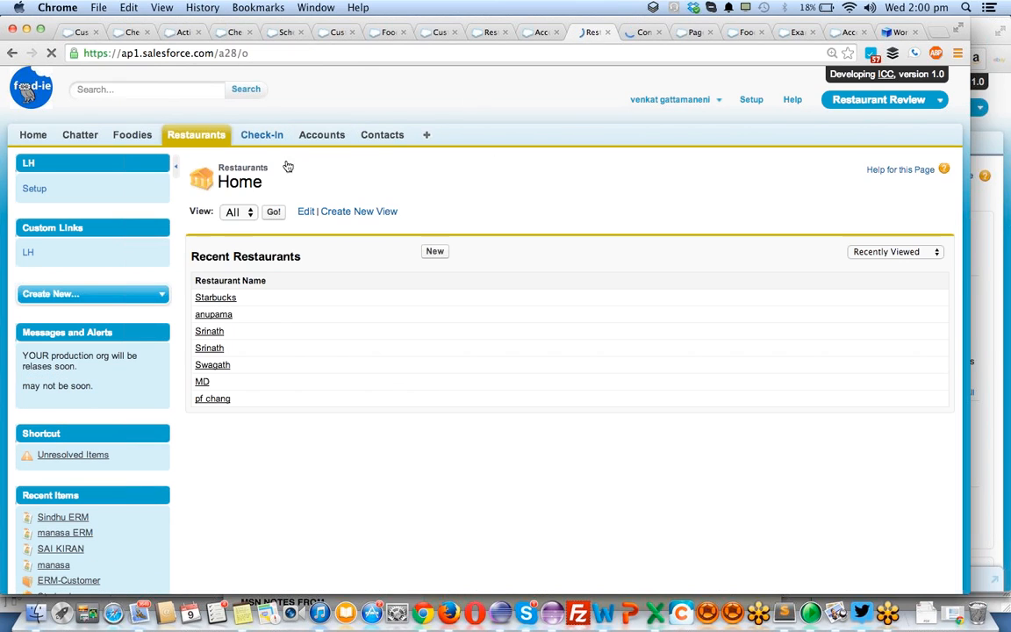
left_click(443, 252)
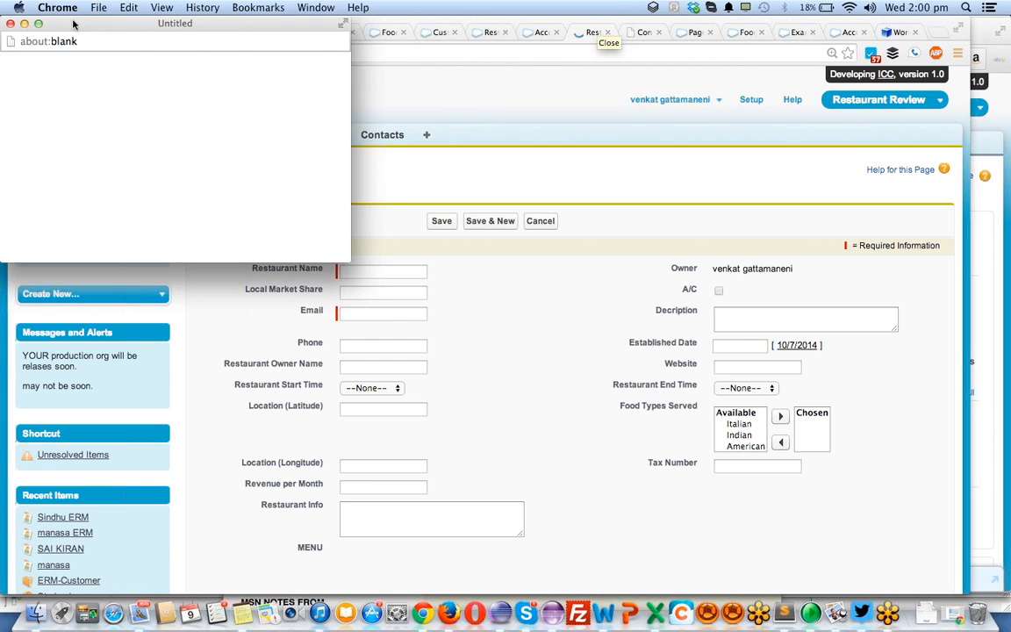
left_click(10, 24)
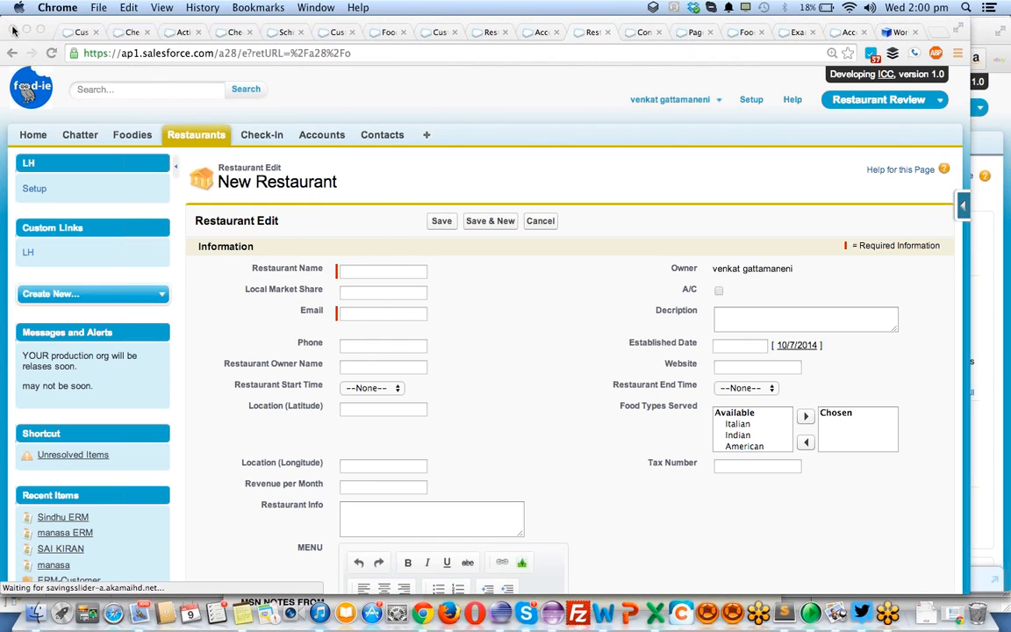
left_click(369, 272)
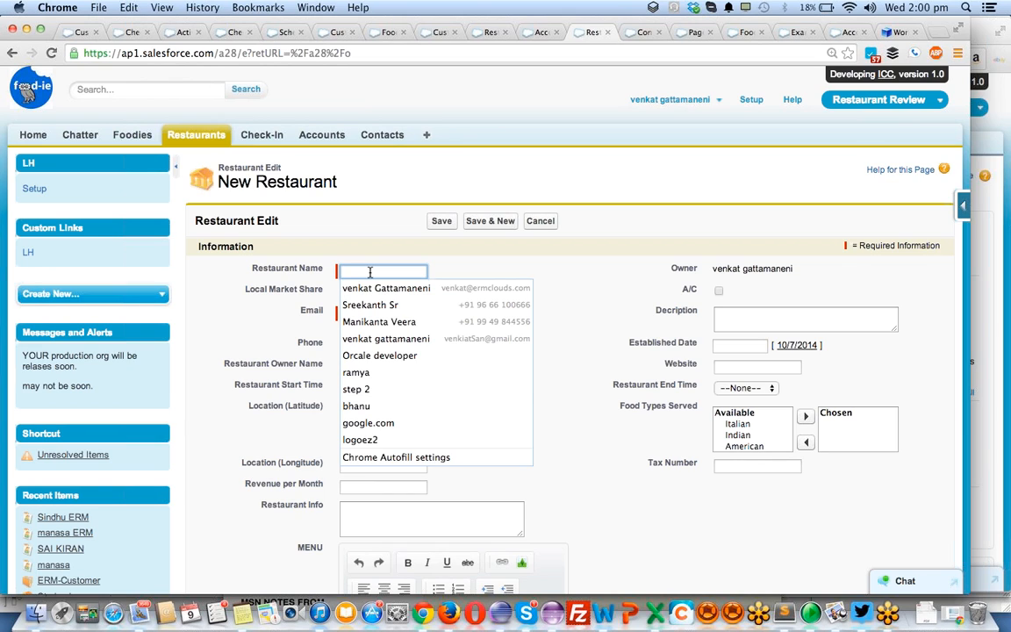
type("burger king")
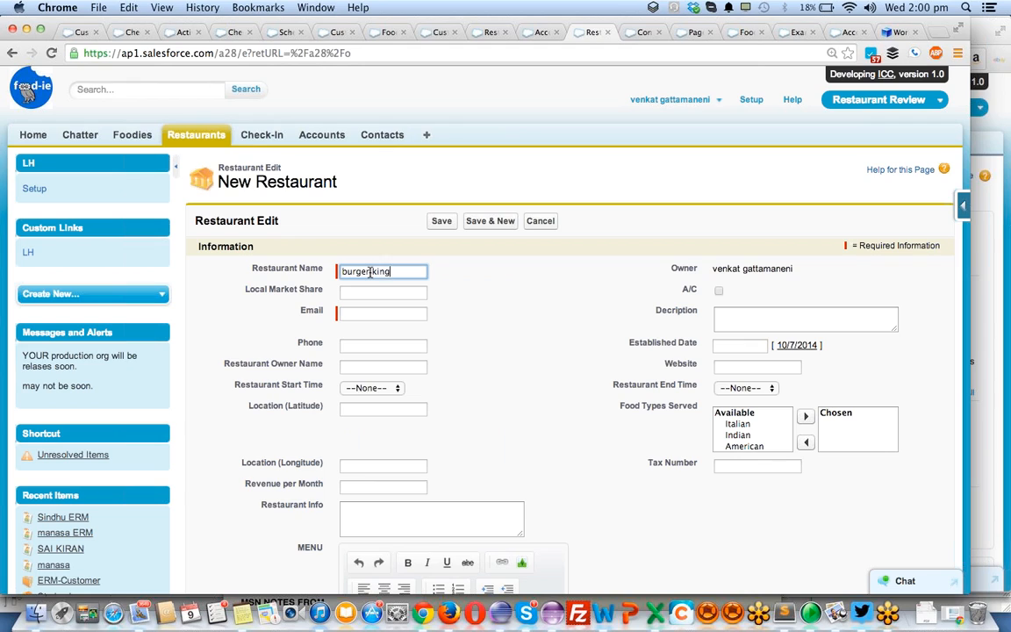
key("Tab")
key("Tab")
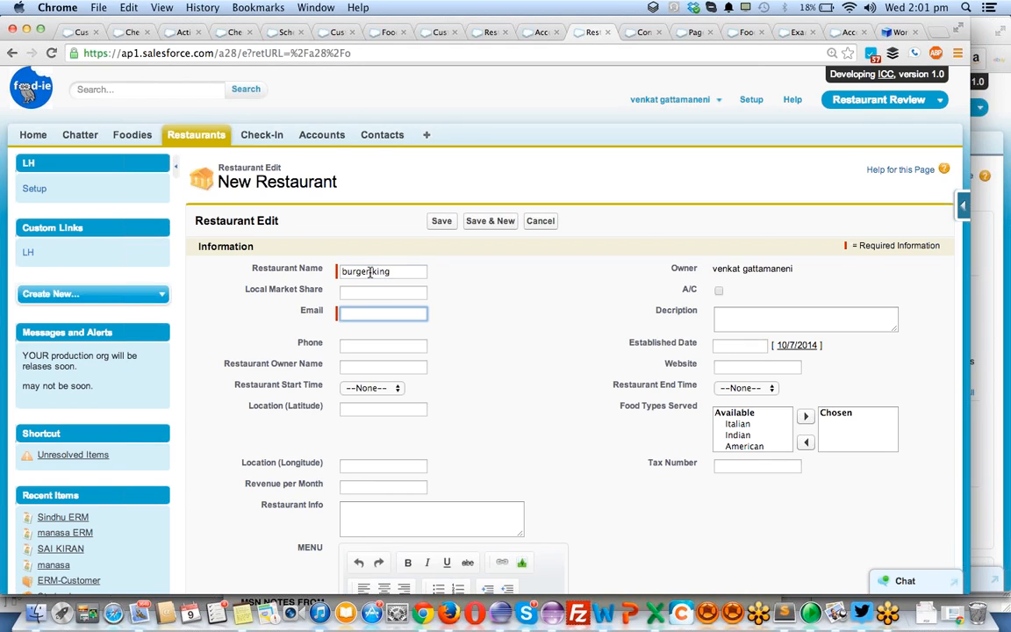
type("b@b.com")
- Choose ERM-Customer in the Account lookup, and pick one of its contacts through the filtered Contact lookup
scroll(369, 273, "down", 5)
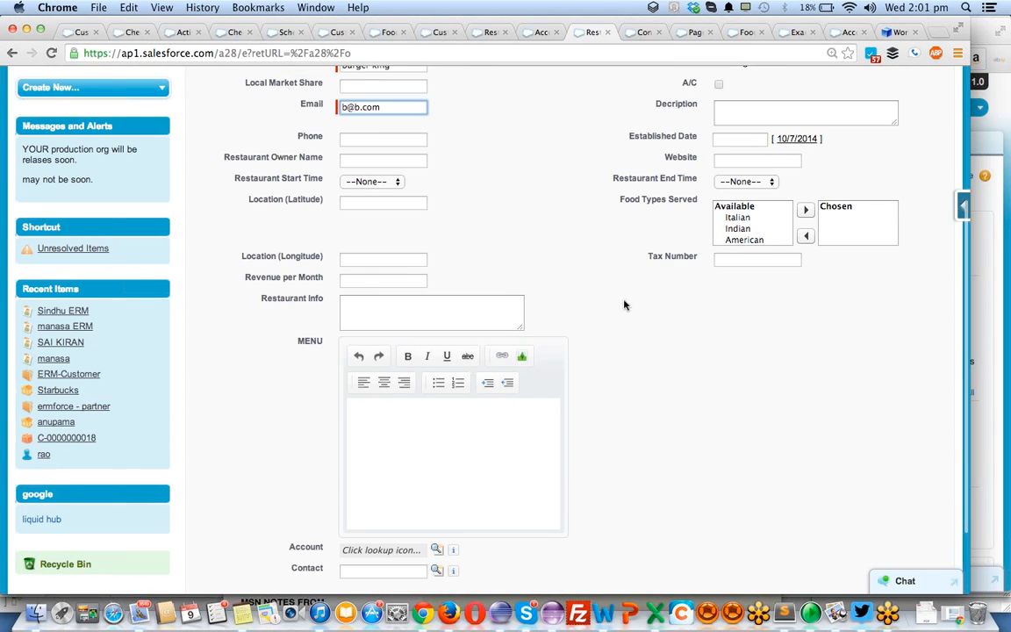
scroll(395, 274, "down", 2)
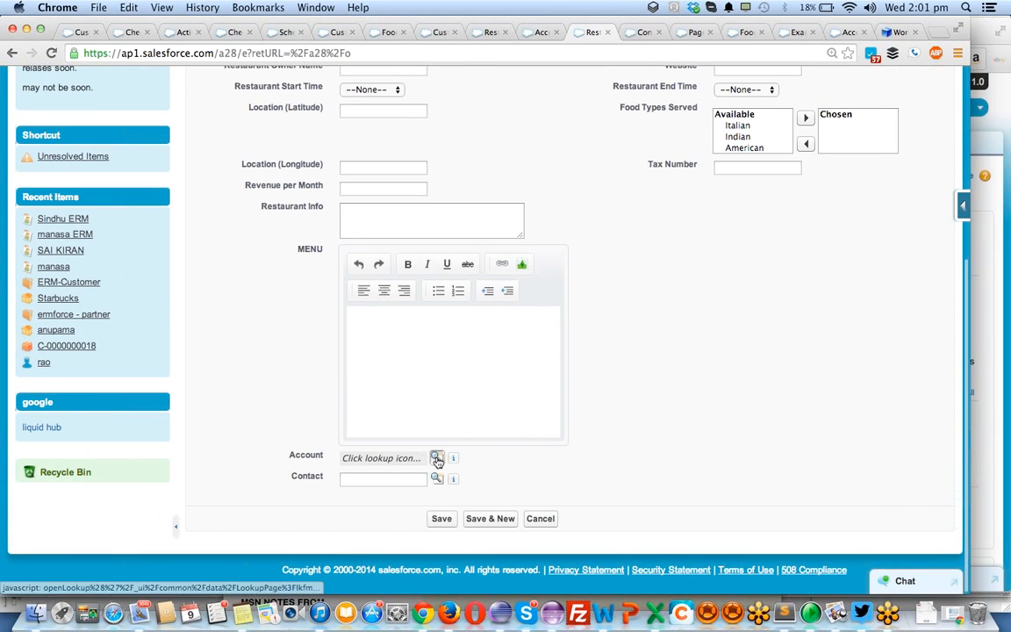
left_click(436, 453)
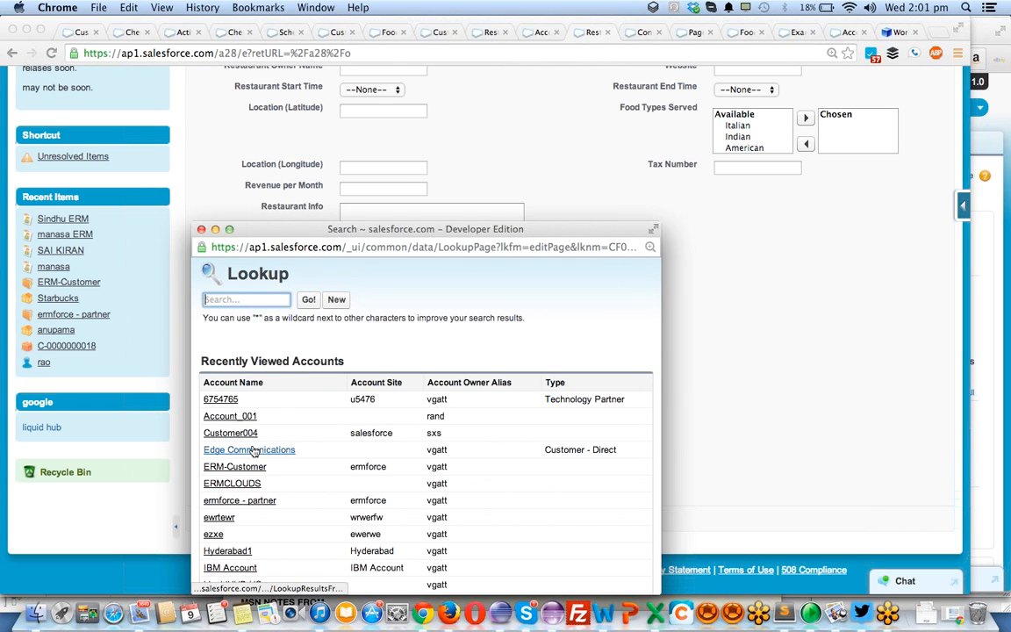
scroll(255, 448, "down", 2)
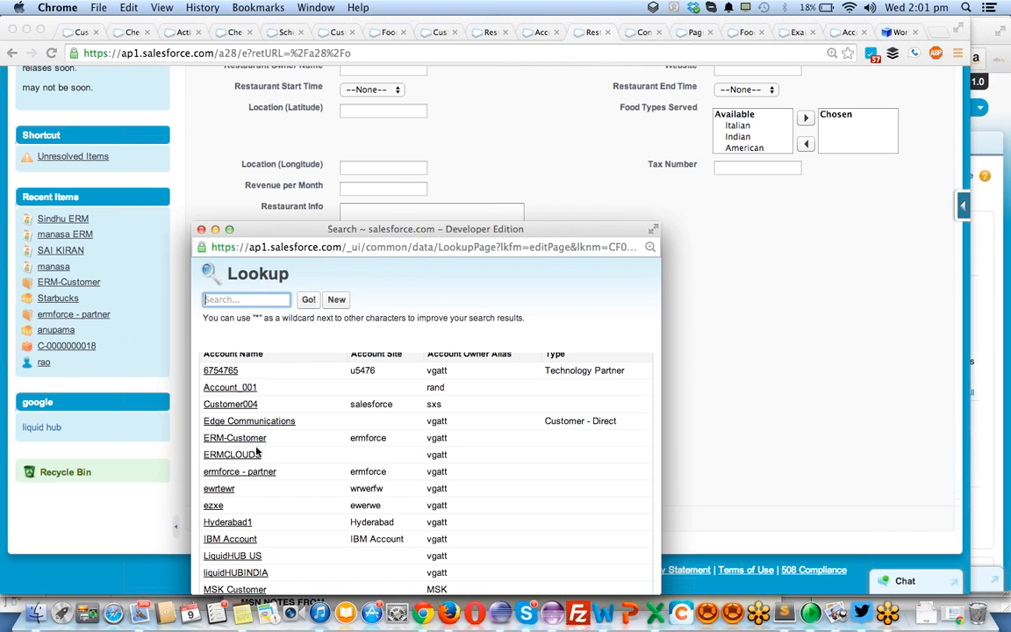
left_click(235, 438)
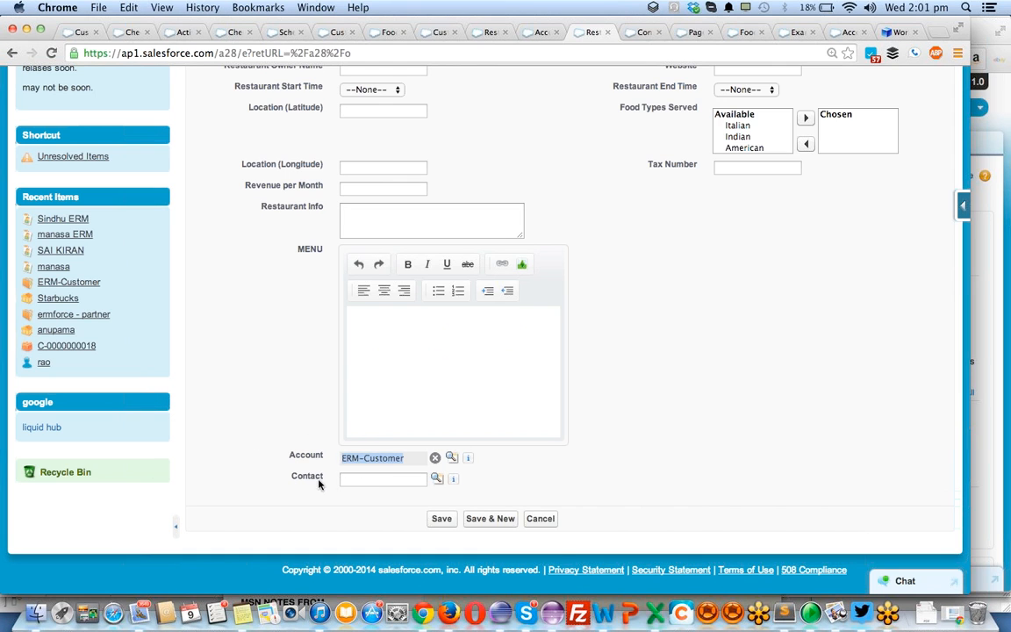
left_click(436, 478)
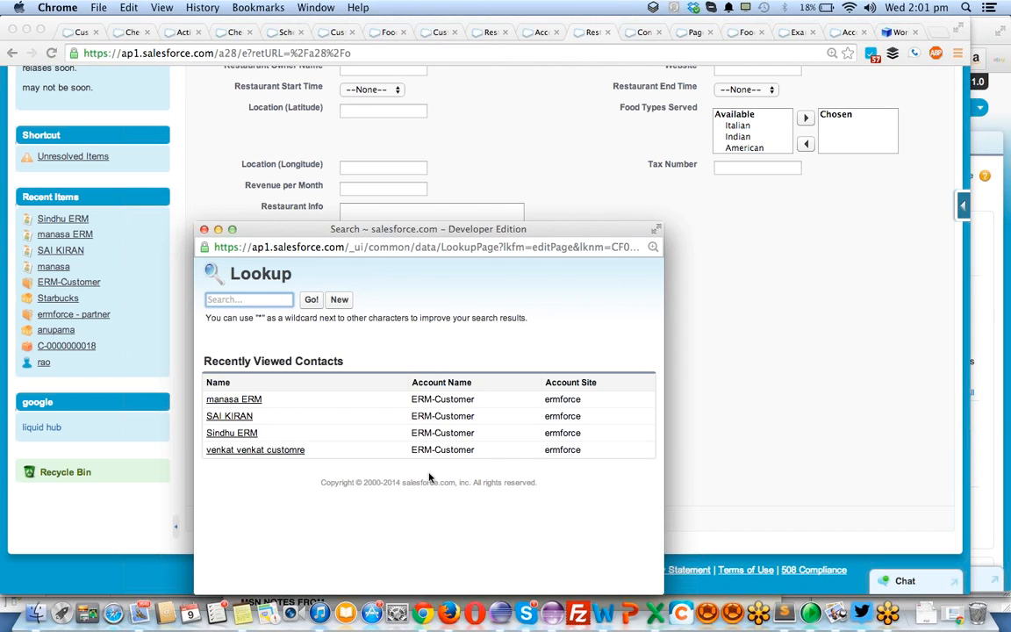
left_click(234, 432)
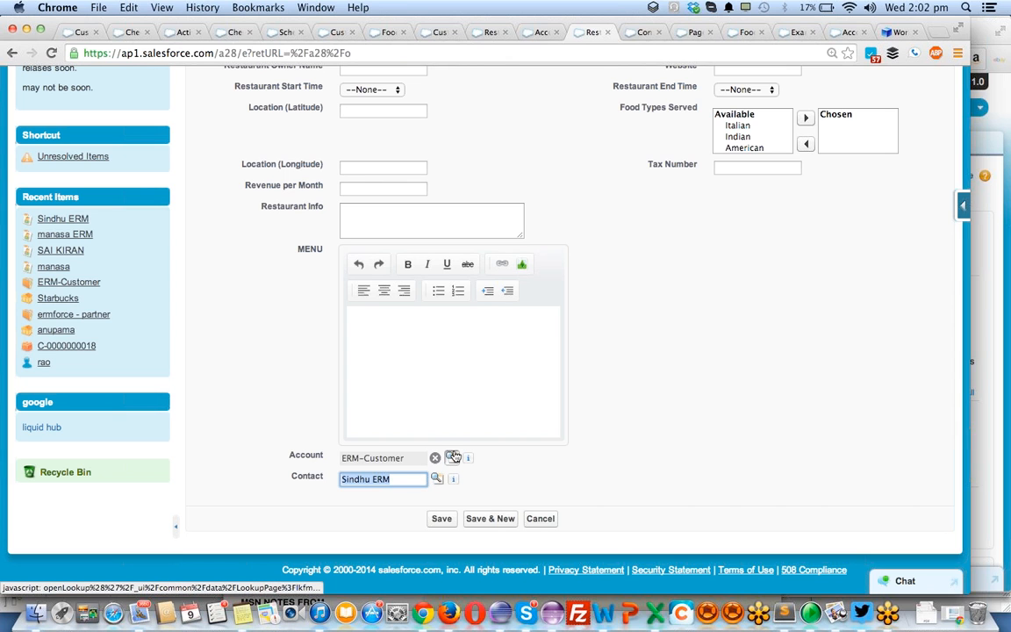
- Open the Restaurant object definition from the Starbucks record and locate the Contact field among its custom fields
left_click(538, 32)
left_click(481, 32)
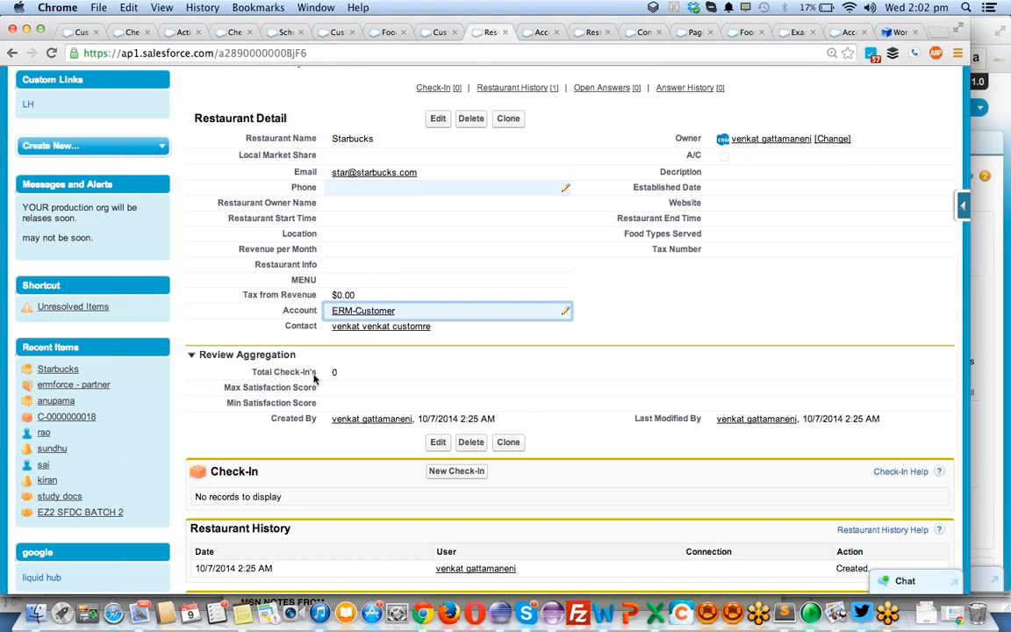
left_click(963, 204)
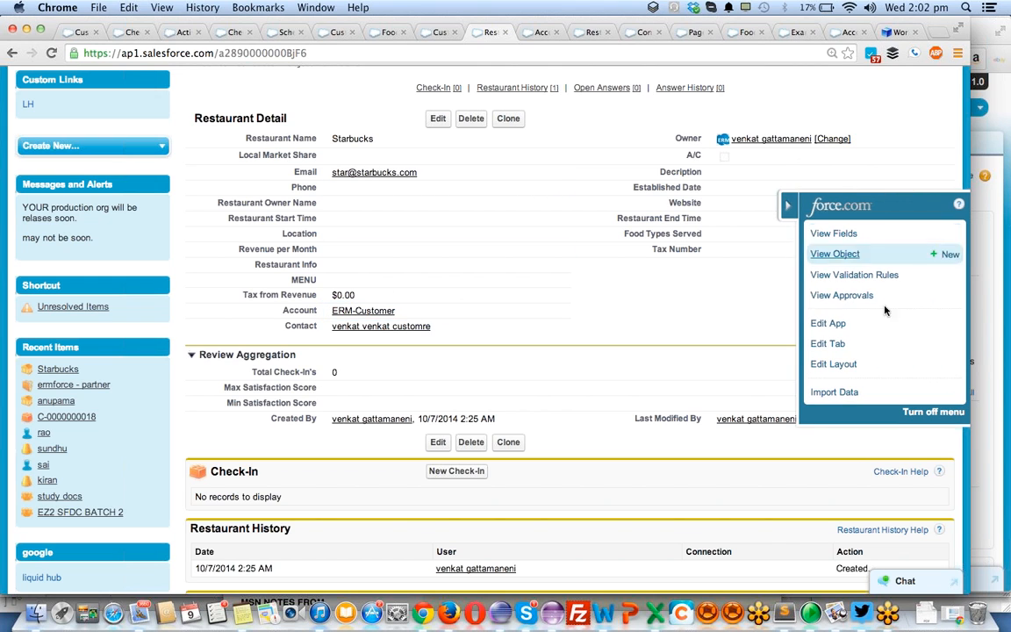
left_click(834, 253)
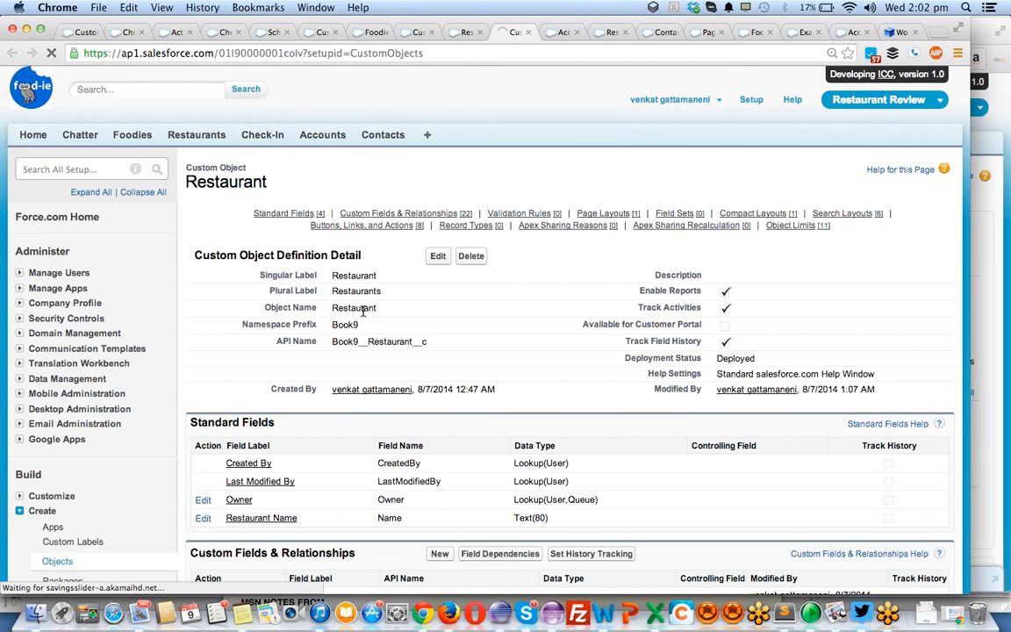
scroll(363, 314, "down", 10)
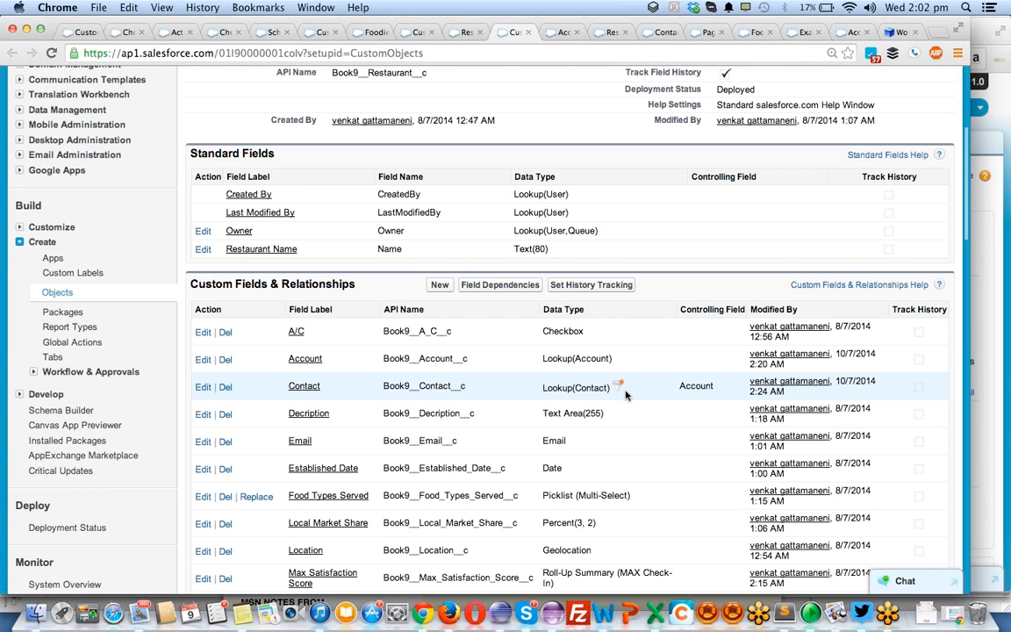
scroll(624, 395, "down", 15)
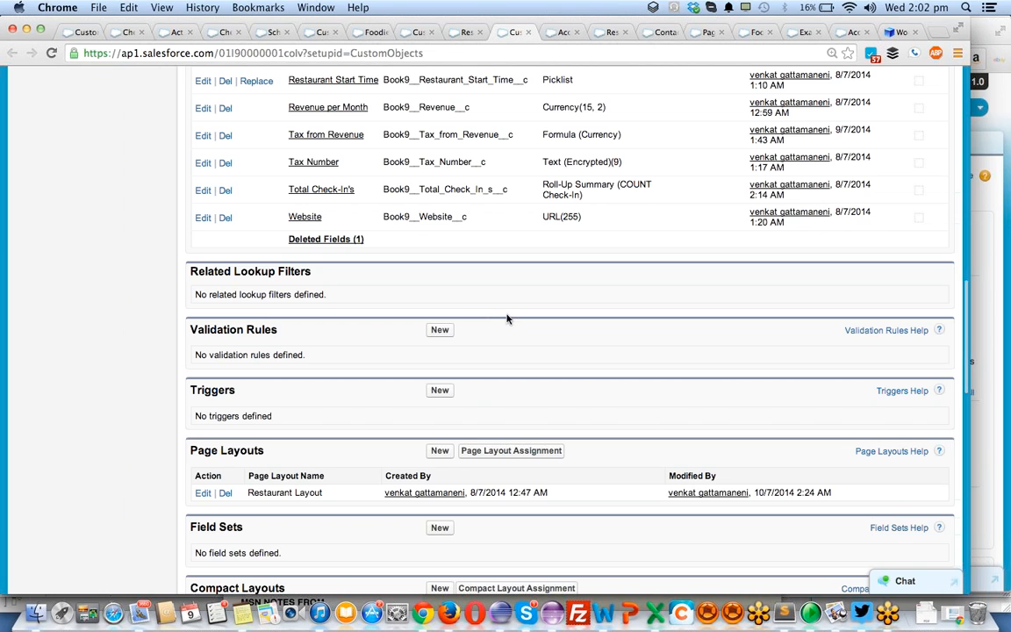
scroll(506, 319, "up", 5)
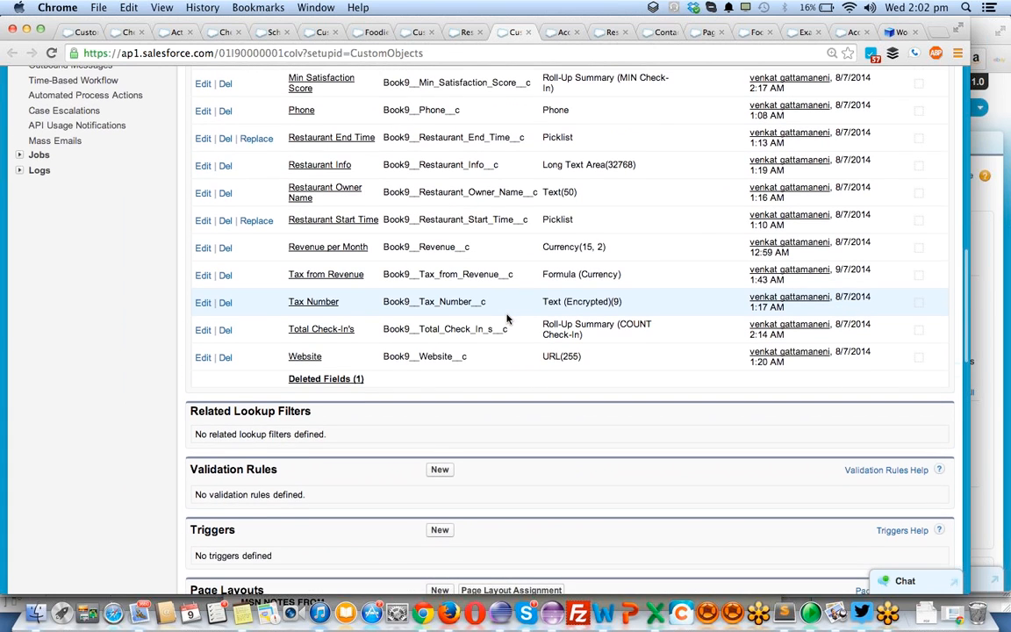
scroll(506, 319, "up", 1)
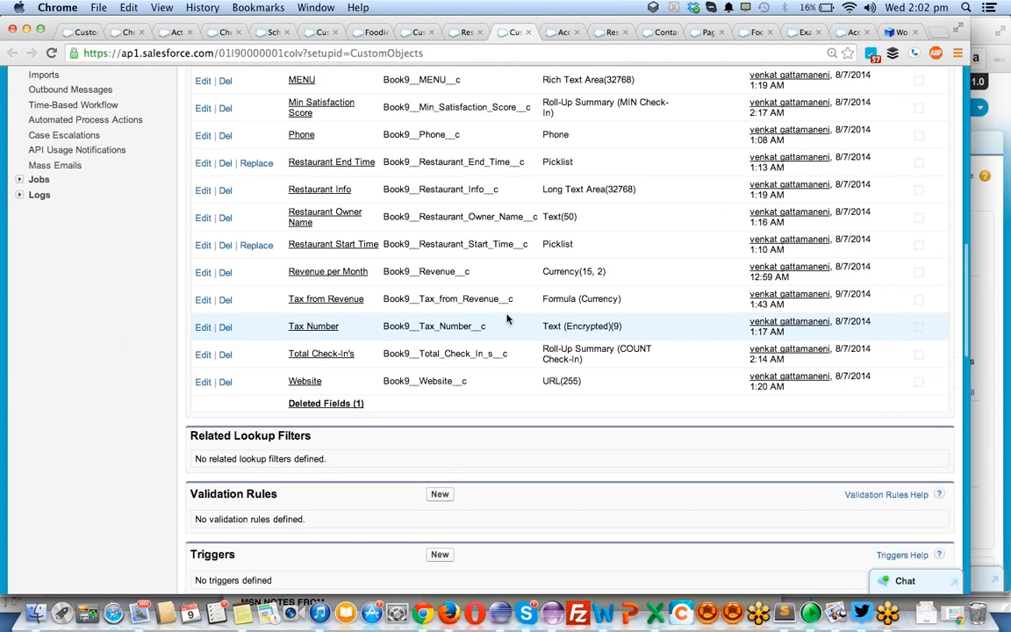
key("super+r")
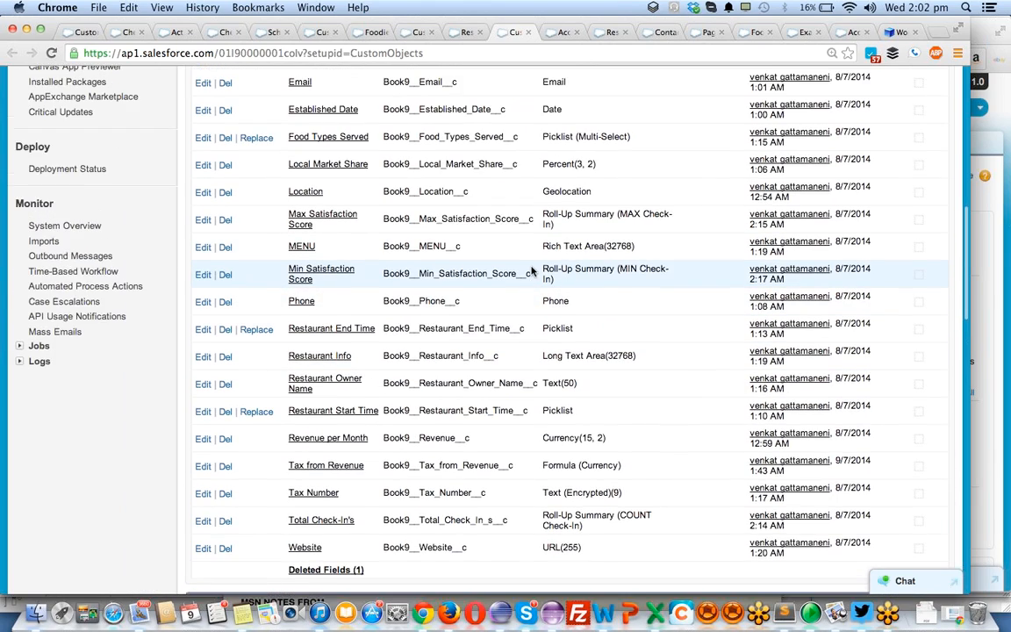
scroll(531, 267, "up", 4)
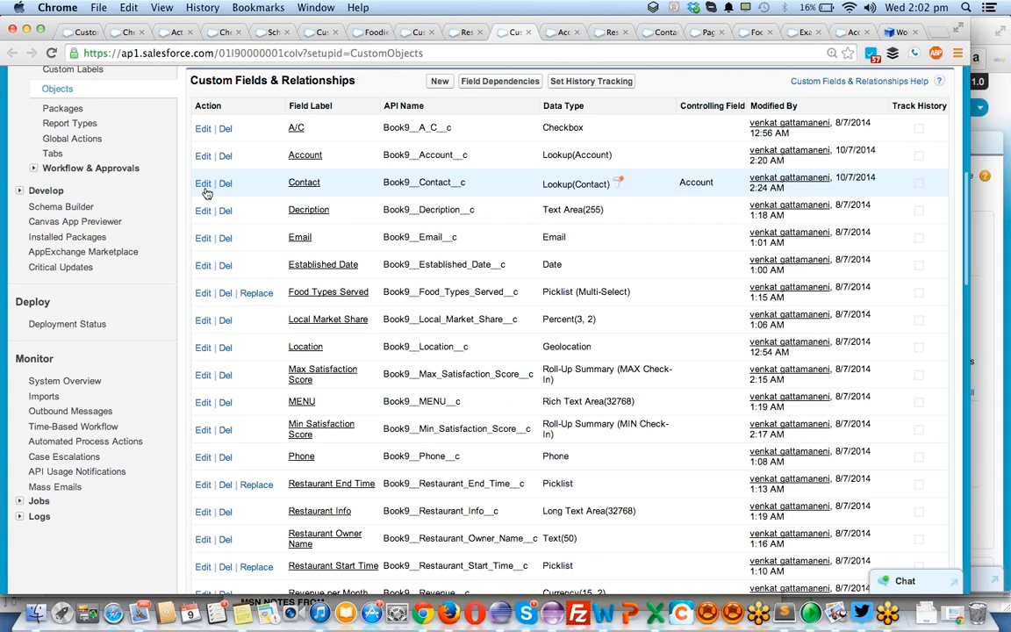
- Edit the Contact field, clear its Account ID lookup filter criterion, and save the field definition
left_click(204, 187)
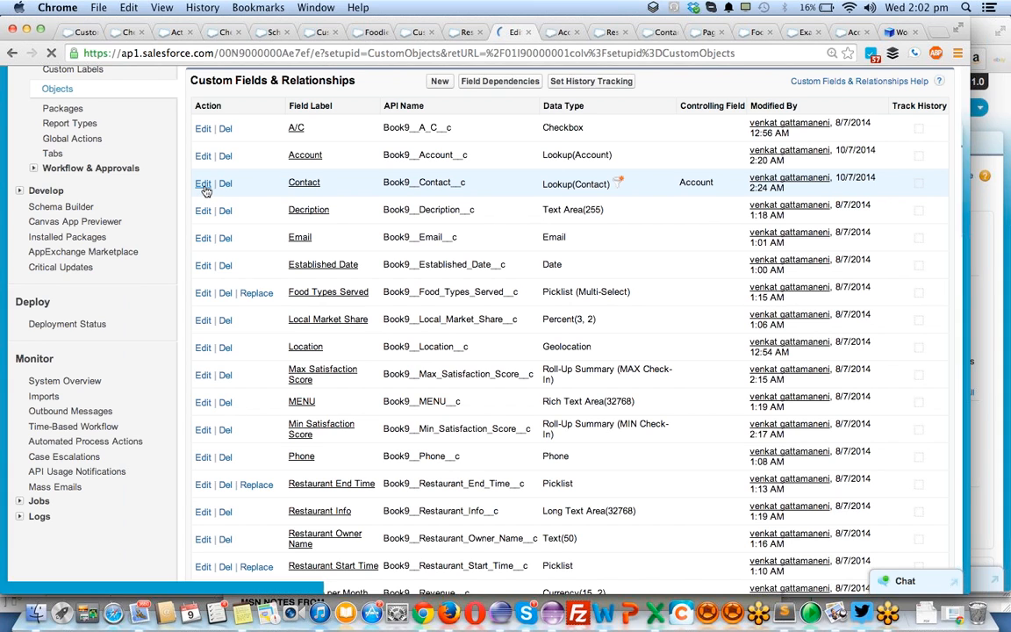
scroll(553, 372, "down", 2)
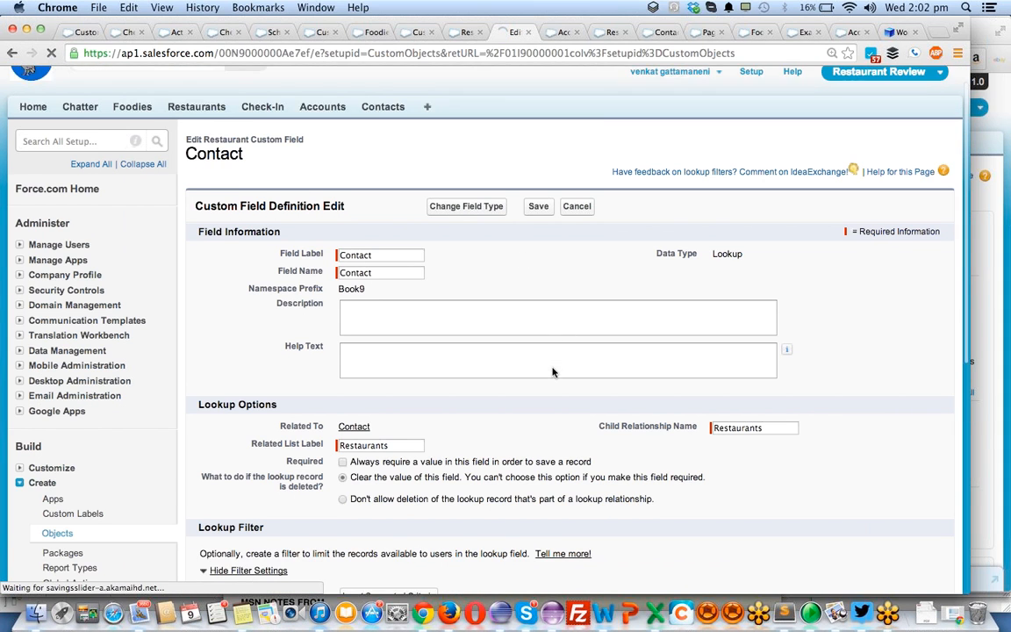
scroll(553, 372, "down", 5)
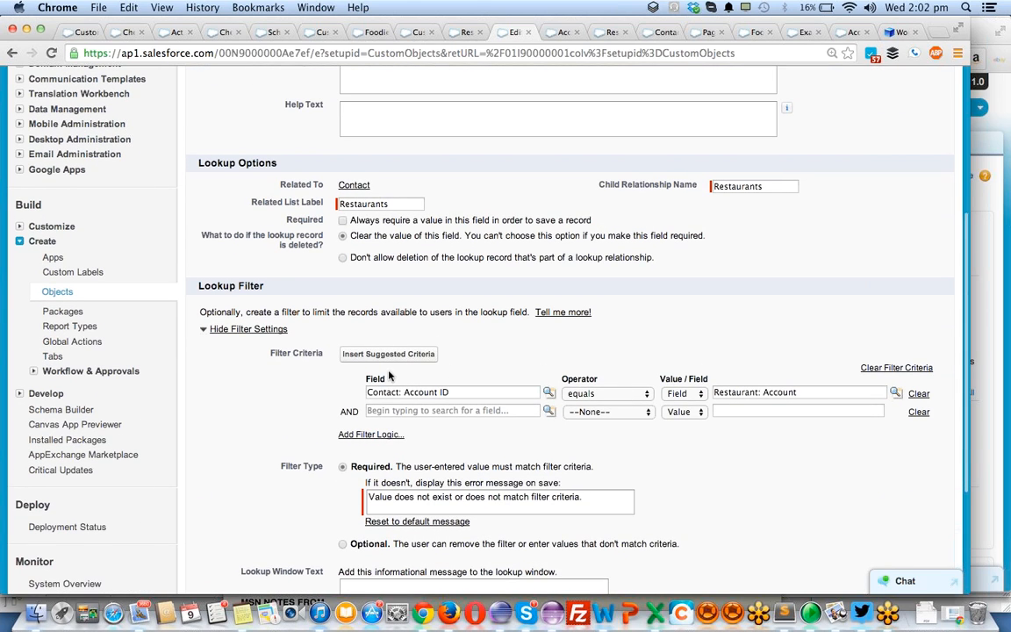
left_click(918, 394)
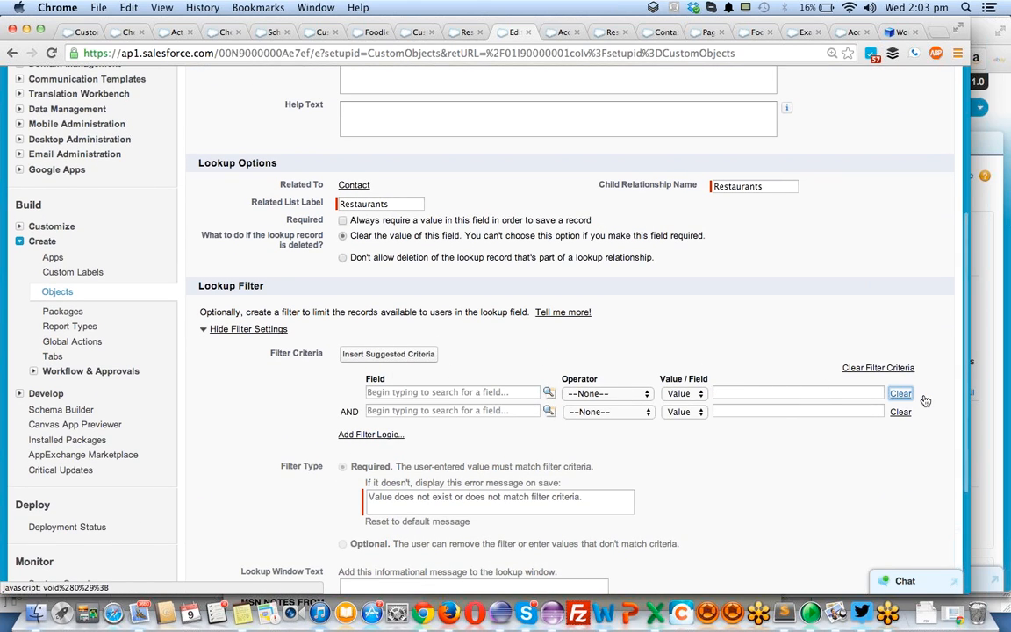
scroll(553, 372, "down", 4)
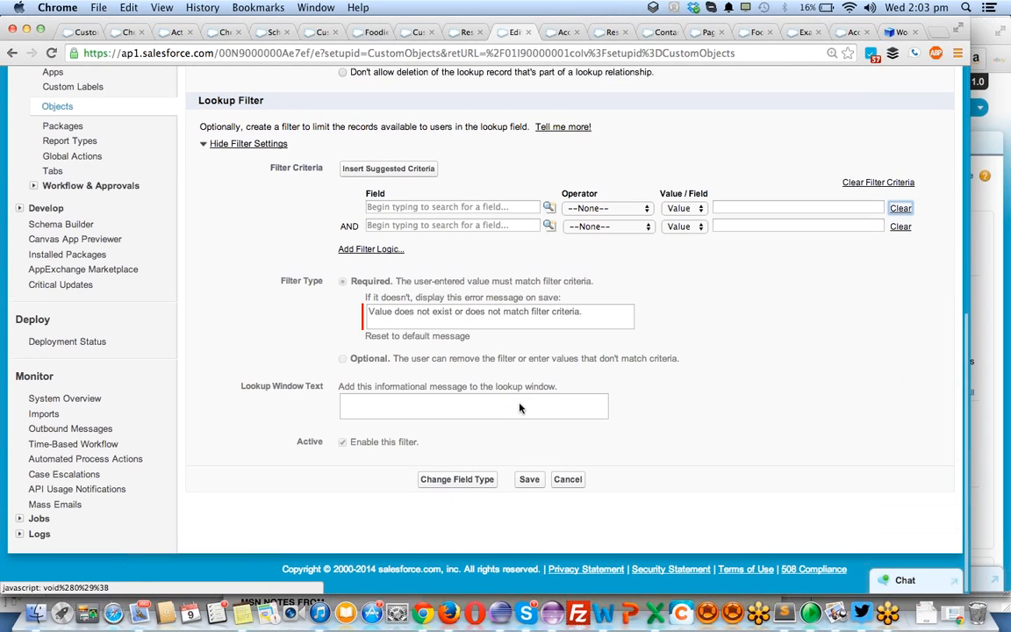
left_click(530, 479)
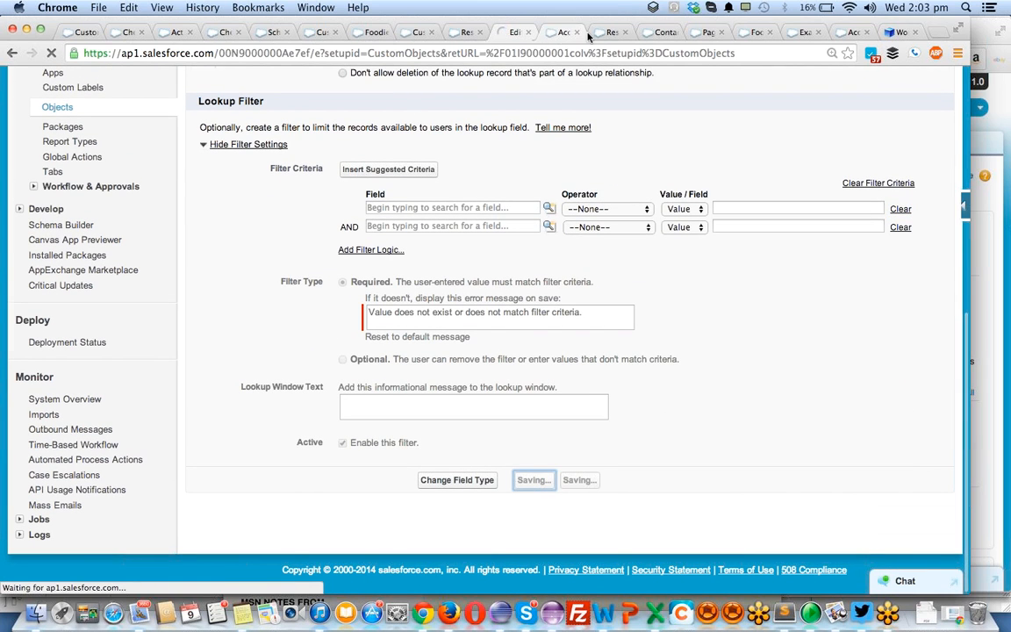
- Return to the new restaurant form, reload it, enter burgger king 2 as the Restaurant Name, and fill in the email
left_click(566, 32)
left_click(605, 32)
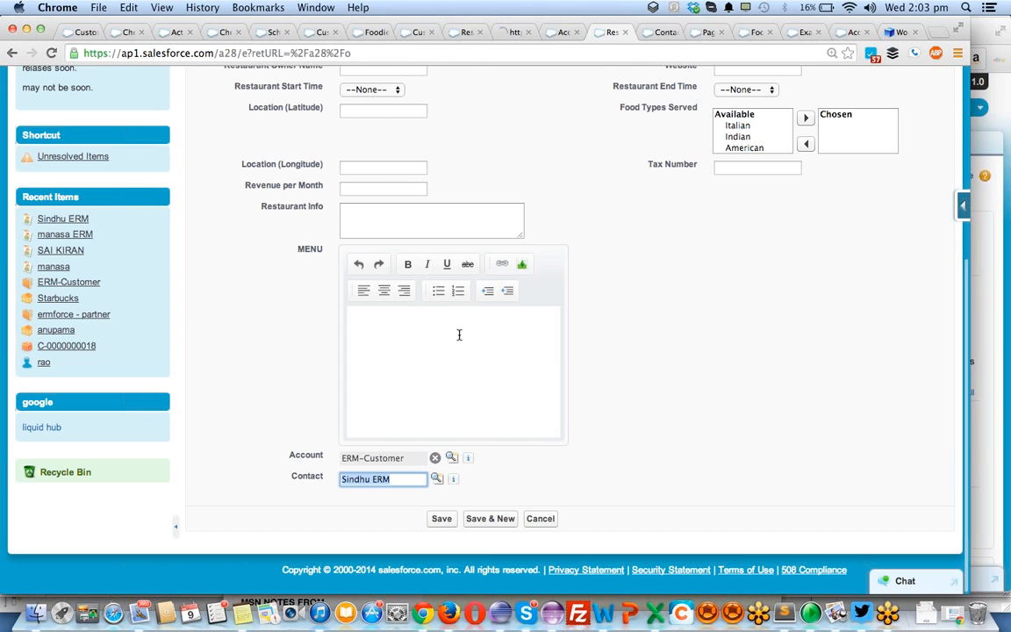
scroll(458, 336, "up", 4)
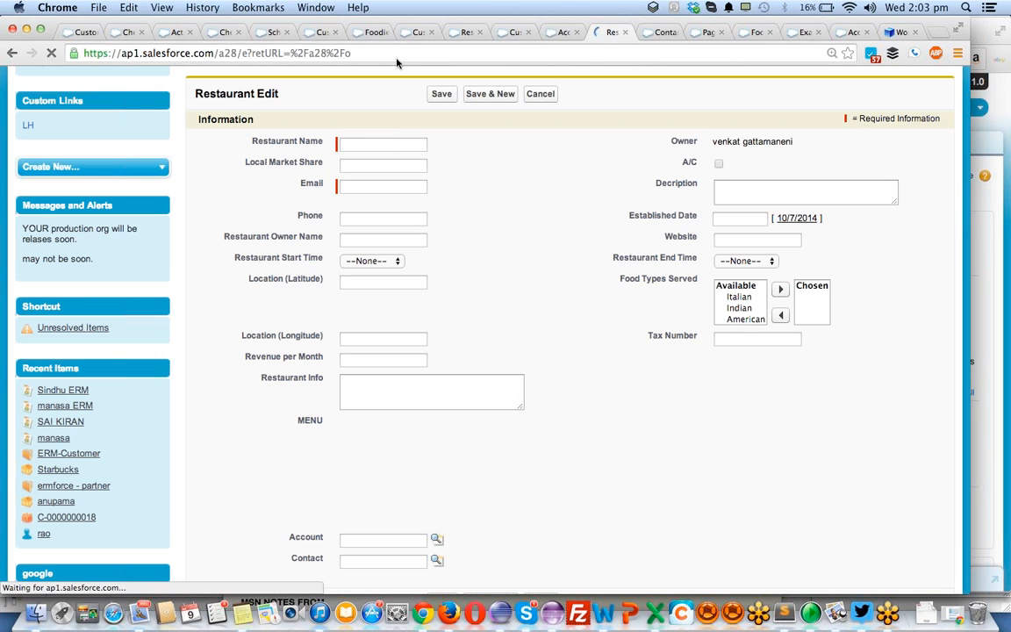
left_click(388, 142)
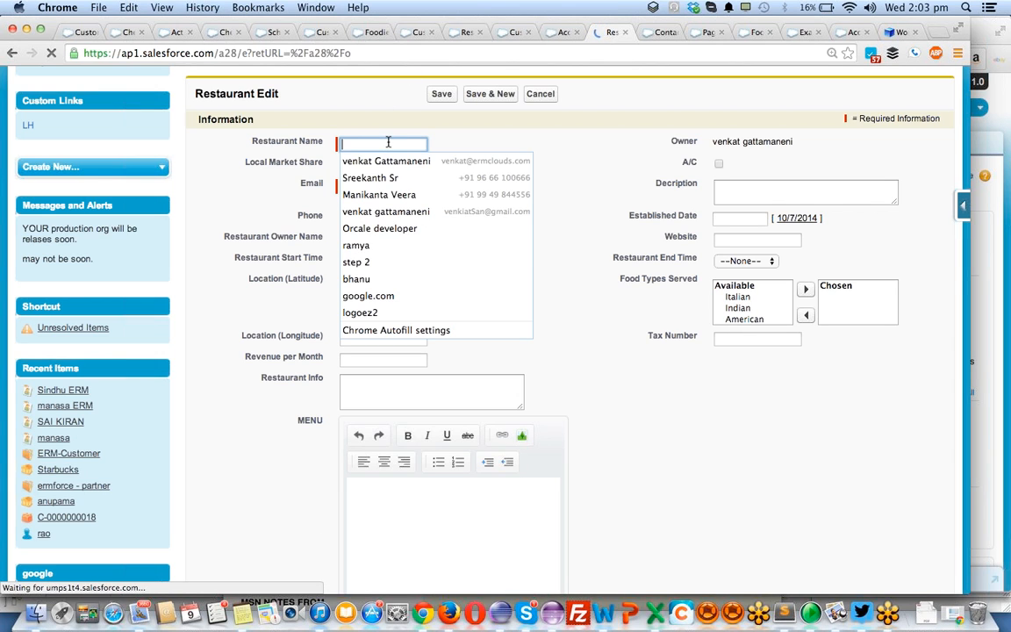
type("burgger ki")
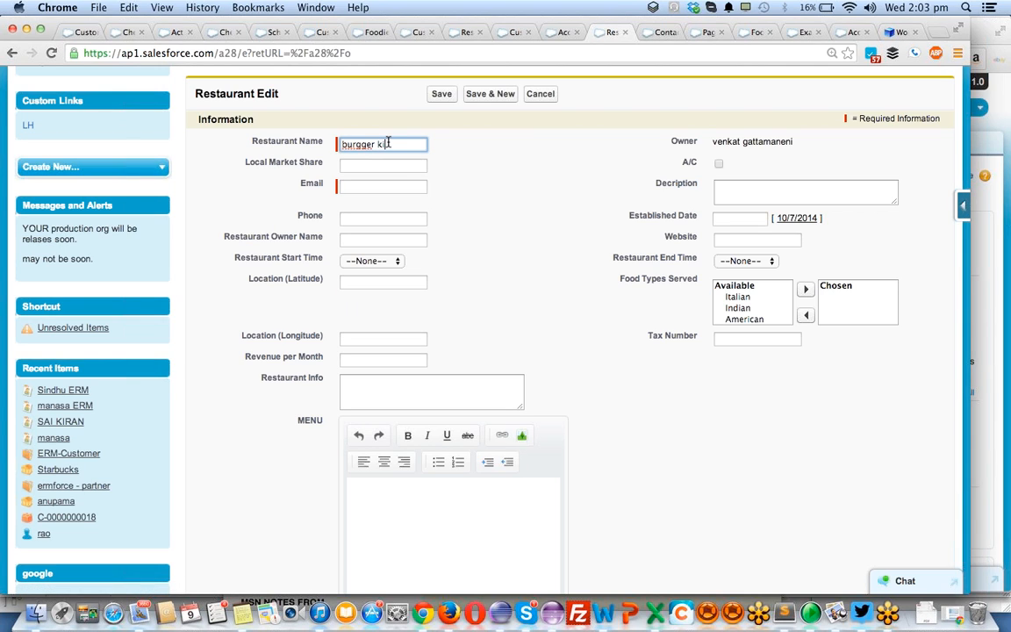
type("dg 2")
key("Tab")
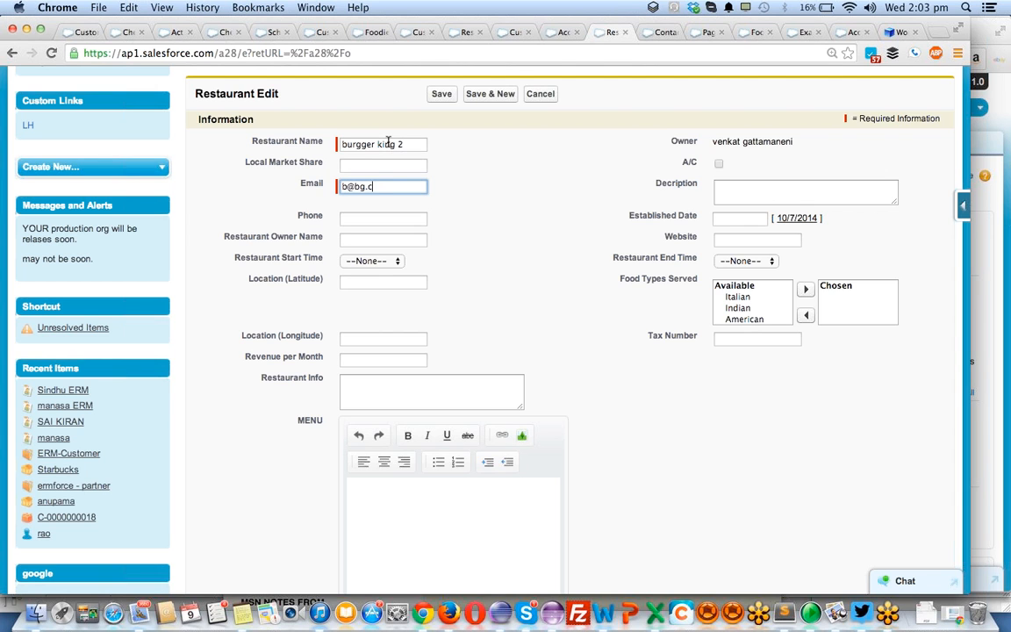
- Choose ERM-Customer in the Account lookup of the new restaurant form
scroll(388, 145, "down", 5)
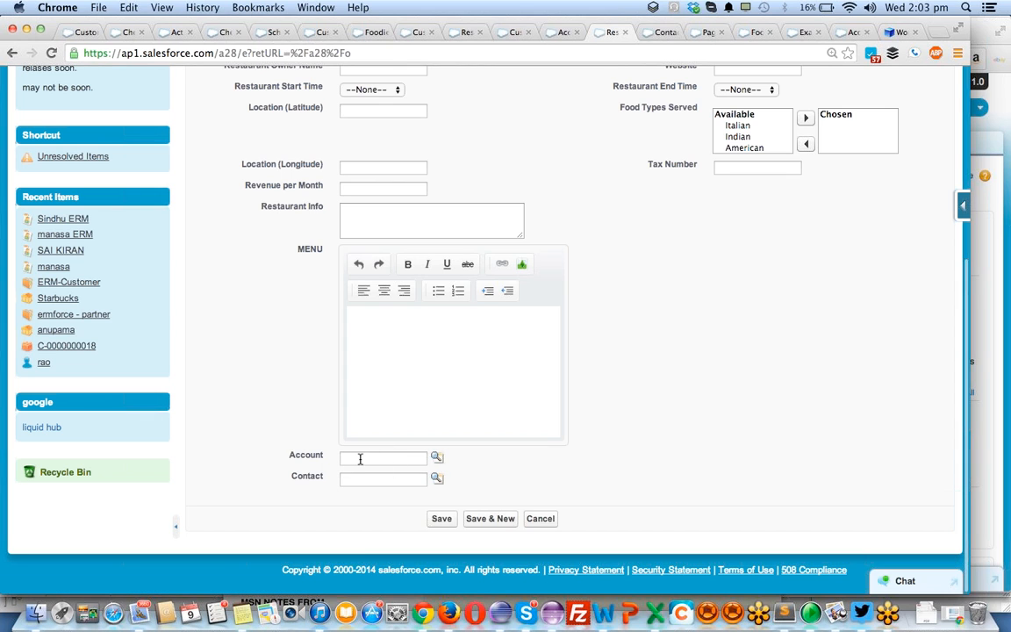
left_click(437, 456)
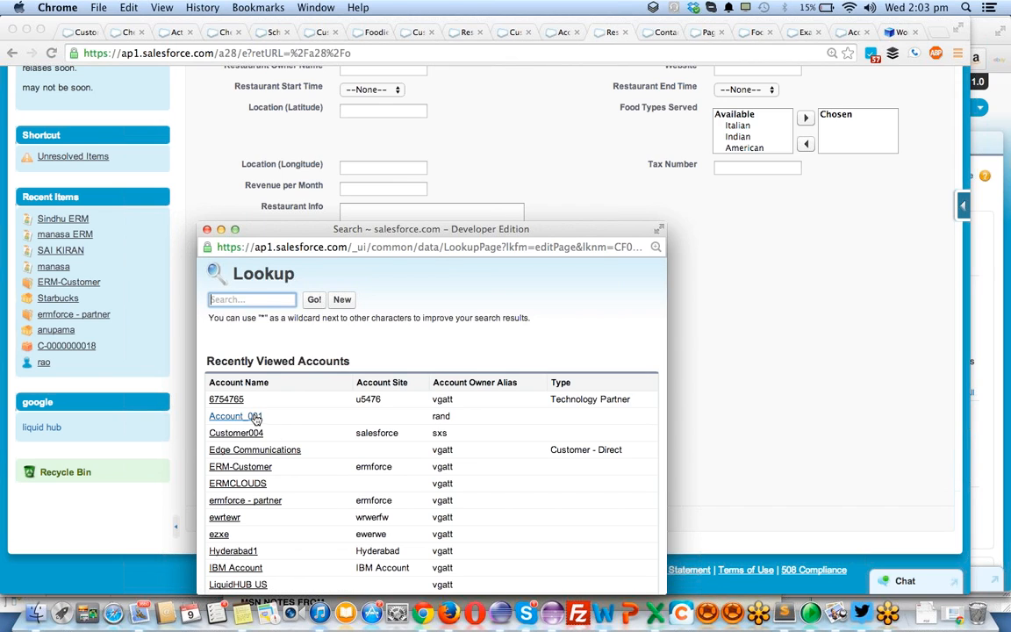
left_click(241, 467)
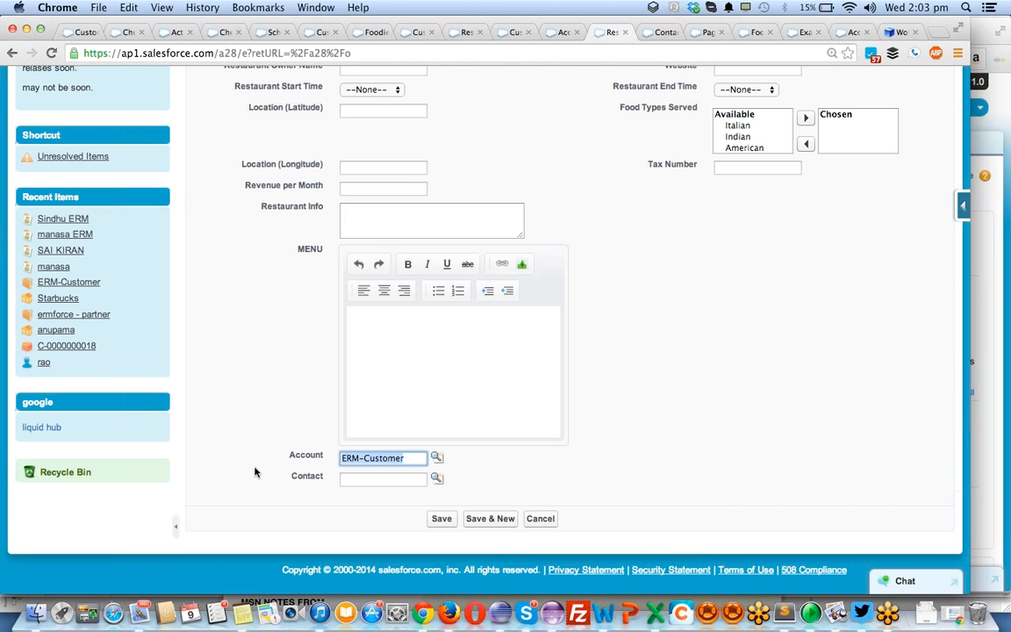
- Open the Contact lookup, review the unfiltered contacts and their accounts, and close the lookup without picking one
left_click(436, 478)
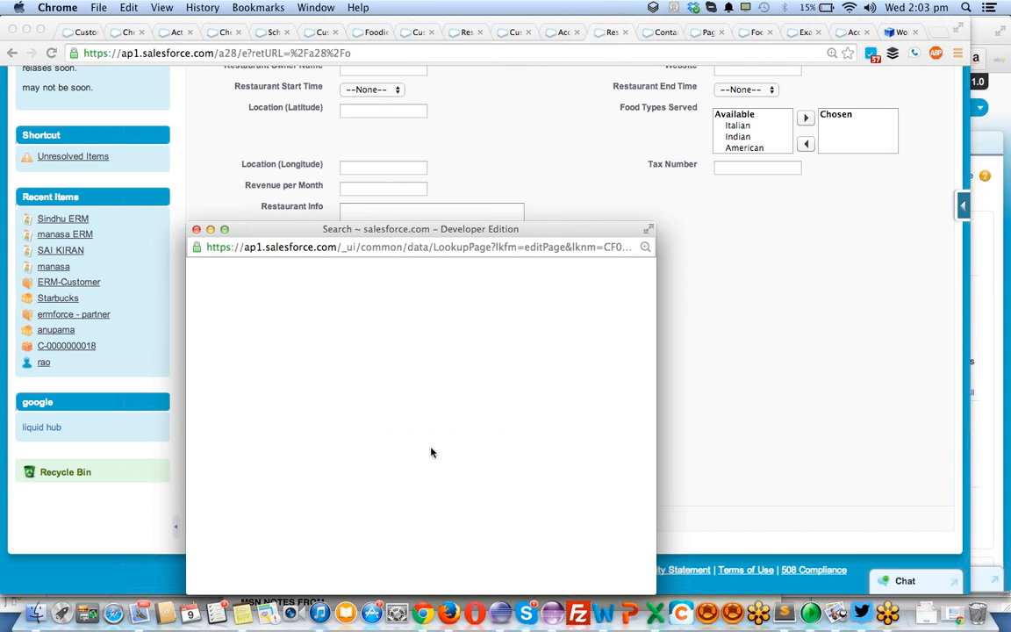
scroll(290, 449, "down", 5)
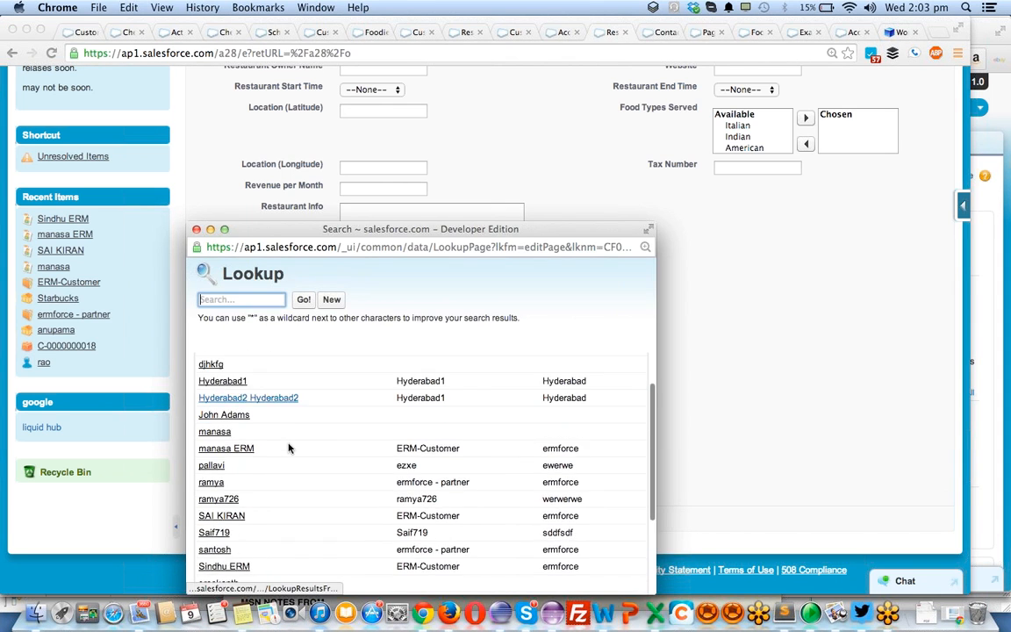
scroll(289, 448, "up", 4)
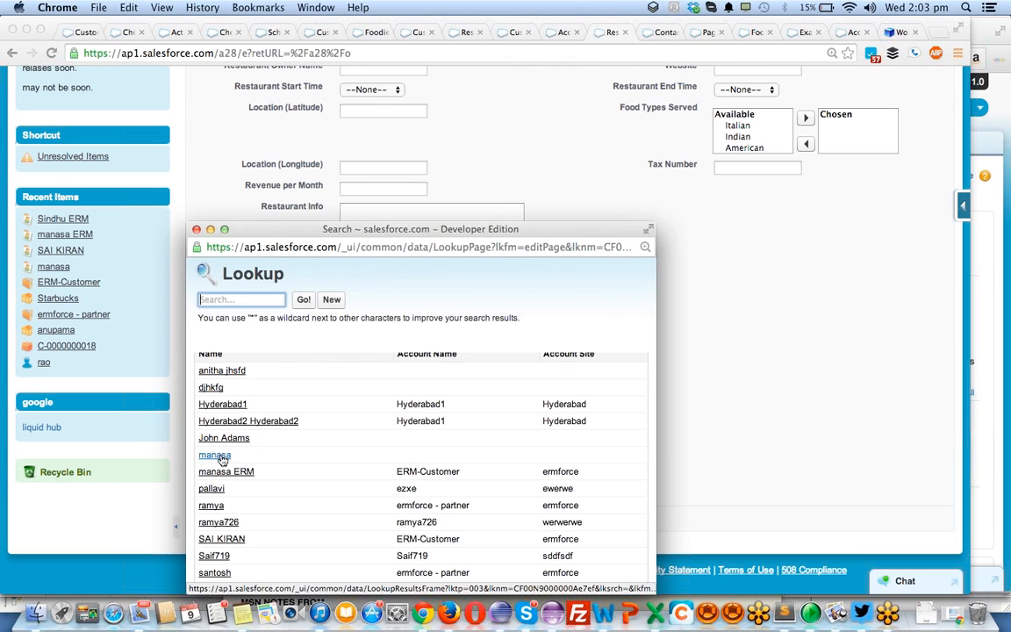
scroll(342, 455, "down", 5)
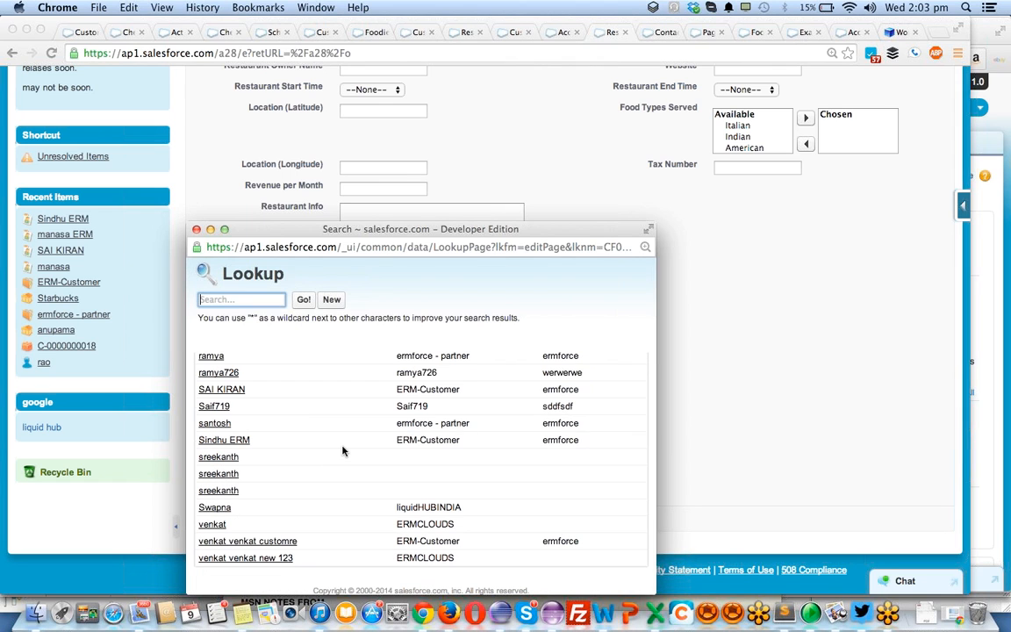
scroll(342, 450, "up", 4)
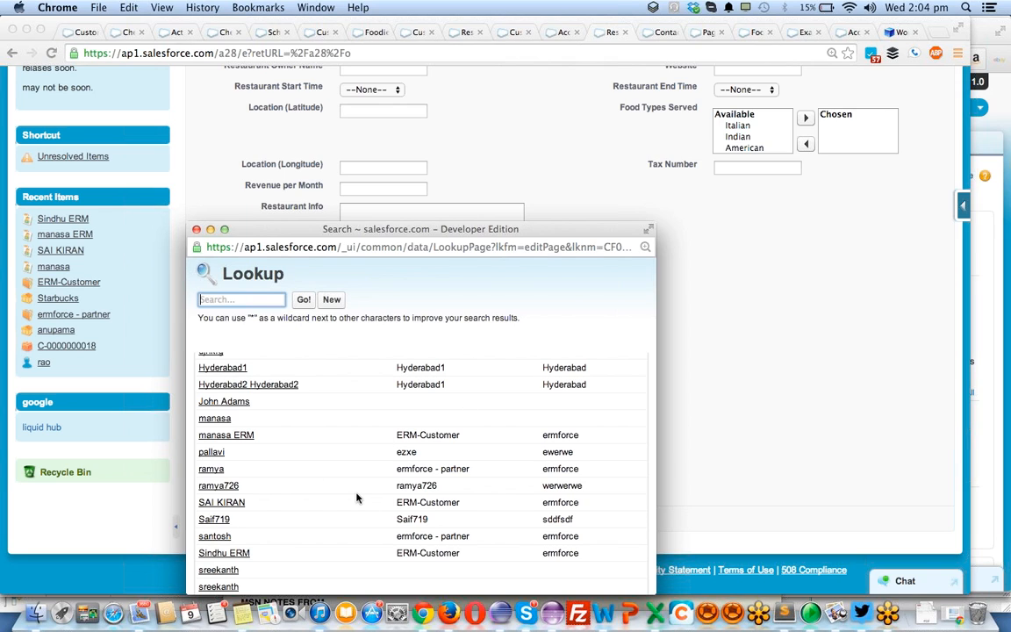
left_click(196, 229)
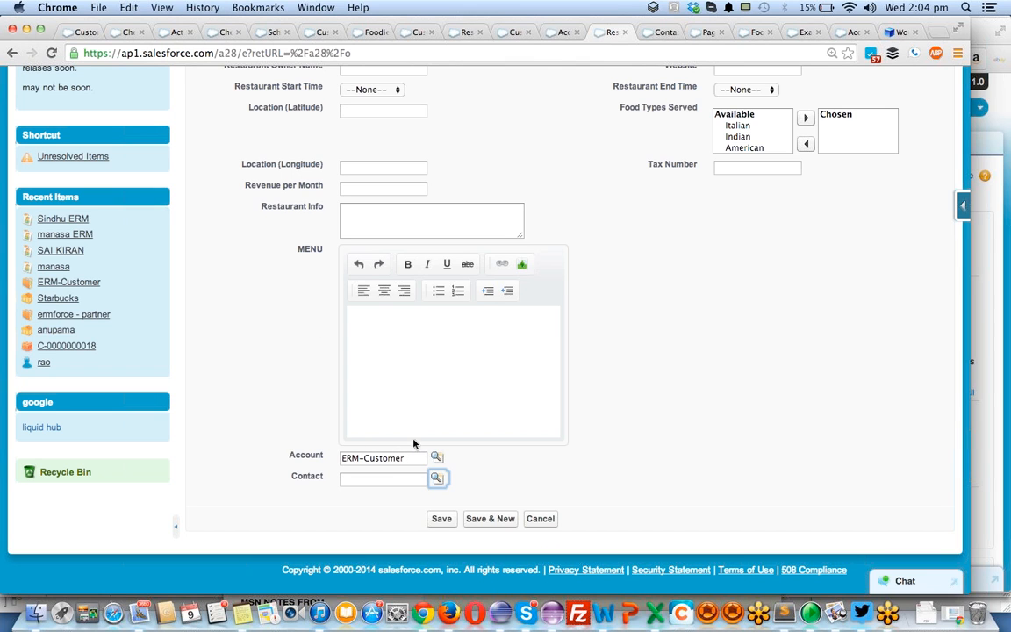
- Return to the Restaurant object definition, and open the Related Lookup Filters page for Contacts in the Setup customization settings
left_click(464, 31)
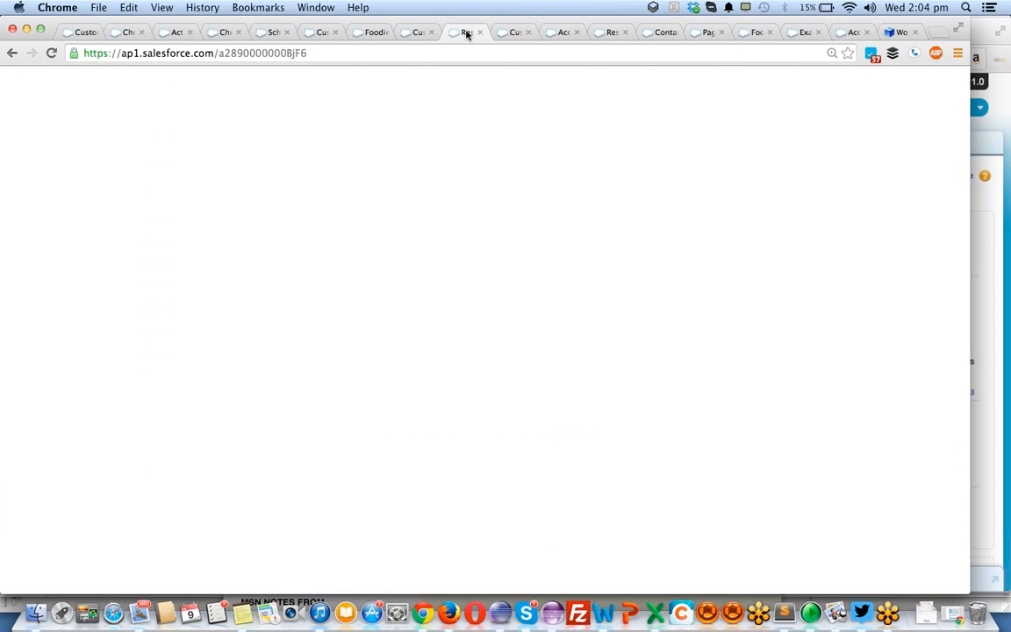
left_click(511, 32)
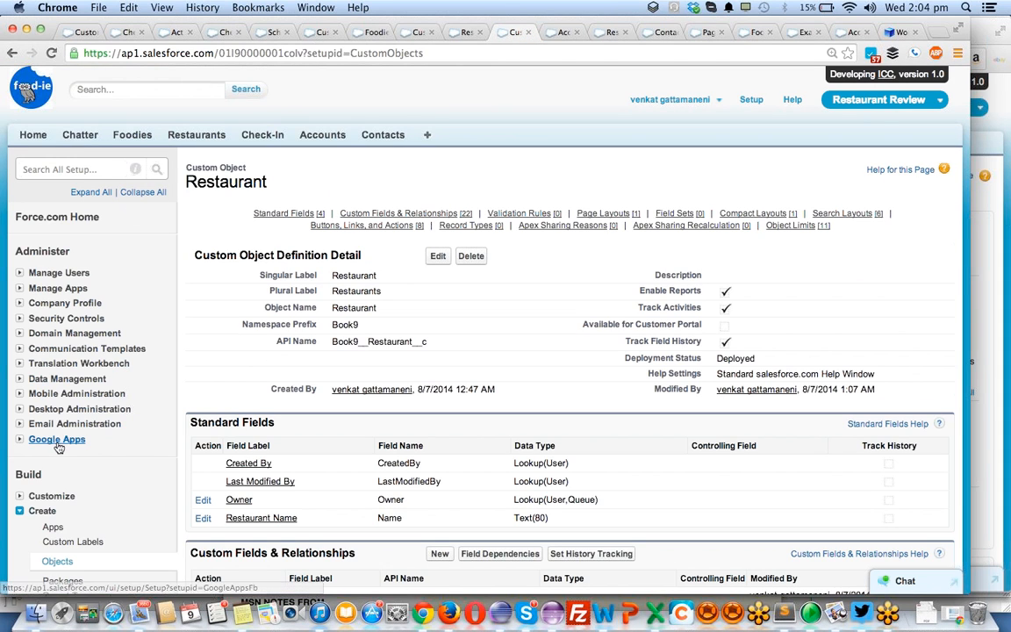
left_click(23, 498)
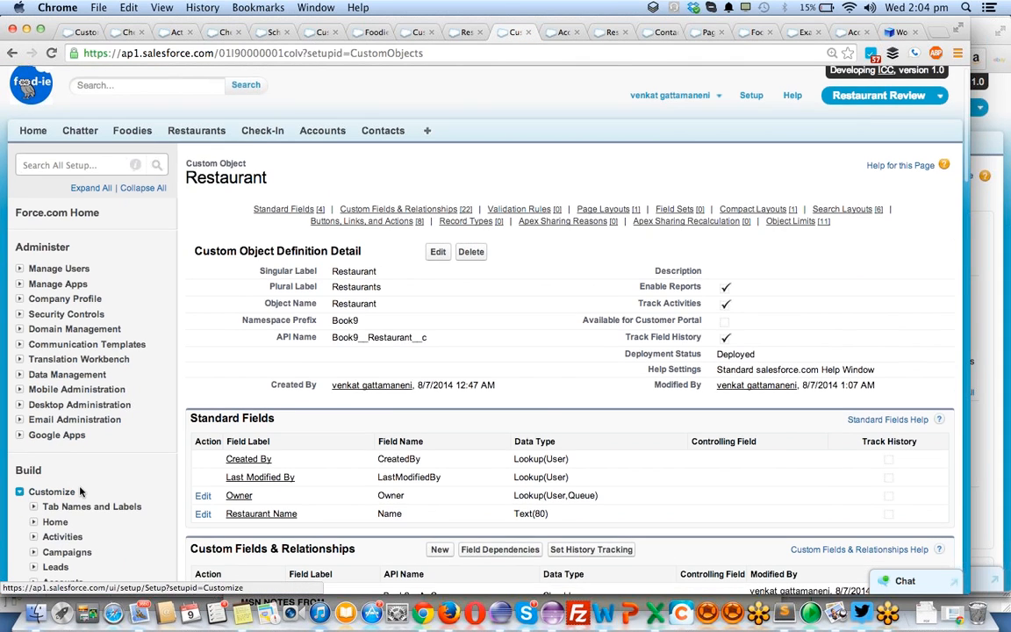
scroll(53, 457, "down", 4)
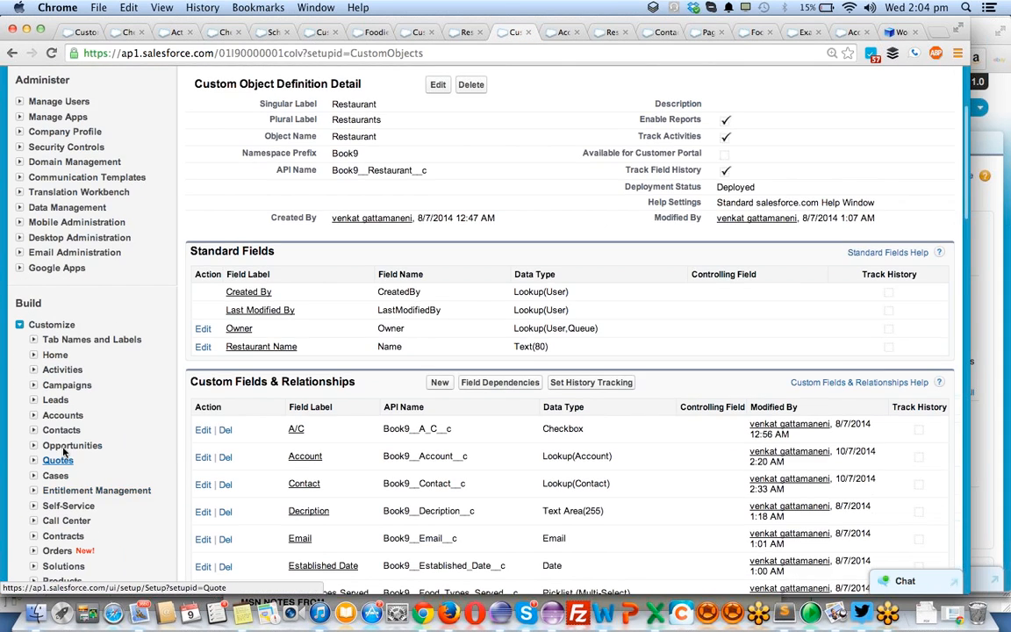
left_click(34, 430)
left_click(76, 463)
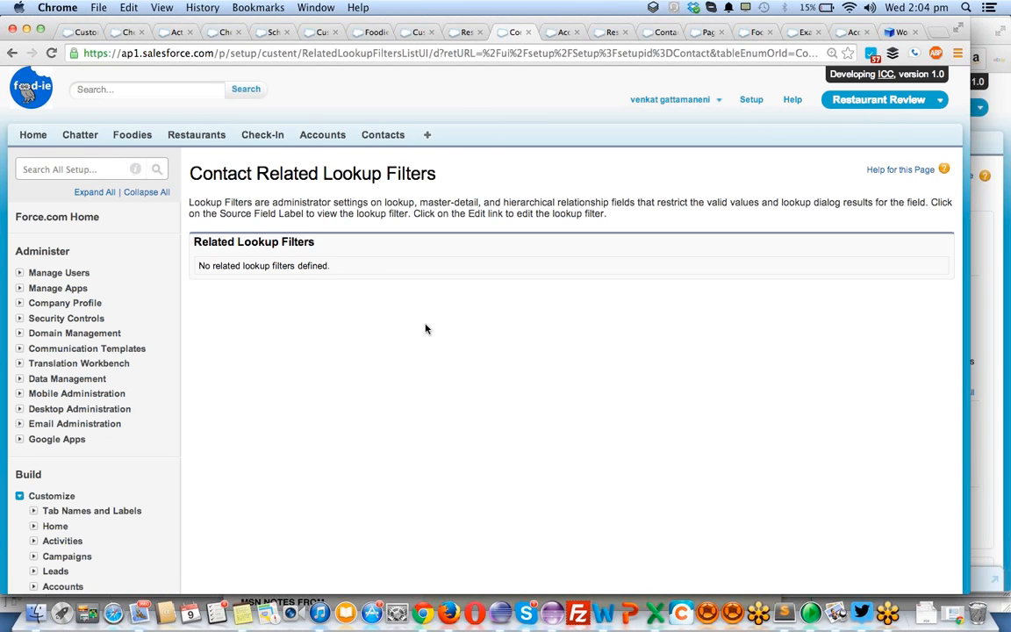
- Edit Restaurant's Contact field, insert the suggested filter criterion Contact: Account ID matches Restaurant: Account, and save the field definition
scroll(422, 328, "left", 5)
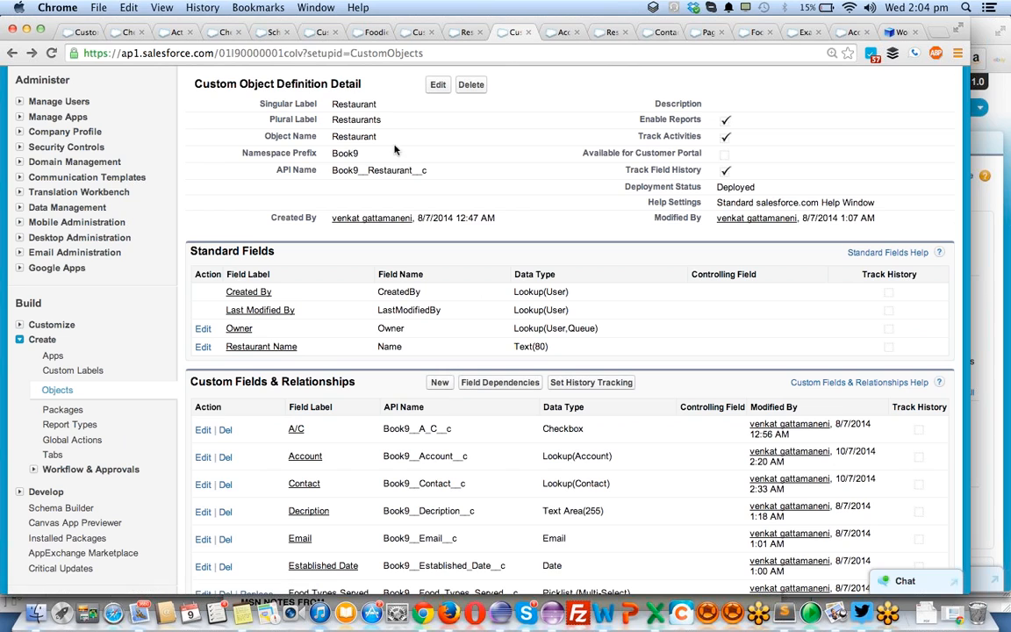
left_click(203, 484)
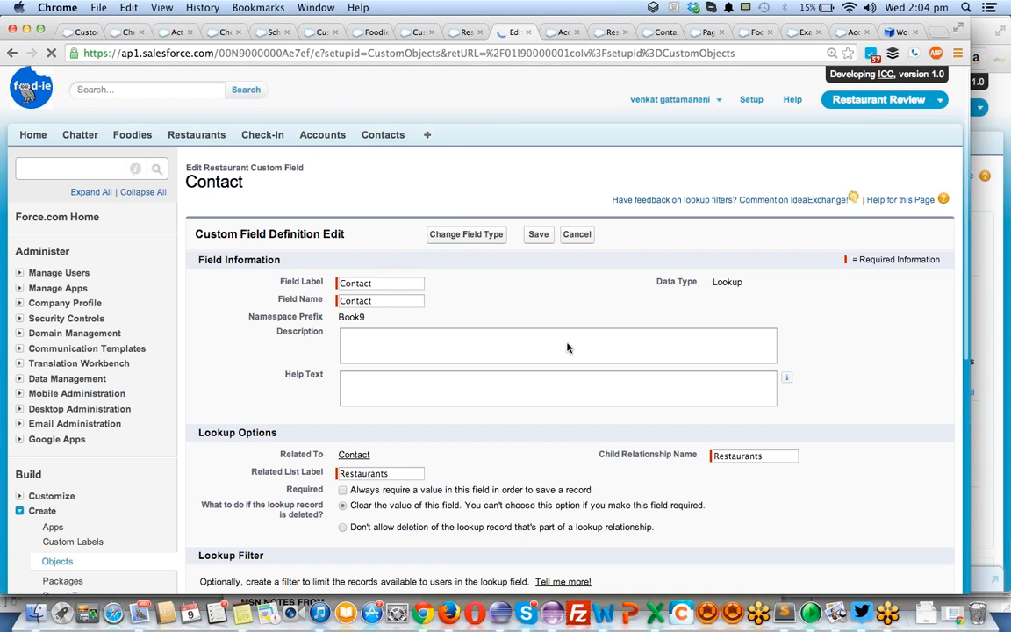
scroll(567, 349, "down", 3)
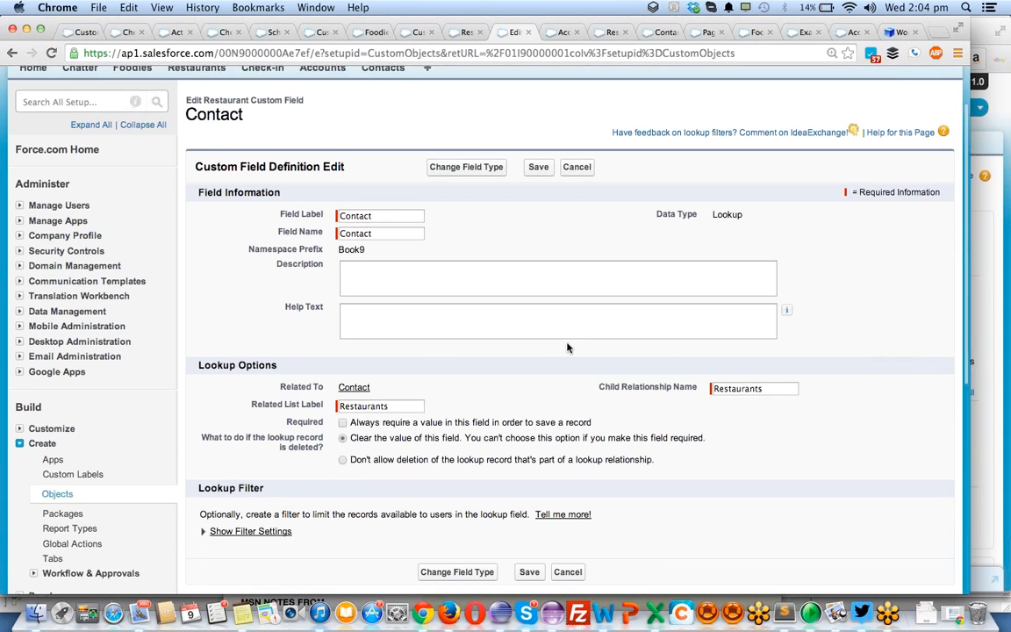
scroll(567, 349, "down", 2)
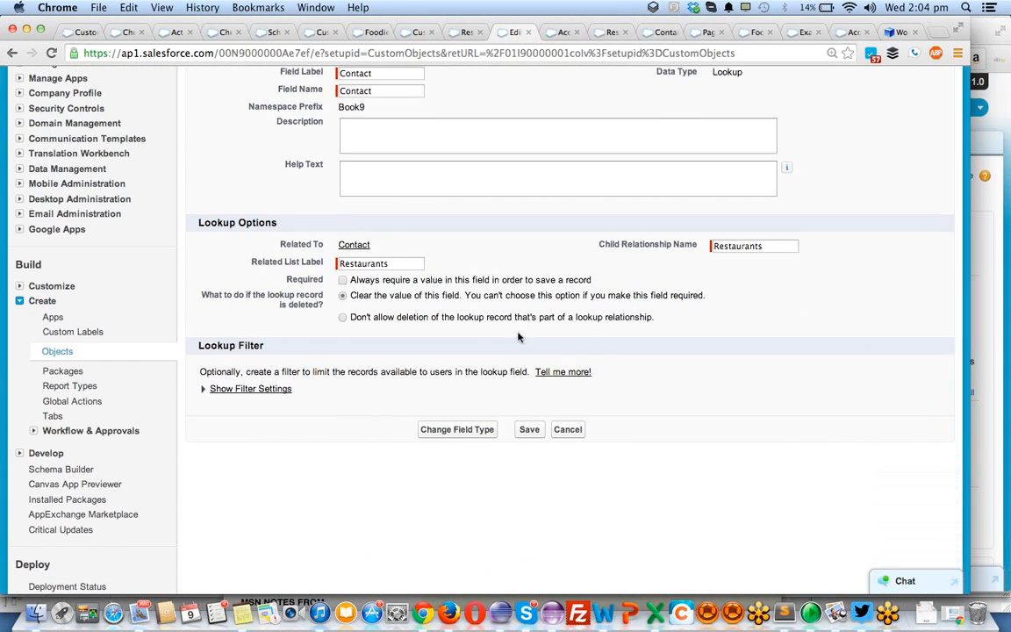
left_click(211, 389)
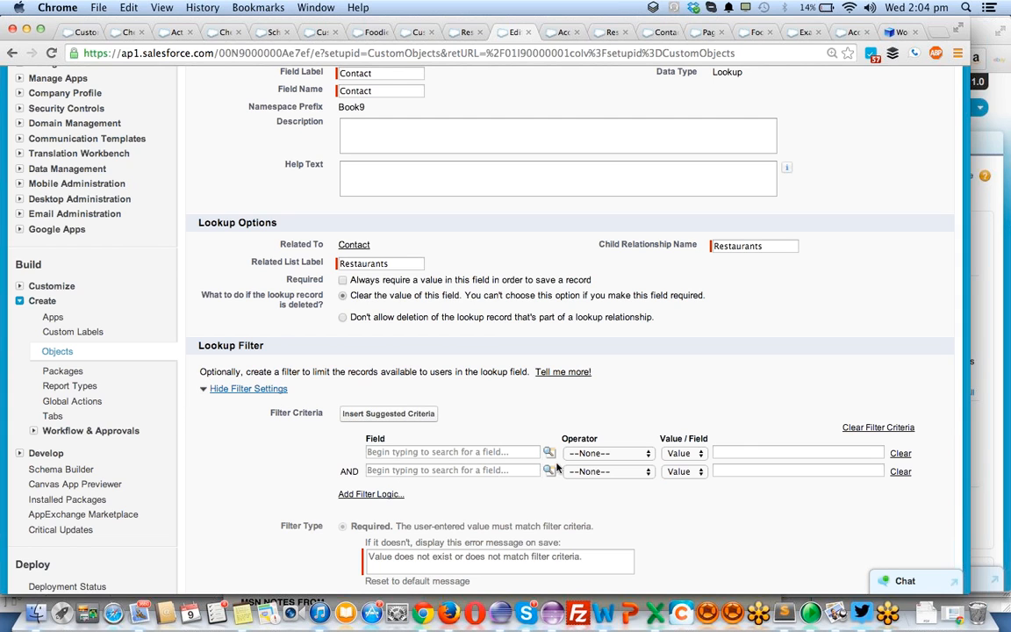
left_click(386, 413)
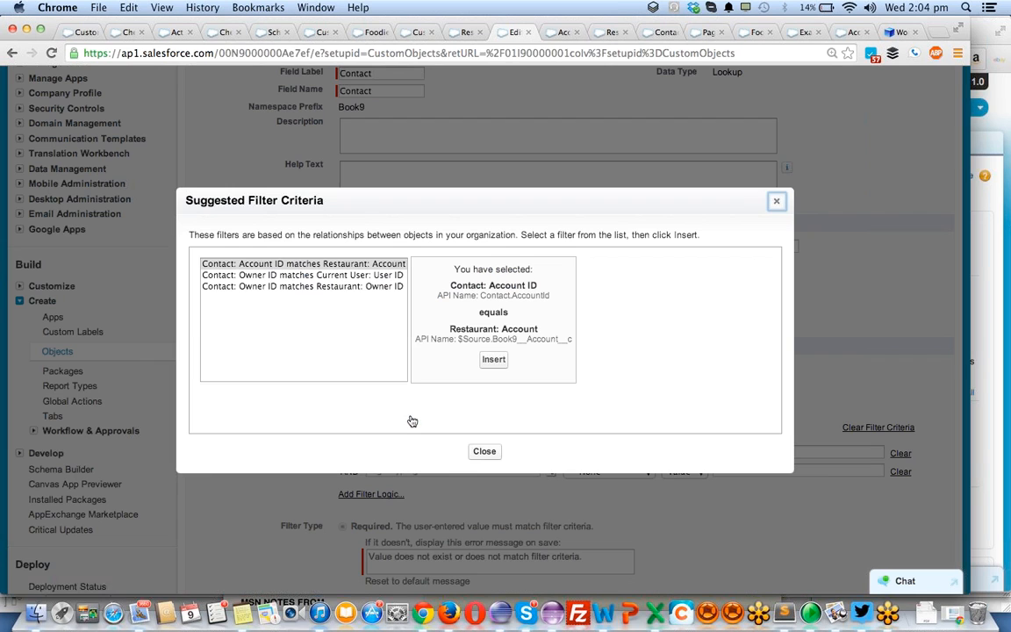
left_click(348, 266)
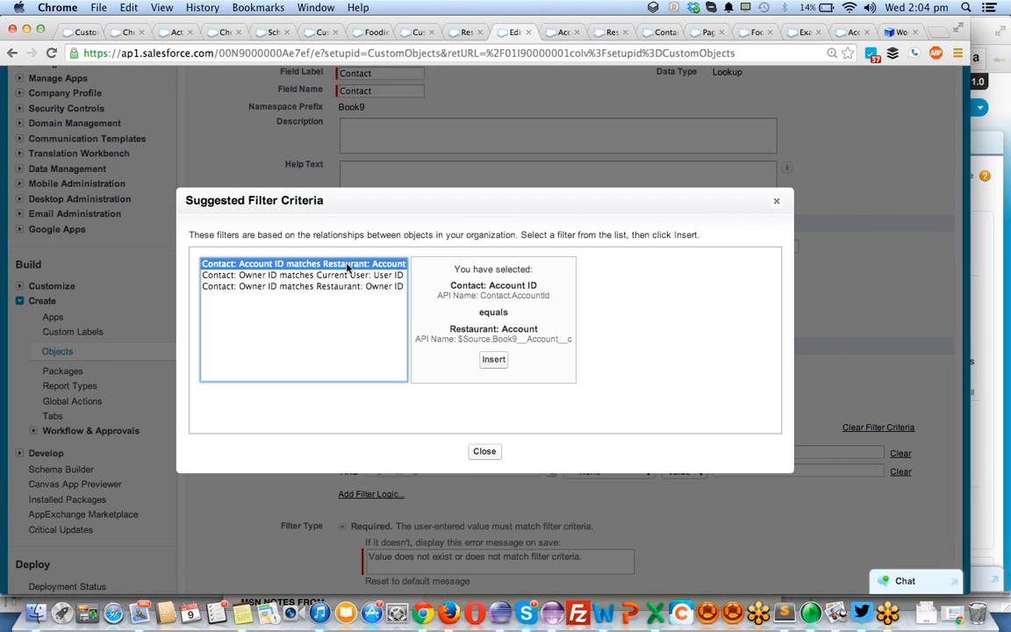
left_click(493, 358)
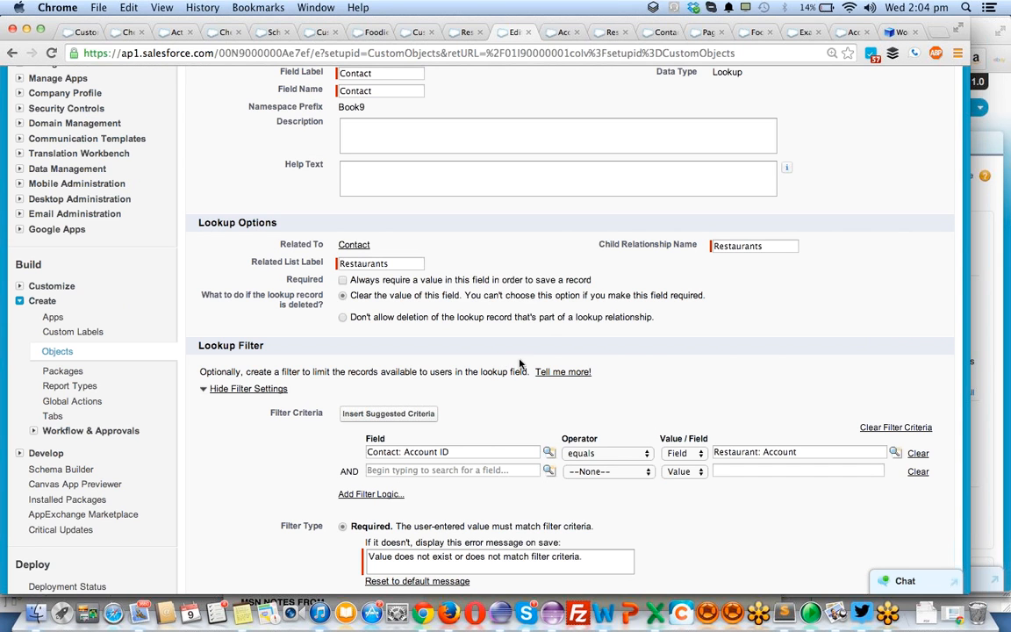
scroll(686, 372, "down", 5)
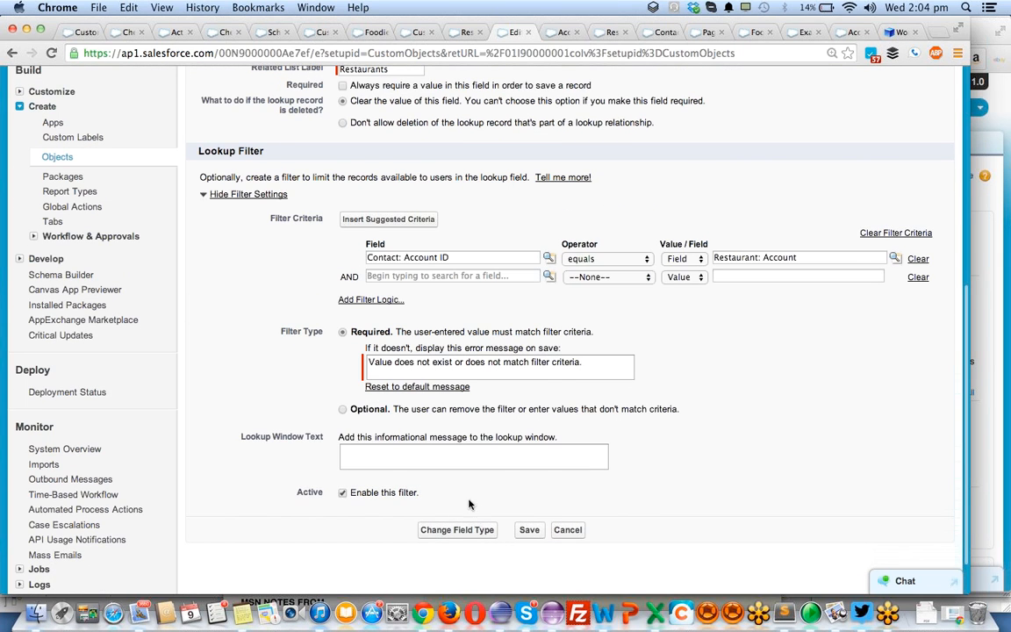
left_click(531, 530)
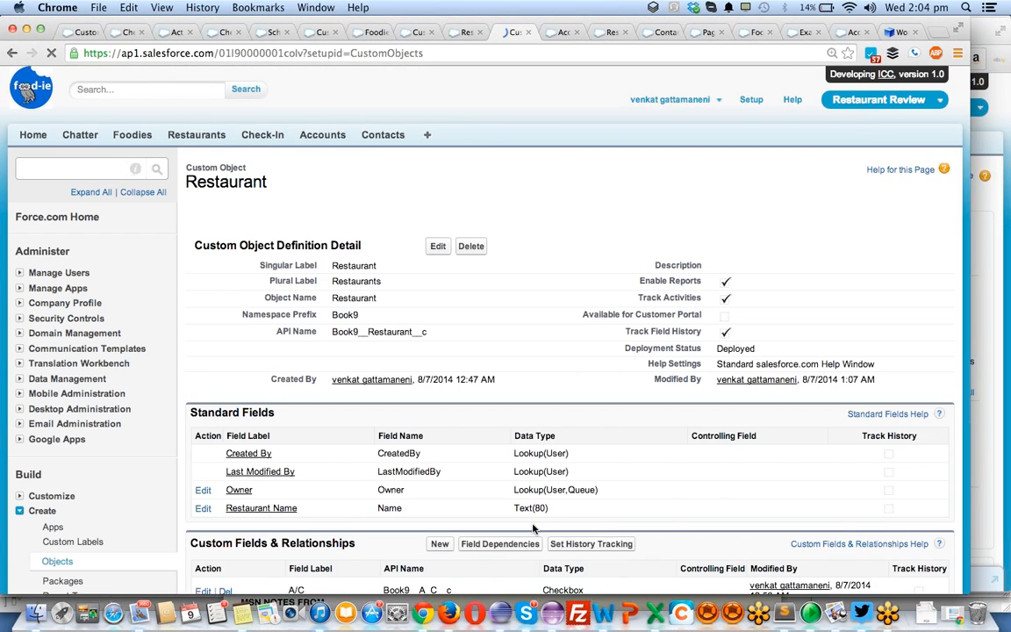
- Check the Contact field in Restaurant's custom fields, and reopen the Contact Related Lookup Filters page in Setup
scroll(496, 374, "down", 12)
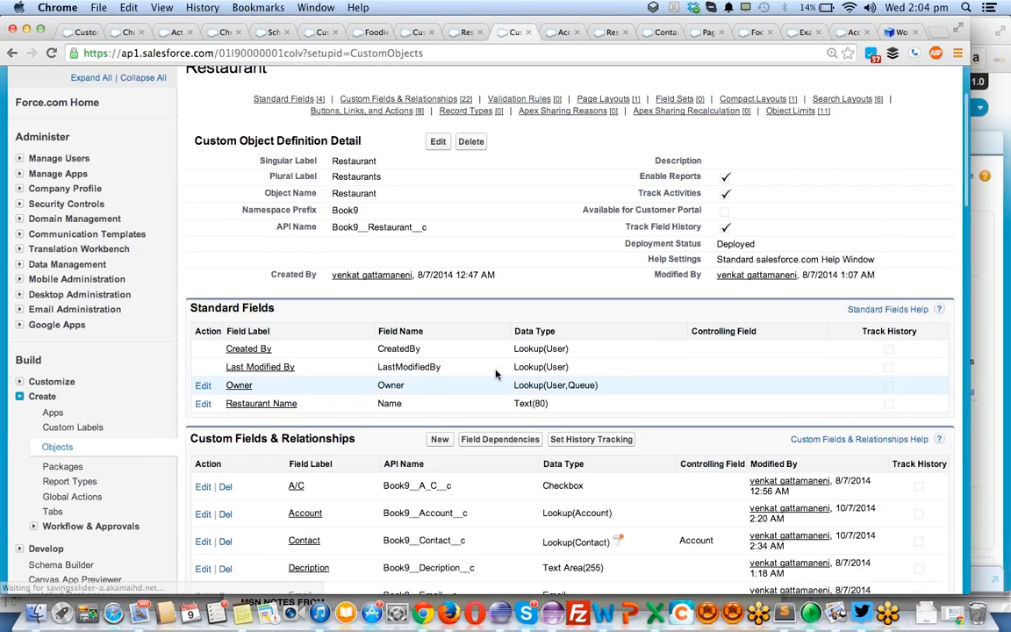
scroll(496, 375, "up", 10)
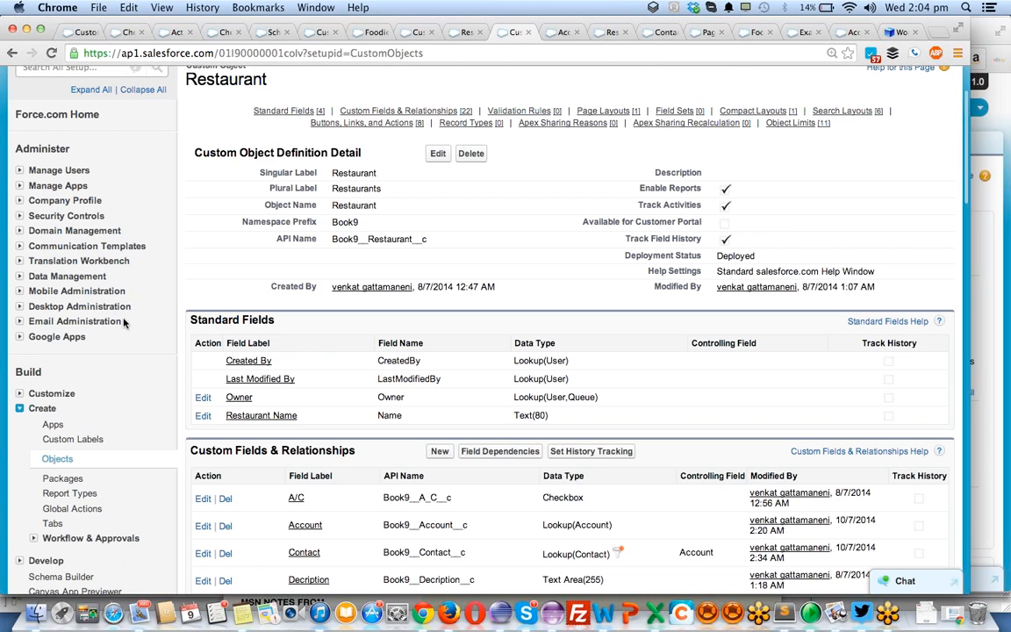
left_click(19, 393)
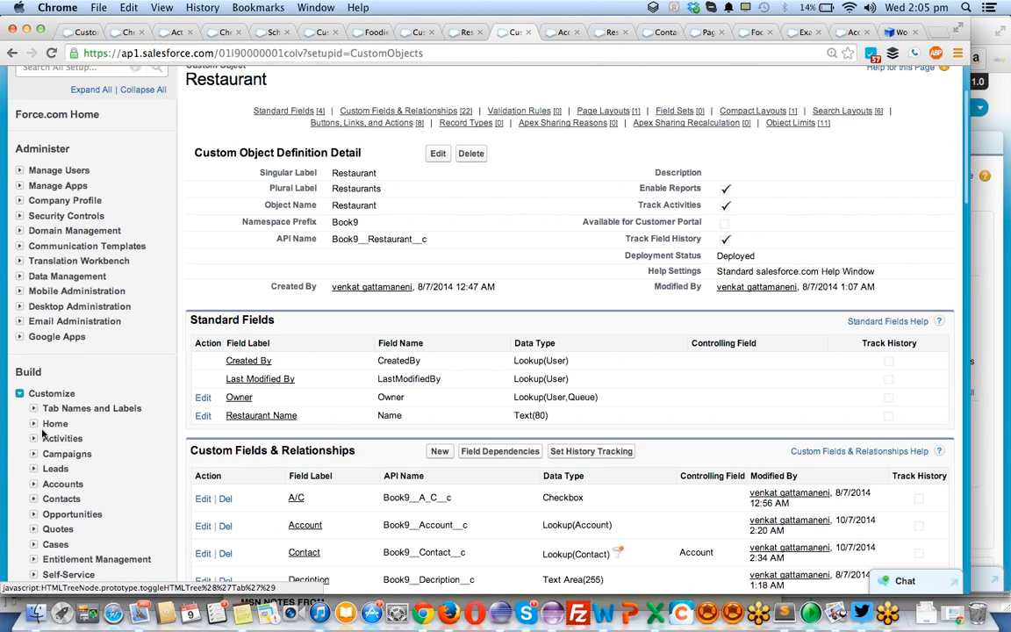
left_click(33, 498)
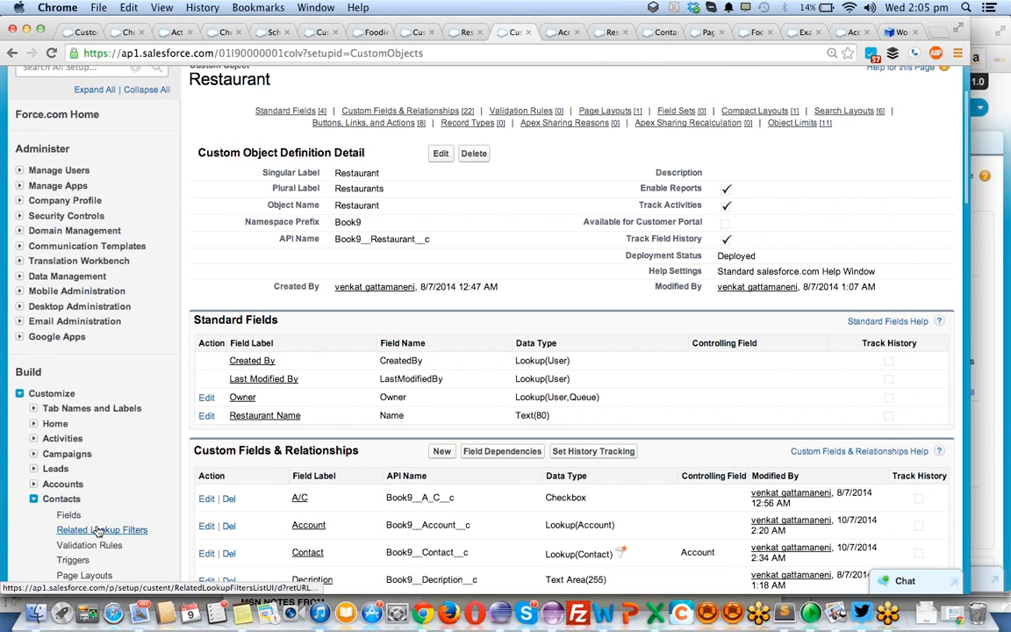
left_click(97, 530)
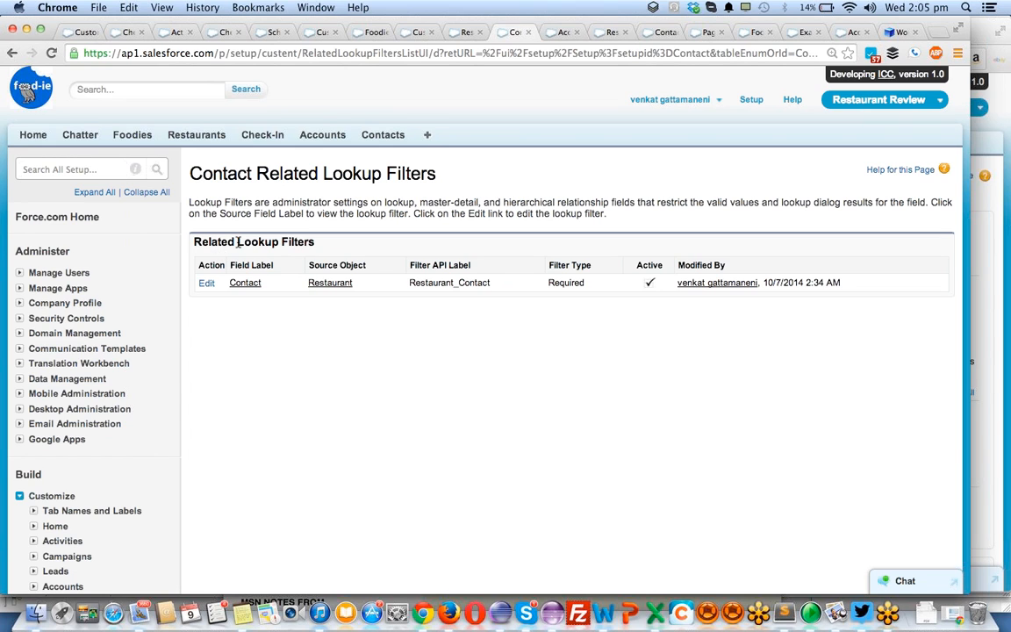
- Open the Restaurant object definition from the Starbucks record, and examine its Related Lookup Filters section and custom fields
left_click(462, 32)
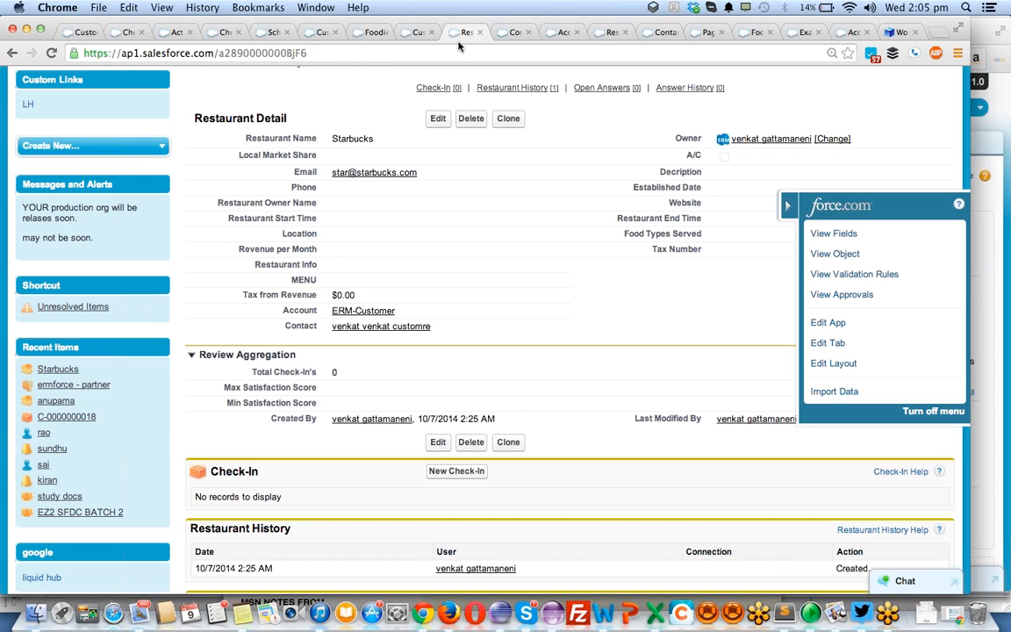
left_click(827, 255)
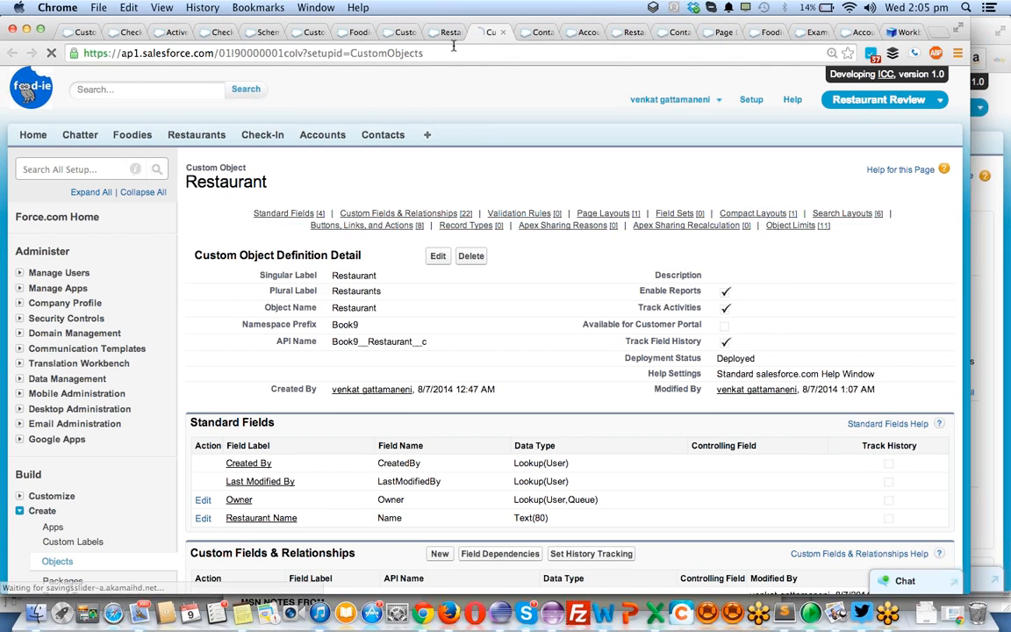
scroll(365, 260, "down", 5)
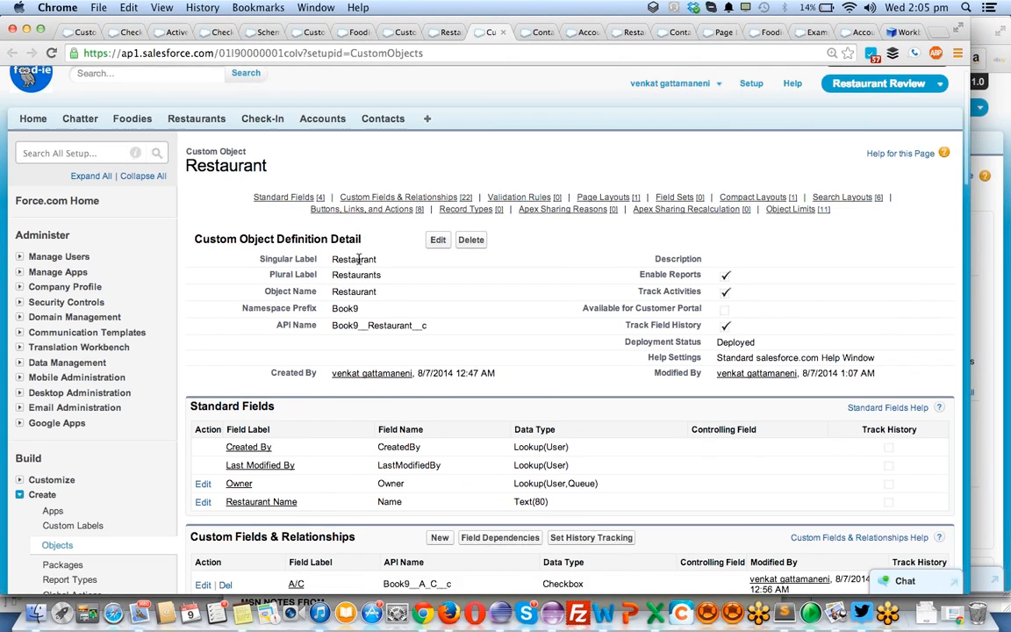
scroll(313, 353, "down", 7)
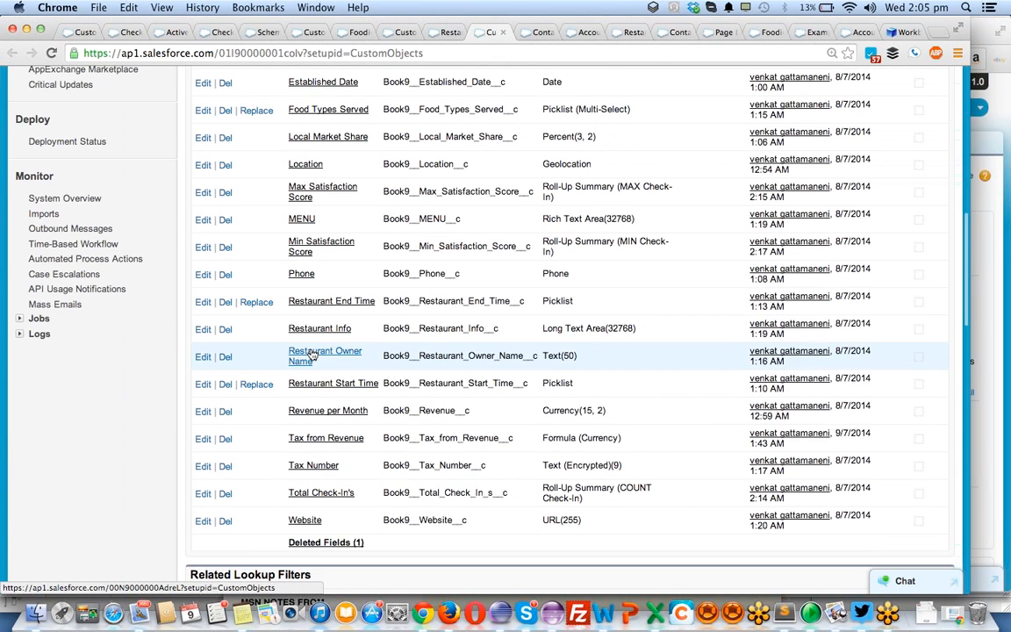
scroll(313, 354, "down", 3)
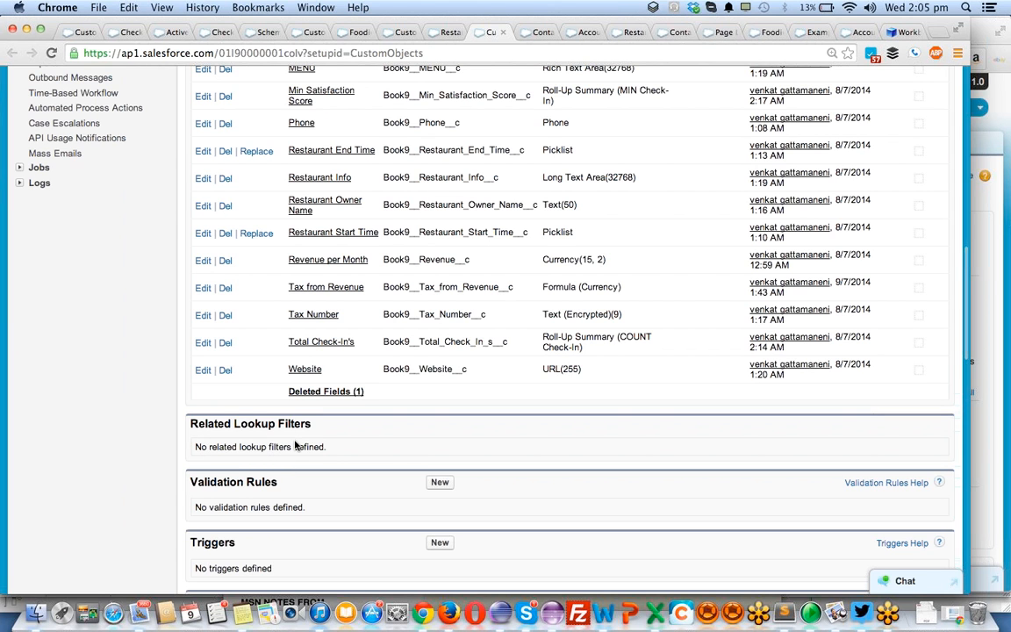
scroll(496, 326, "up", 3)
scroll(497, 327, "up", 3)
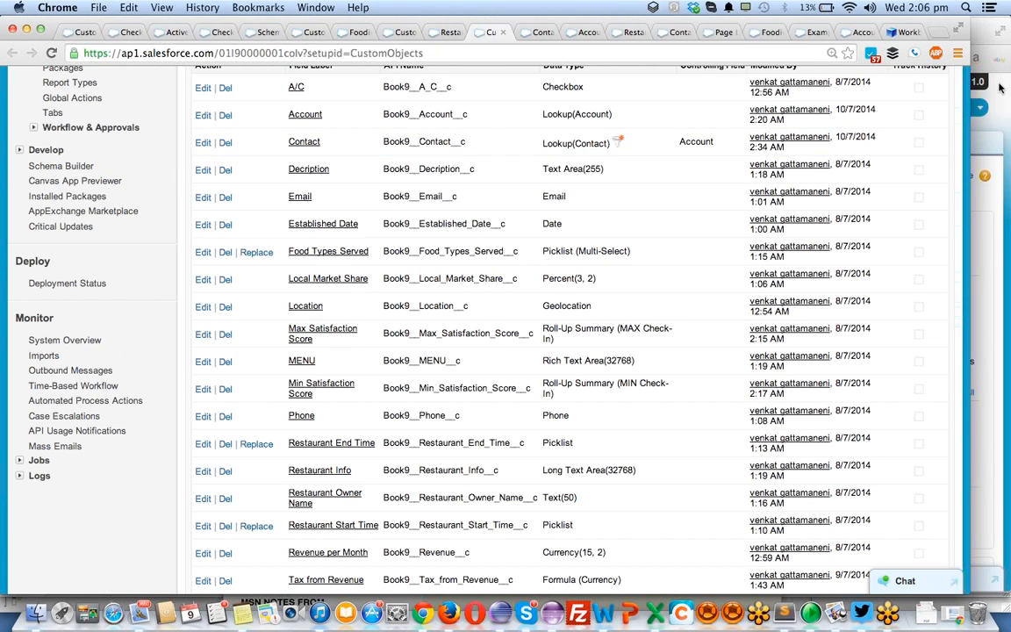
- Expand the Customize section of the Setup menu and look through its entries down to the Create, Develop, Deploy and Monitor sections
left_click(1000, 56)
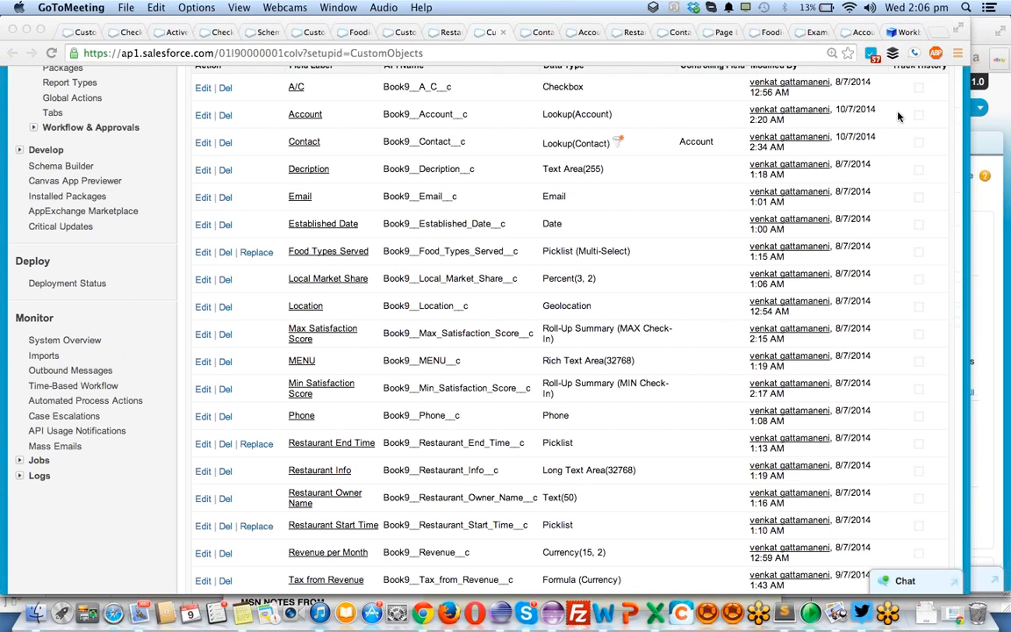
scroll(3, 436, "up", 15)
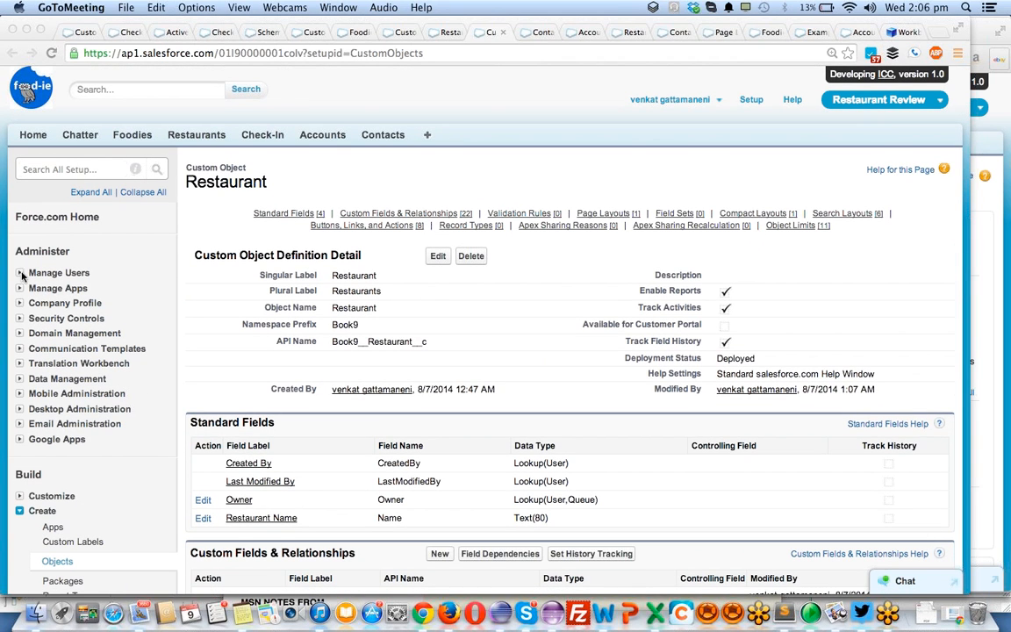
scroll(179, 462, "down", 3)
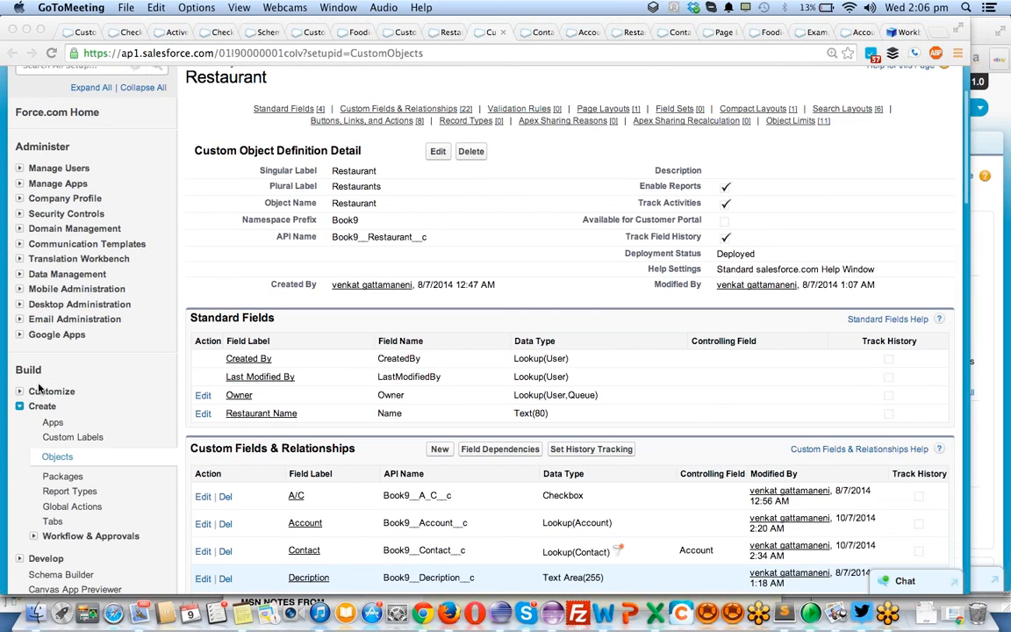
left_click(29, 397)
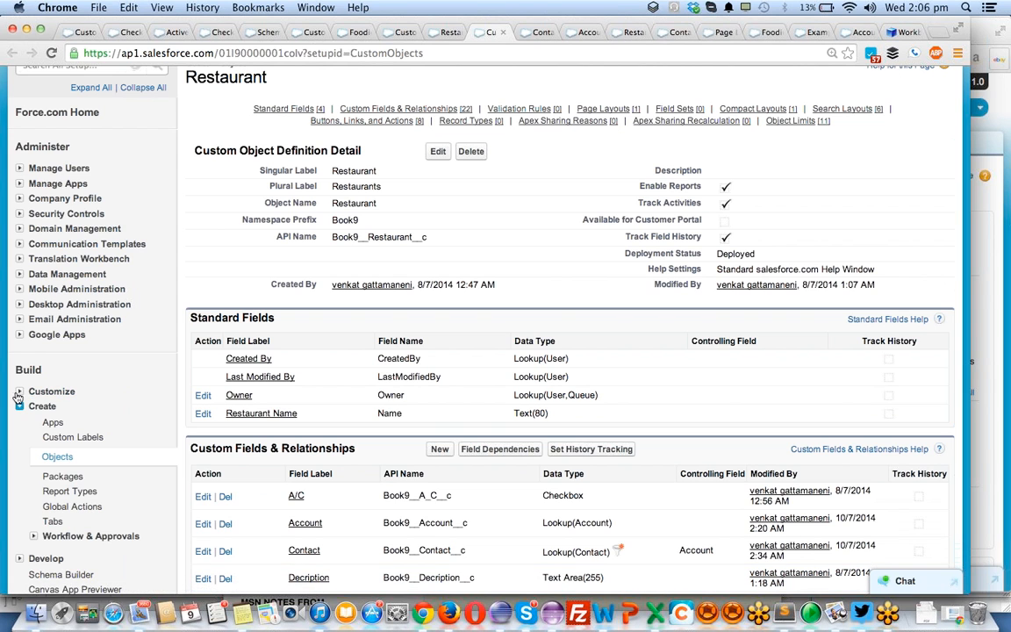
left_click(18, 395)
scroll(70, 421, "down", 5)
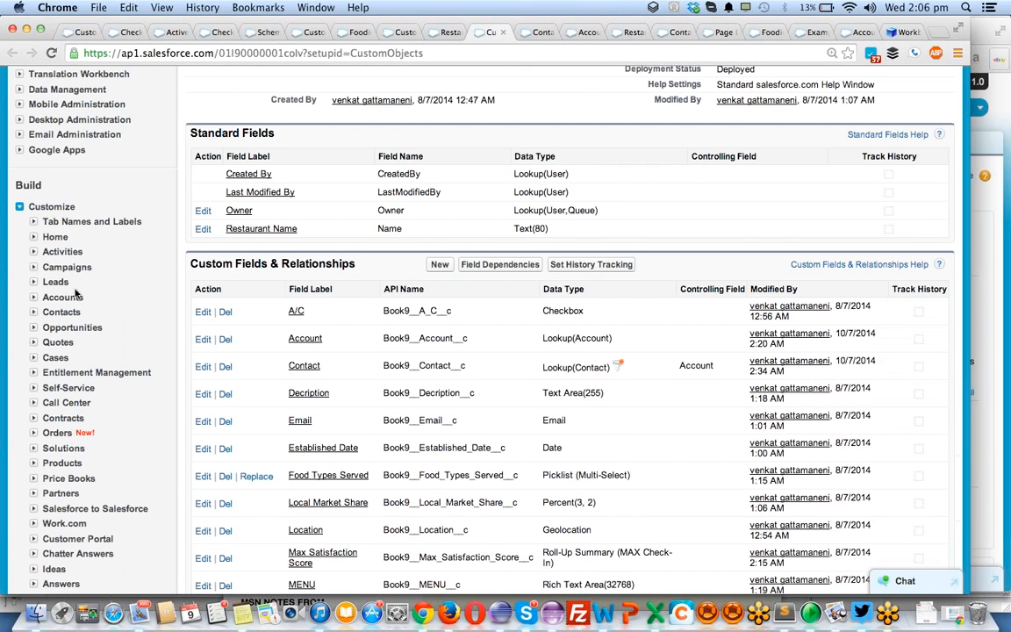
scroll(77, 295, "down", 5)
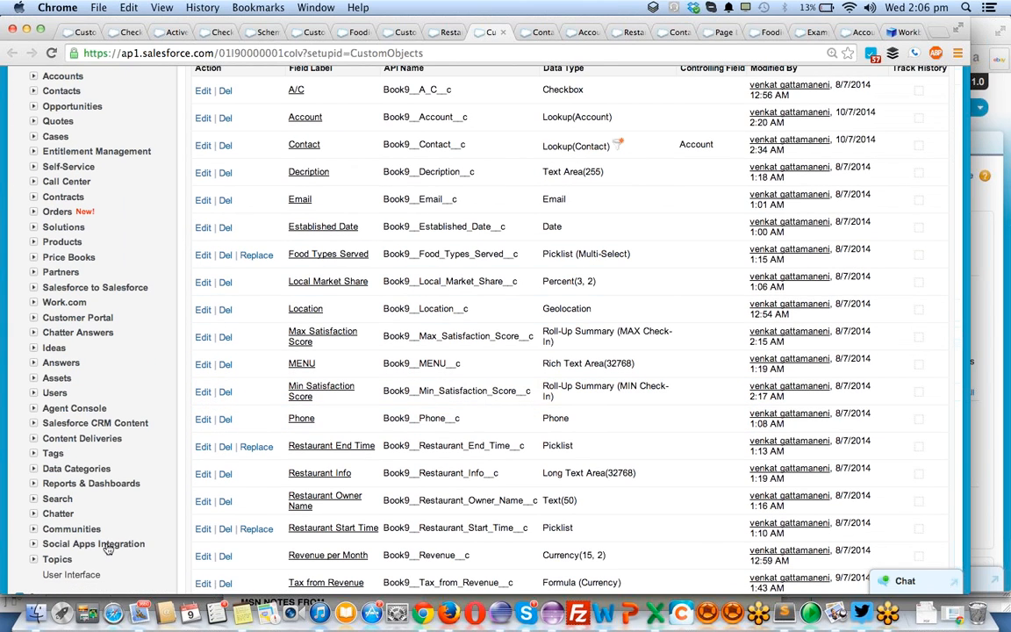
scroll(72, 526, "down", 2)
scroll(72, 518, "down", 4)
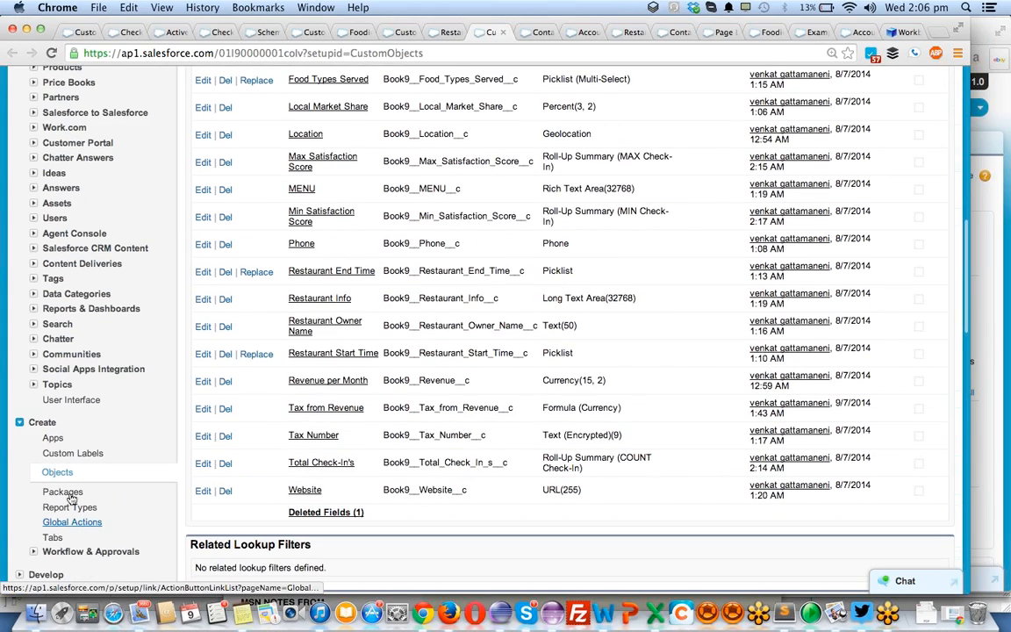
scroll(77, 465, "down", 6)
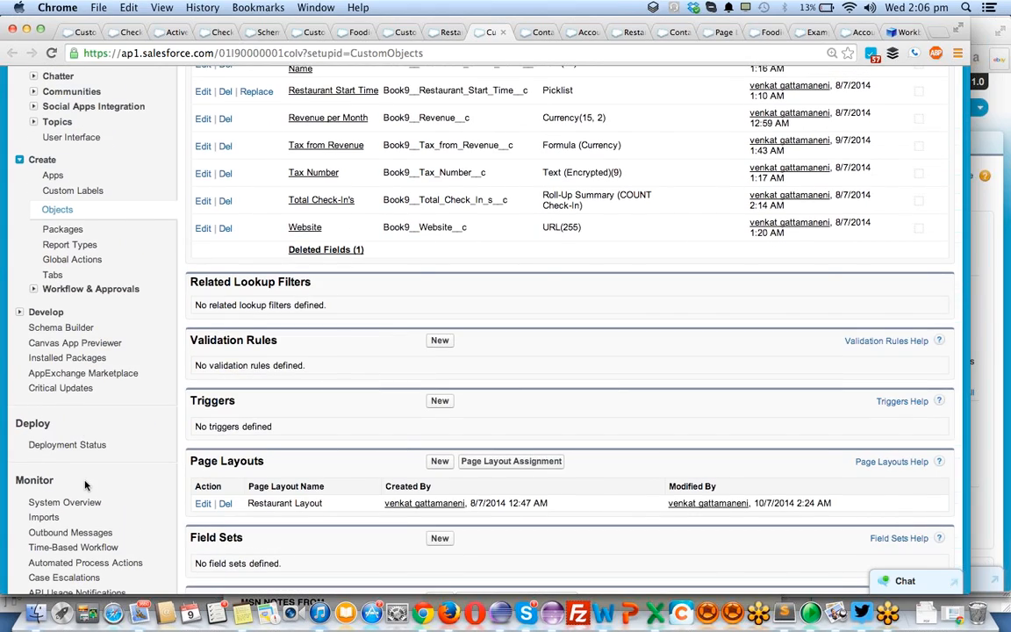
- Expand Security Controls and Manage Users in the Setup menu, and review their options along with the remaining administration and build sections
scroll(83, 480, "up", 10)
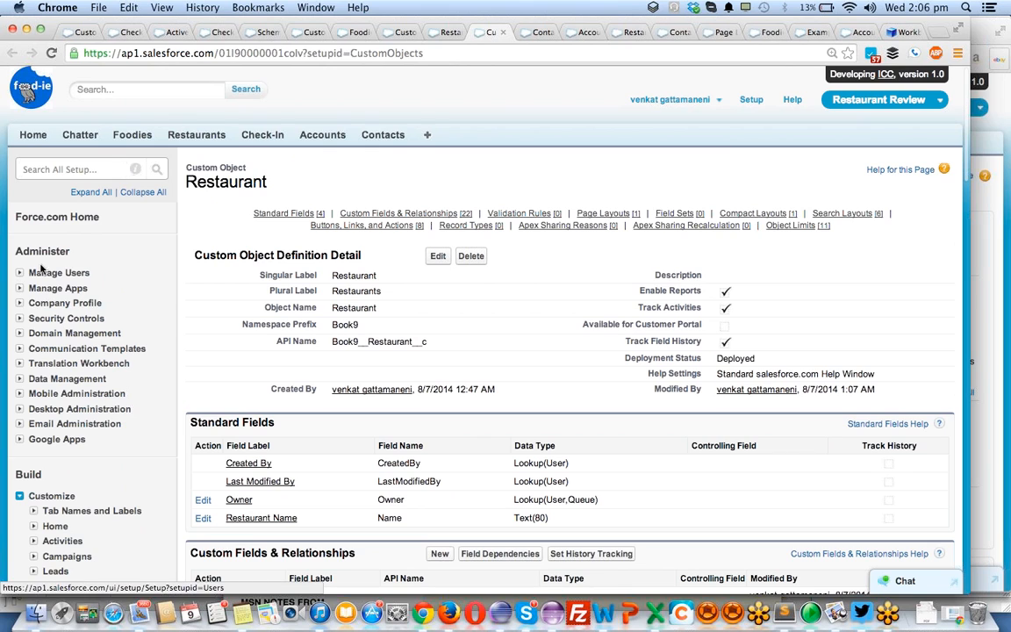
left_click(20, 318)
left_click(21, 272)
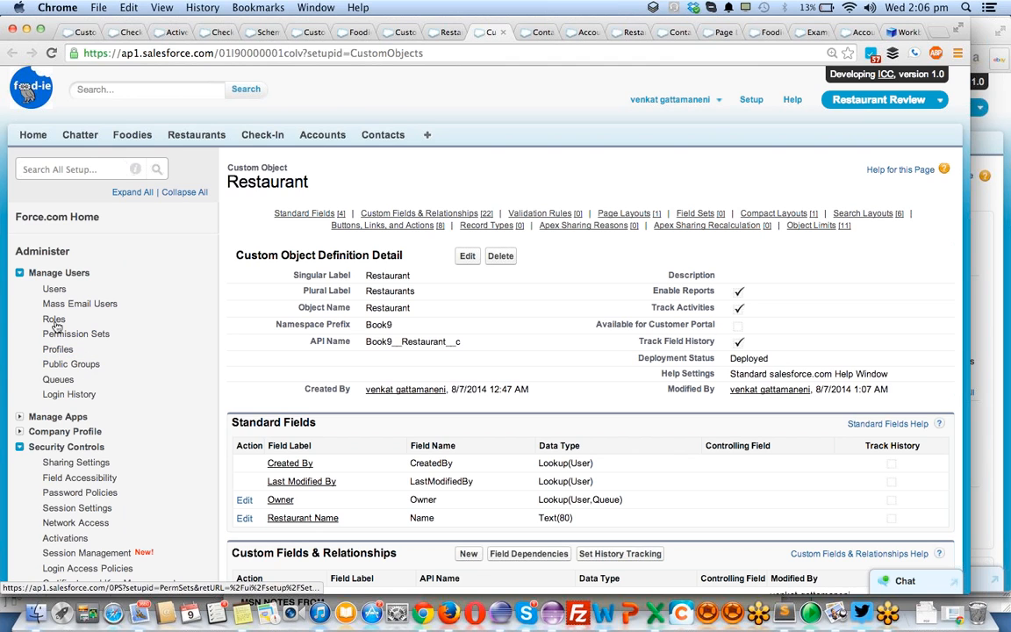
scroll(97, 334, "down", 3)
scroll(96, 336, "down", 1)
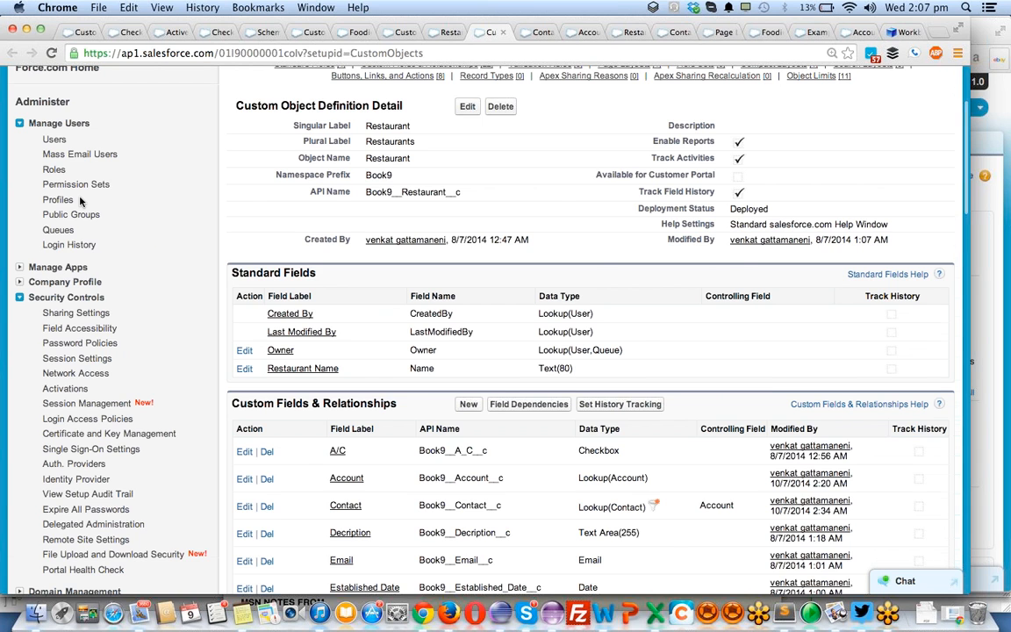
scroll(77, 200, "down", 5)
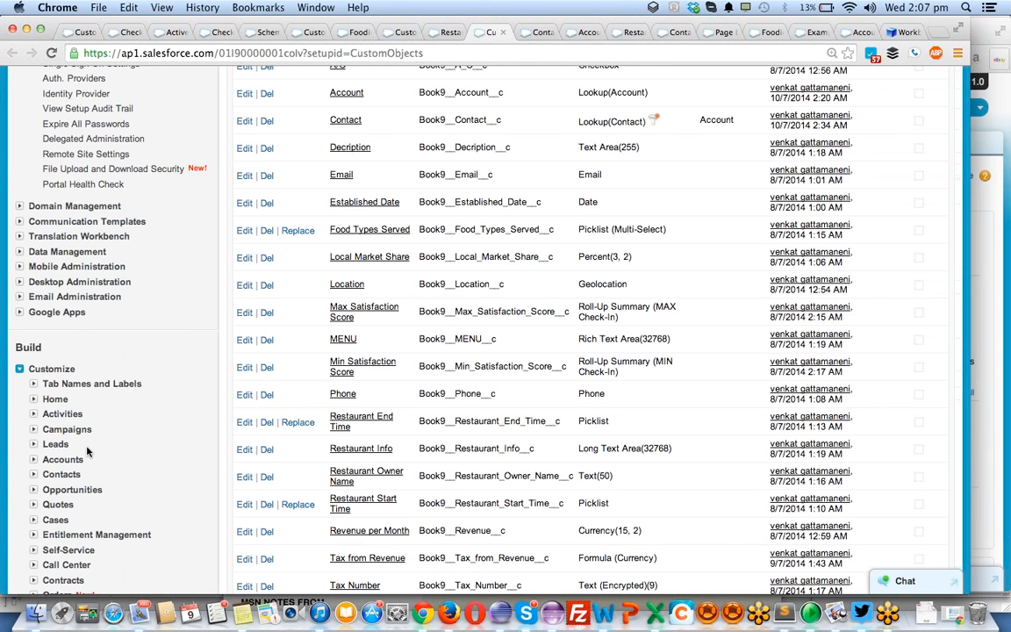
scroll(88, 451, "down", 10)
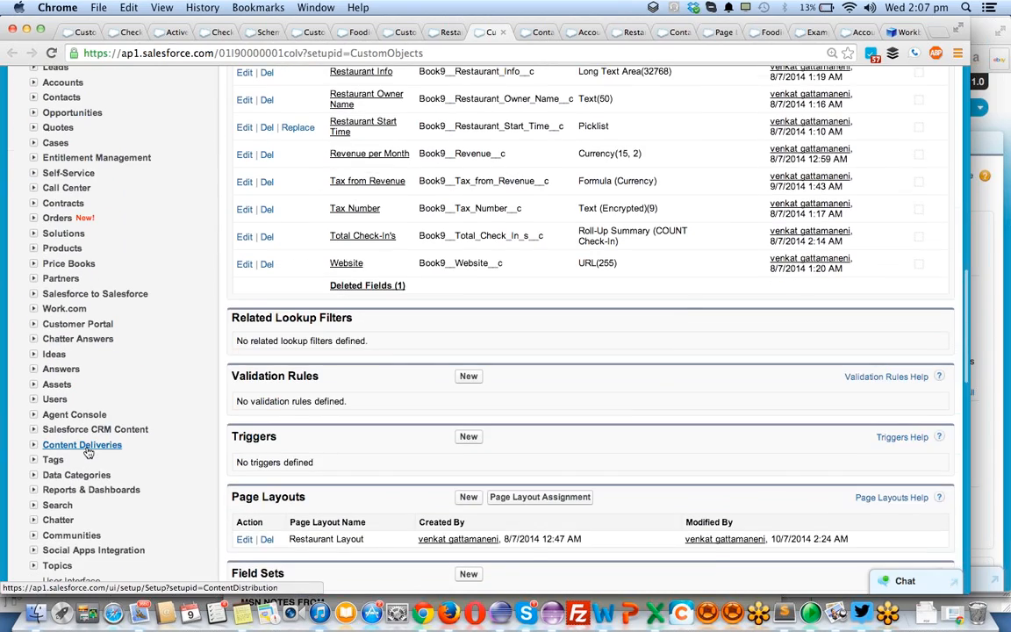
scroll(87, 451, "down", 6)
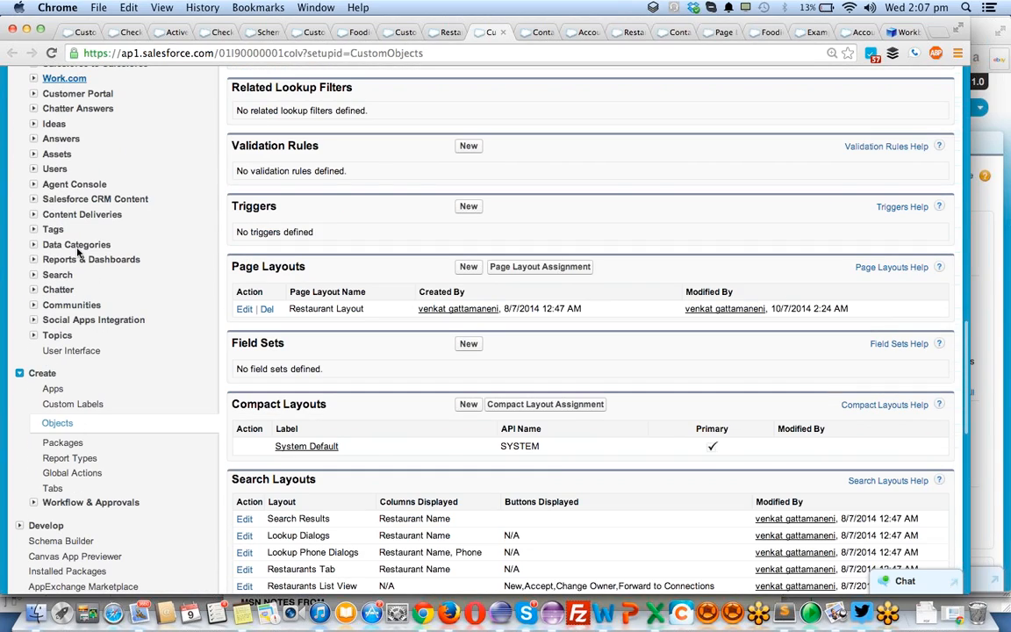
scroll(75, 237, "up", 4)
scroll(73, 228, "down", 14)
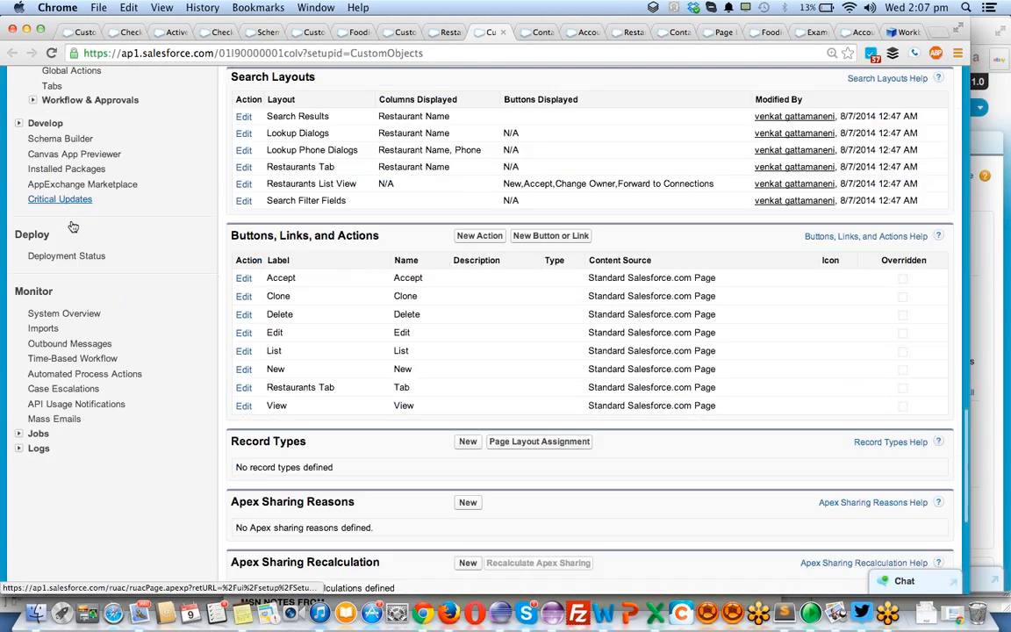
scroll(74, 227, "down", 1)
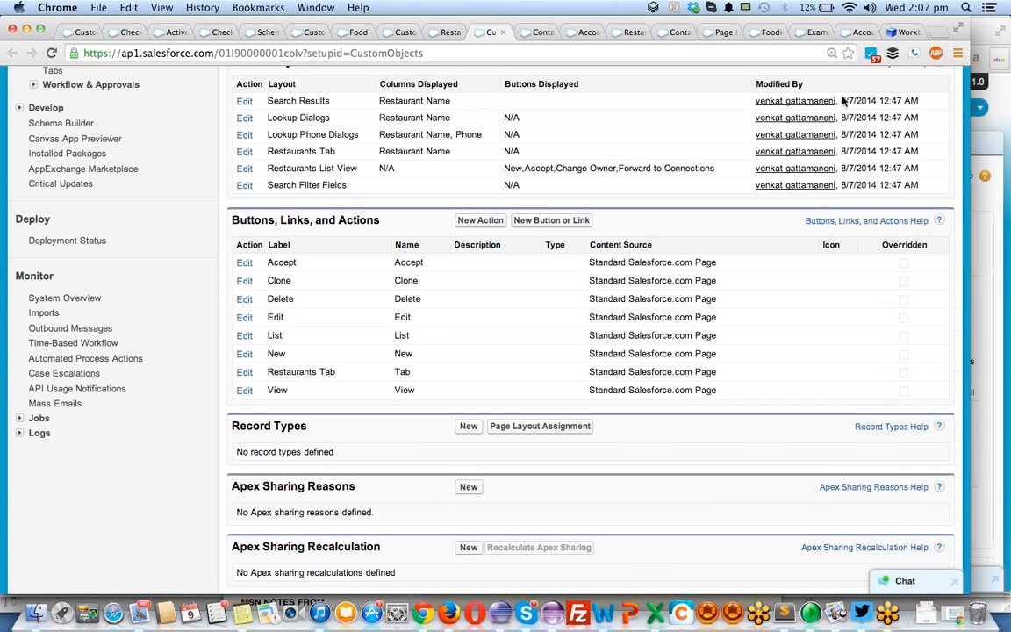